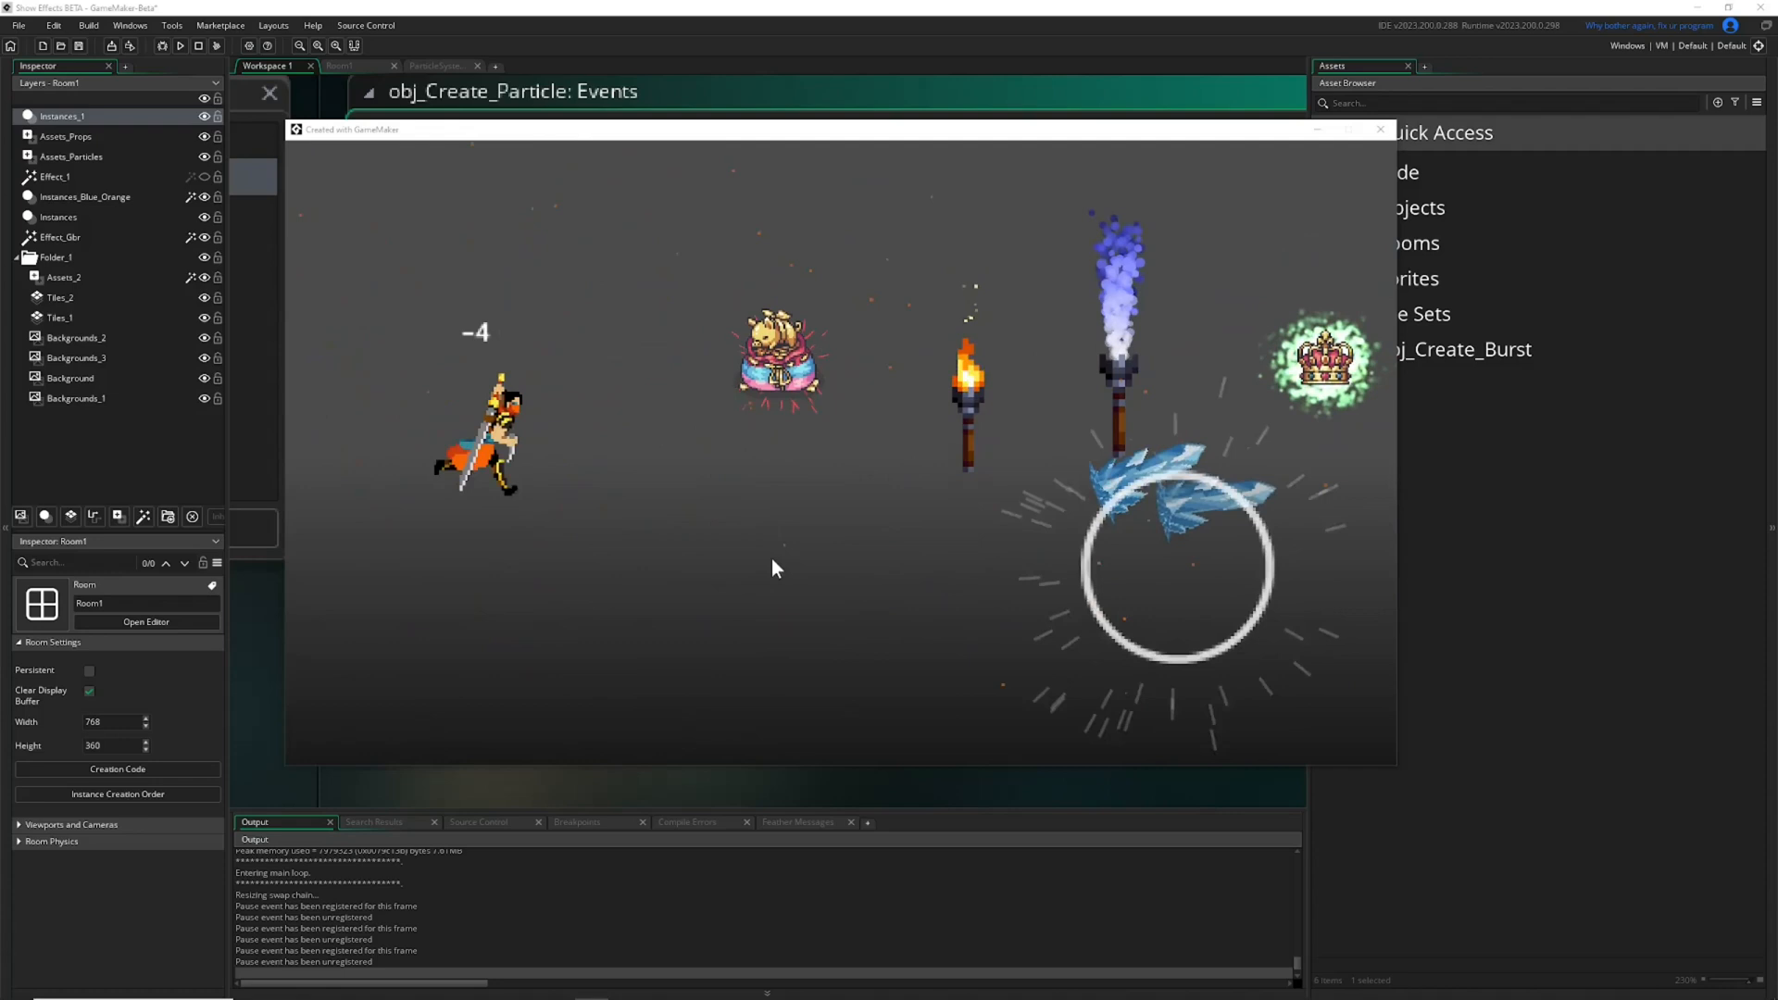
# Play and stop the effects preview in Room1, and return to the particle system editor.
pyautogui.click(439, 65)
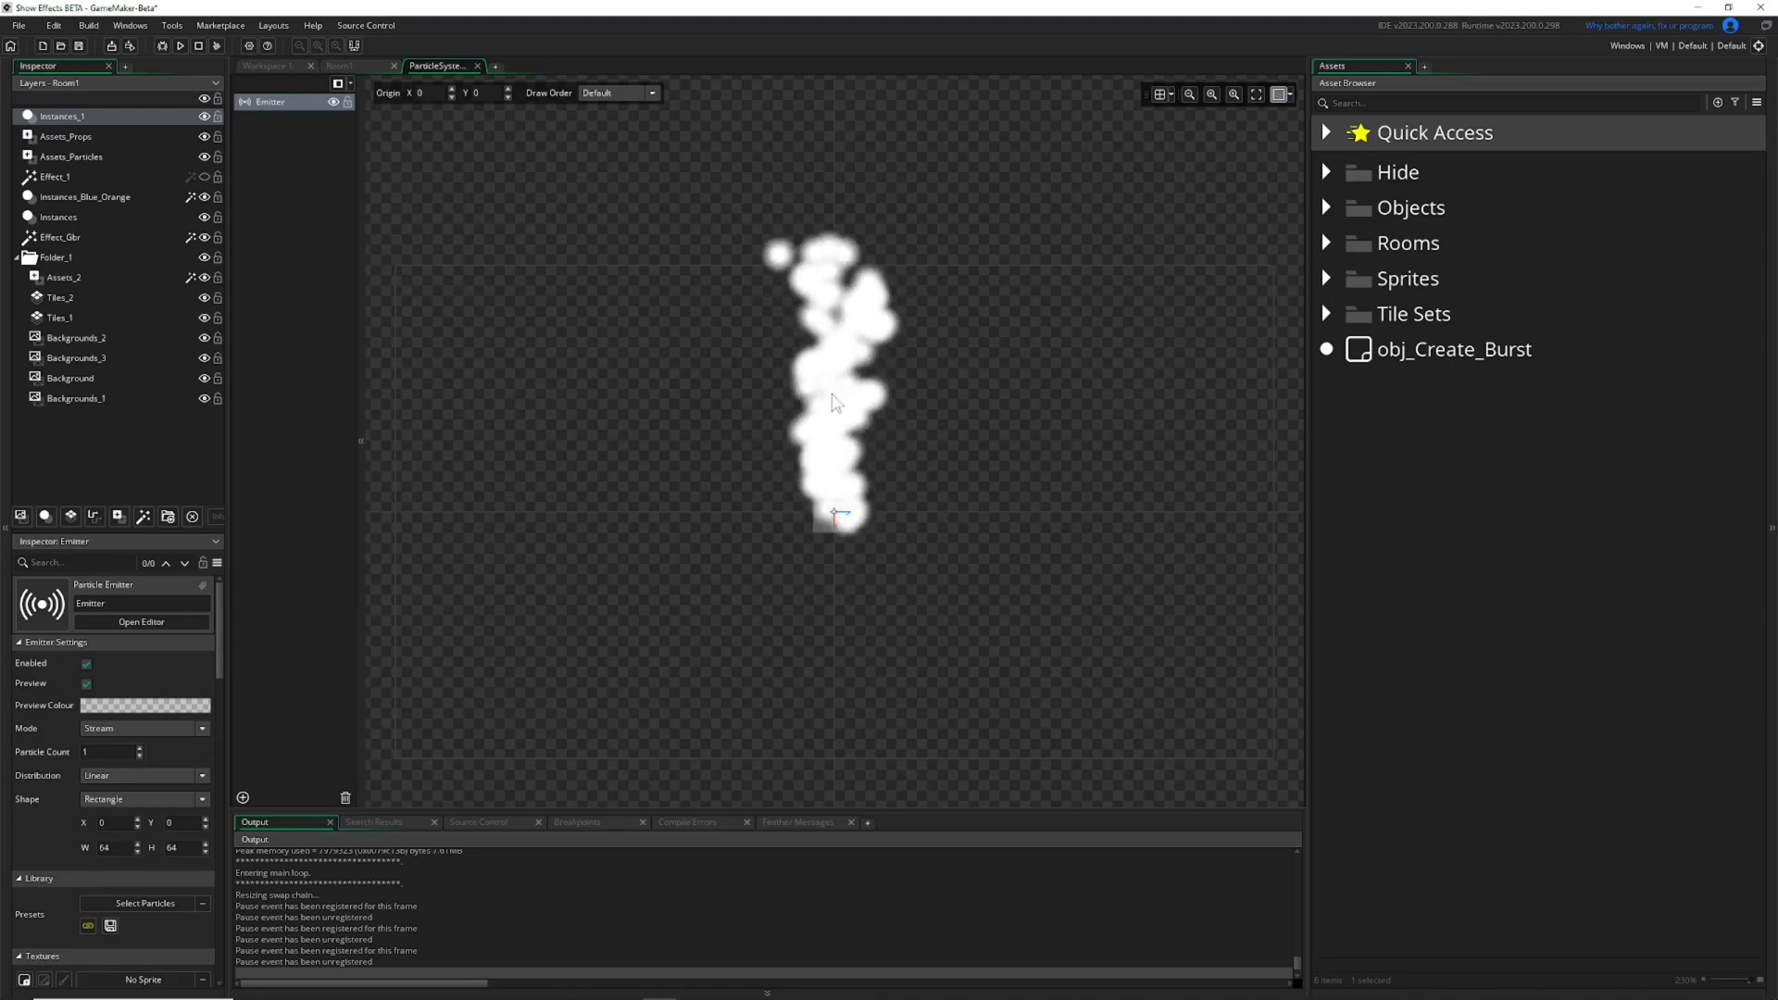
pyautogui.click(352, 65)
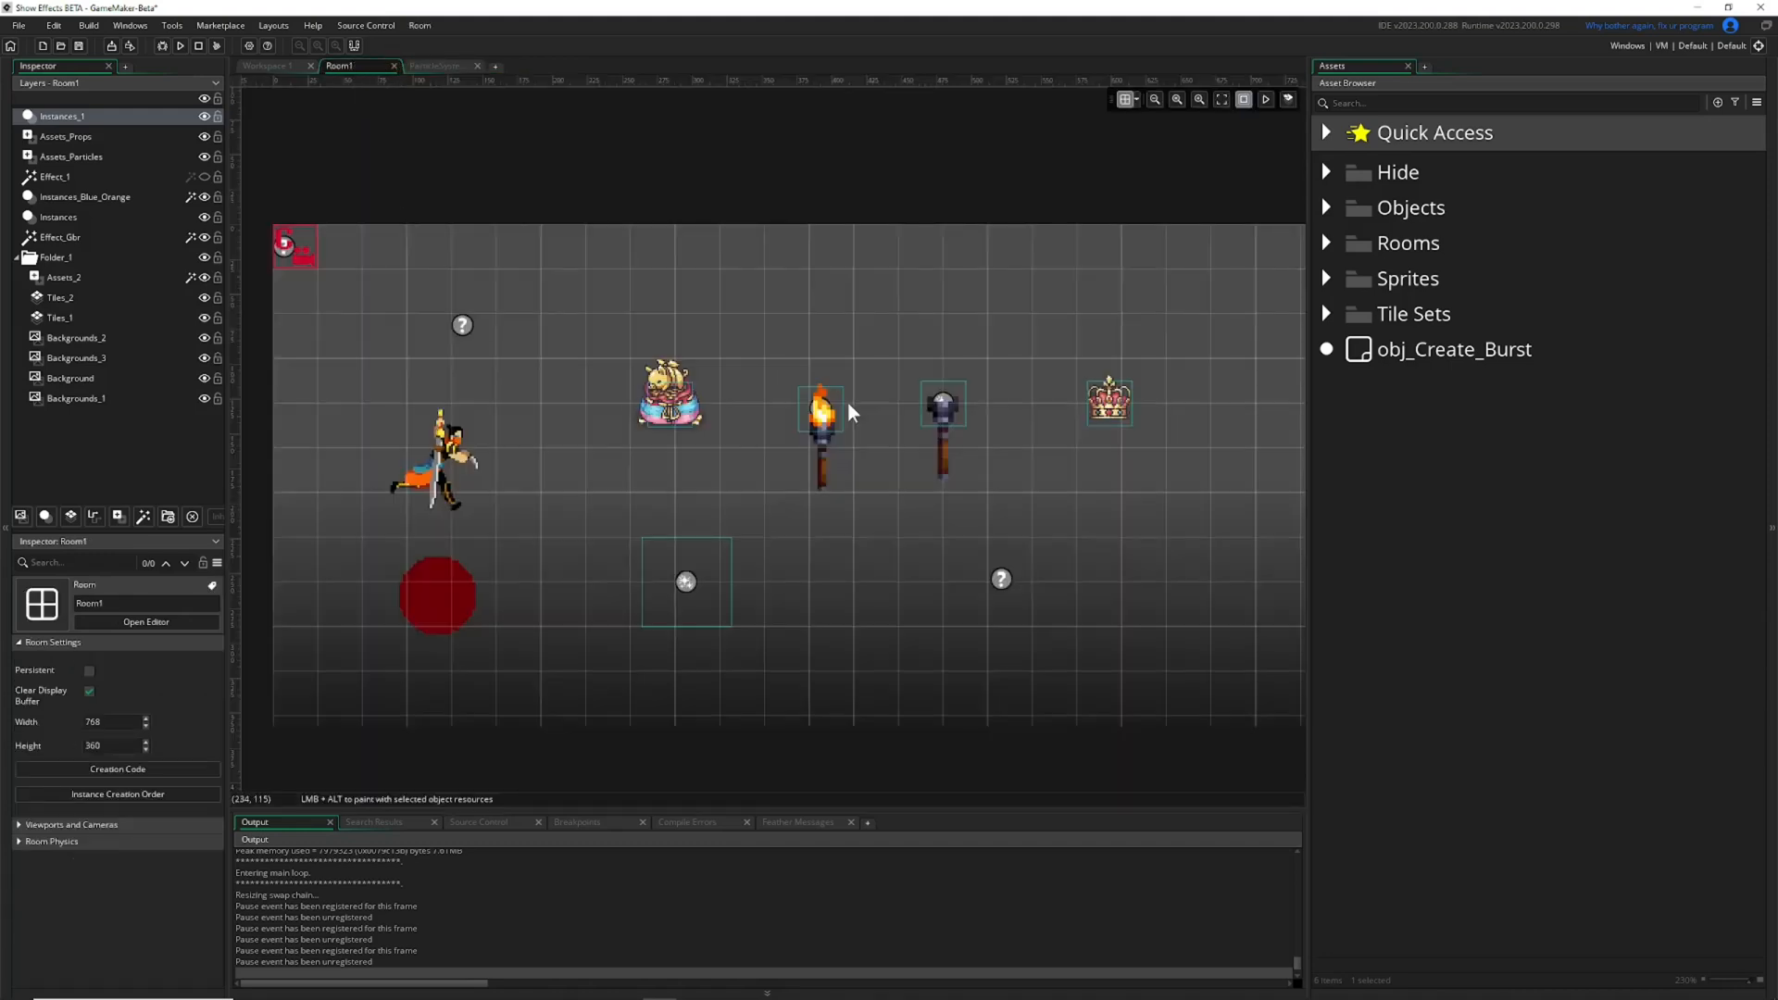
pyautogui.click(1265, 99)
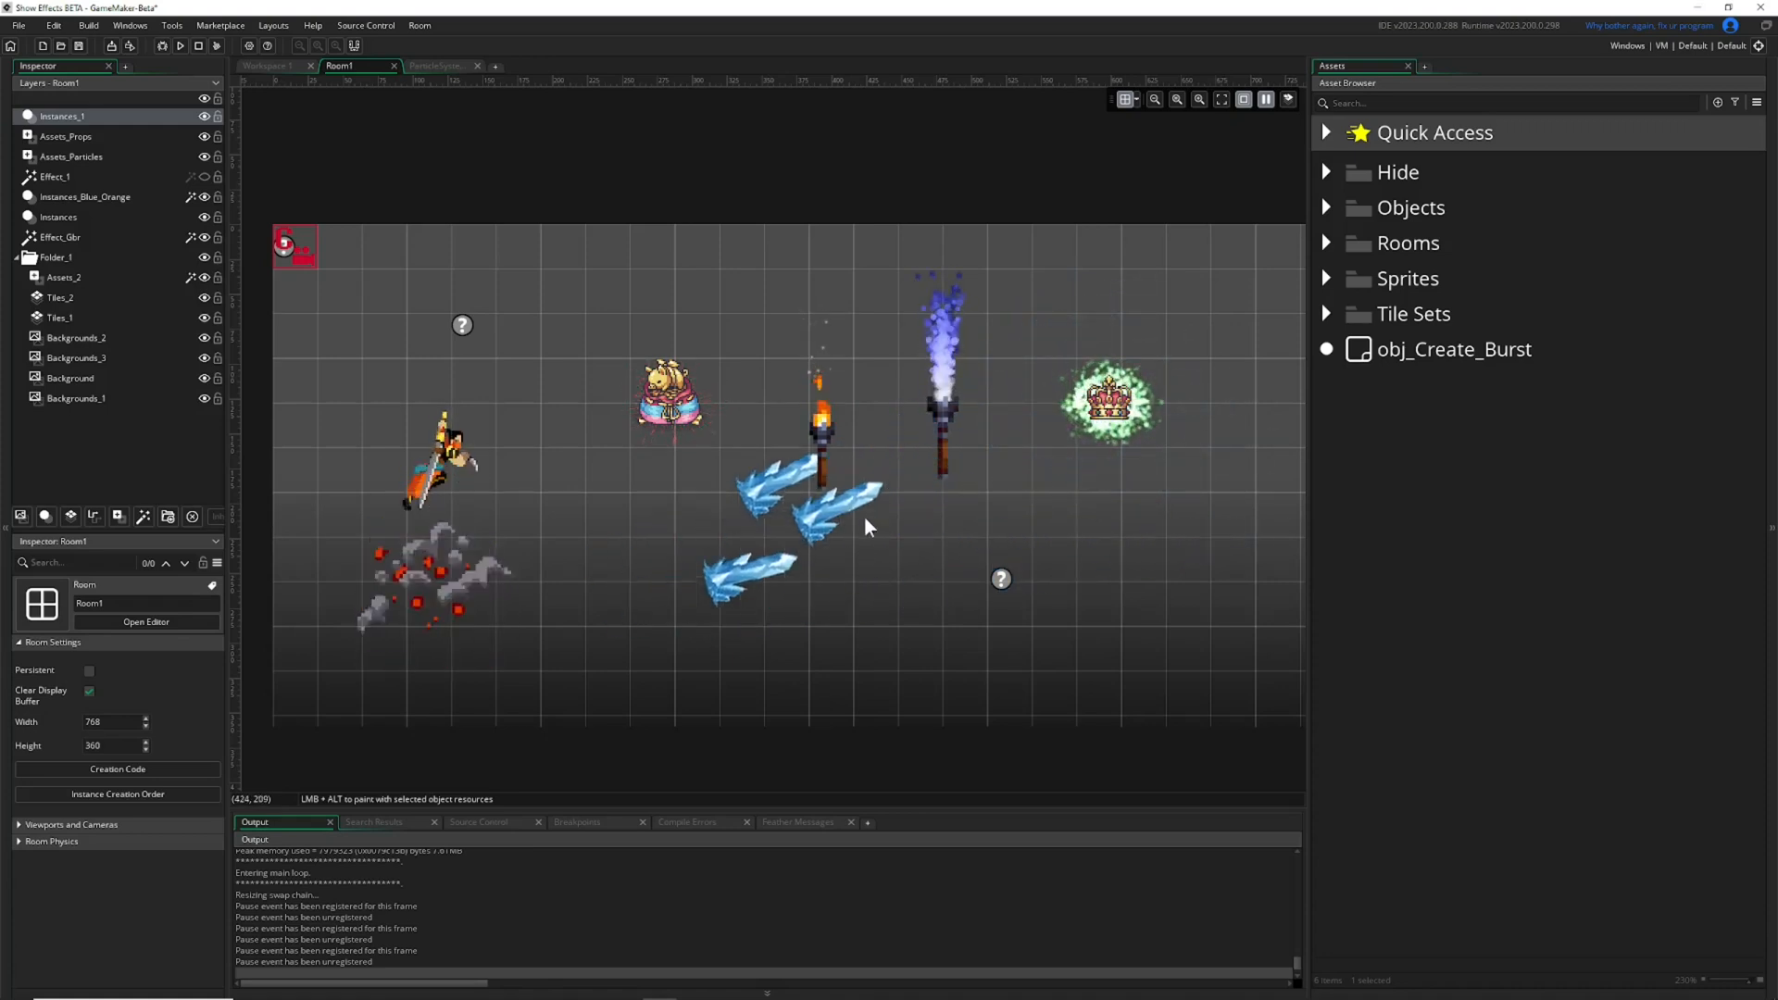
pyautogui.click(1244, 100)
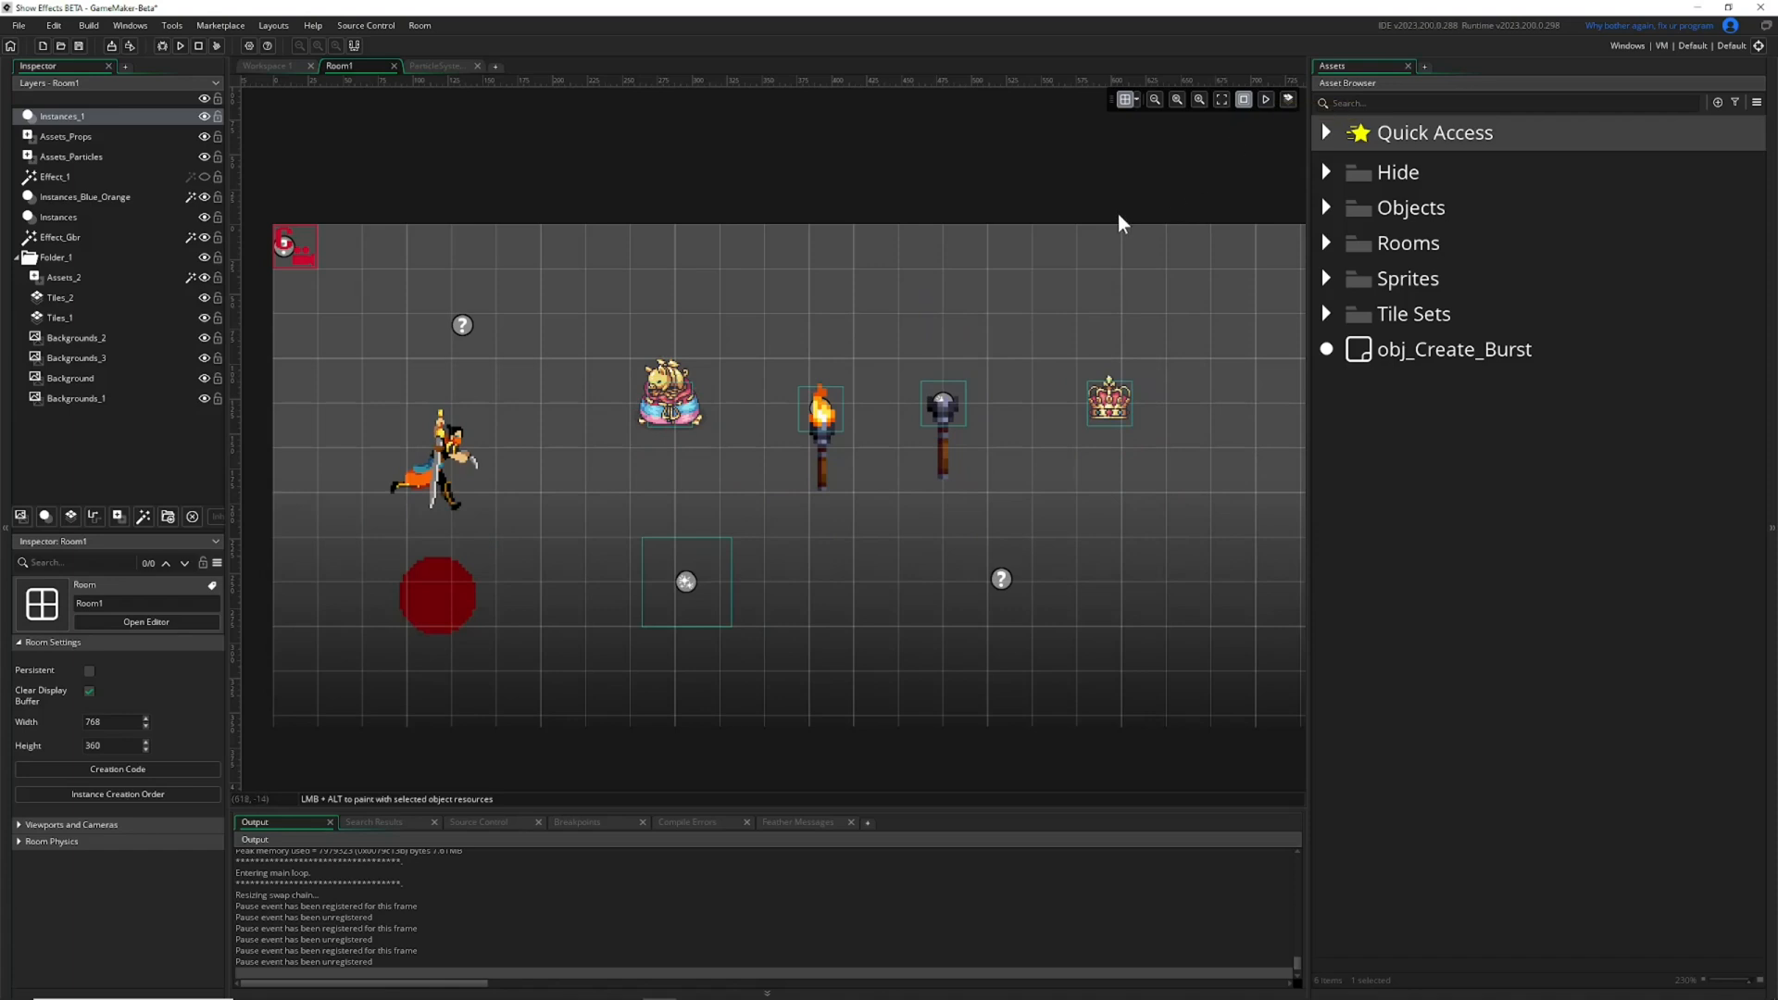
pyautogui.click(439, 67)
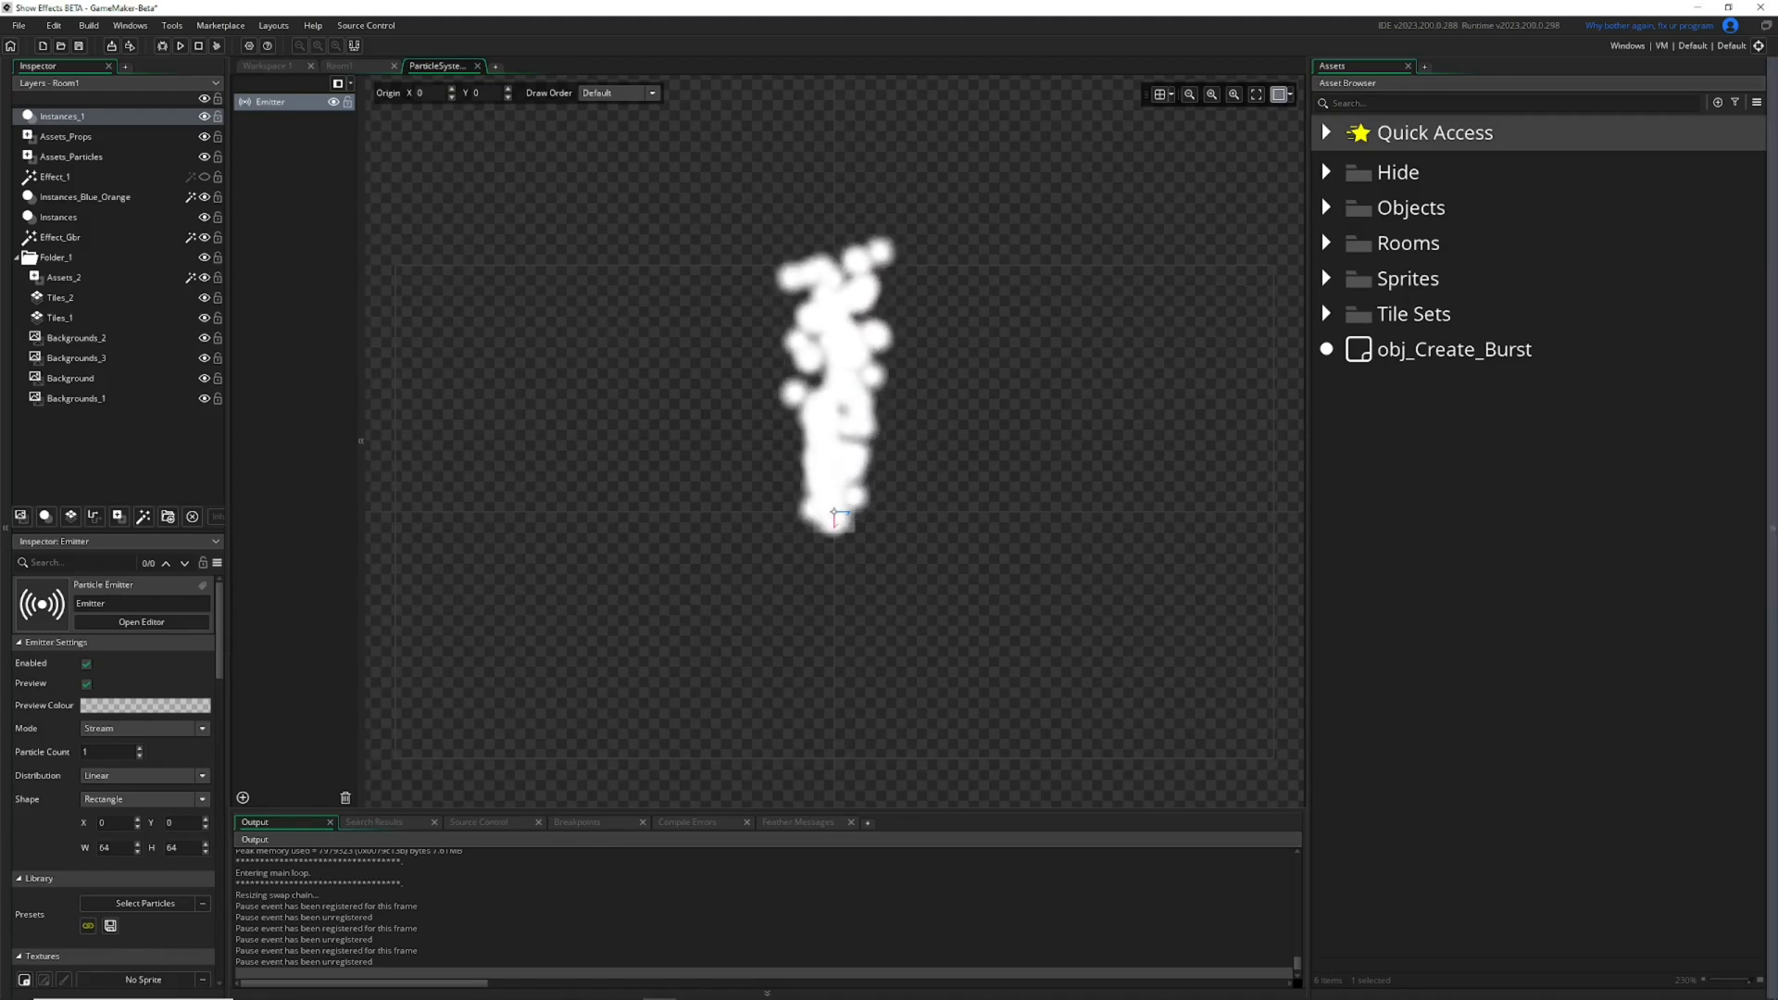
# Close the running game and select the obj_Create_Burst instance in Room1.
pyautogui.hotkey('alt', 'Tab')
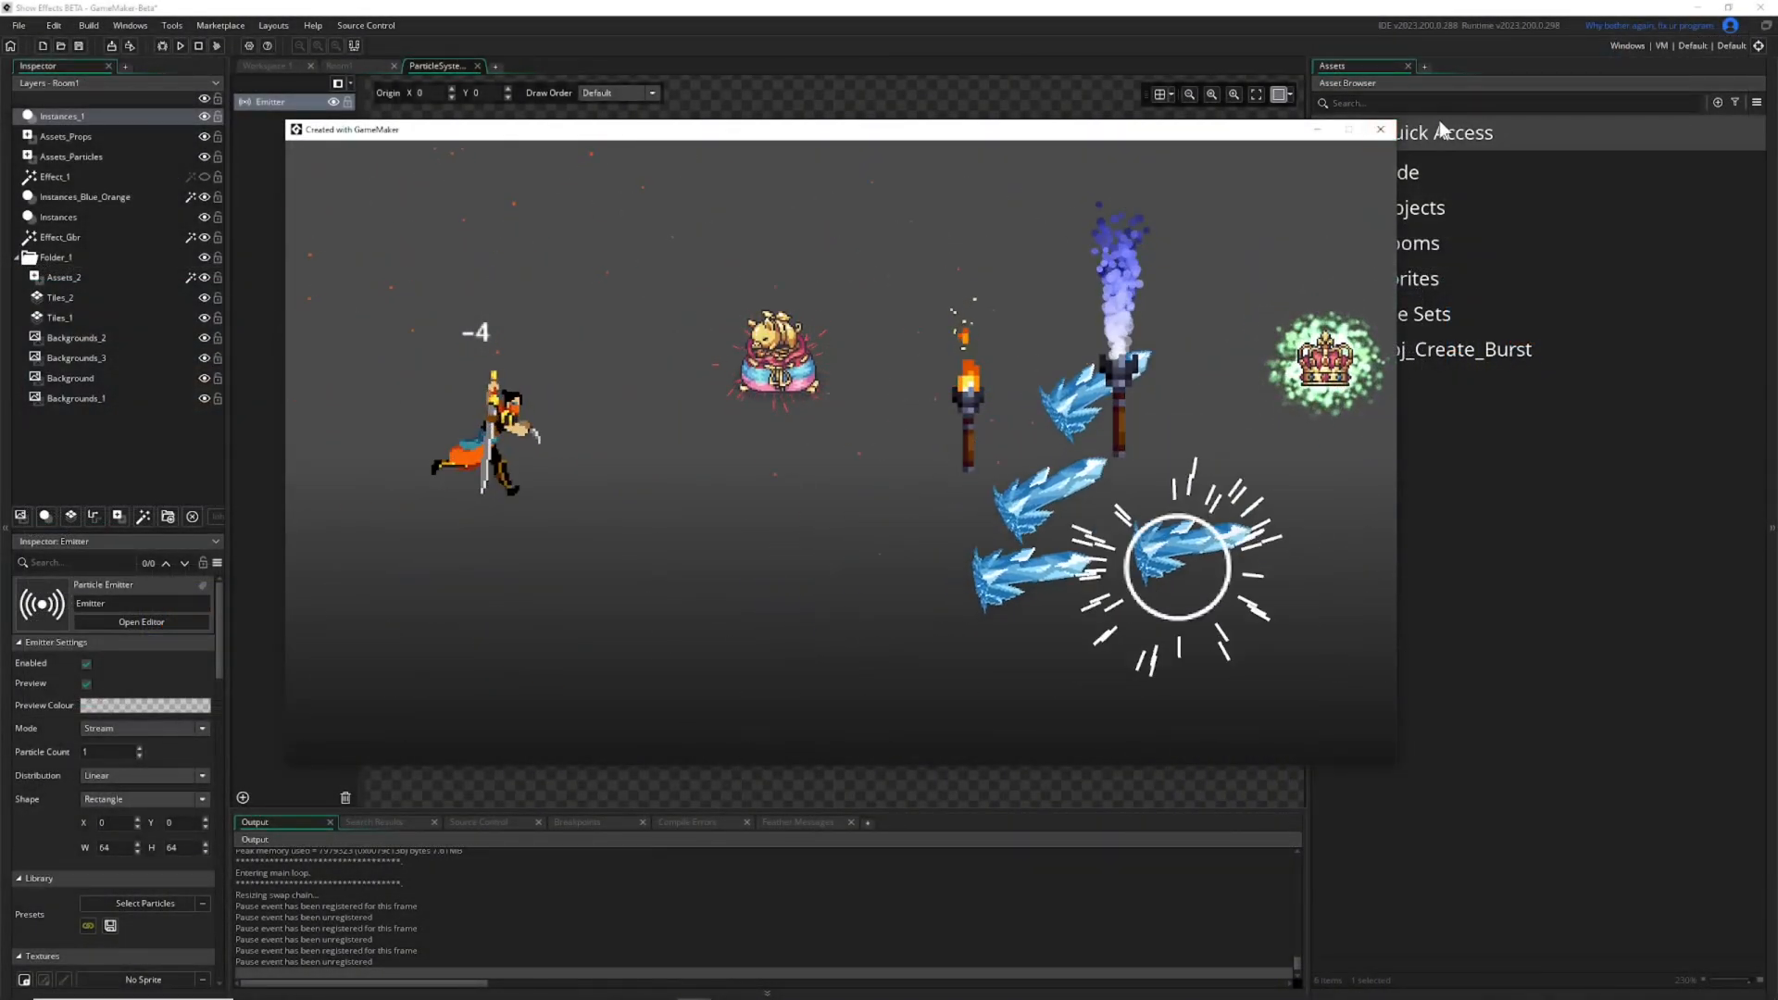
pyautogui.click(1381, 130)
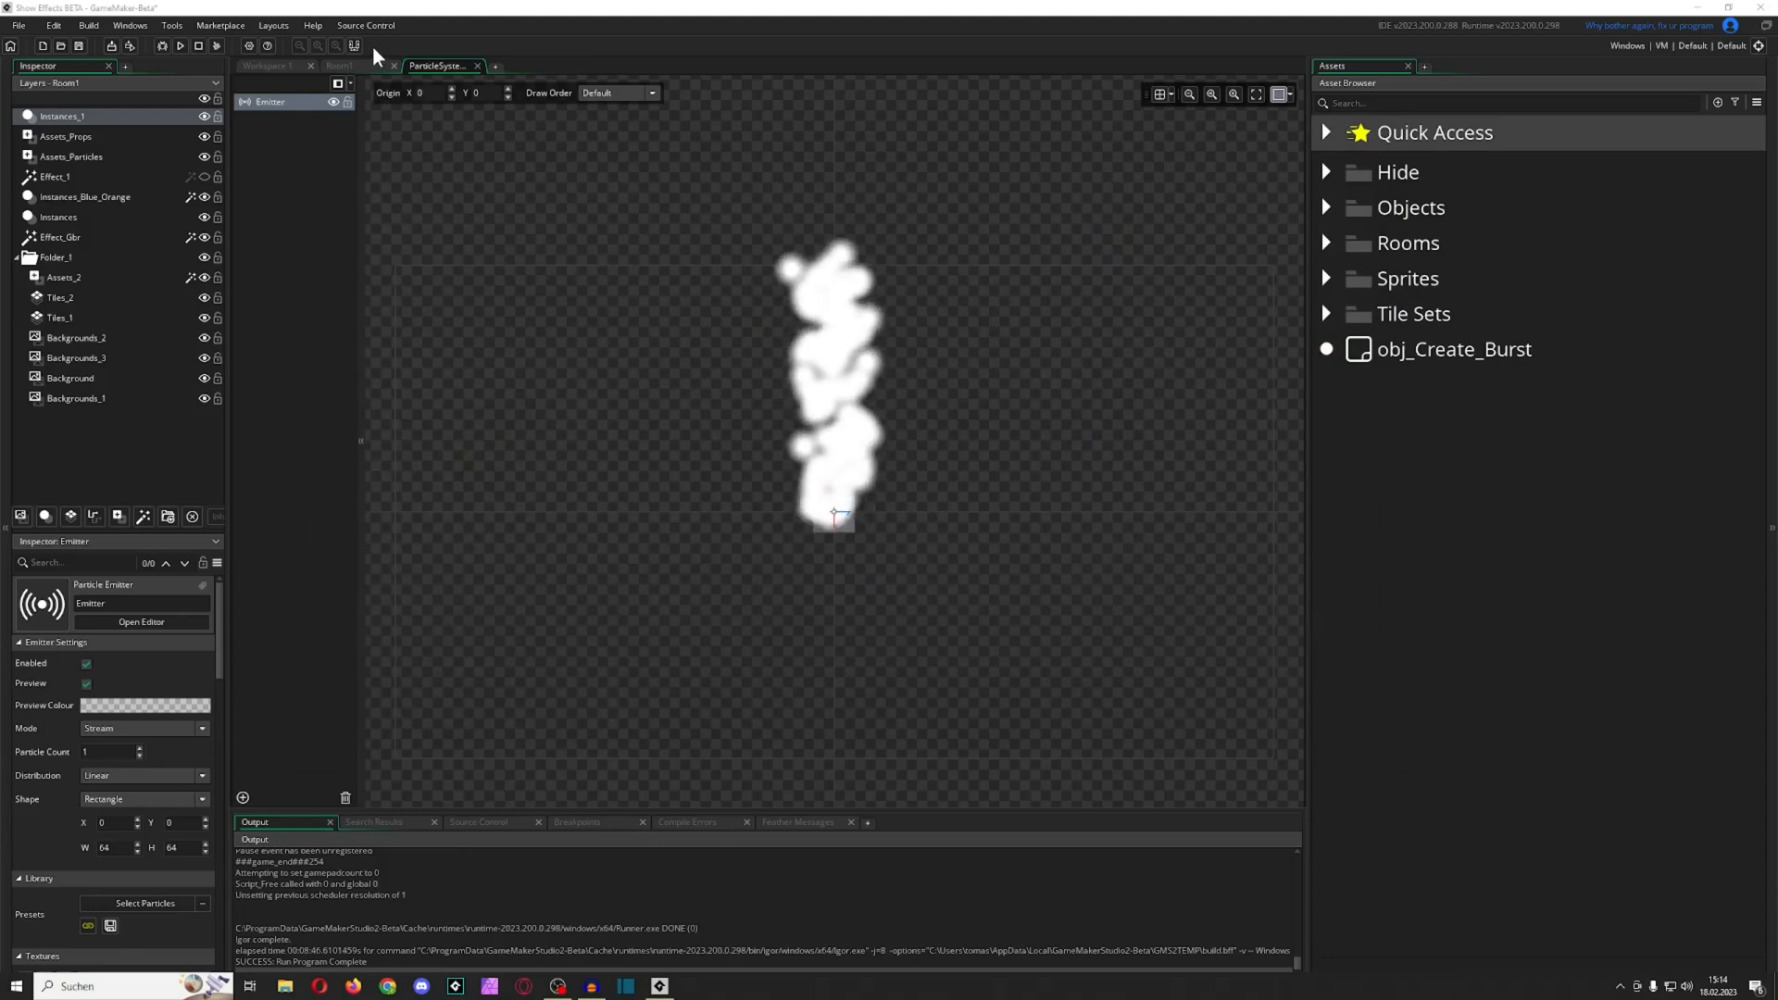
pyautogui.click(348, 68)
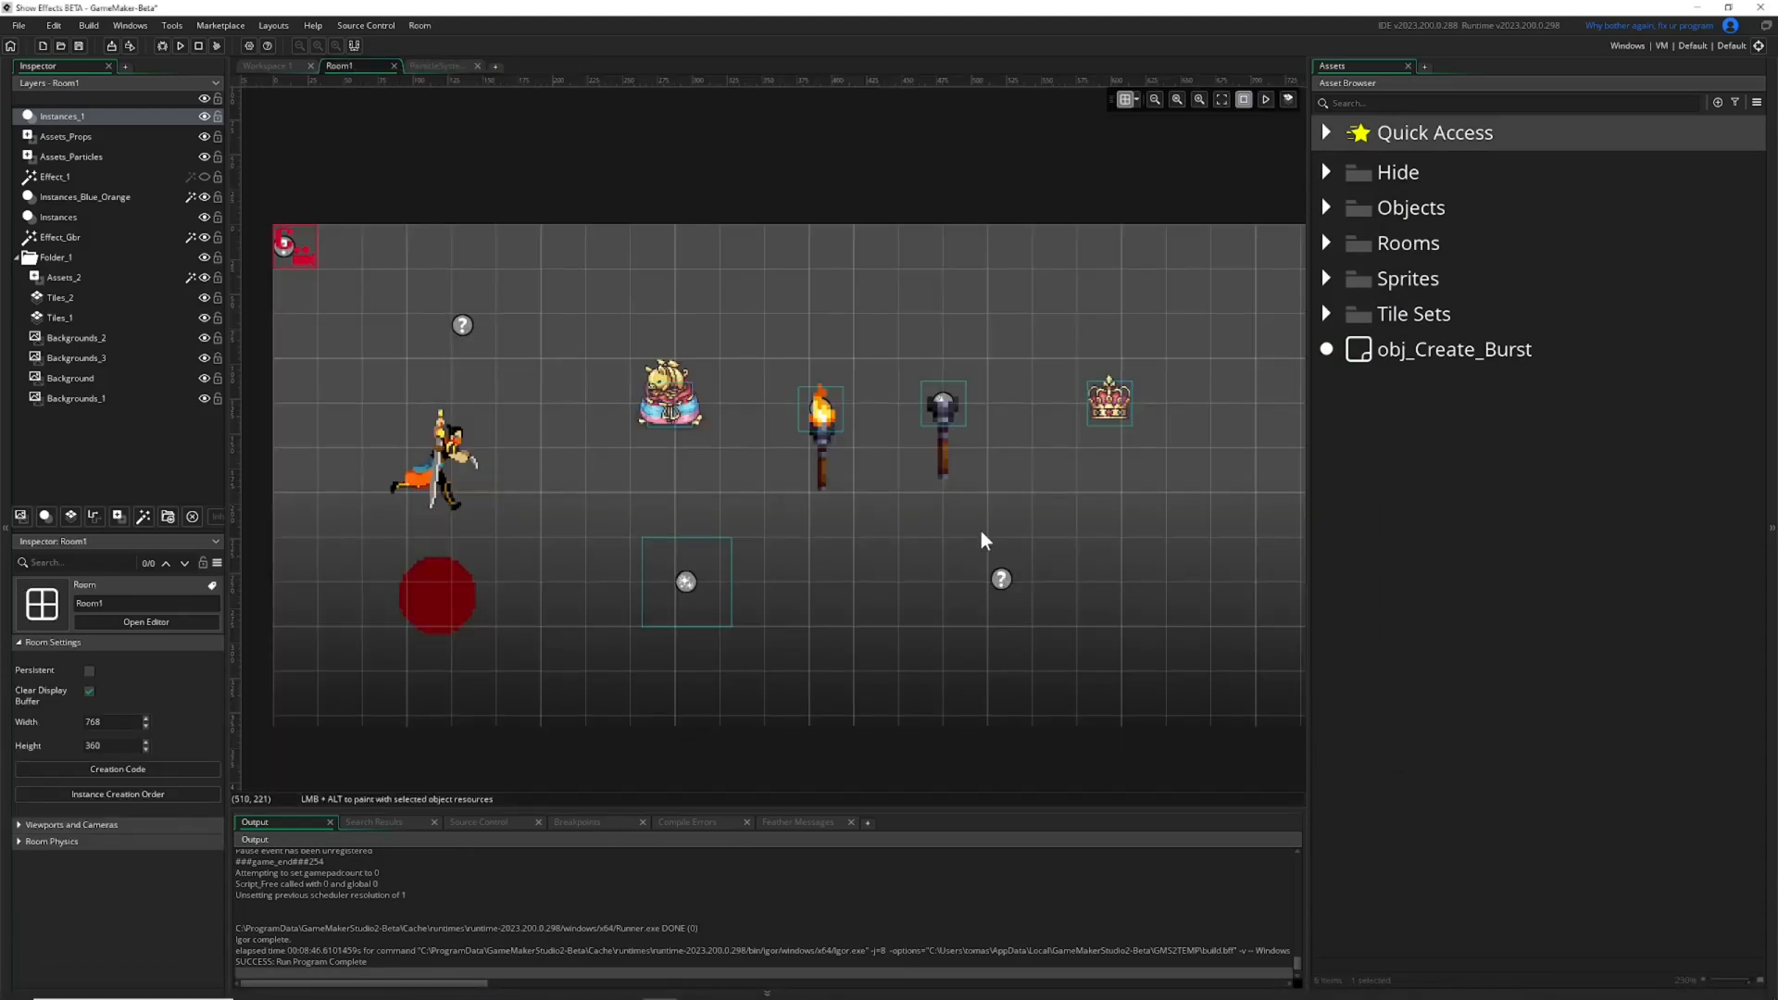
pyautogui.click(1004, 581)
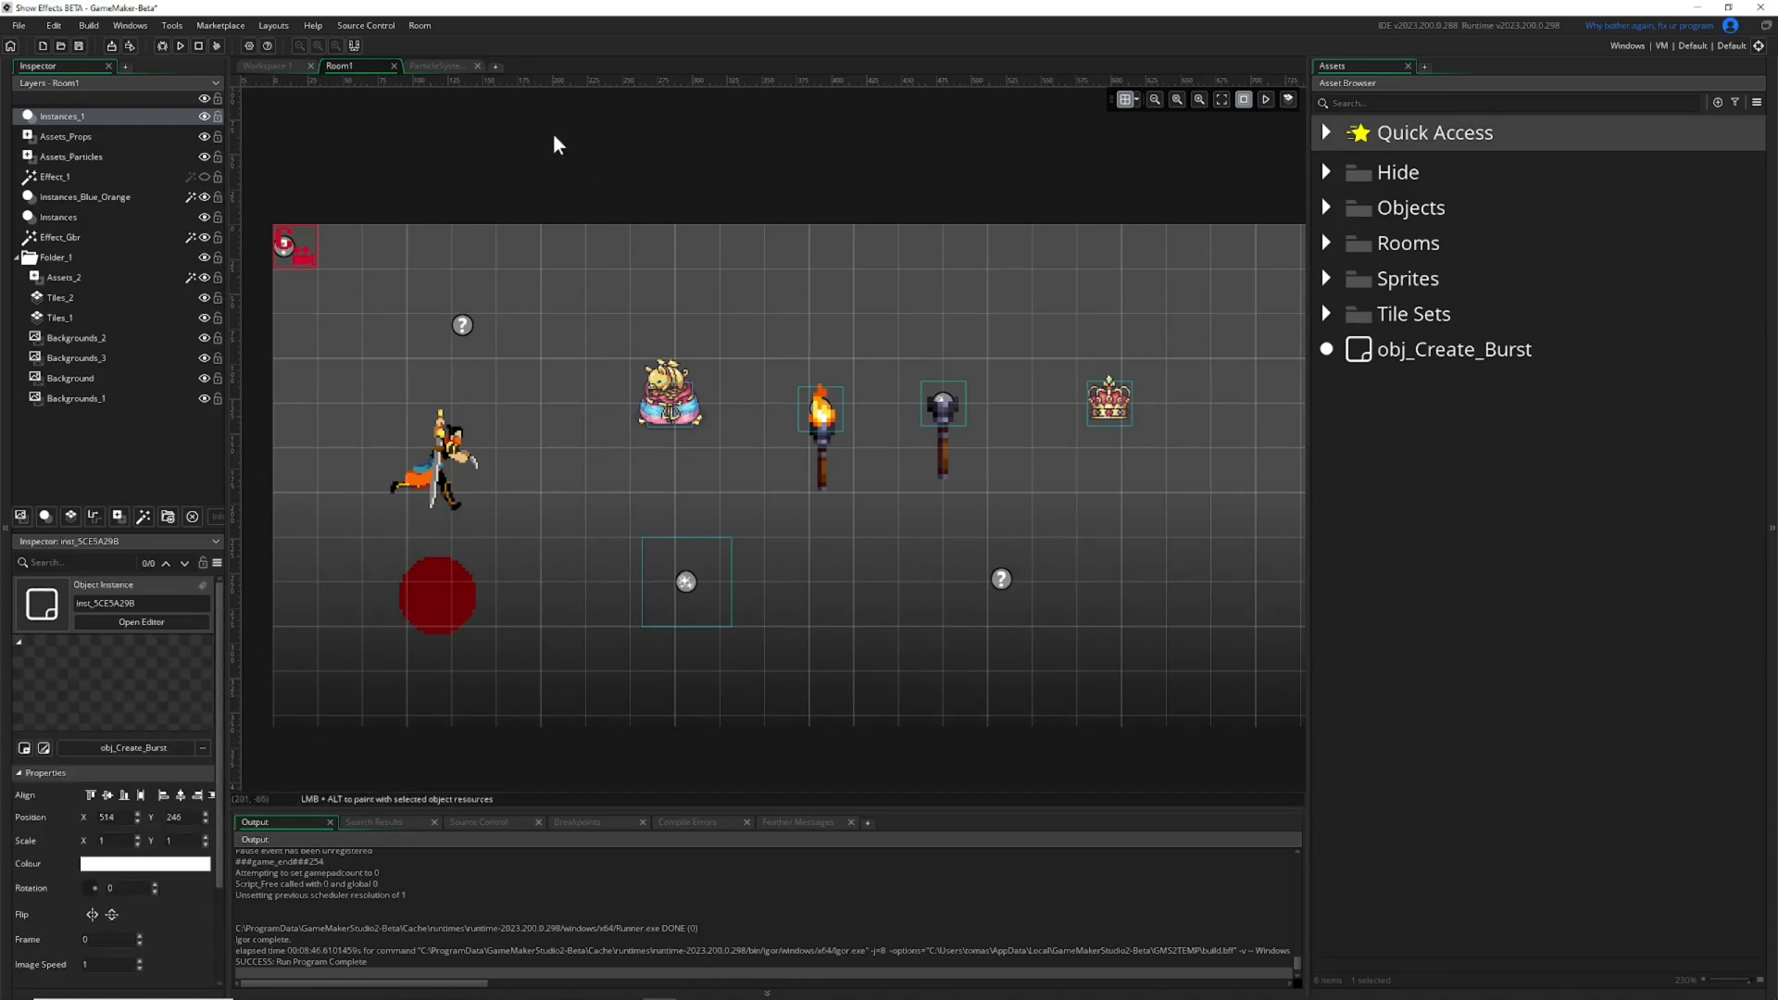
# Move Room_Clean above Room1 in the room order and close the open Room1 editor.
pyautogui.click(1327, 243)
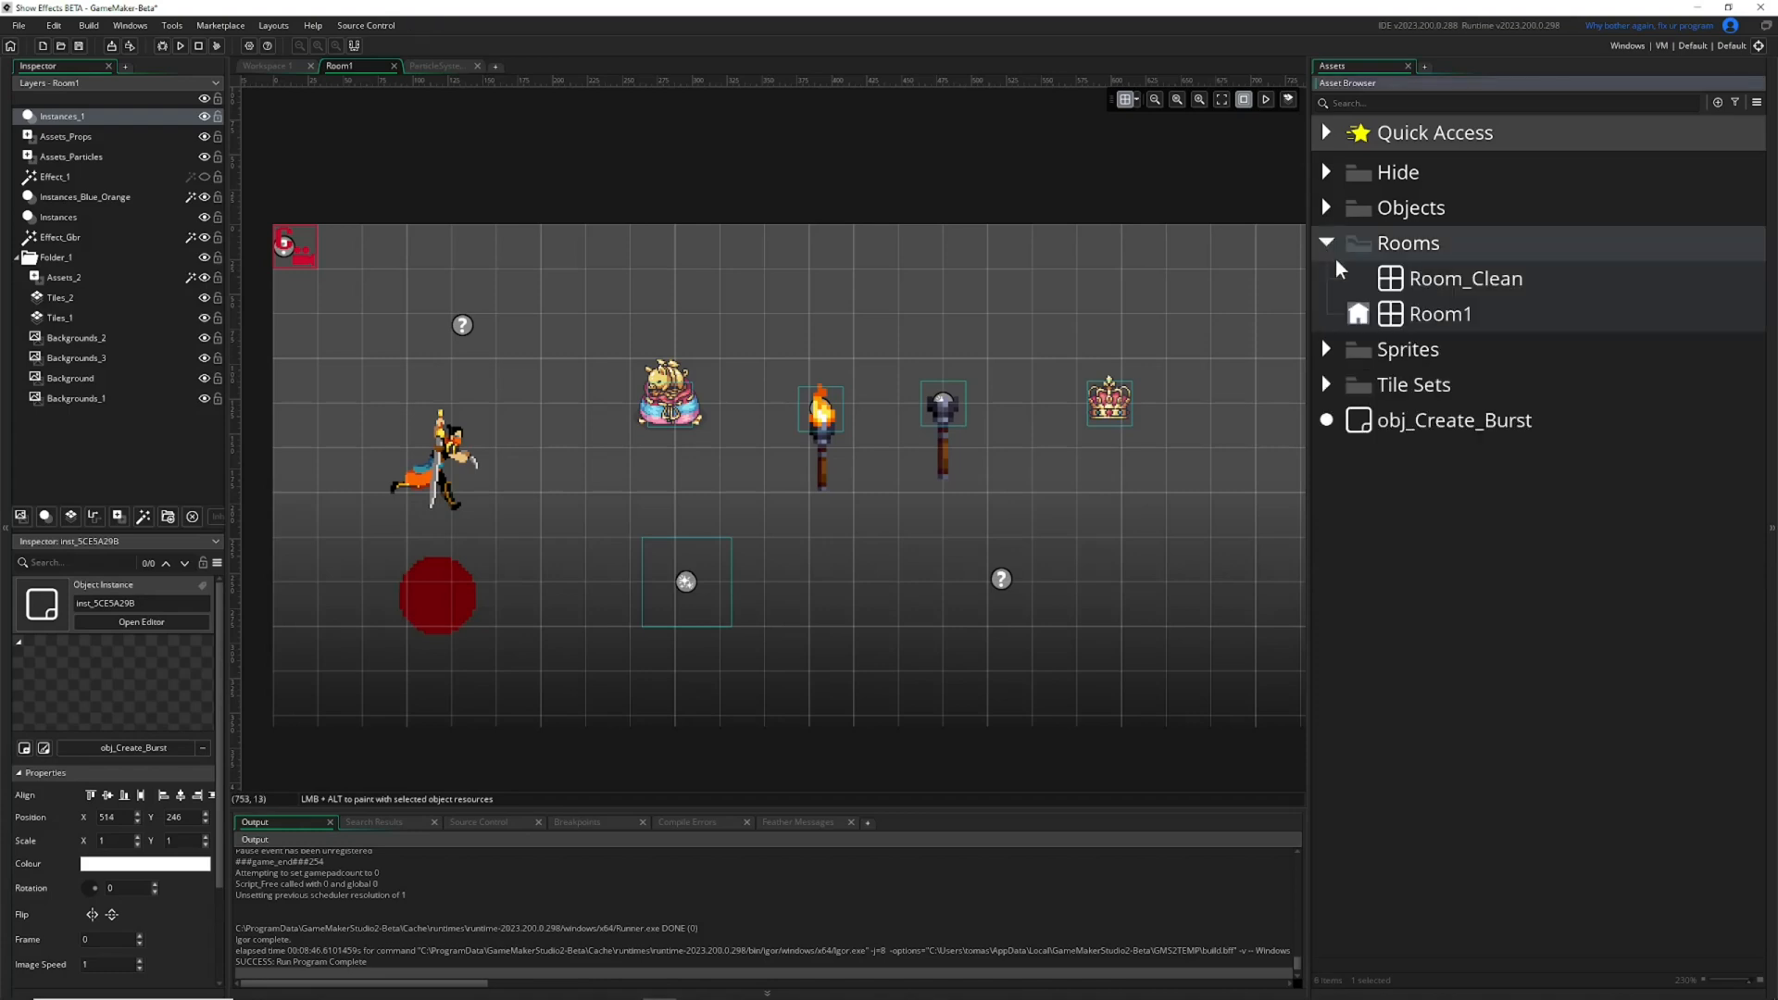
pyautogui.click(1360, 315)
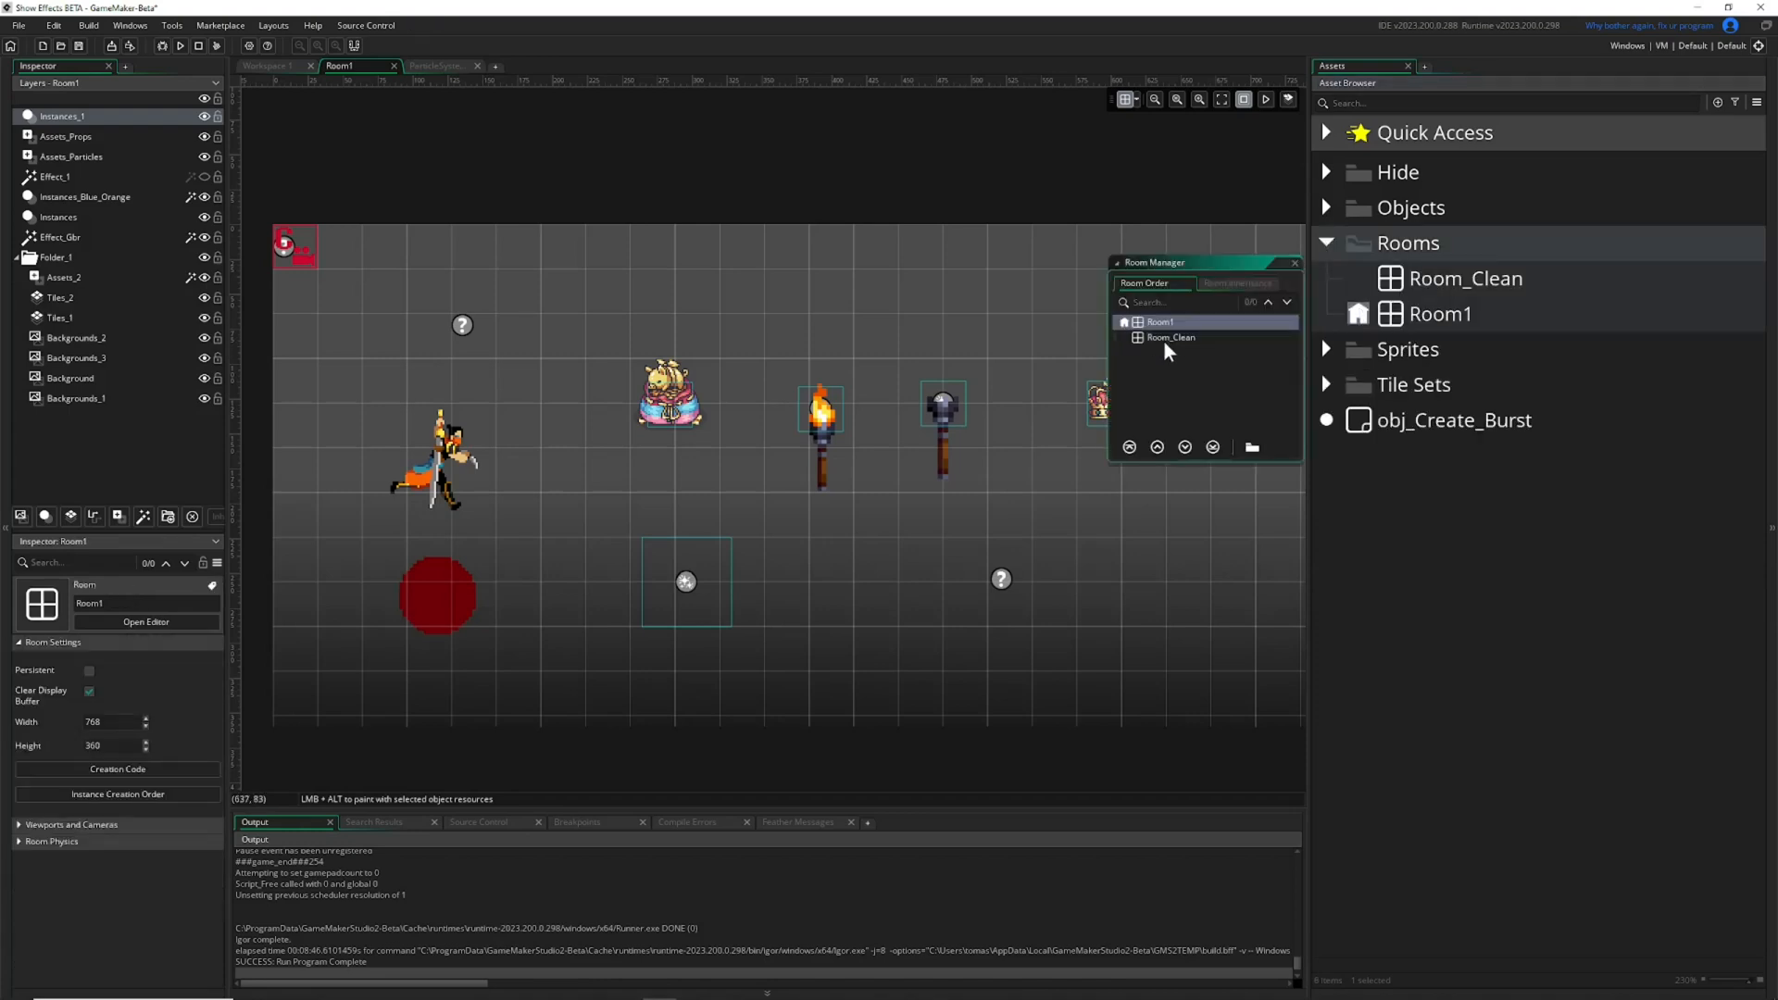
pyautogui.moveTo(1165, 341); pyautogui.dragTo(1173, 320)
pyautogui.click(394, 66)
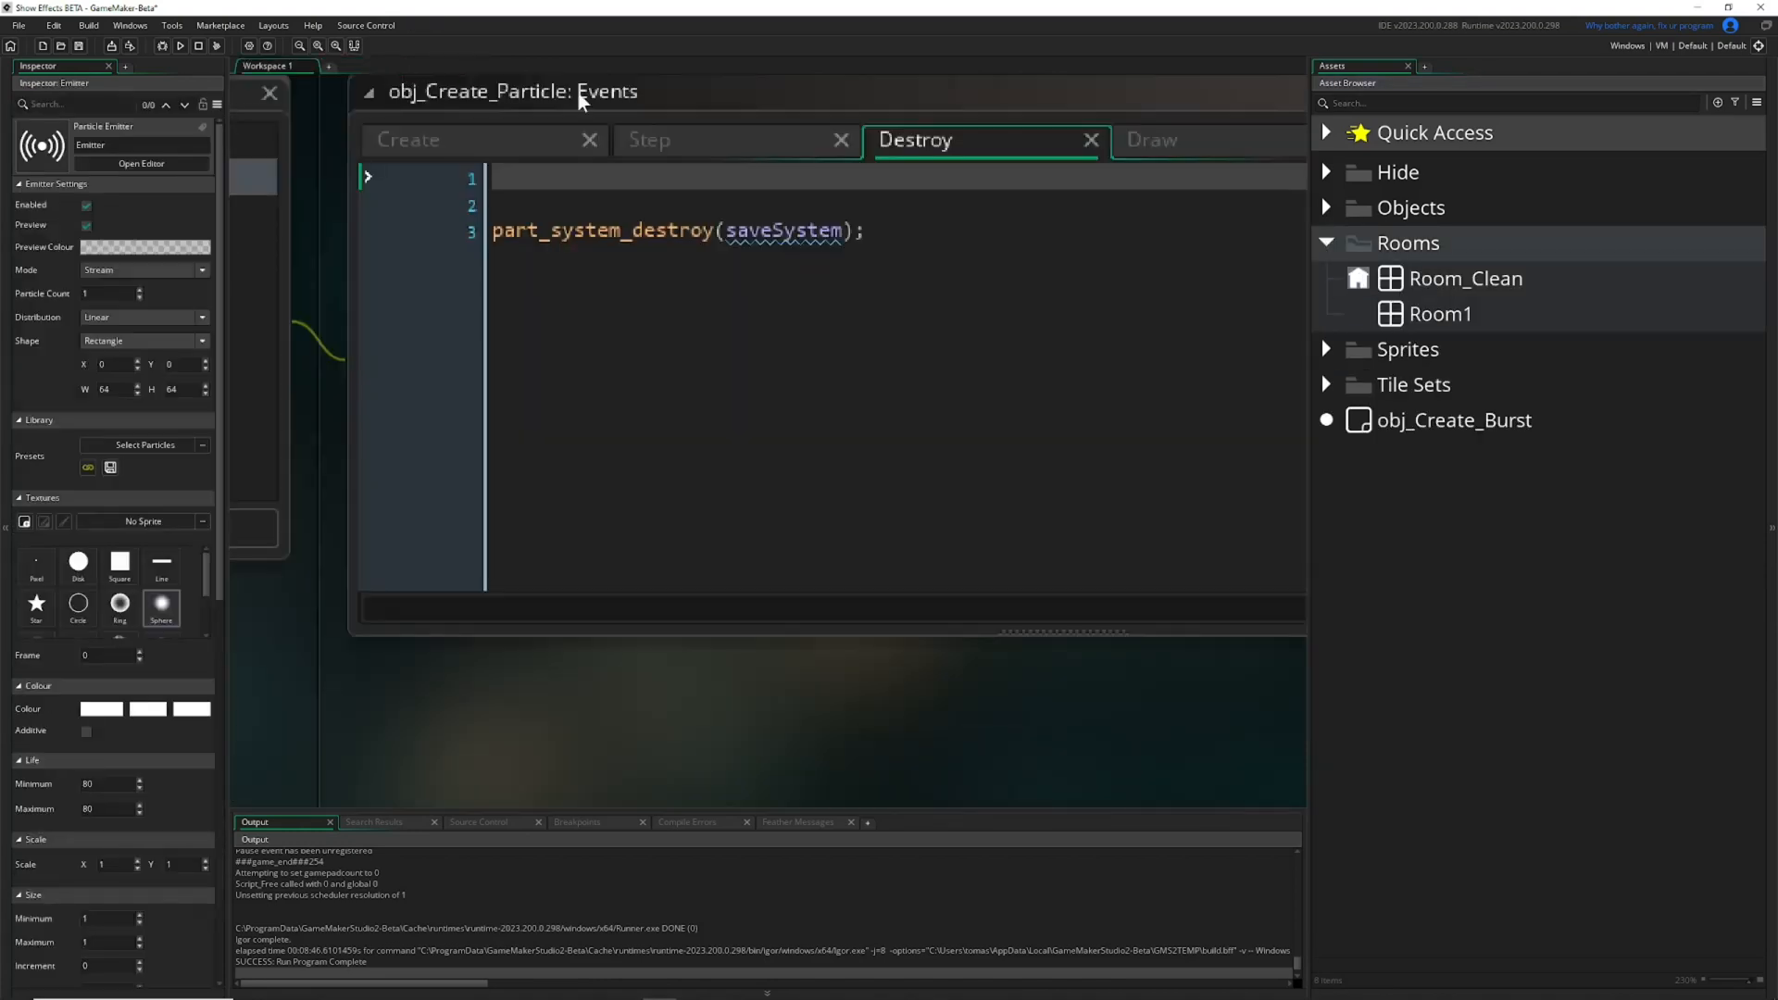
# Open Room_Clean and delete the question-mark instance near the room's upper-left area.
pyautogui.doubleClick(1399, 285)
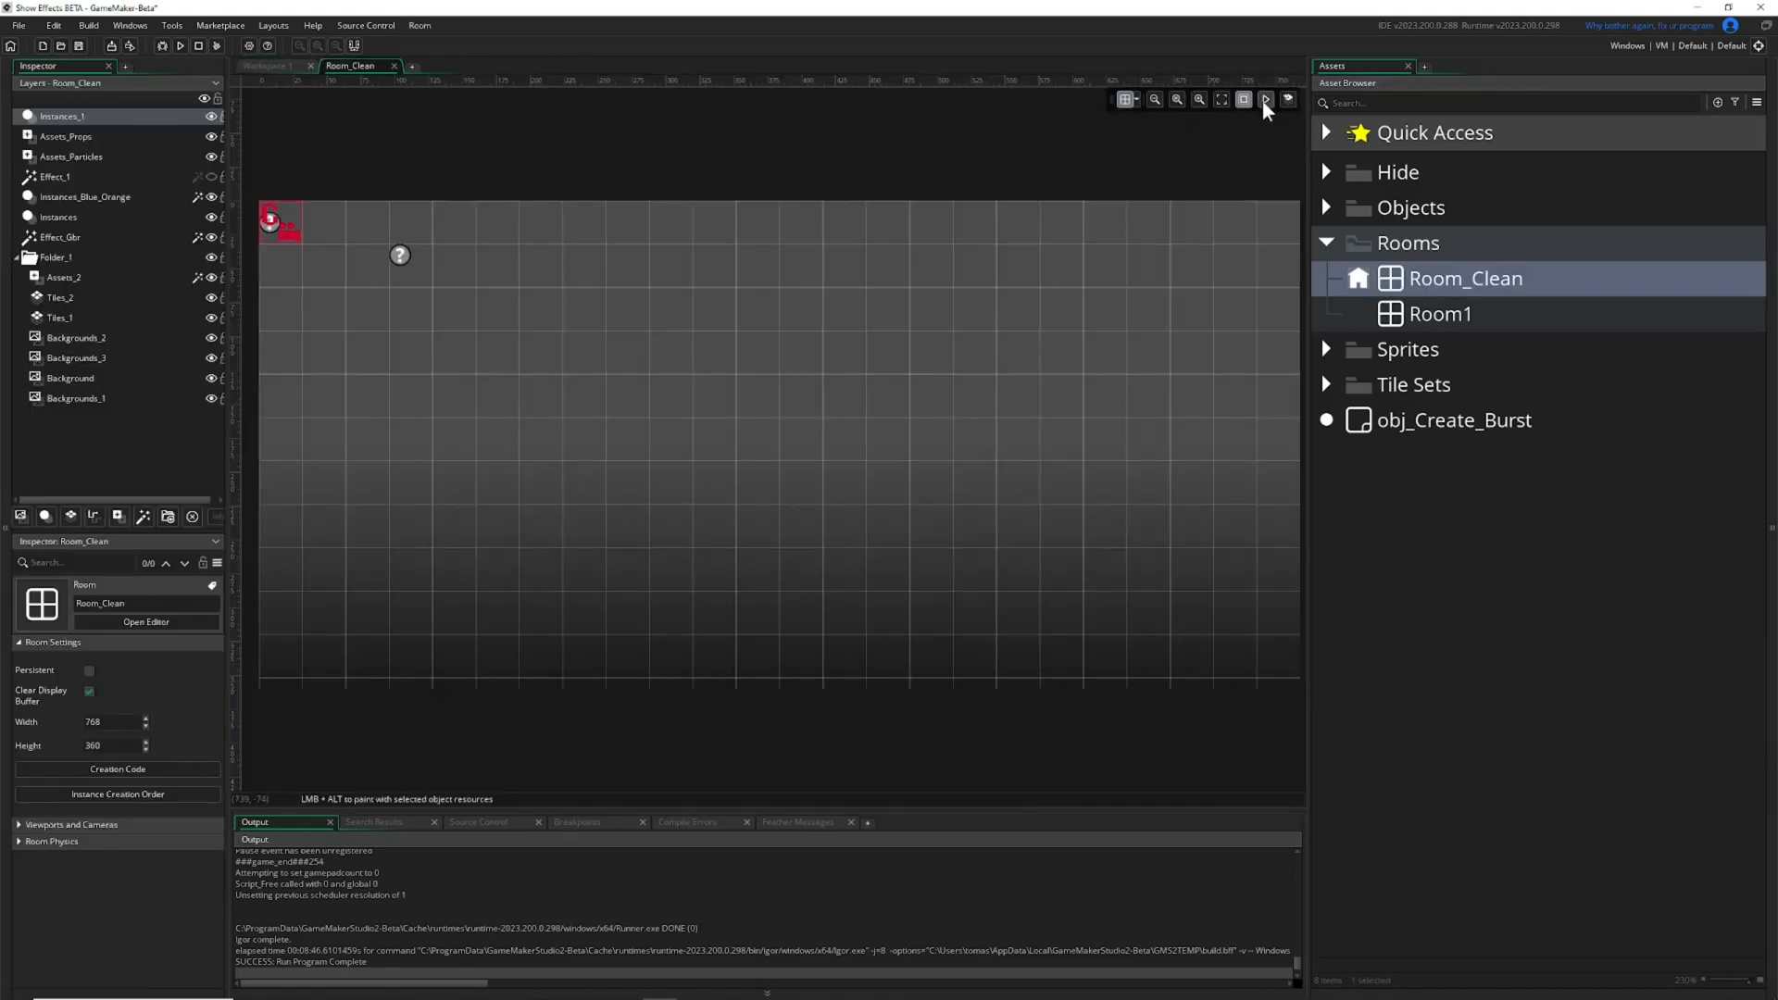
pyautogui.click(401, 255)
pyautogui.press('Delete')
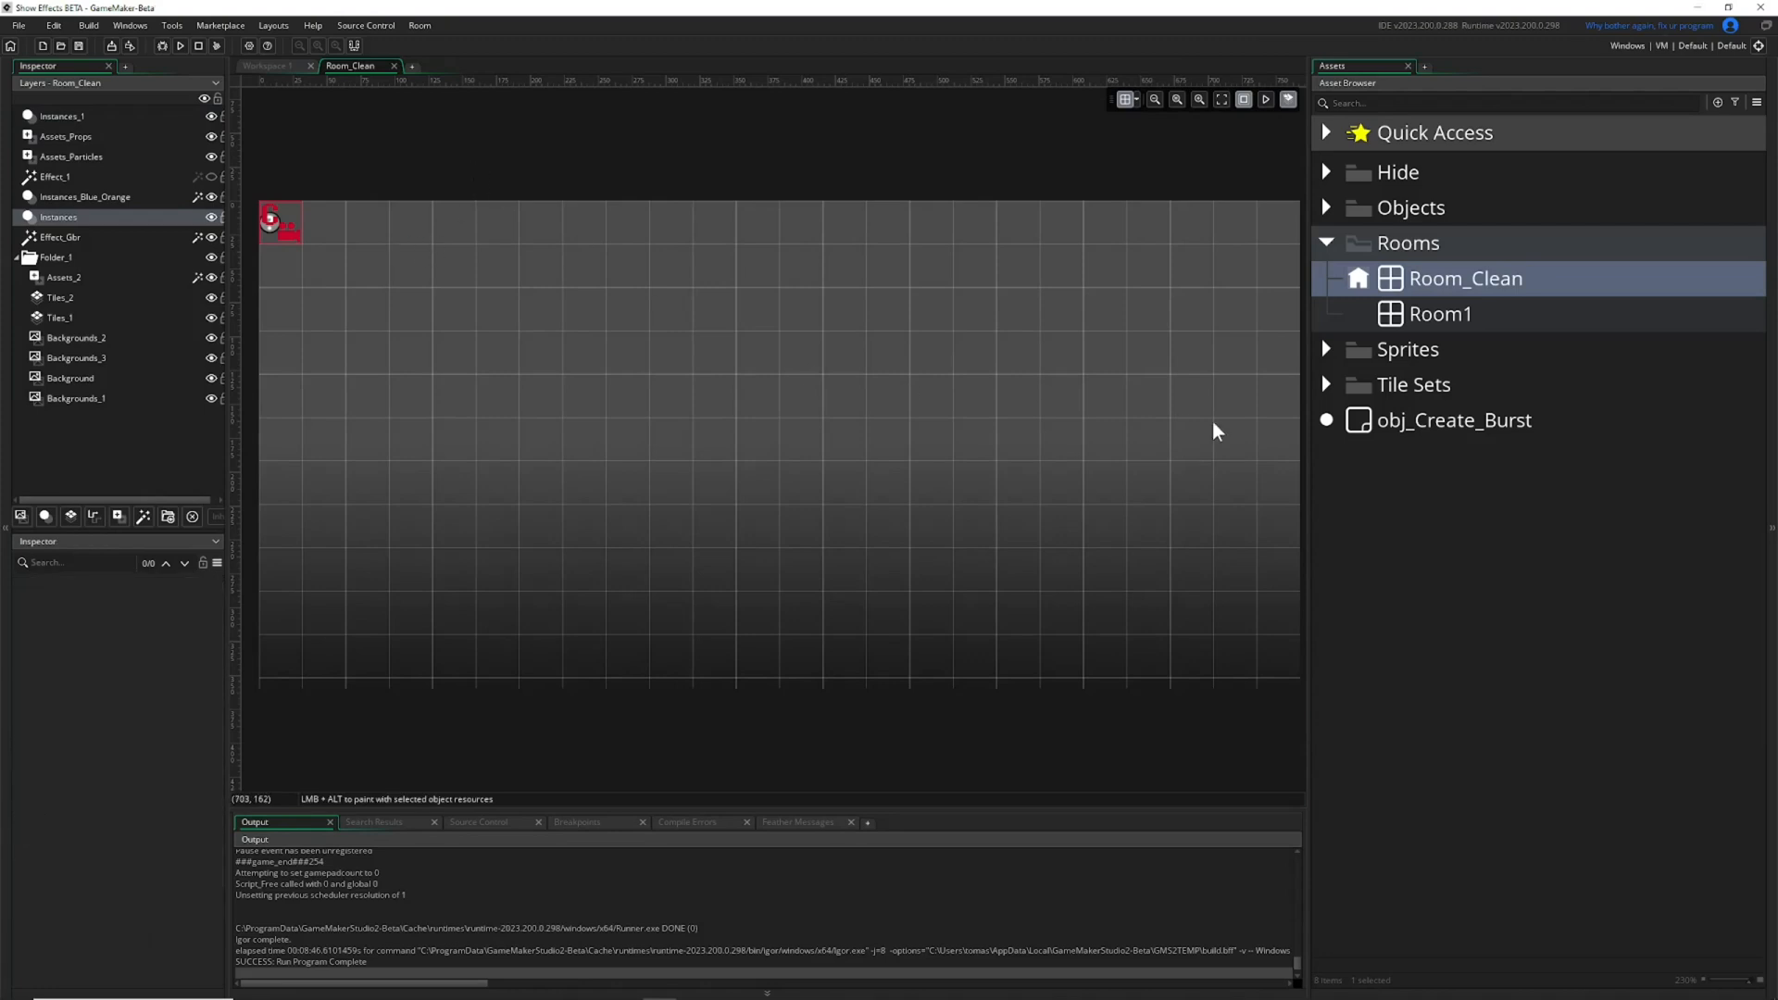
pyautogui.click(1331, 242)
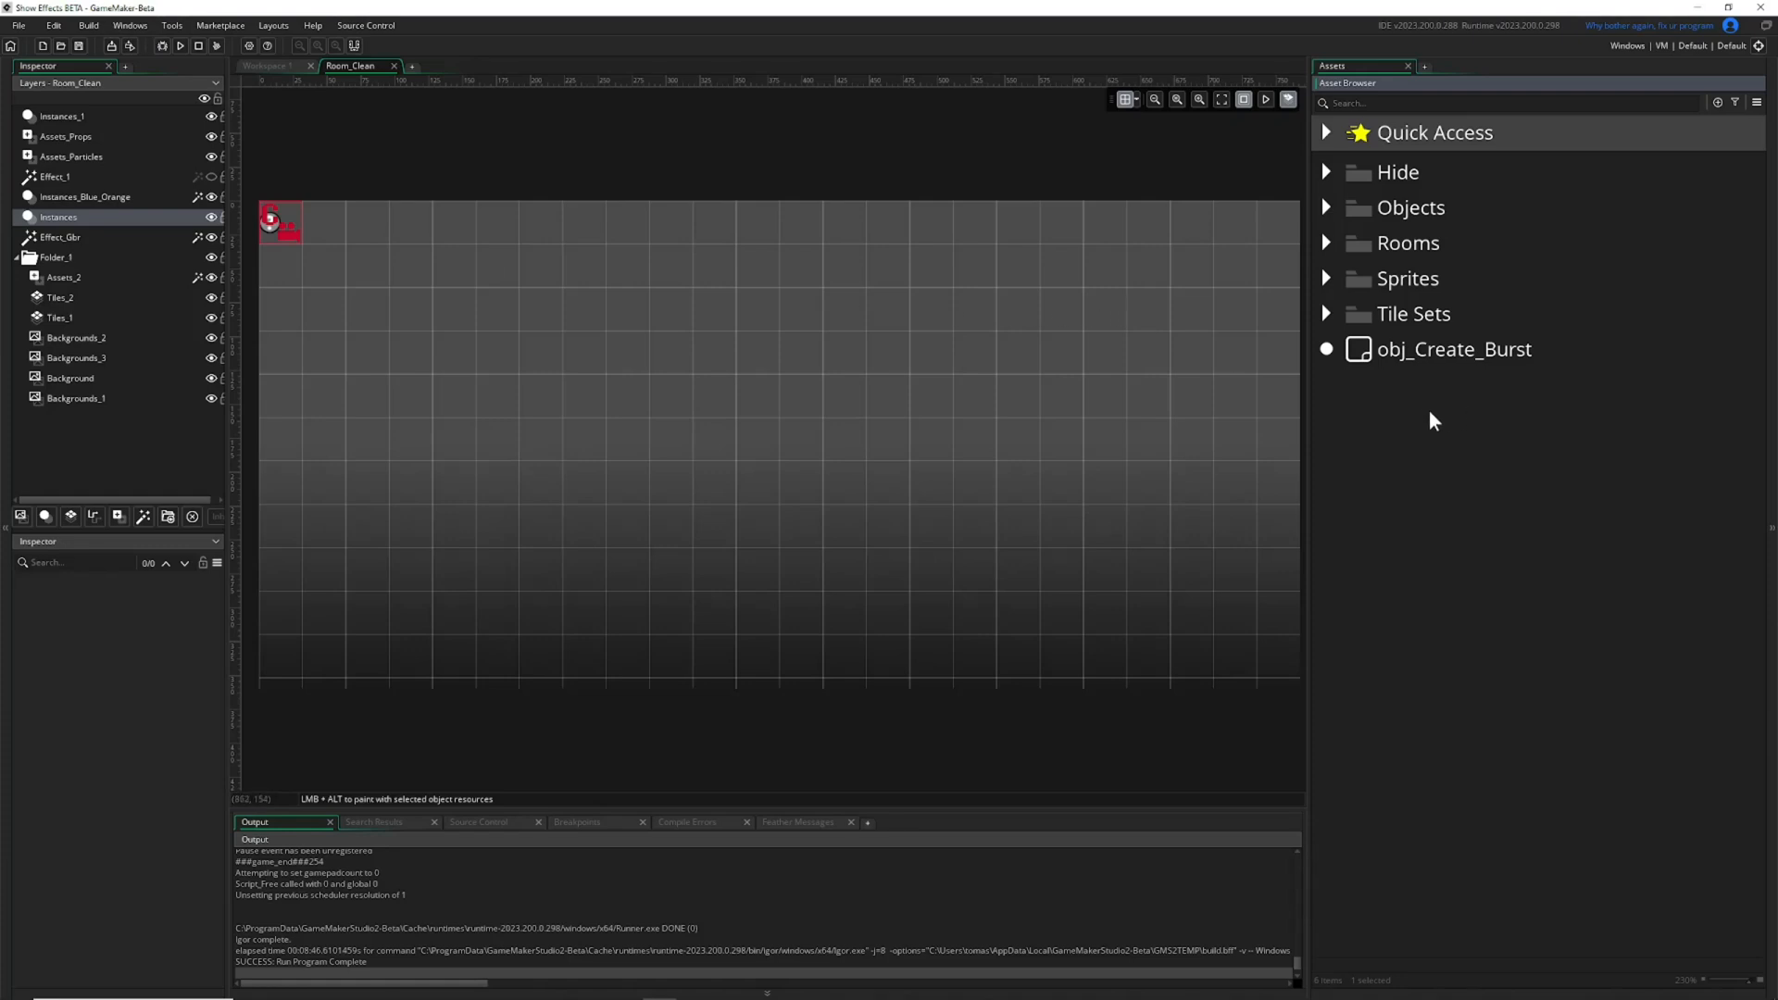
# Create a new particle system asset and select it among the project assets.
pyautogui.rightClick(1386, 426)
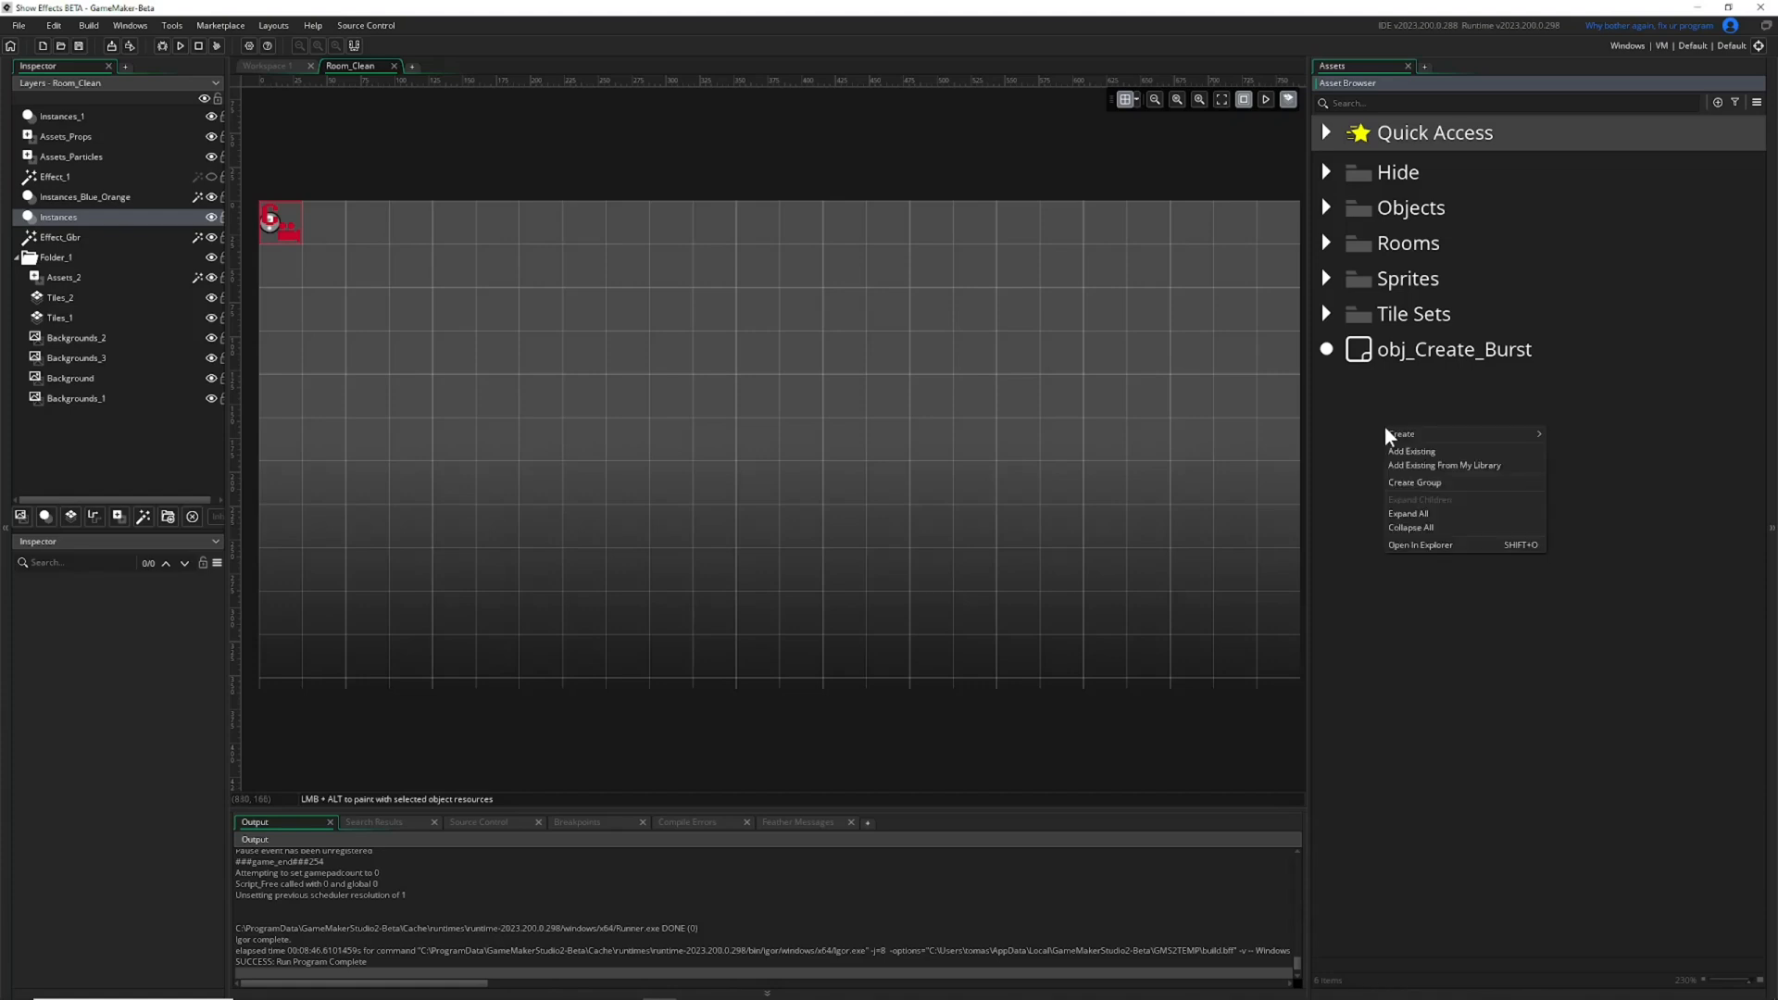
pyautogui.moveTo(1403, 434)
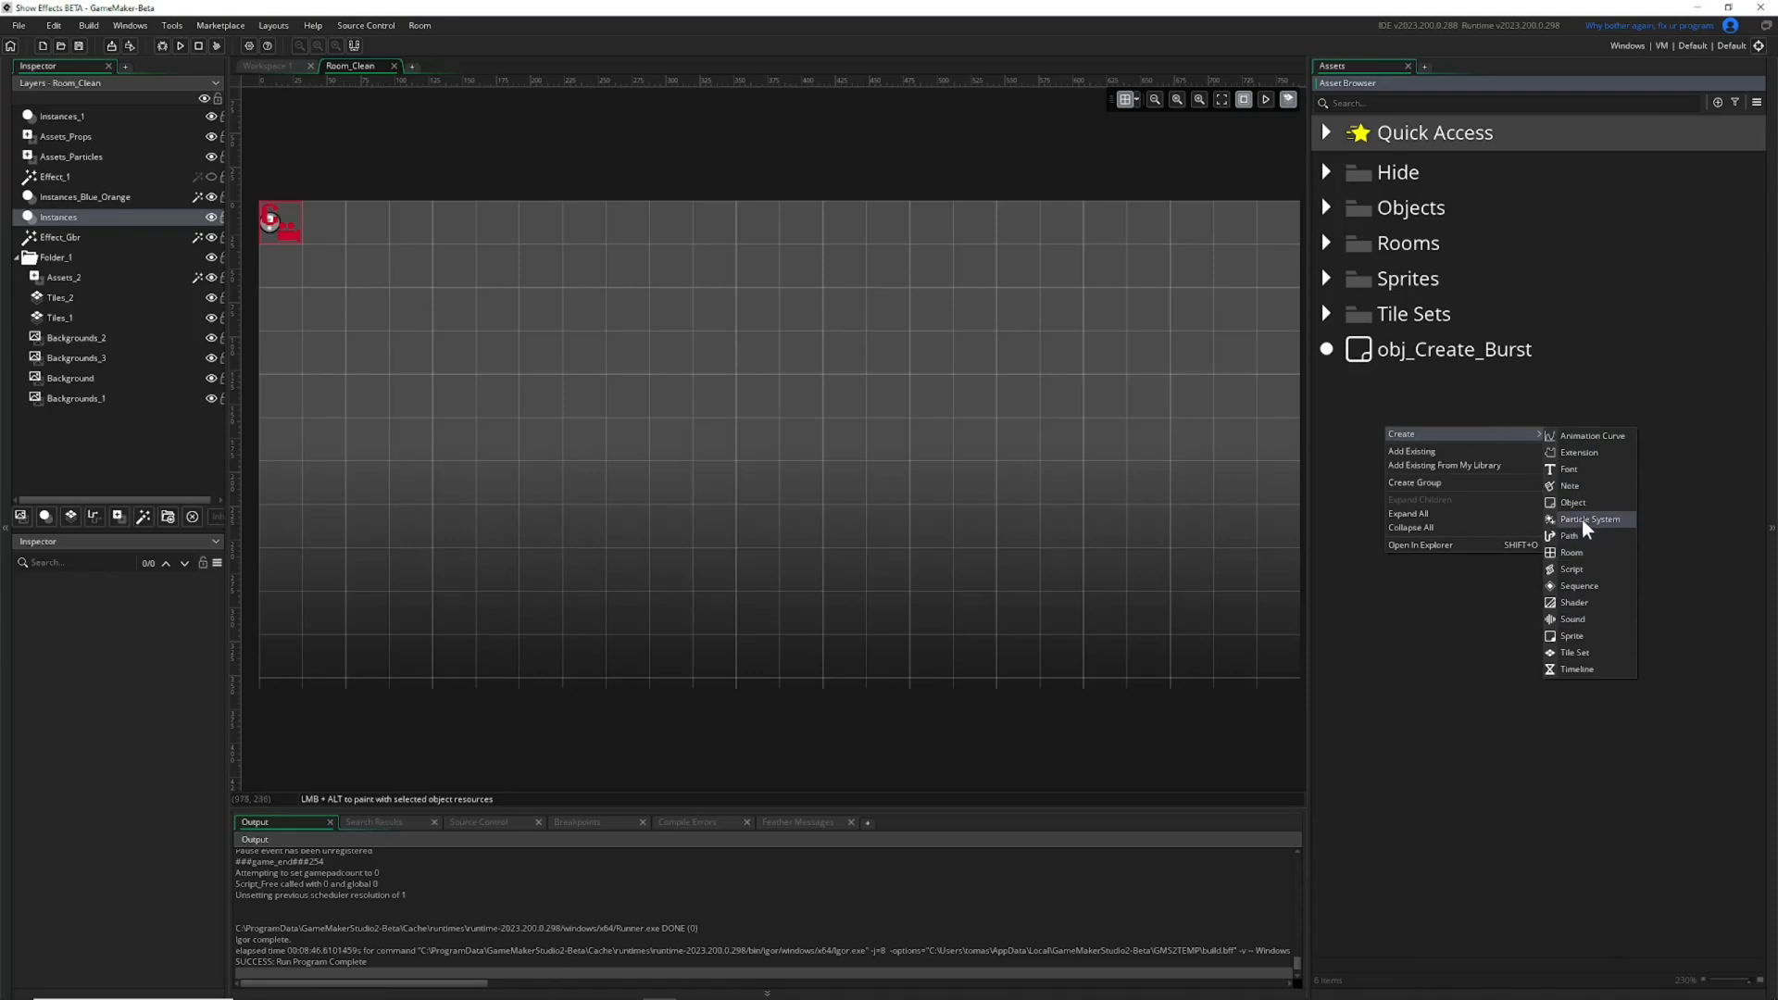
pyautogui.click(1719, 103)
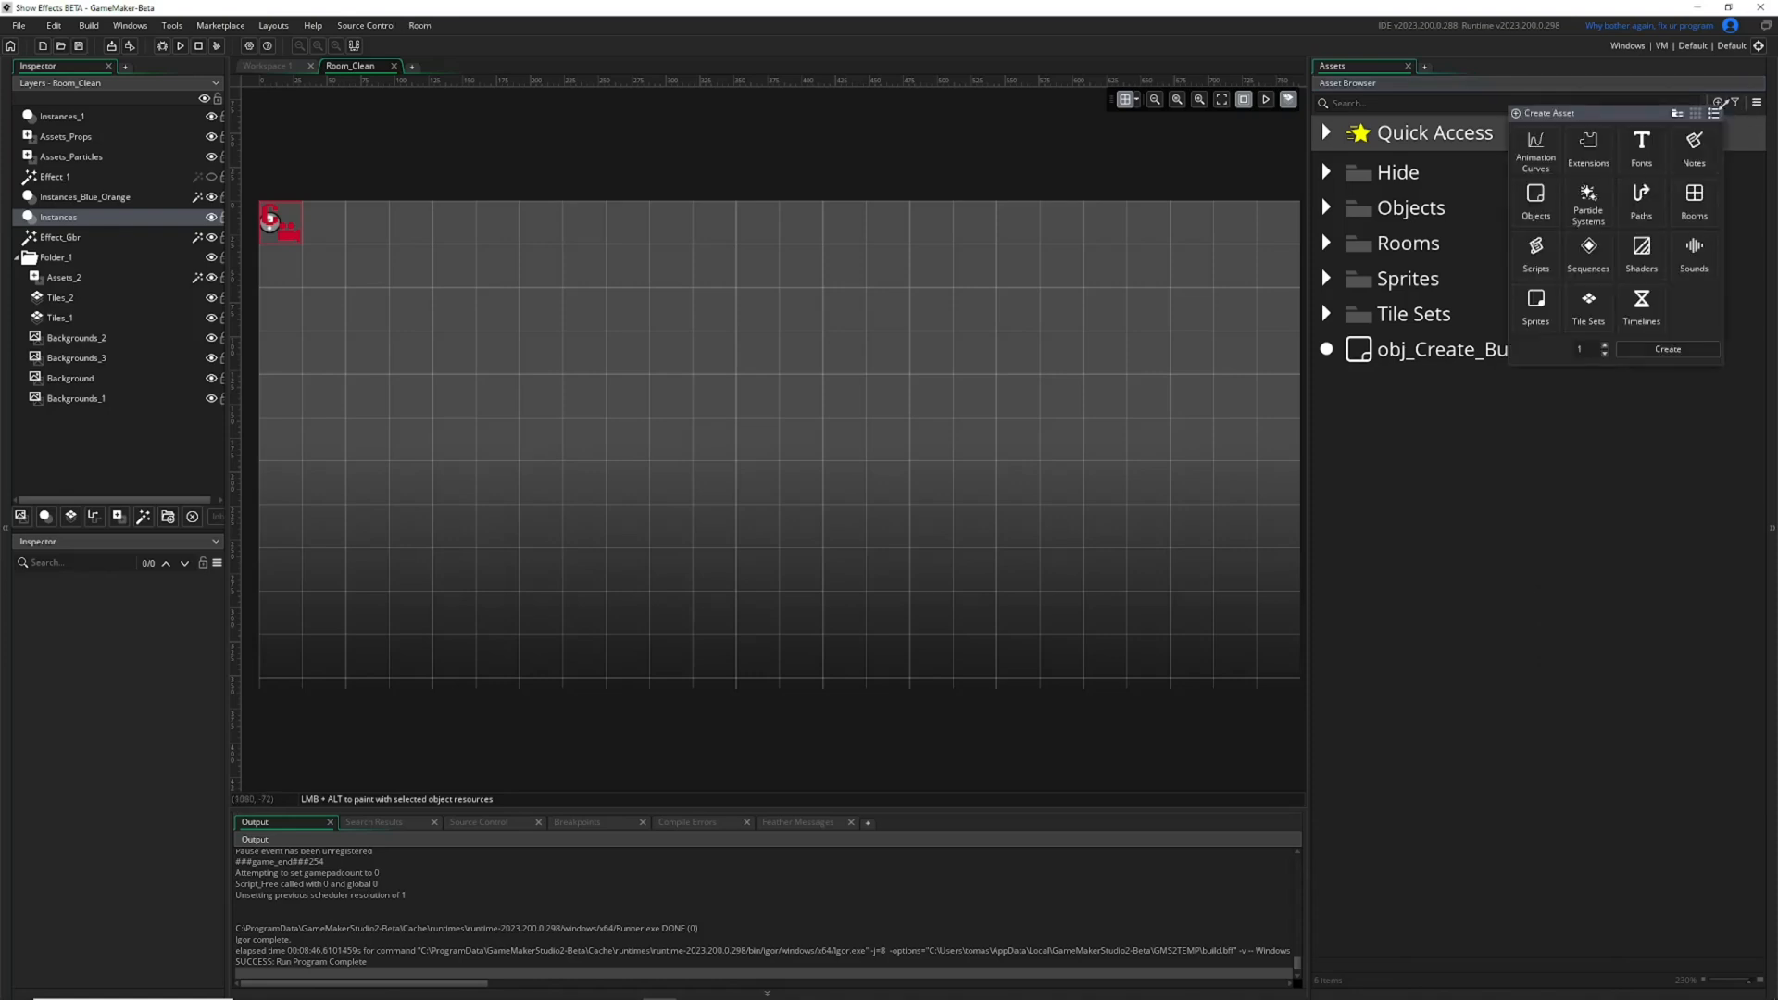
pyautogui.doubleClick(1593, 209)
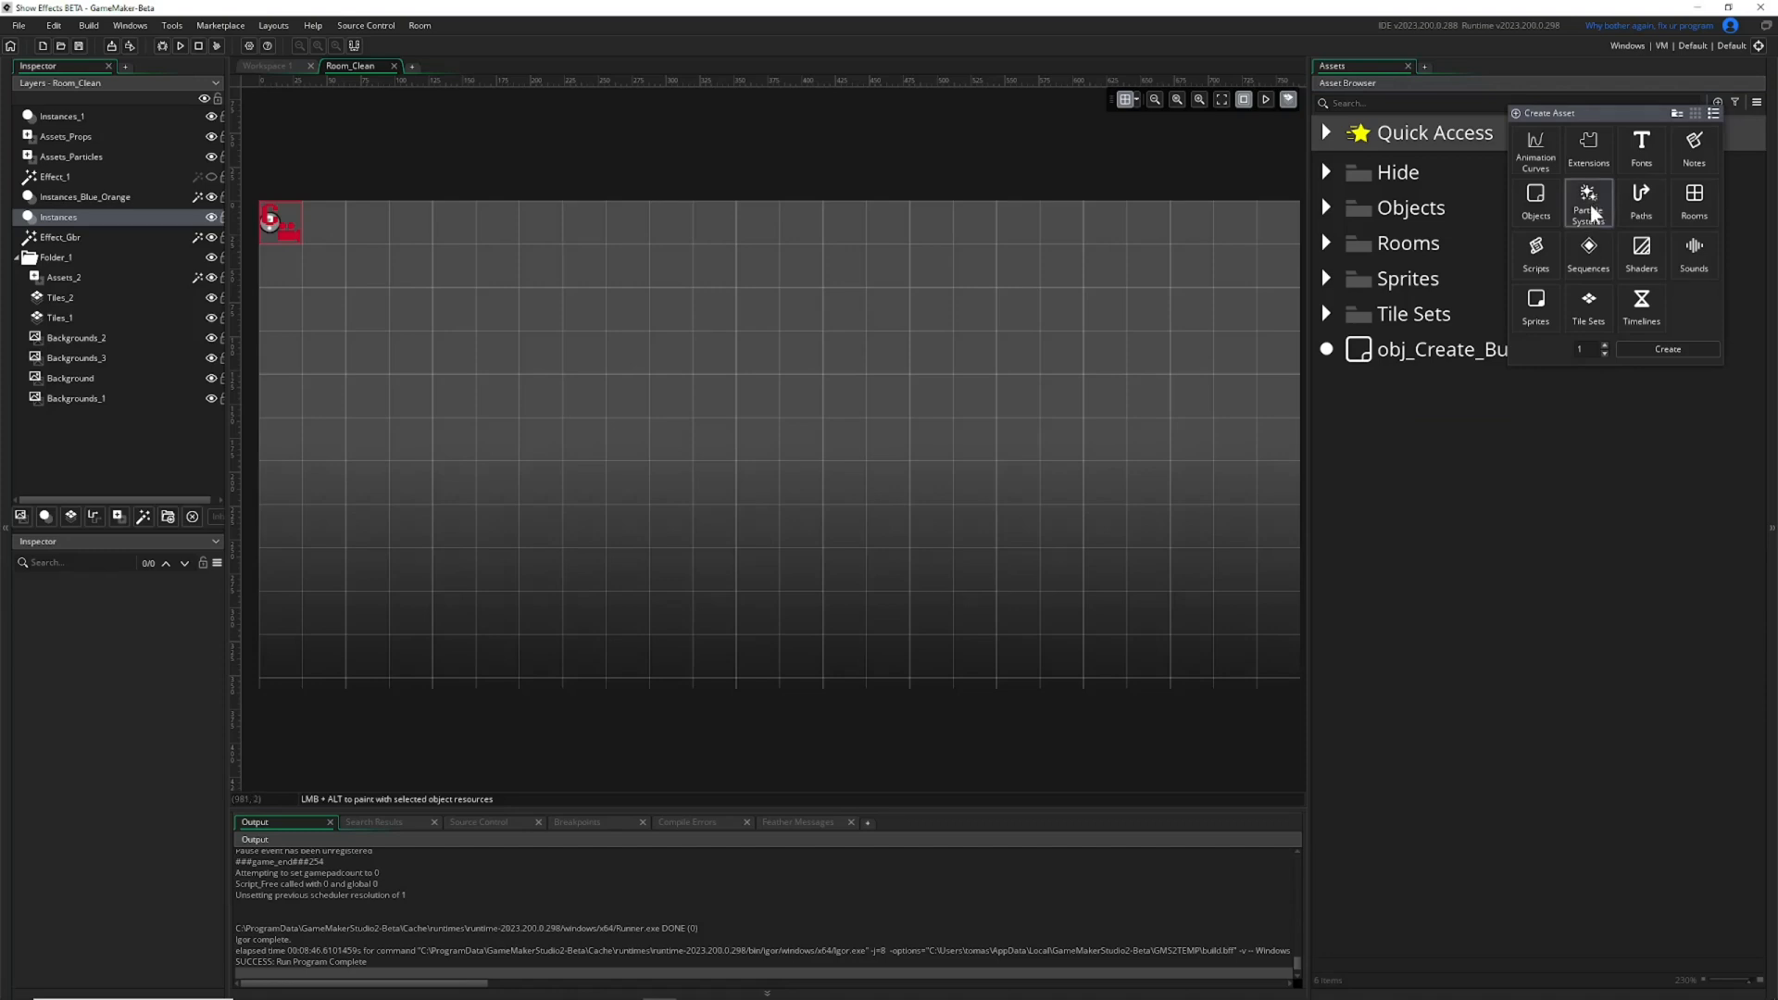
pyautogui.click(1513, 448)
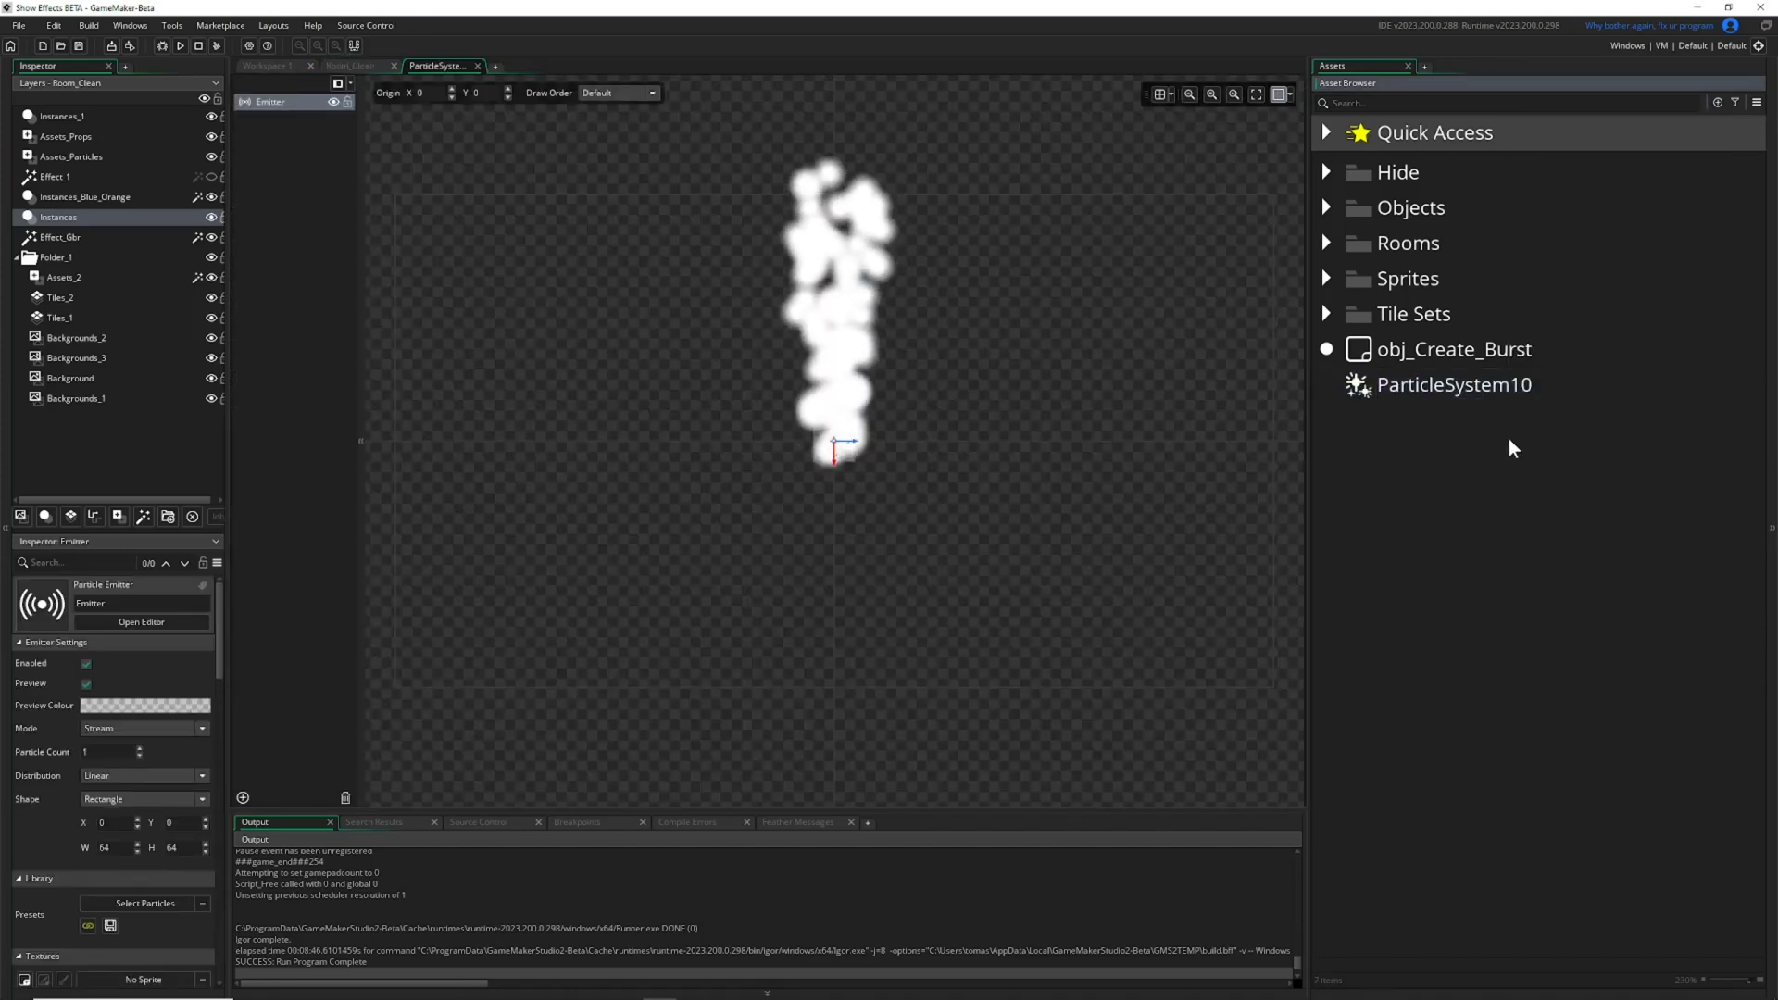
pyautogui.click(1411, 387)
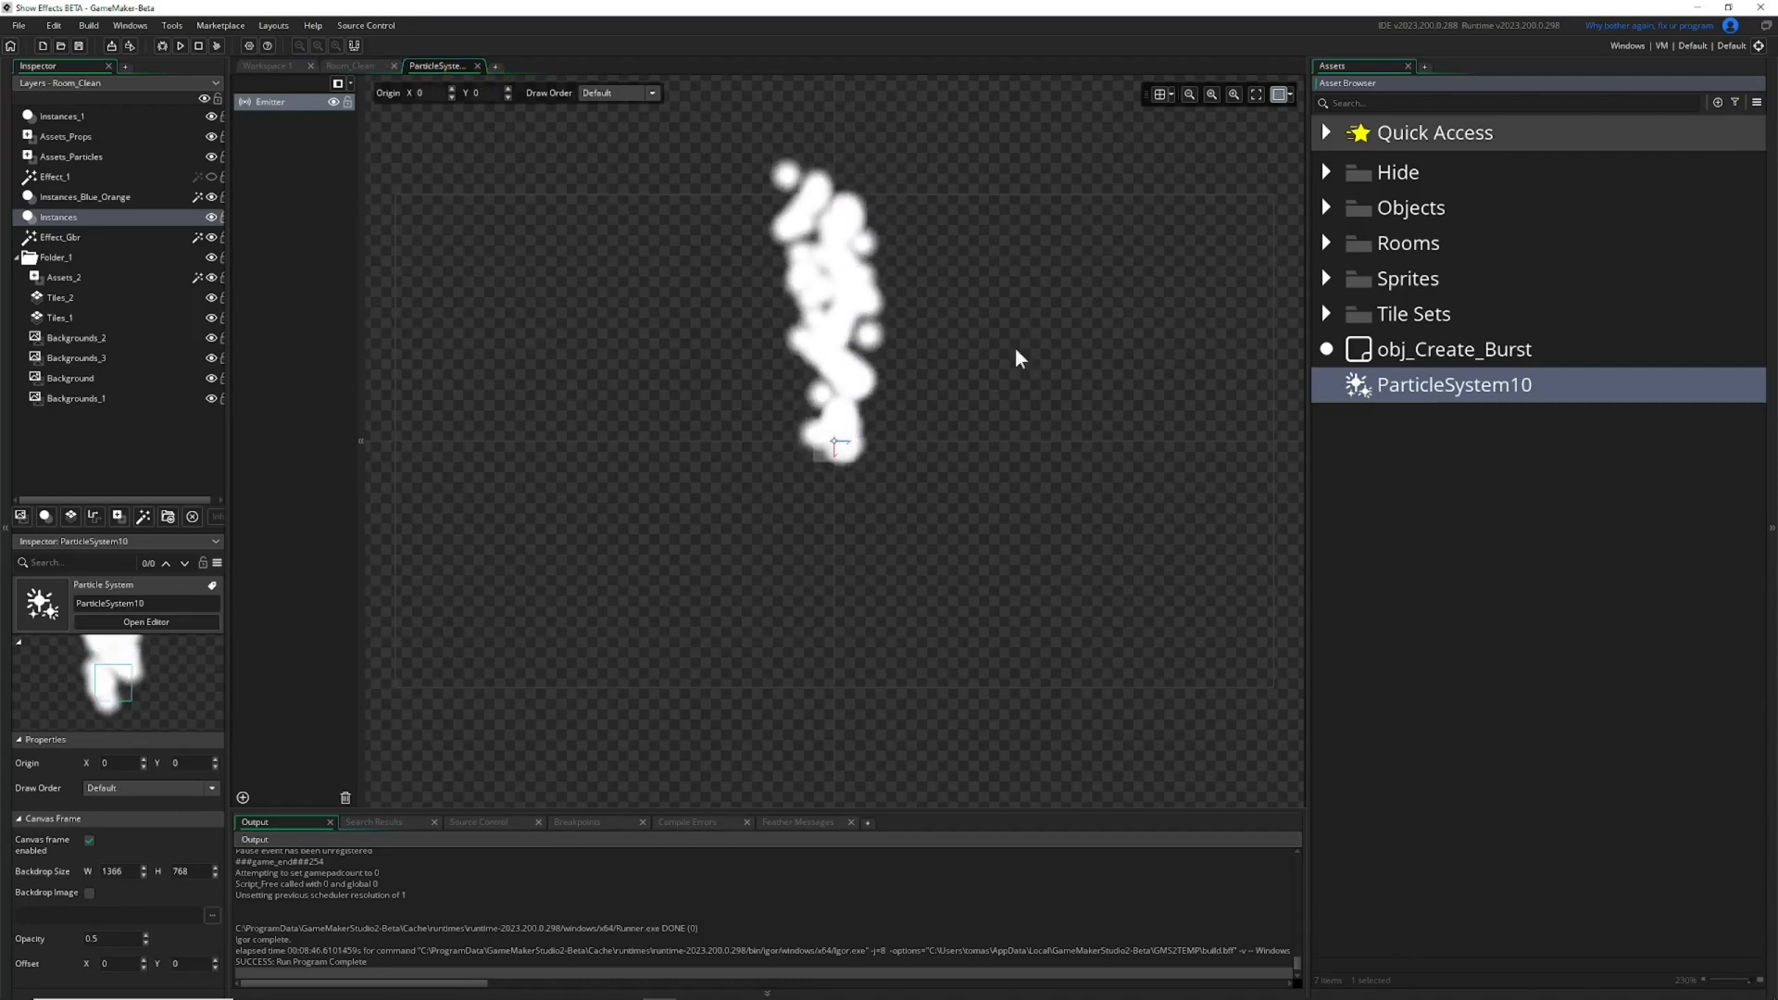
# Hide the Inspector and Output areas to give the particle system preview more room.
pyautogui.scroll(1, 793, 461)
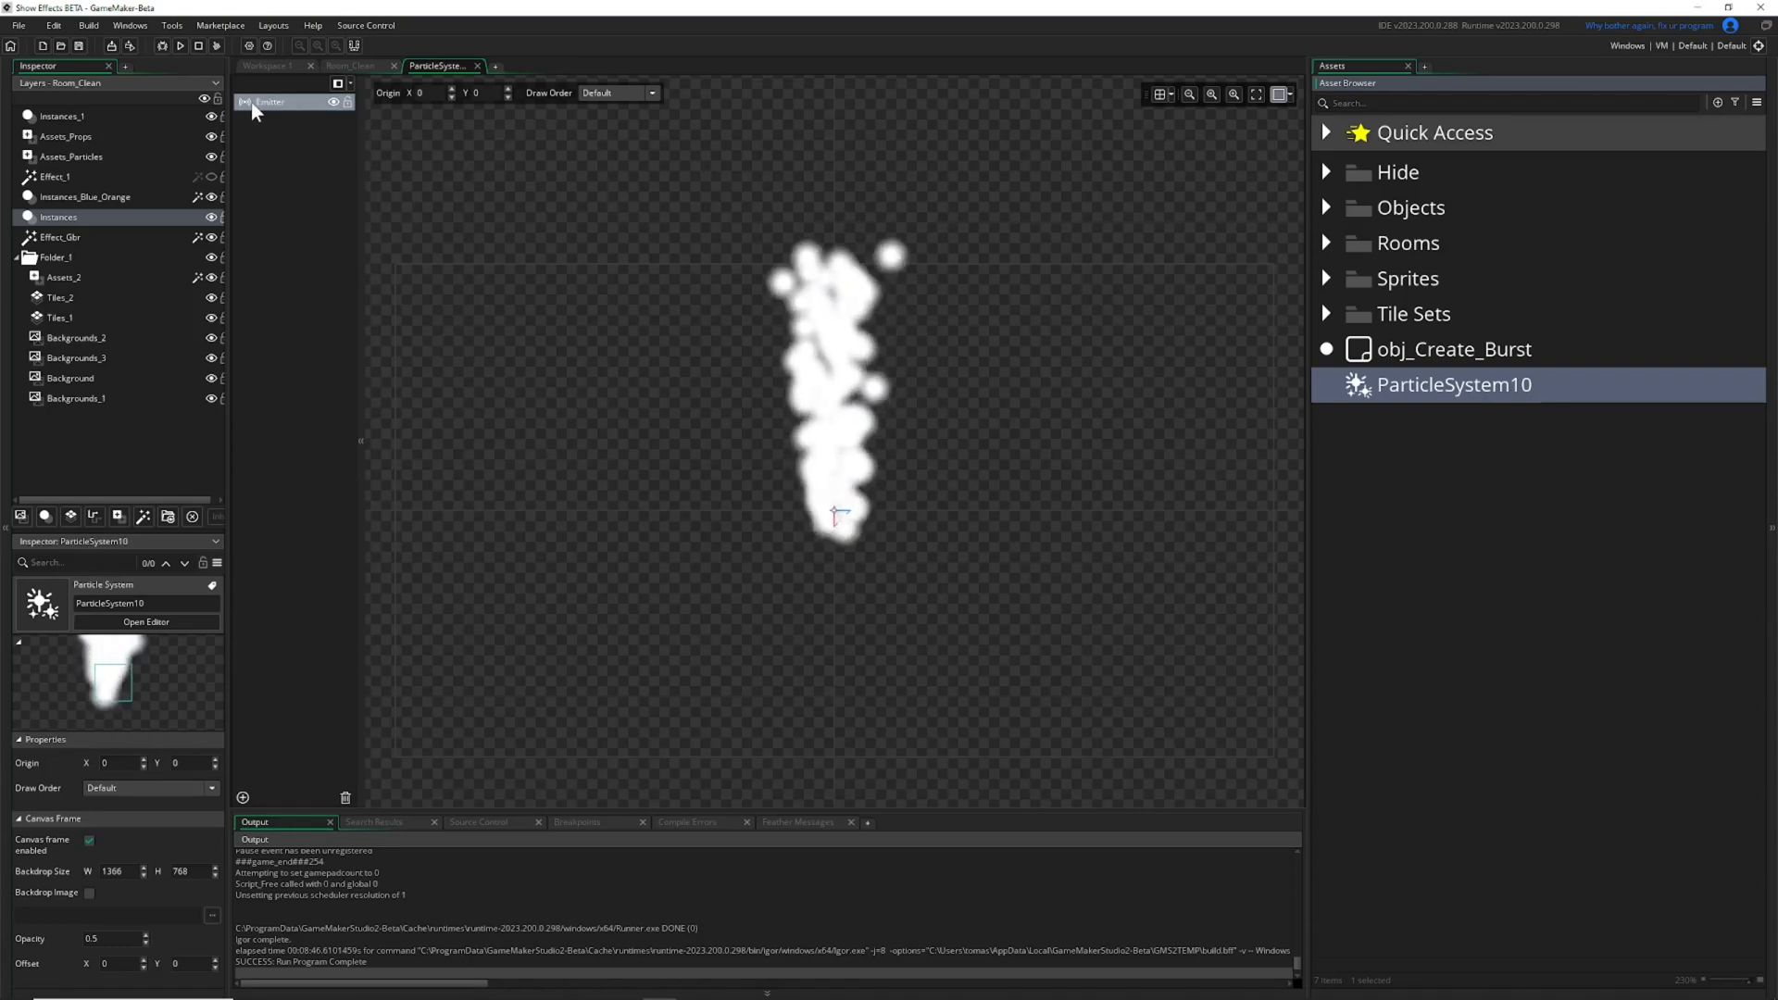
pyautogui.moveTo(229, 121); pyautogui.dragTo(50, 167)
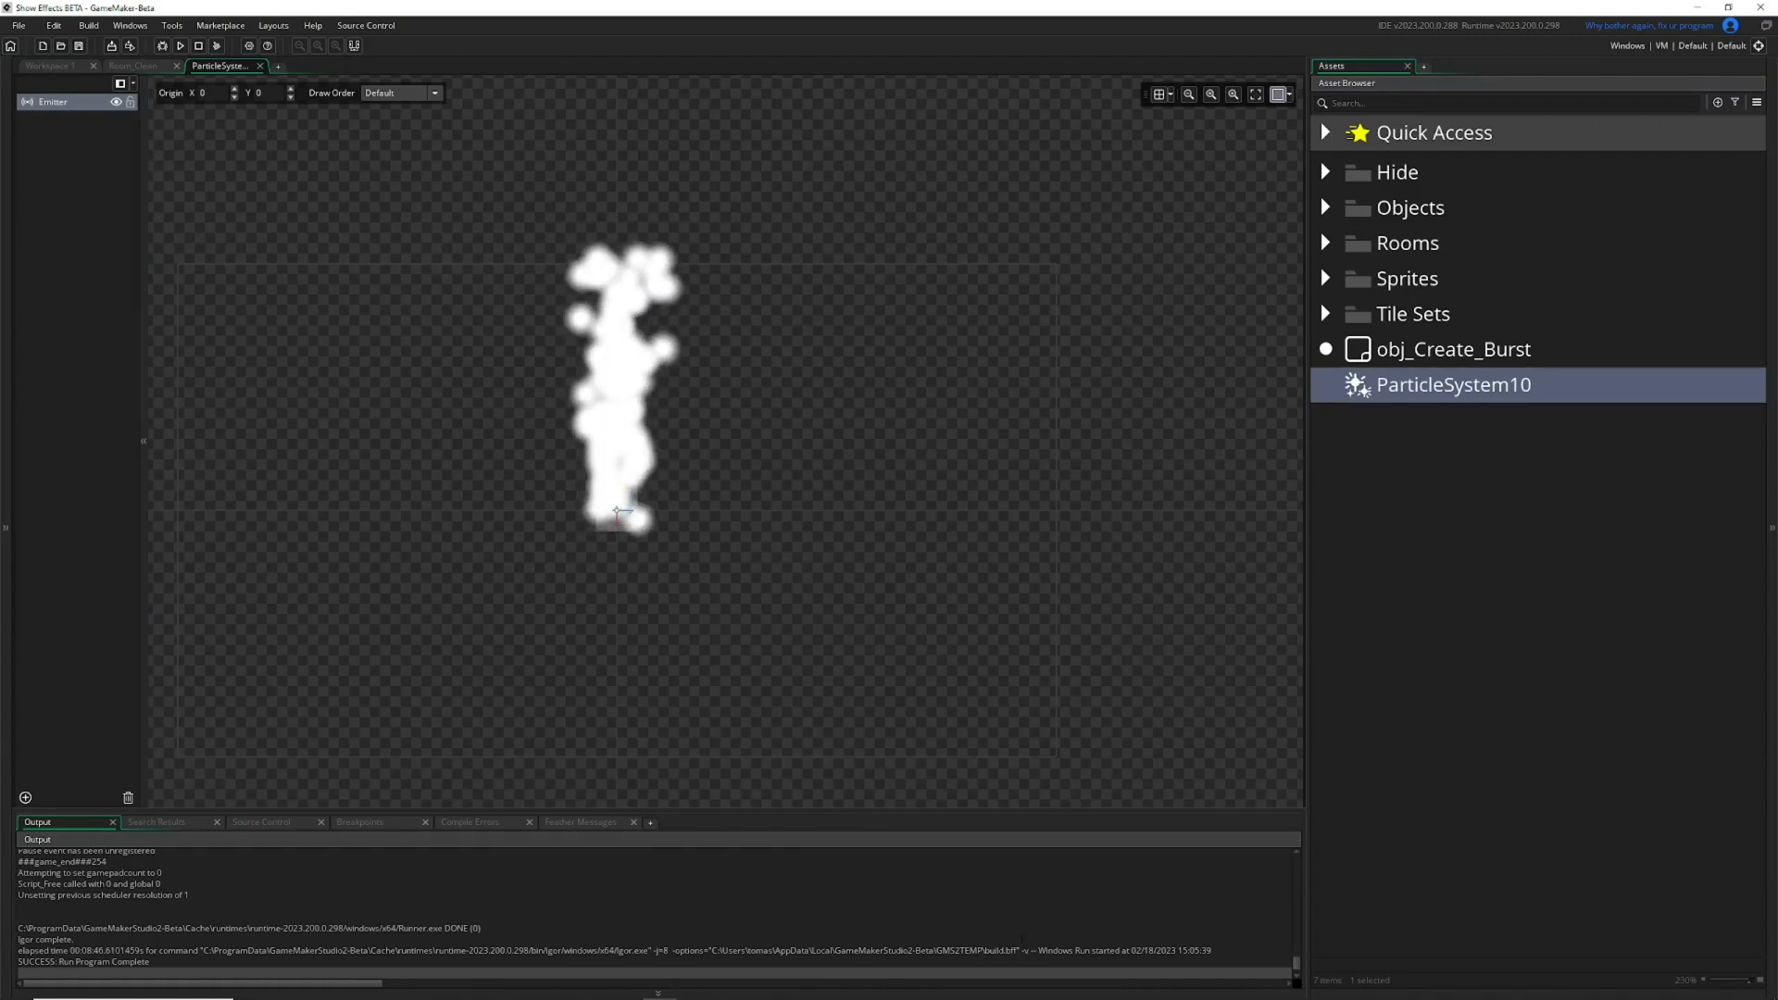
pyautogui.click(1005, 993)
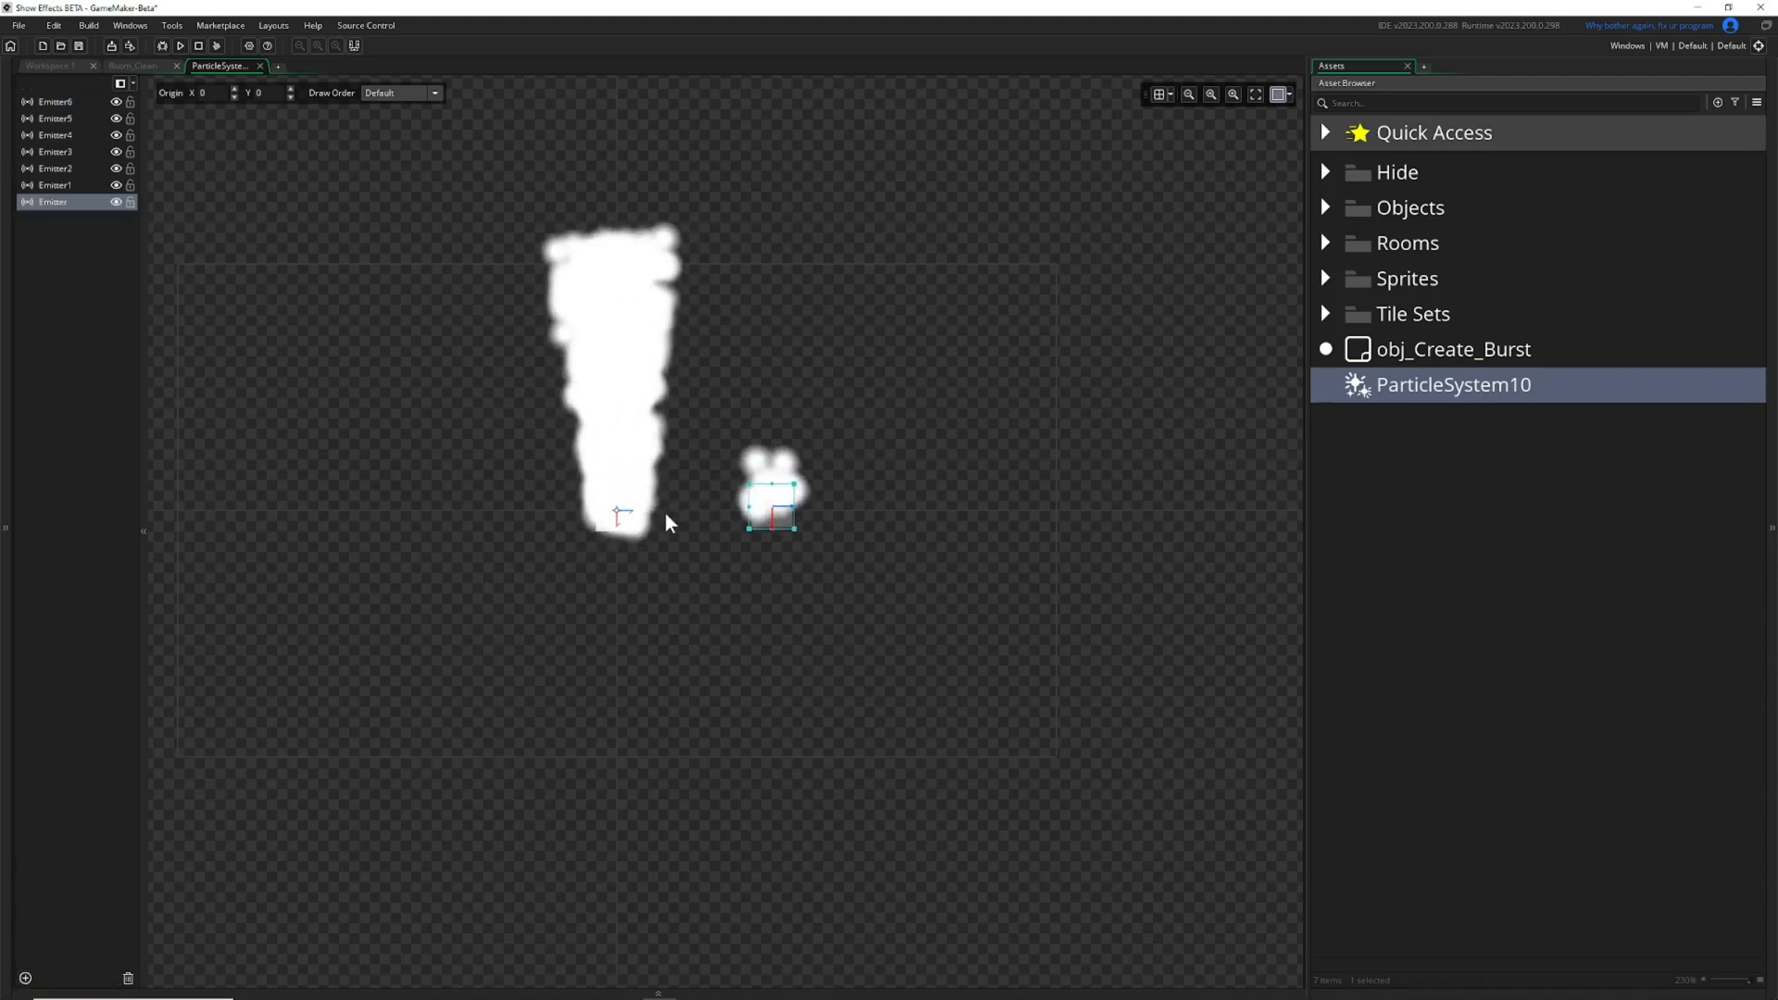
# Move Emitter2 below and beside the origin, and hide every emitter except Emitter6.
pyautogui.moveTo(625, 516); pyautogui.dragTo(737, 607)
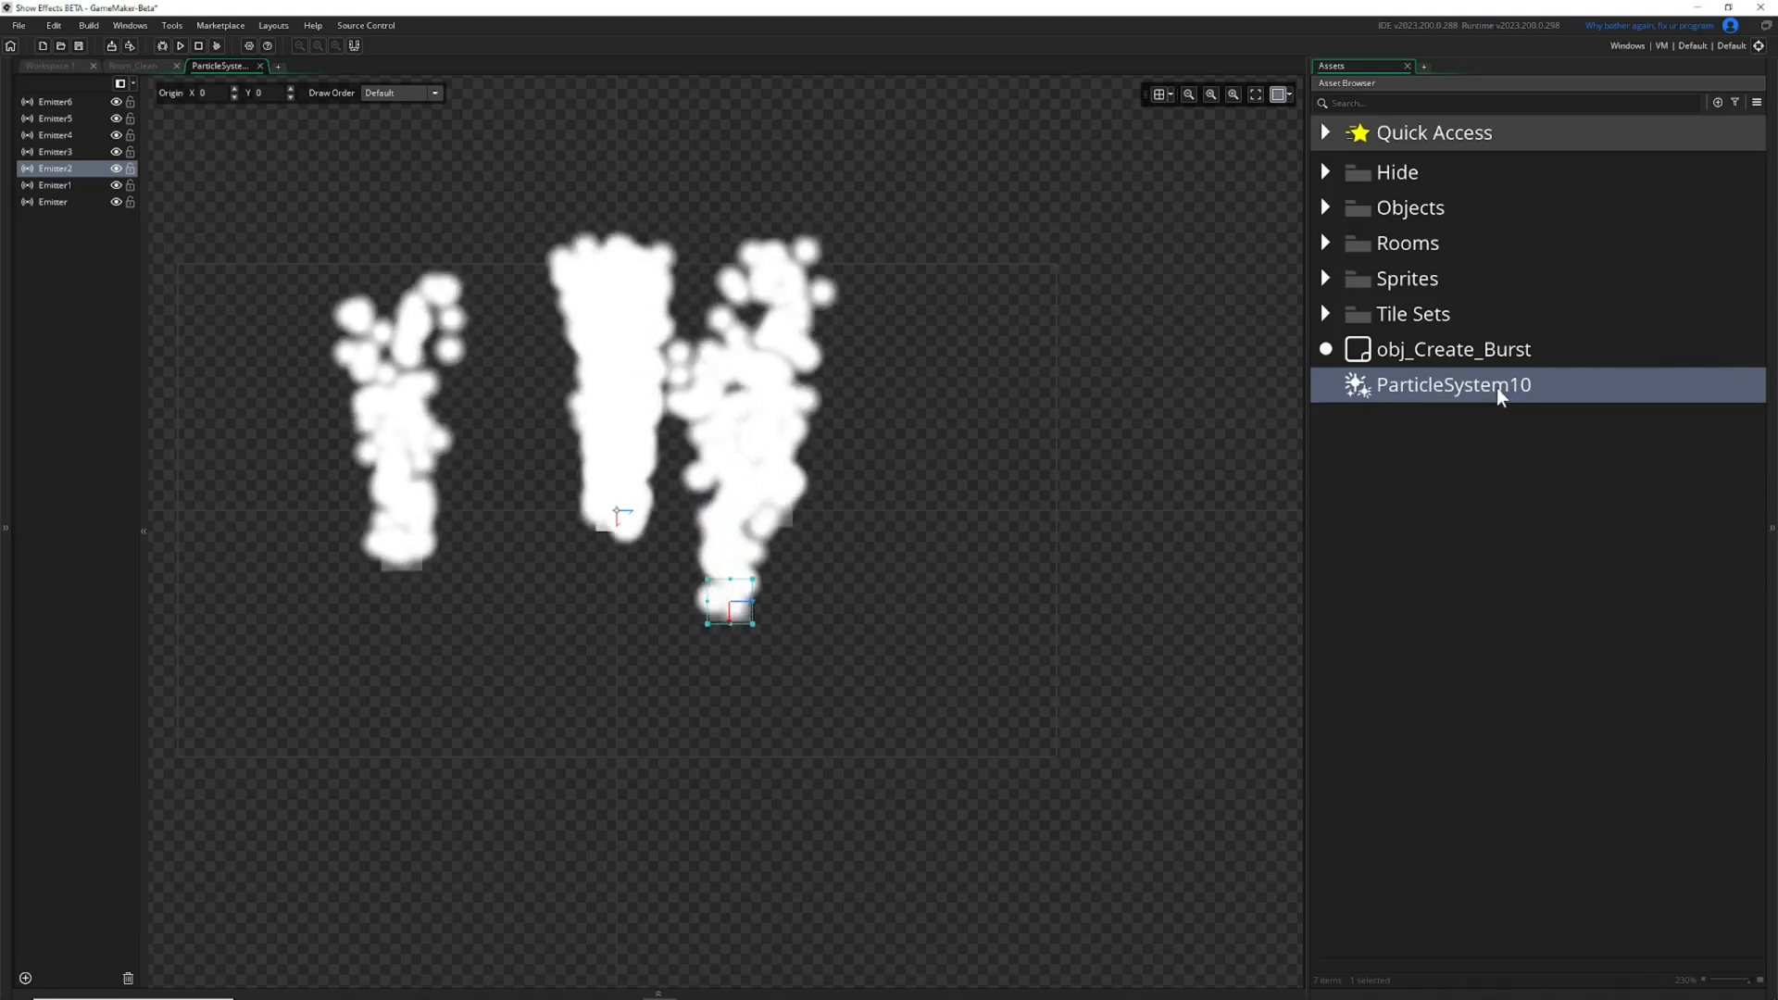
pyautogui.click(46, 119)
pyautogui.click(115, 118)
pyautogui.click(115, 152)
pyautogui.click(115, 168)
pyautogui.click(116, 185)
pyautogui.click(116, 202)
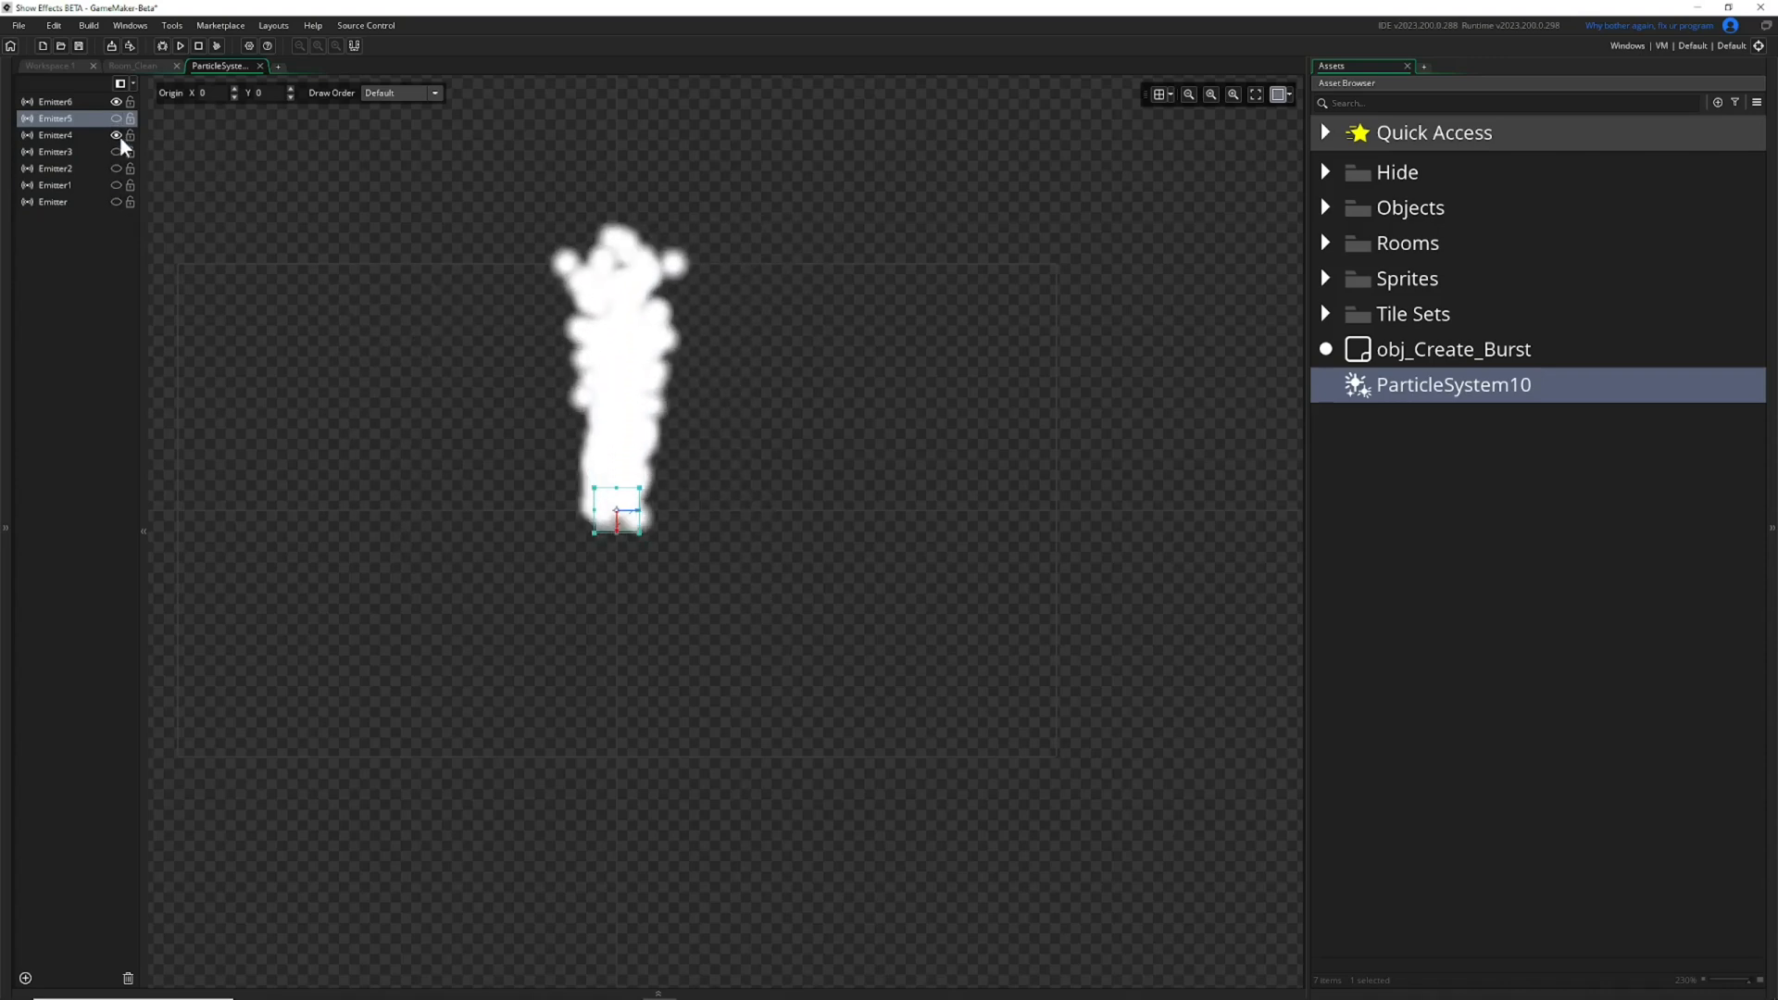
# Delete all emitters from the particle system except Emitter6.
pyautogui.keyDown('shift'); pyautogui.click(56, 200); pyautogui.keyUp('shift')
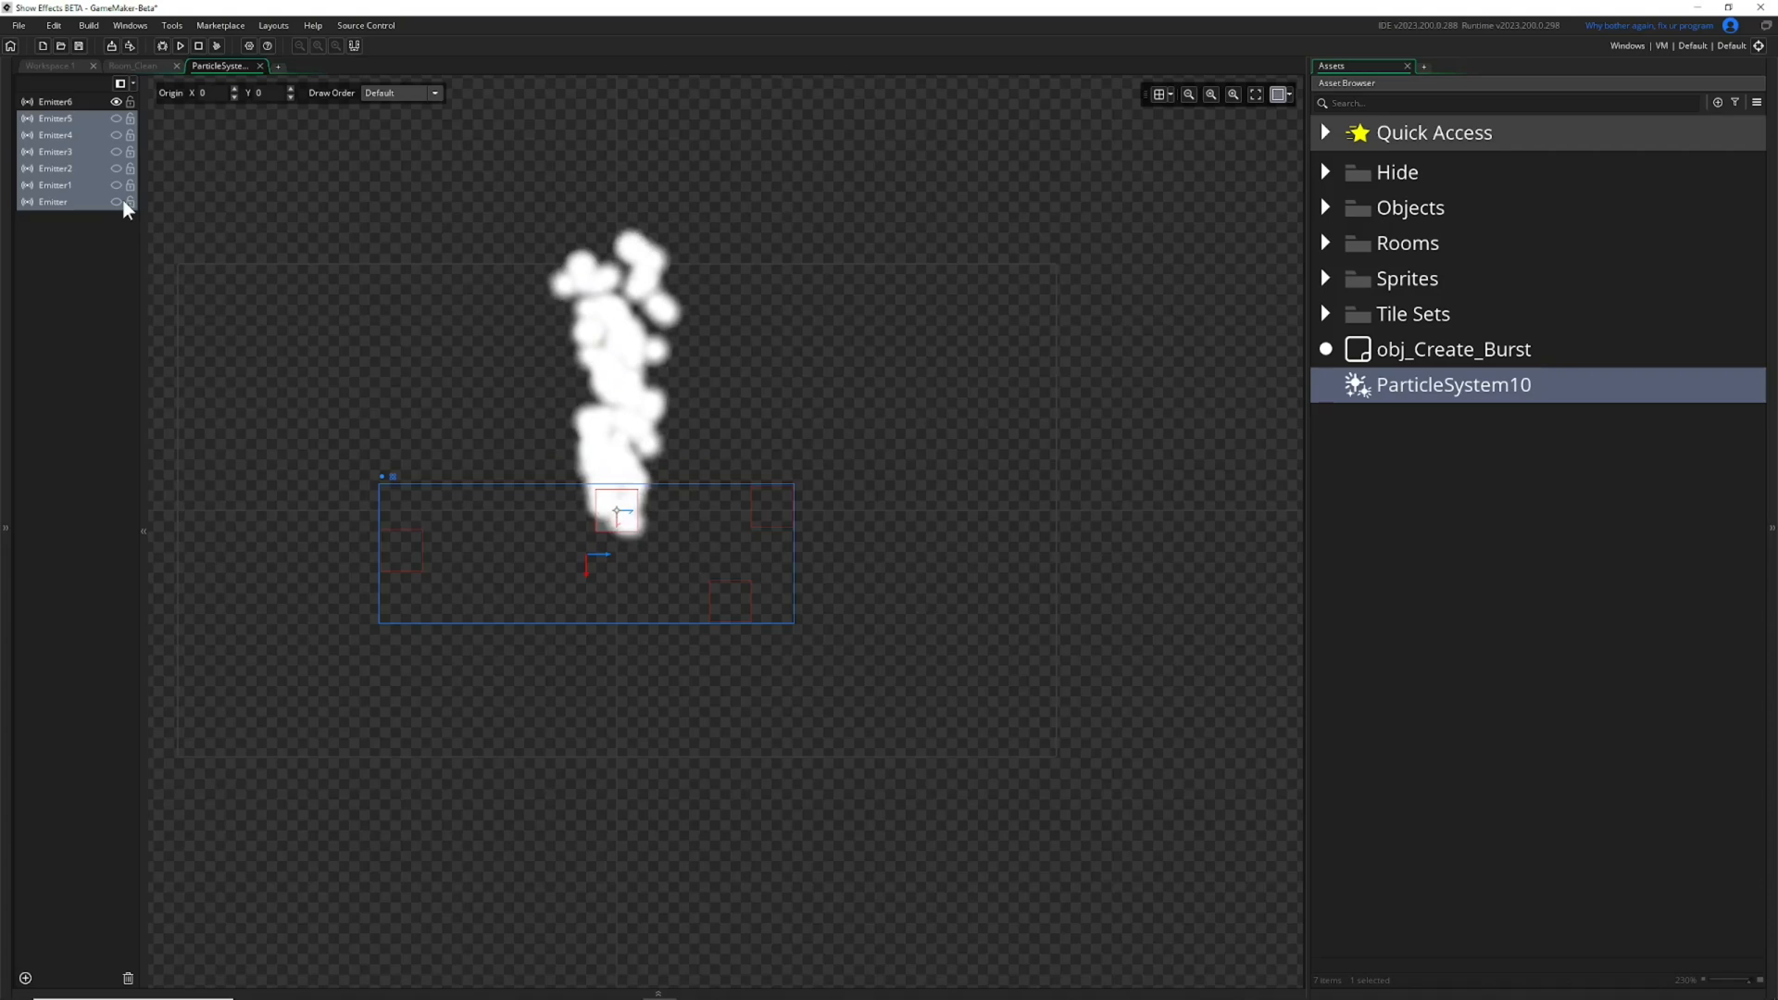
pyautogui.click(128, 978)
pyautogui.click(535, 576)
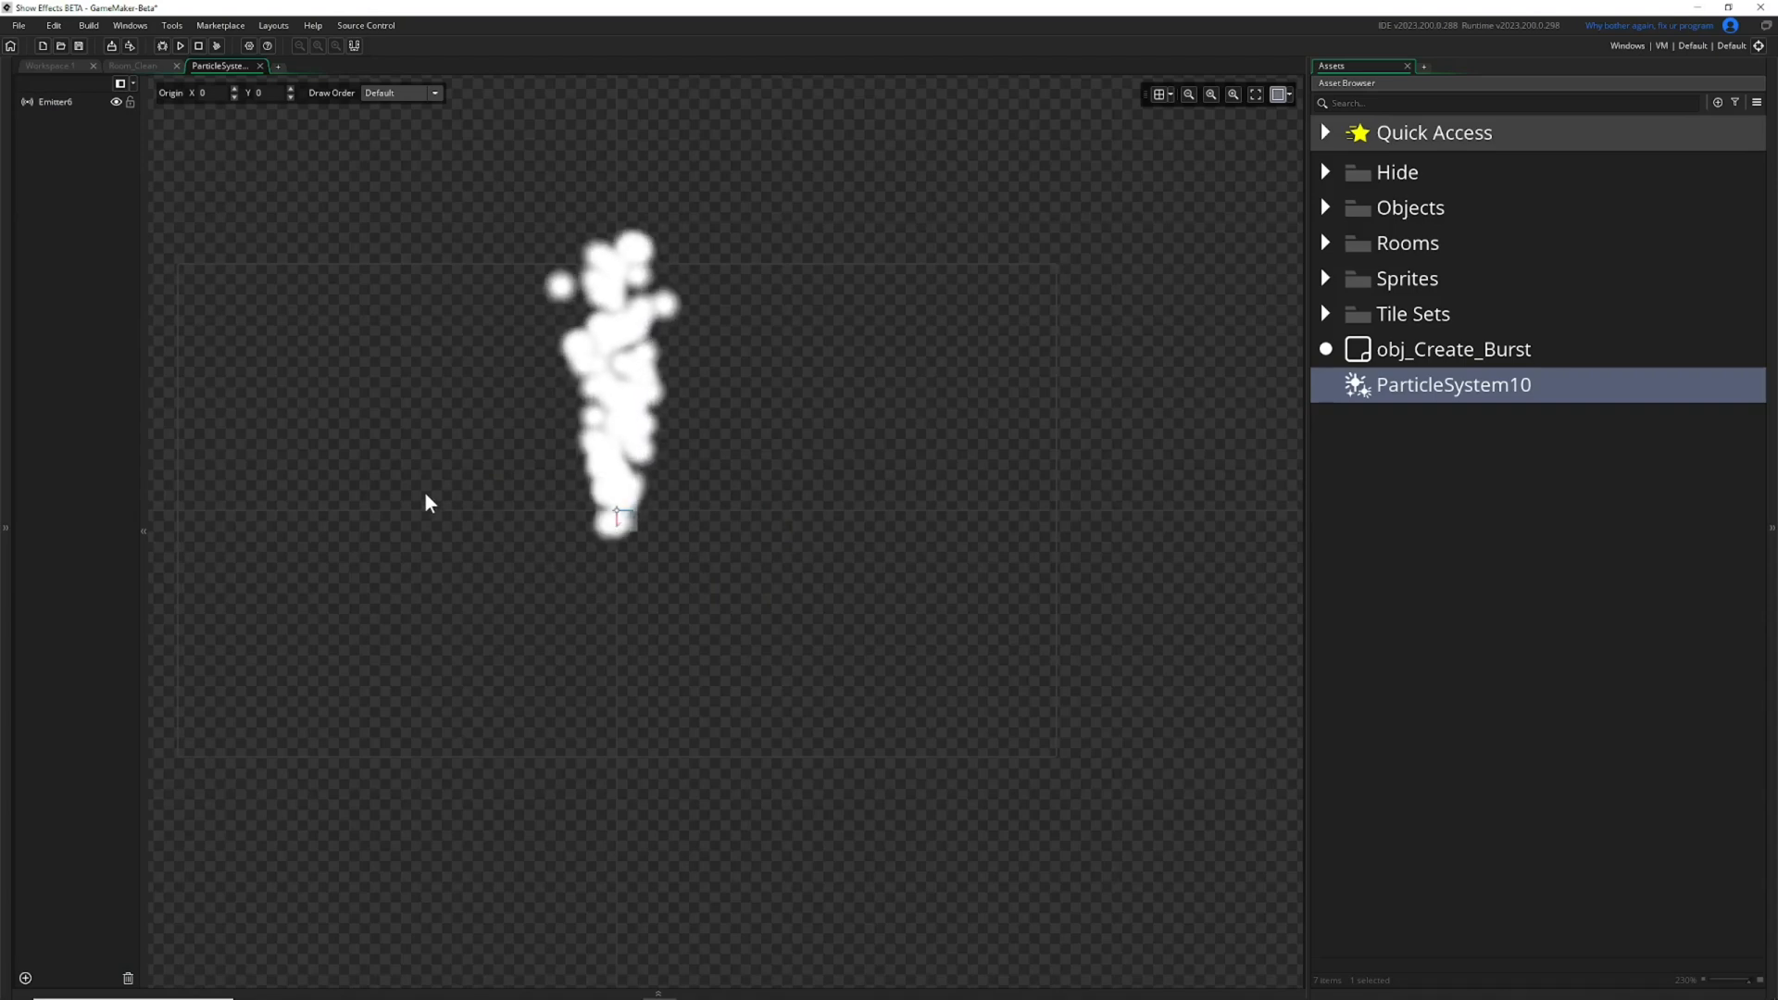
# Select Emitter6, bring back the Inspector and float it over the preview as a widened dock.
pyautogui.click(50, 100)
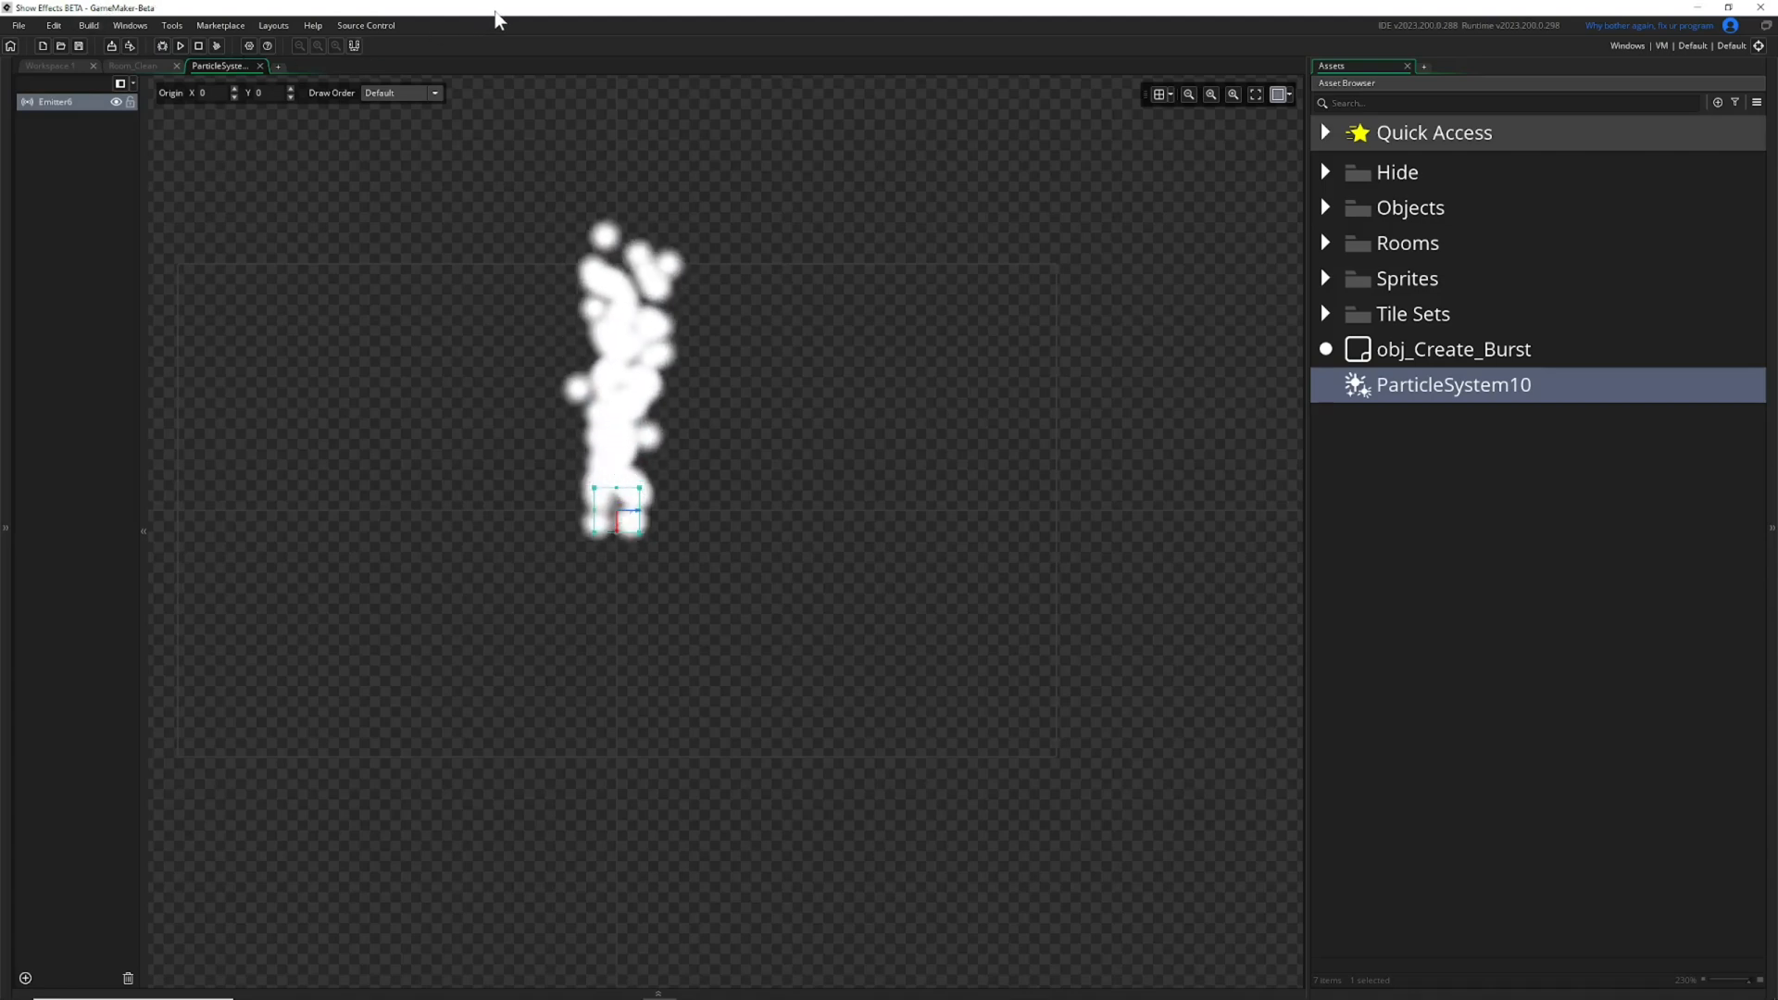
pyautogui.click(127, 25)
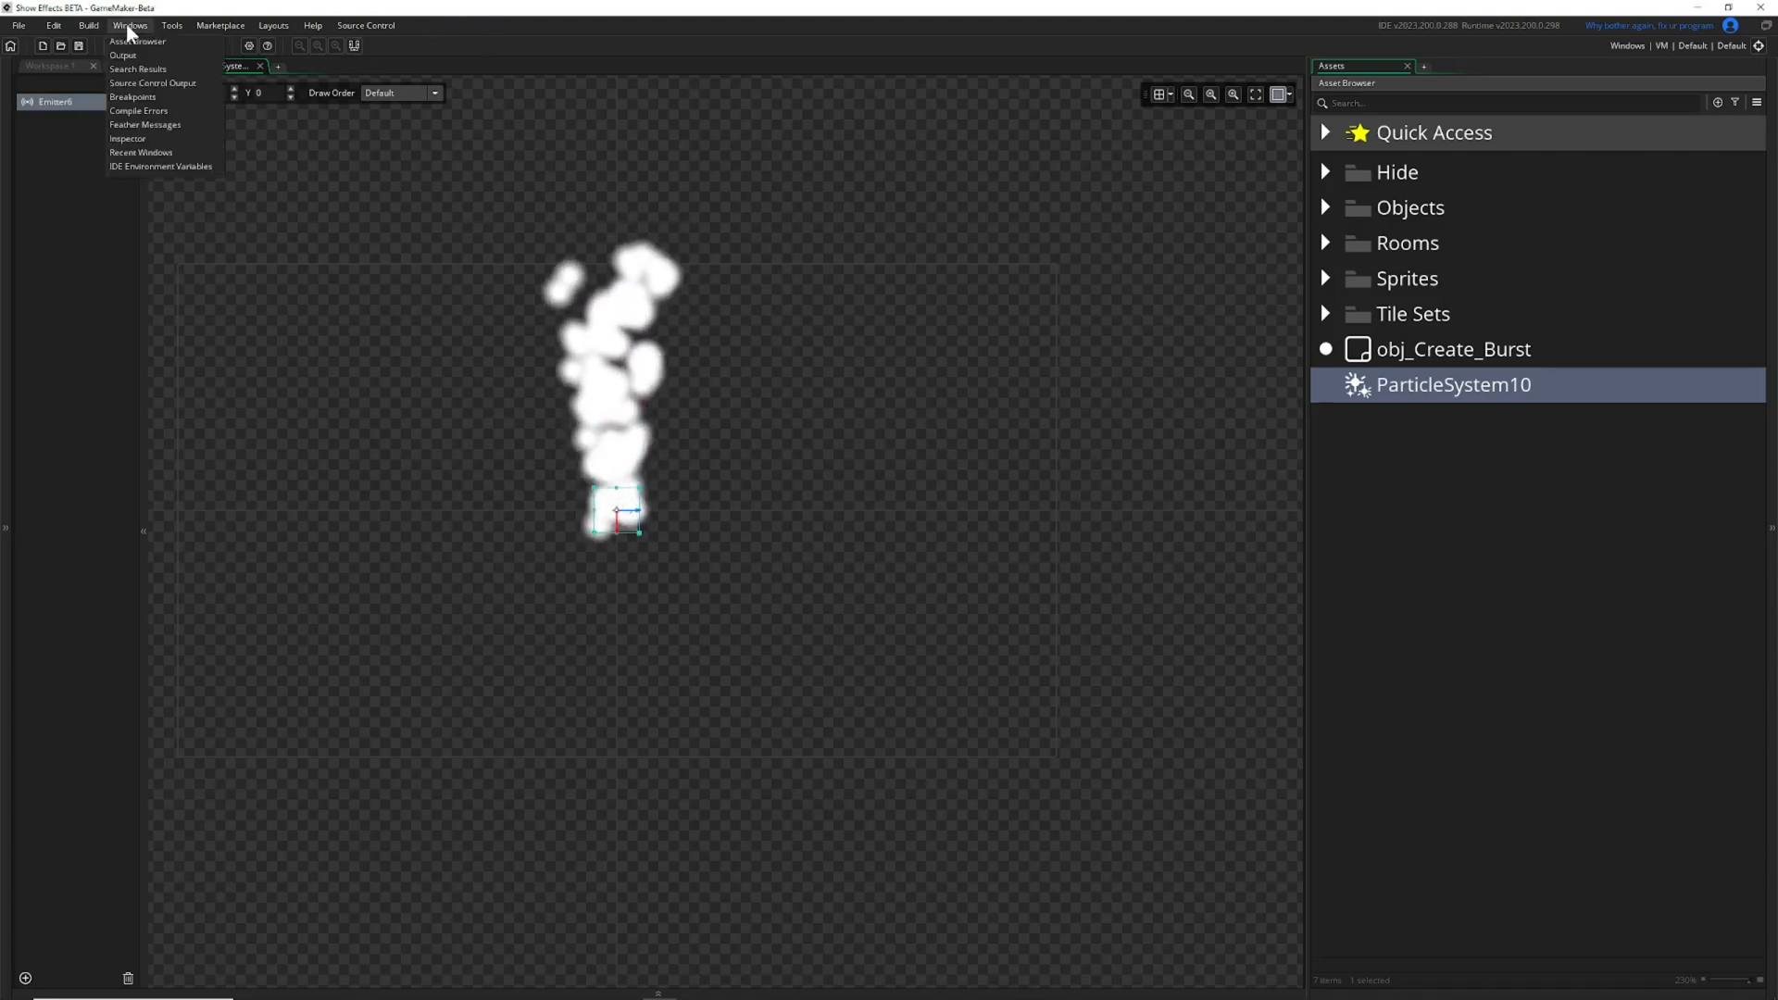
pyautogui.click(129, 139)
pyautogui.moveTo(58, 61); pyautogui.dragTo(713, 125)
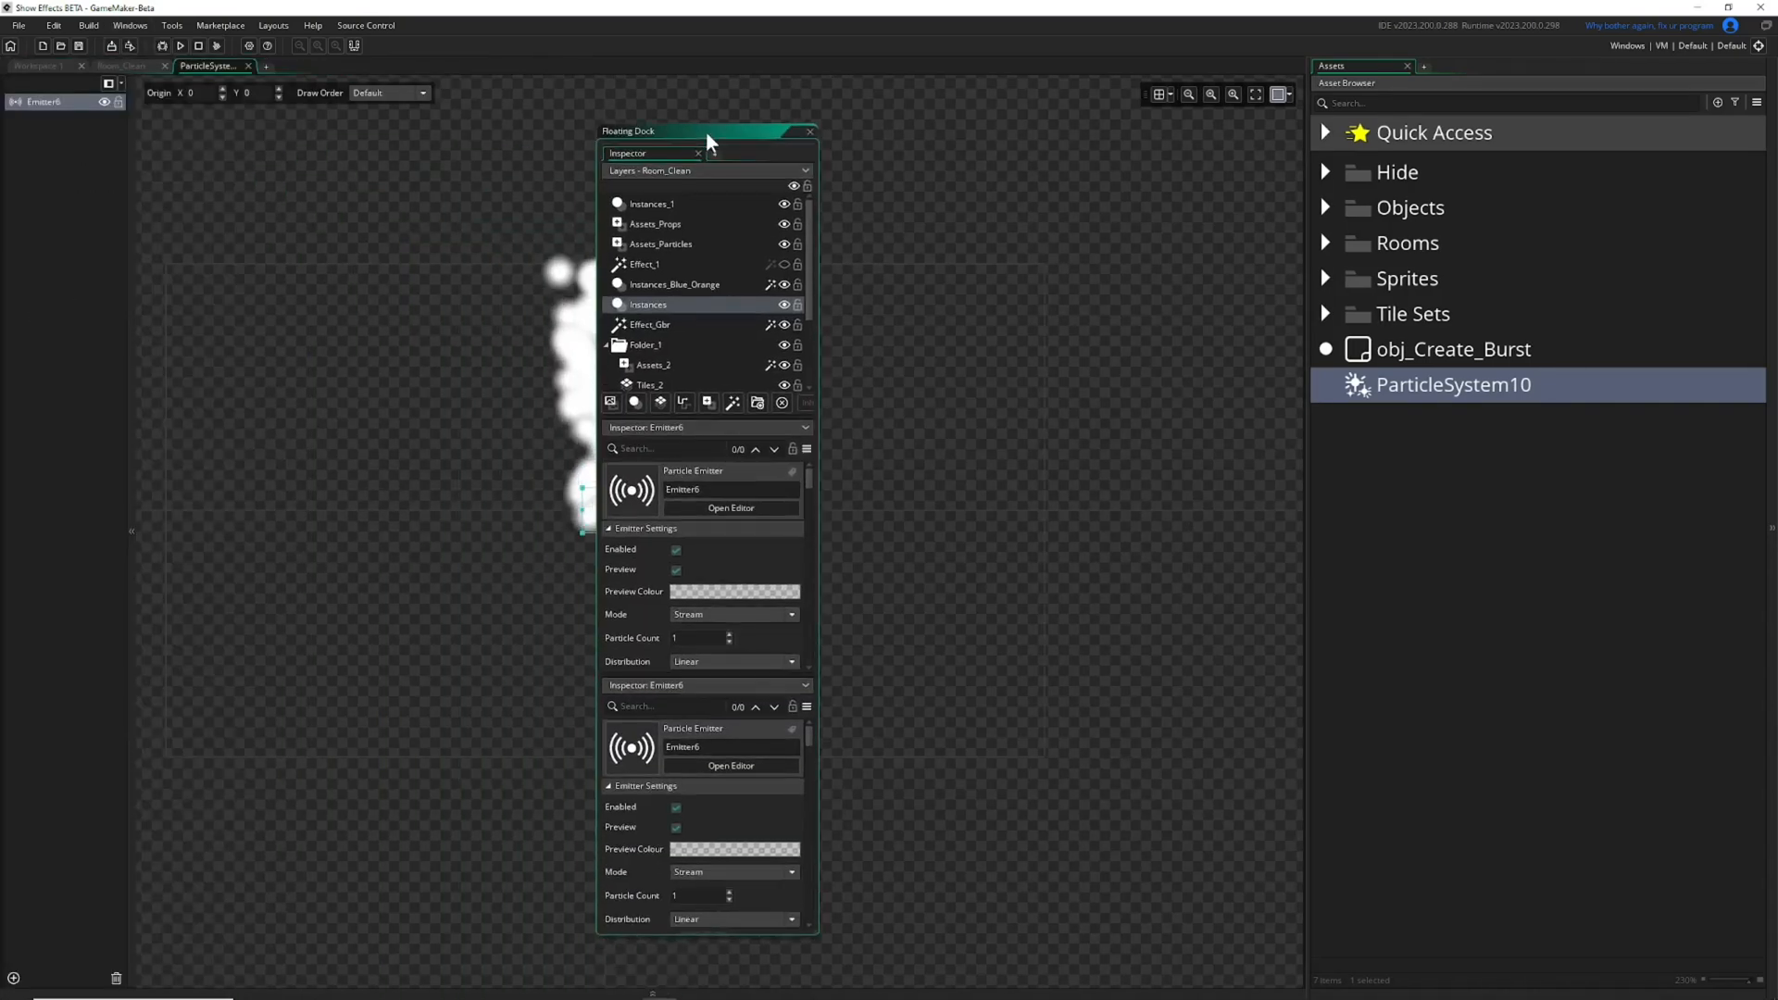
pyautogui.moveTo(822, 309); pyautogui.dragTo(1096, 283)
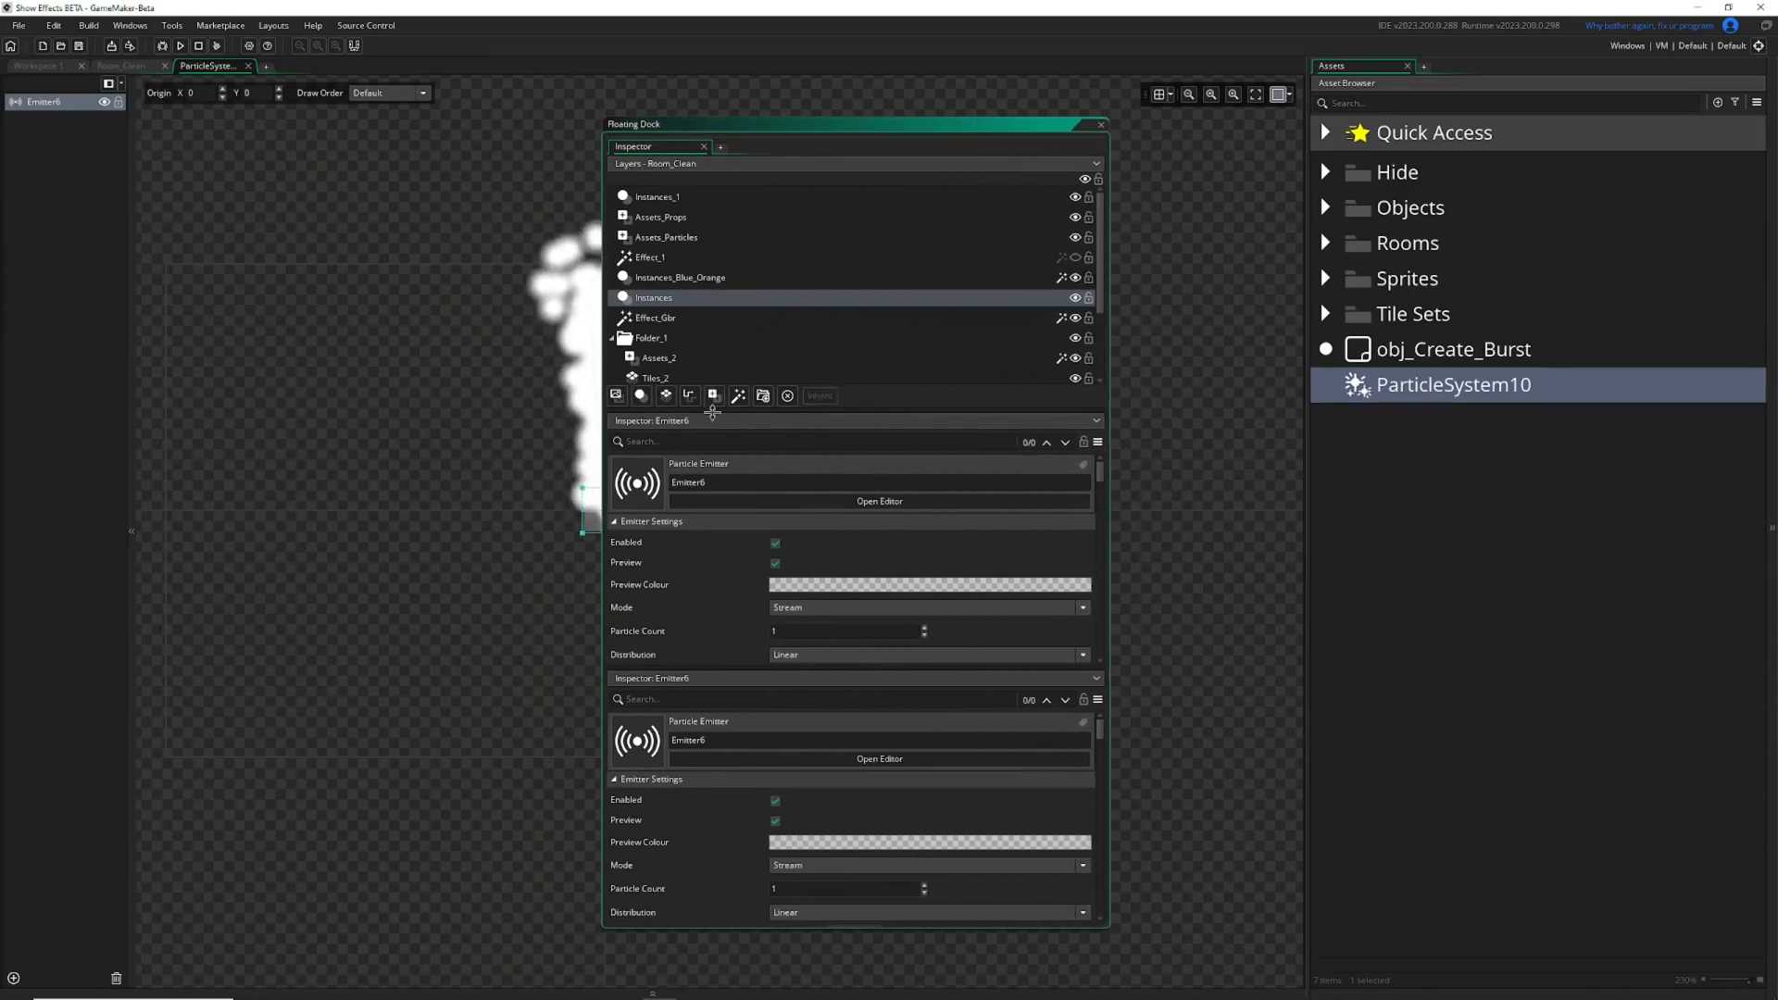
# Detach the Emitter6 inspector into its own window over the room and close the floating dock.
pyautogui.click(677, 164)
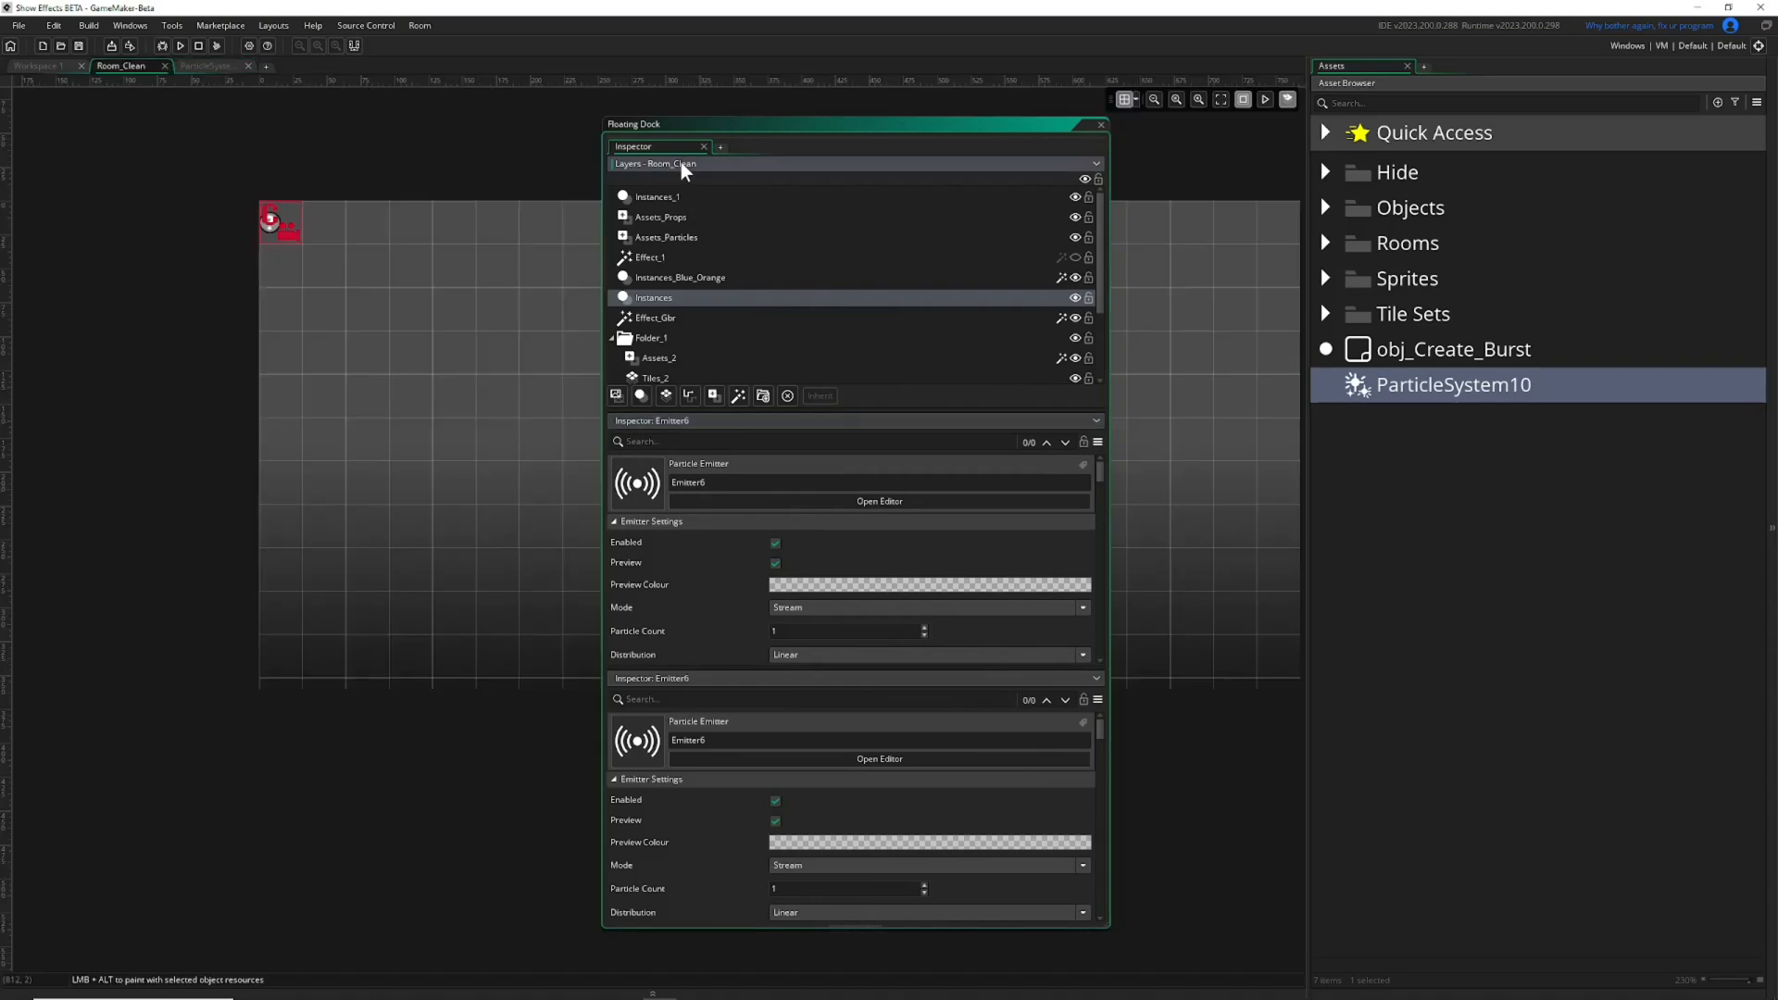
pyautogui.click(1097, 164)
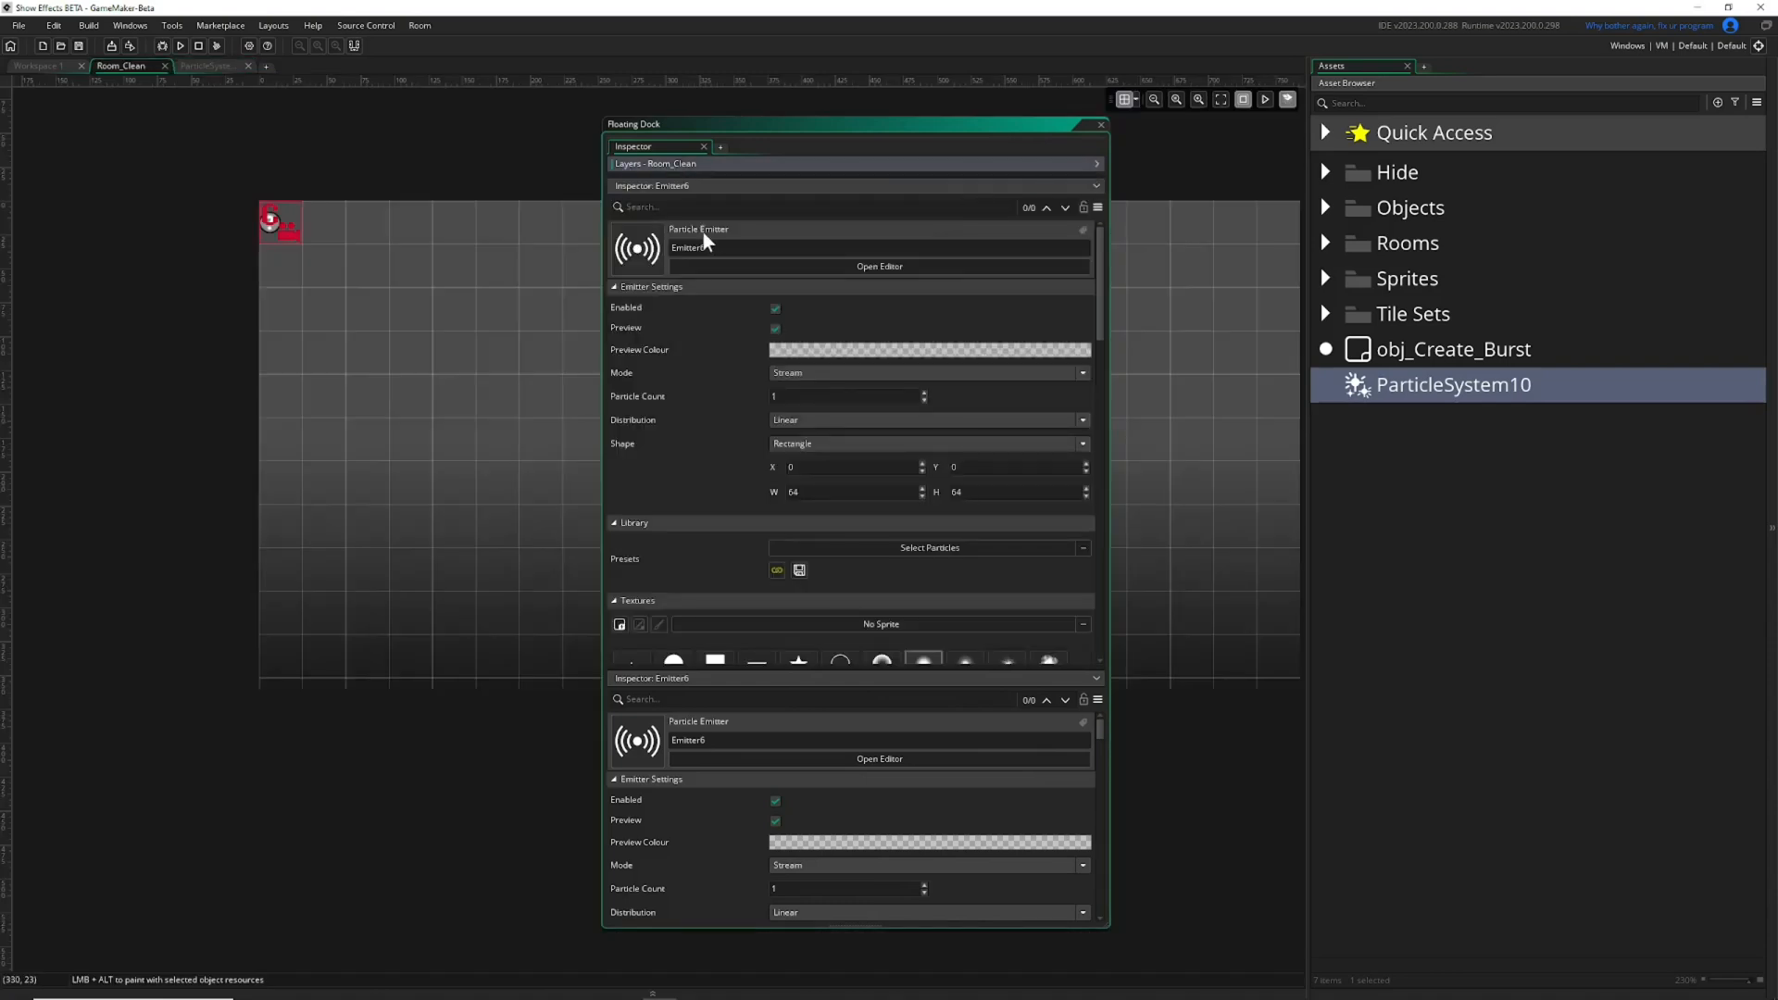
pyautogui.moveTo(672, 182); pyautogui.dragTo(159, 211)
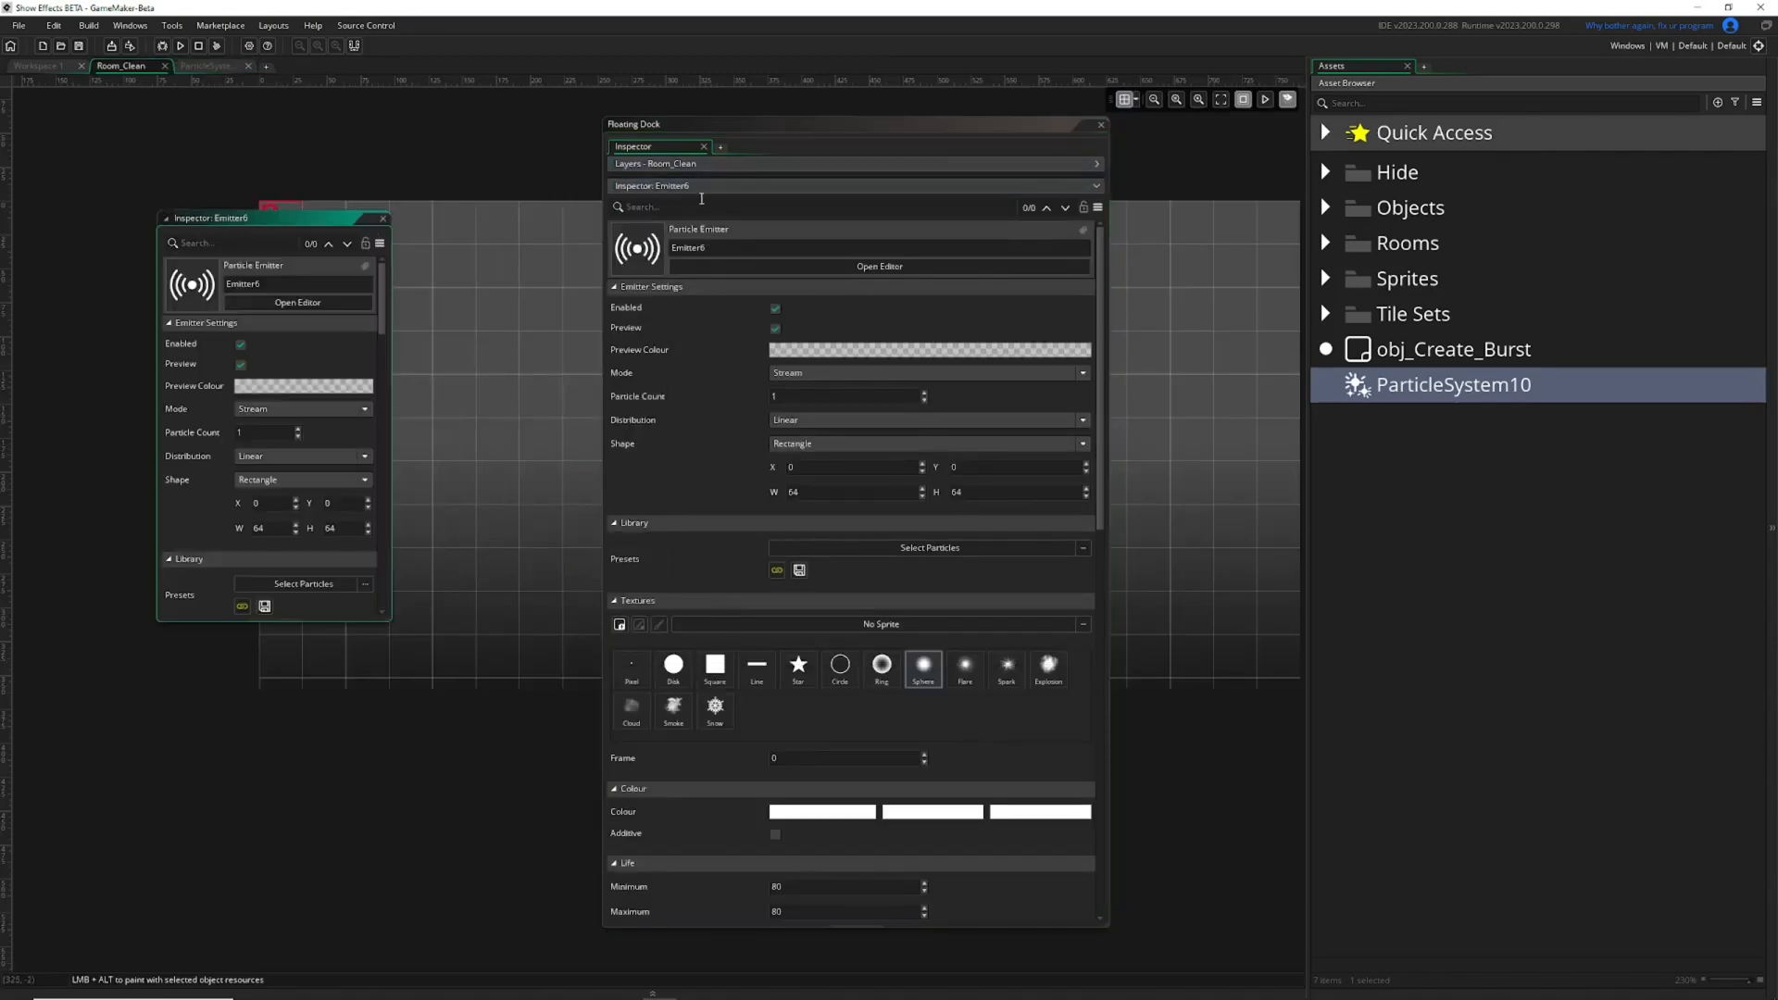
pyautogui.click(1100, 124)
pyautogui.moveTo(377, 219); pyautogui.dragTo(922, 201)
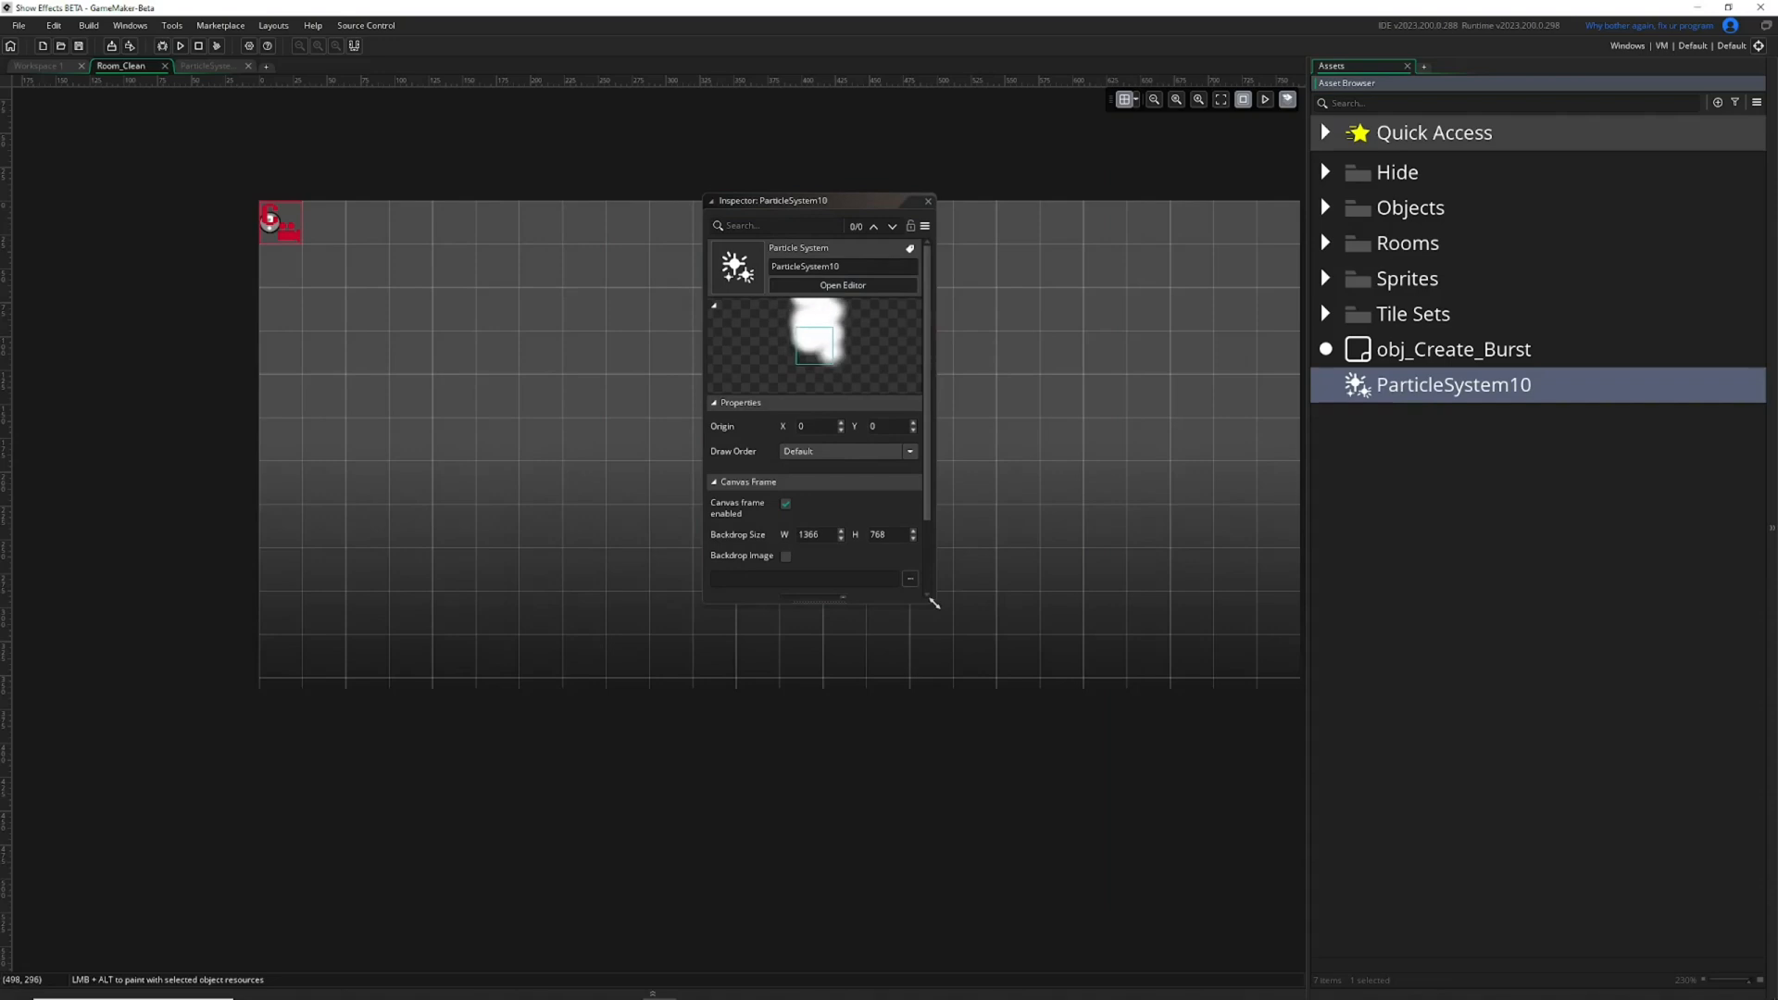
# Enlarge the floating Inspector window and return to the particle system for editing.
pyautogui.moveTo(934, 599); pyautogui.dragTo(1147, 787)
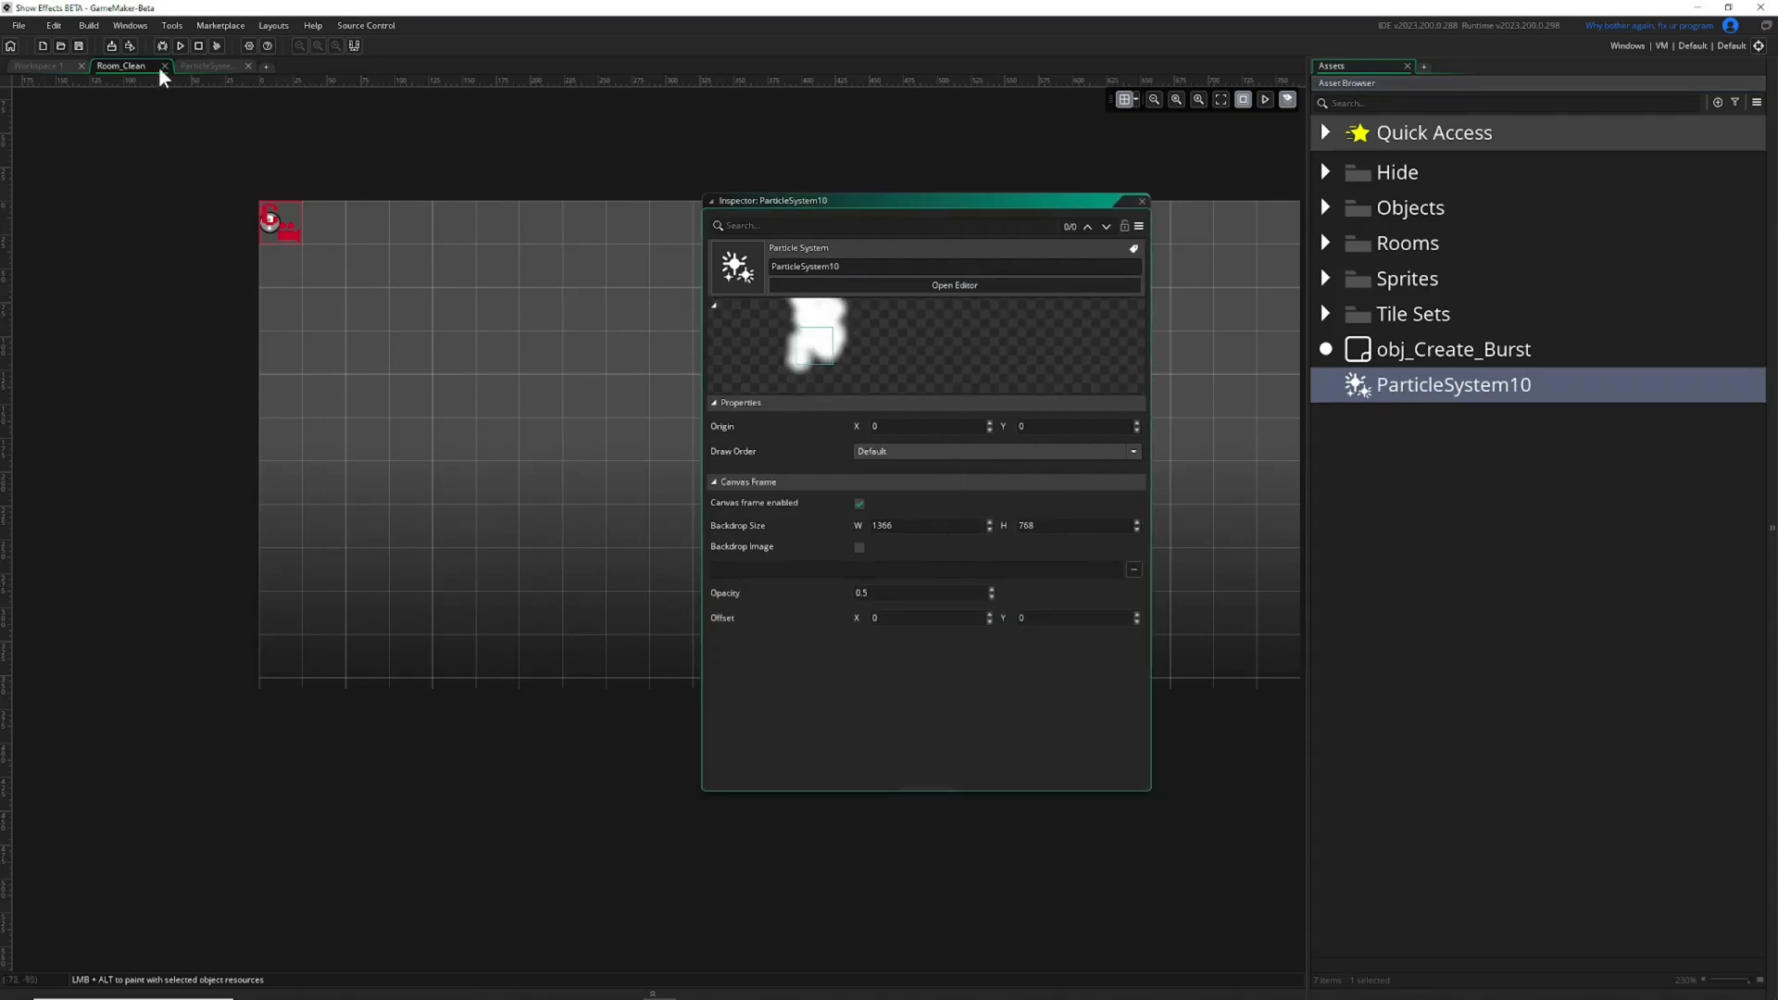
pyautogui.click(206, 65)
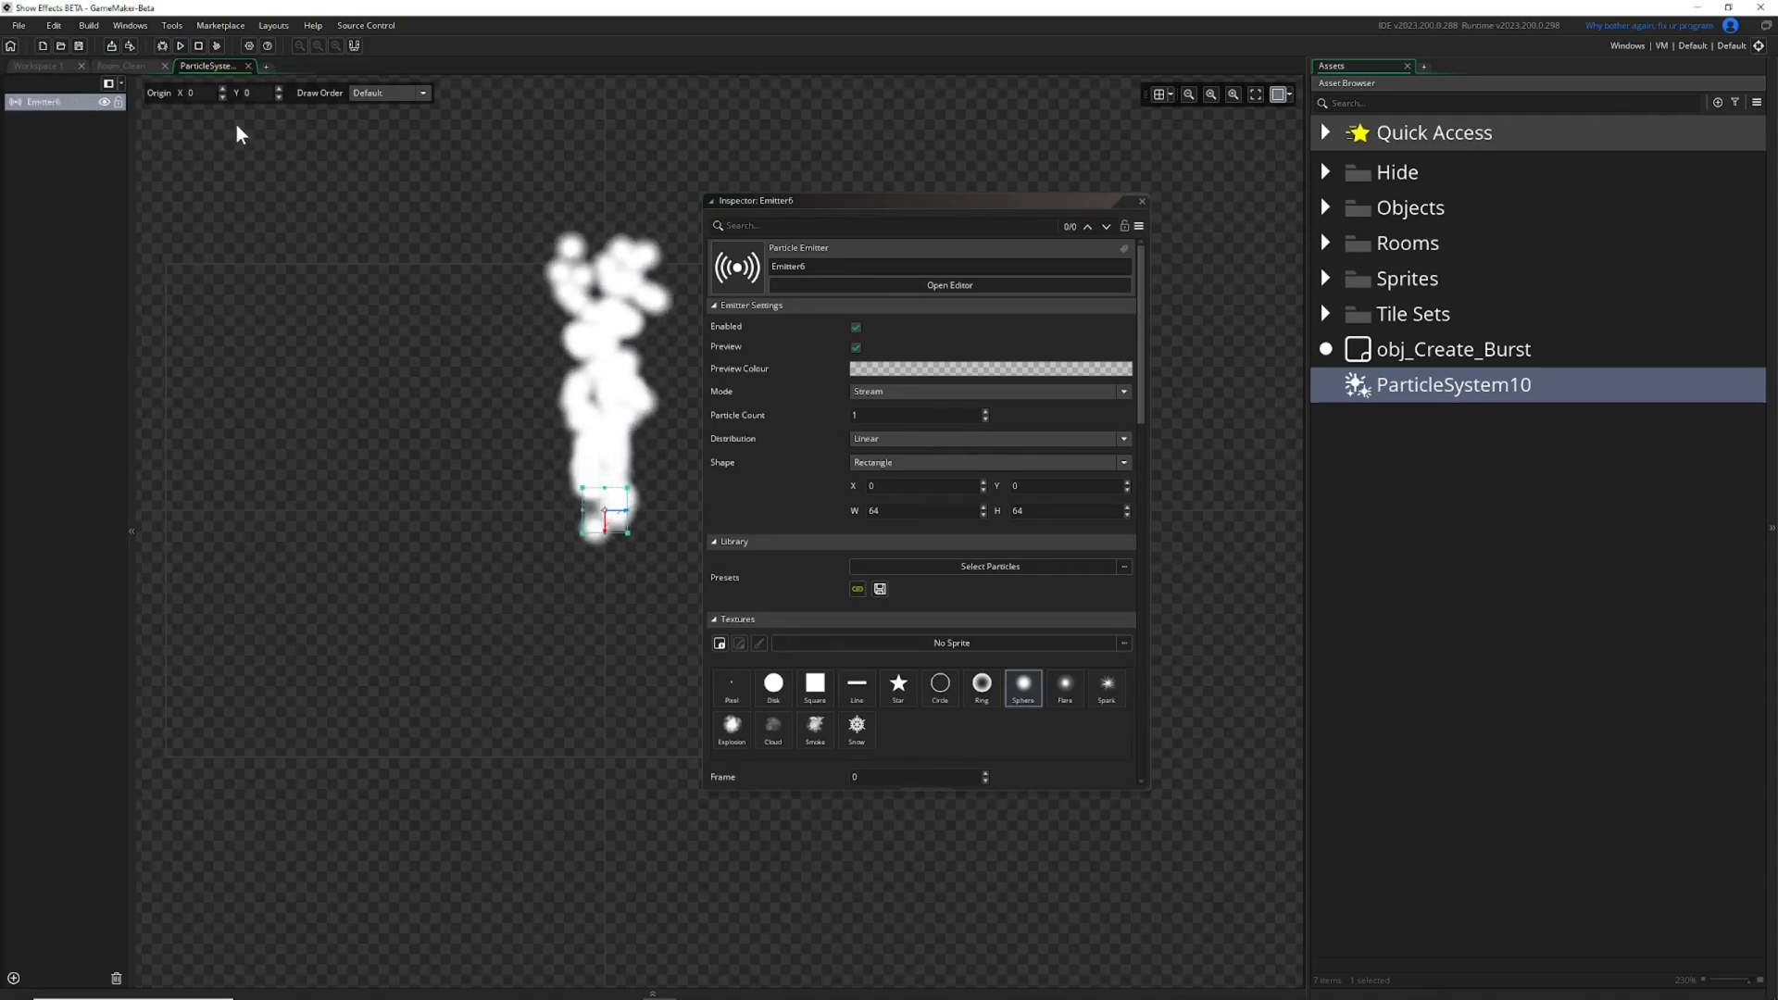
# Collapse every section of the Emitter6 Inspector, from Emitter Settings through Subparticles.
pyautogui.click(718, 307)
pyautogui.click(714, 324)
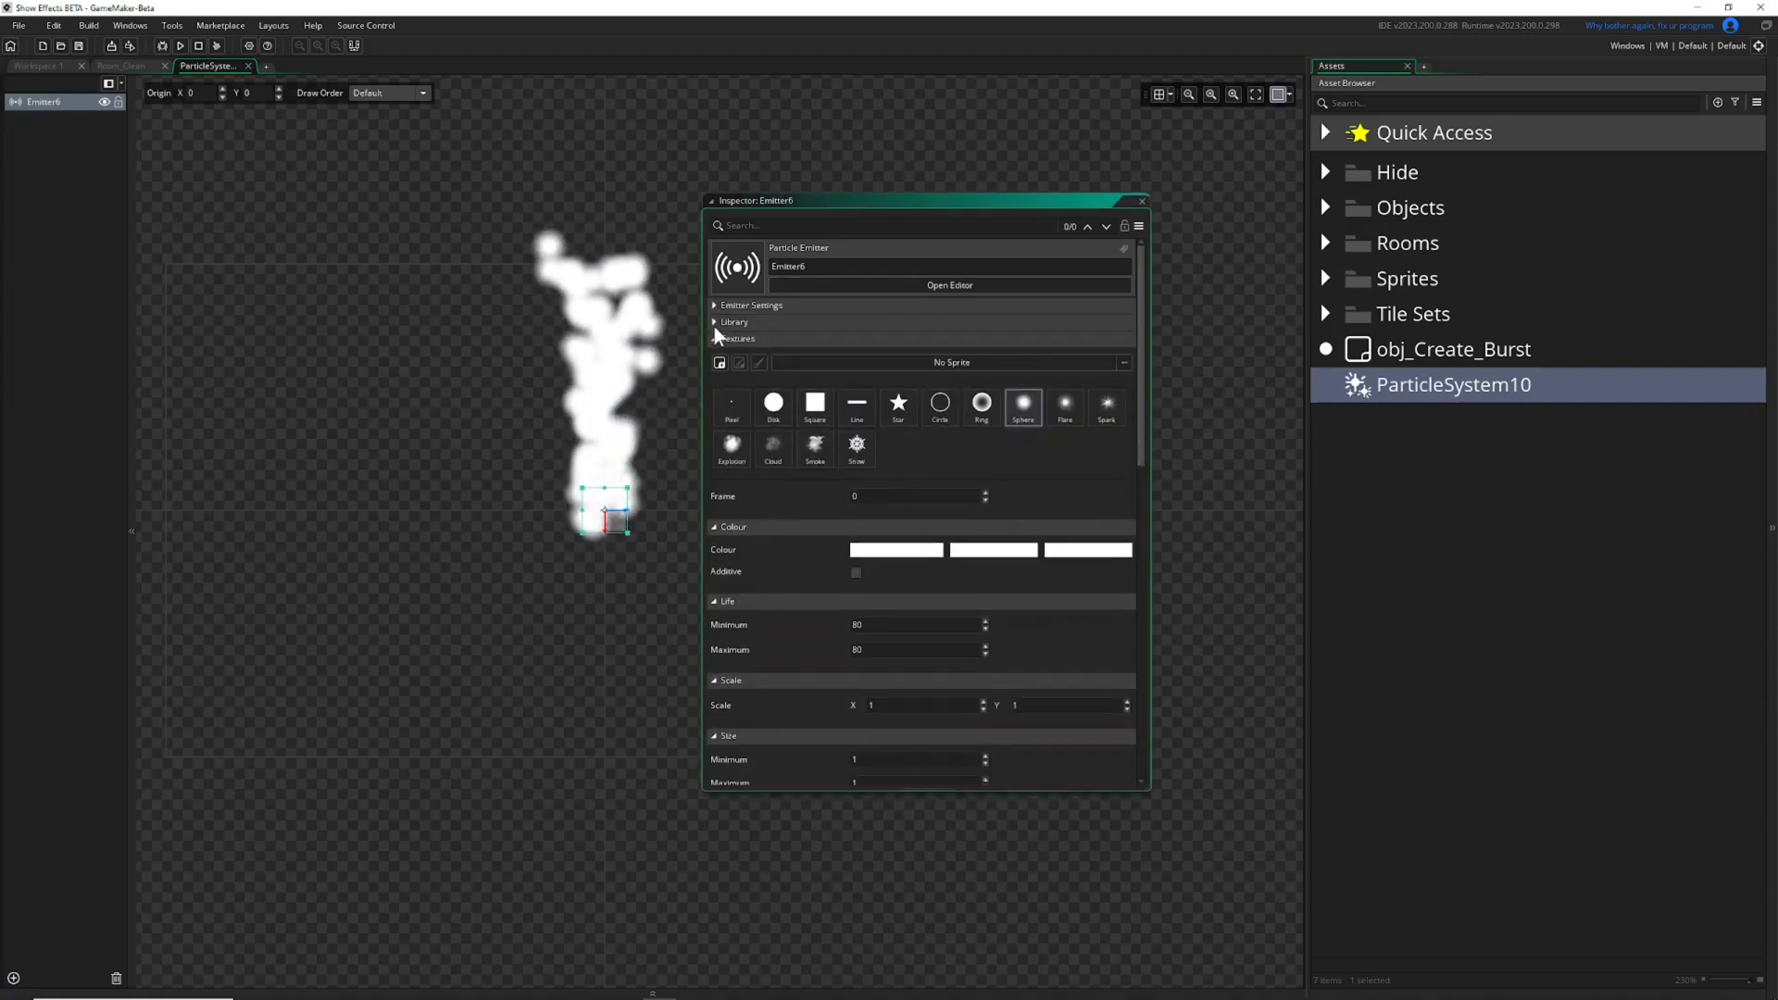
pyautogui.click(714, 338)
pyautogui.click(719, 355)
pyautogui.click(714, 371)
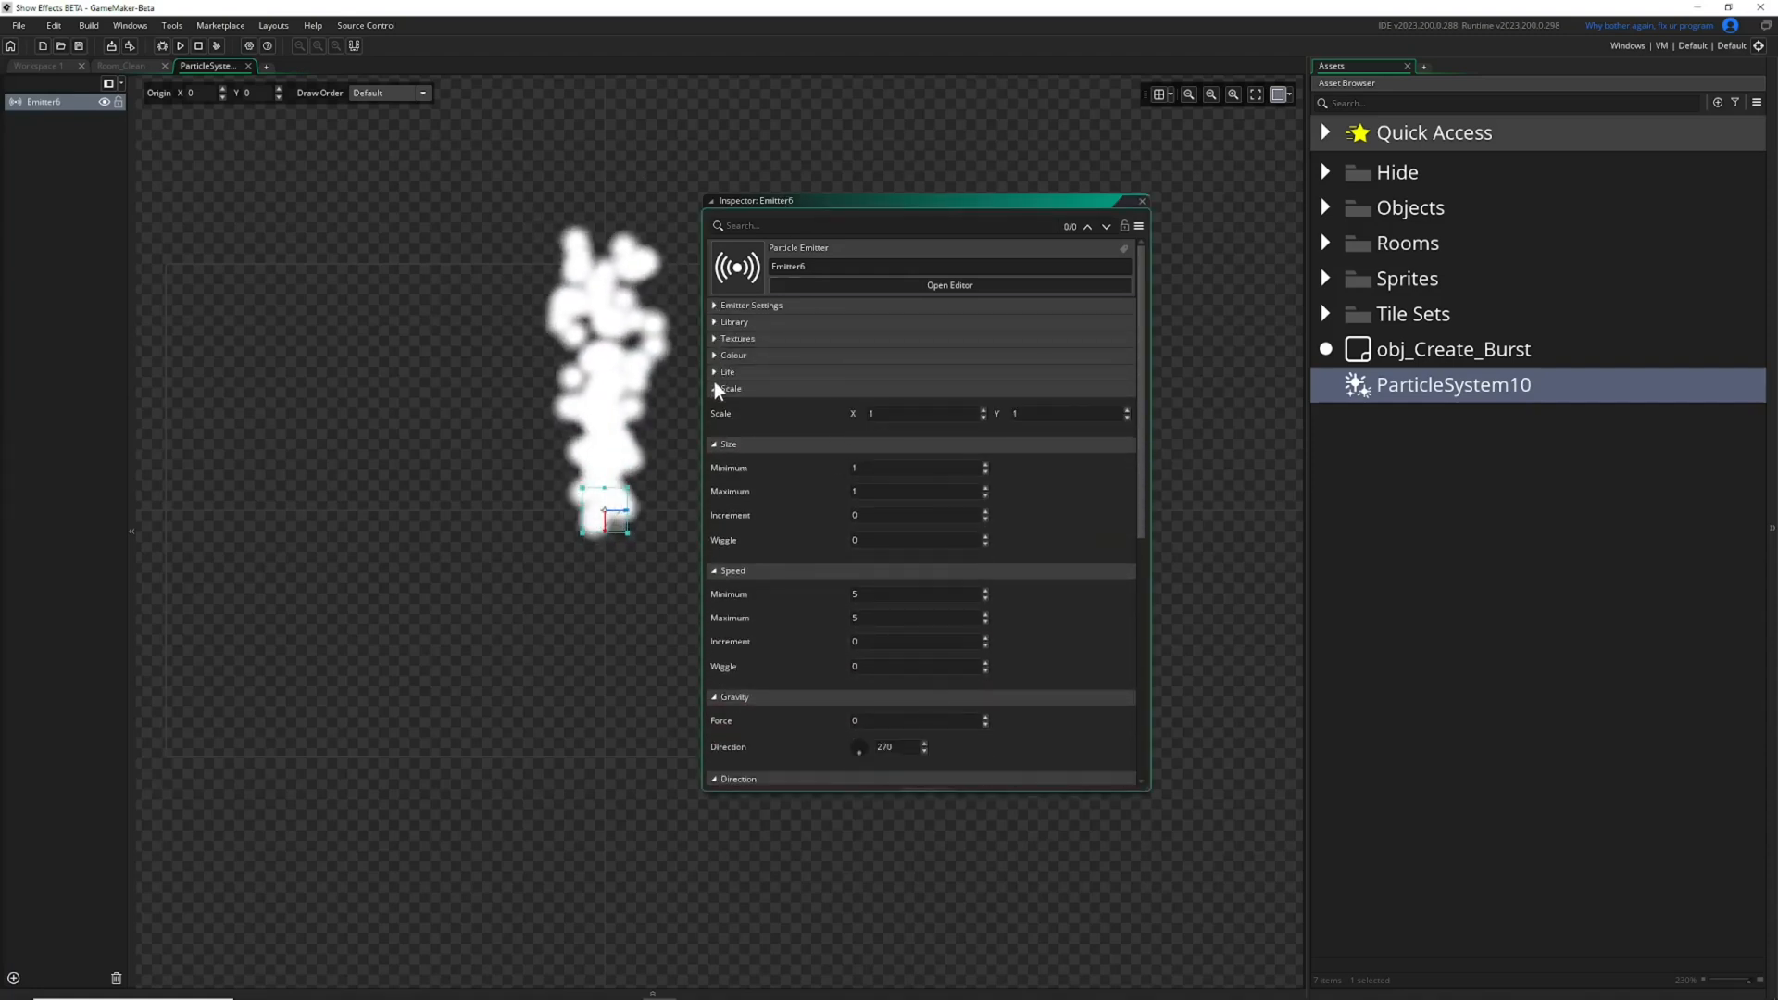
pyautogui.click(714, 388)
pyautogui.click(715, 405)
pyautogui.click(716, 423)
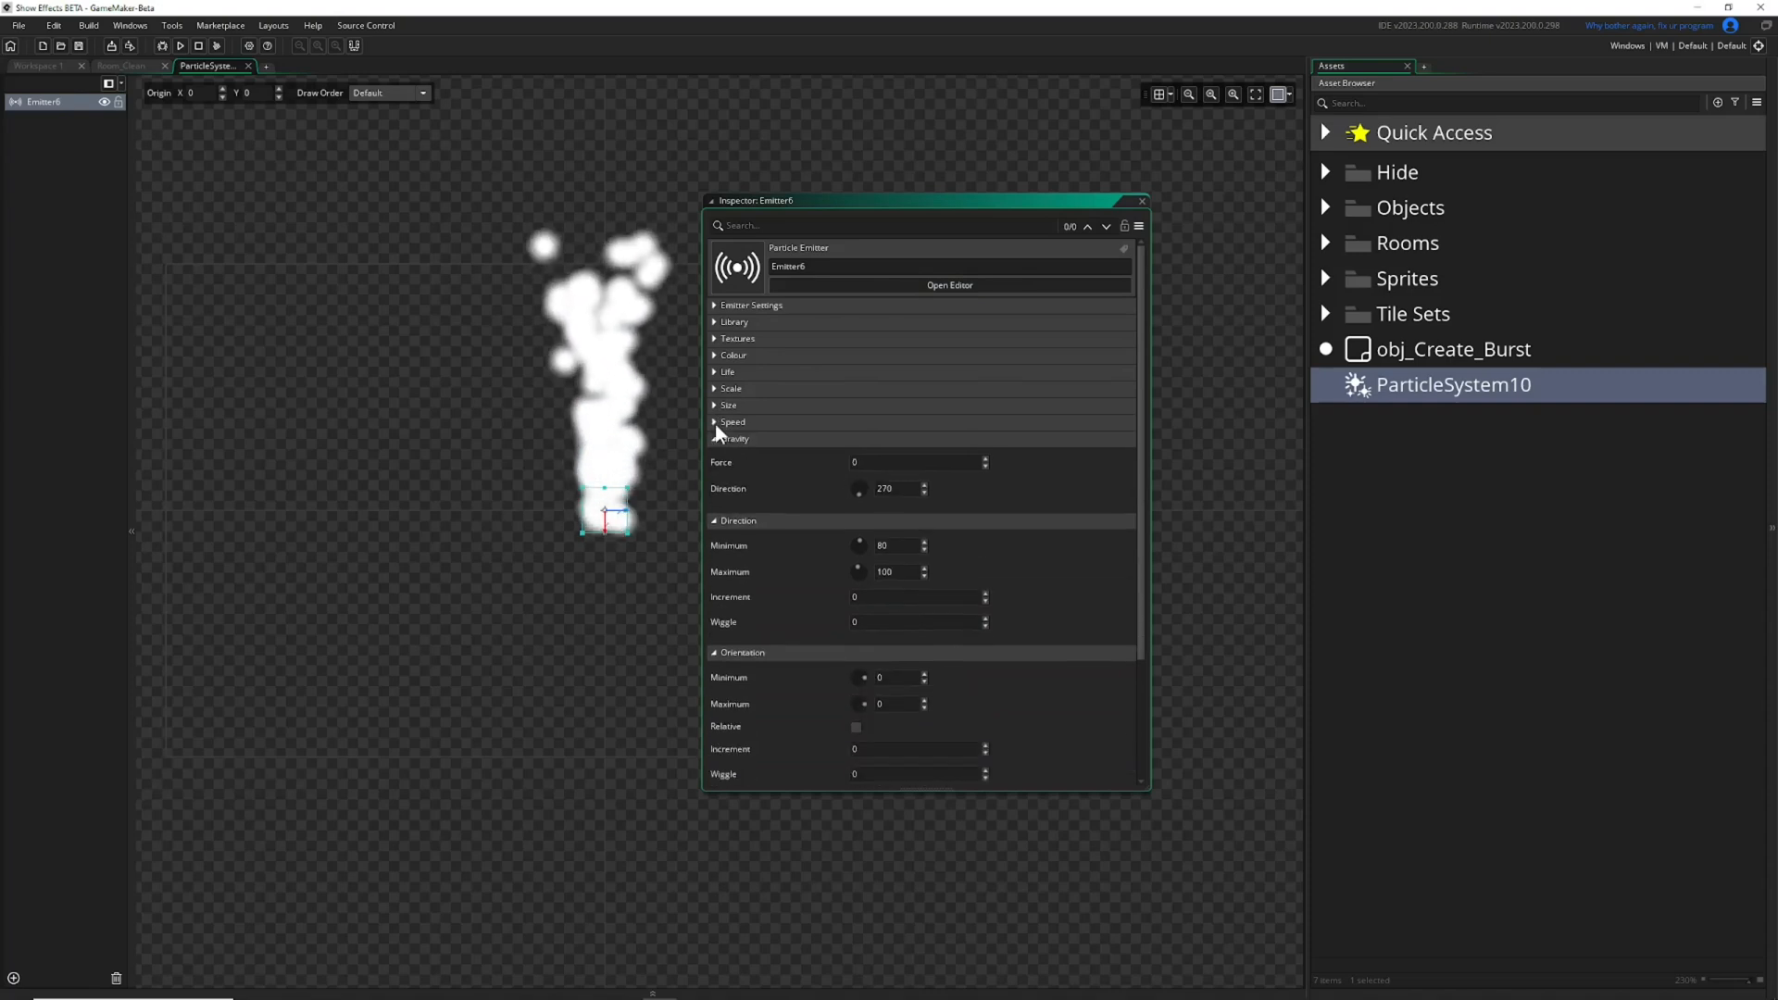
pyautogui.click(715, 440)
pyautogui.click(714, 455)
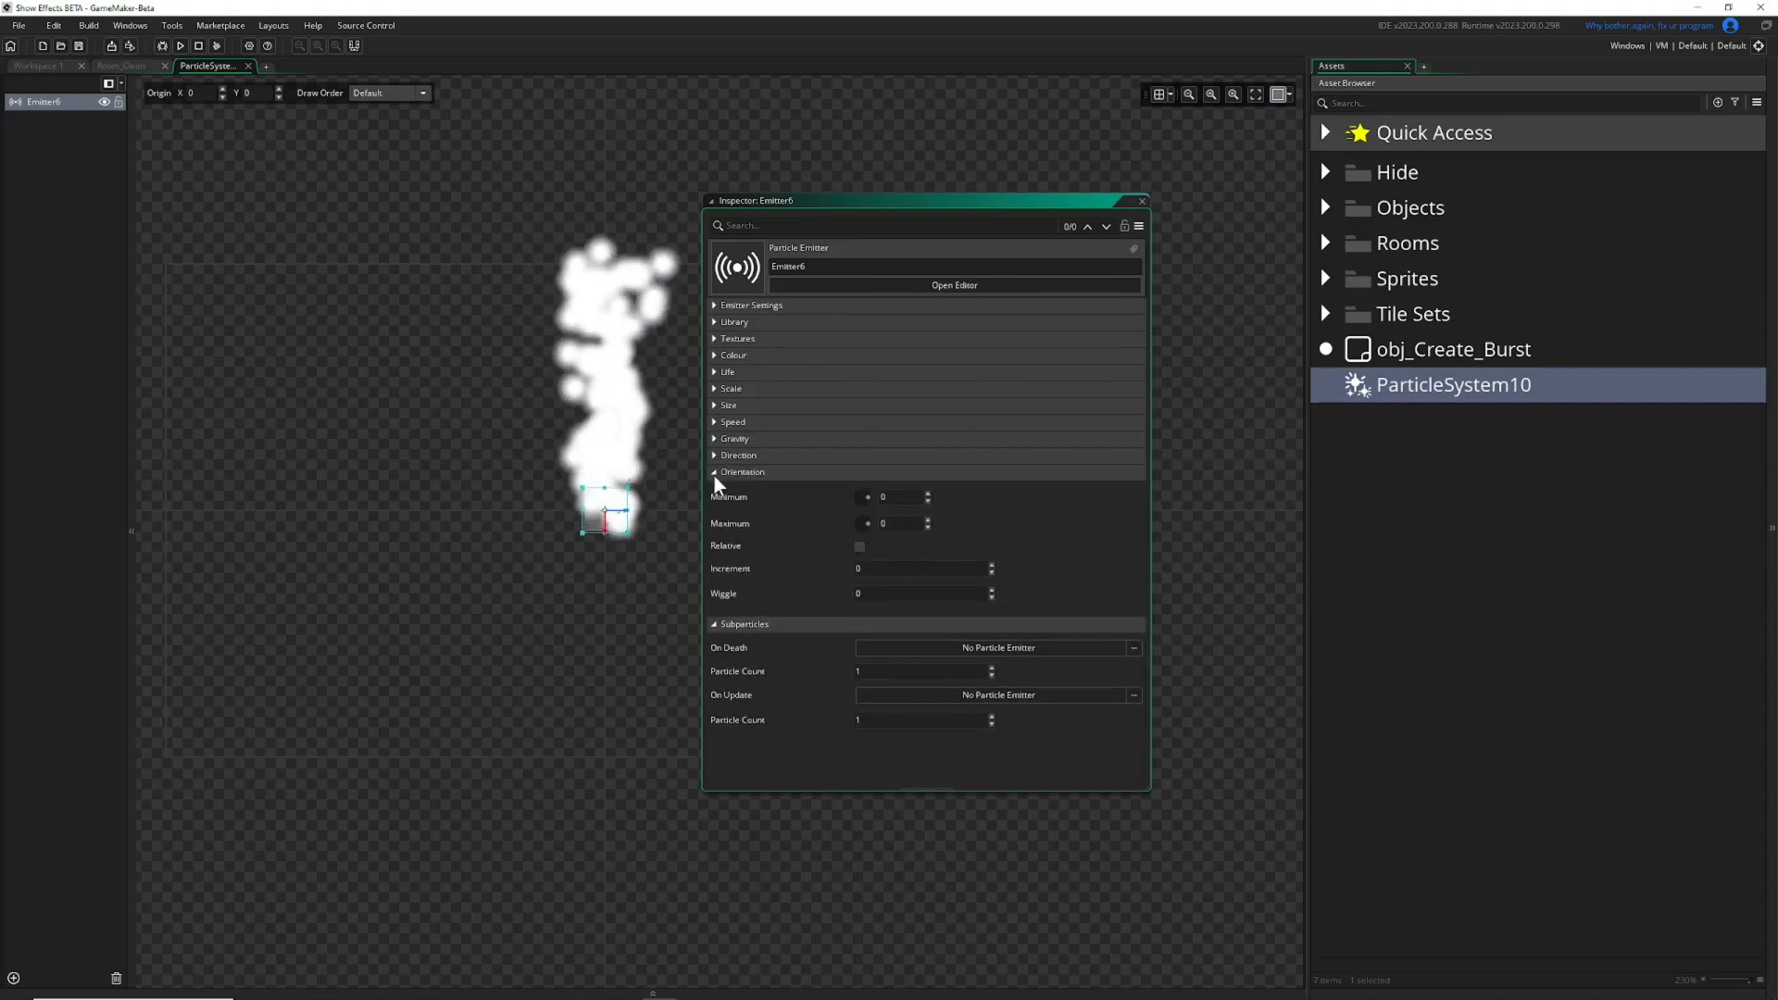
pyautogui.click(714, 473)
pyautogui.click(714, 488)
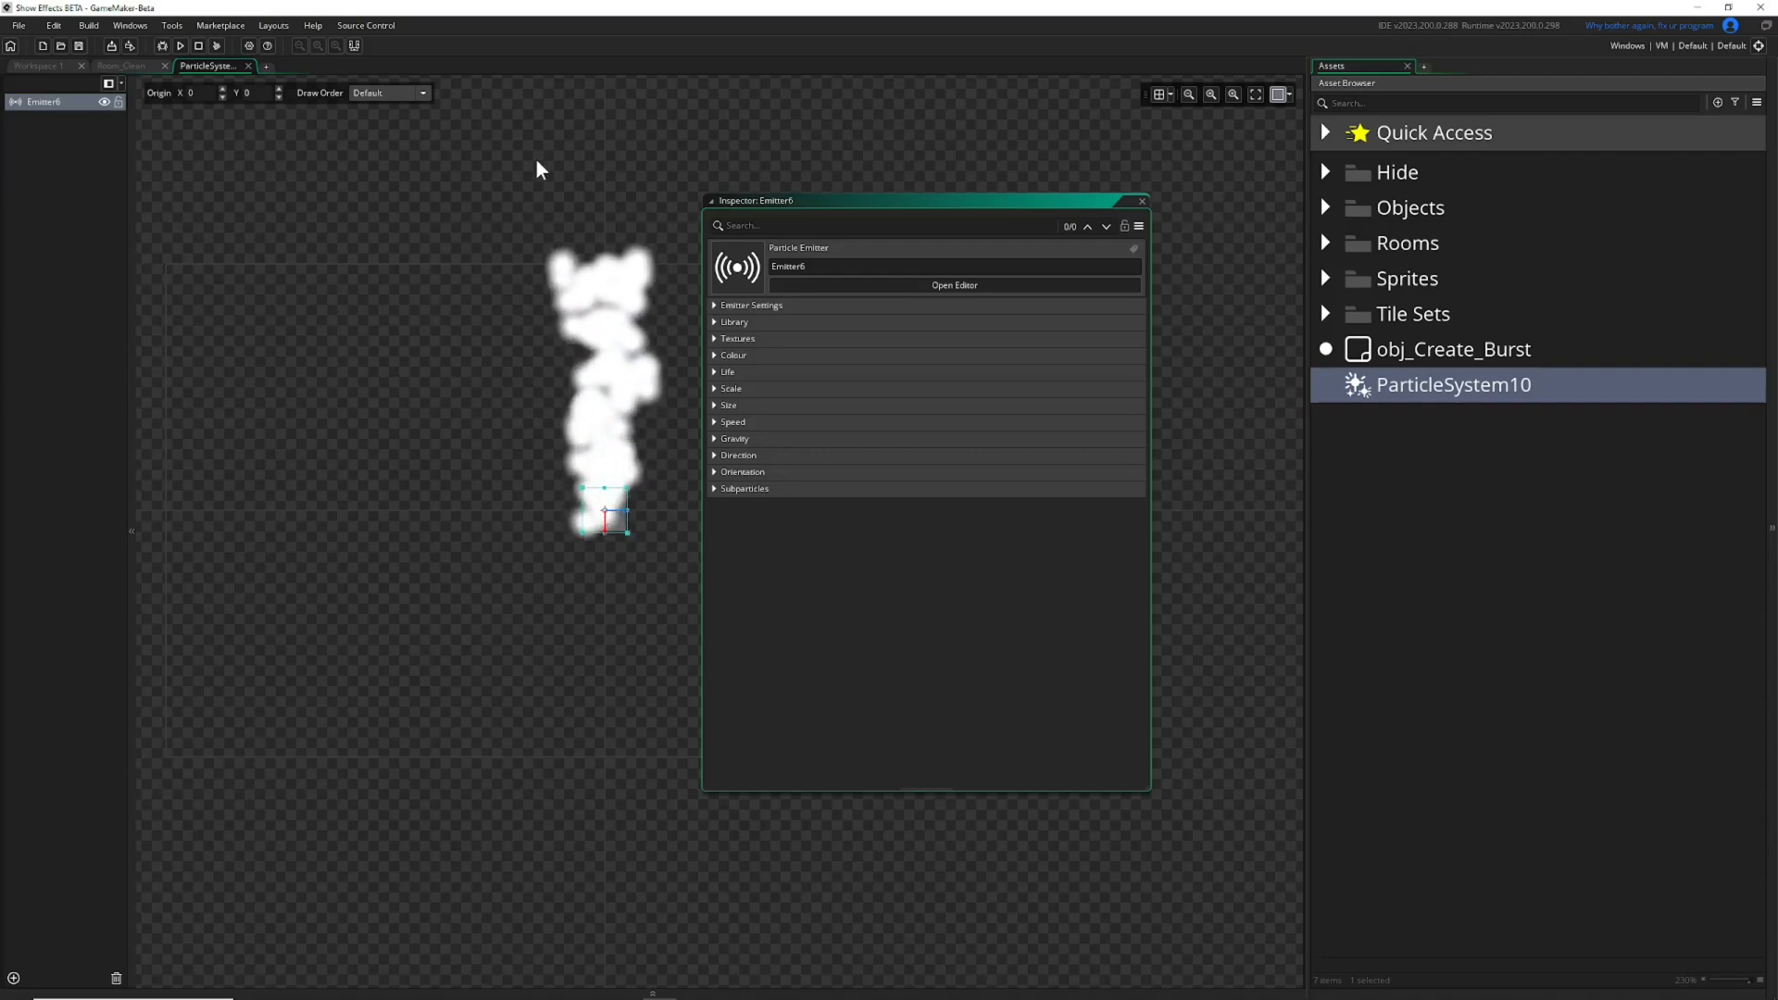
# Expand the Emitter Settings section and widen the Inspector window.
pyautogui.click(714, 306)
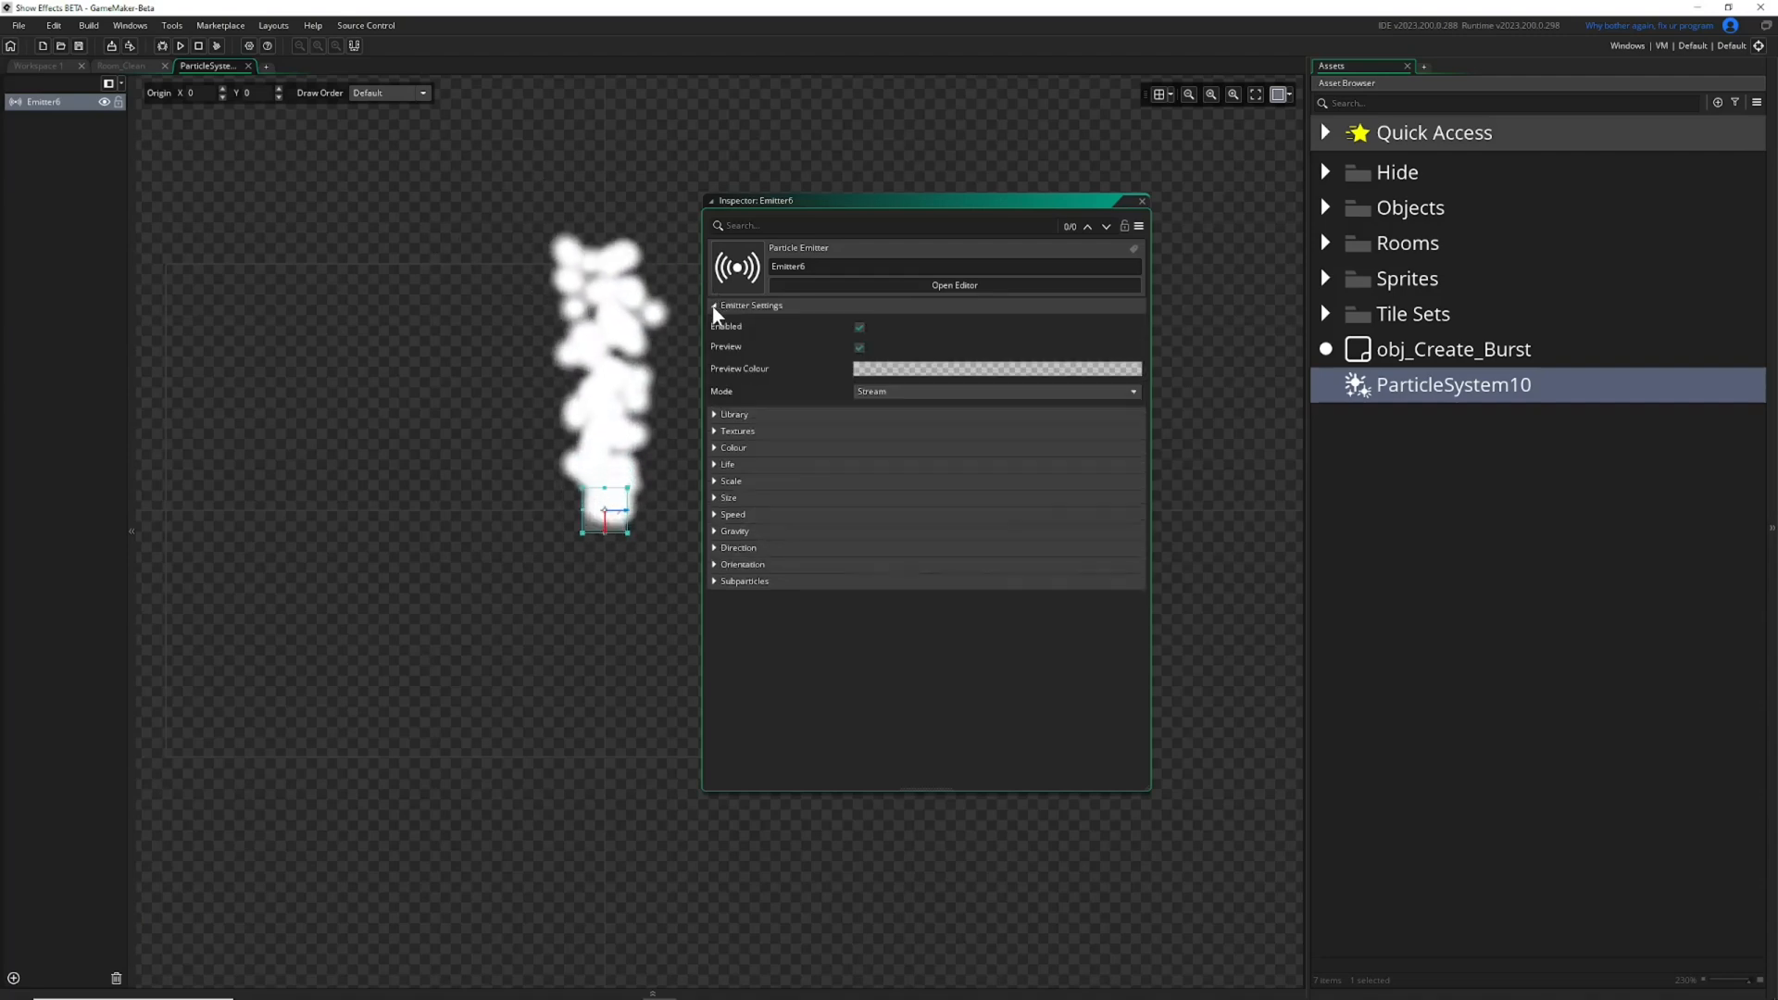
pyautogui.moveTo(1149, 378); pyautogui.dragTo(1206, 367)
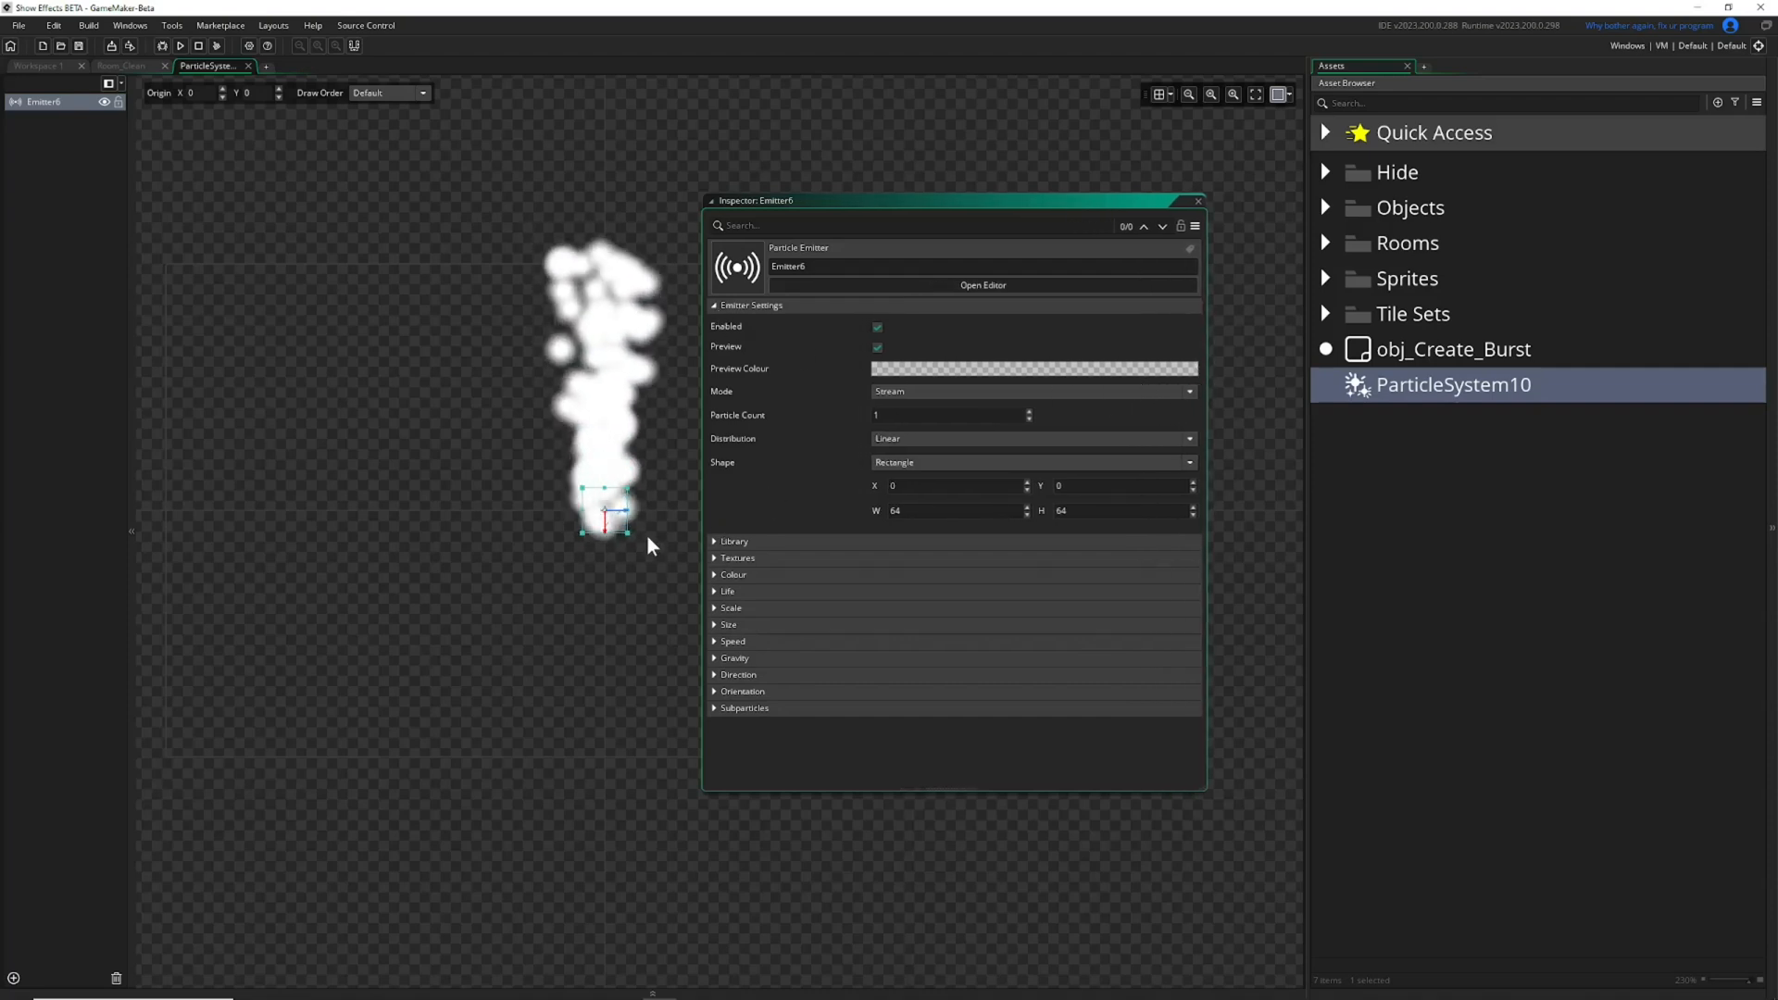
# Enlarge the Emitter6 region in stages to about 994 by 696, and shrink it to about 64 by 58.
pyautogui.moveTo(628, 533); pyautogui.dragTo(700, 597)
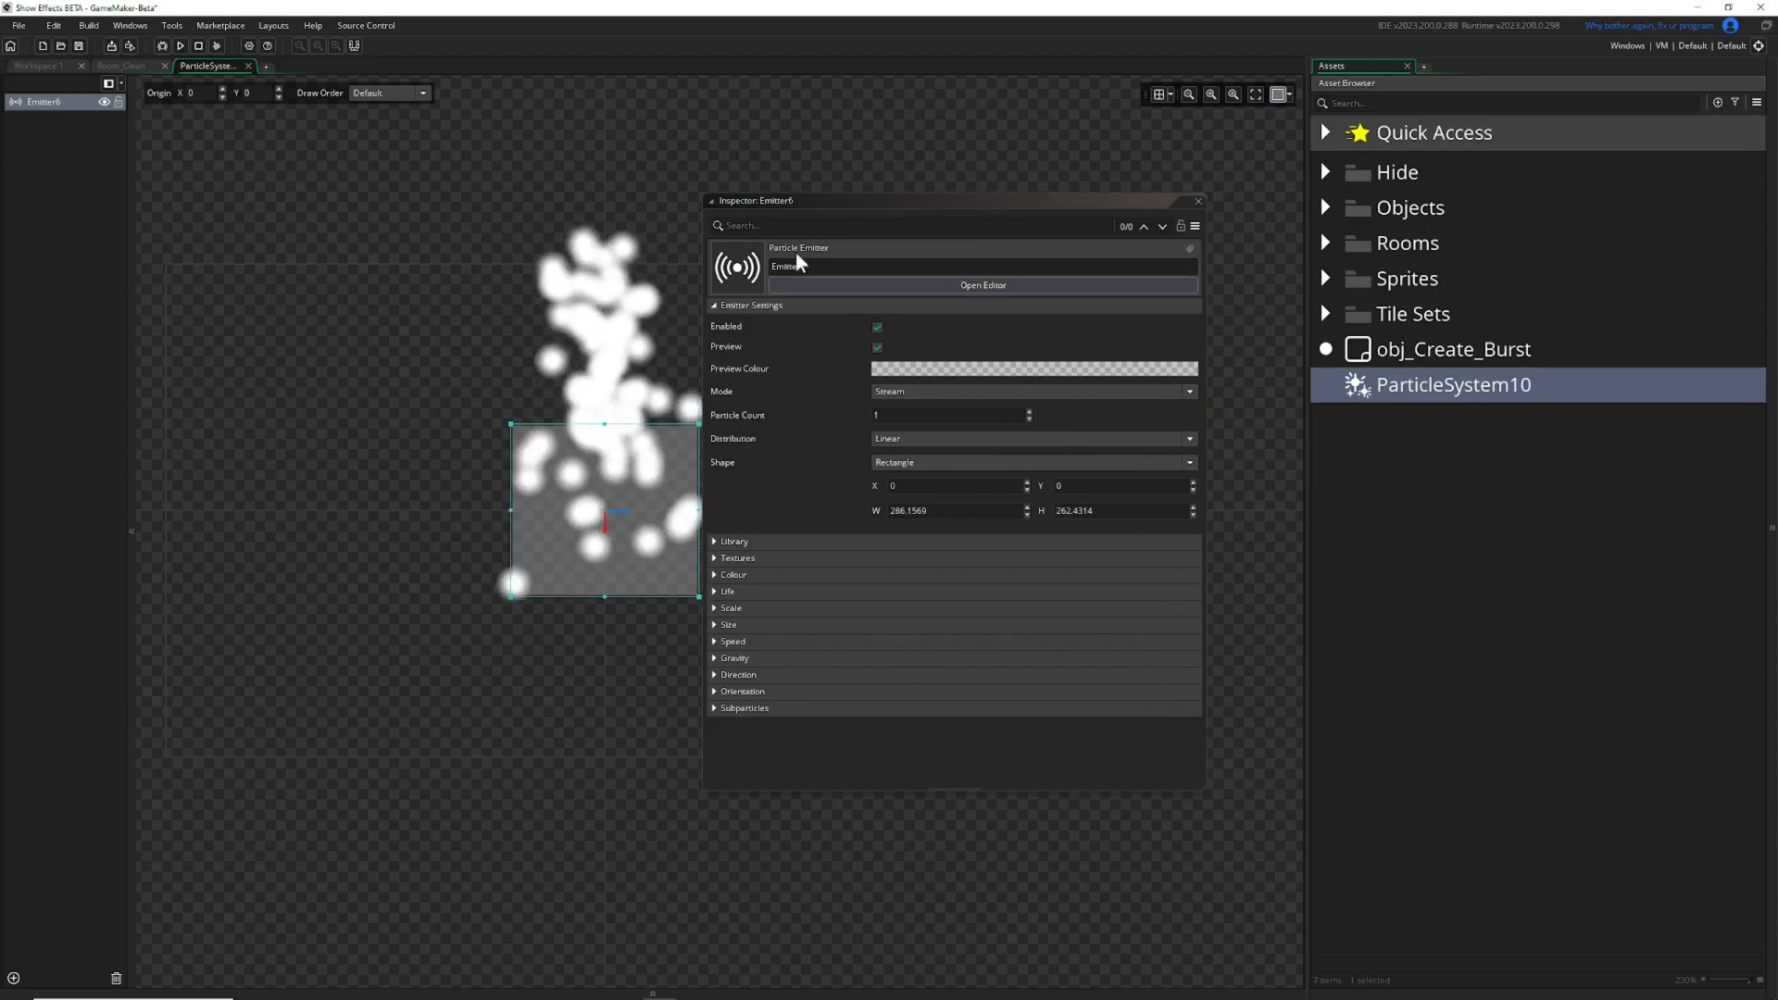
pyautogui.moveTo(827, 211); pyautogui.dragTo(941, 204)
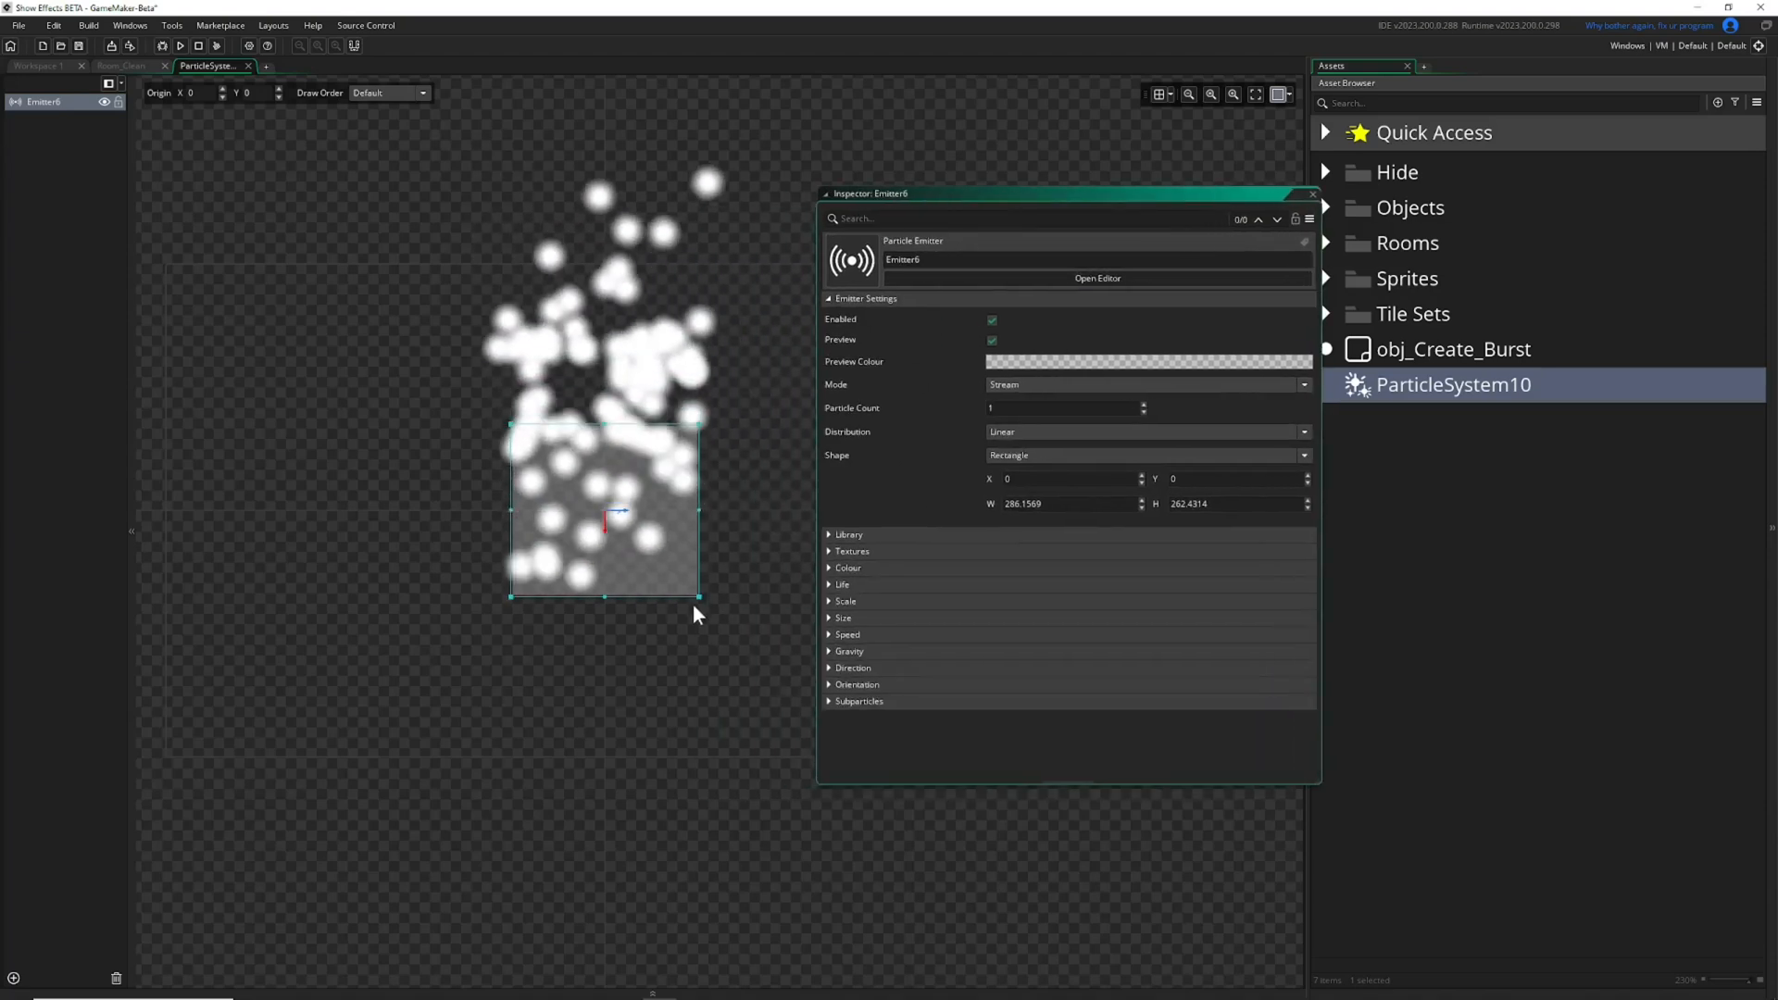
pyautogui.moveTo(701, 599); pyautogui.dragTo(768, 607)
pyautogui.moveTo(427, 616); pyautogui.dragTo(360, 662)
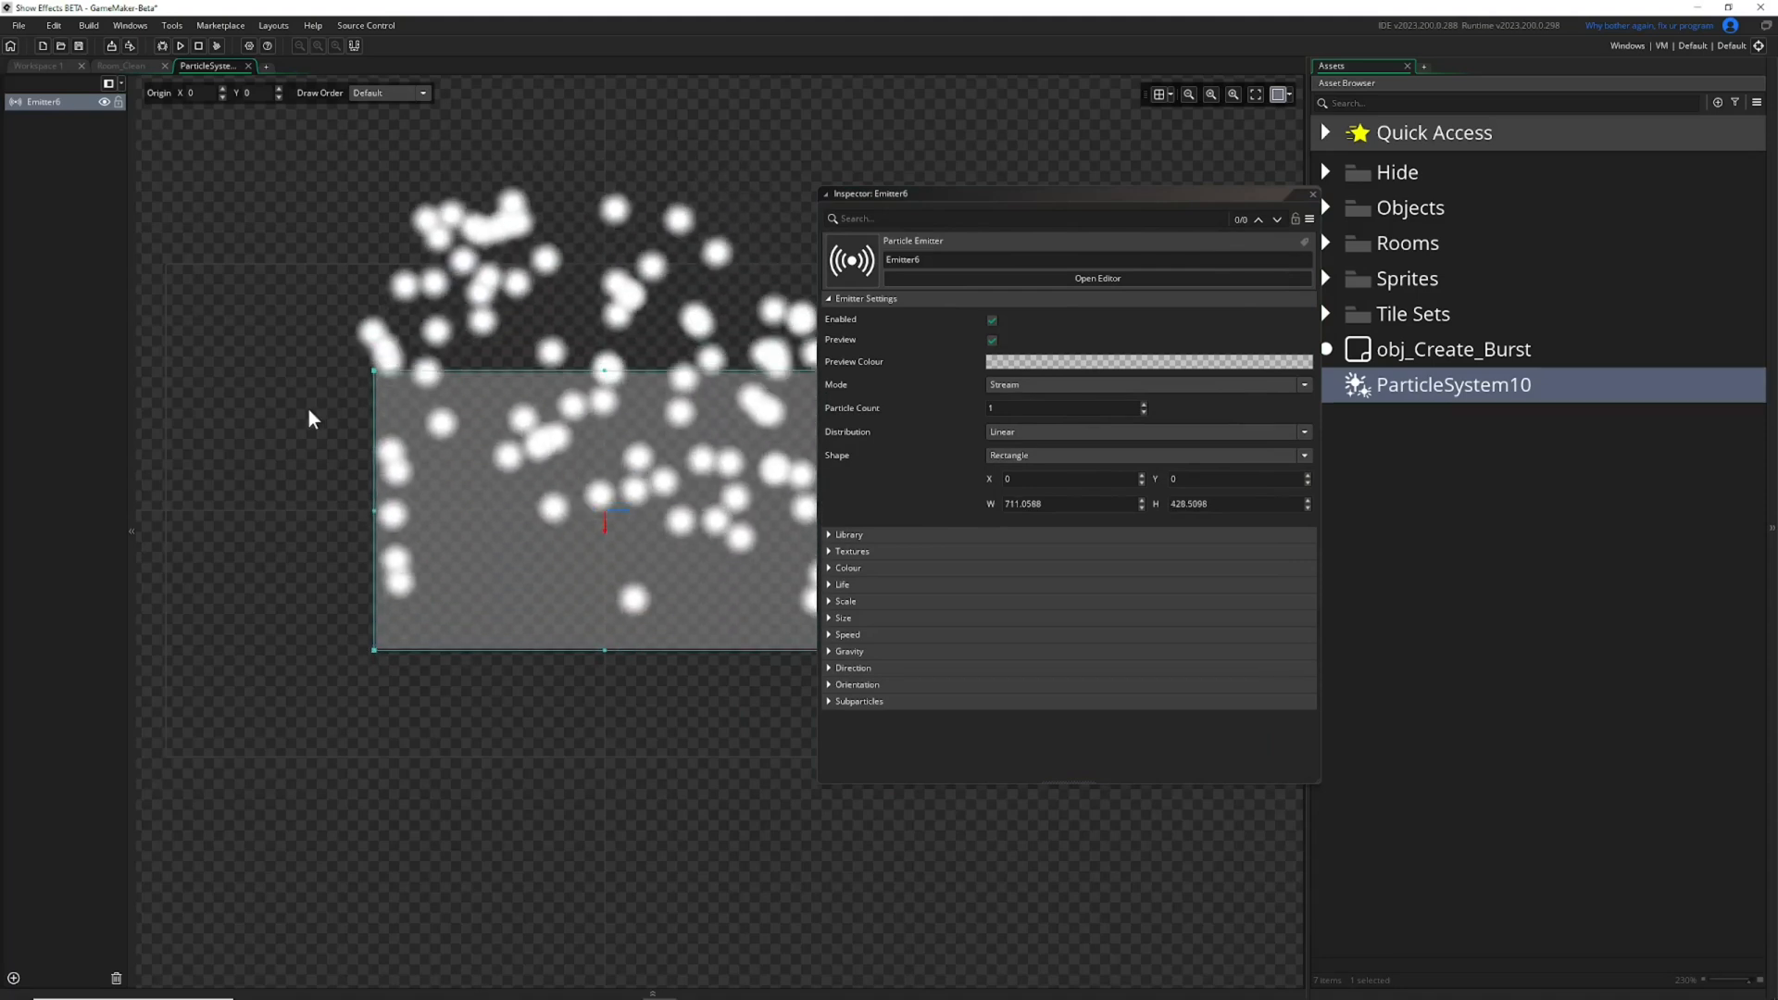
pyautogui.hscroll(3, 284, 416)
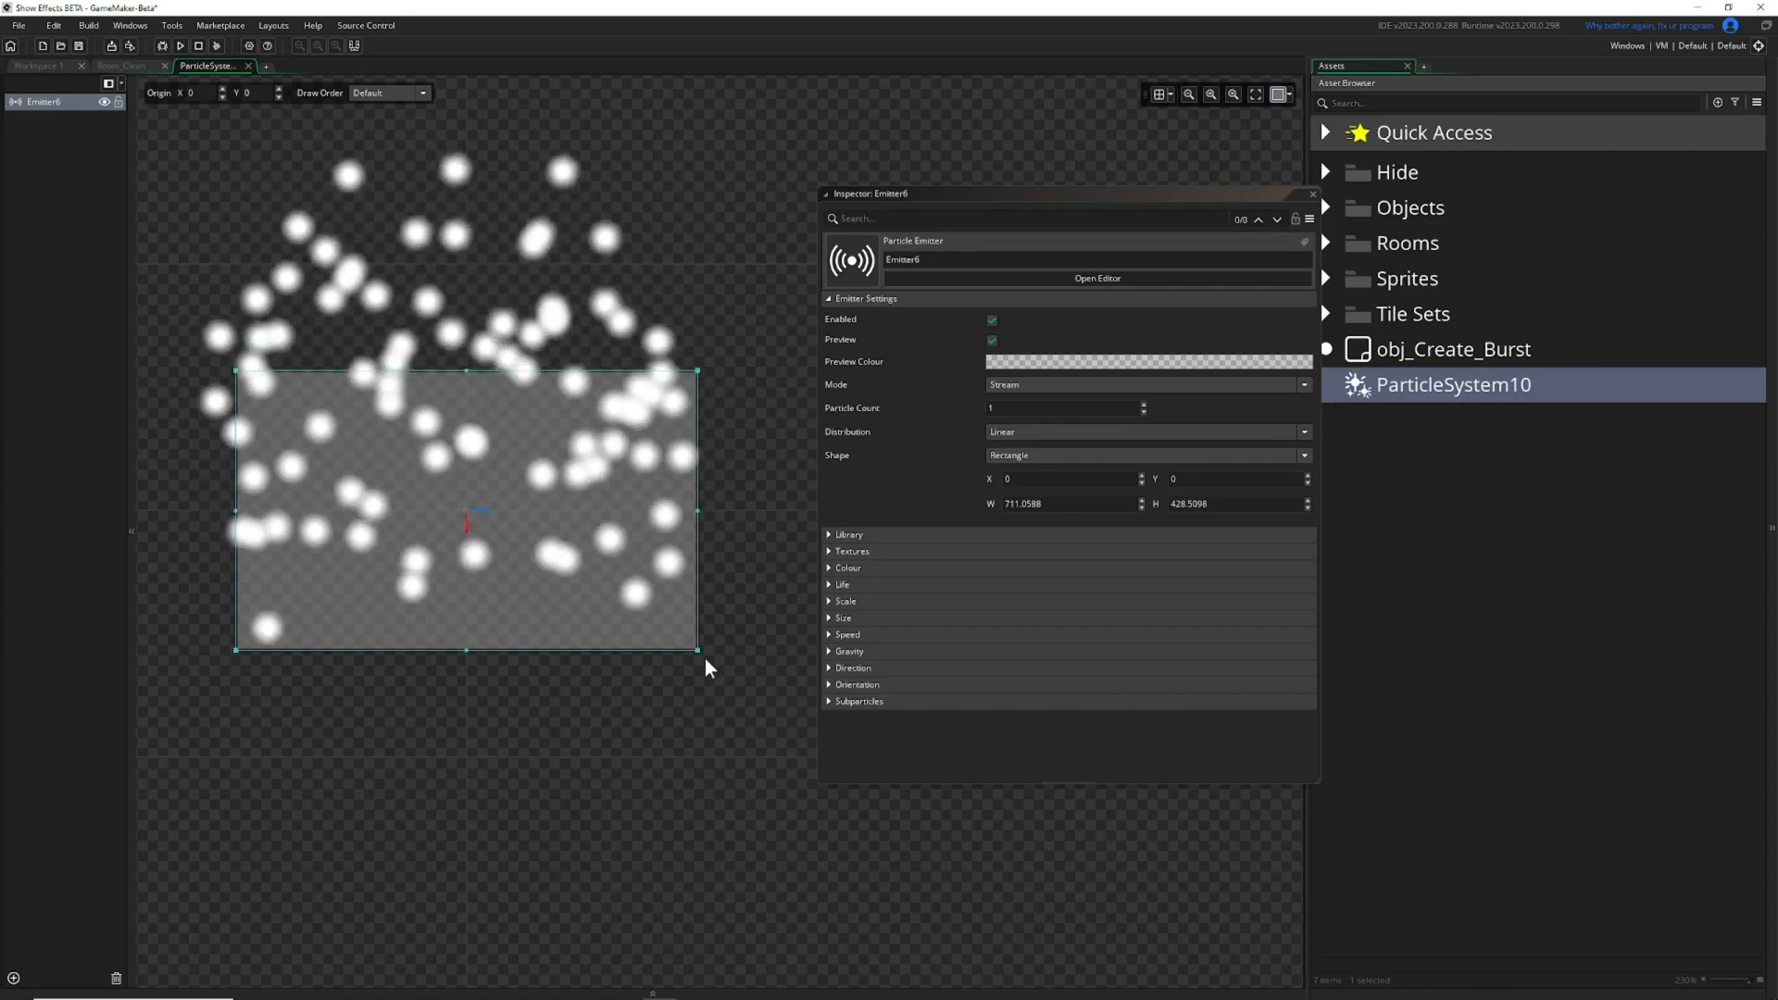
pyautogui.moveTo(698, 650); pyautogui.dragTo(789, 736)
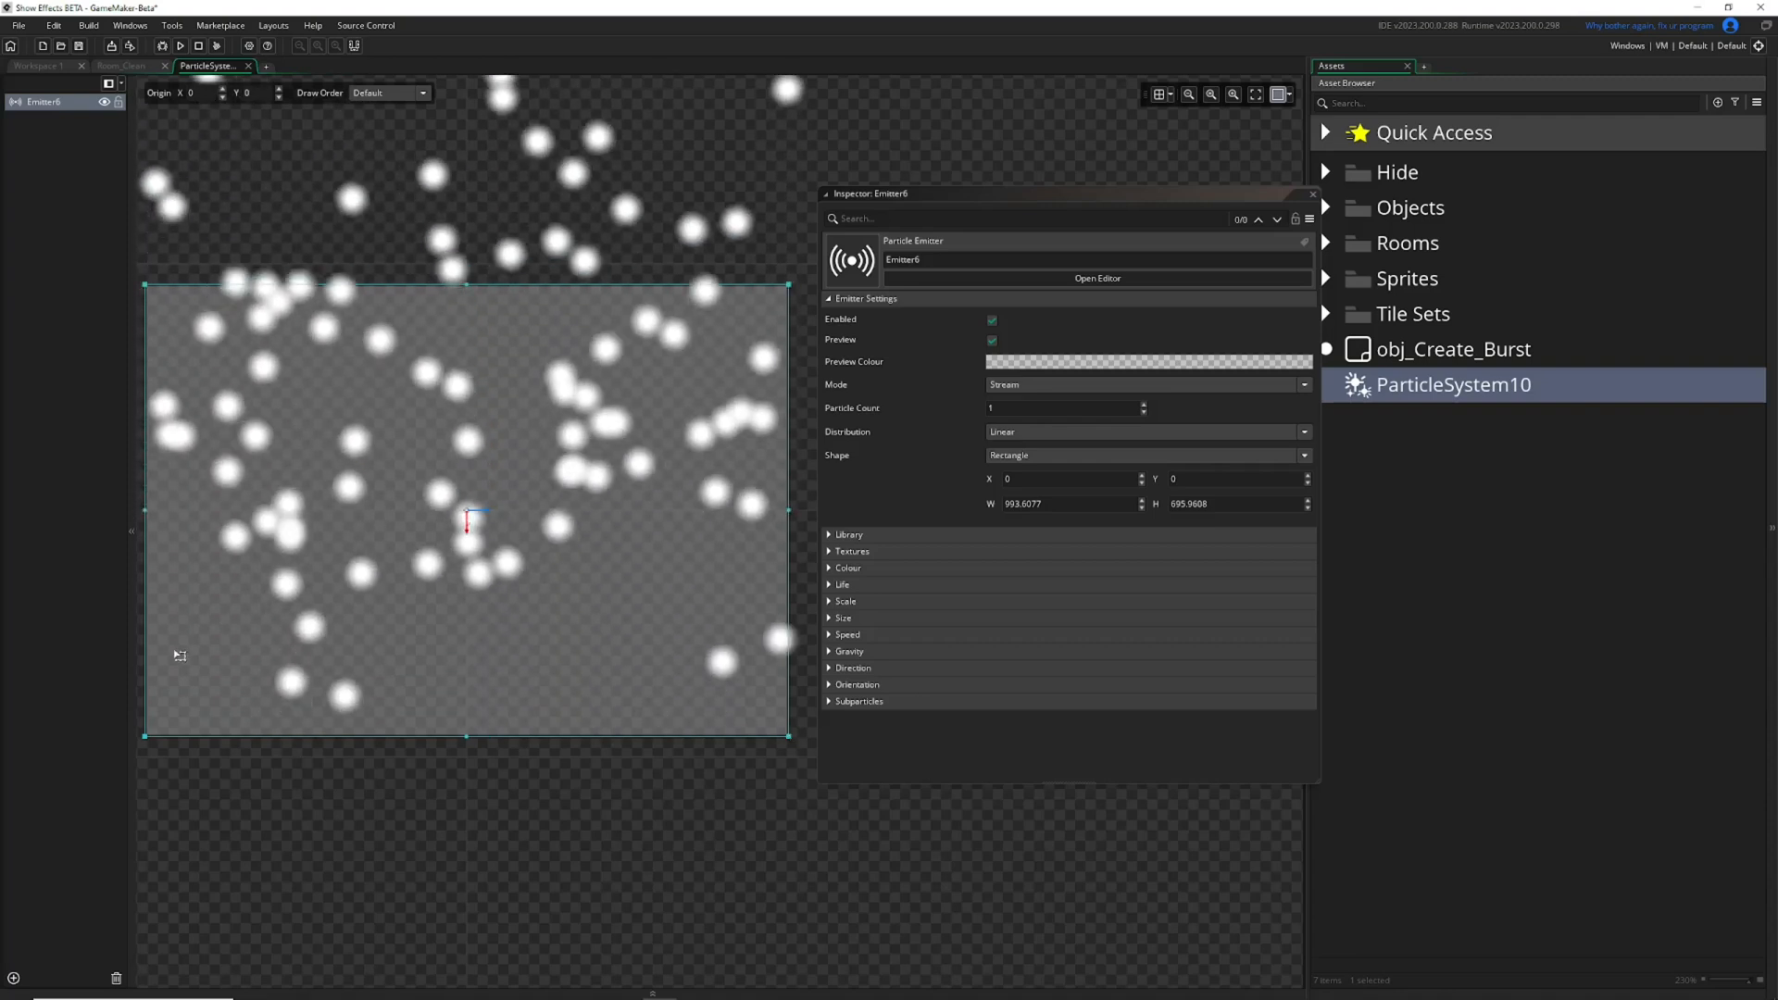
pyautogui.moveTo(145, 741); pyautogui.dragTo(458, 533)
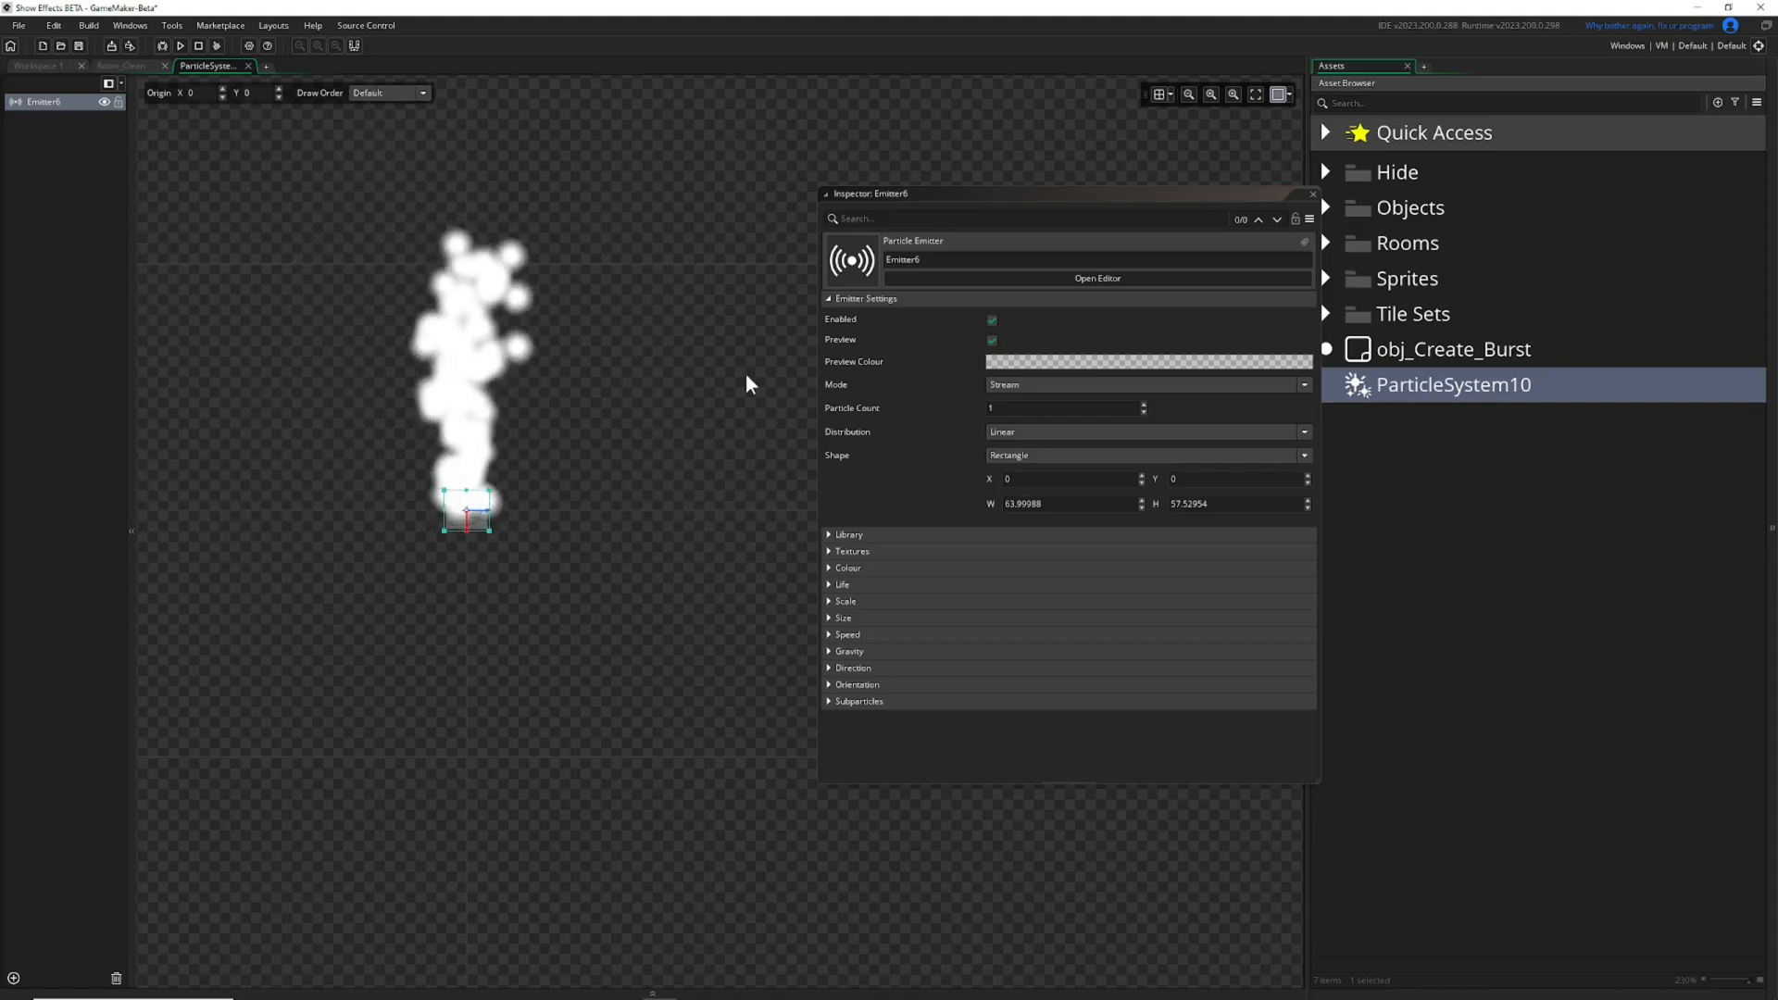
# Enlarge the emitter region to about 521 by 353, try 0 for its width and height, and settle on 100 by 100.
pyautogui.moveTo(959, 189); pyautogui.dragTo(847, 174)
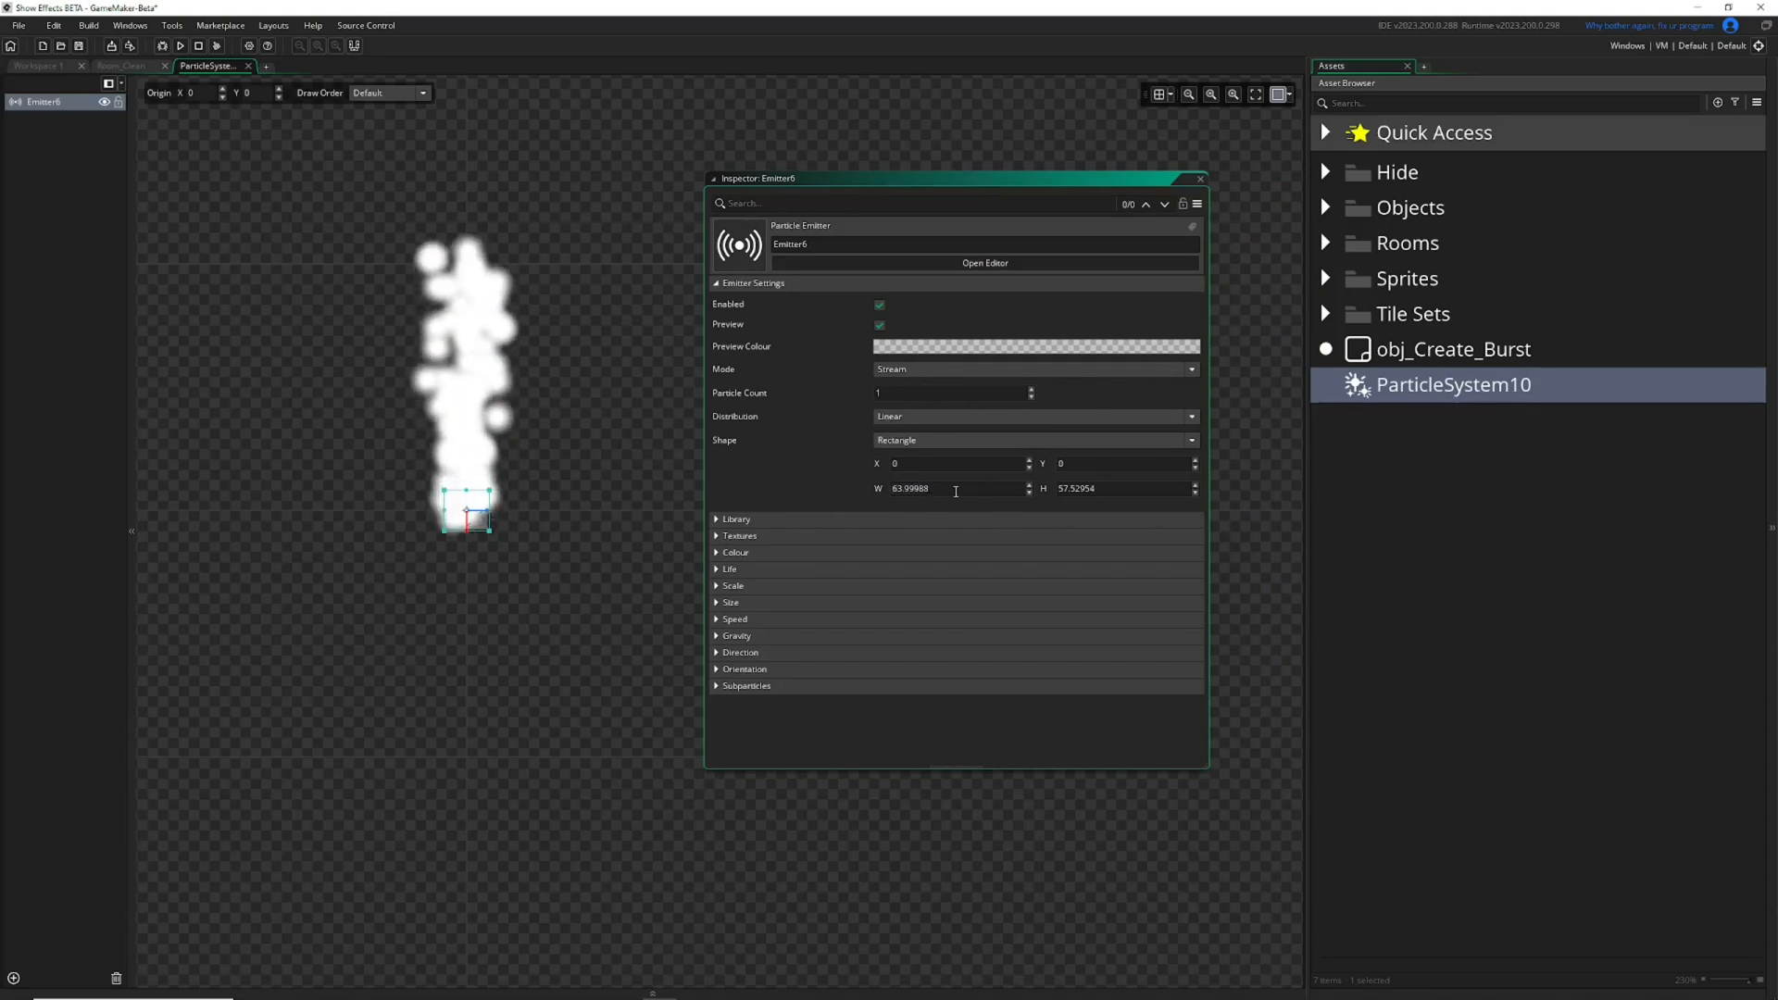
pyautogui.moveTo(492, 489); pyautogui.dragTo(639, 395)
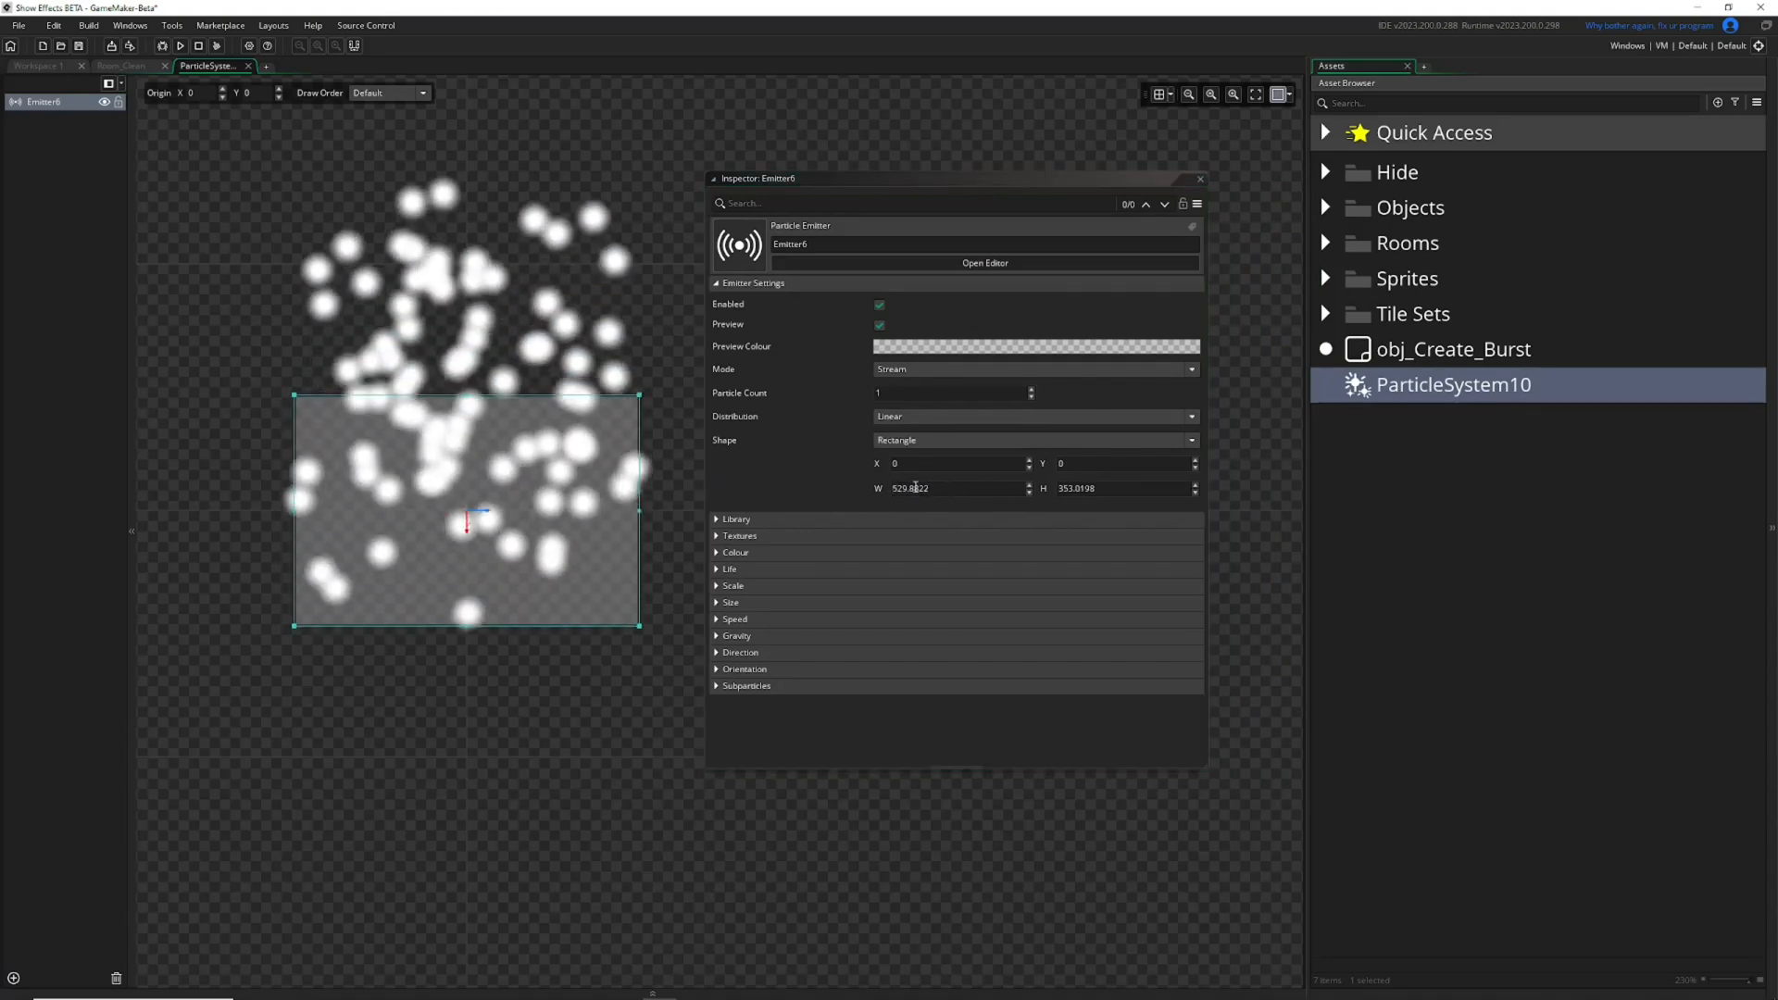
pyautogui.write('0')
pyautogui.moveTo(1119, 489); pyautogui.dragTo(792, 471)
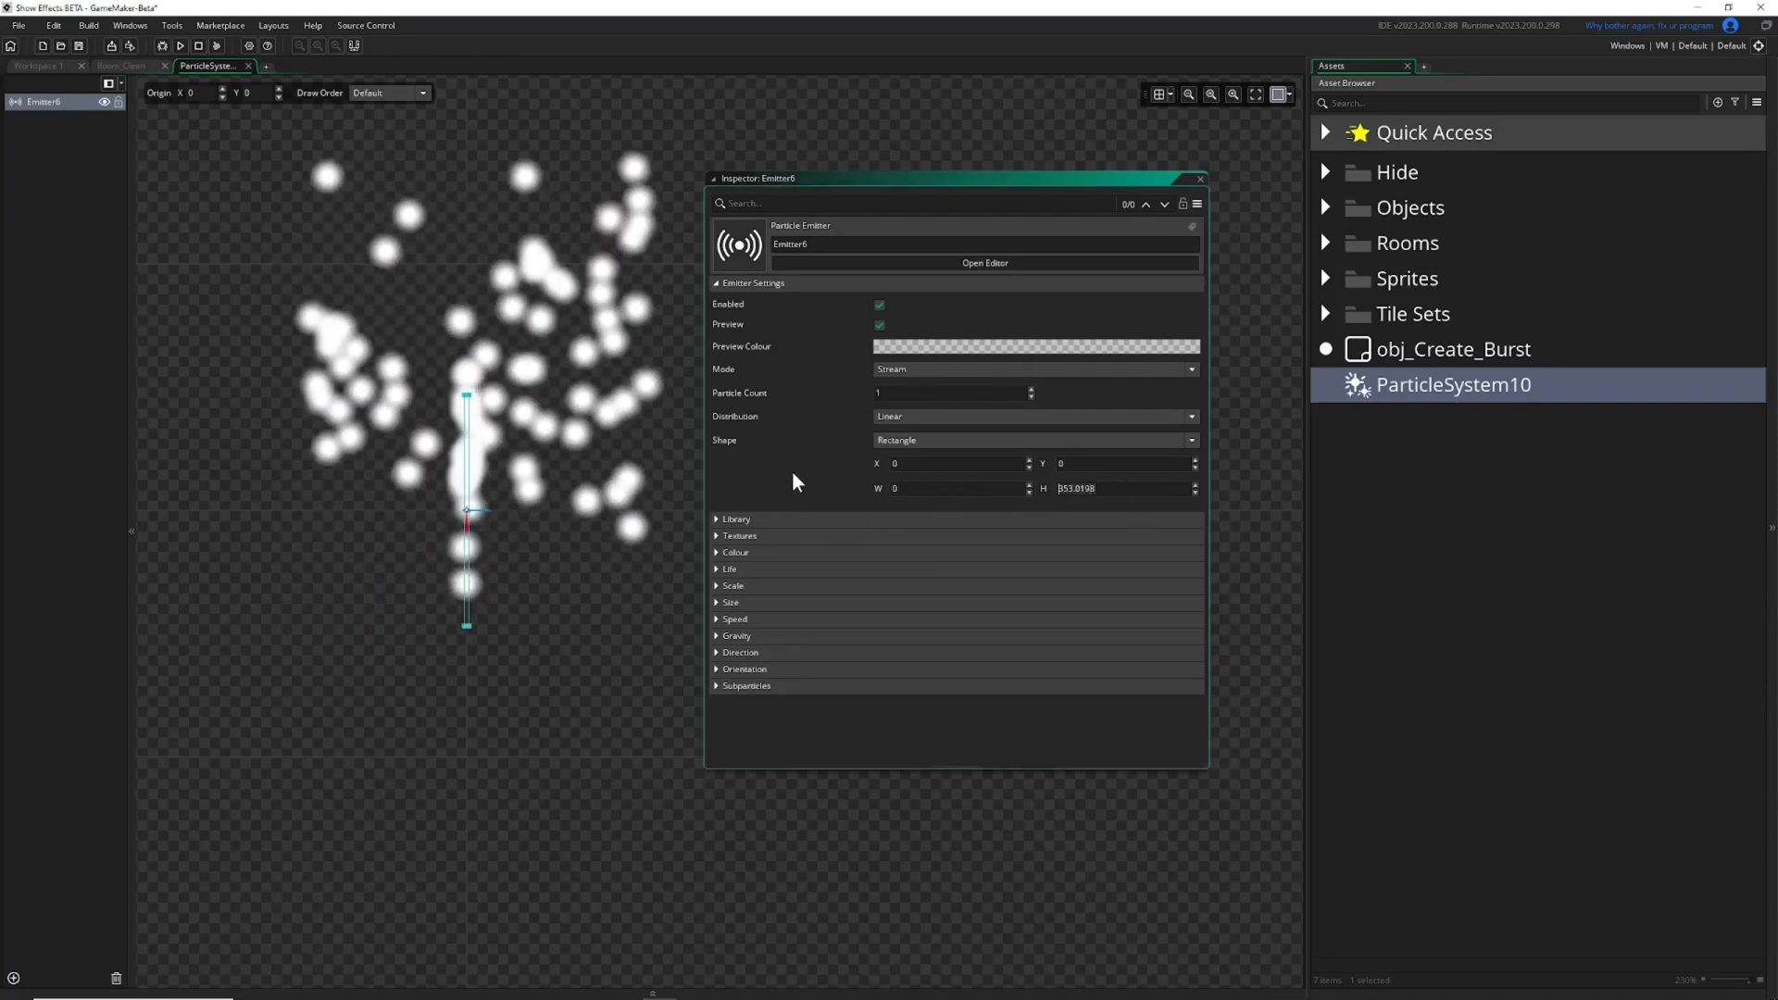
pyautogui.write('0')
pyautogui.press('Return')
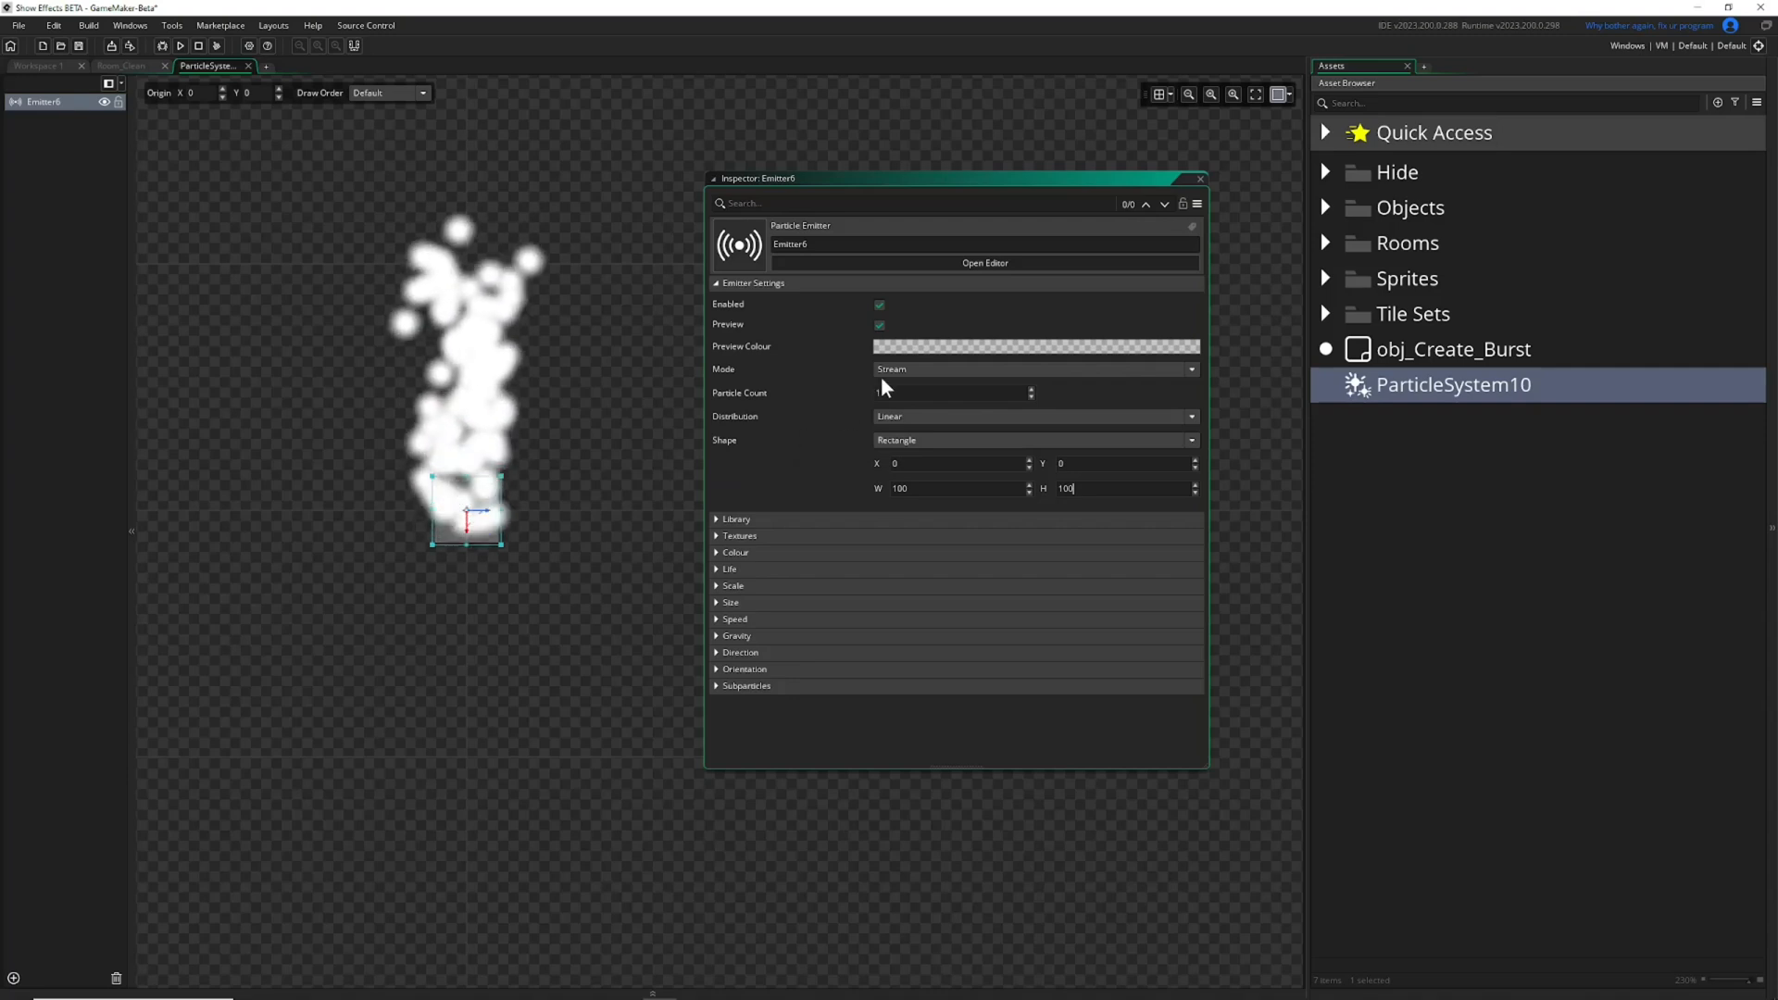
# Set Emitter6's preview colour to green 4FFF57 and raise its alpha.
pyautogui.click(924, 351)
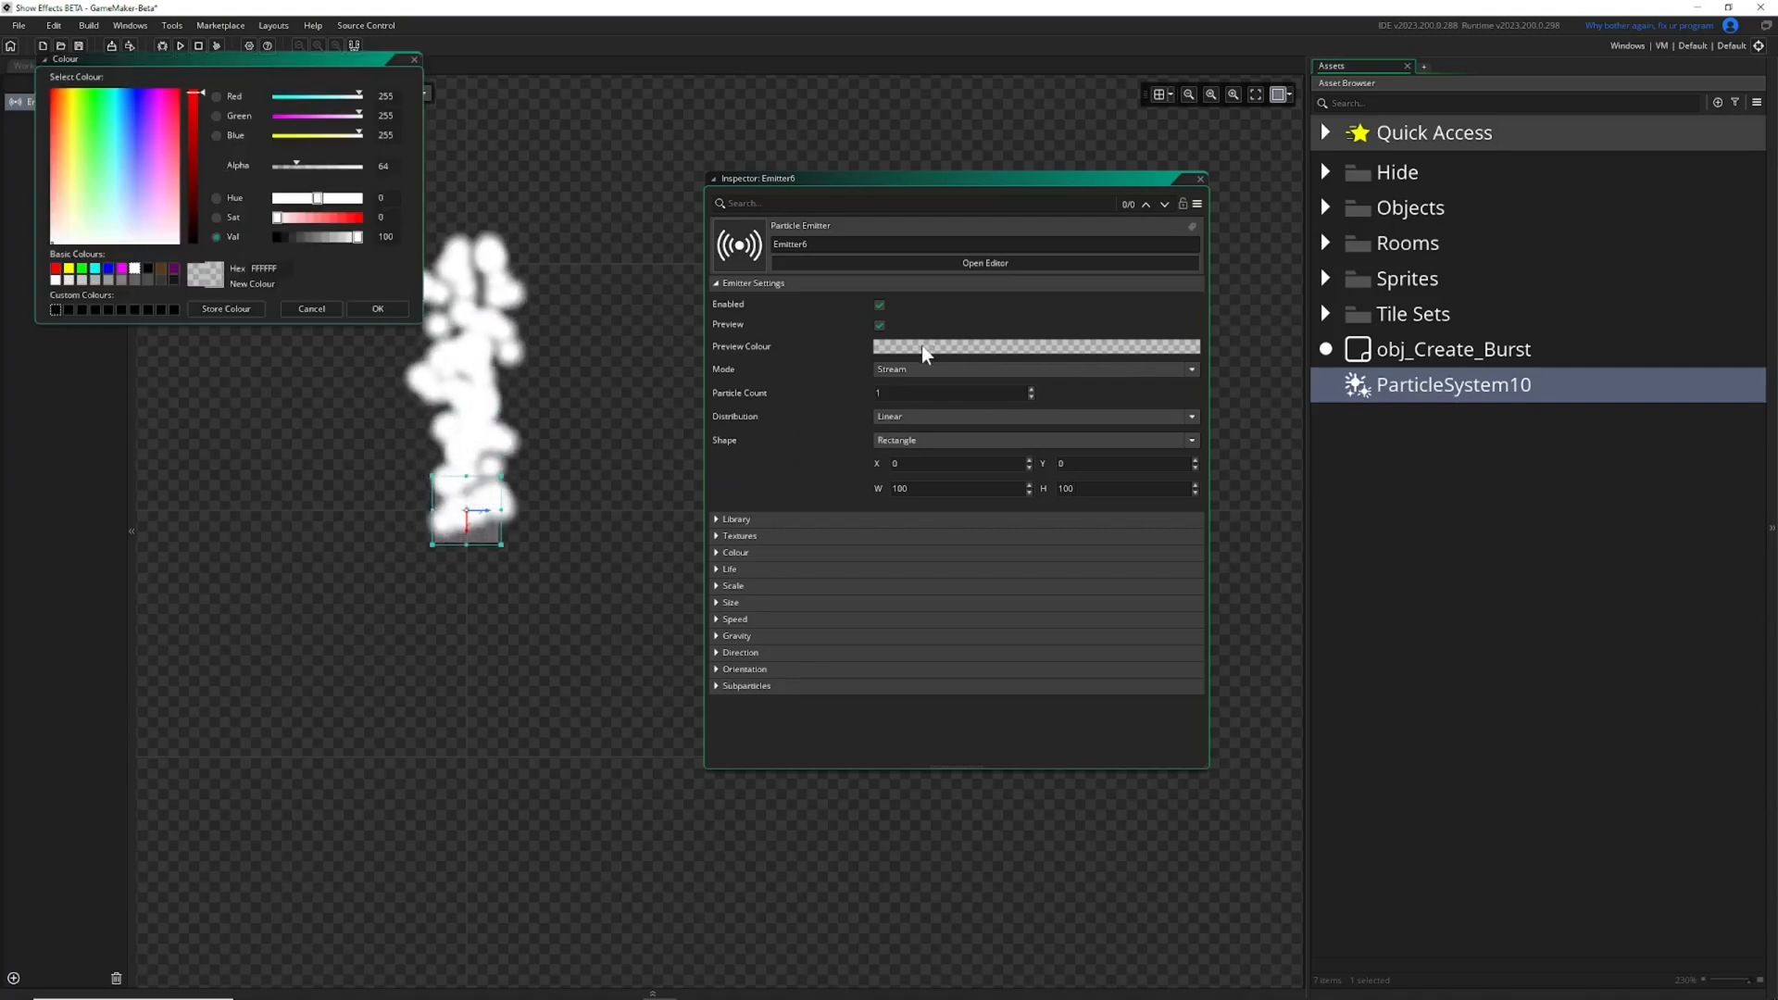
pyautogui.moveTo(367, 61); pyautogui.dragTo(1000, 175)
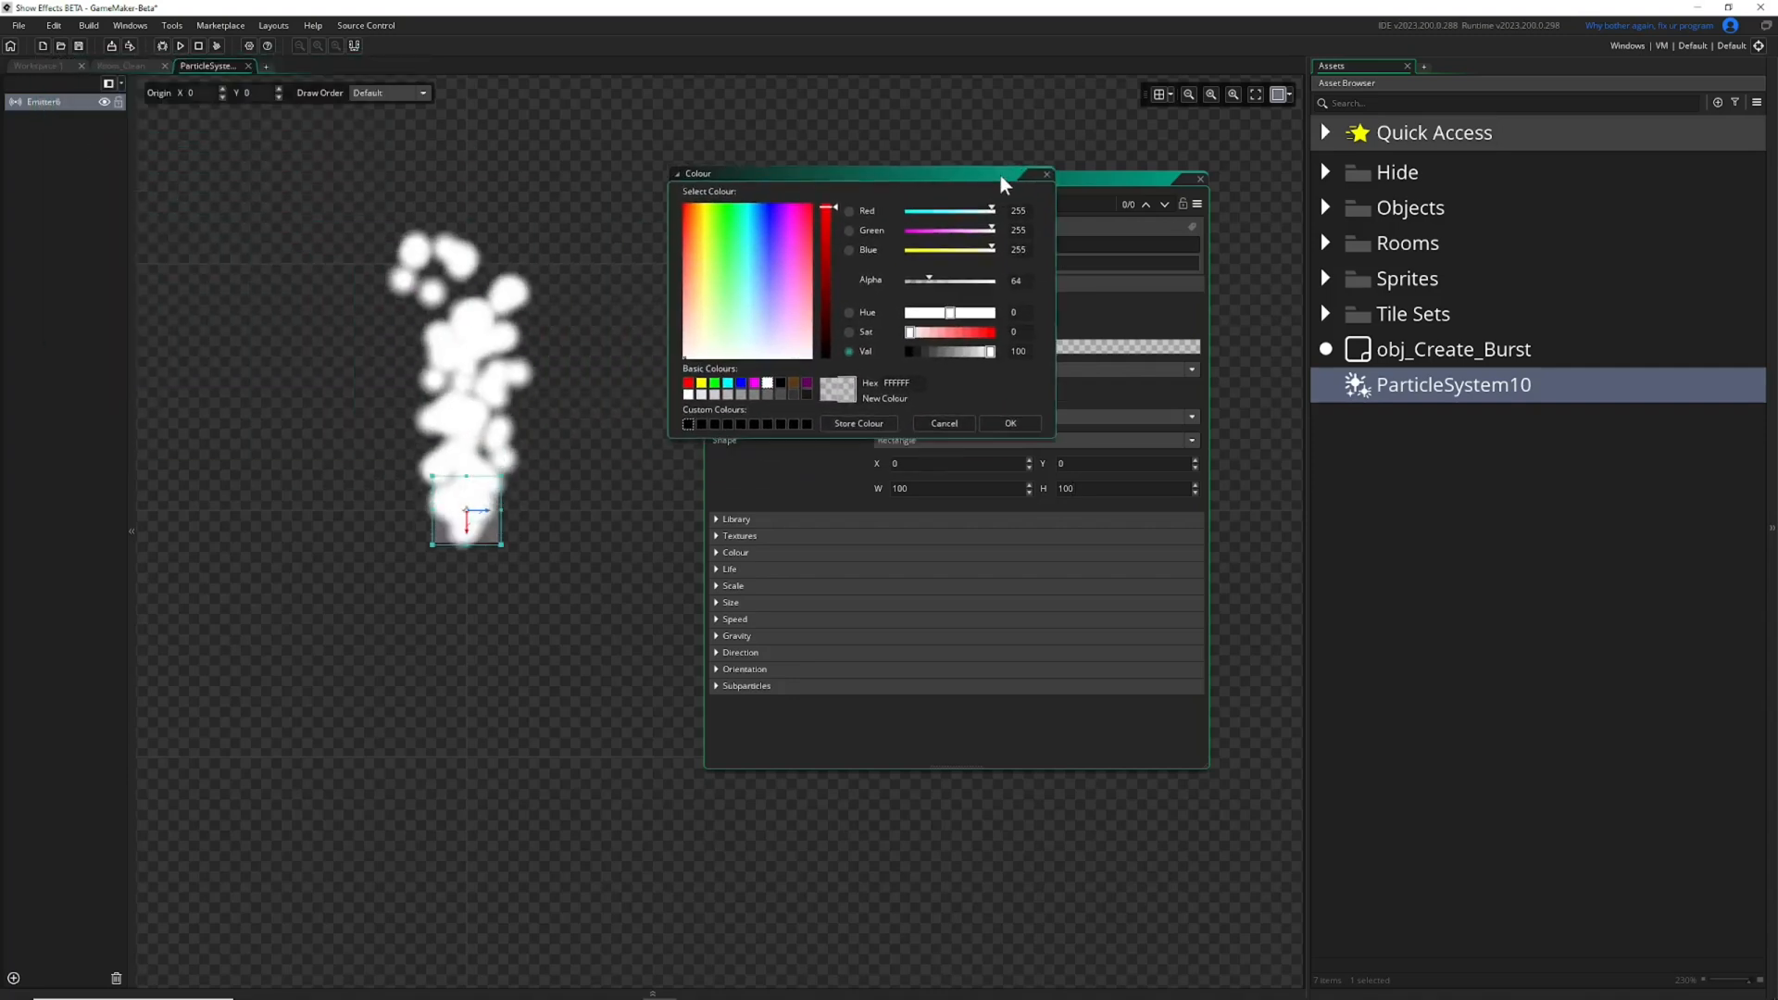
pyautogui.moveTo(727, 256); pyautogui.dragTo(727, 270)
pyautogui.click(728, 250)
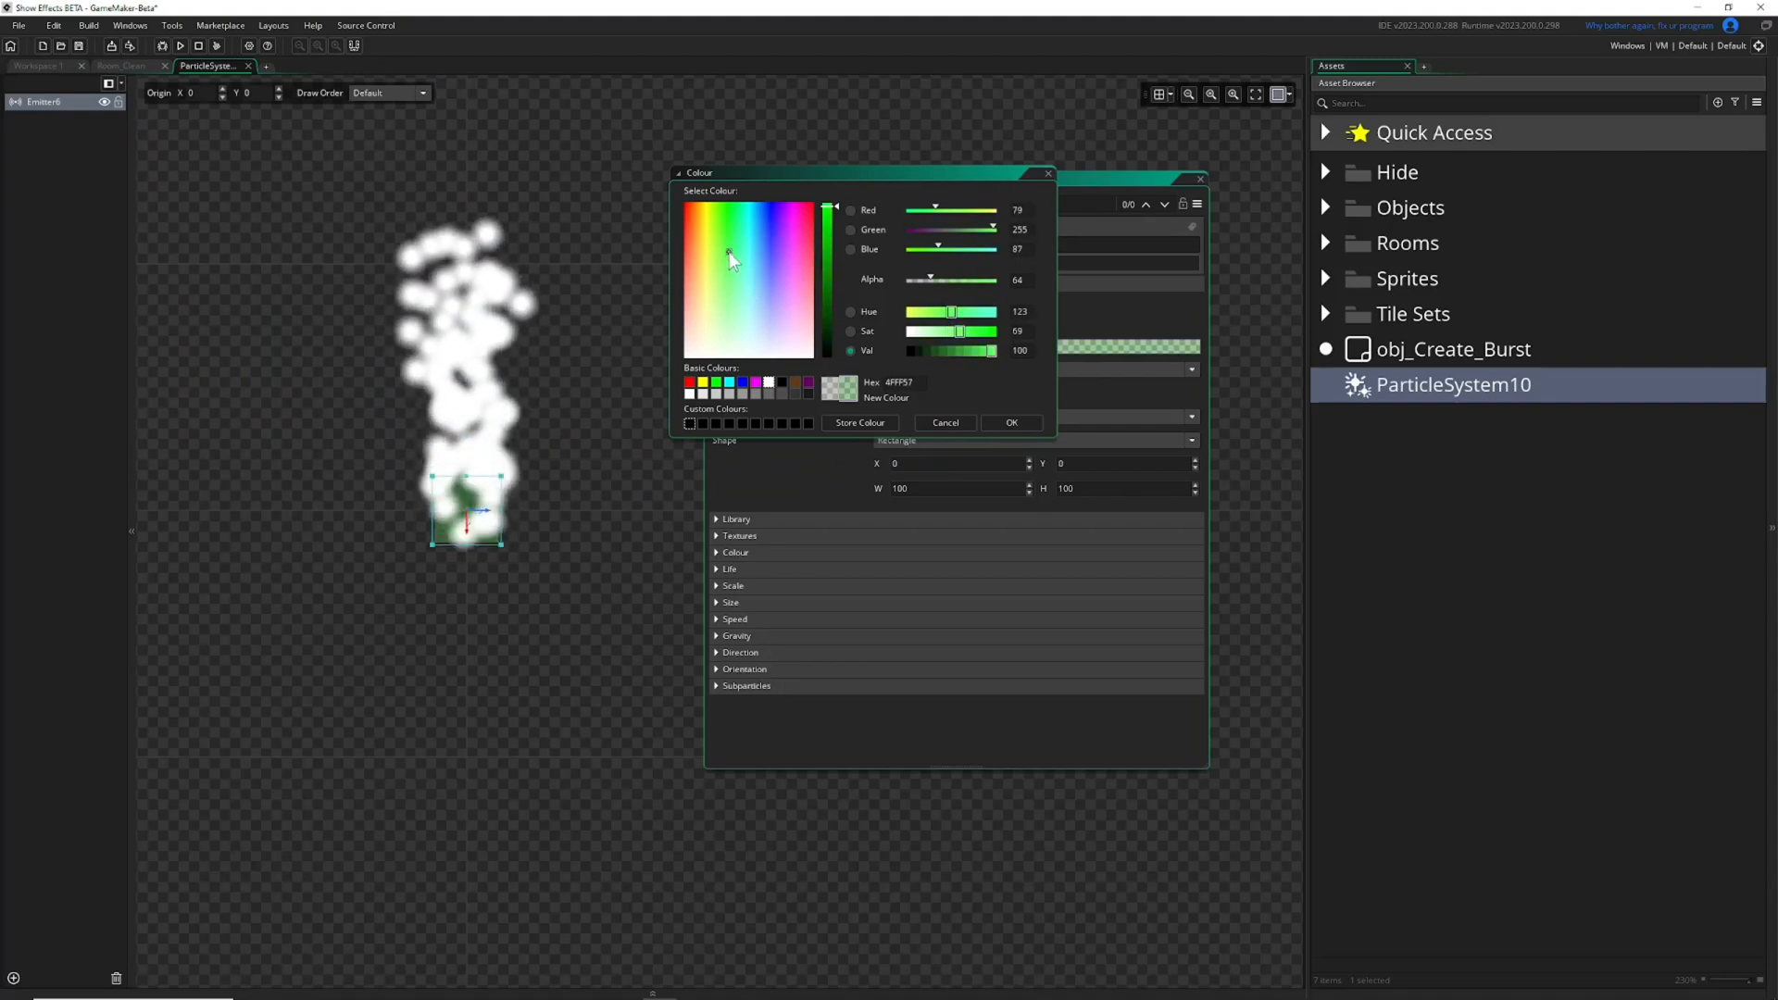
pyautogui.moveTo(934, 276)
pyautogui.mouseDown()
pyautogui.moveTo(967, 280)
pyautogui.moveTo(945, 275)
pyautogui.mouseUp()
pyautogui.click(1012, 422)
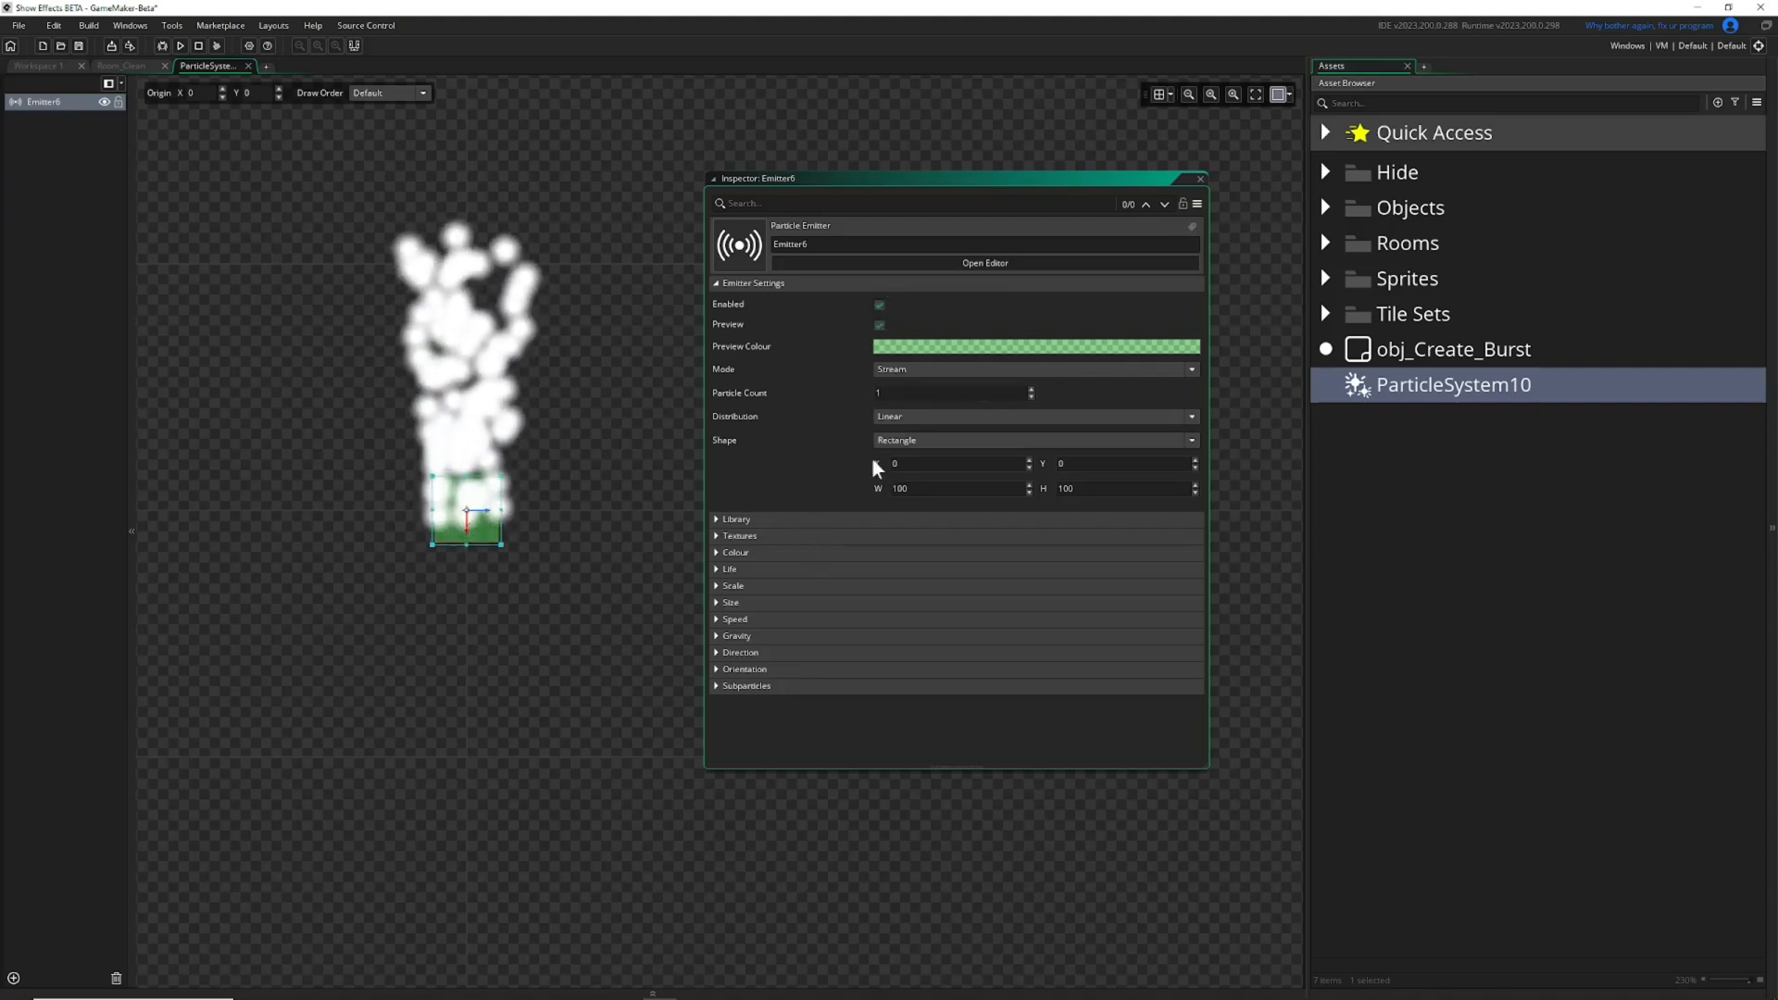
# Raise the emitter's particle count to 18 and enlarge its region to about 380 by 279.
pyautogui.click(1030, 388)
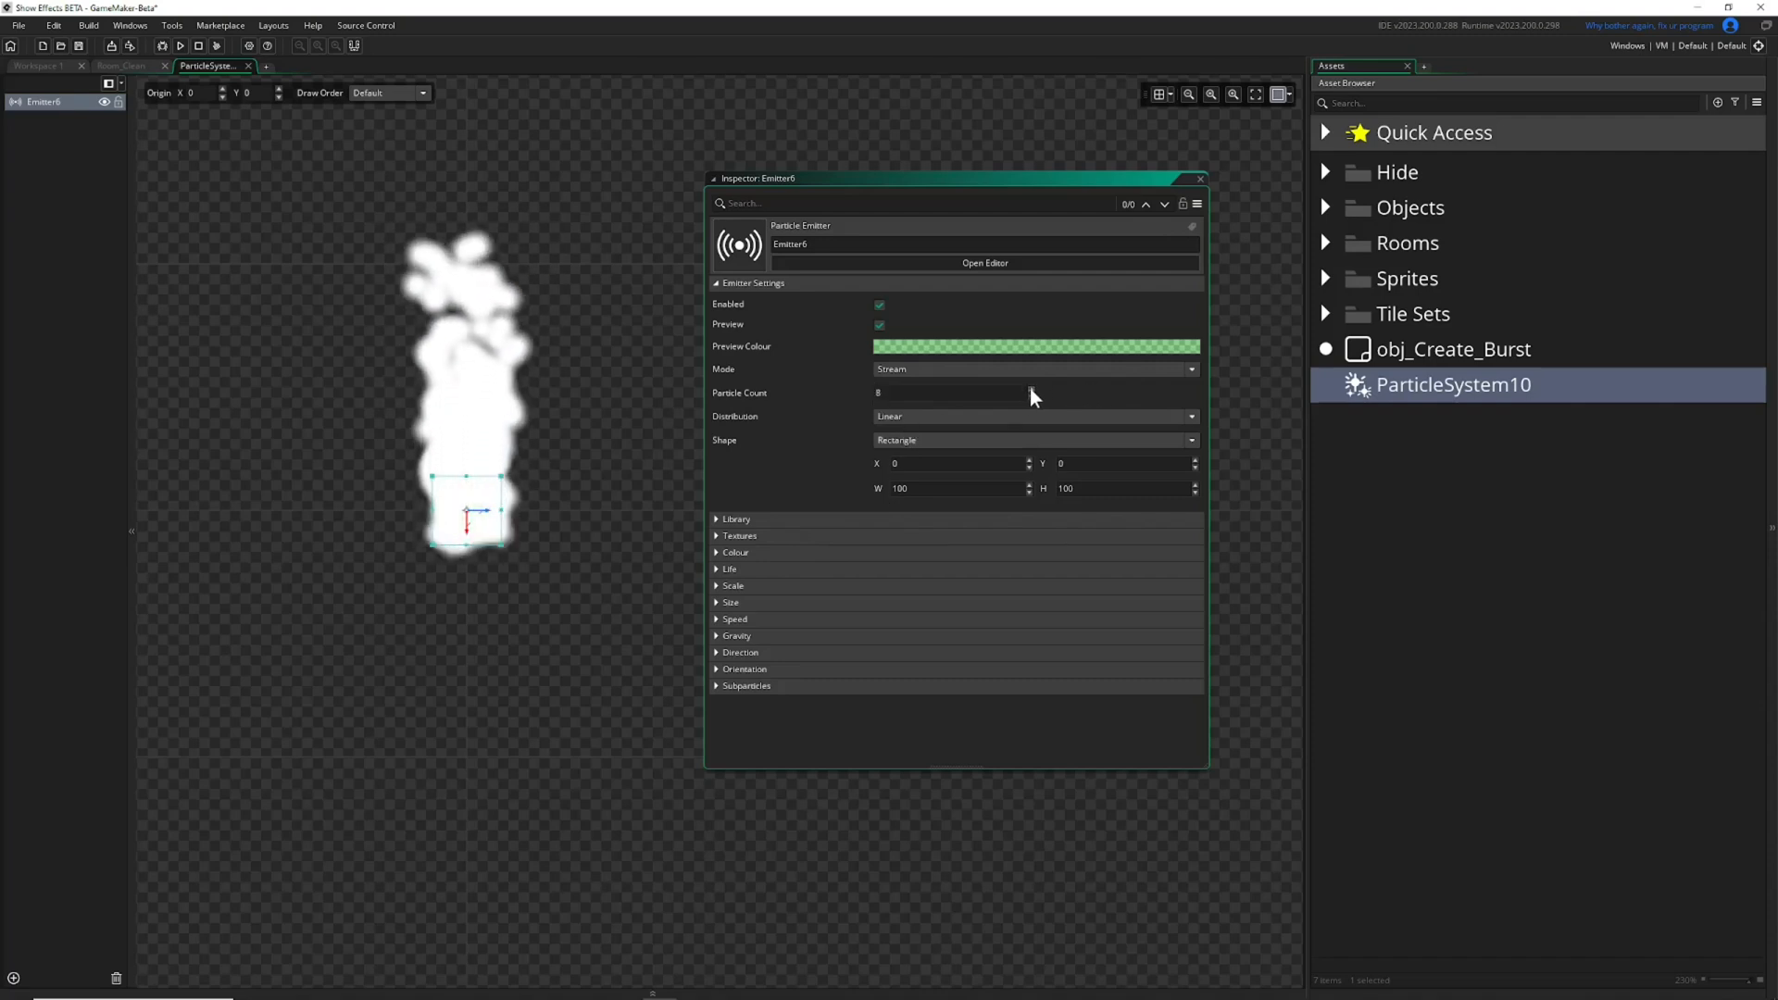
pyautogui.click(1030, 388)
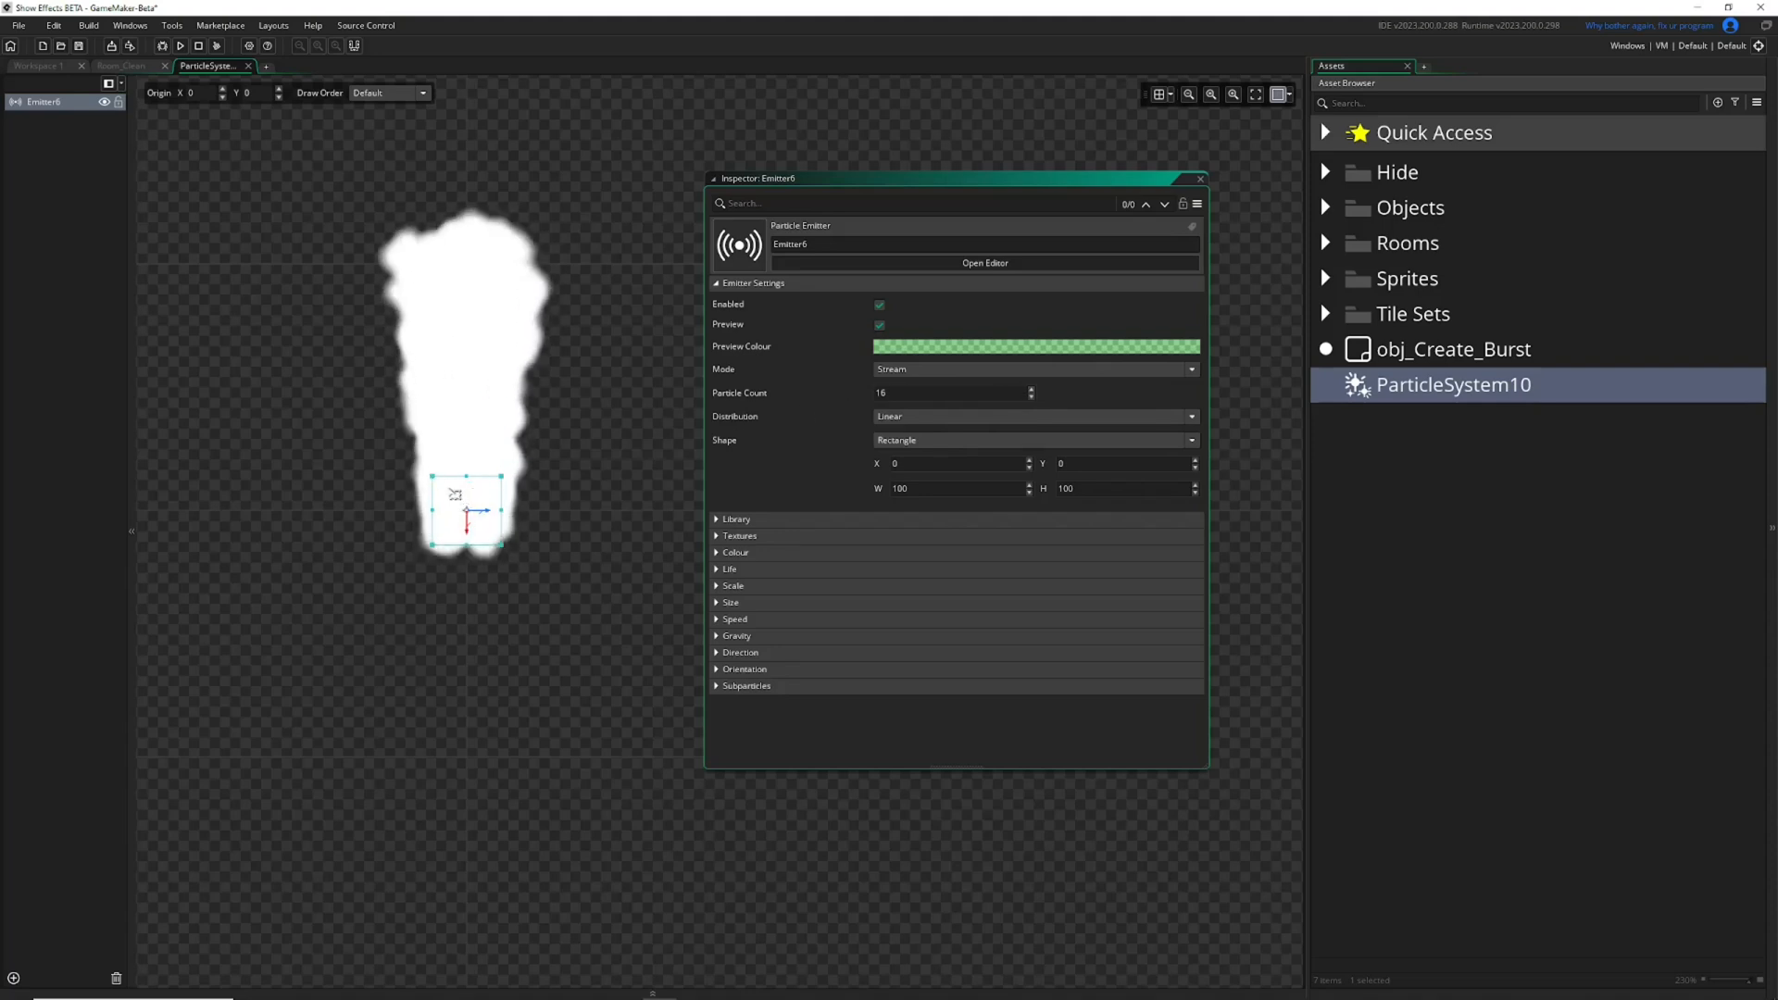
pyautogui.moveTo(505, 546); pyautogui.dragTo(593, 603)
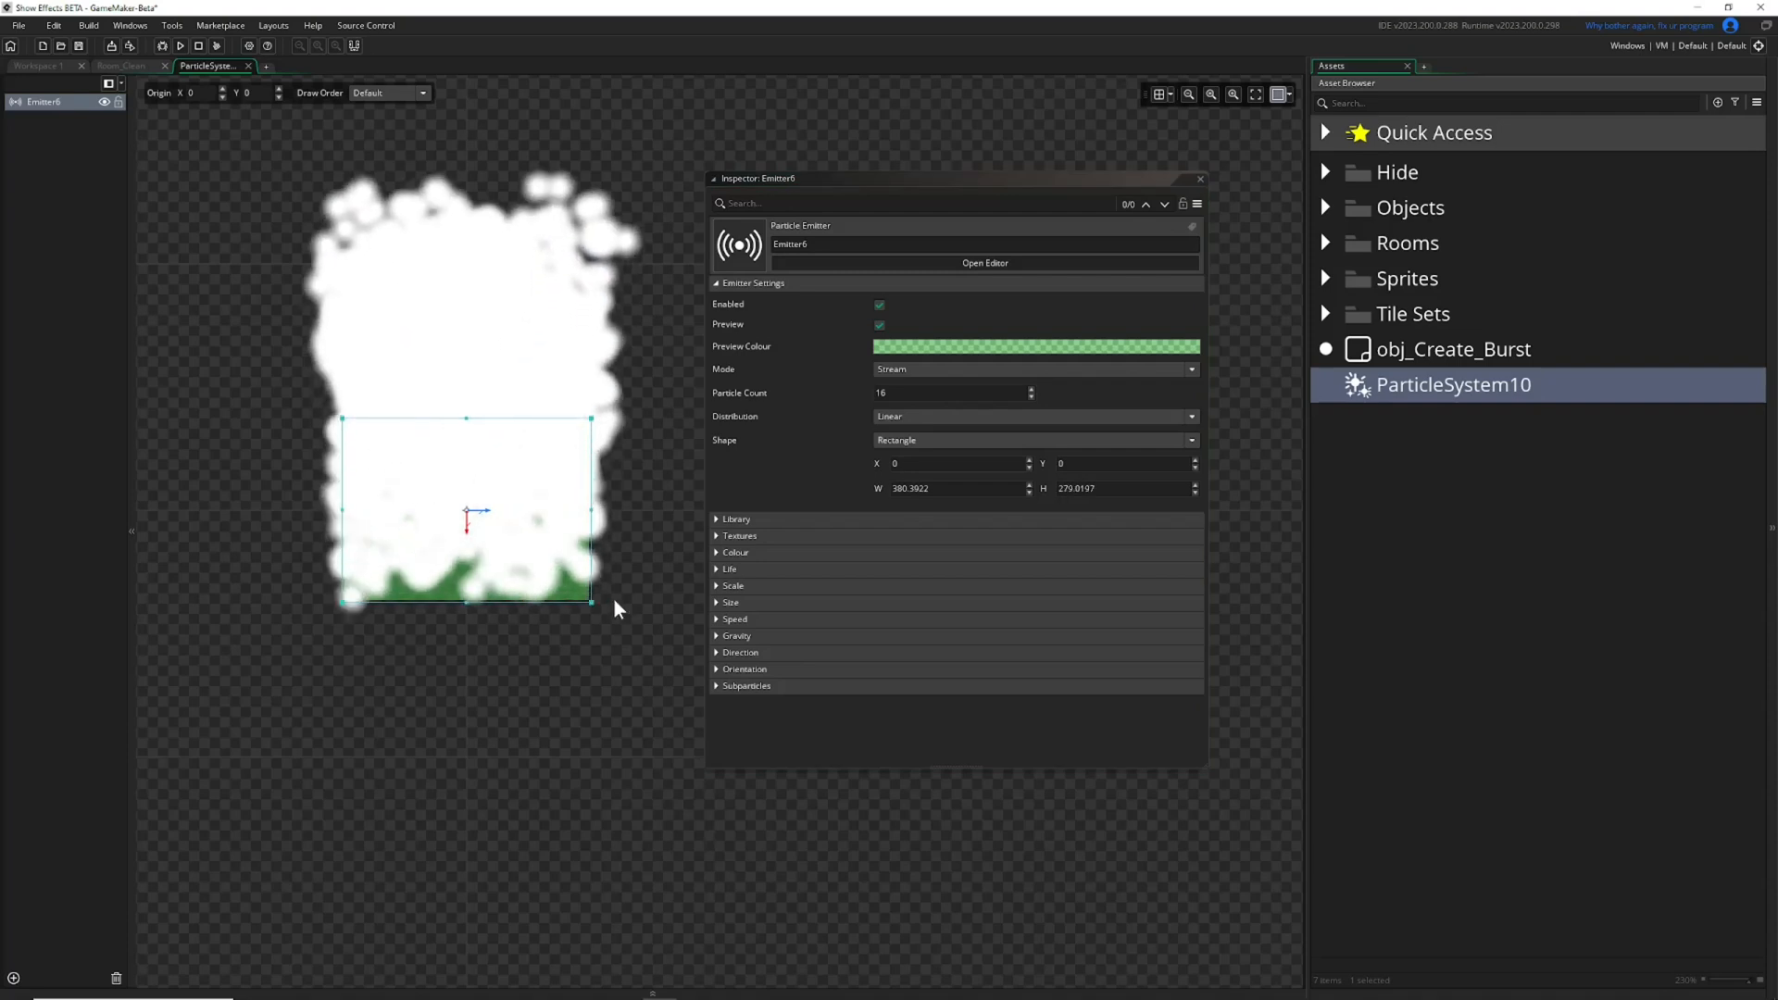
# Set the emitter's particle count to -10.
pyautogui.moveTo(913, 391); pyautogui.dragTo(641, 371)
pyautogui.write('-10')
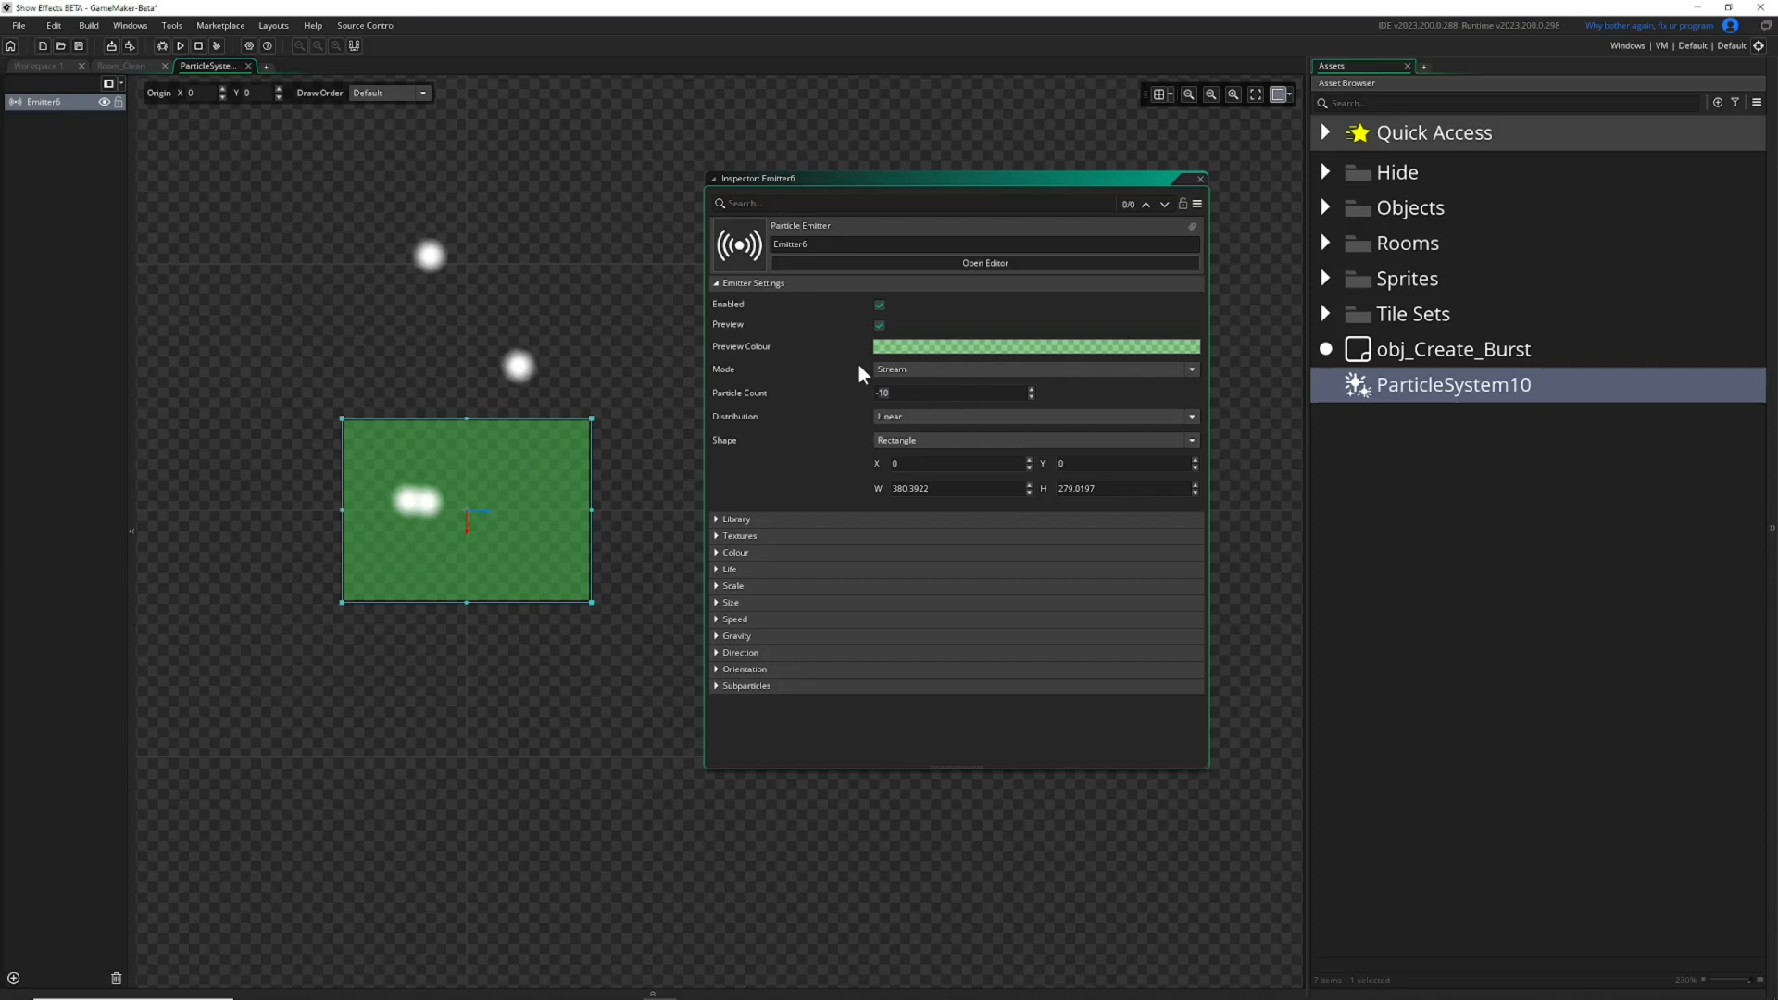
# Try Burst as the emitter mode and return it to Stream.
pyautogui.click(907, 368)
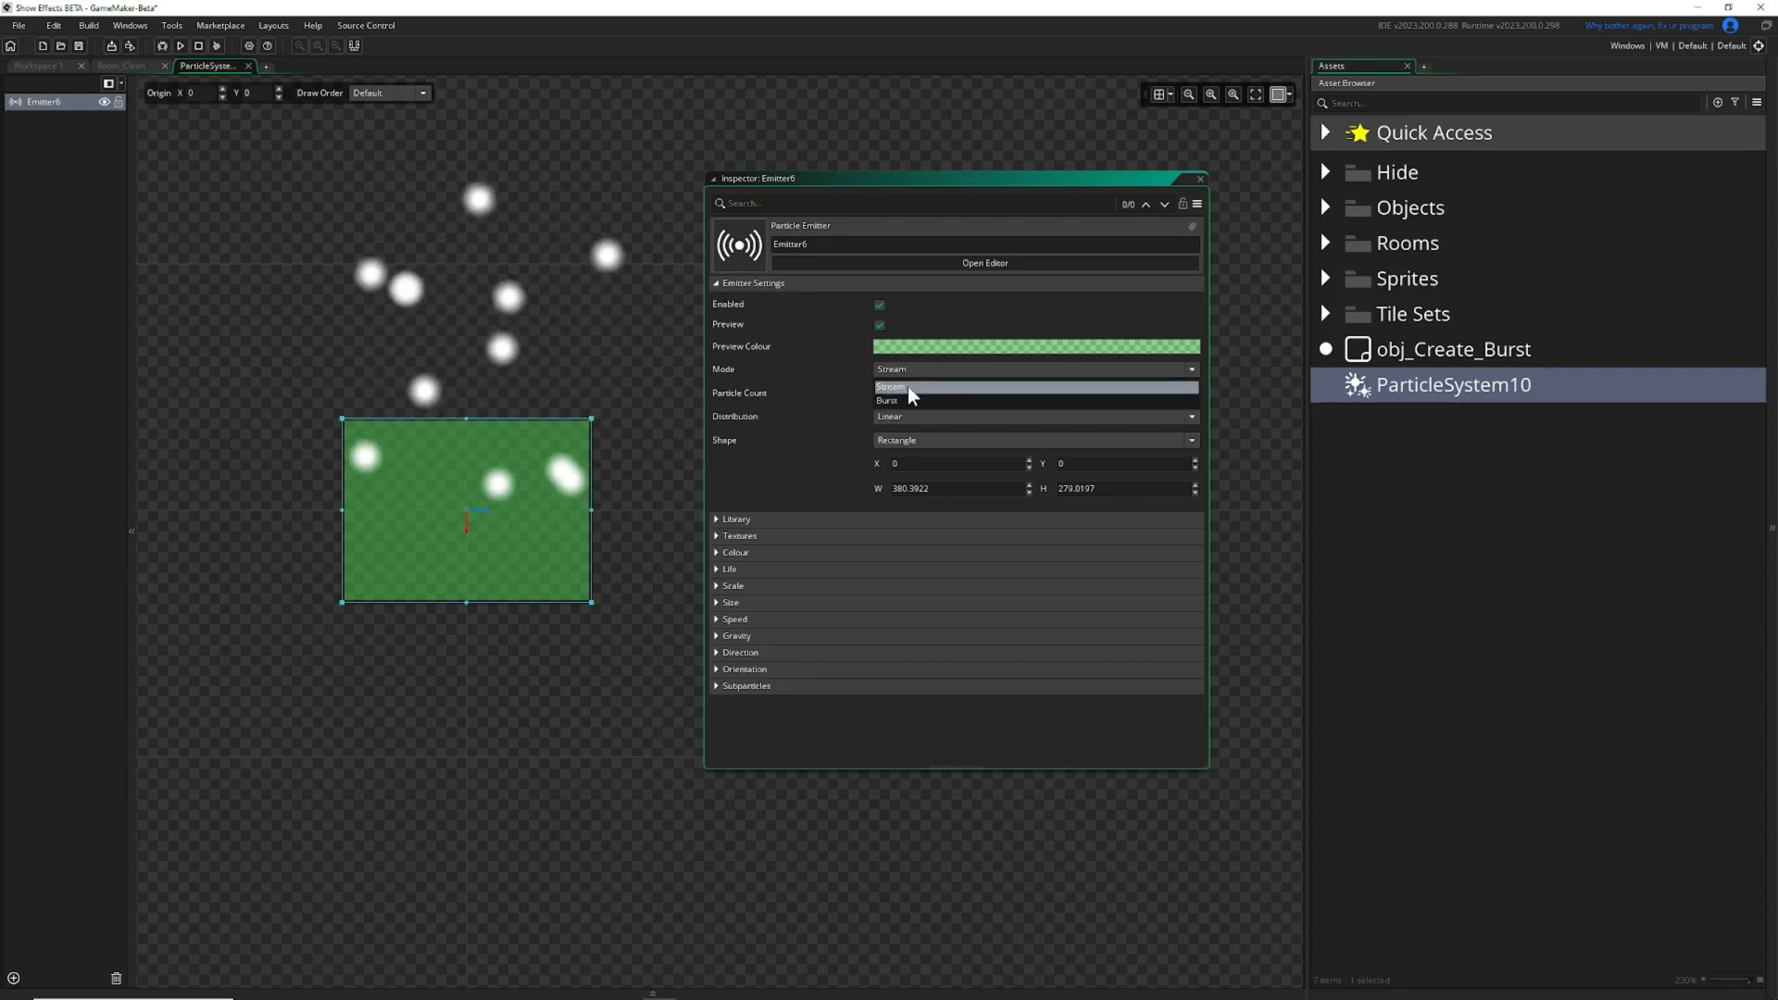
pyautogui.click(909, 399)
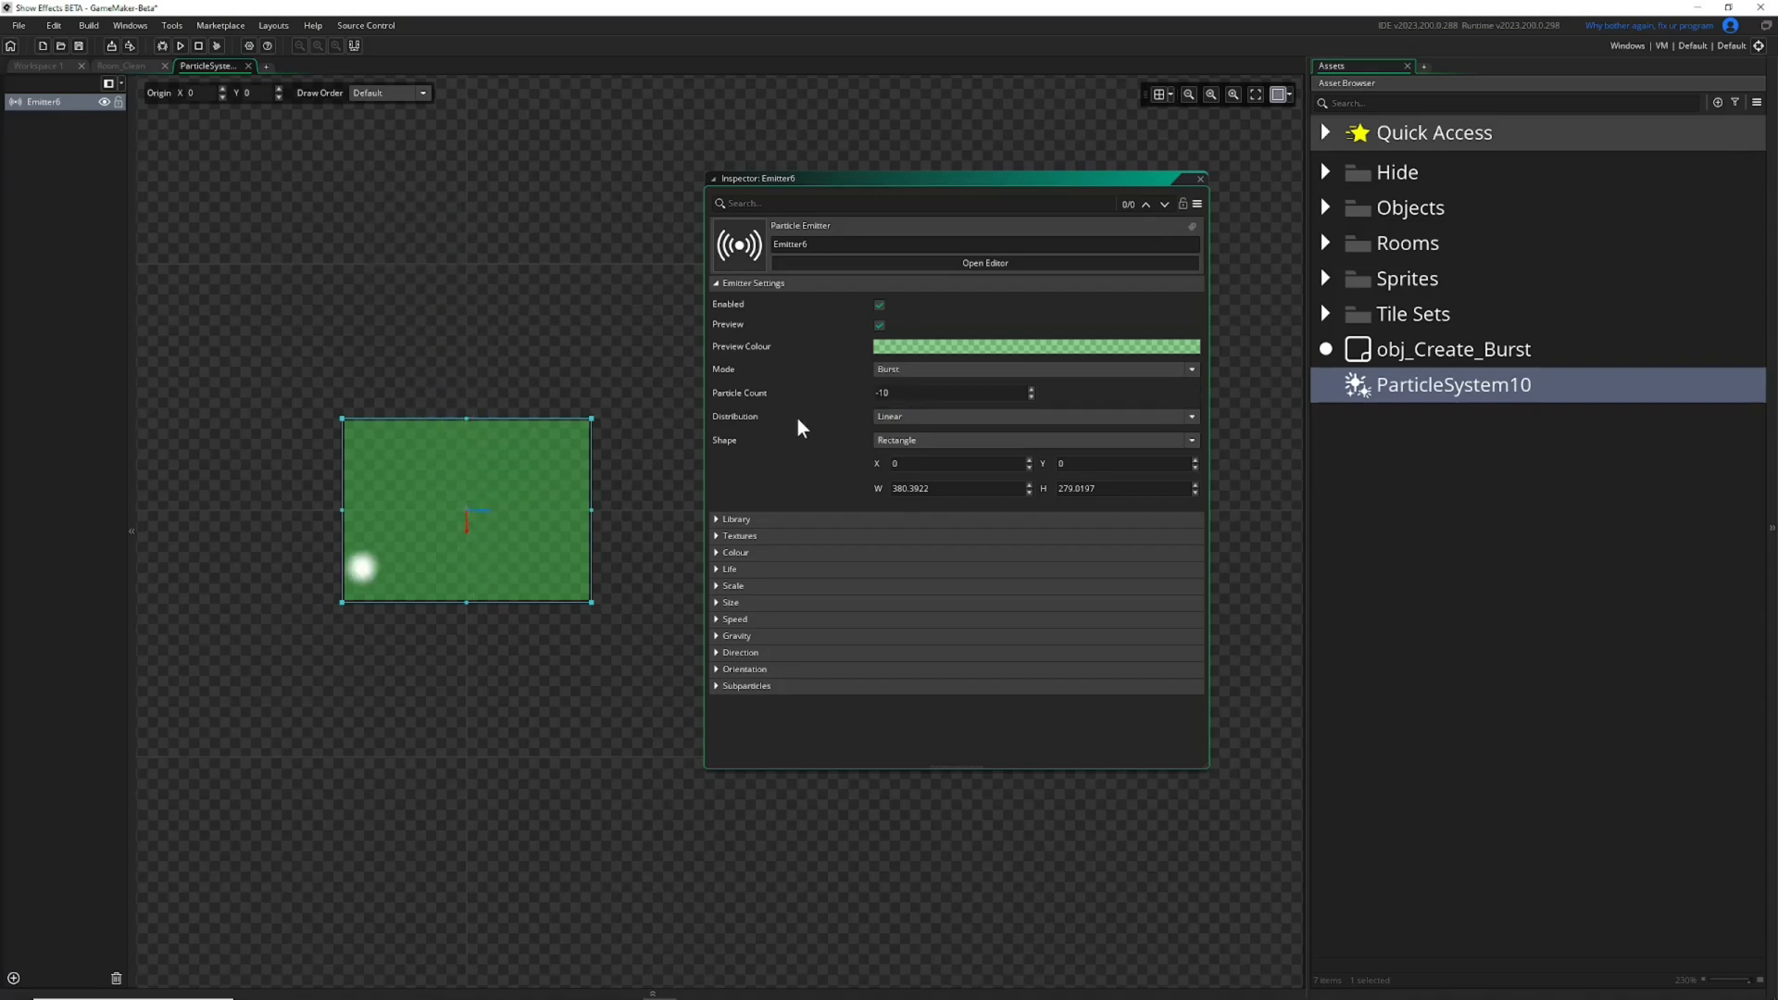
pyautogui.click(915, 370)
pyautogui.click(897, 385)
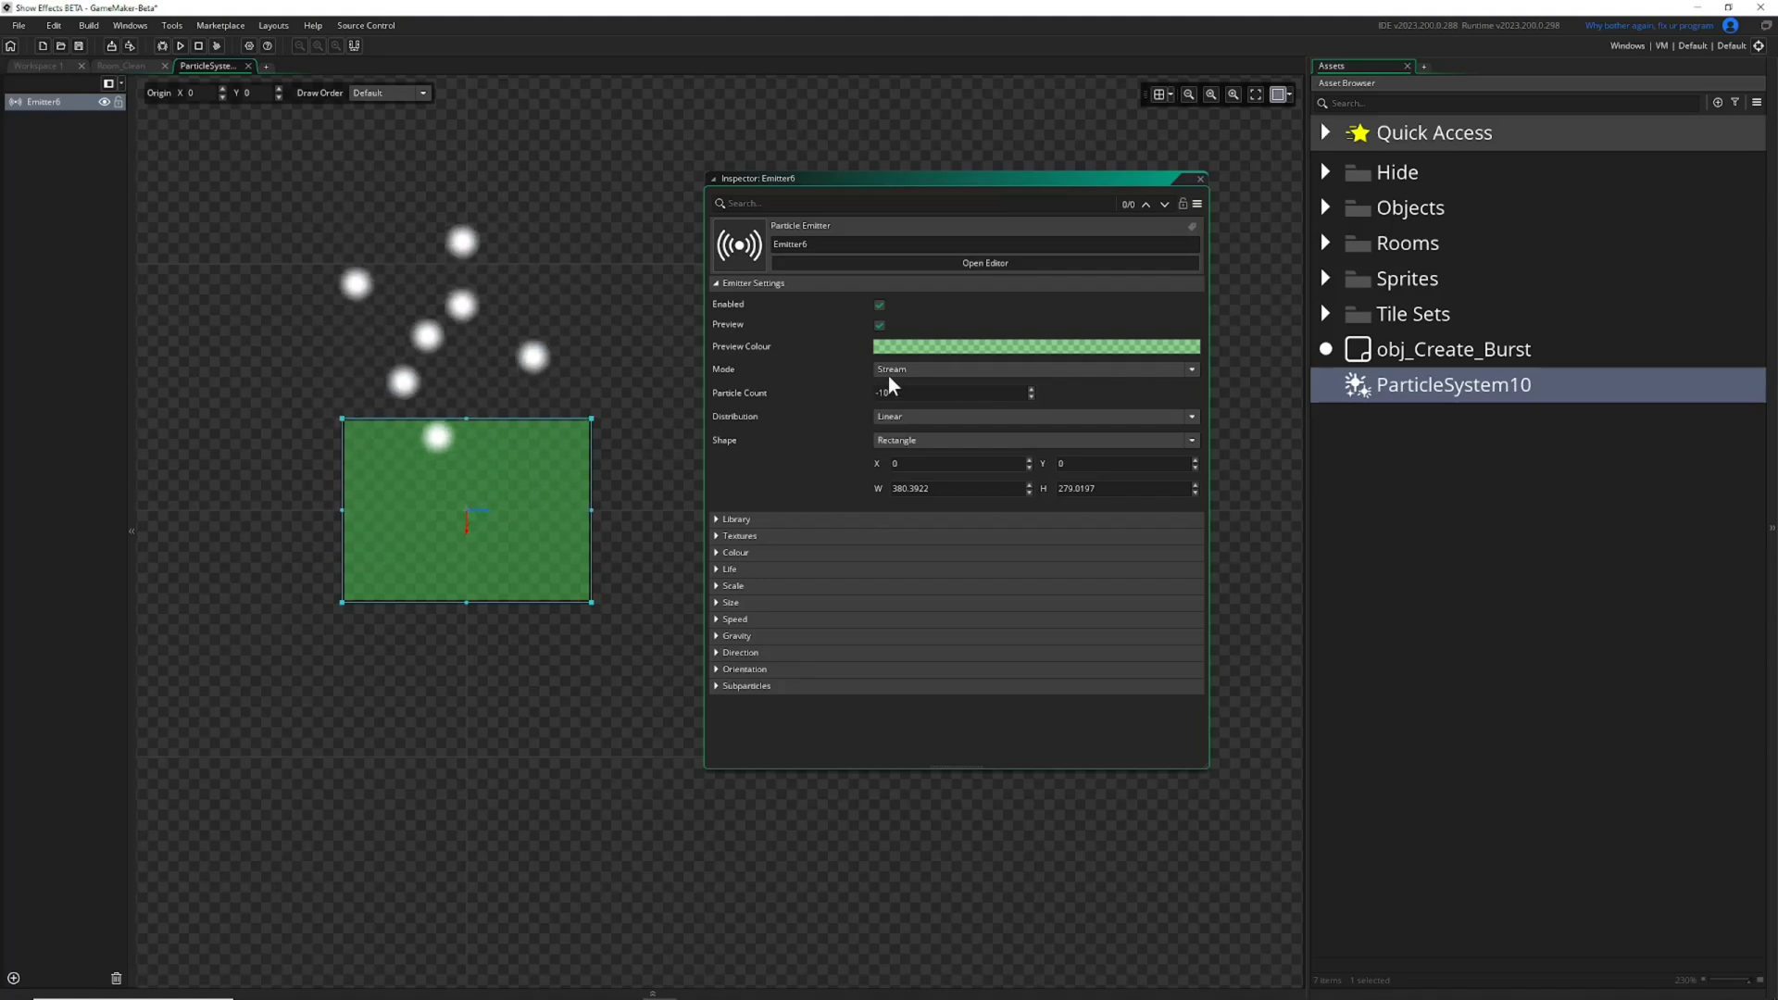
# Toggle Emitter6's Preview and Enabled options off and back on.
pyautogui.click(881, 307)
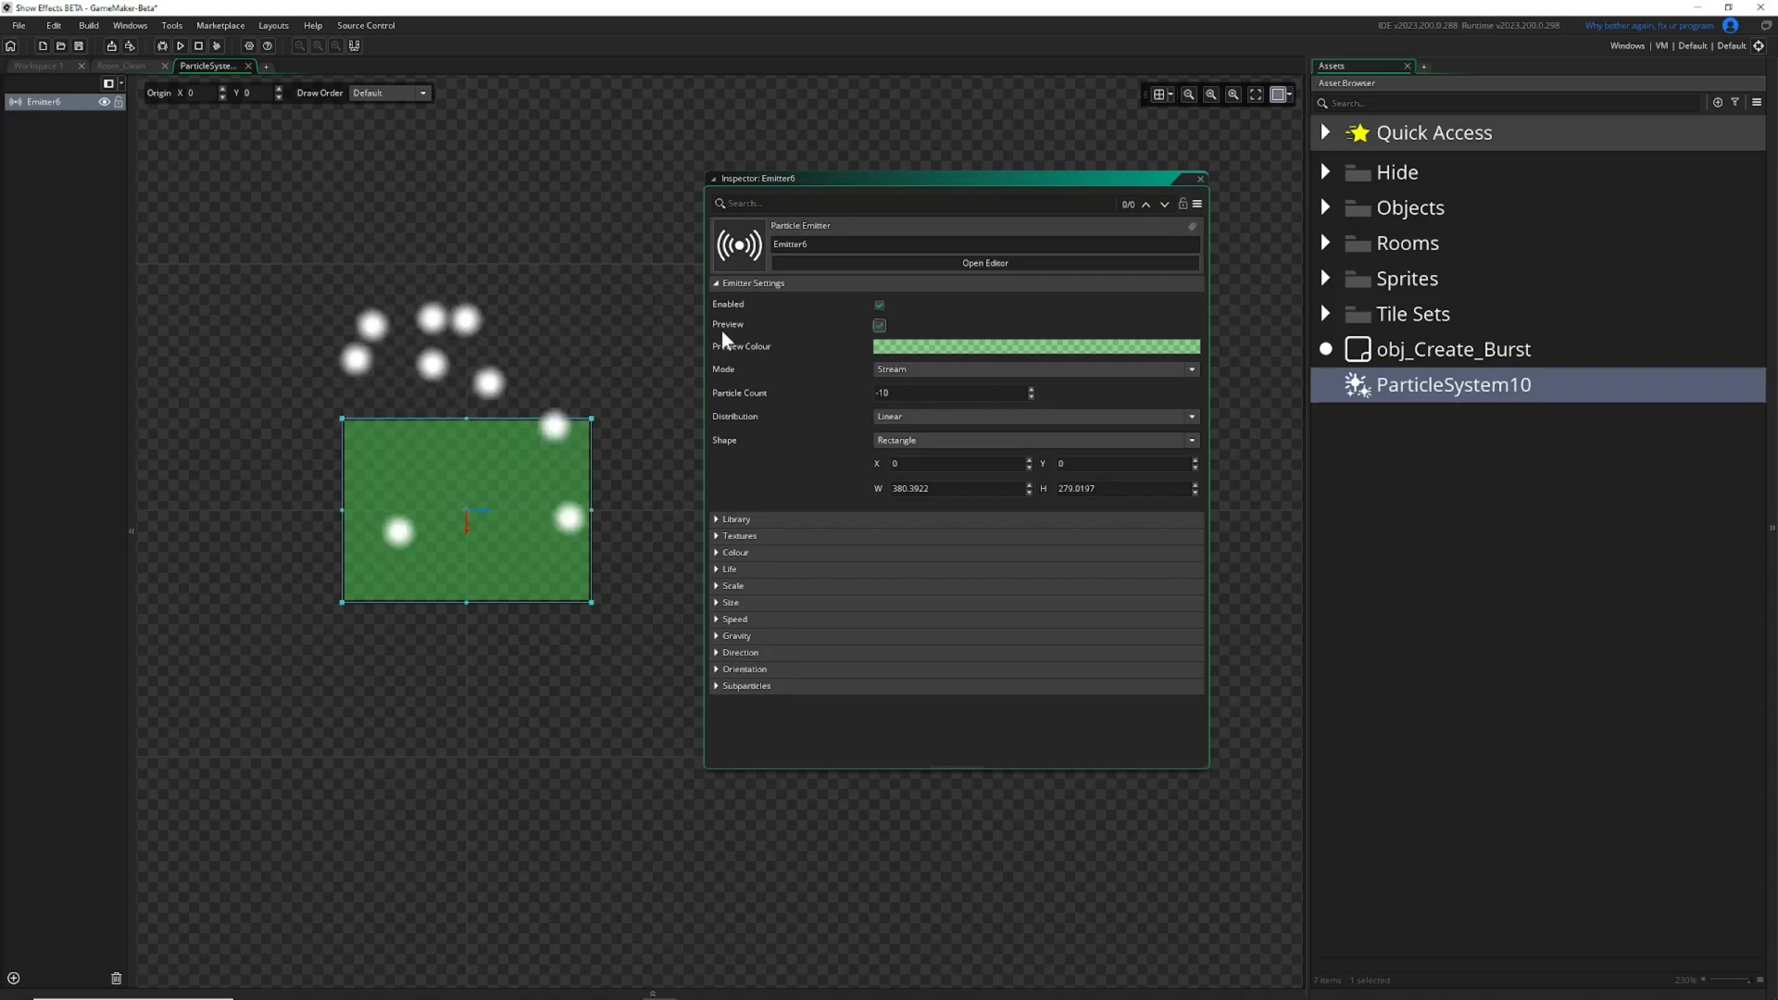
pyautogui.click(880, 325)
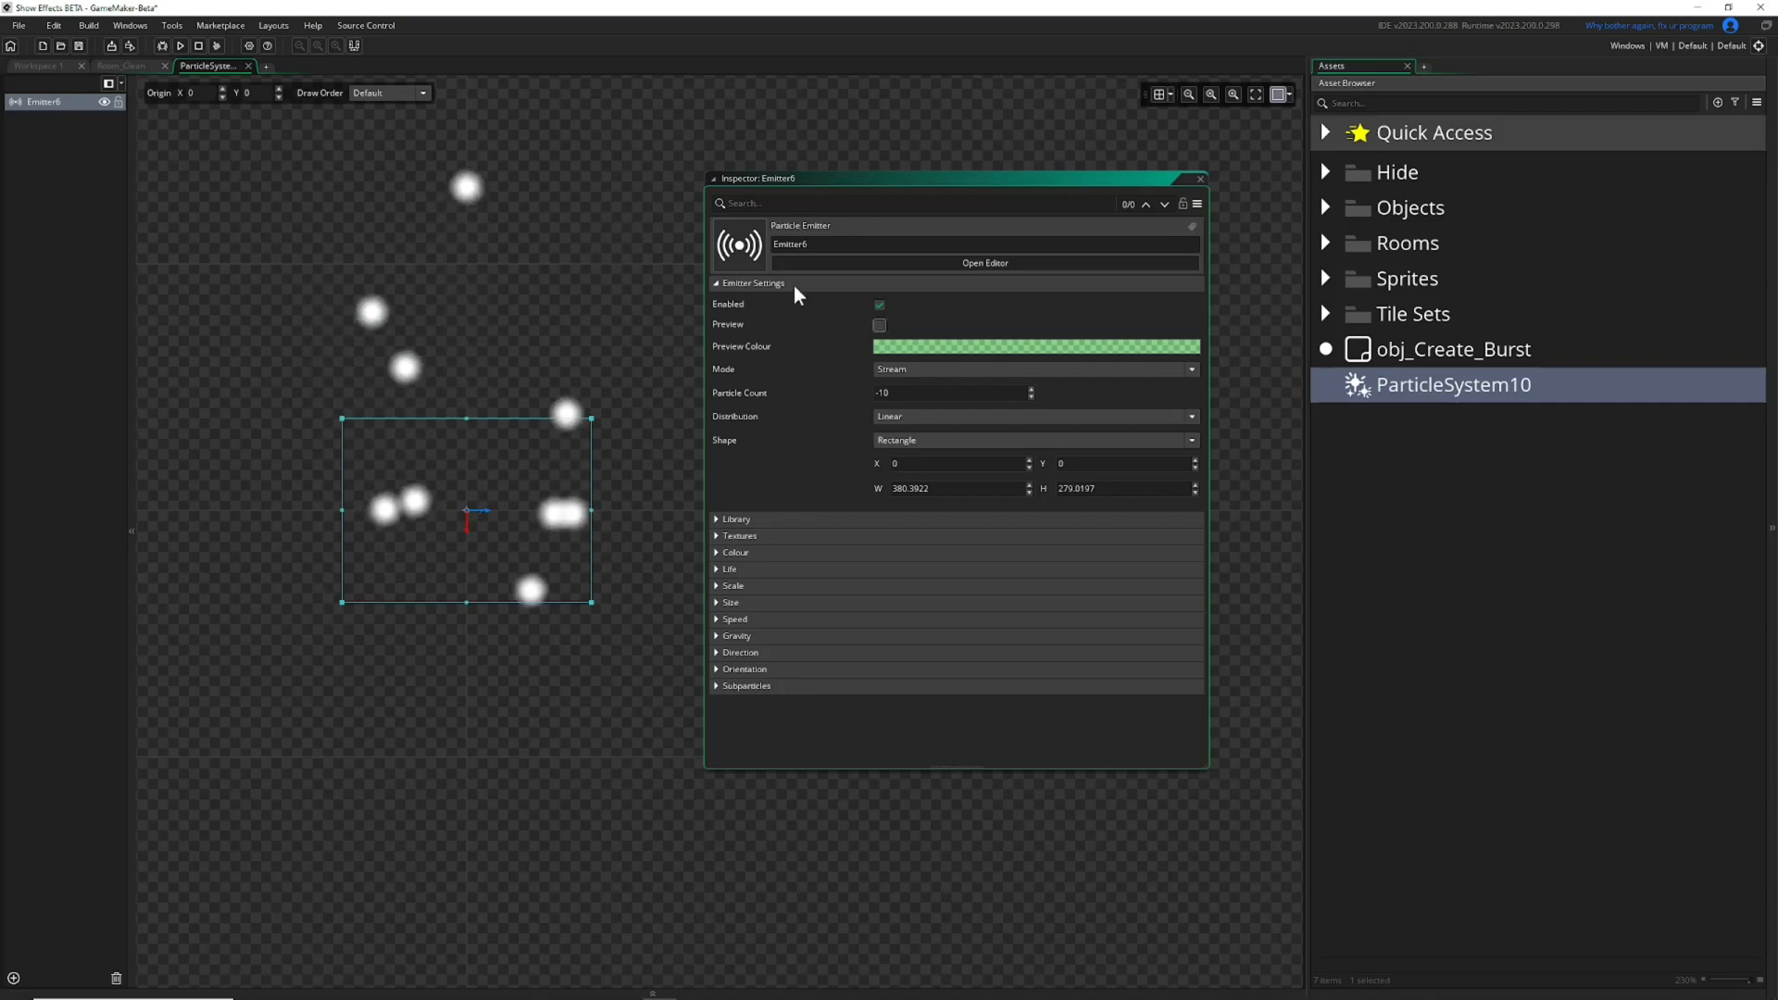
pyautogui.click(880, 325)
pyautogui.click(880, 326)
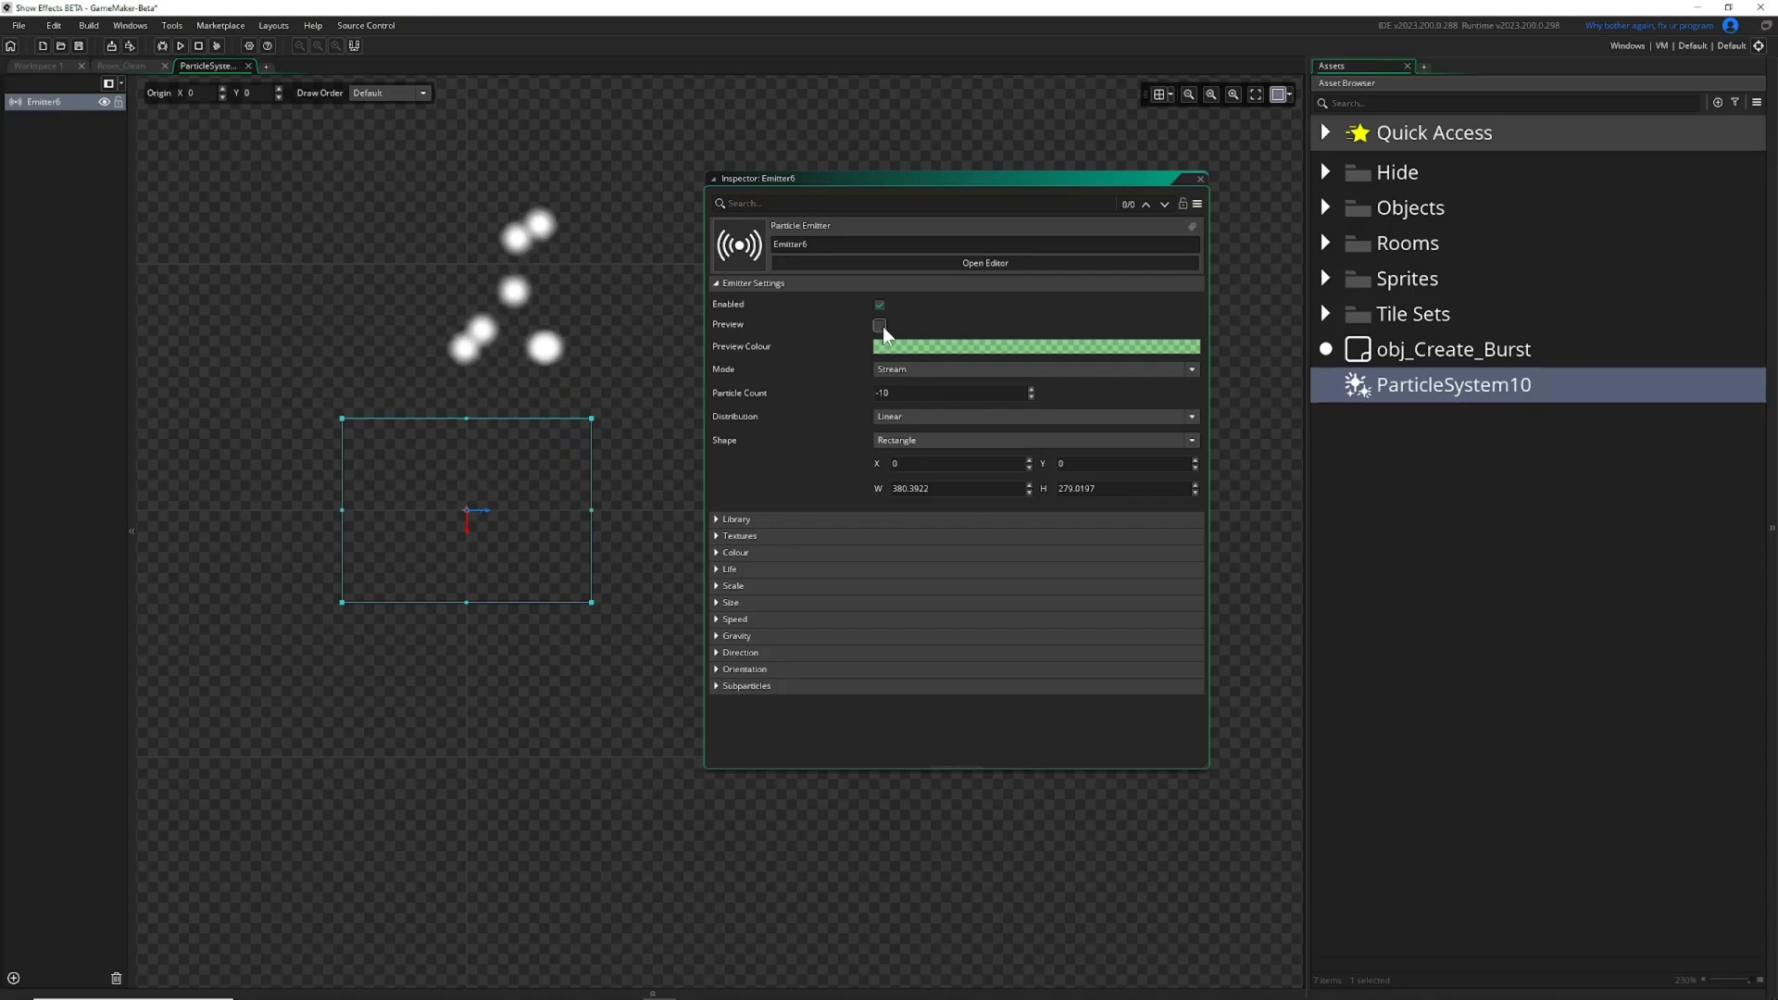
pyautogui.click(880, 326)
pyautogui.click(880, 306)
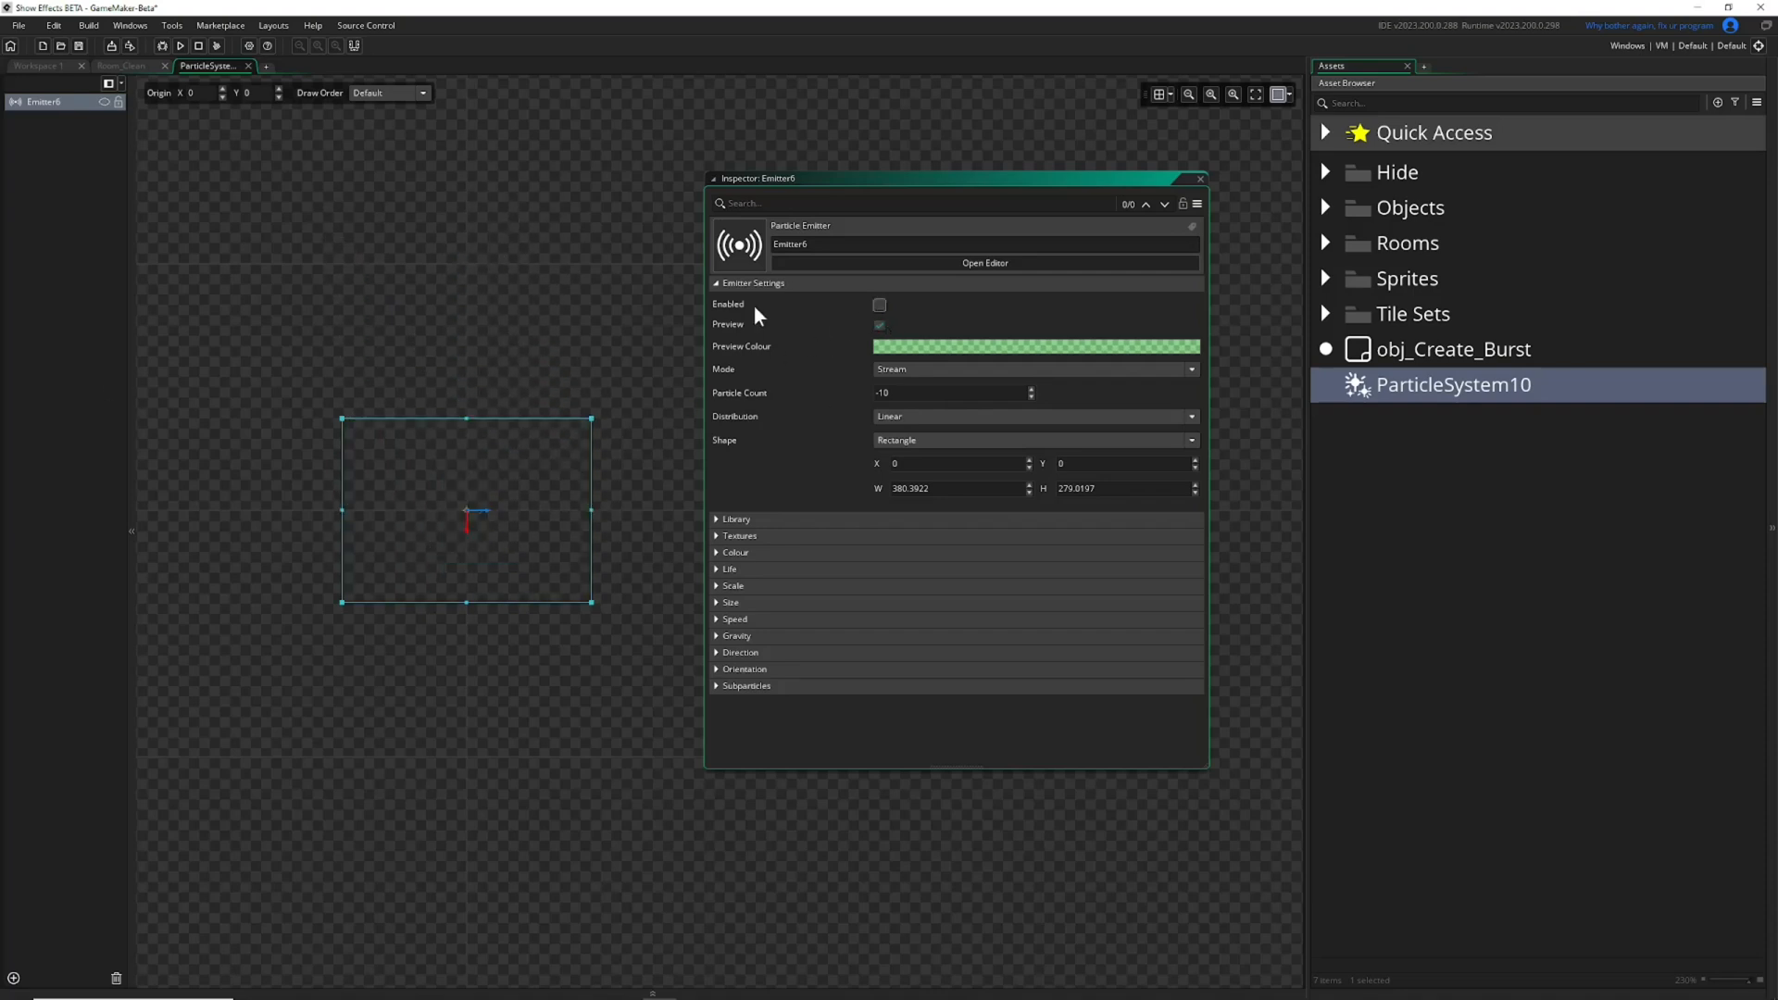
pyautogui.click(879, 306)
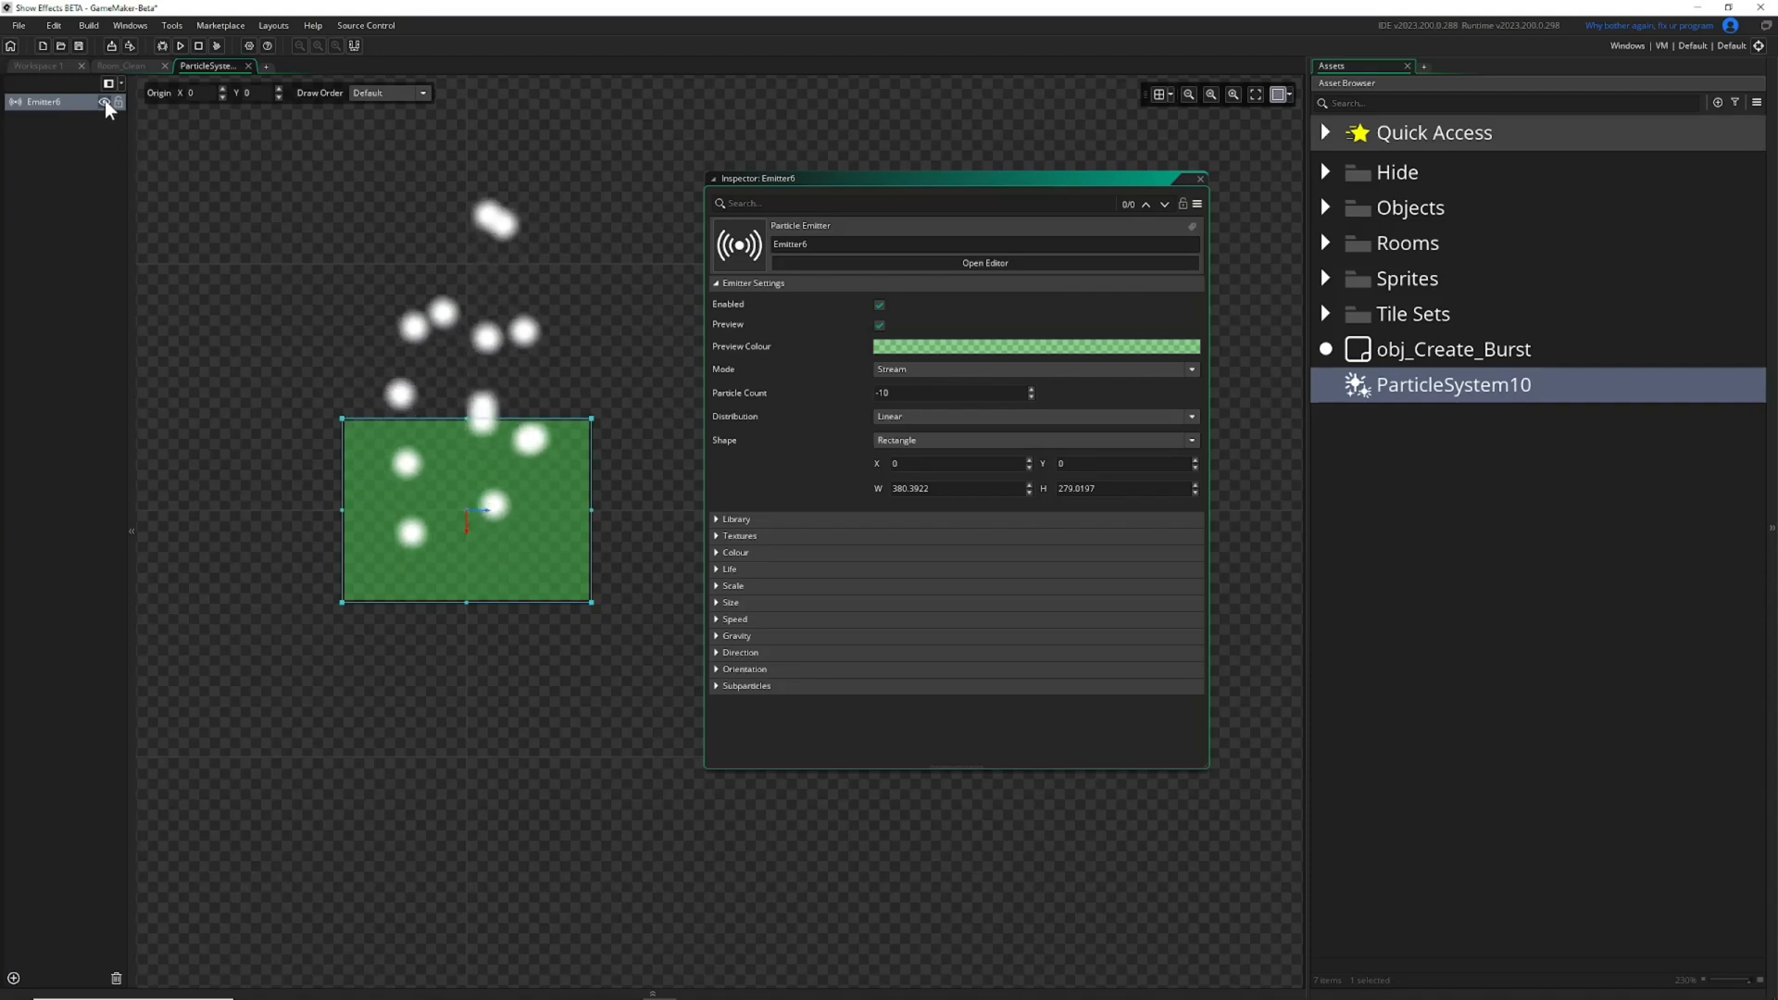
# Toggle Emitter6 off and back on using its emitter-list visibility and its Enabled option.
pyautogui.click(105, 102)
pyautogui.click(105, 101)
pyautogui.click(880, 304)
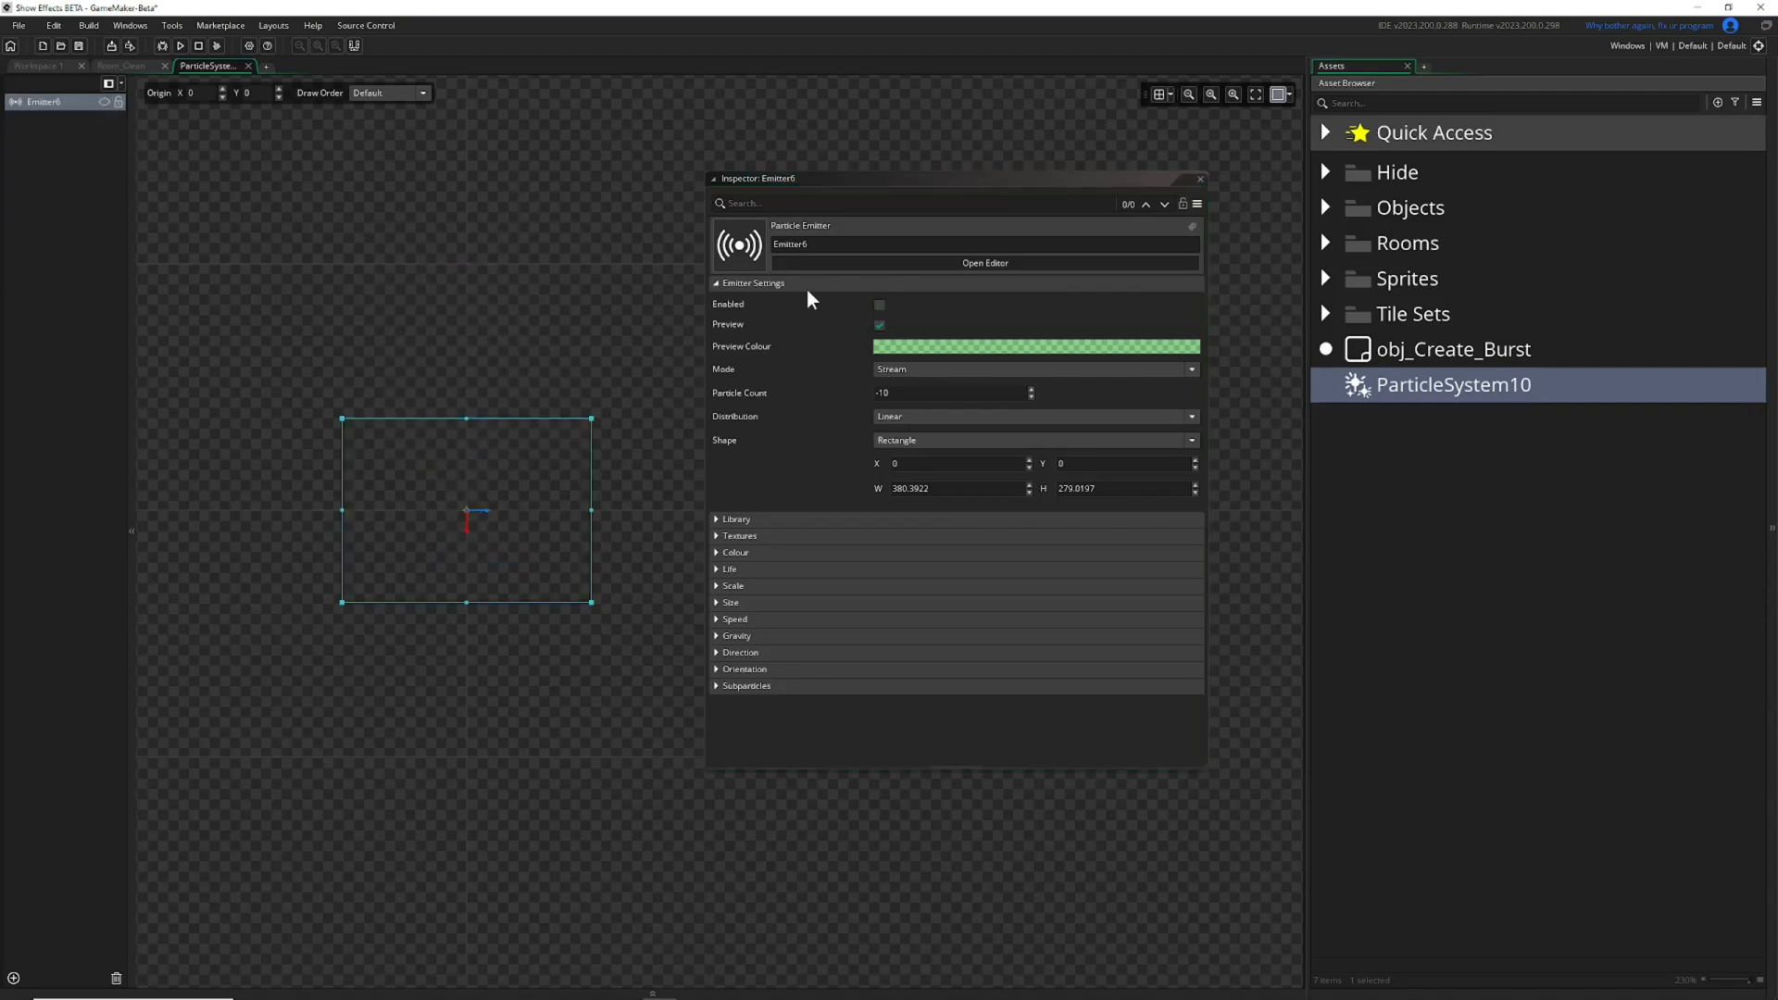
pyautogui.click(108, 102)
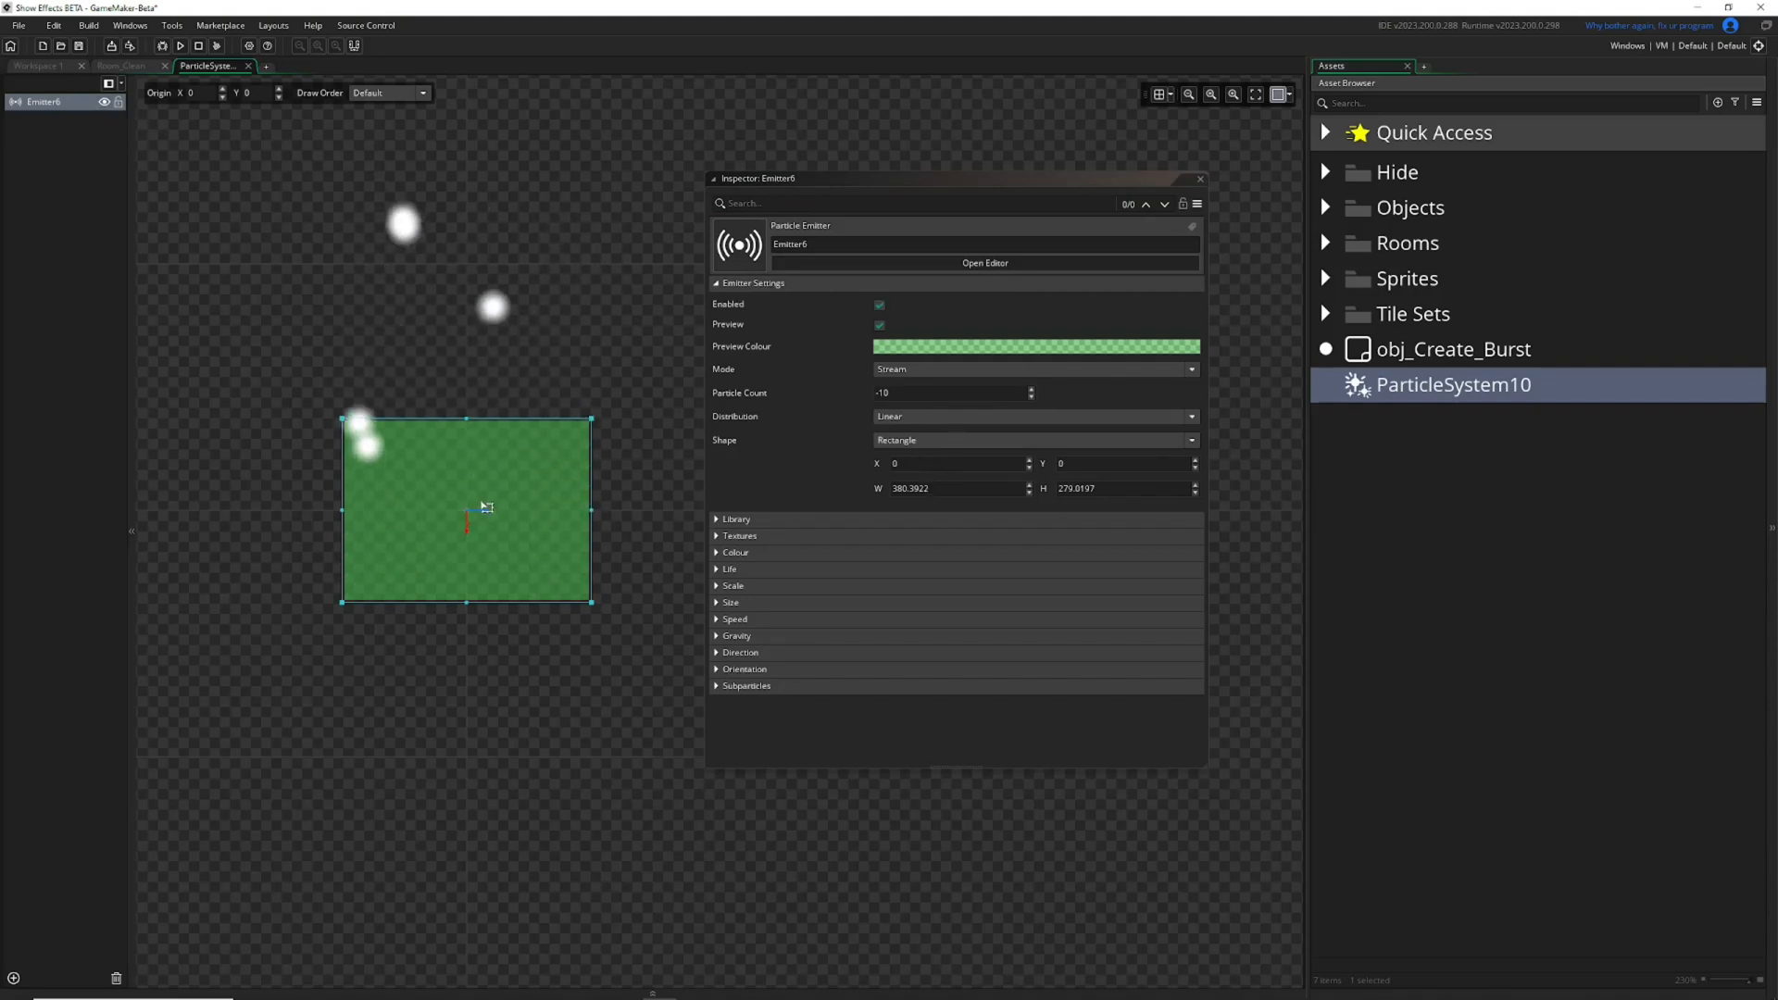
# Review Emitter6's distribution options and set the distribution to Gaussian.
pyautogui.click(908, 466)
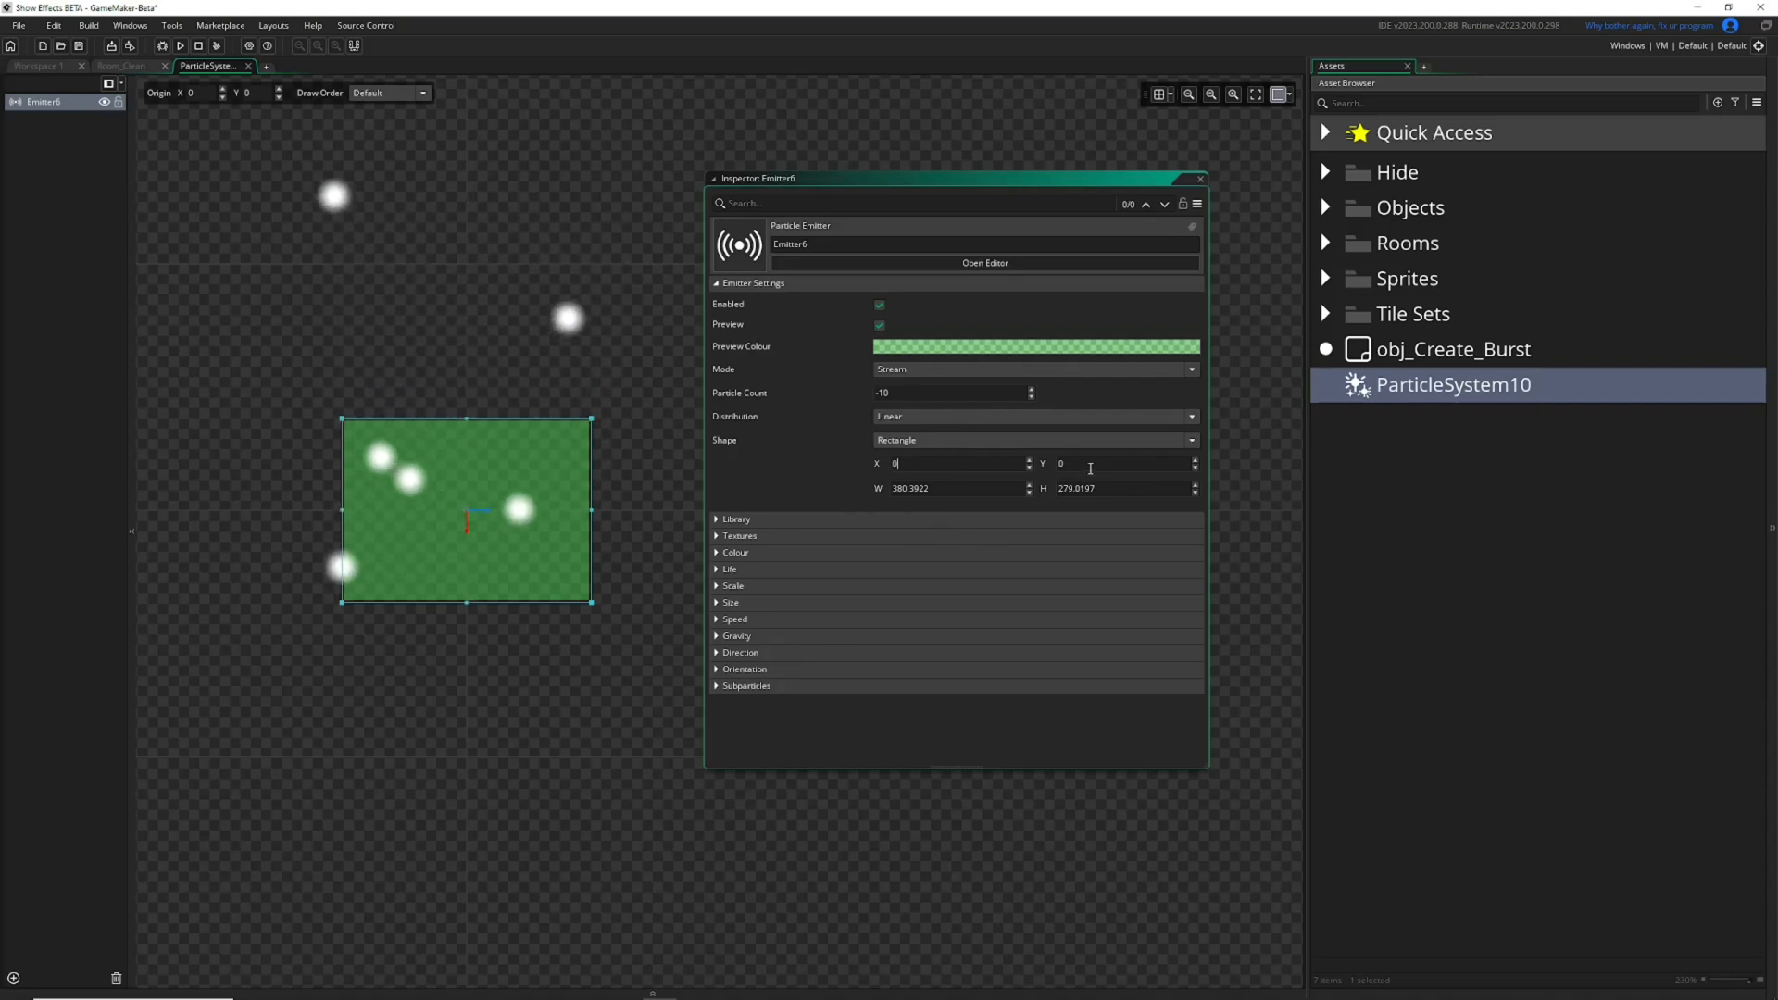
pyautogui.click(909, 415)
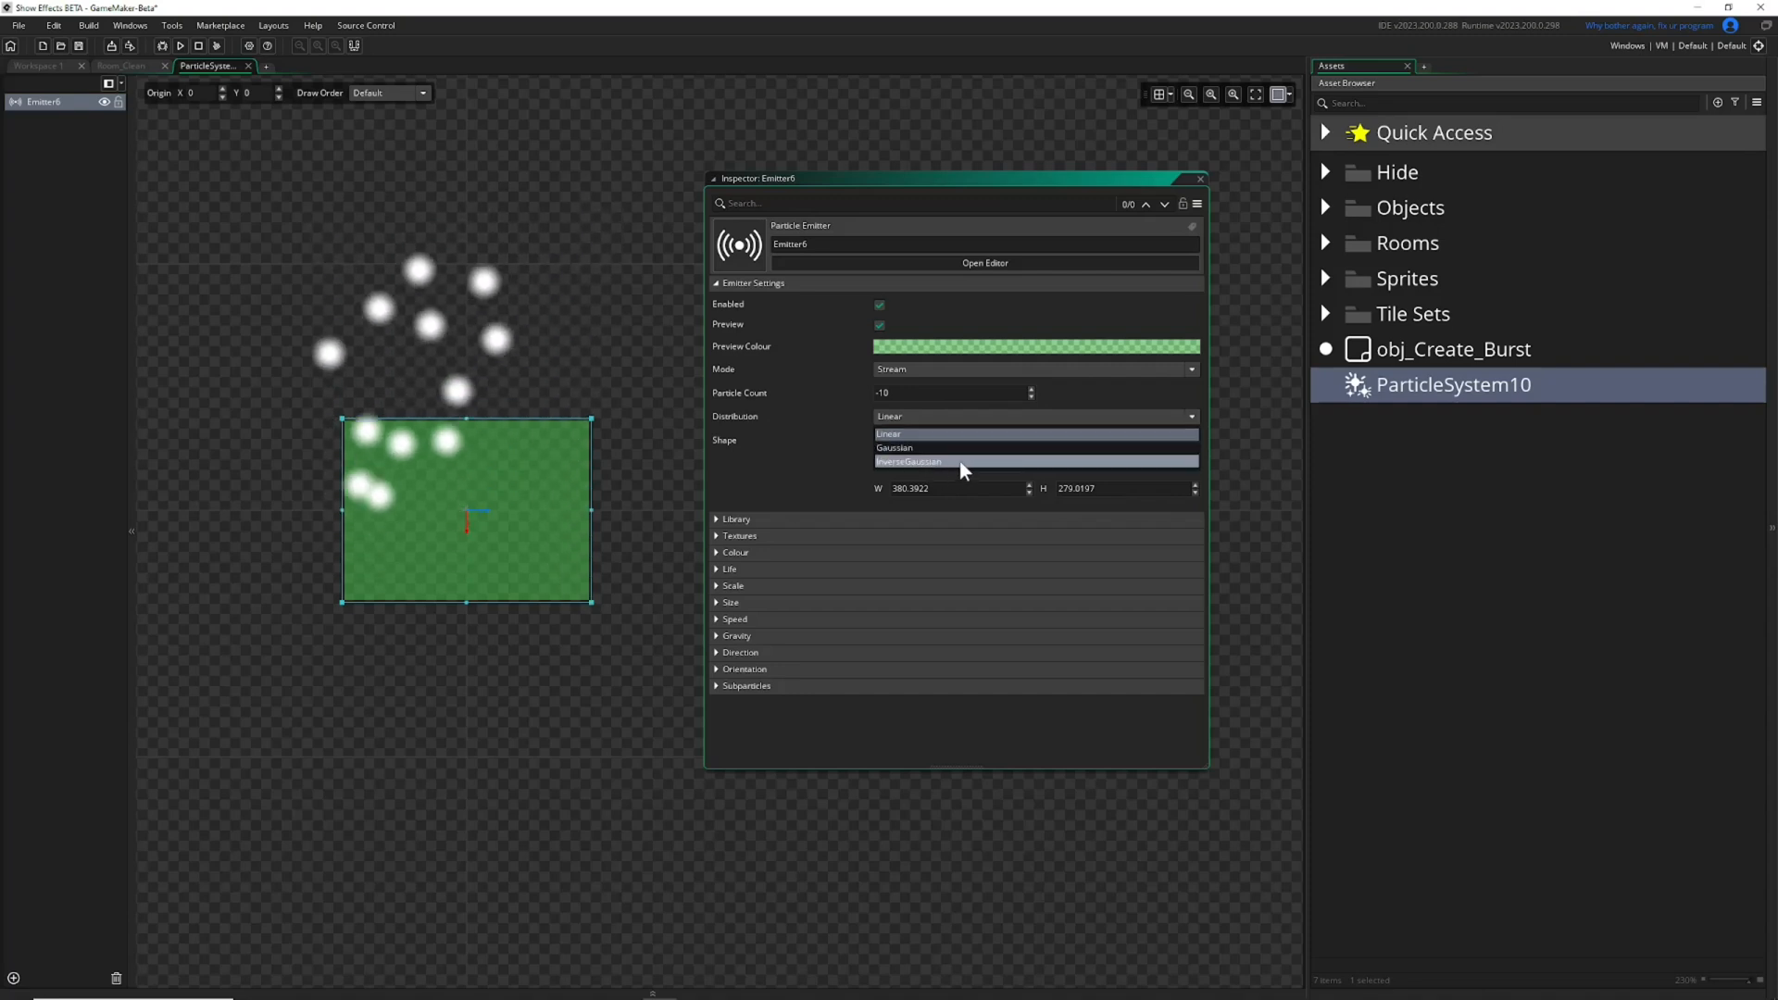
pyautogui.click(918, 434)
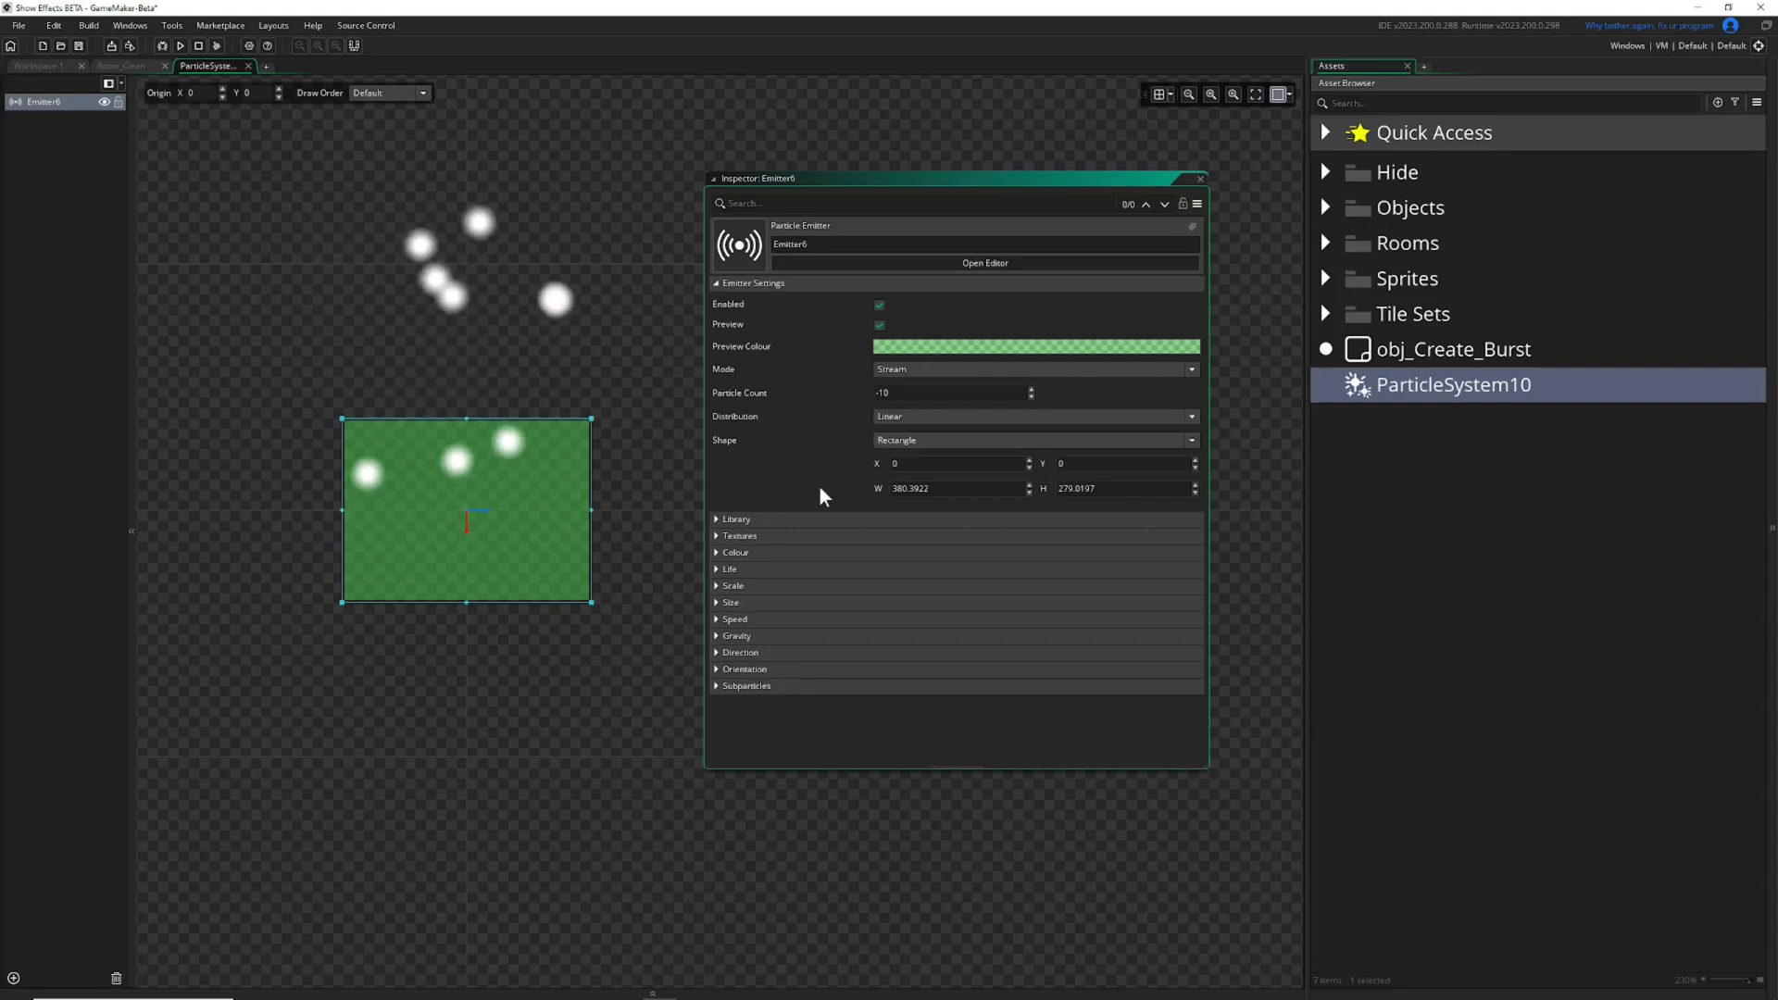
pyautogui.click(902, 418)
pyautogui.click(908, 448)
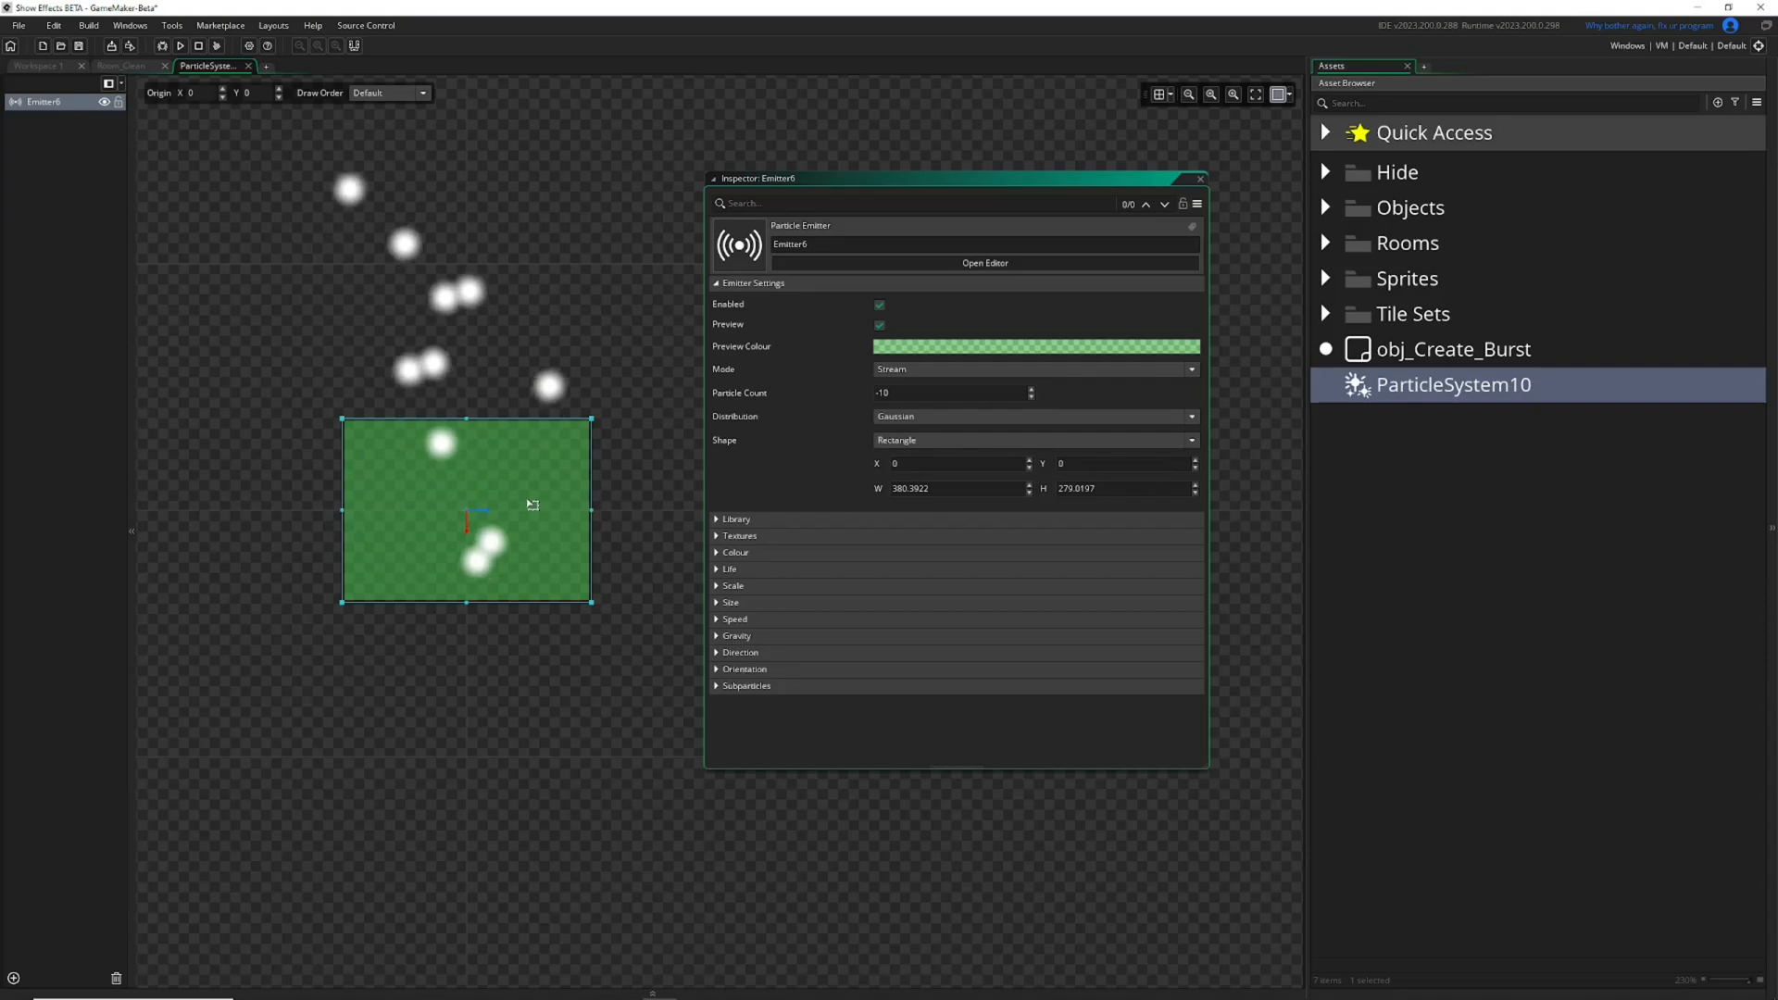
# Enlarge the emitter region to about 1073 by 855 and set the particle count to 20.
pyautogui.moveTo(592, 603); pyautogui.dragTo(818, 792)
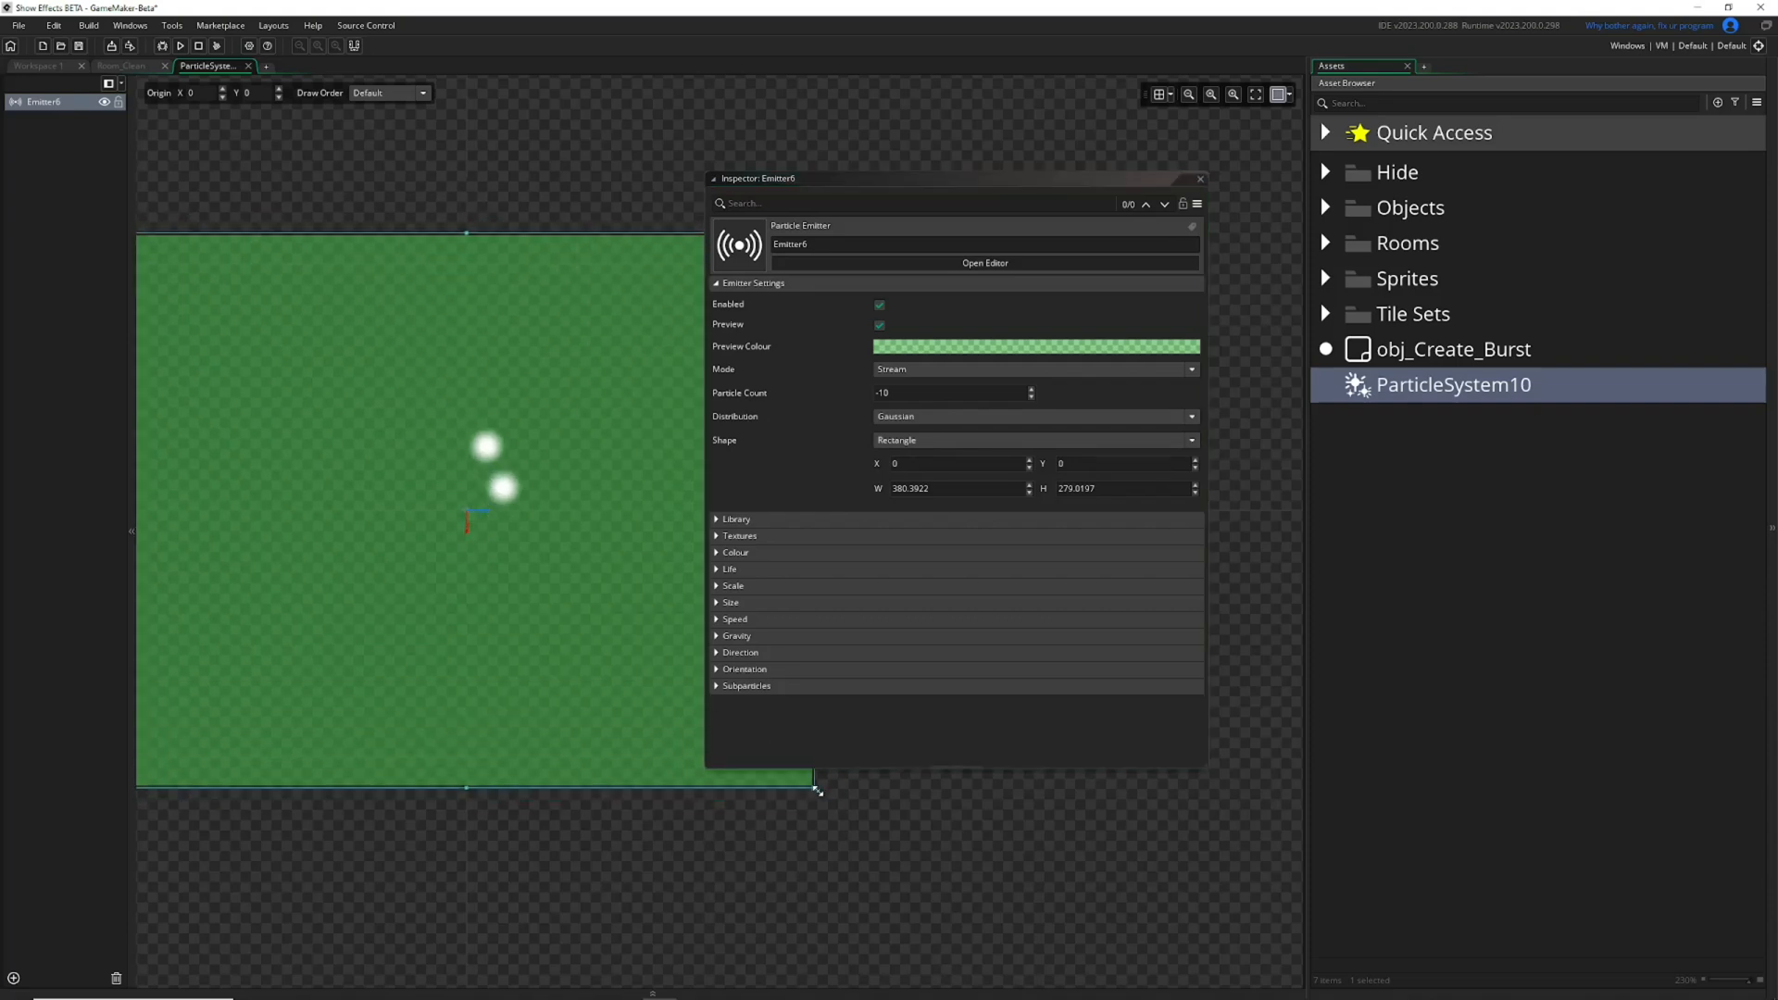
pyautogui.scroll(-2, 393, 547)
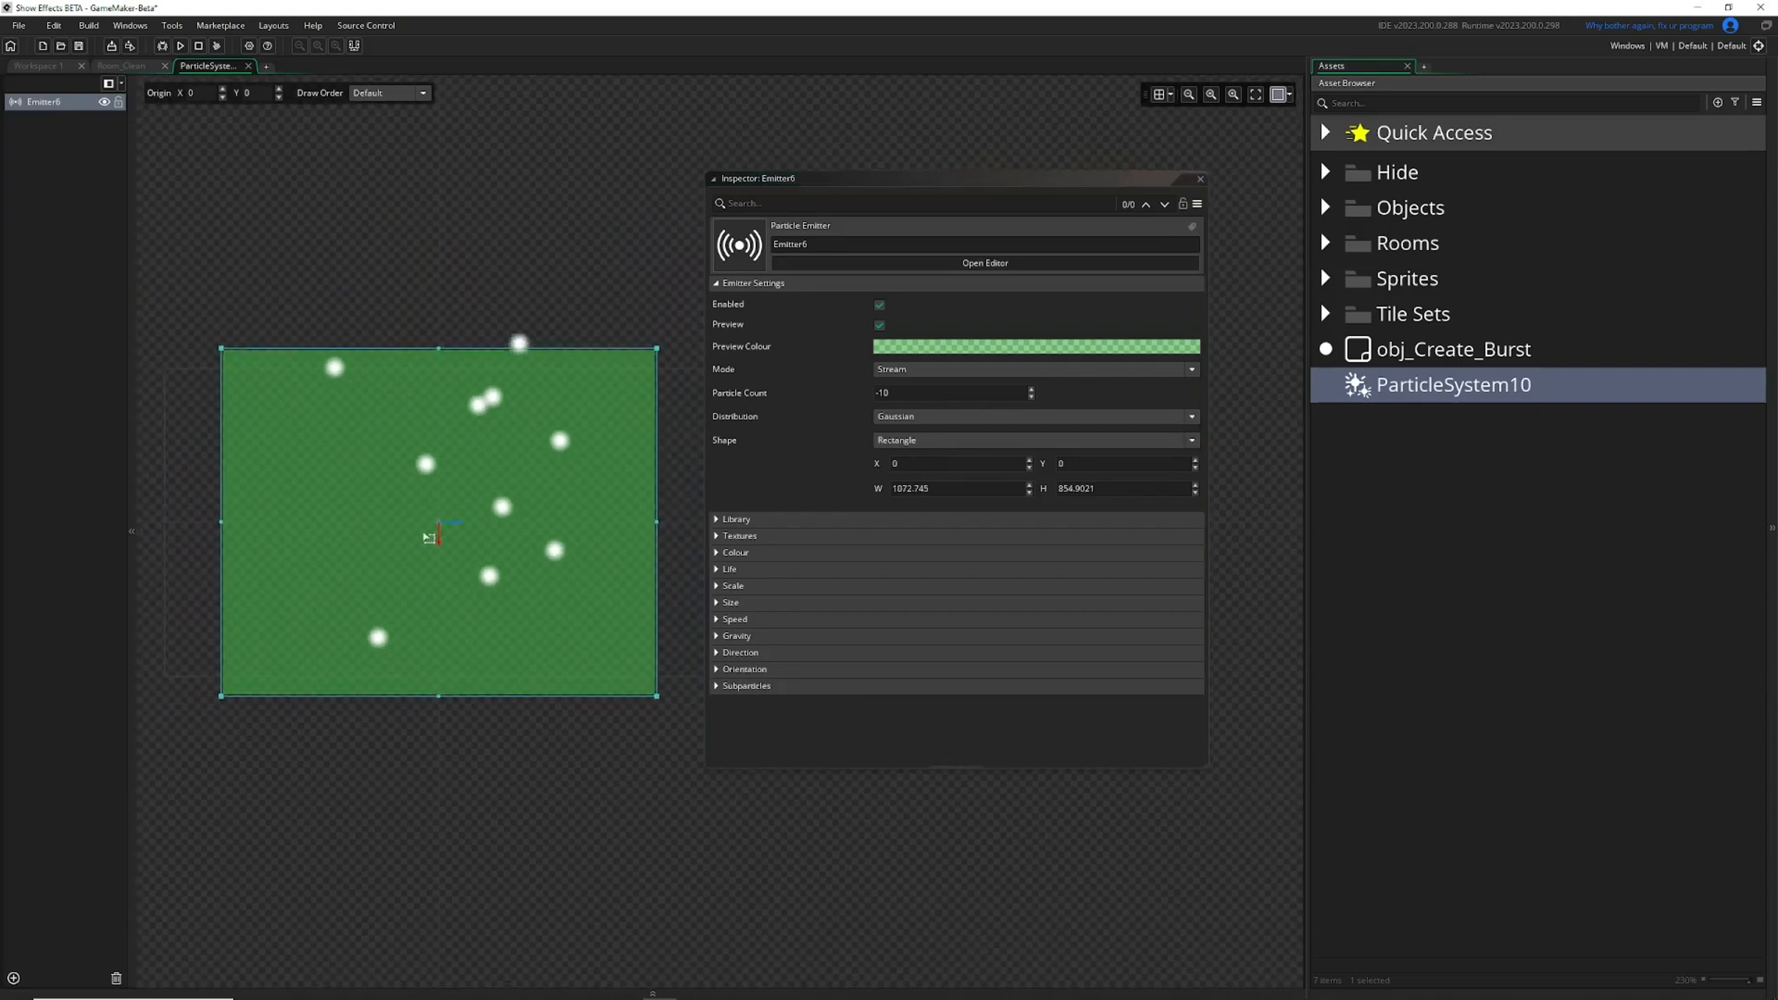
pyautogui.moveTo(903, 390); pyautogui.dragTo(699, 380)
pyautogui.write('20')
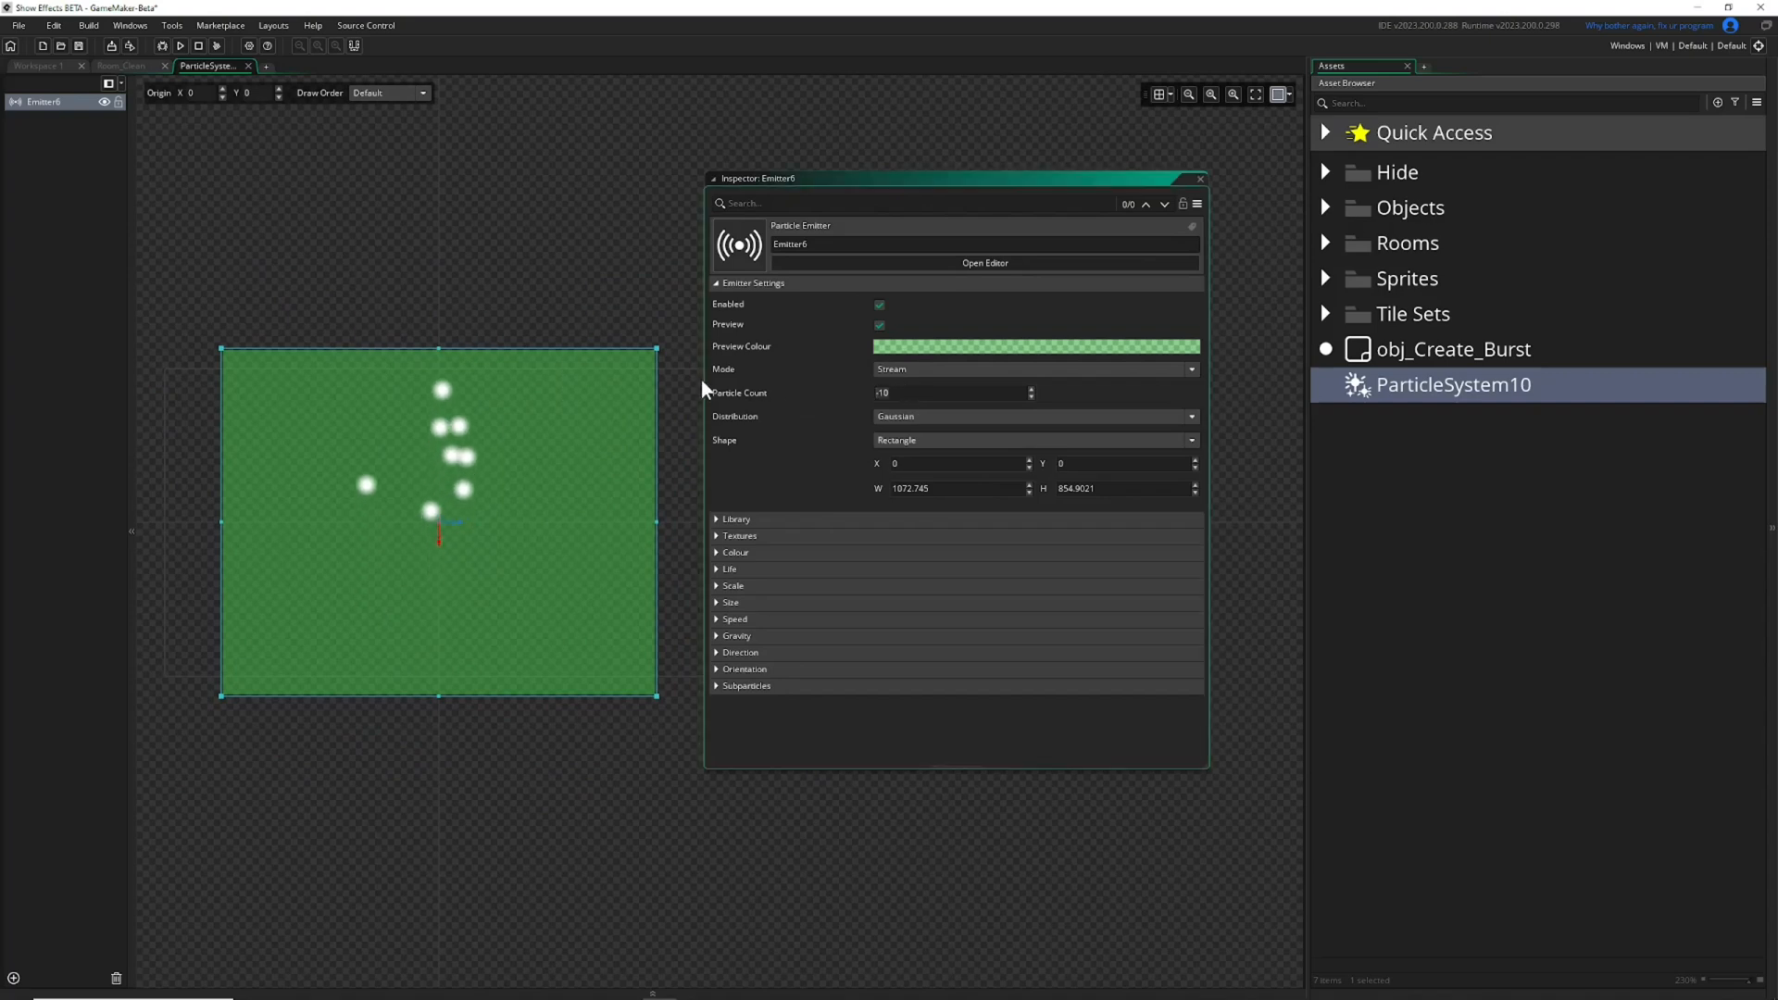
pyautogui.press('Return')
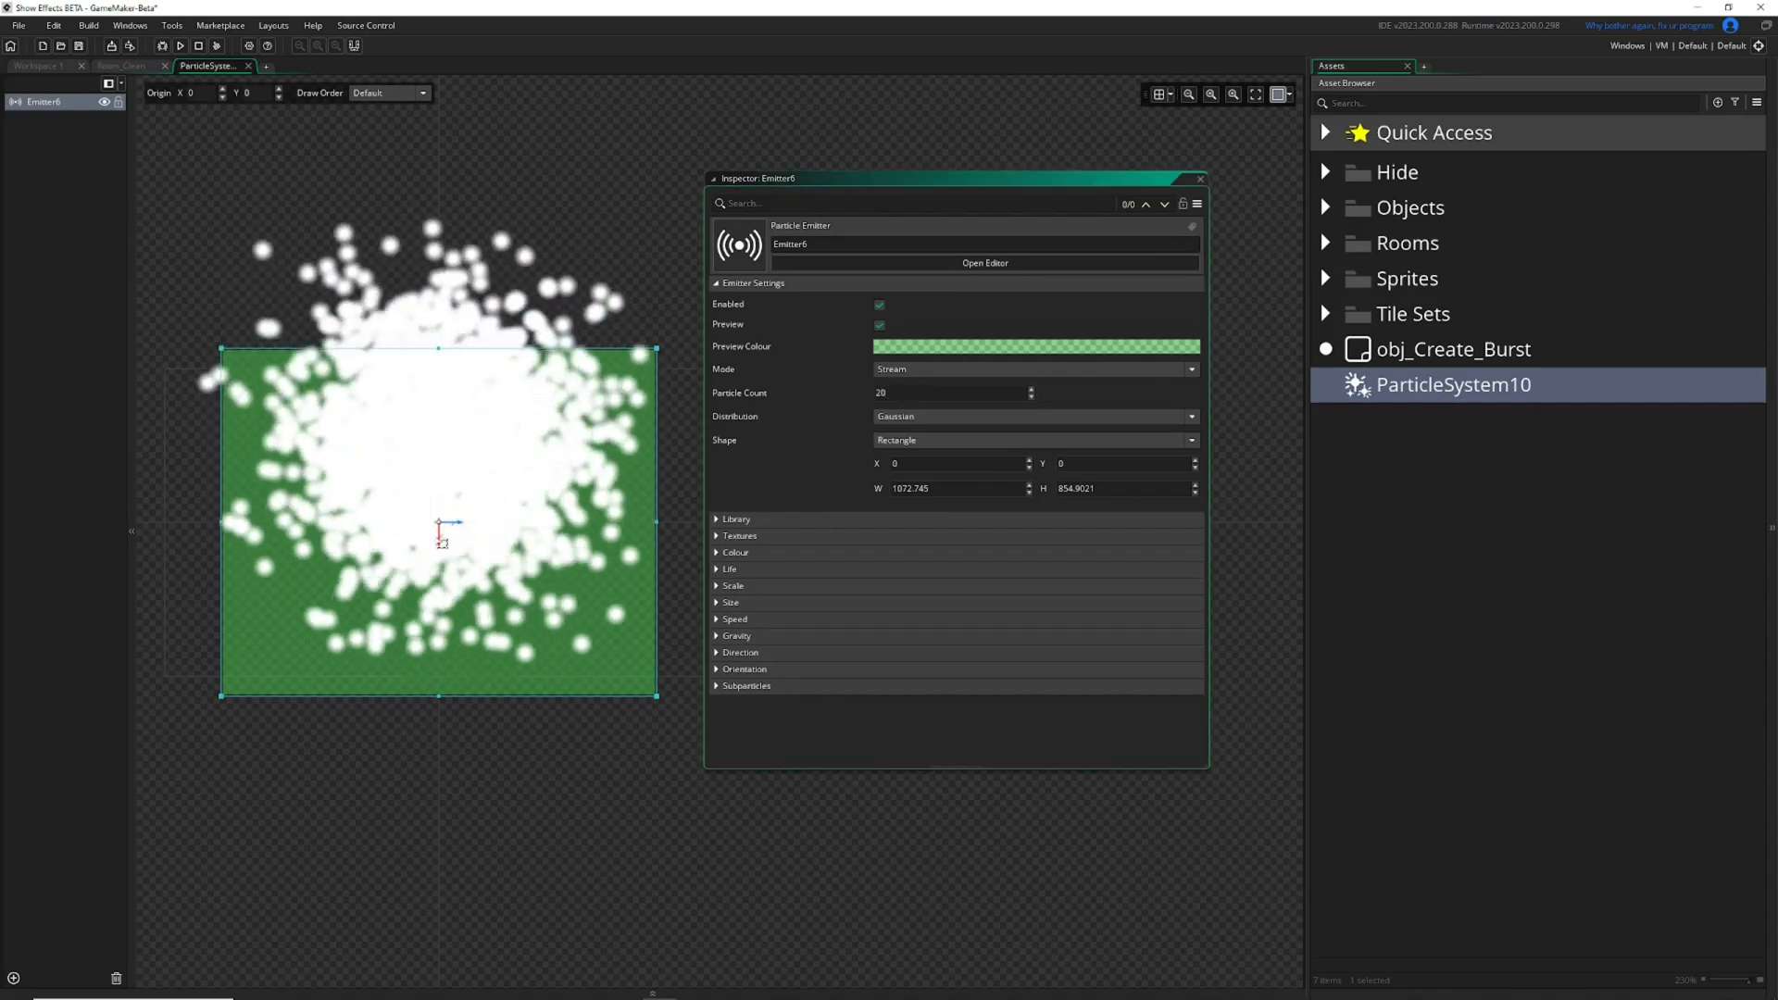
# Try the InverseGaussian distribution and return the emitter to Linear.
pyautogui.click(928, 416)
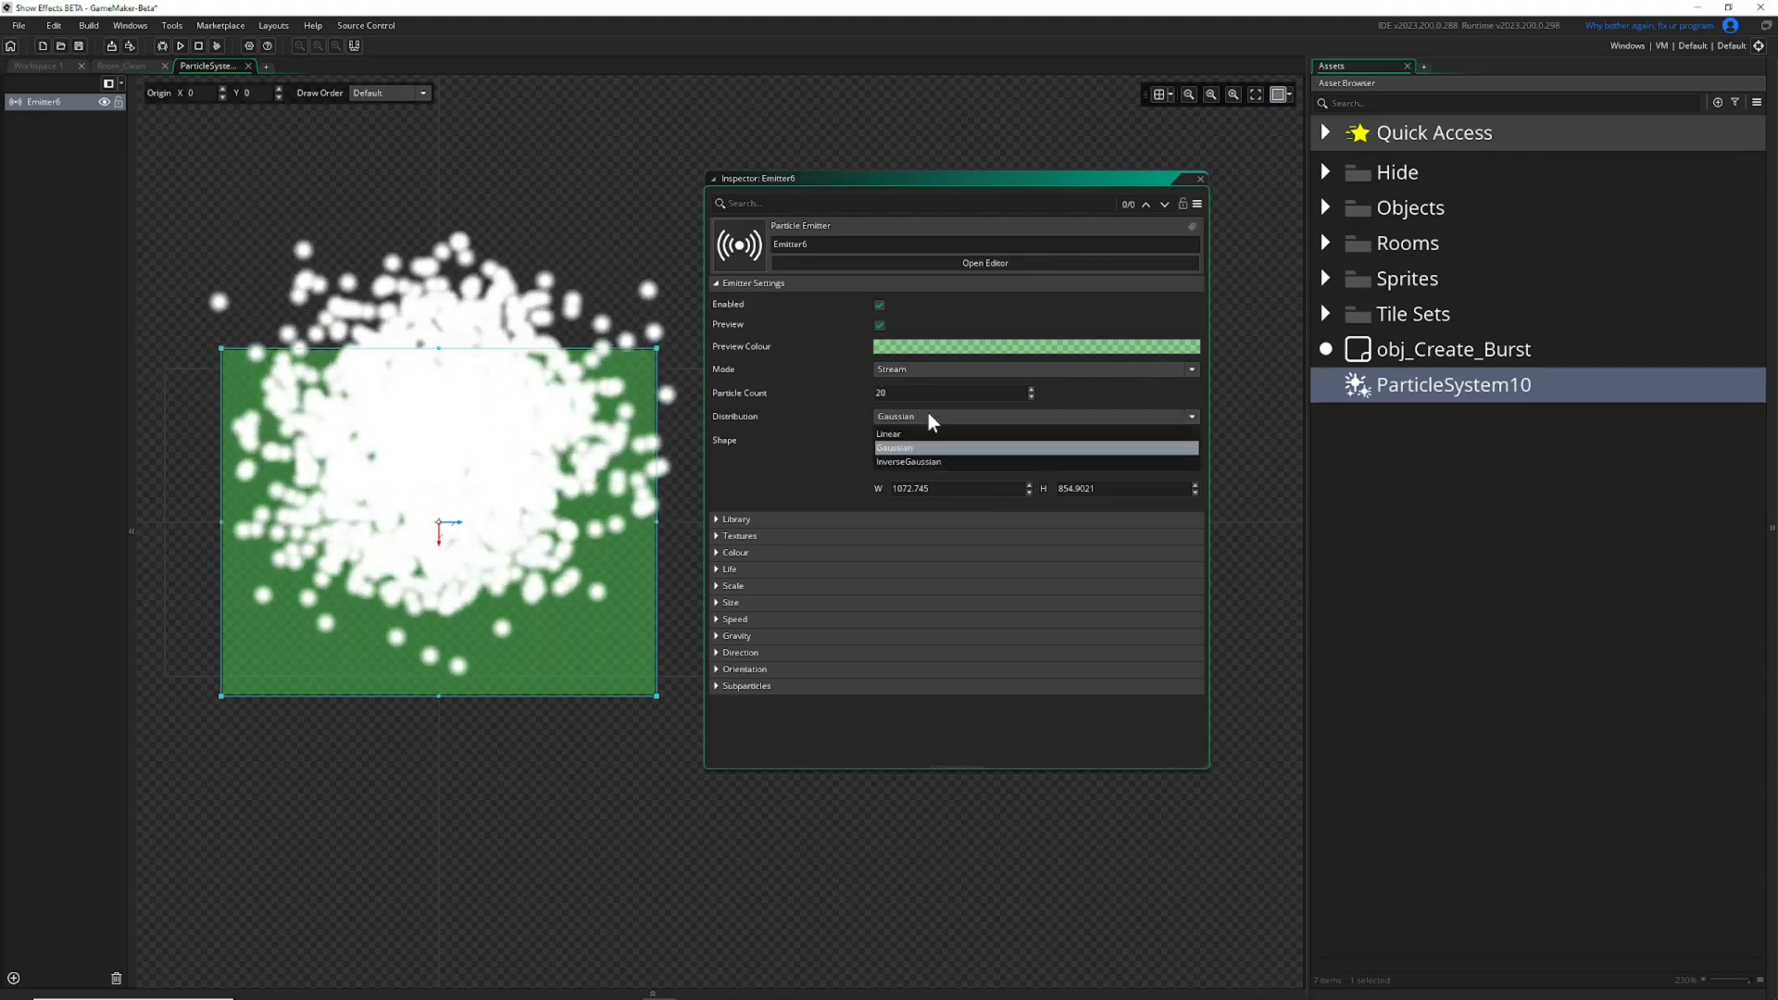
pyautogui.click(908, 463)
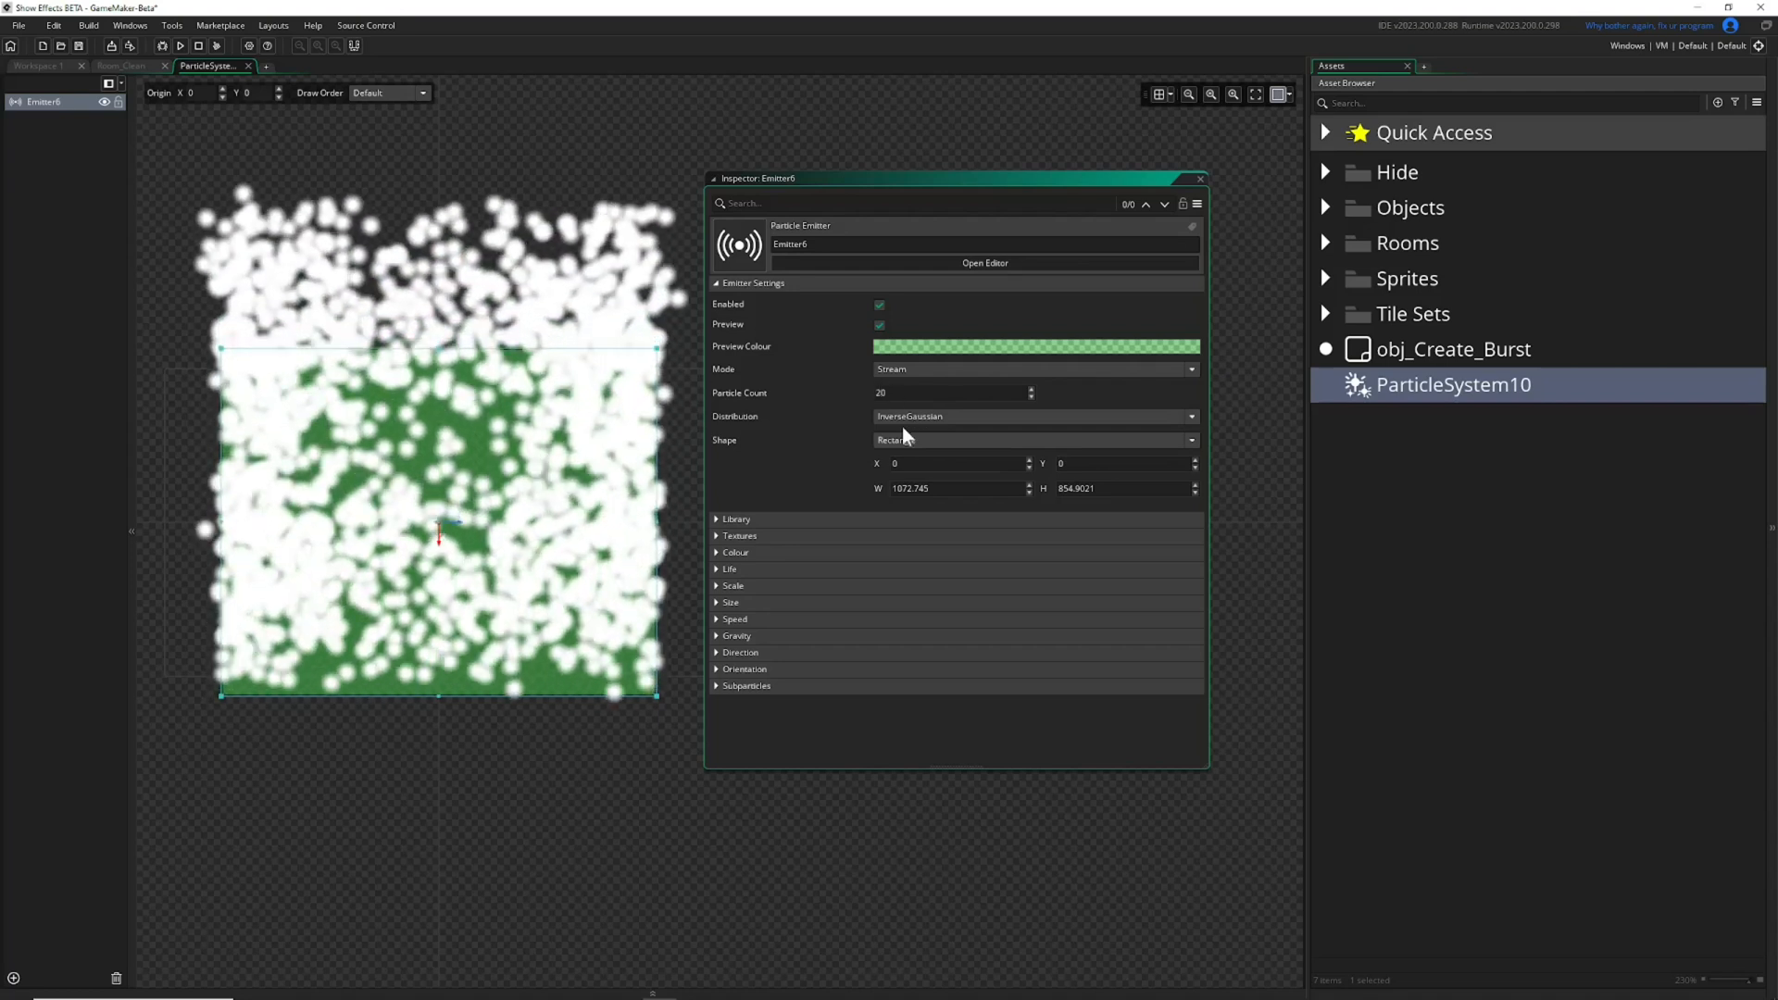
pyautogui.click(913, 416)
pyautogui.click(905, 435)
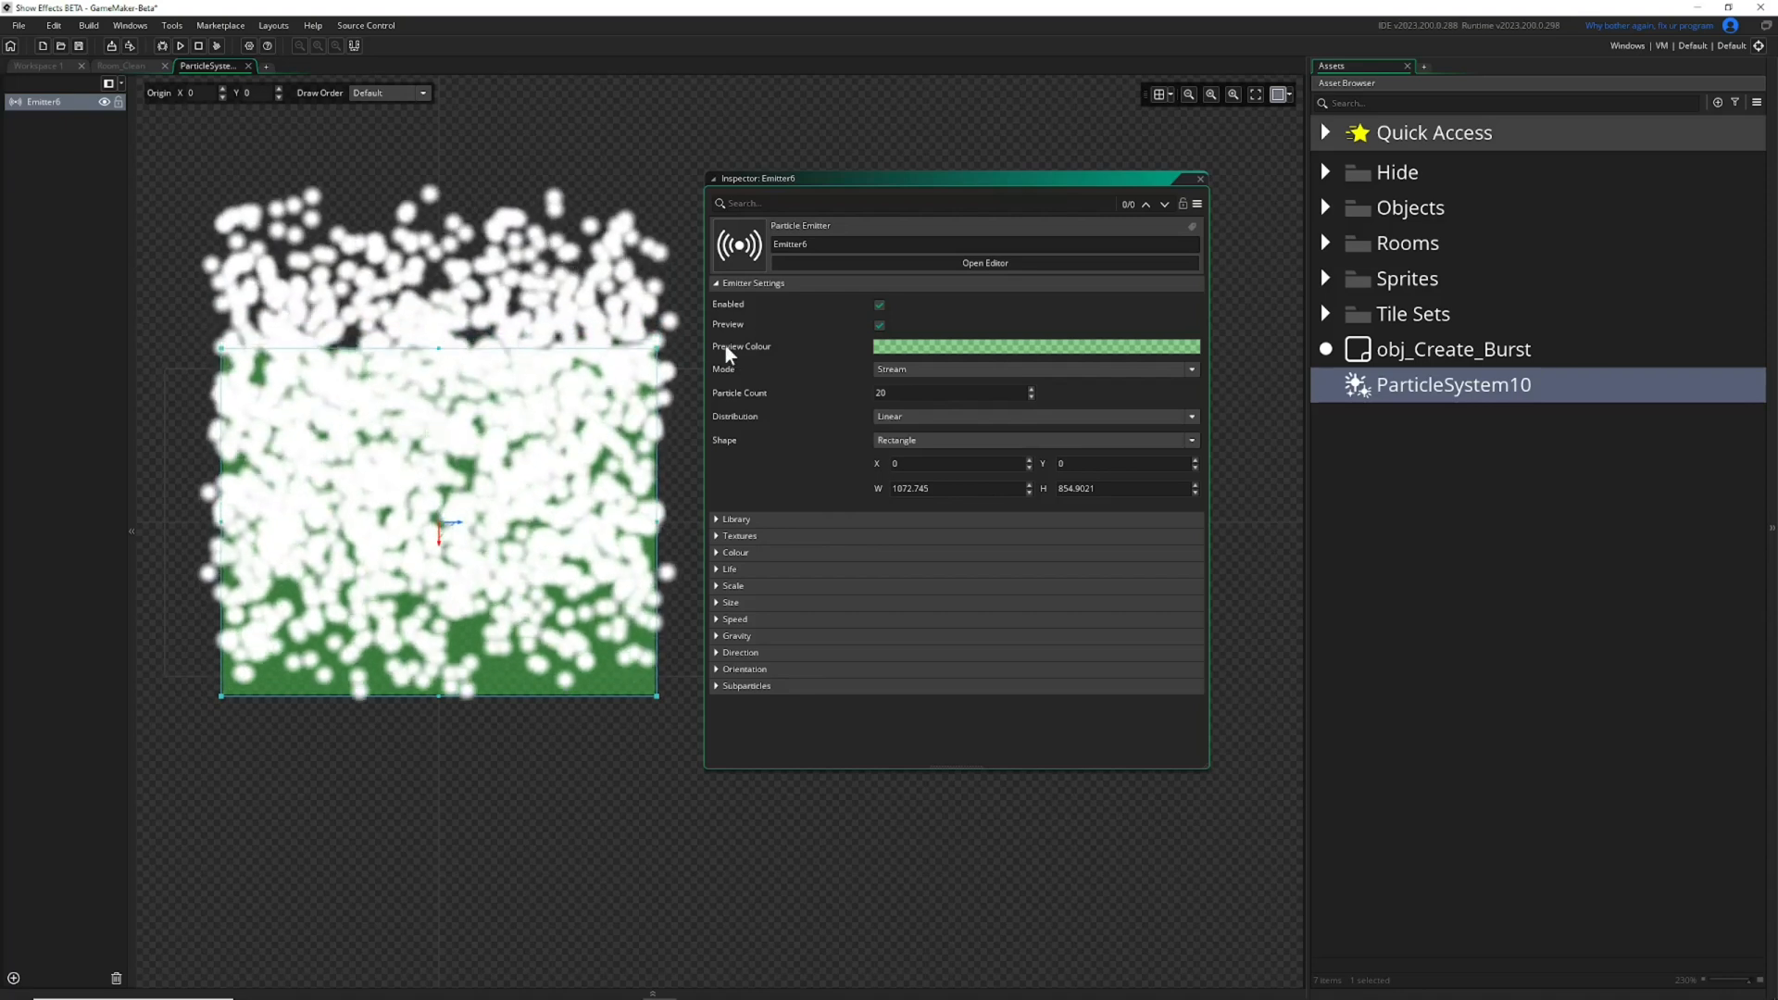
# Collapse the Emitter Settings and look at the particle preset options in the Library section.
pyautogui.click(719, 283)
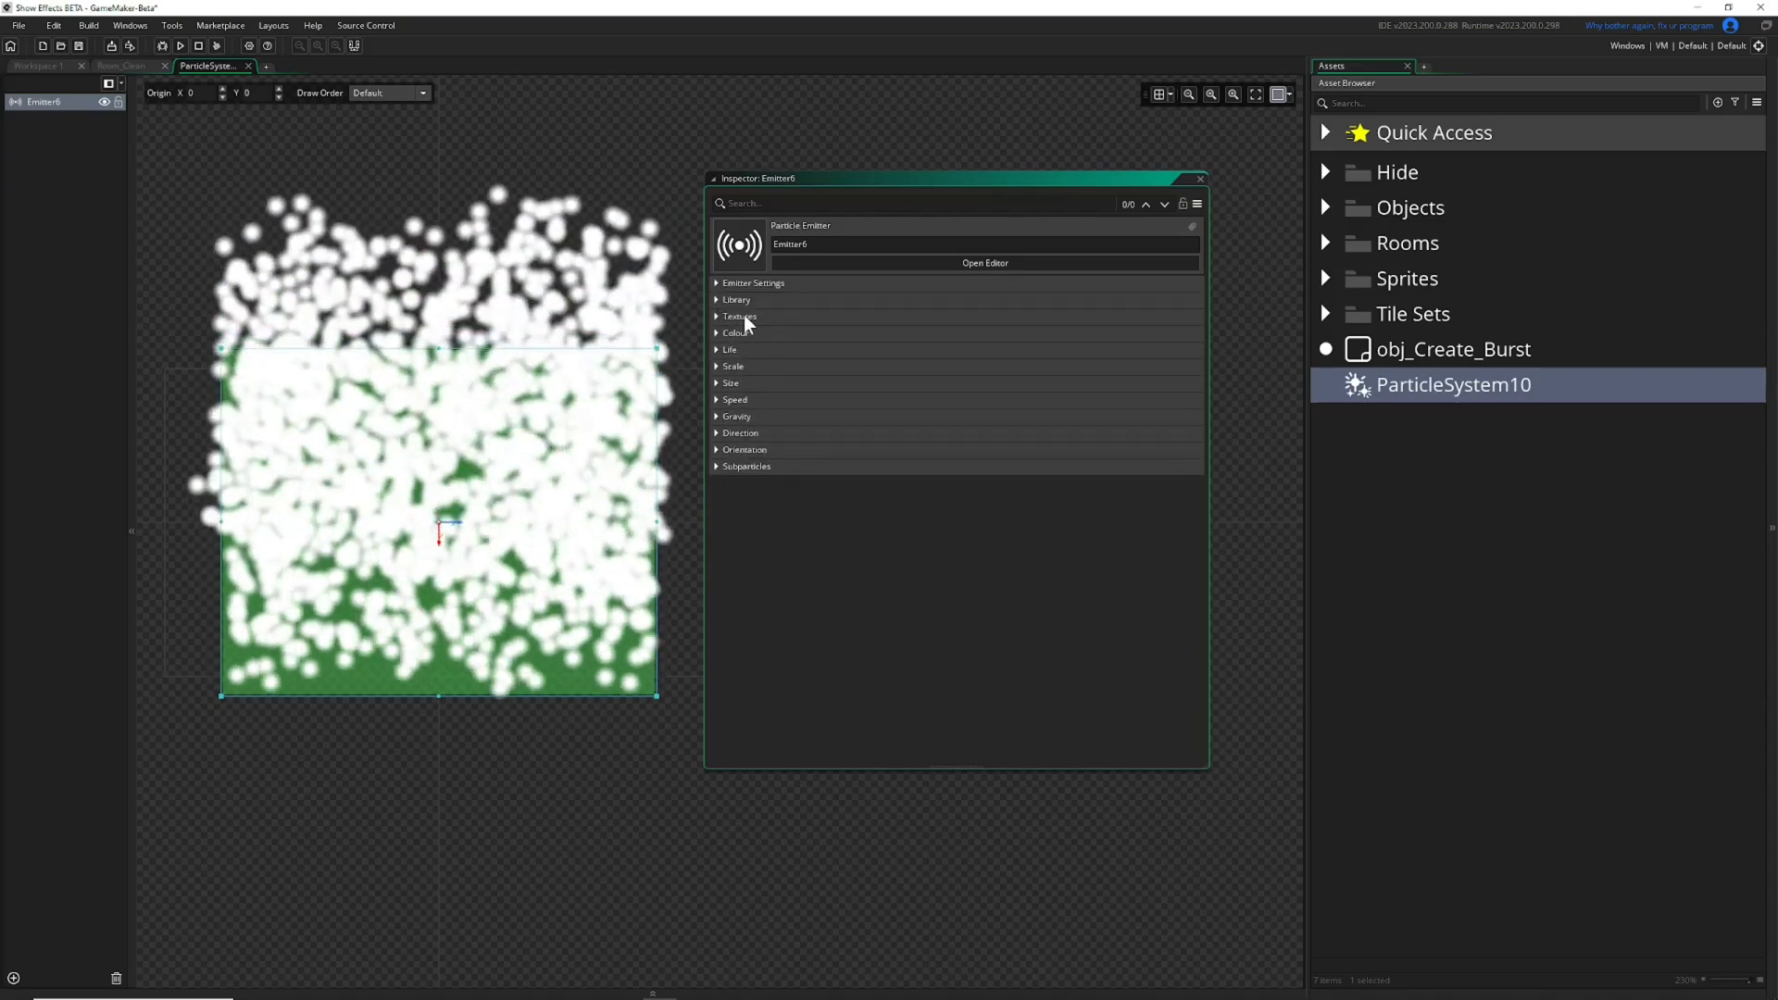
pyautogui.click(720, 300)
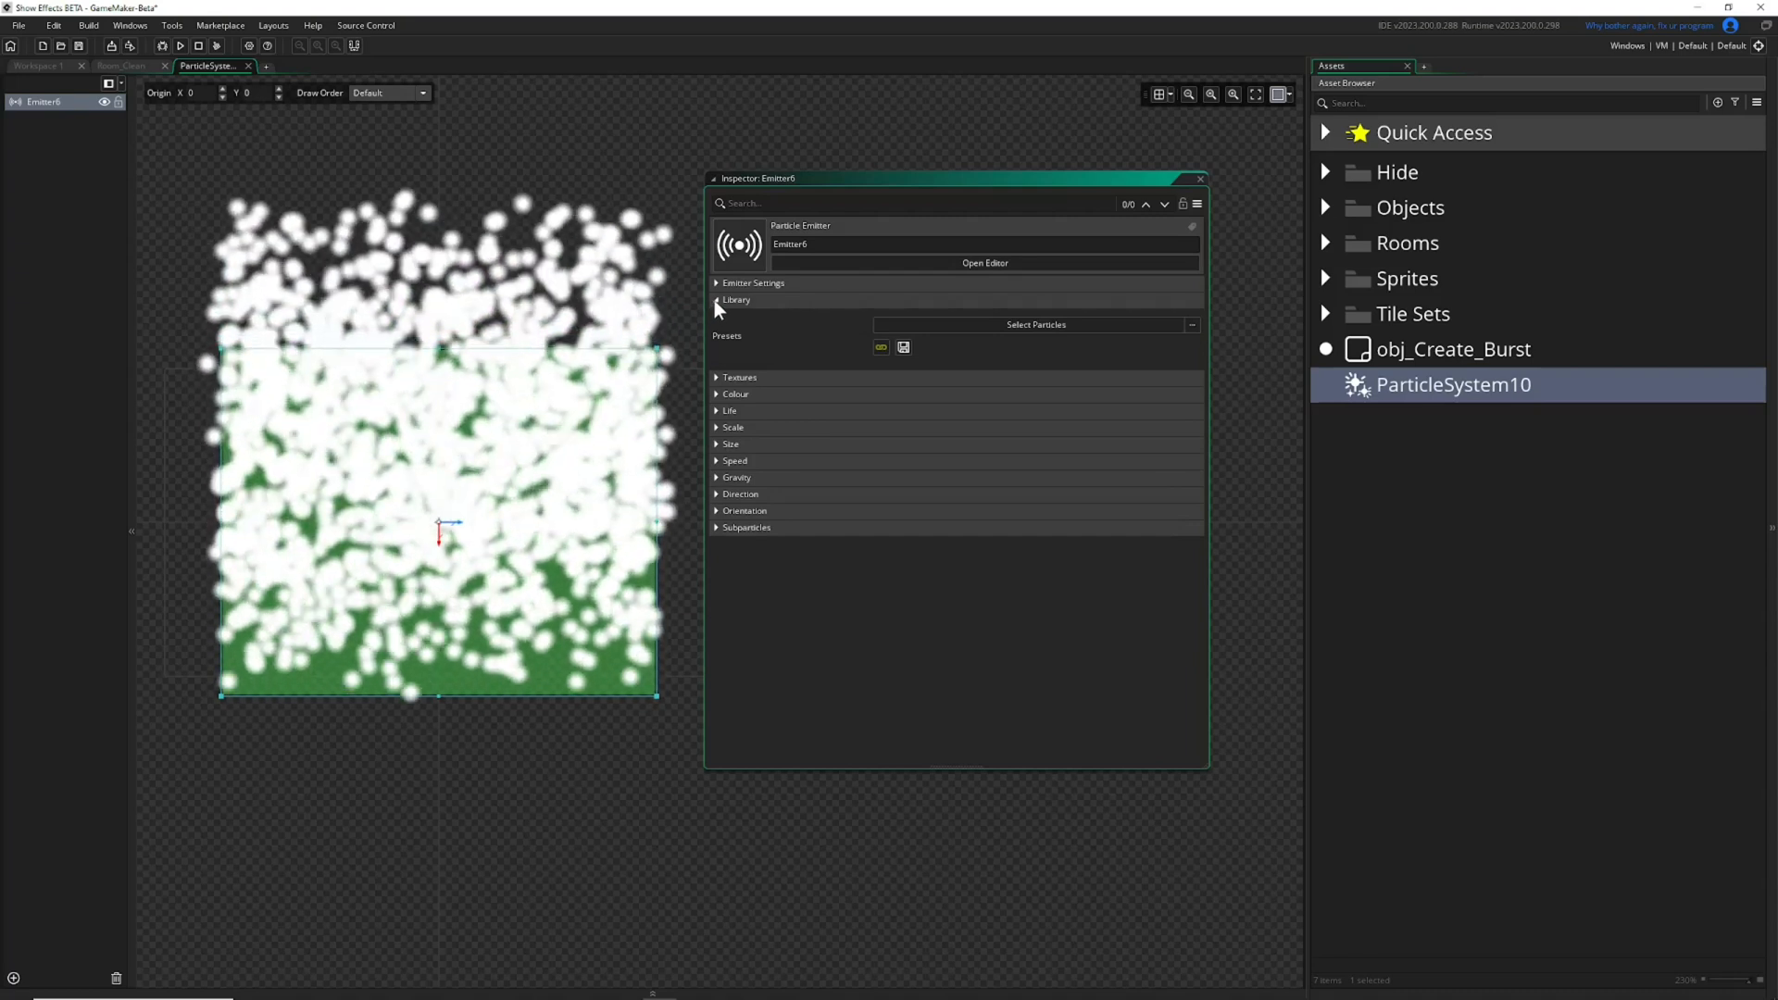
pyautogui.click(715, 300)
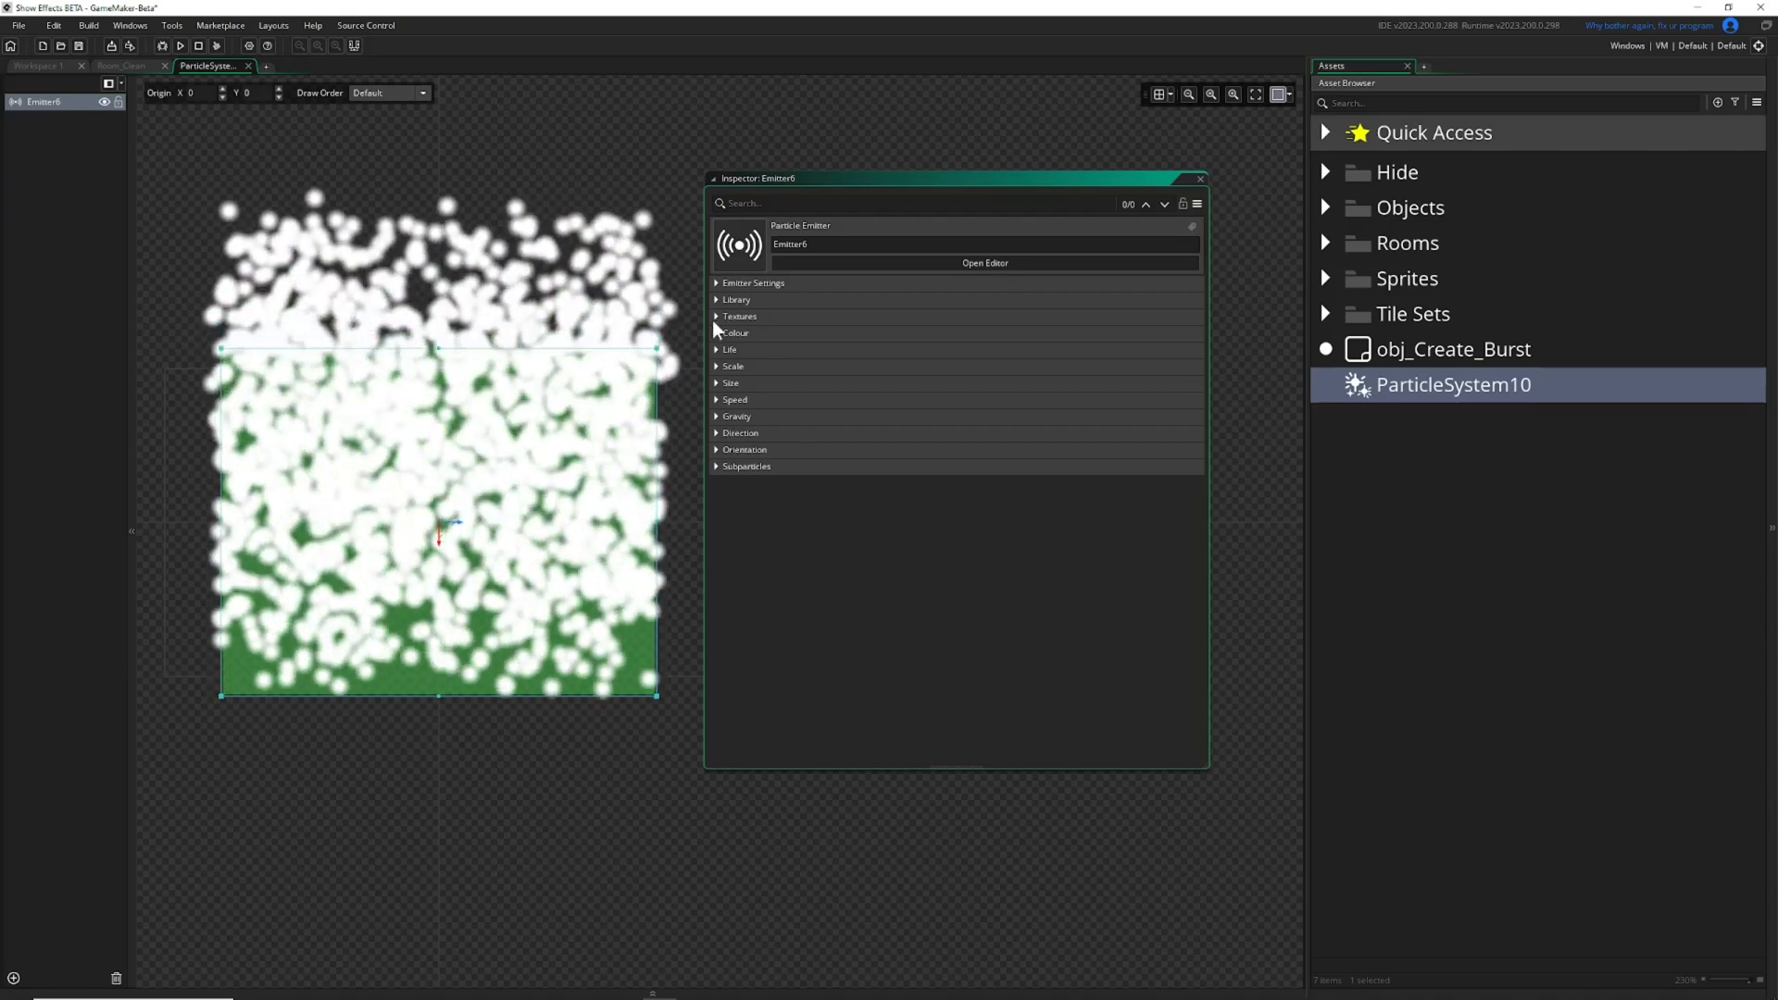
# Expand the Textures section and try the Disk, Square and Star particle shapes.
pyautogui.click(718, 317)
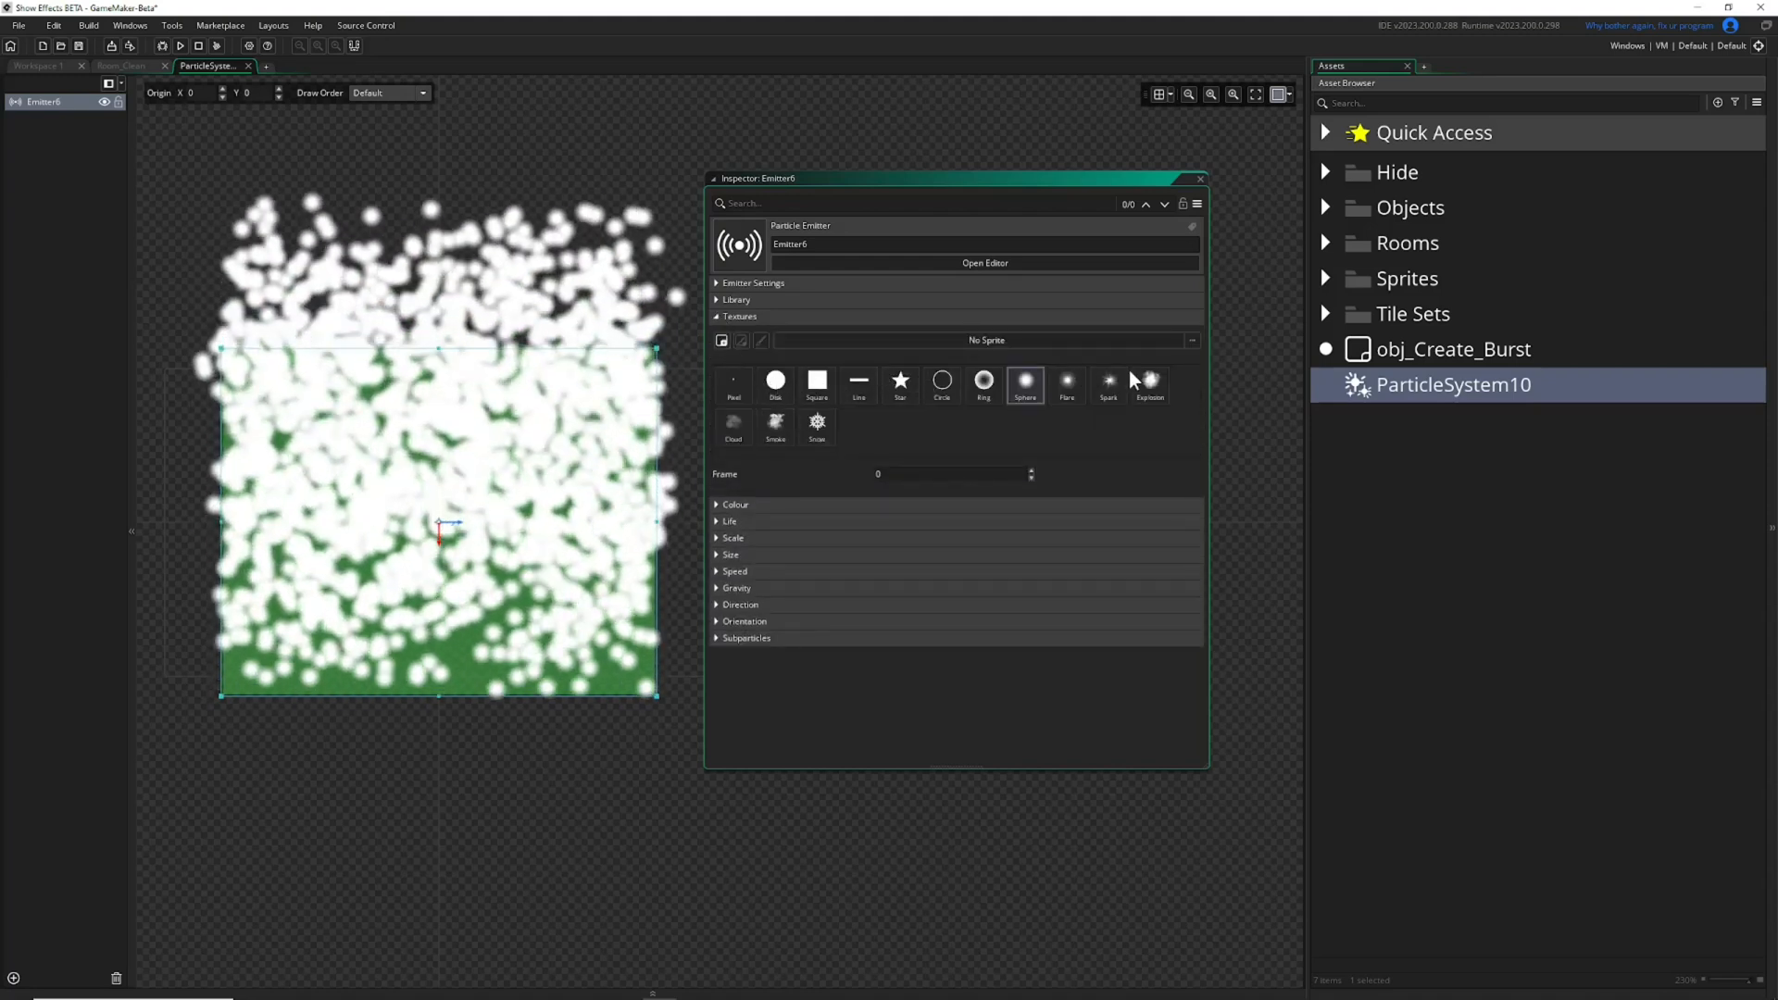
pyautogui.click(776, 384)
pyautogui.click(819, 387)
pyautogui.click(901, 387)
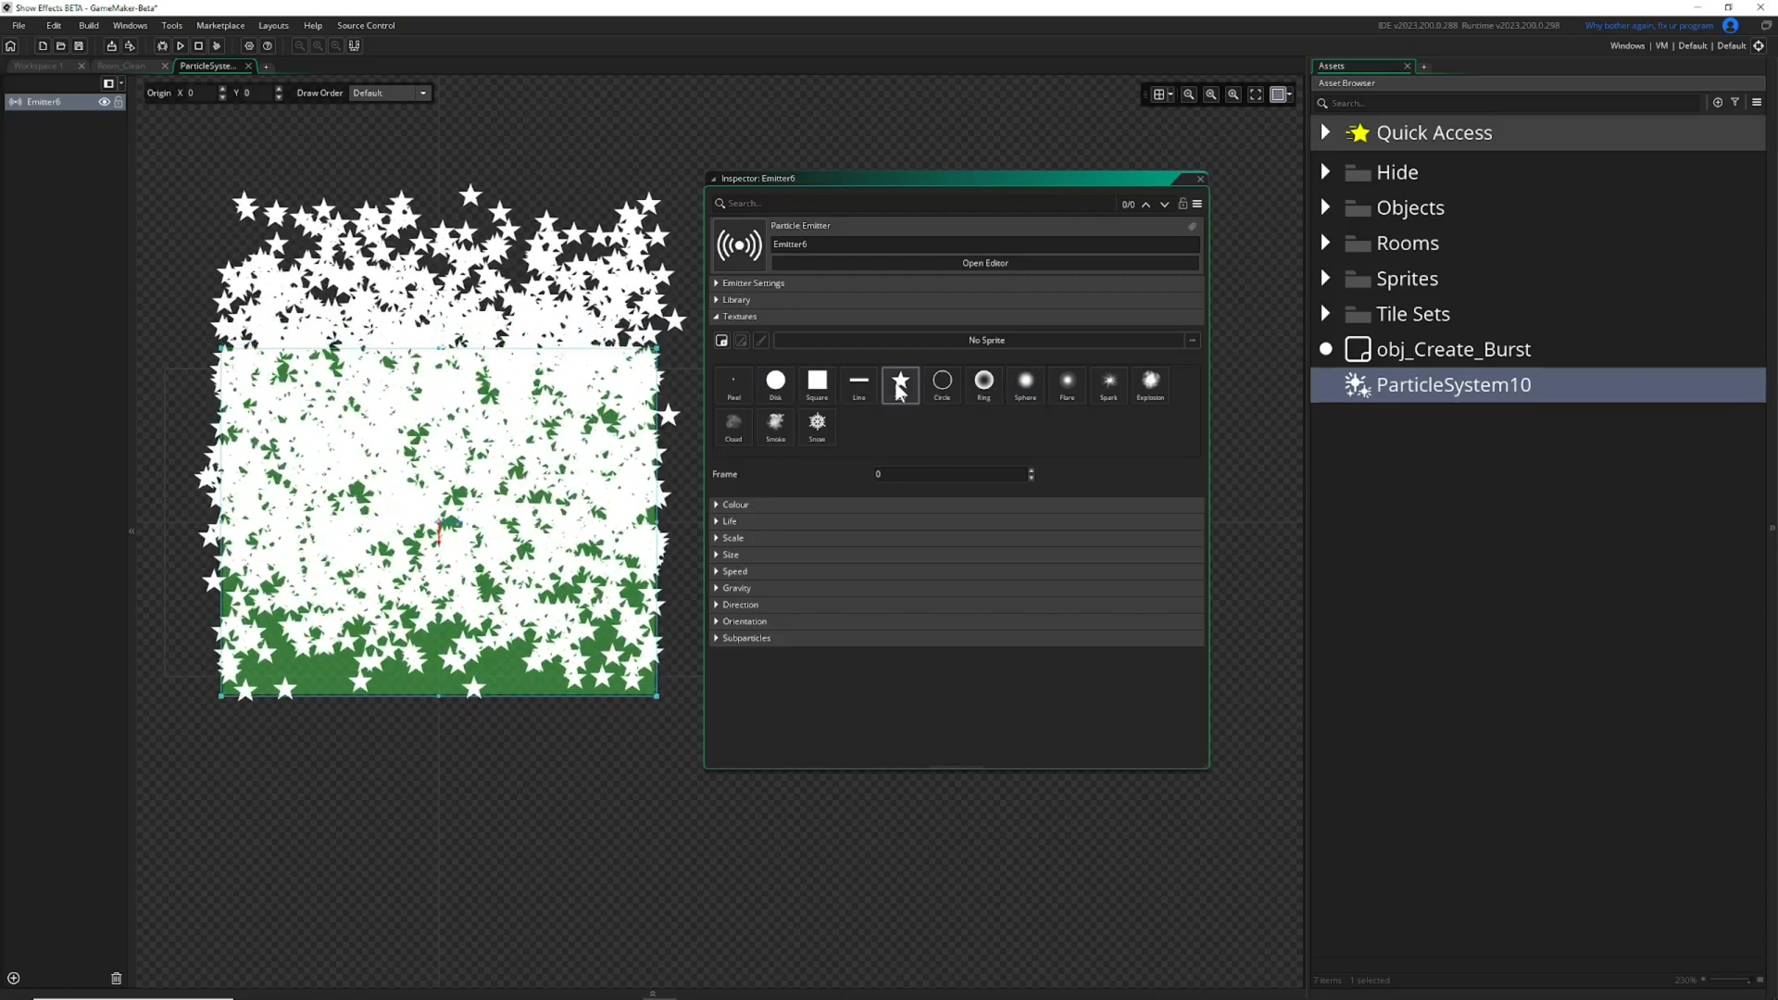
# Reduce the emitter's particle count to 1 and collapse the Emitter Settings again.
pyautogui.click(718, 283)
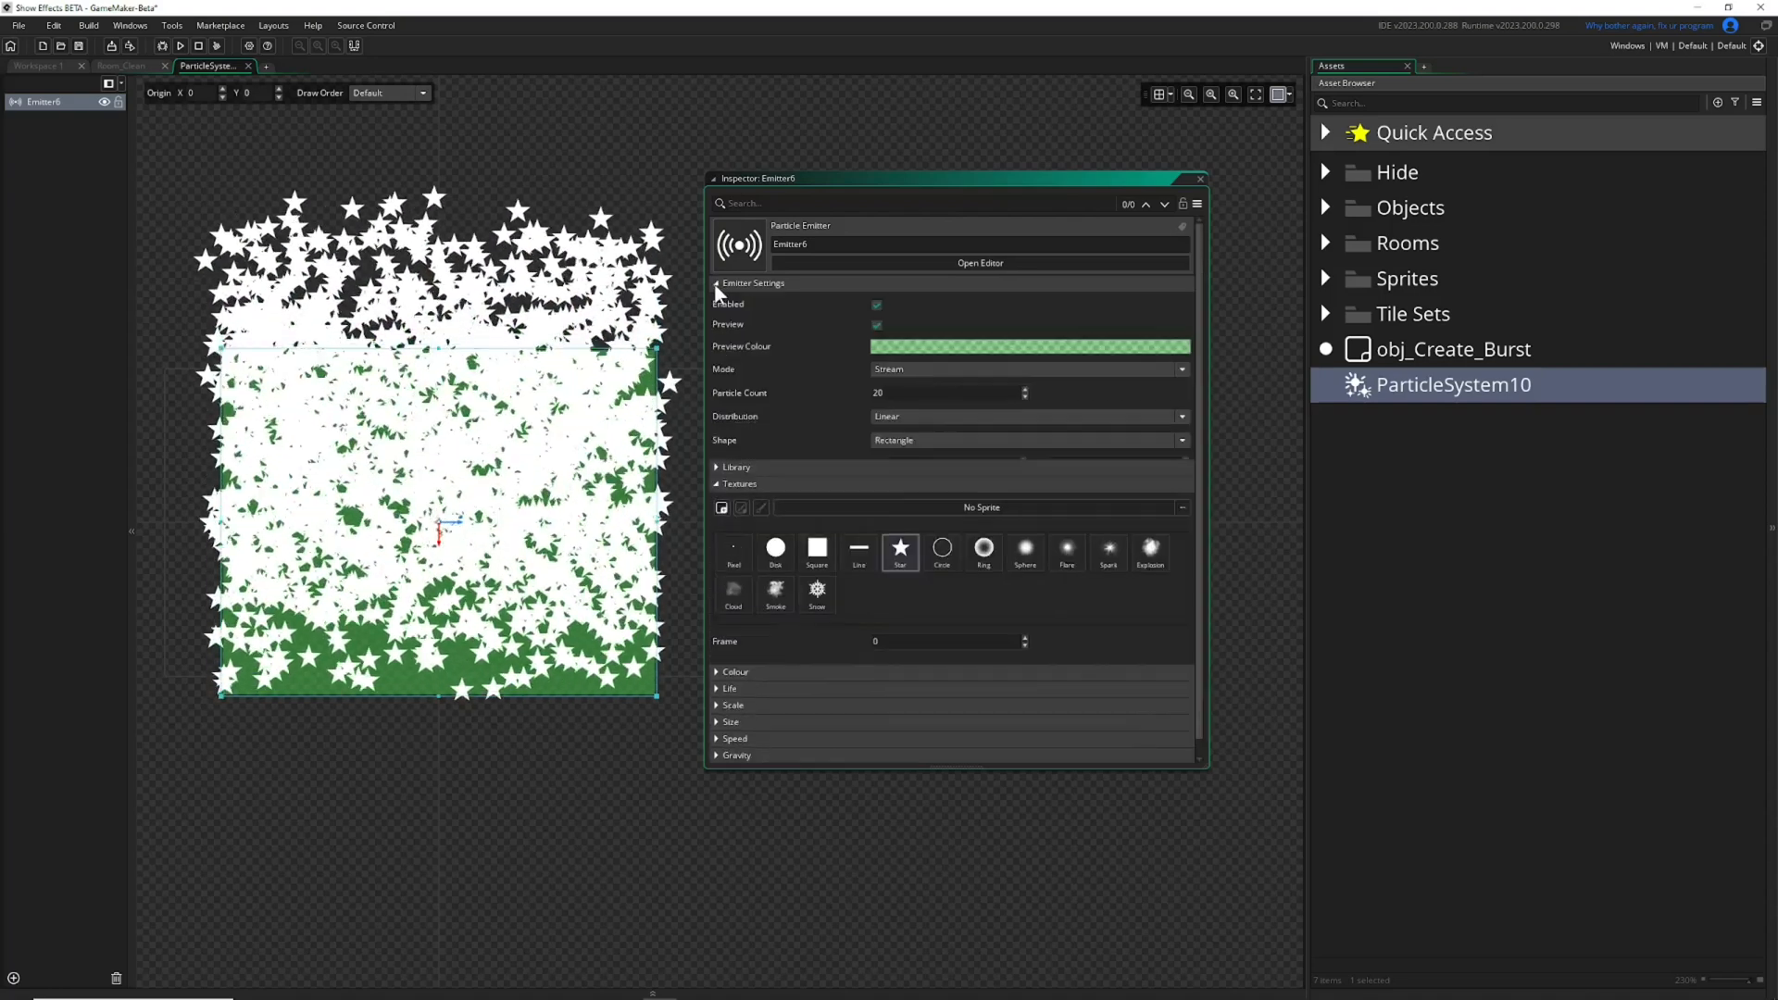
pyautogui.moveTo(903, 394); pyautogui.dragTo(656, 379)
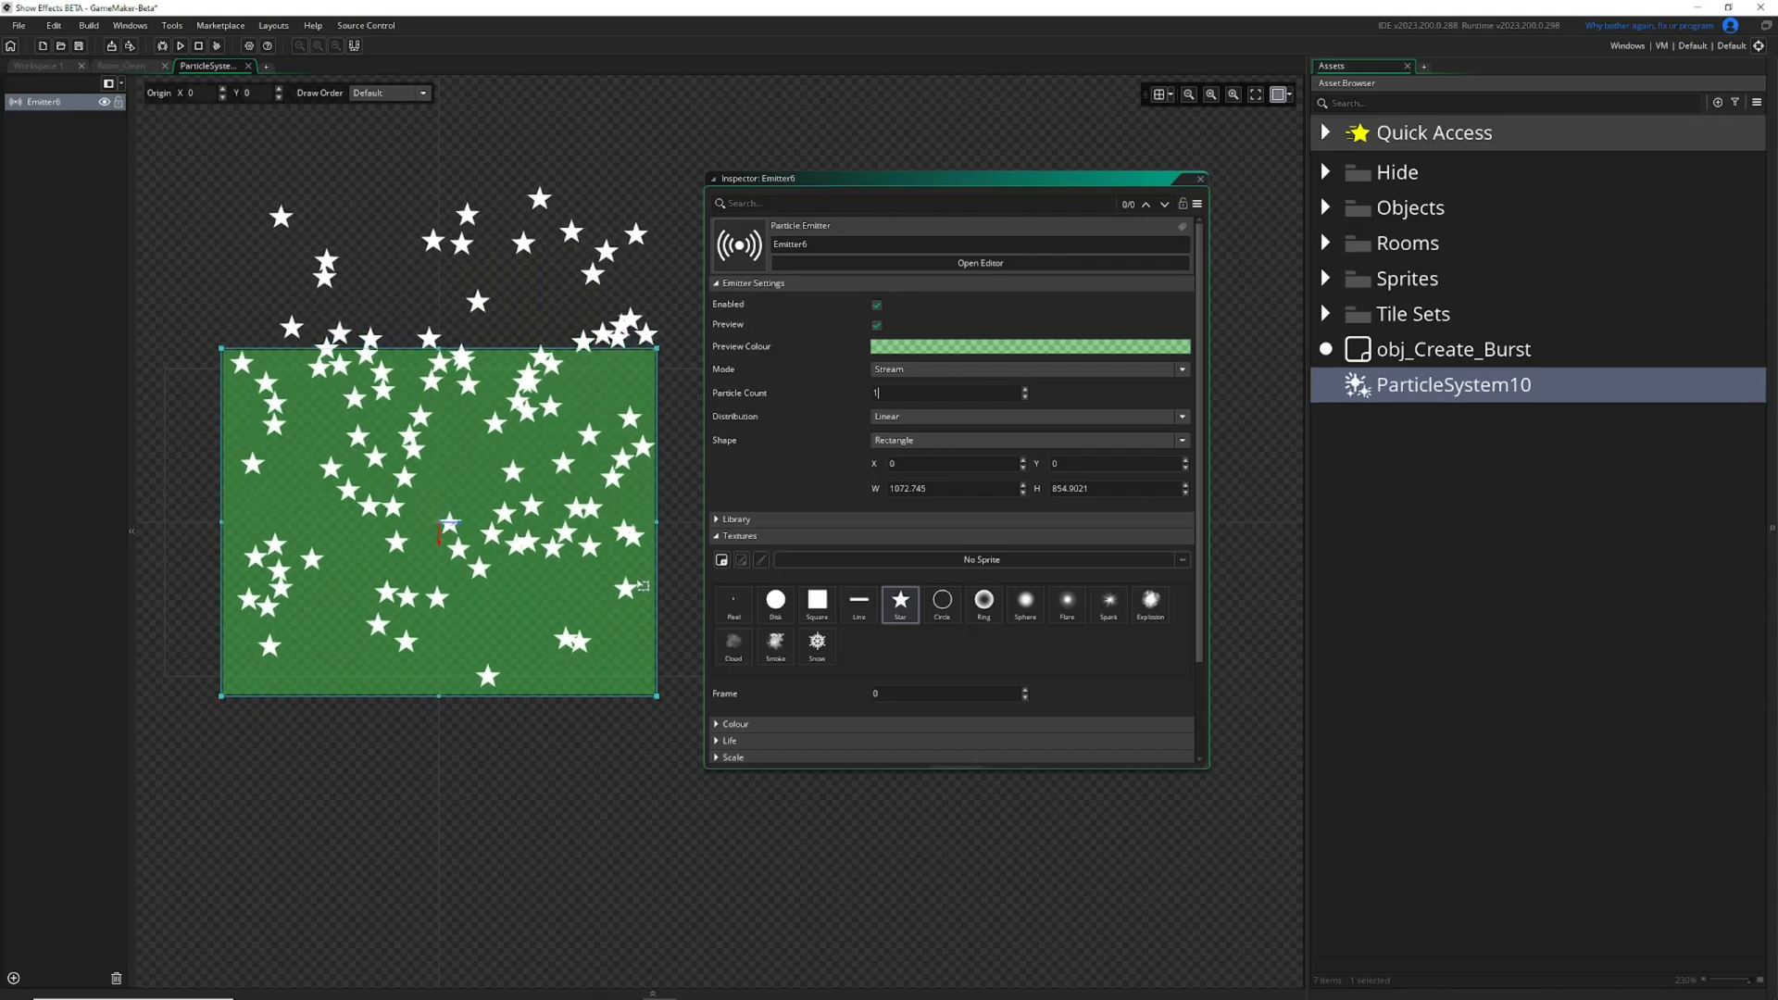
pyautogui.click(732, 285)
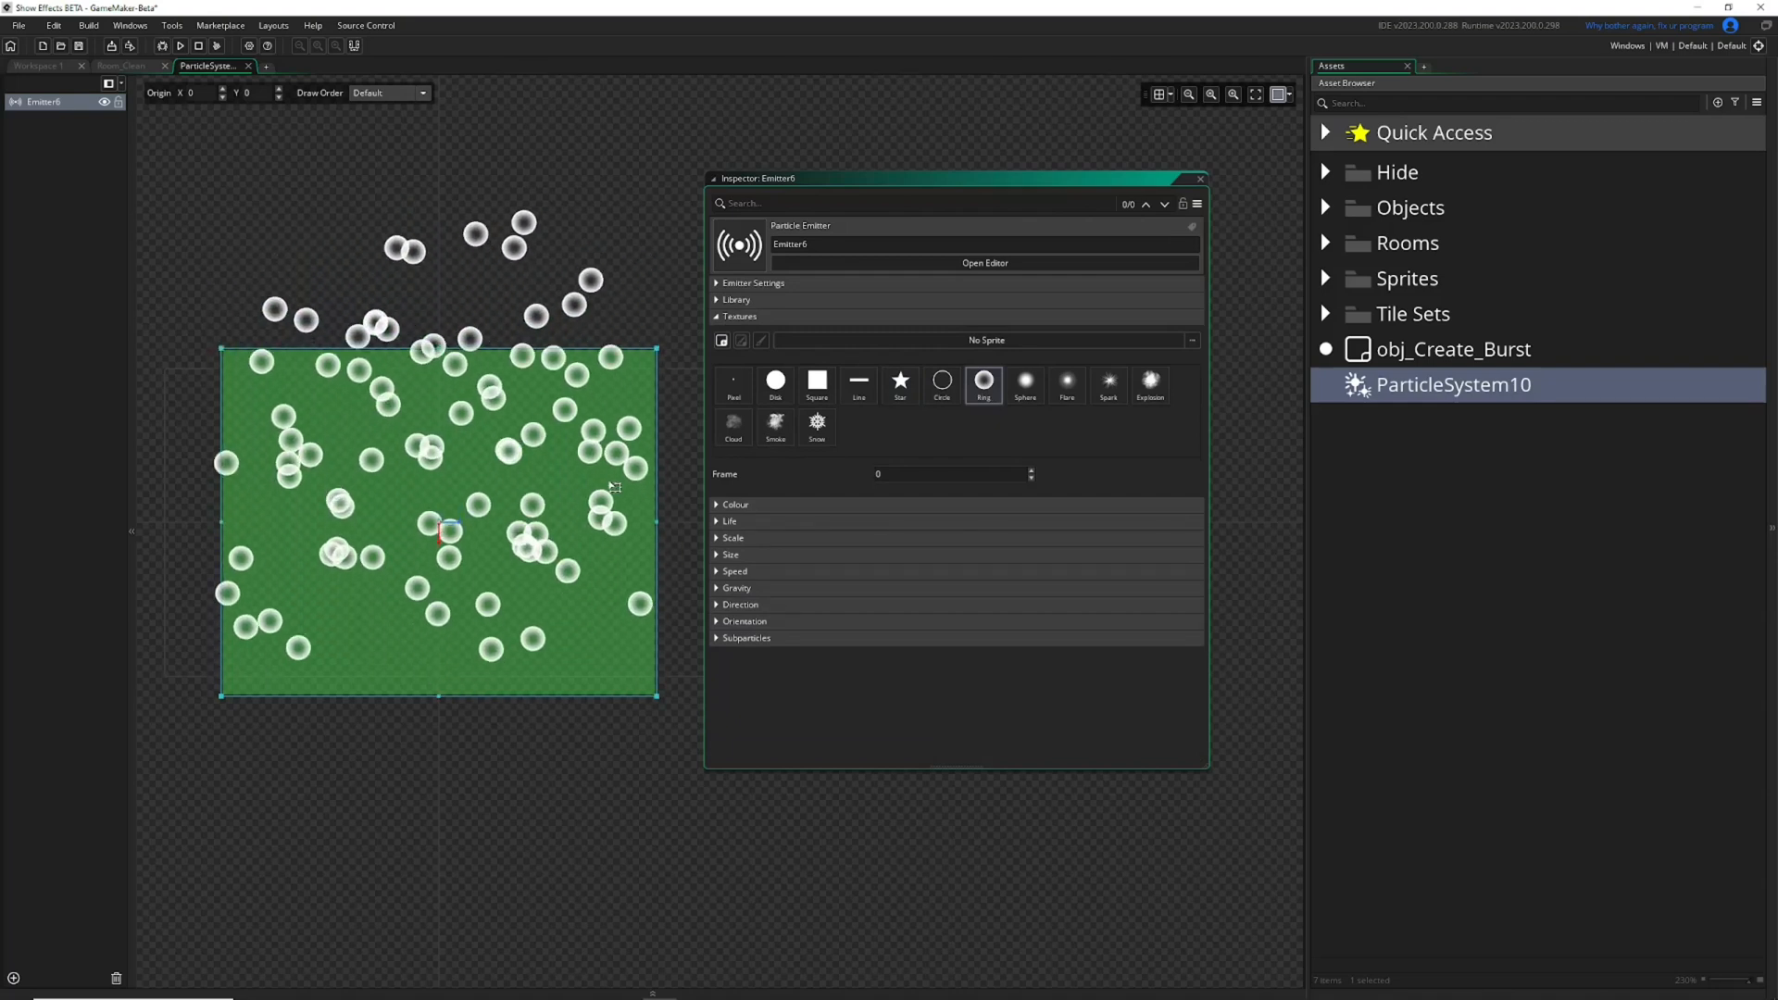
# Switch the particle texture to Sphere, and replace it with the sprite _200pearlsFinalBossBeat_5 from the Hide folder.
pyautogui.click(1028, 383)
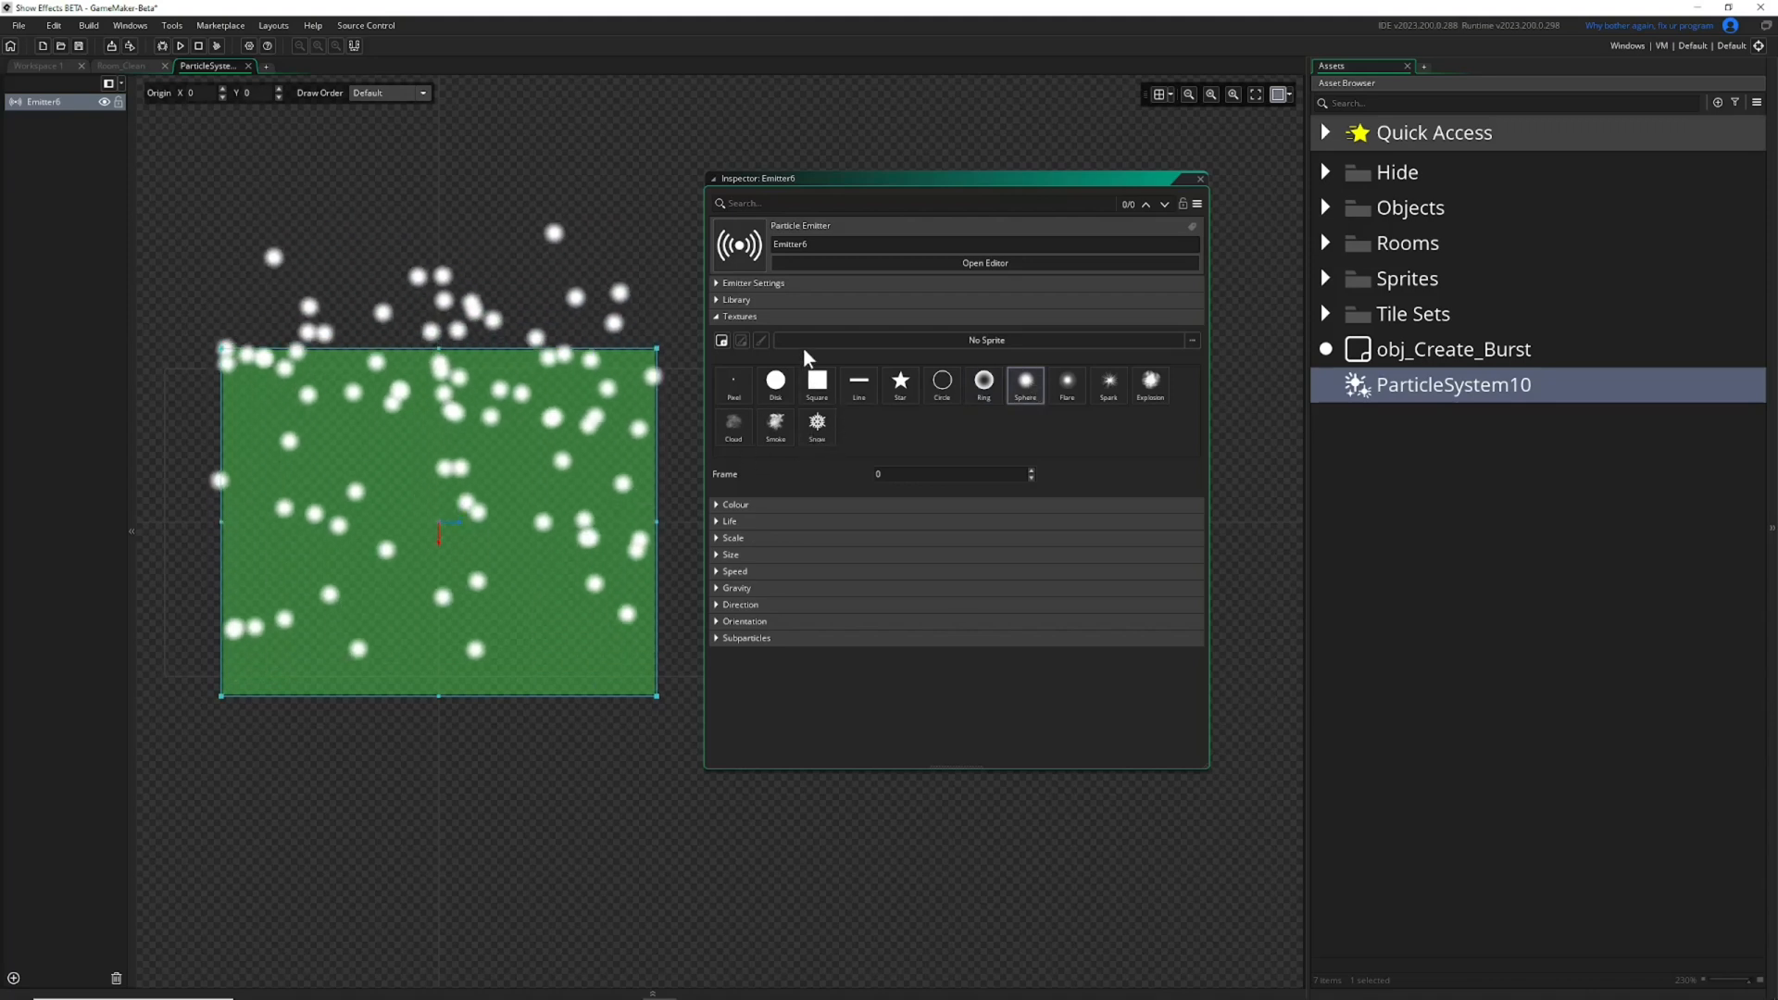
pyautogui.click(904, 341)
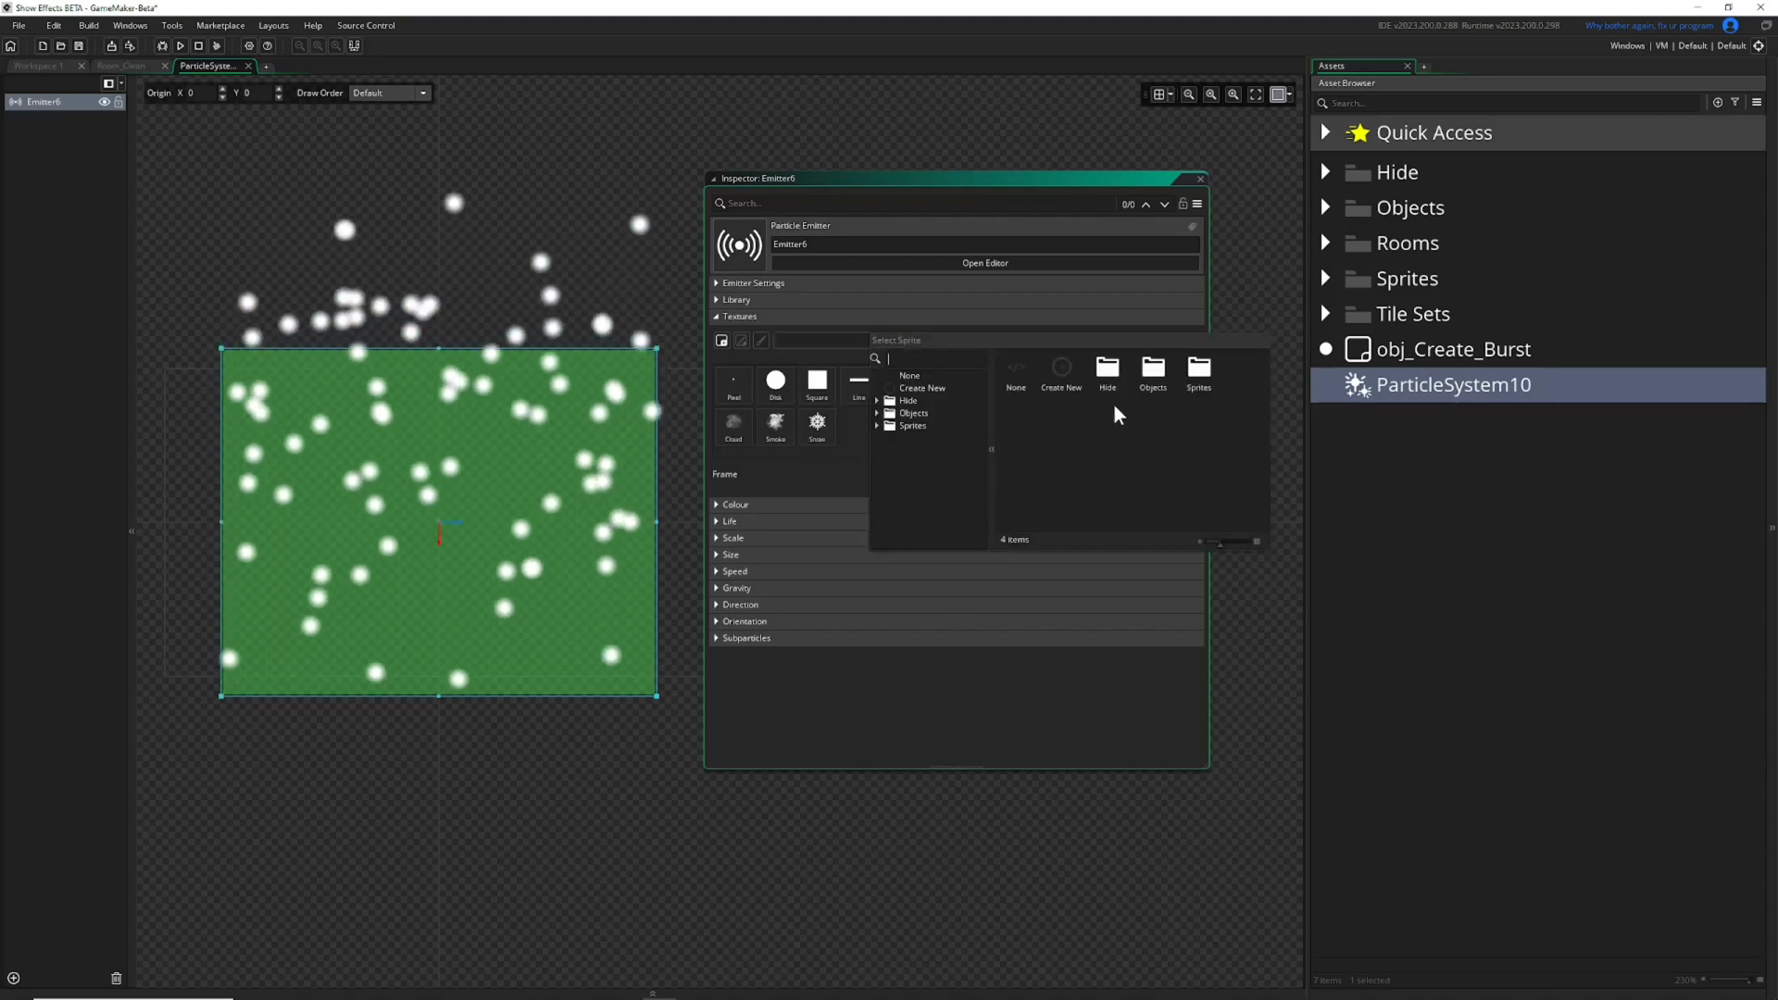
pyautogui.doubleClick(1104, 376)
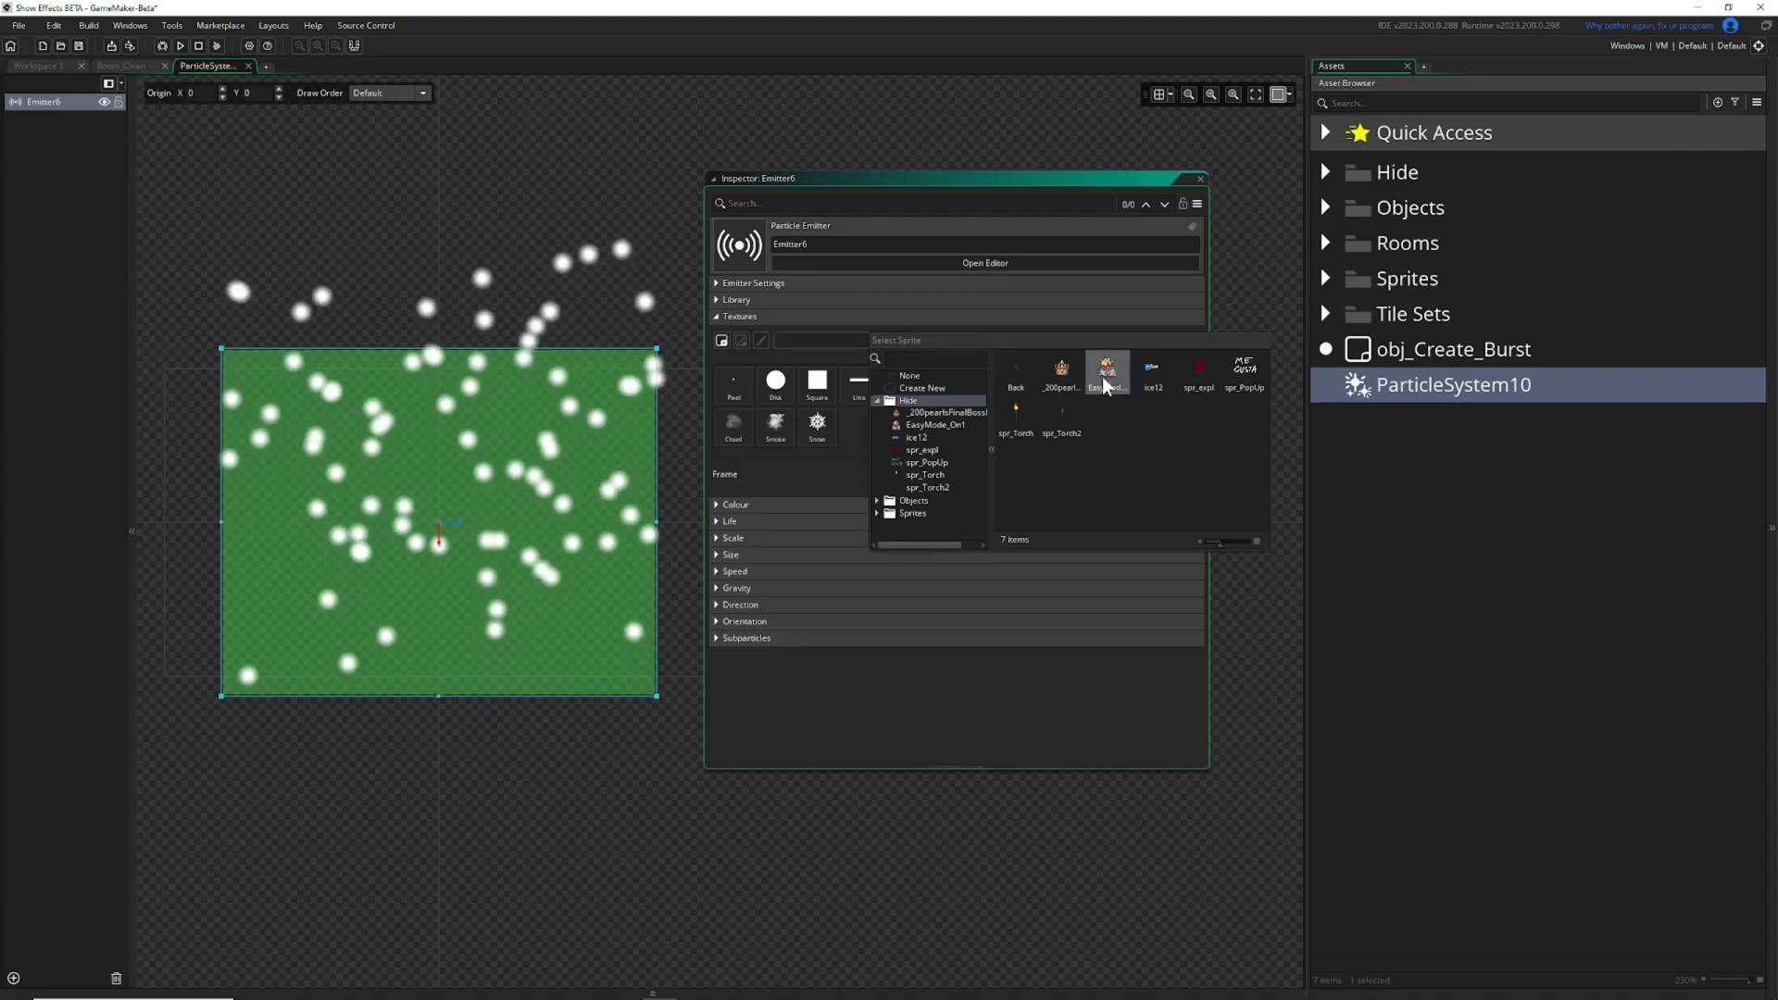
pyautogui.click(1065, 380)
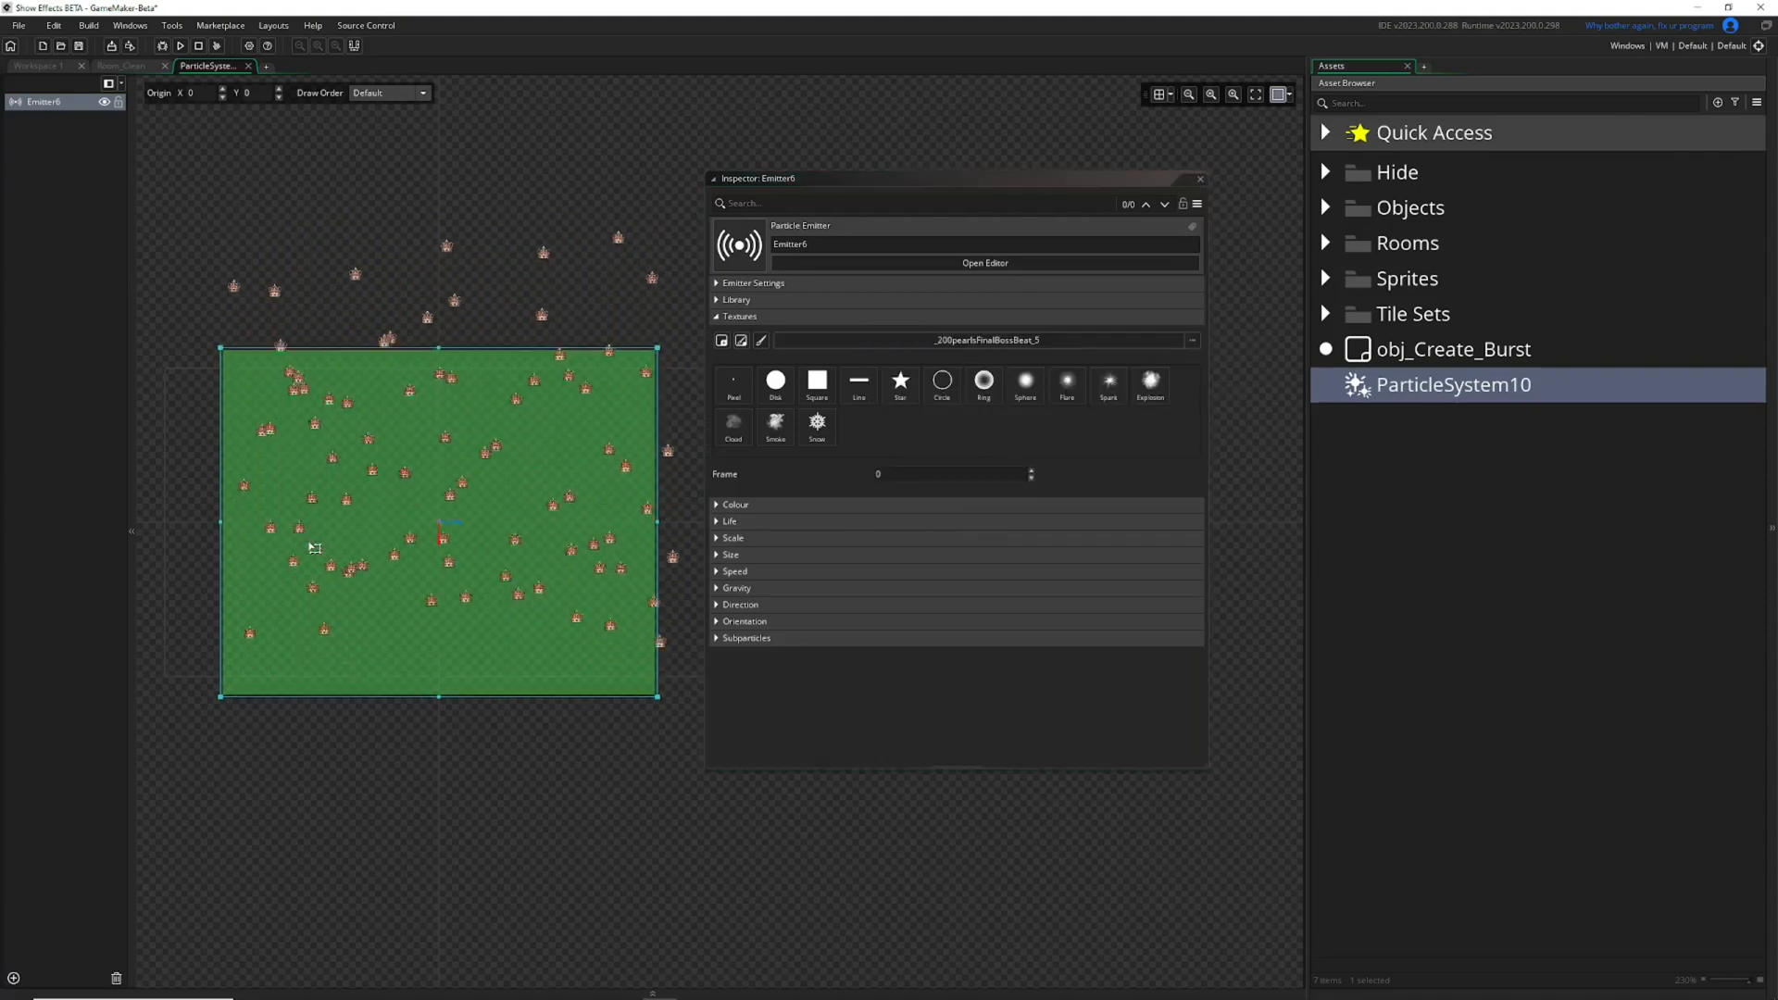
pyautogui.scroll(5, 315, 547)
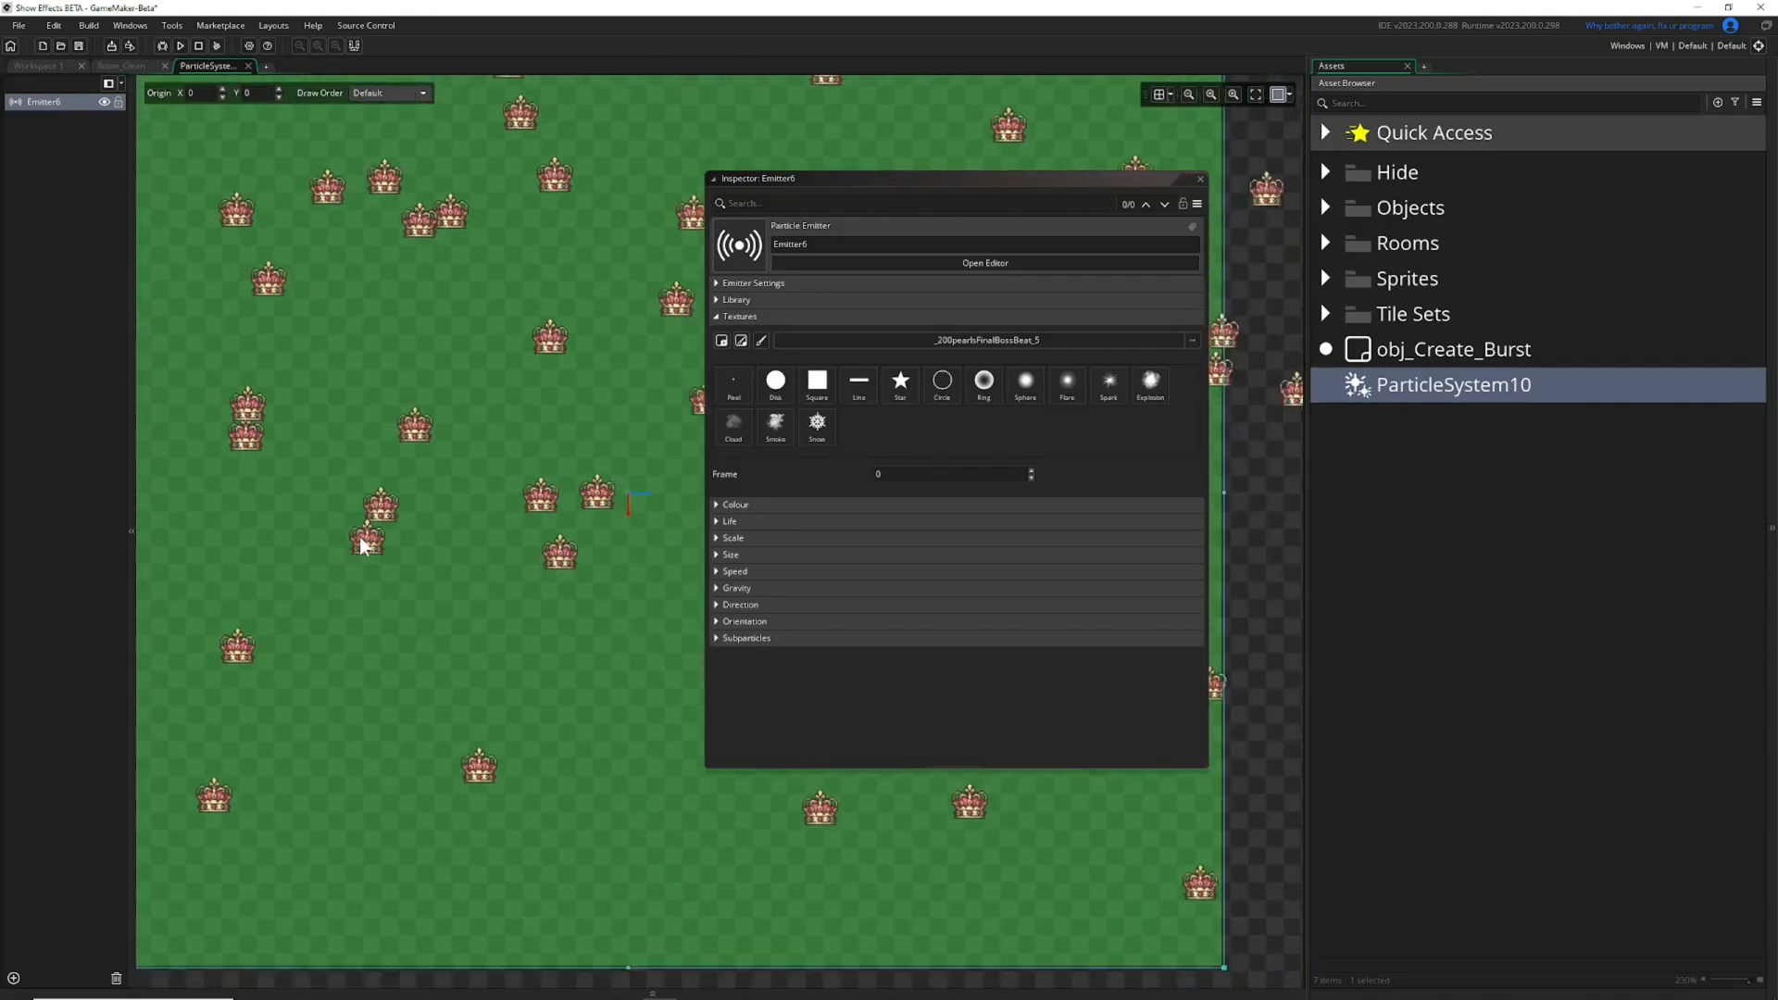
pyautogui.scroll(-4, 360, 536)
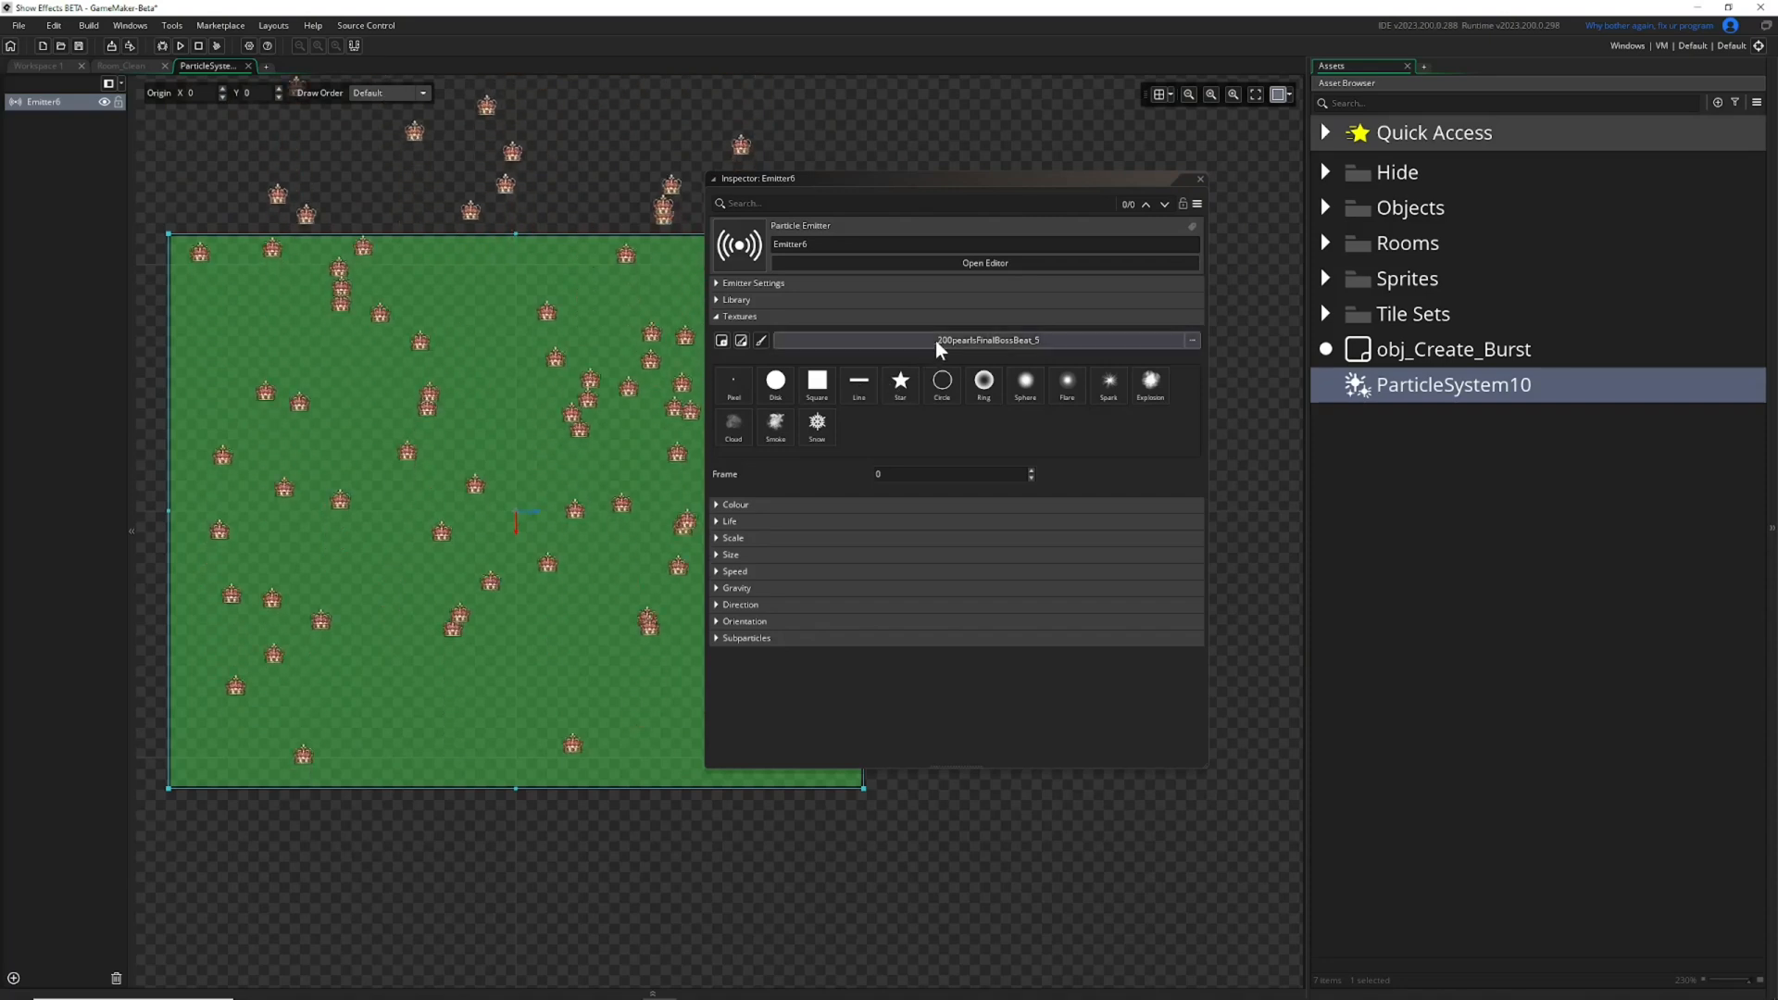
# Reposition the Inspector to expose more of the particle preview, collapse Textures and expand the Colour settings.
pyautogui.moveTo(1086, 178); pyautogui.dragTo(1234, 170)
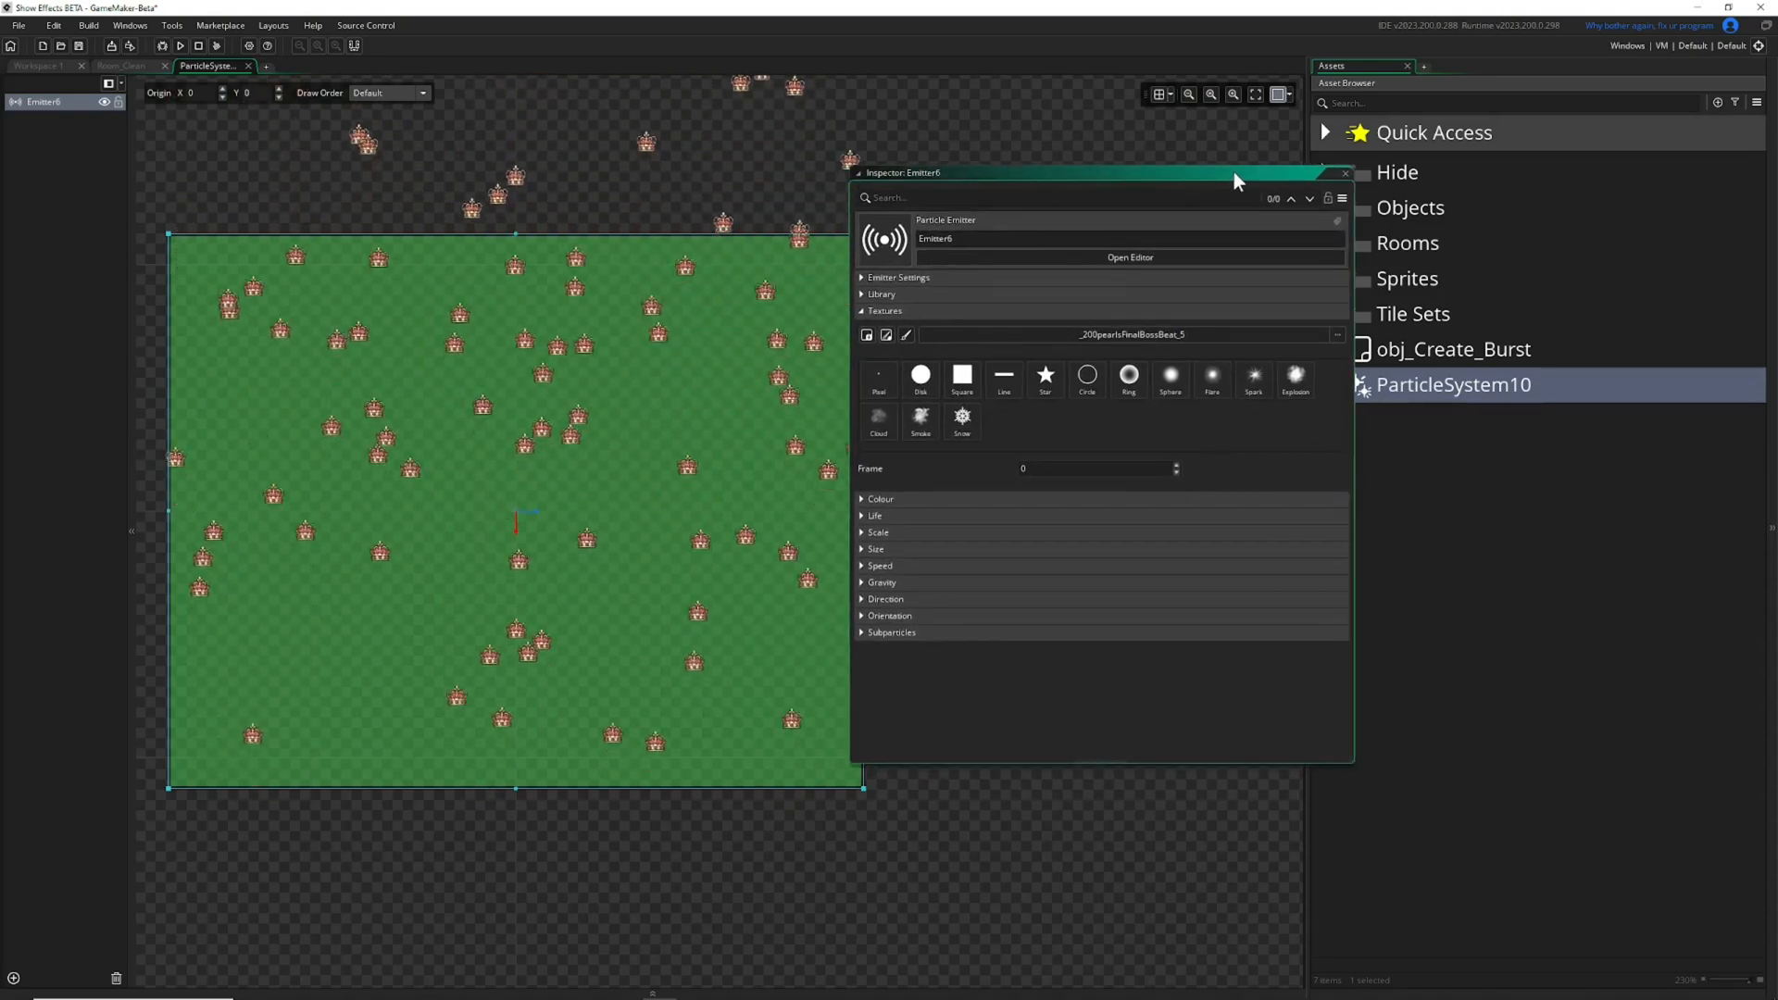
pyautogui.moveTo(1125, 174); pyautogui.dragTo(1082, 176)
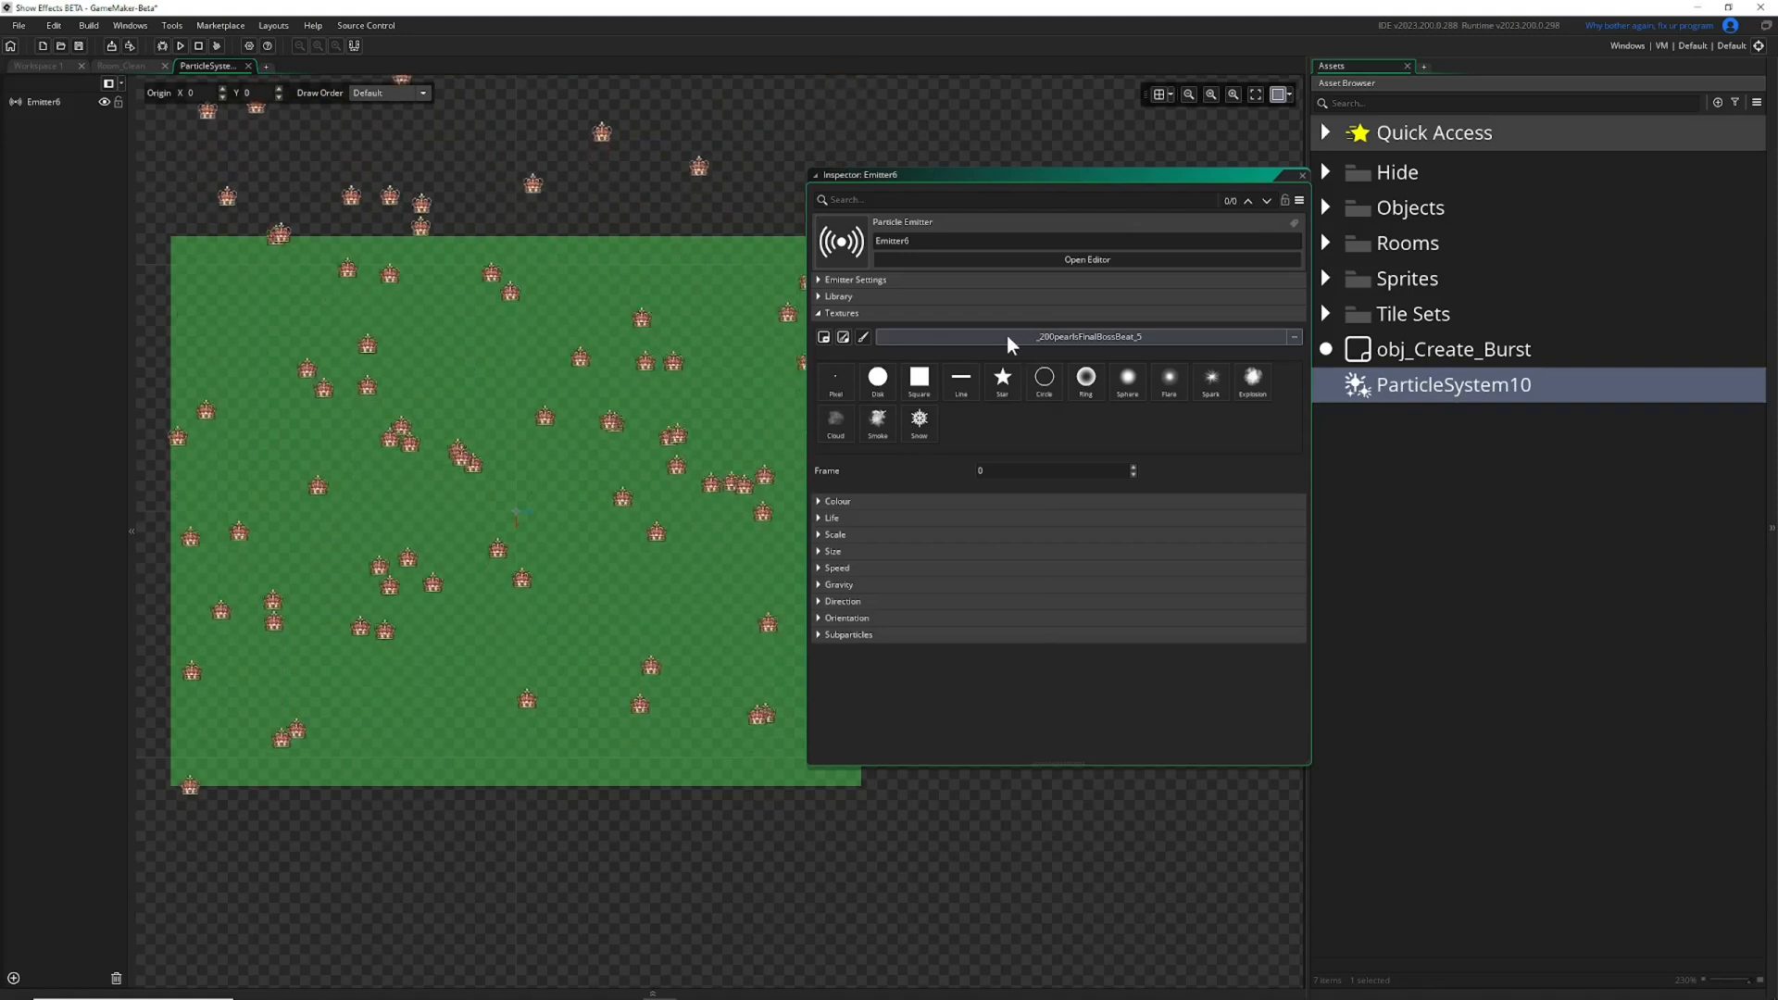
pyautogui.click(819, 313)
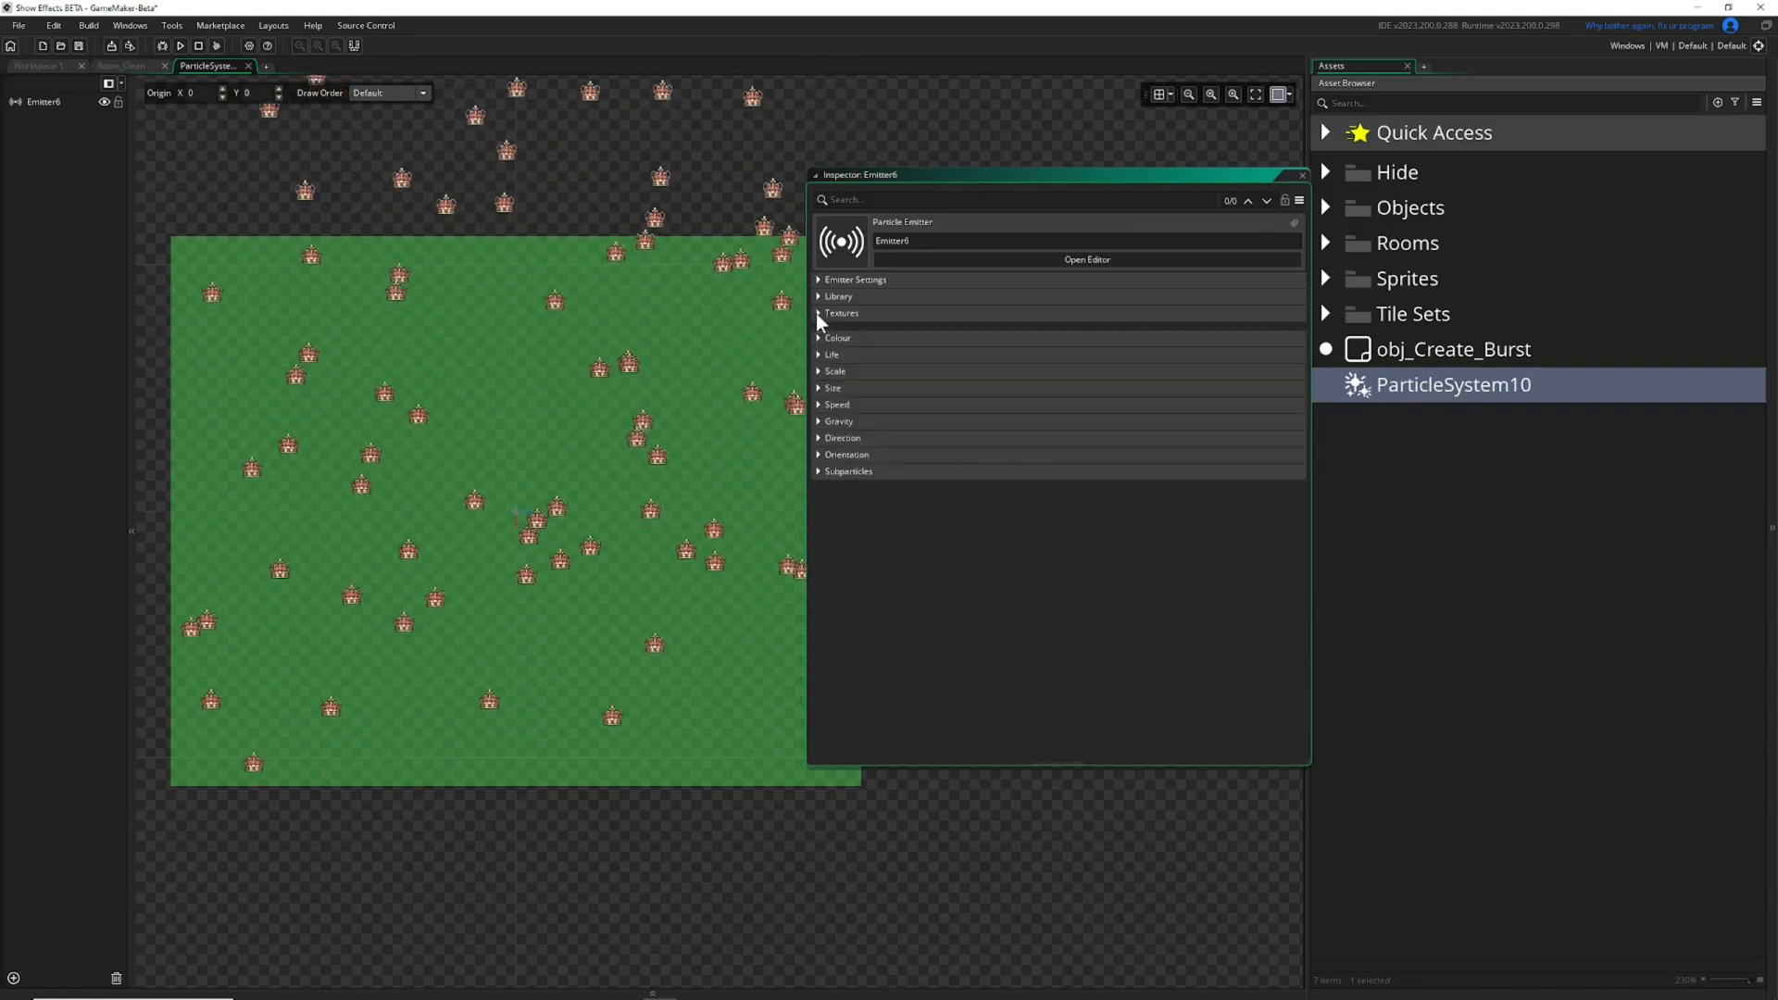
pyautogui.click(819, 330)
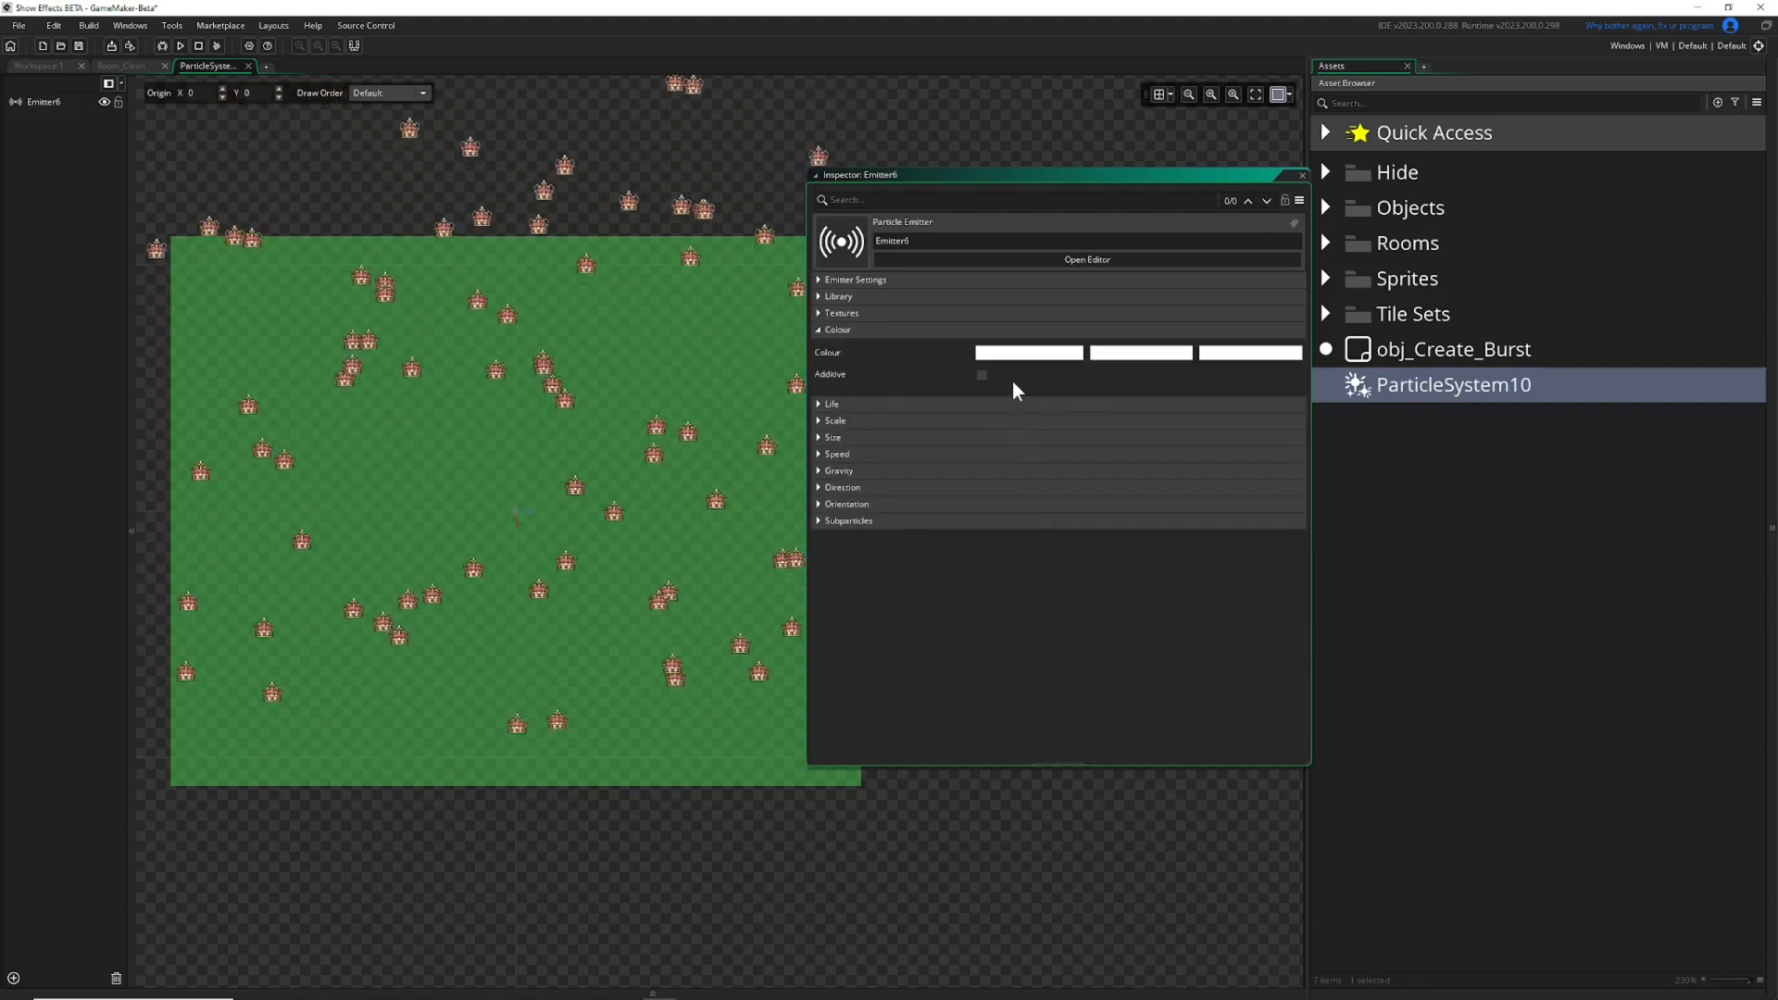
pyautogui.moveTo(1035, 180); pyautogui.dragTo(1002, 214)
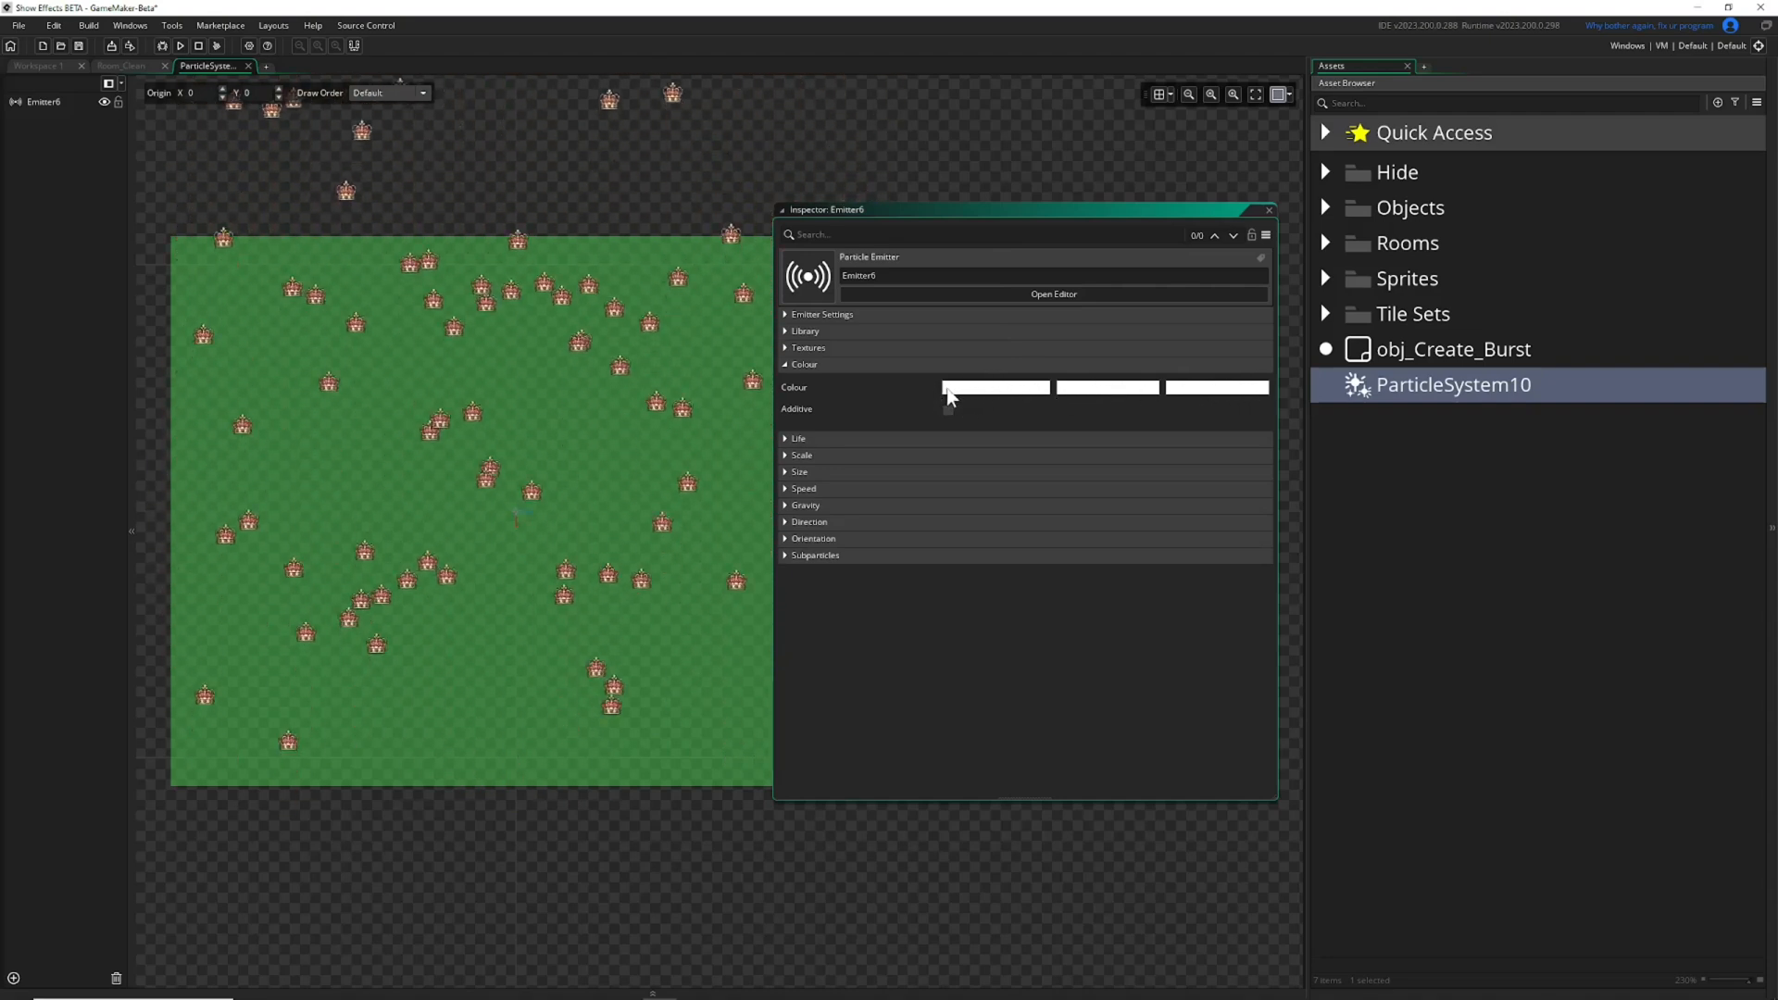
# Set the middle particle colour to light blue, hex 30BAFF.
pyautogui.click(1081, 392)
pyautogui.moveTo(130, 192); pyautogui.dragTo(123, 118)
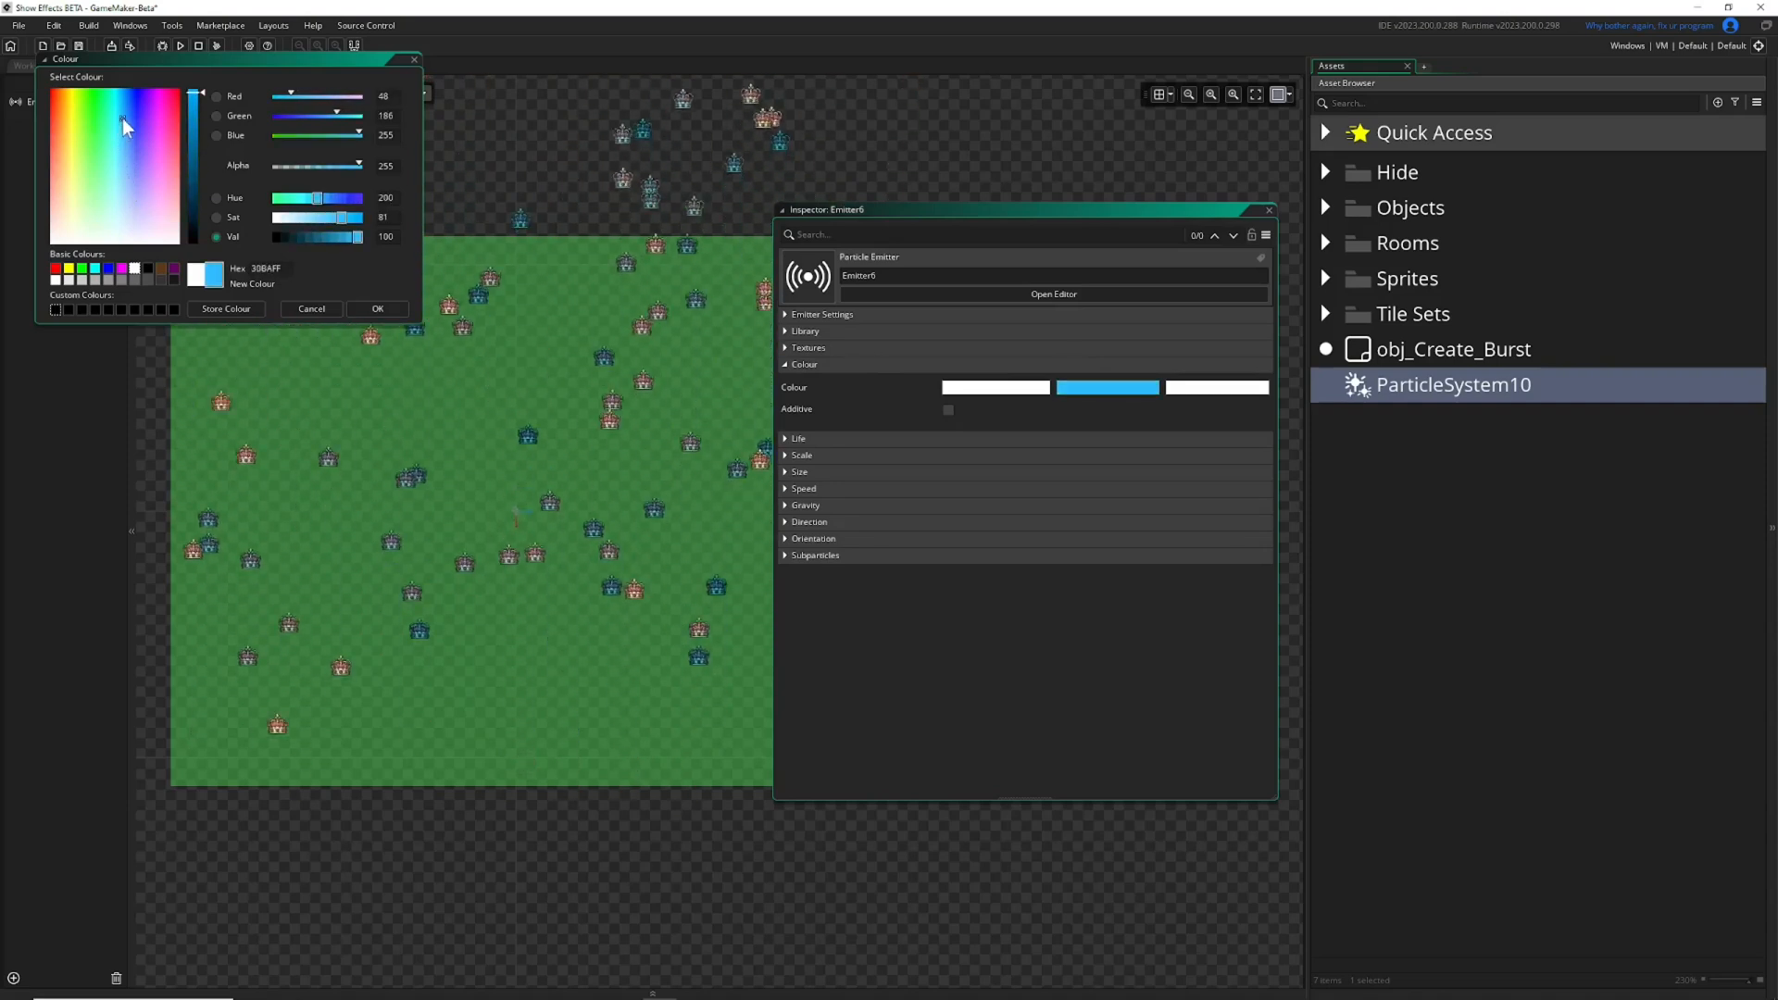
pyautogui.click(384, 303)
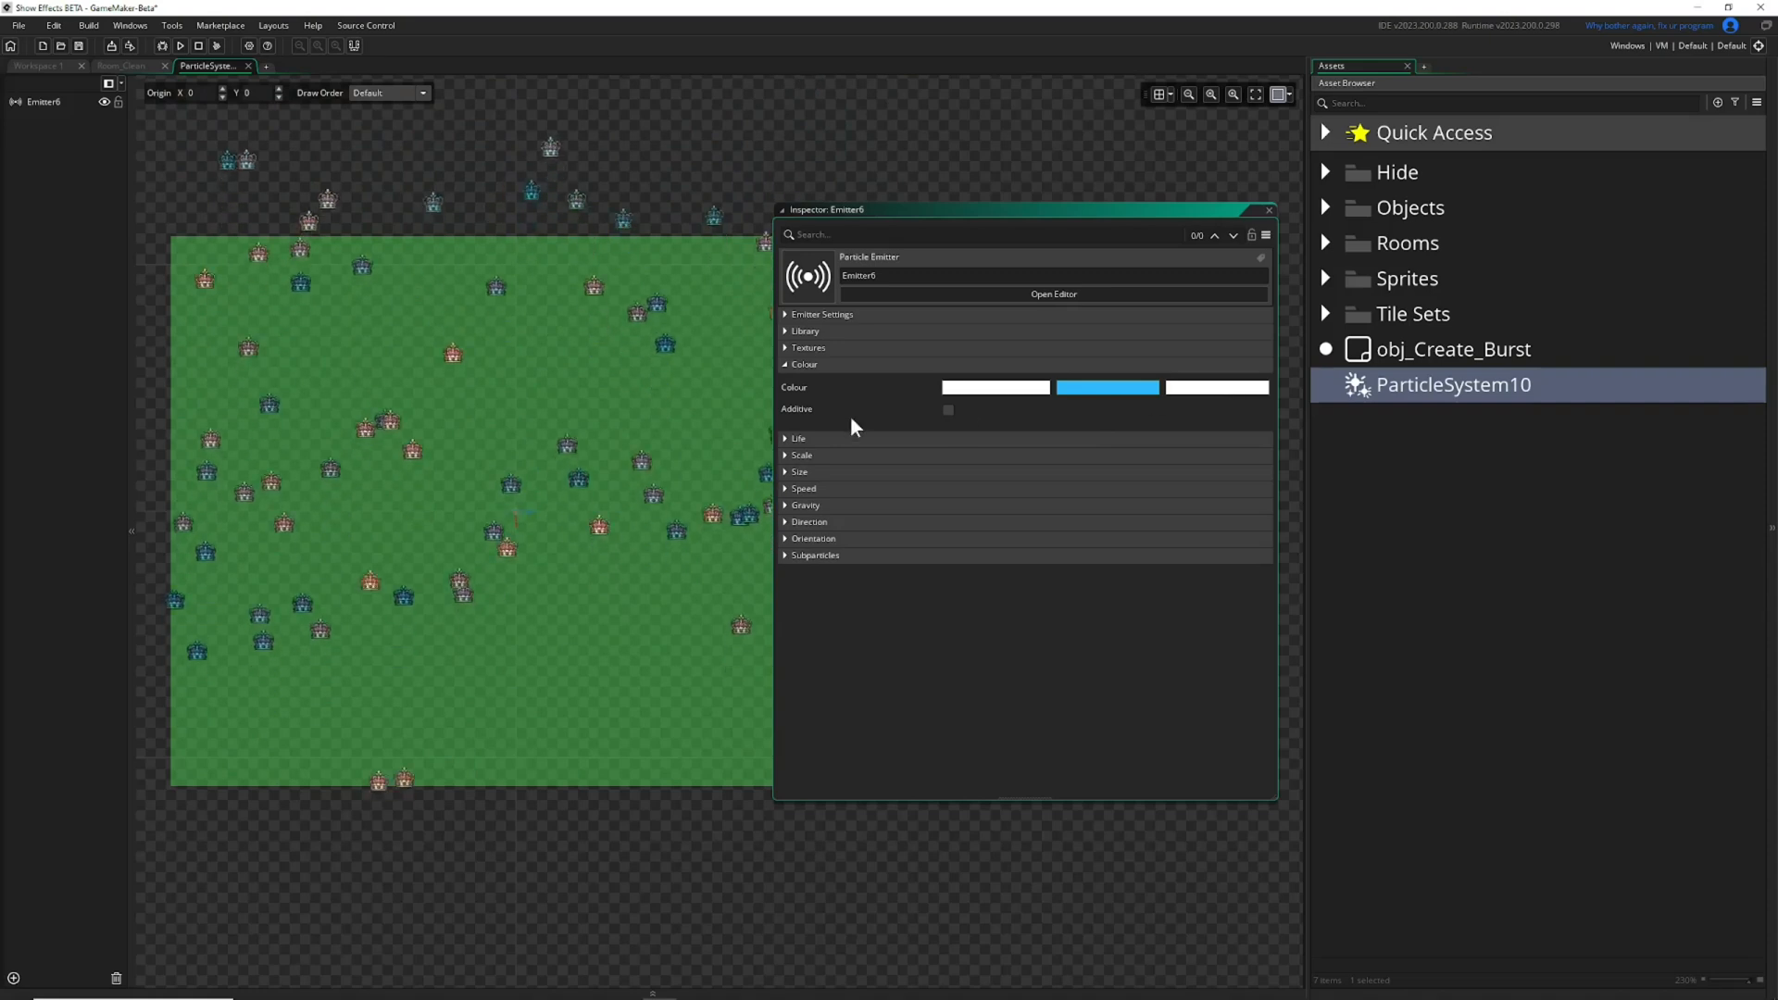
# Set the alpha of the first and third particle colours to 0.
pyautogui.click(1004, 393)
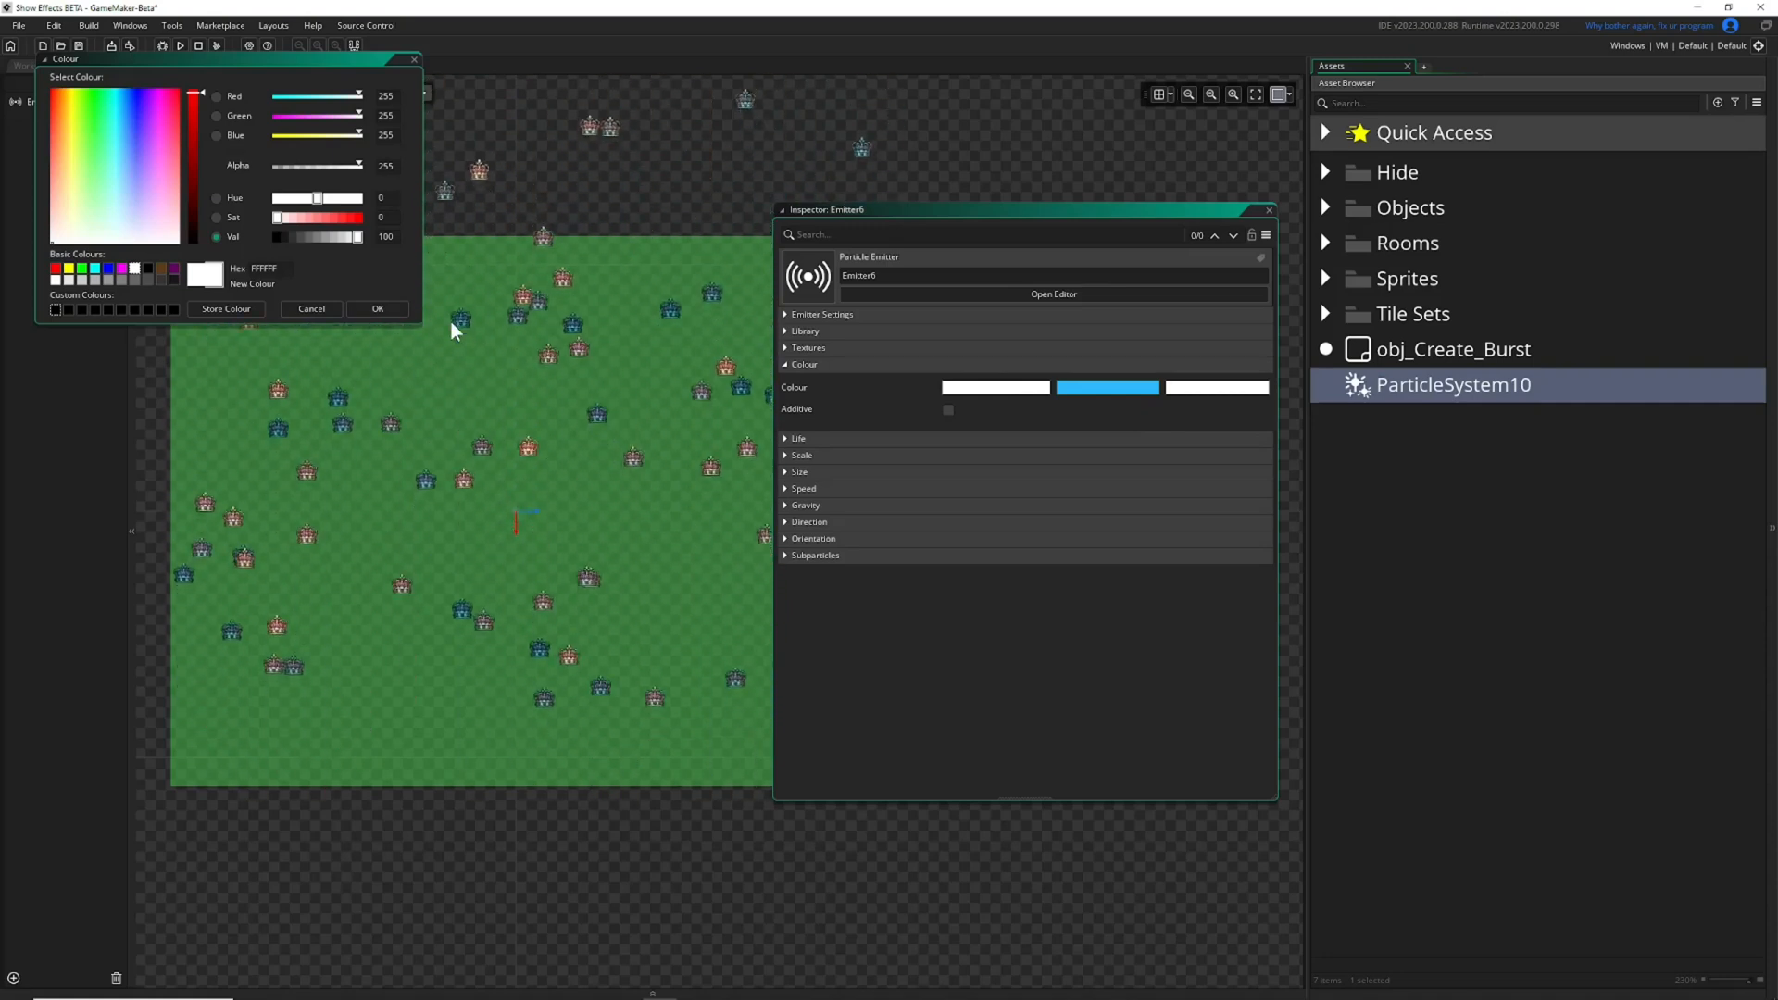
pyautogui.moveTo(358, 163); pyautogui.dragTo(269, 163)
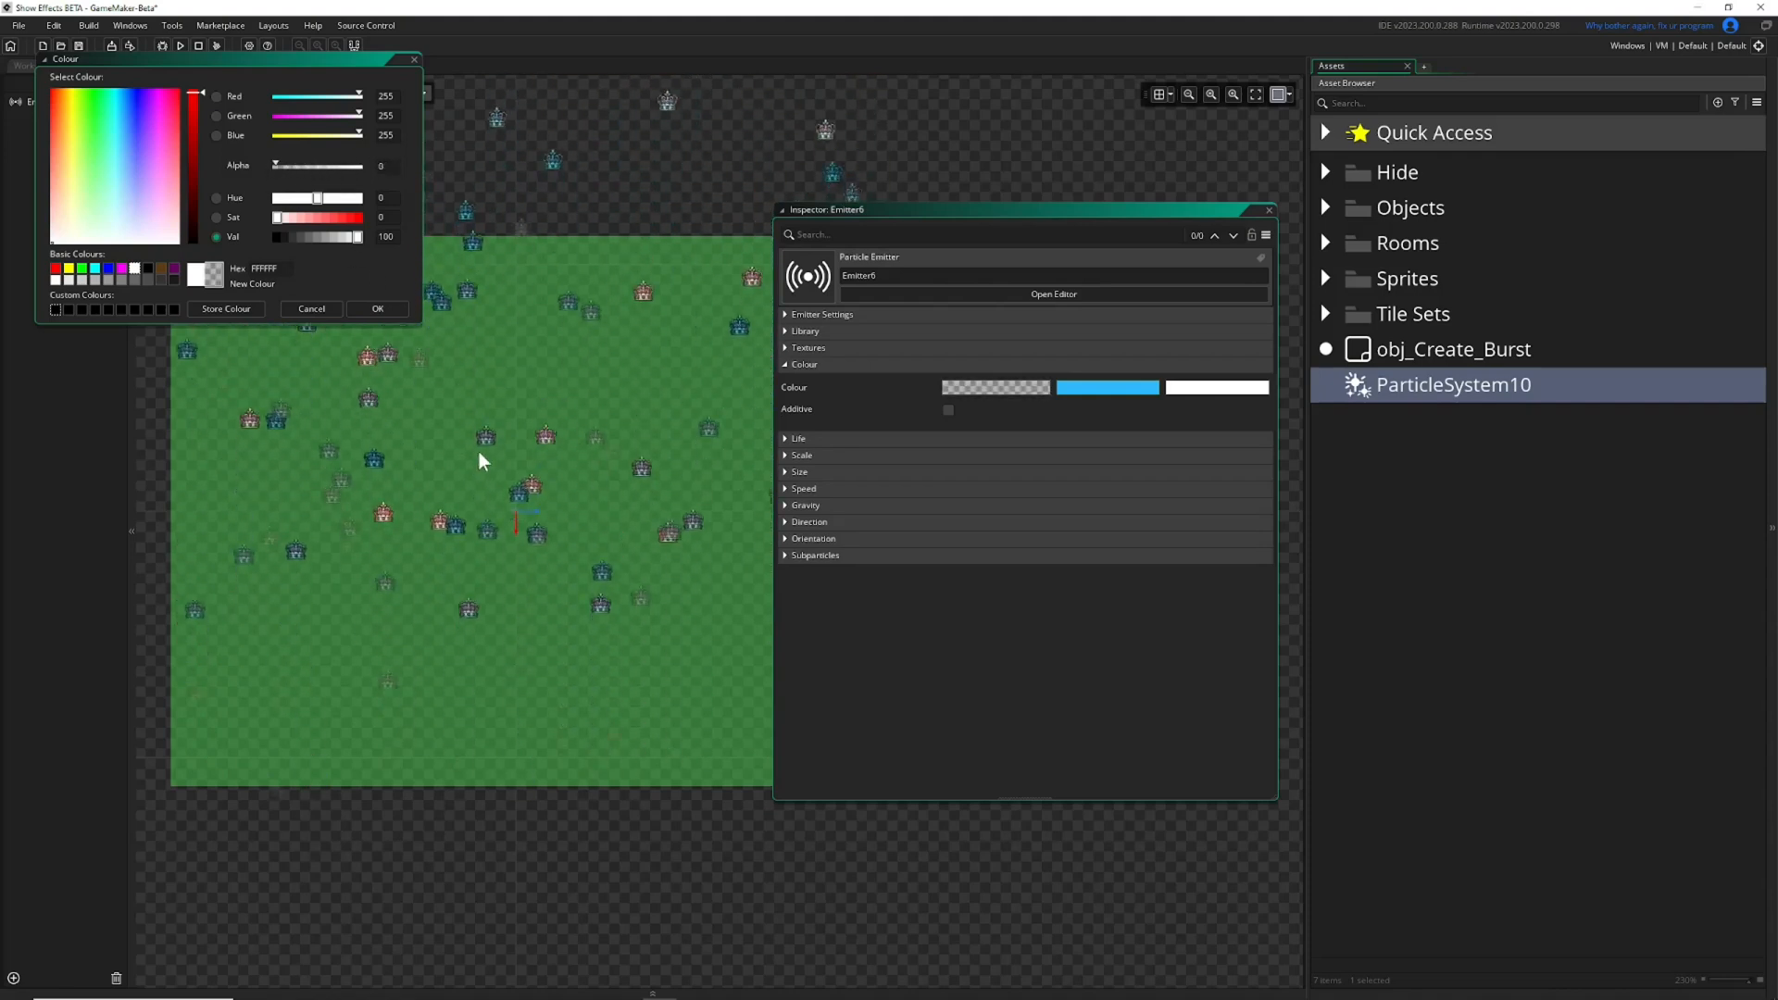
pyautogui.click(388, 306)
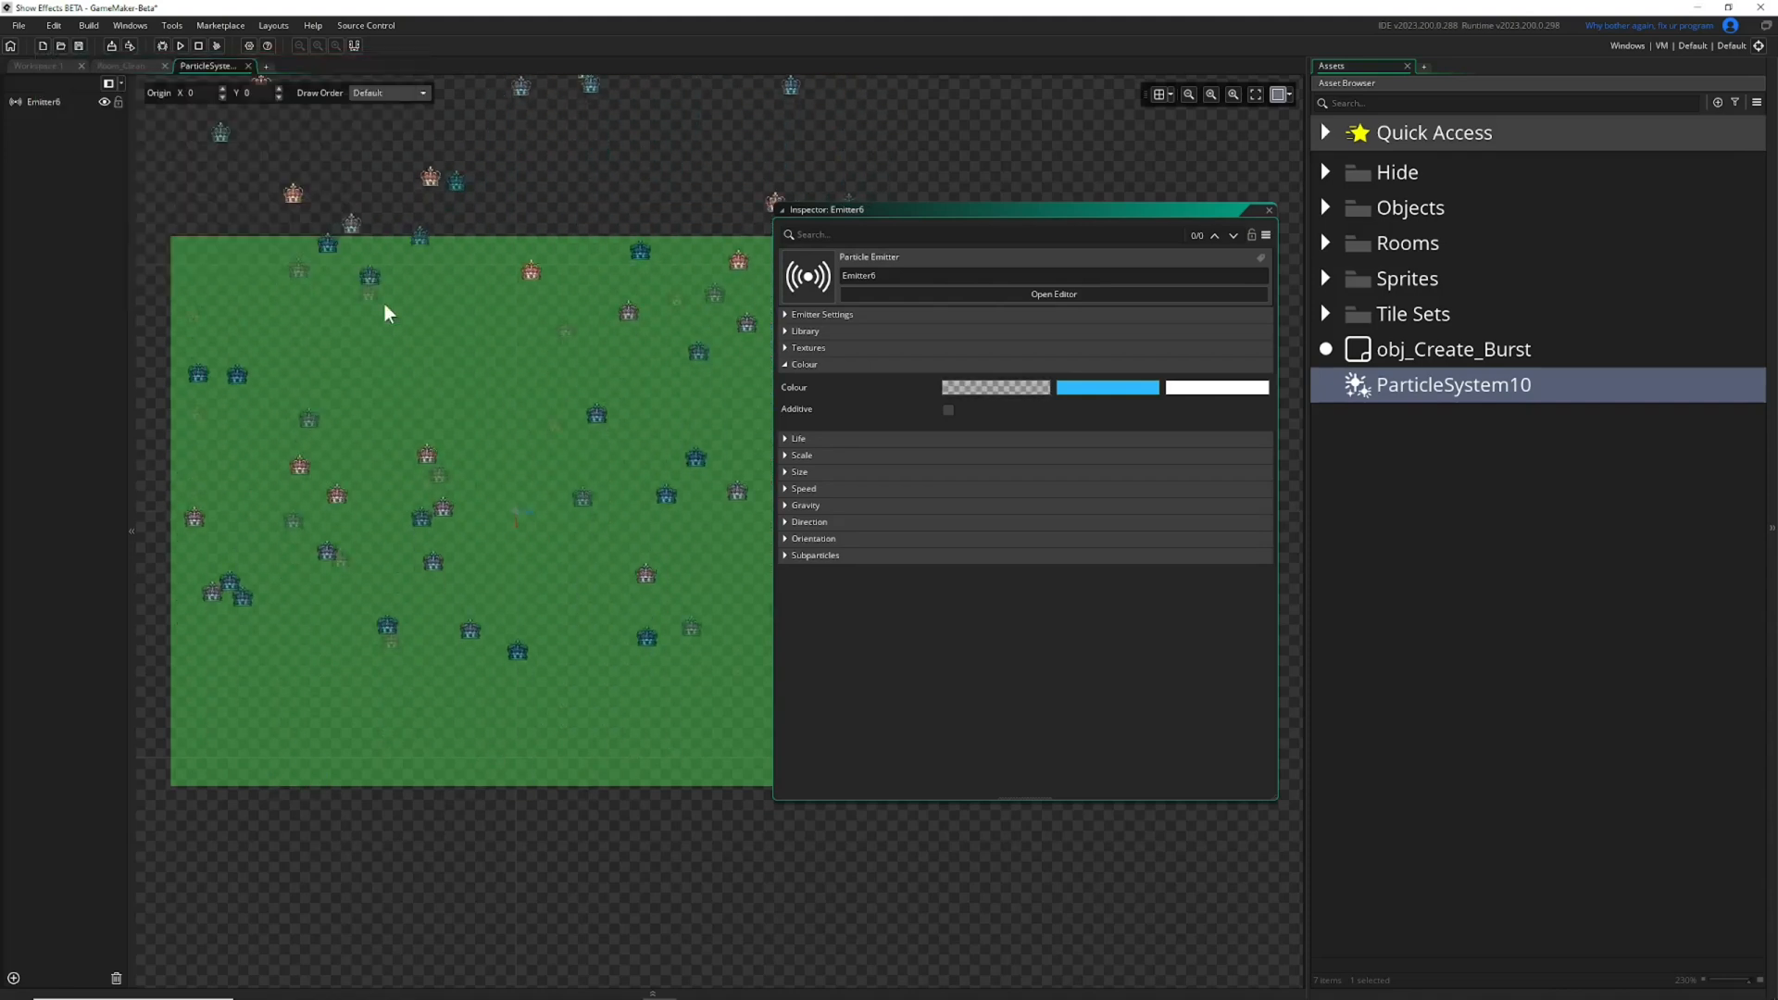
pyautogui.scroll(4, 600, 436)
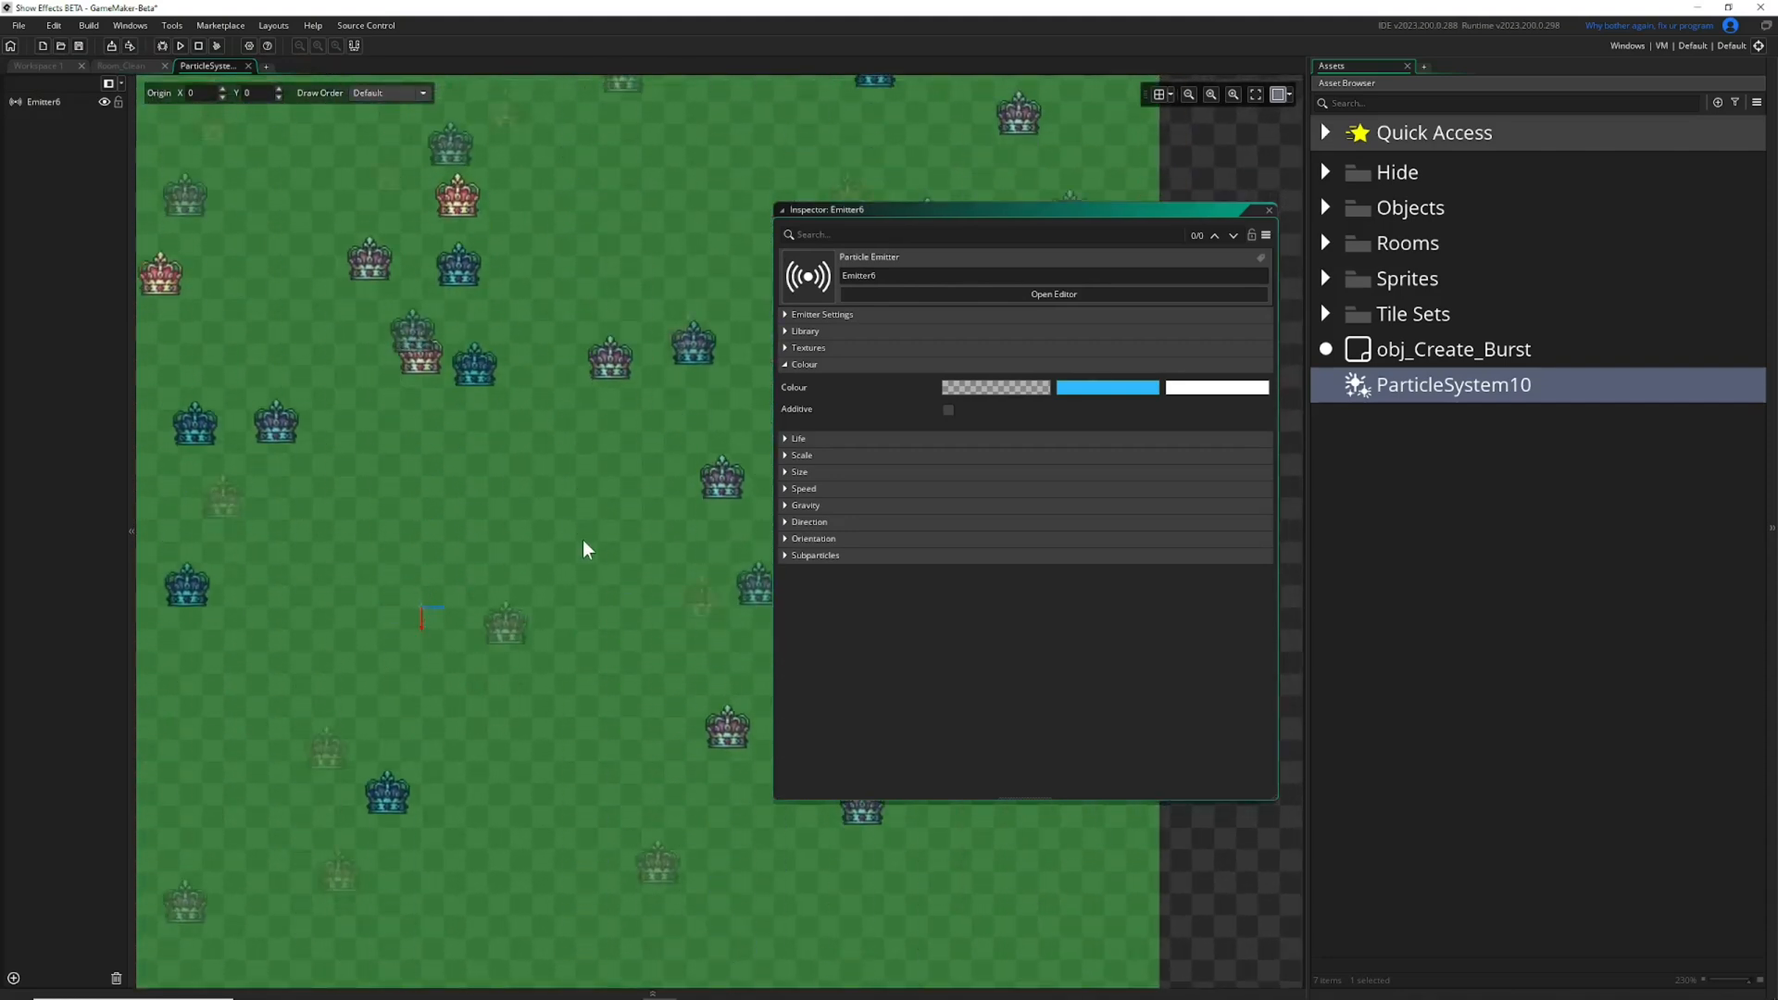
pyautogui.click(1223, 389)
pyautogui.moveTo(358, 164); pyautogui.dragTo(265, 164)
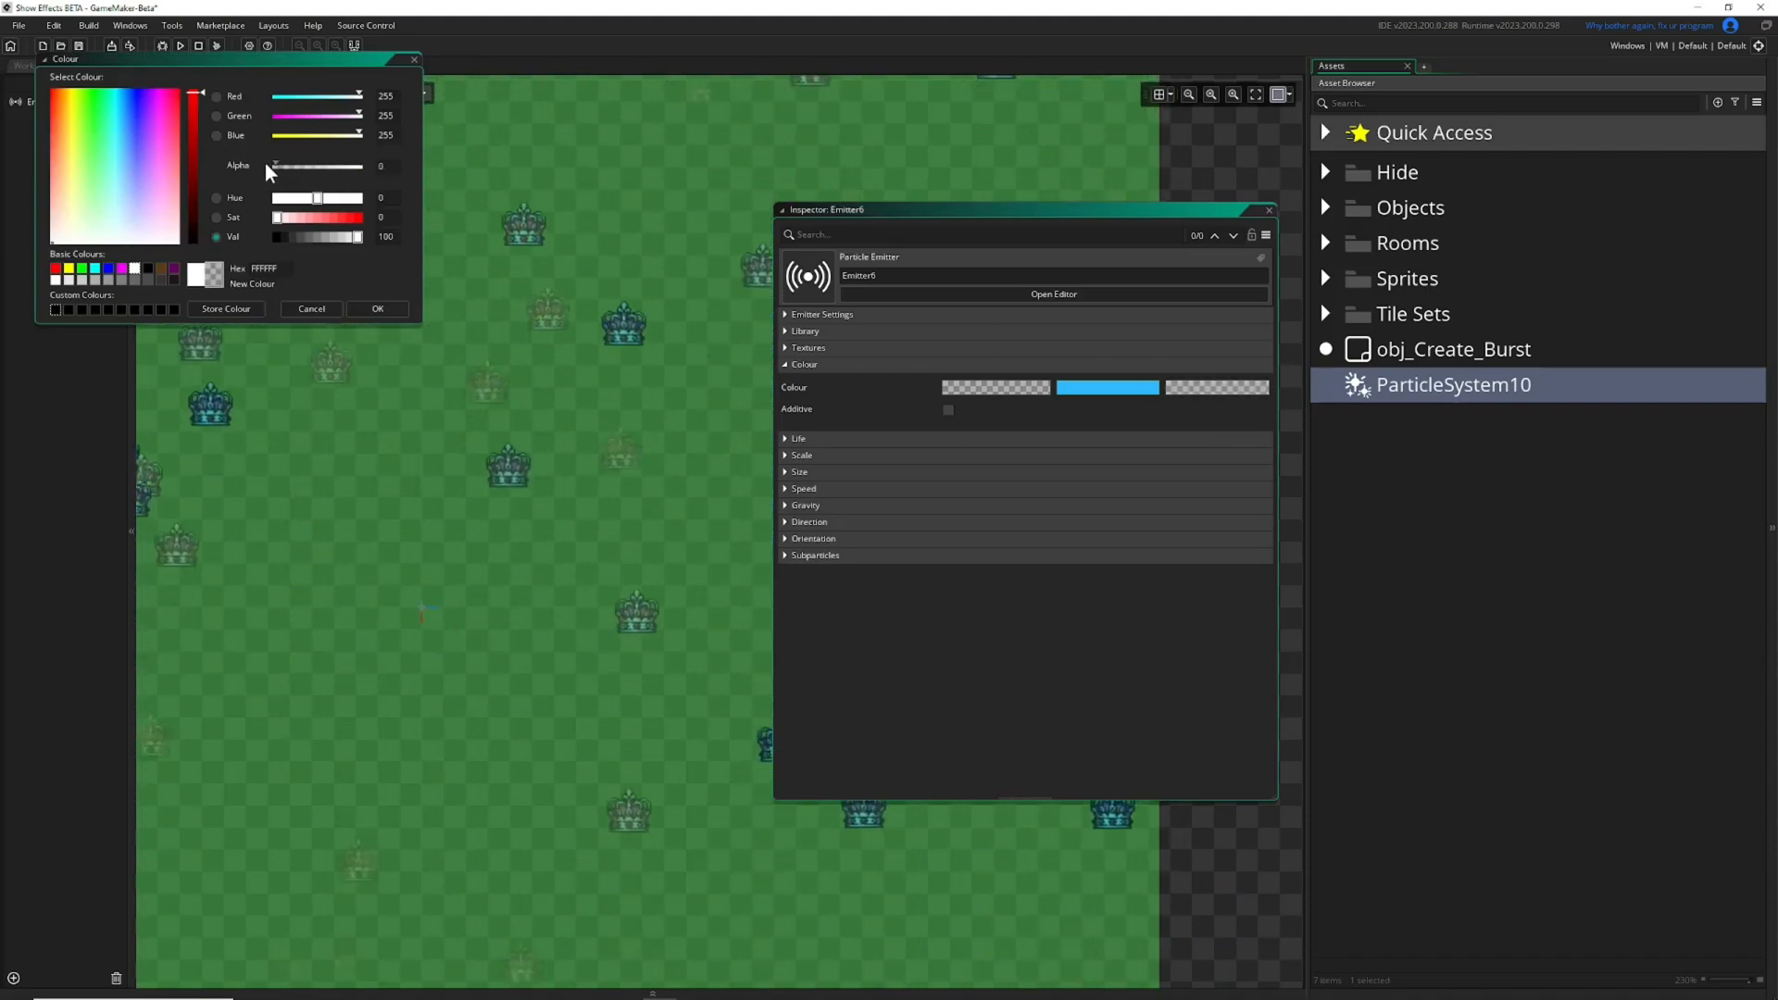
pyautogui.click(375, 308)
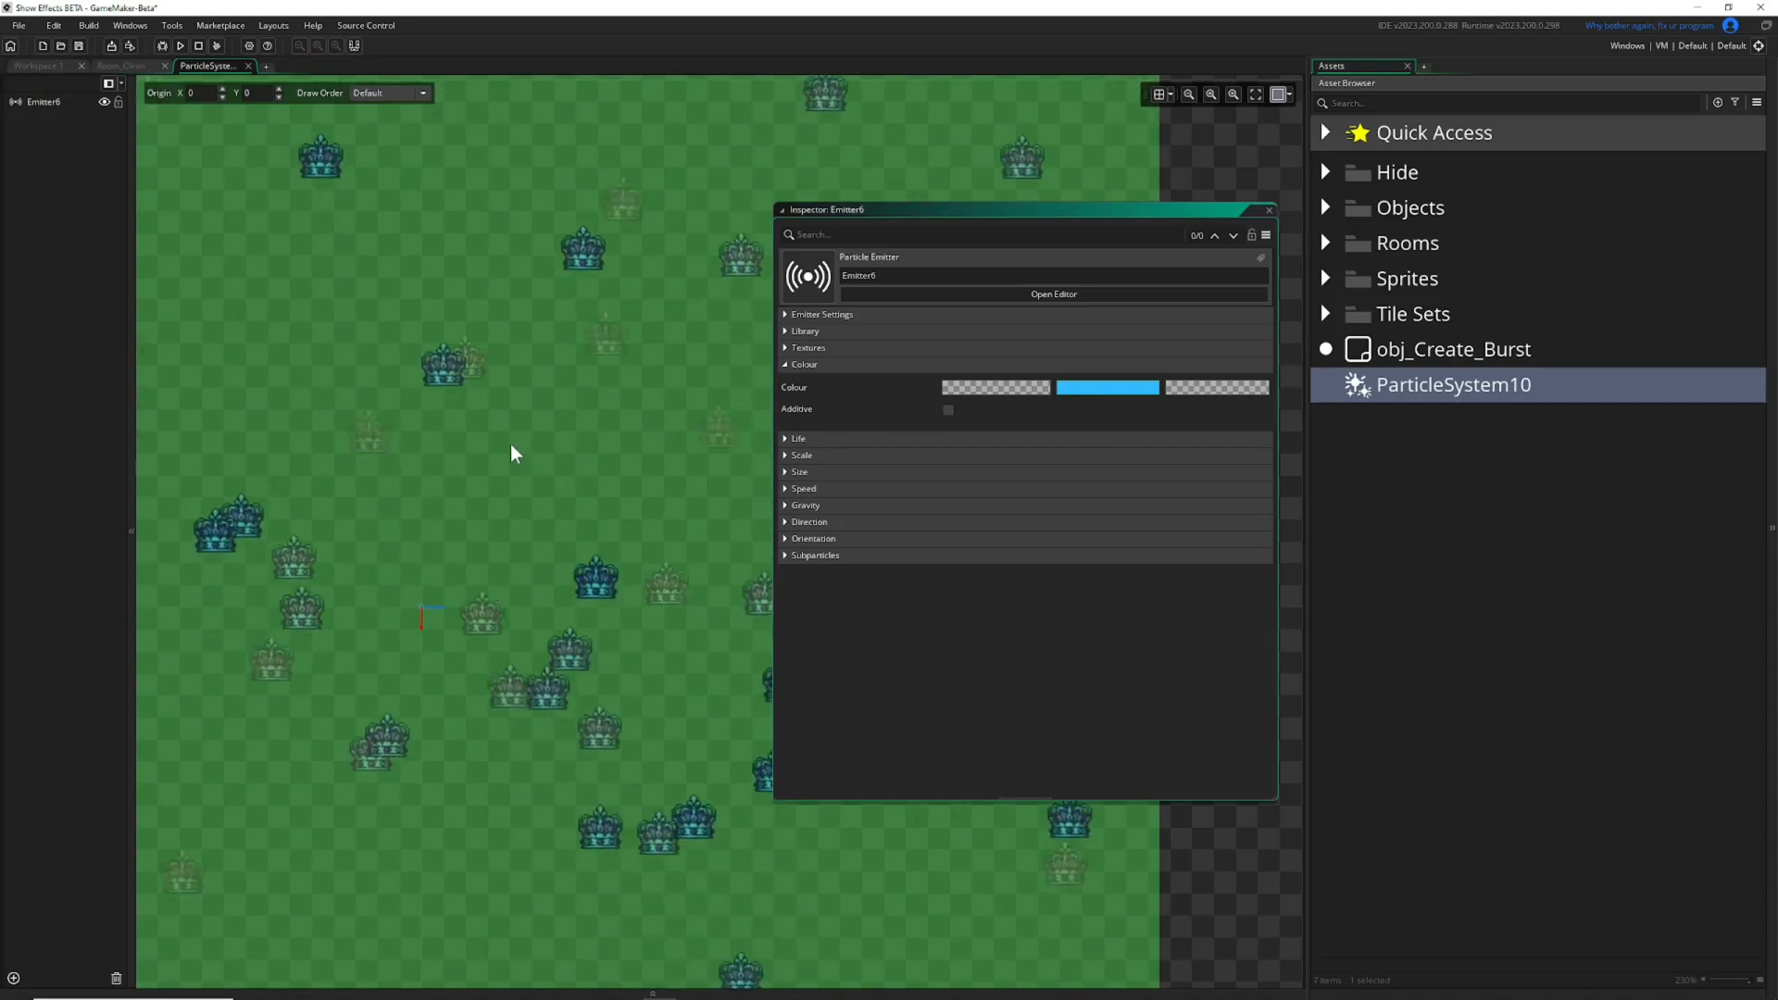
pyautogui.scroll(-3, 478, 424)
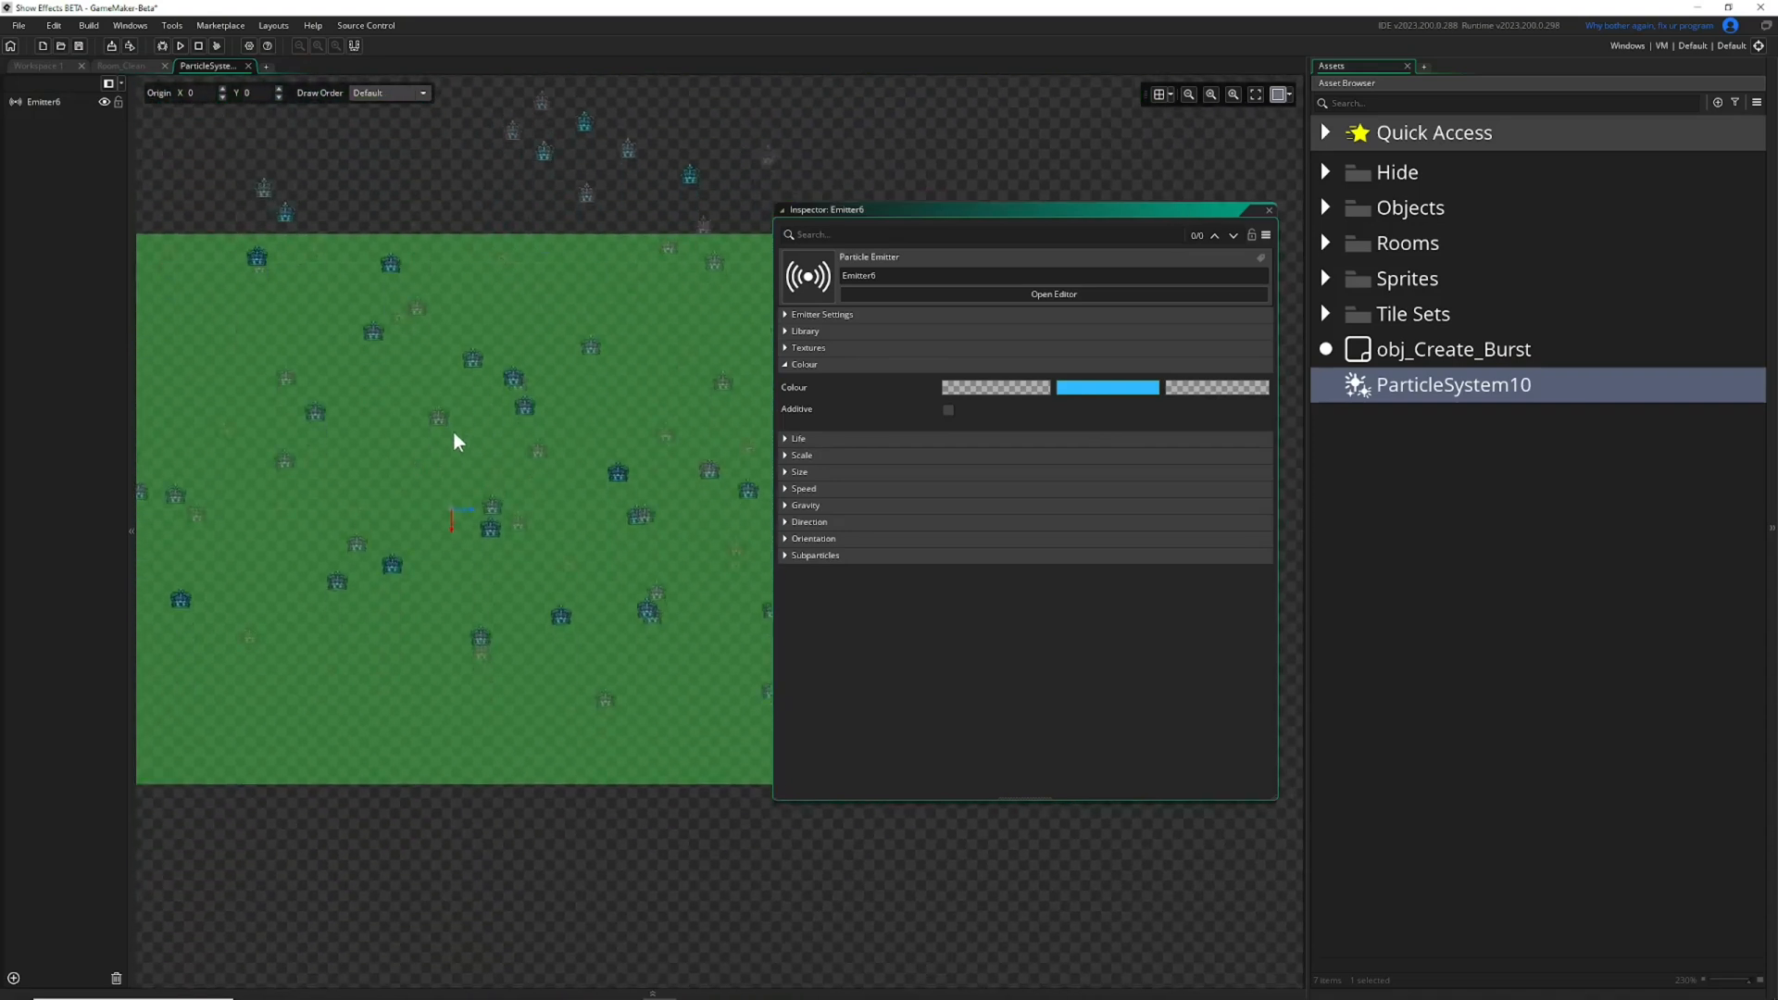
pyautogui.hscroll(-1, 449, 422)
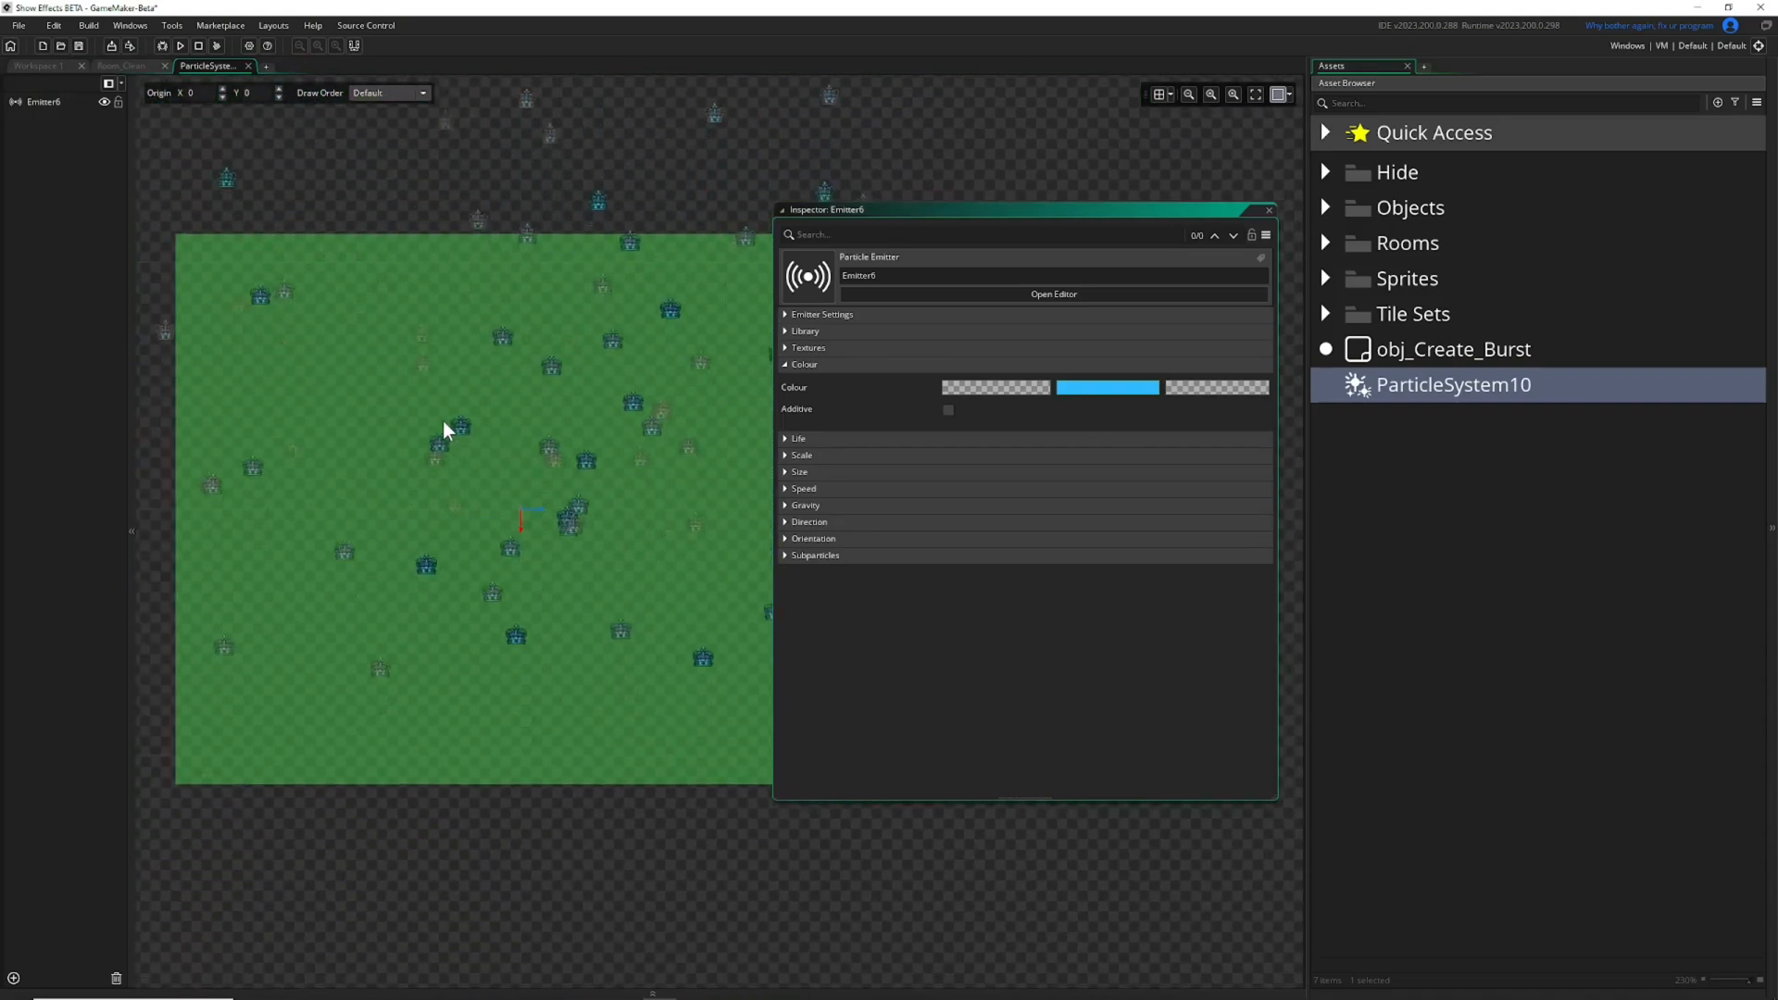
# Set the particles' minimum and maximum speed to 1, collapsing the Colour settings before and the Speed settings after the edit.
pyautogui.click(786, 363)
pyautogui.click(785, 431)
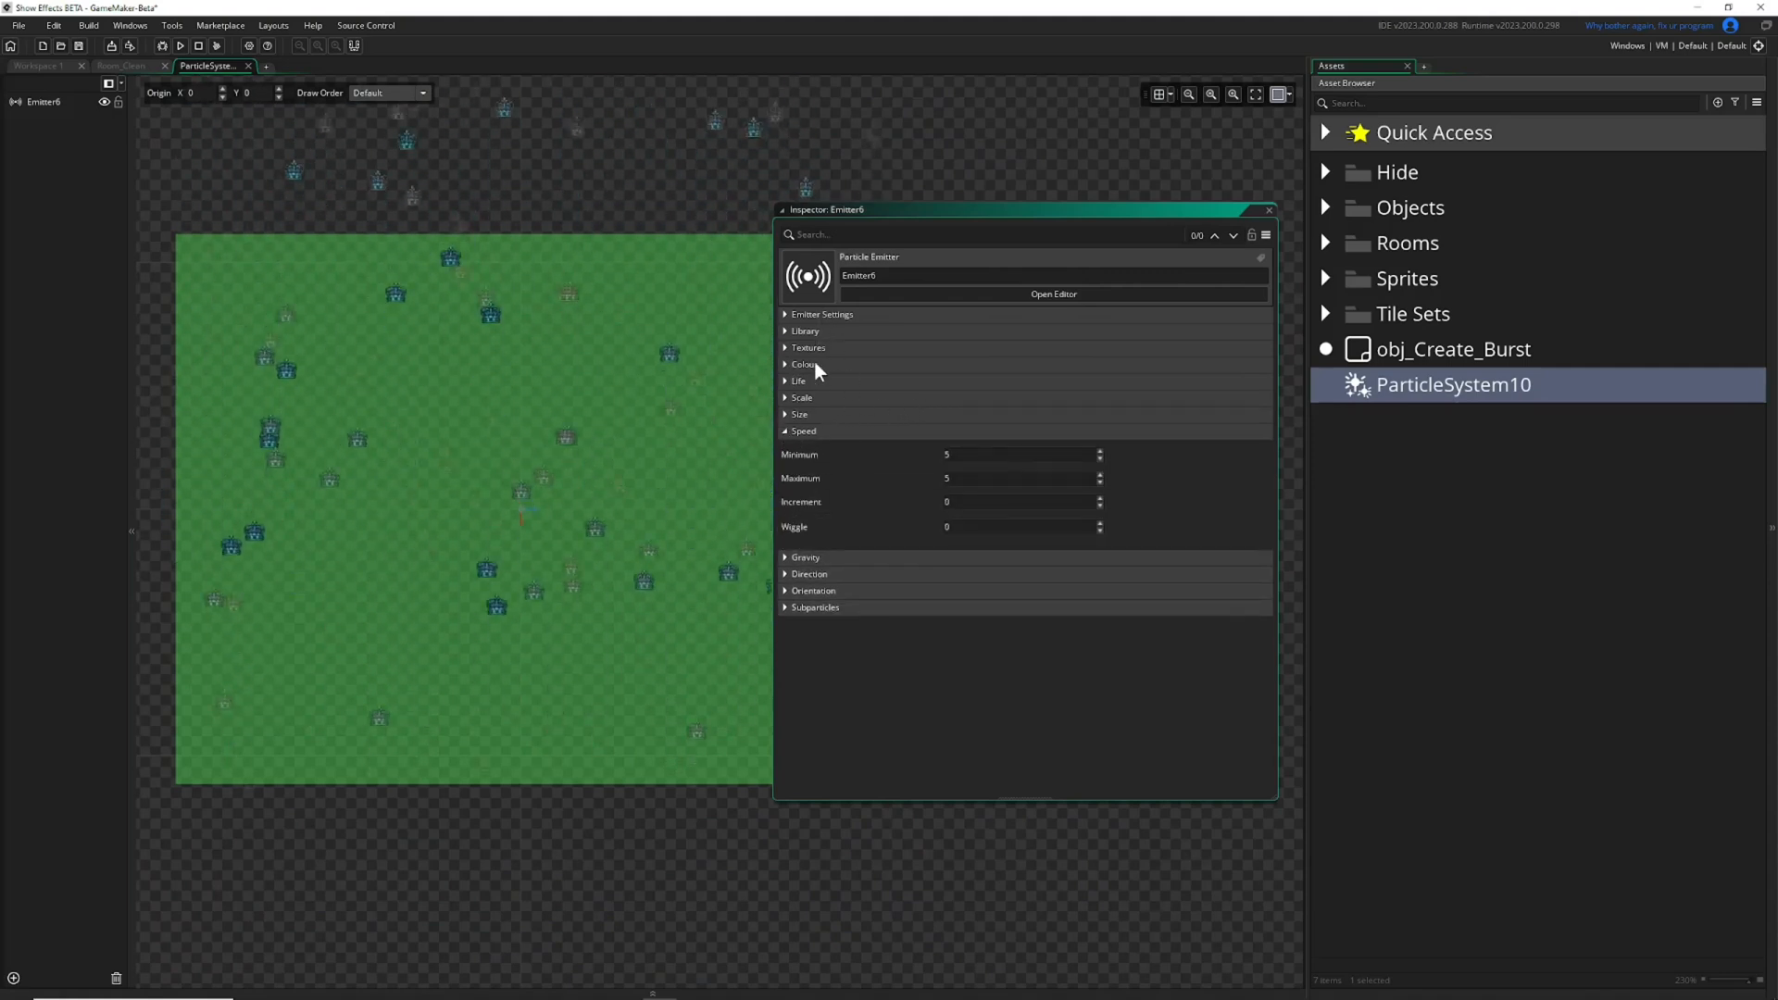
pyautogui.write('1')
pyautogui.press('Tab')
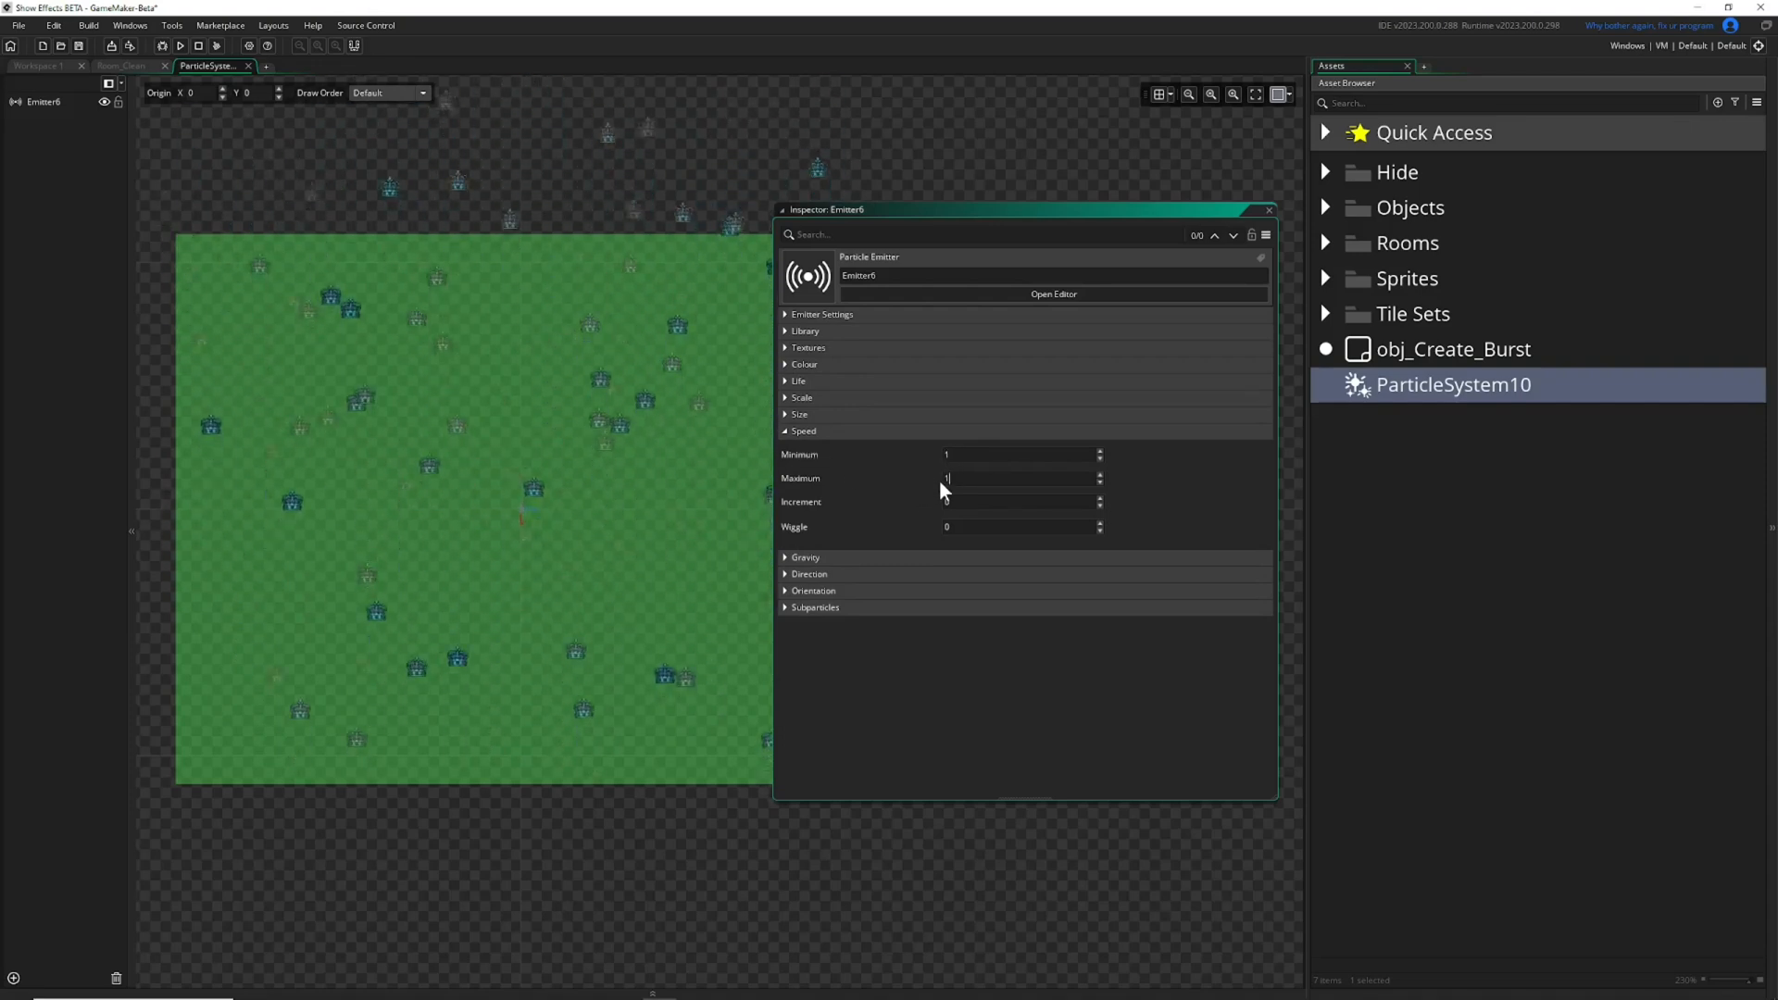
pyautogui.keyDown('ctrl'); pyautogui.scroll(3, 556, 500); pyautogui.keyUp('ctrl')
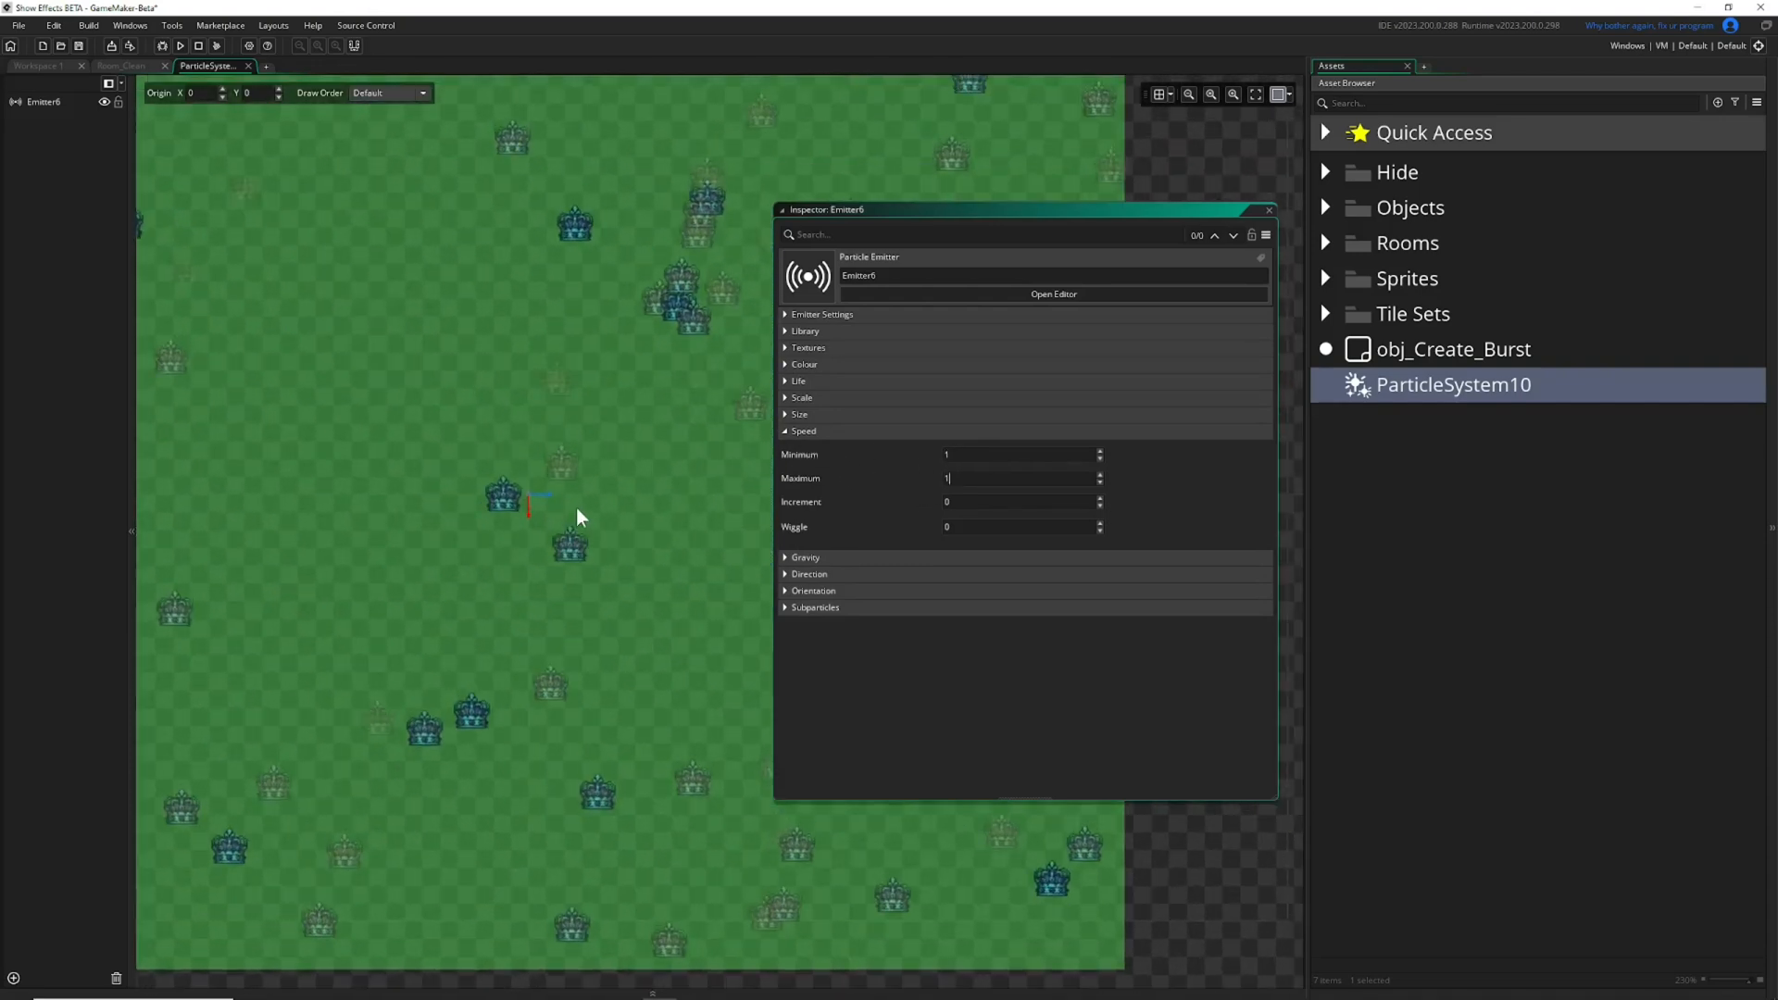
pyautogui.keyDown('ctrl'); pyautogui.scroll(2, 513, 572); pyautogui.keyUp('ctrl')
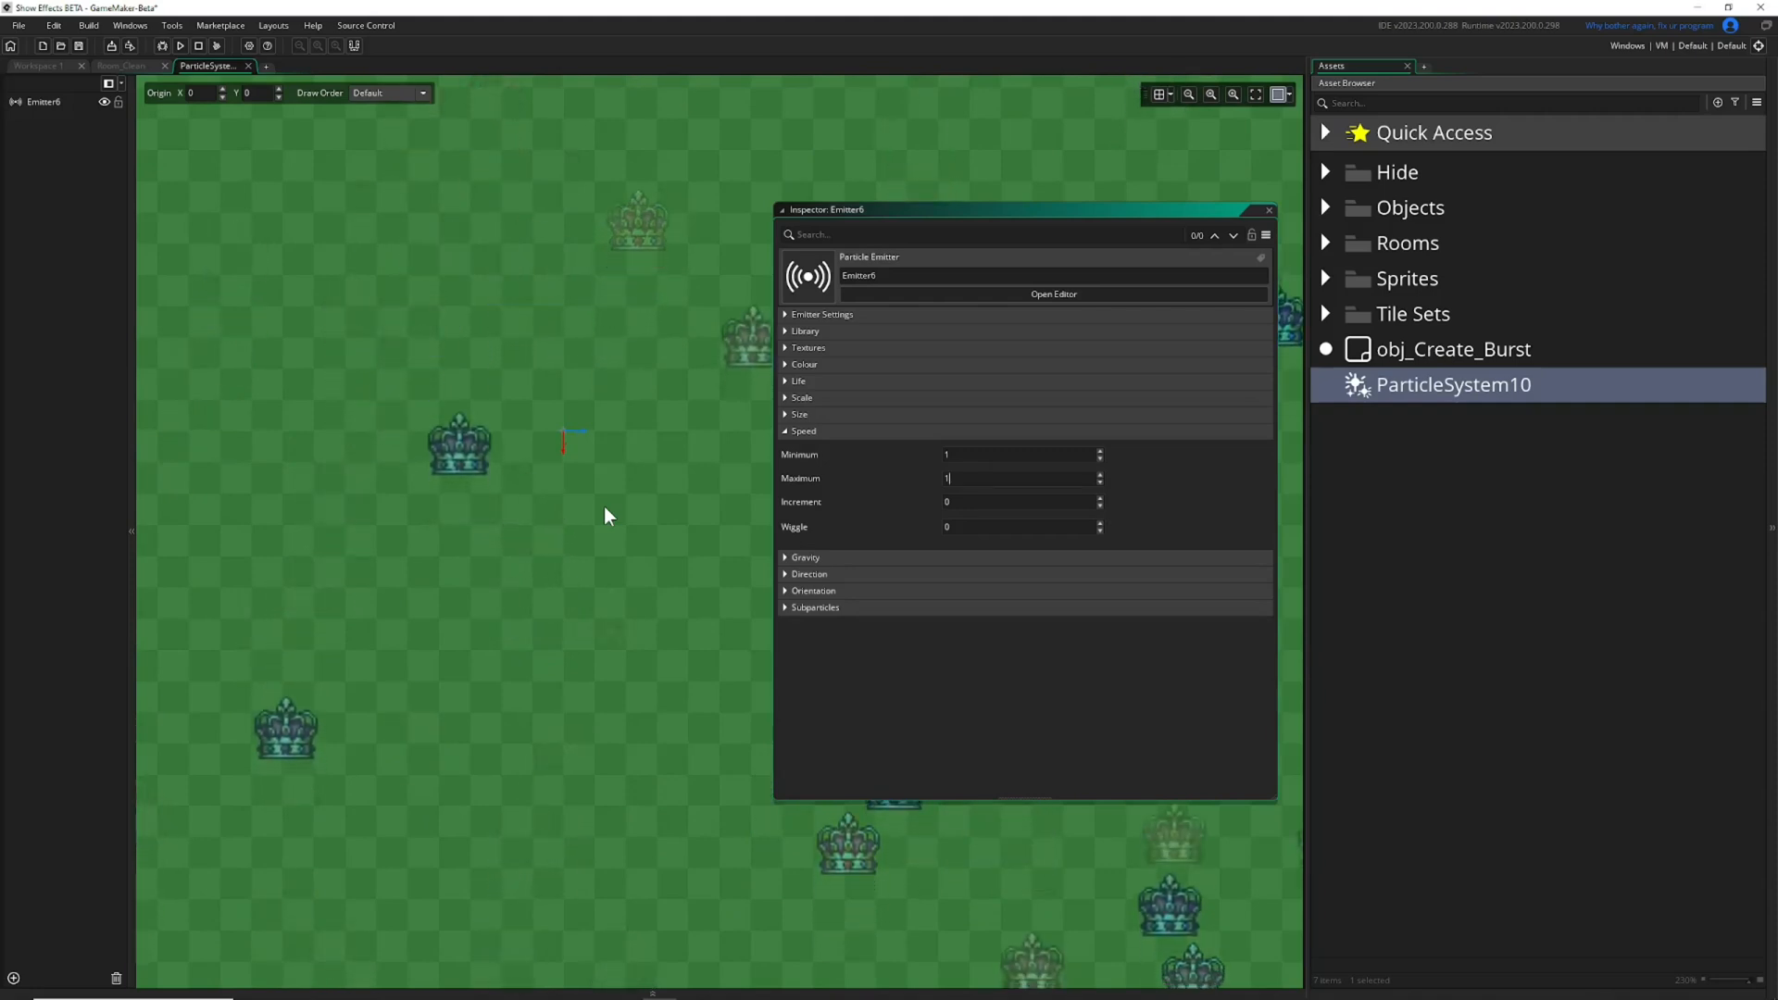
pyautogui.click(798, 431)
# Enable Additive blending in the Colour settings, toggling it off and on to compare, and collapse the section.
pyautogui.click(787, 364)
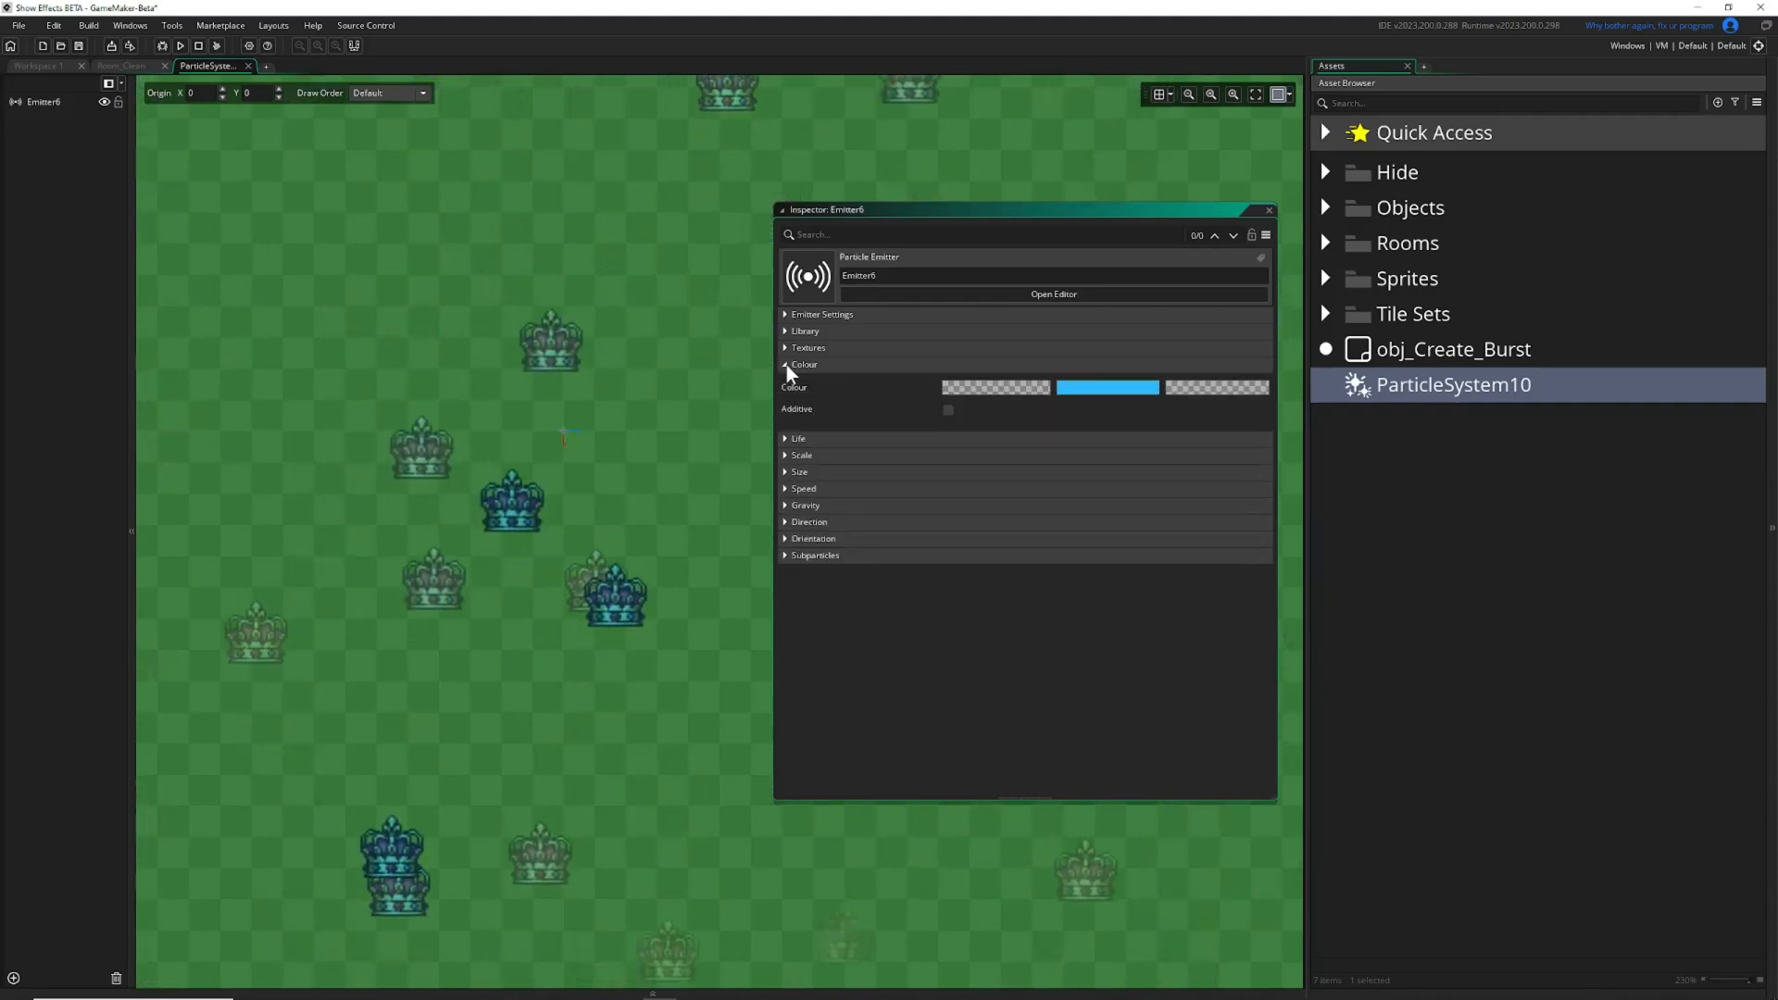
pyautogui.scroll(-2, 561, 434)
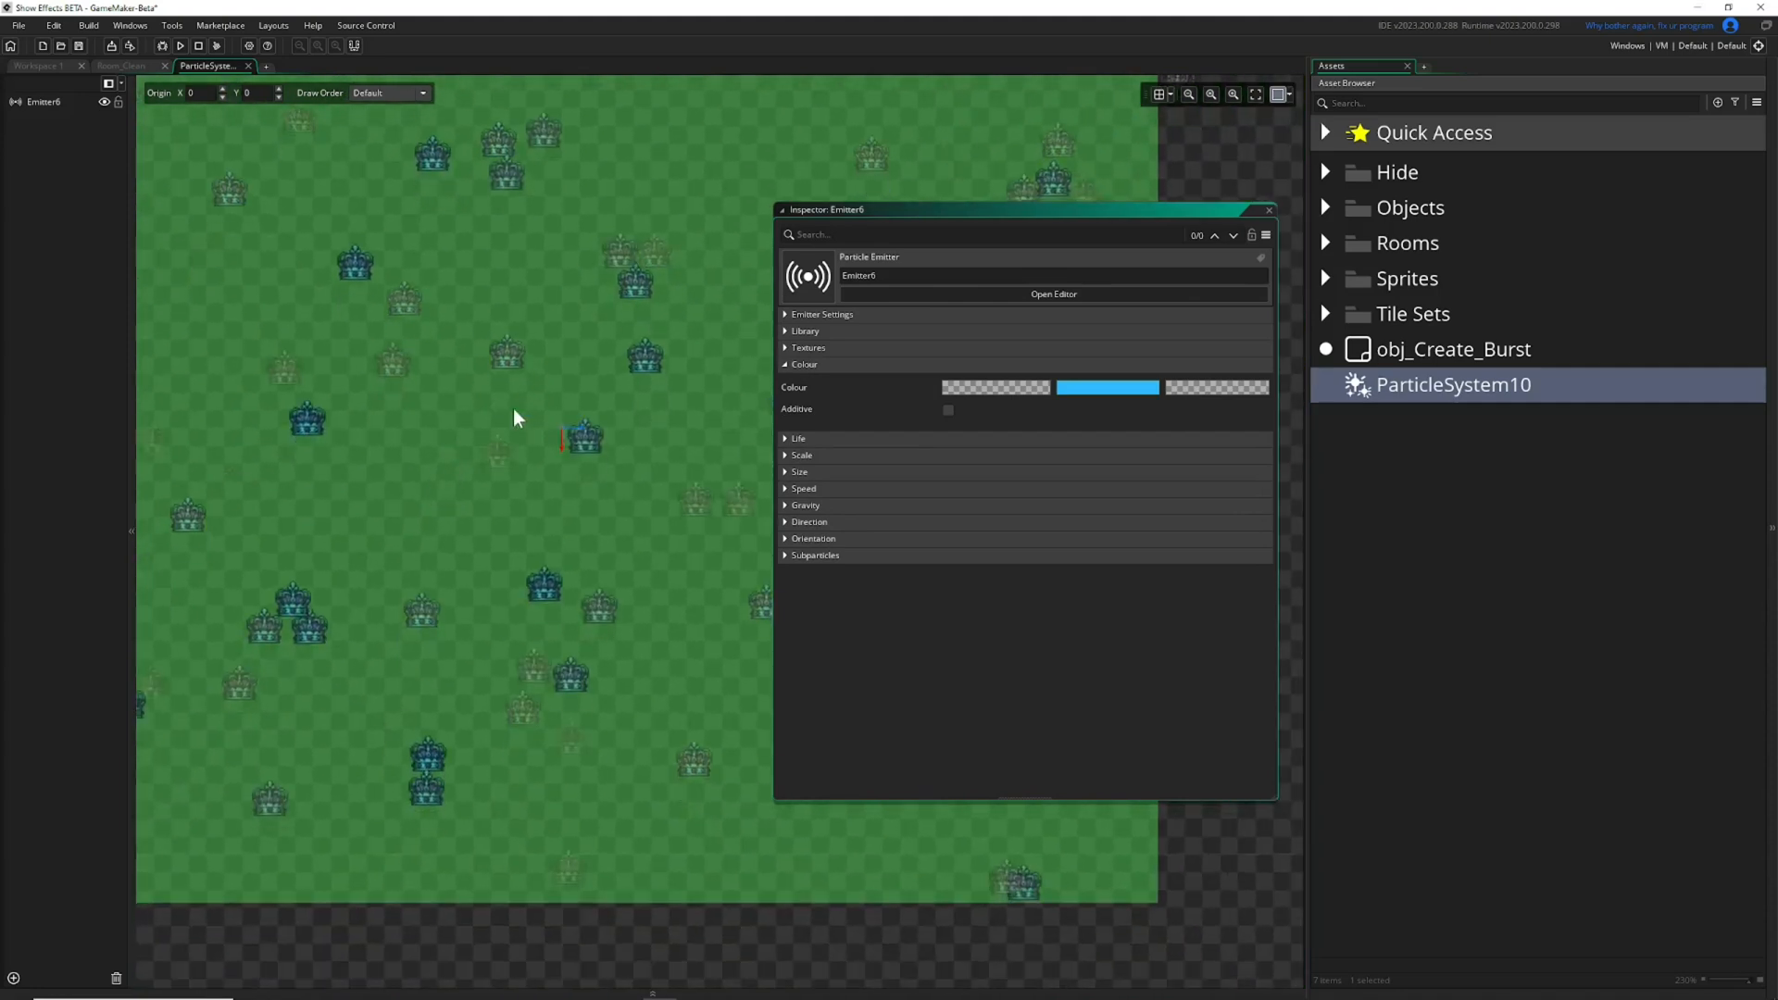
pyautogui.click(948, 409)
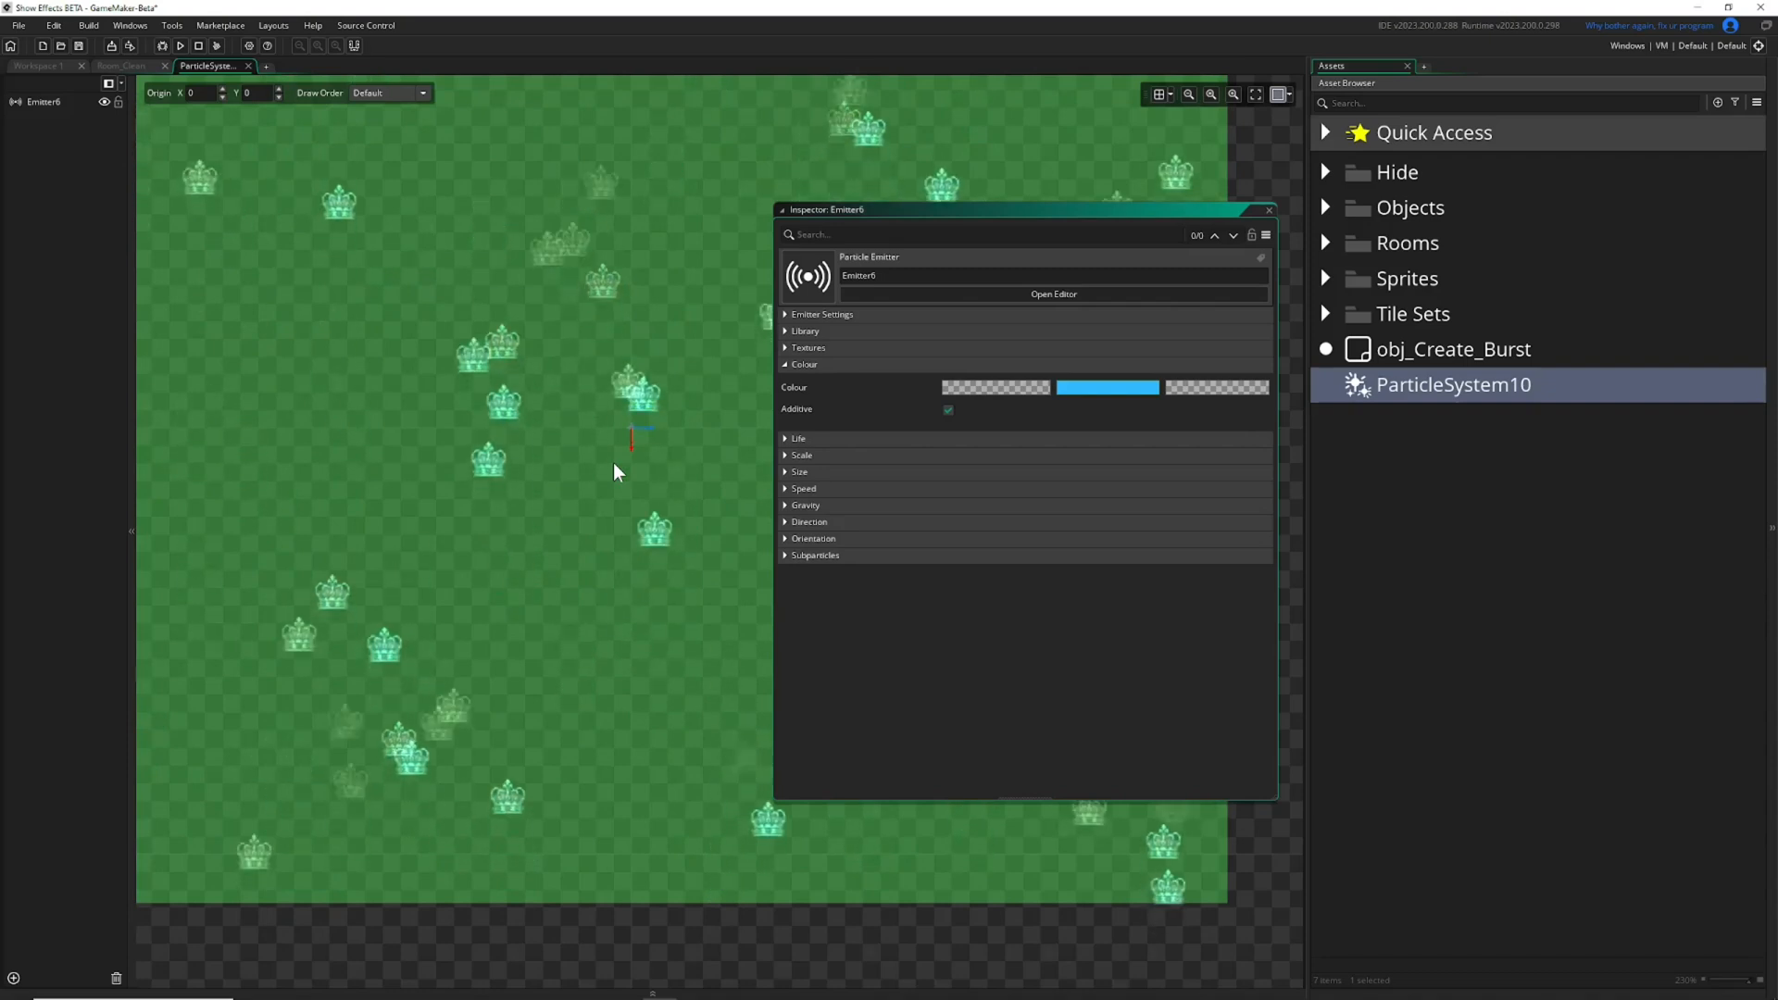
pyautogui.click(948, 410)
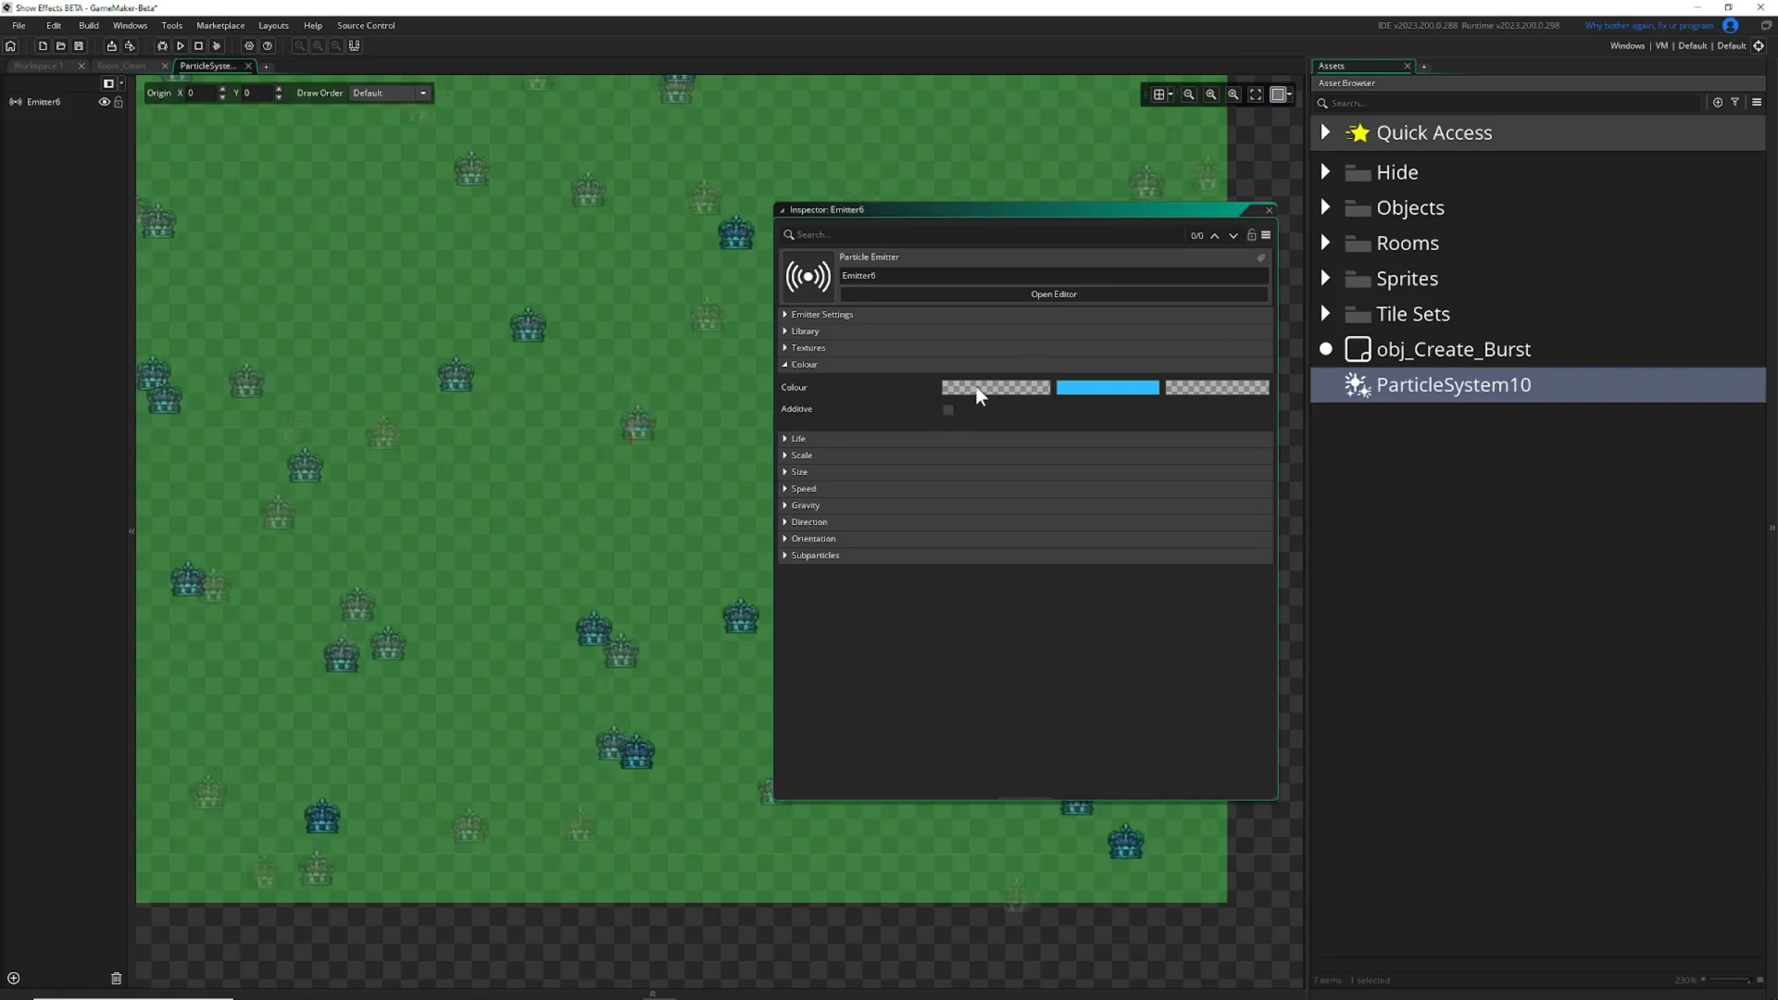
pyautogui.click(951, 408)
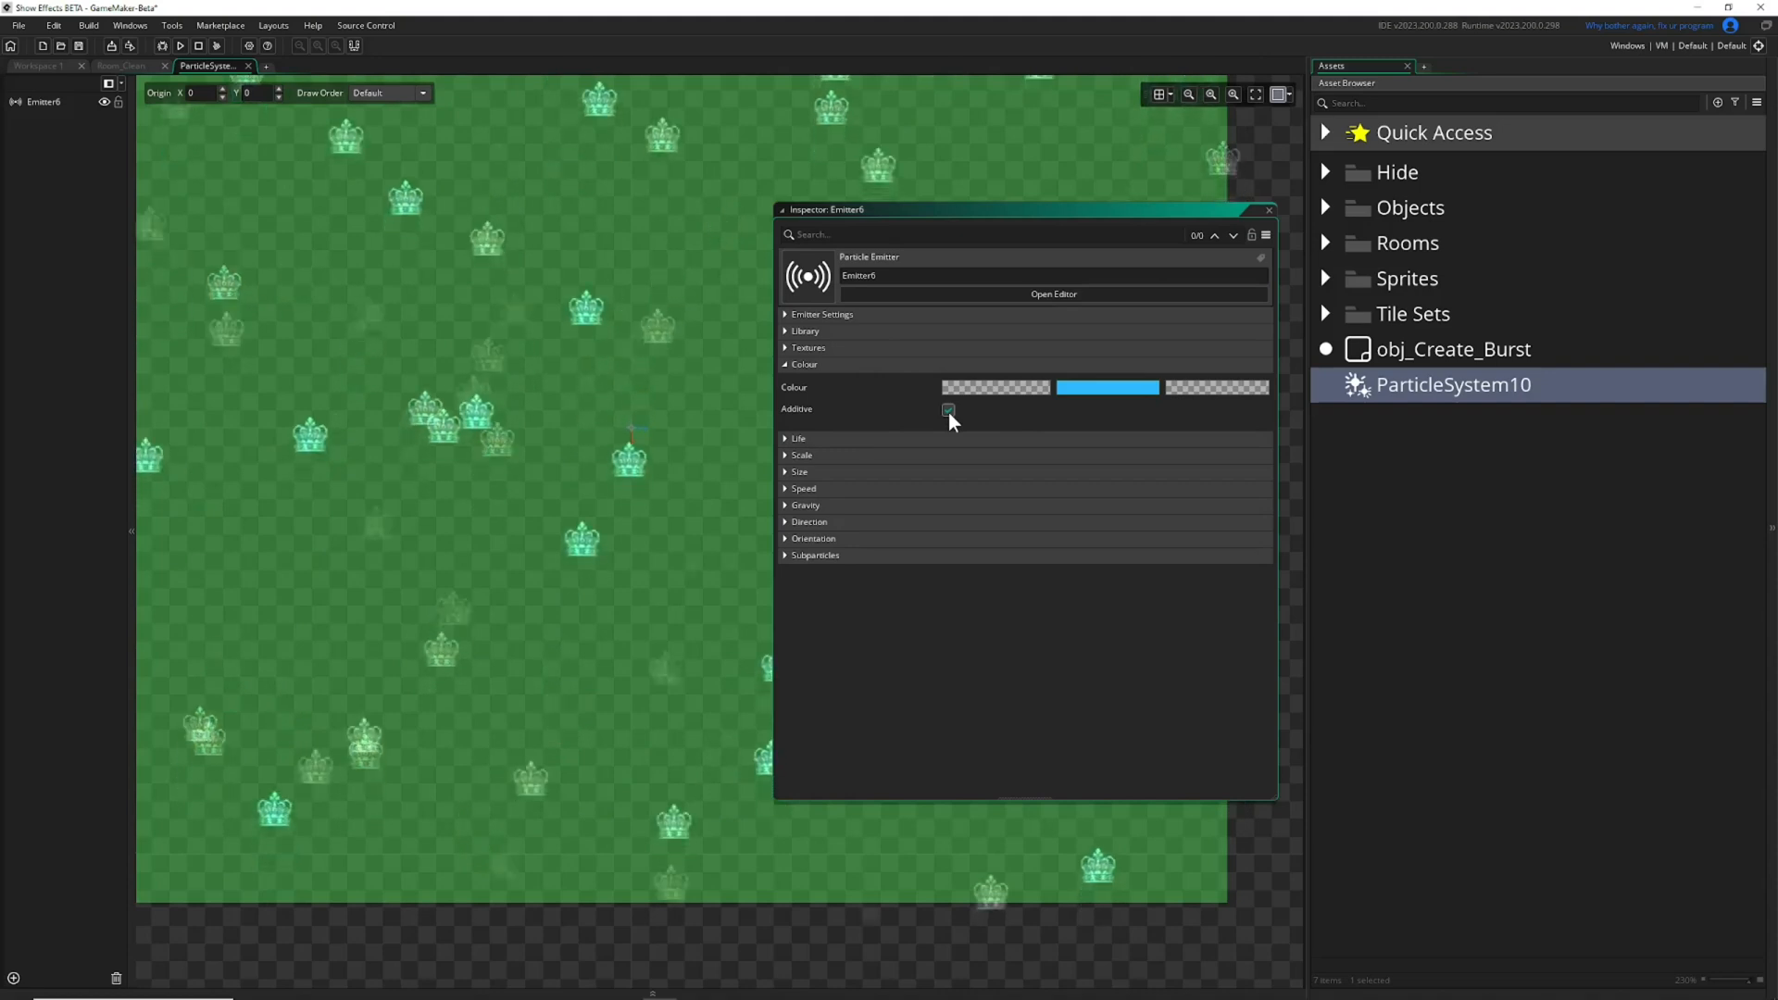
pyautogui.click(785, 364)
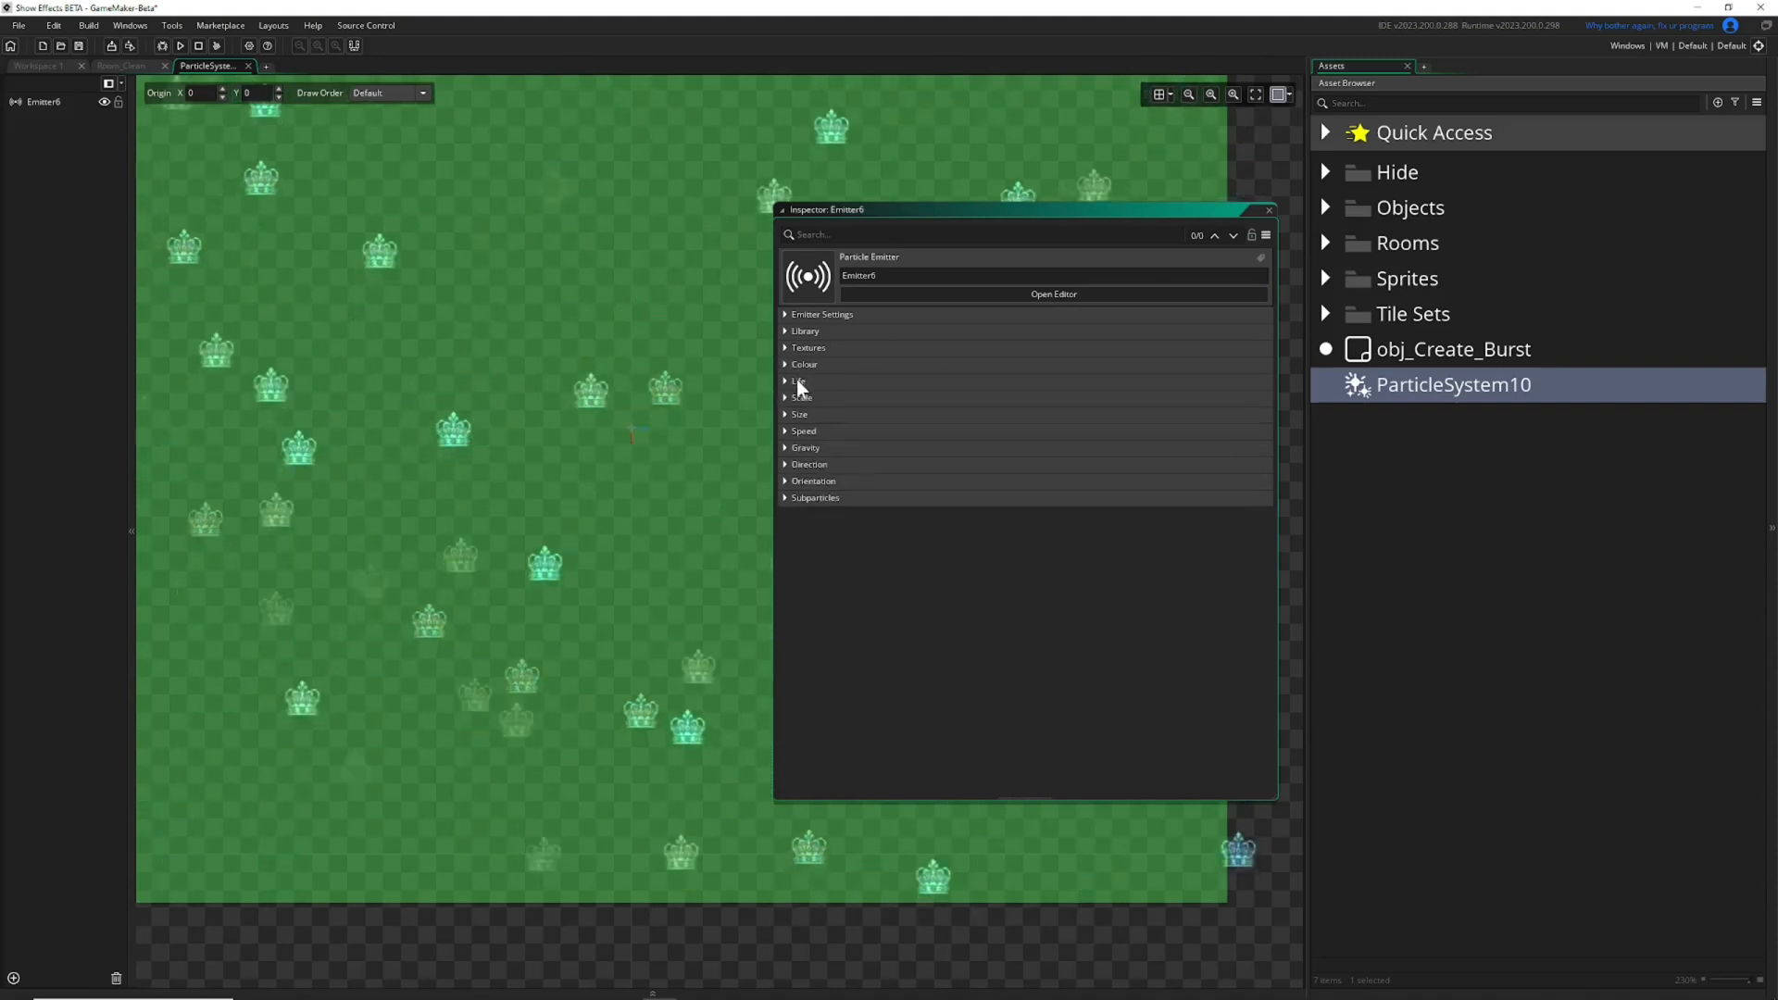
# Set the particle life to a minimum of 20 and a maximum of 180, and collapse the Life settings.
pyautogui.click(785, 380)
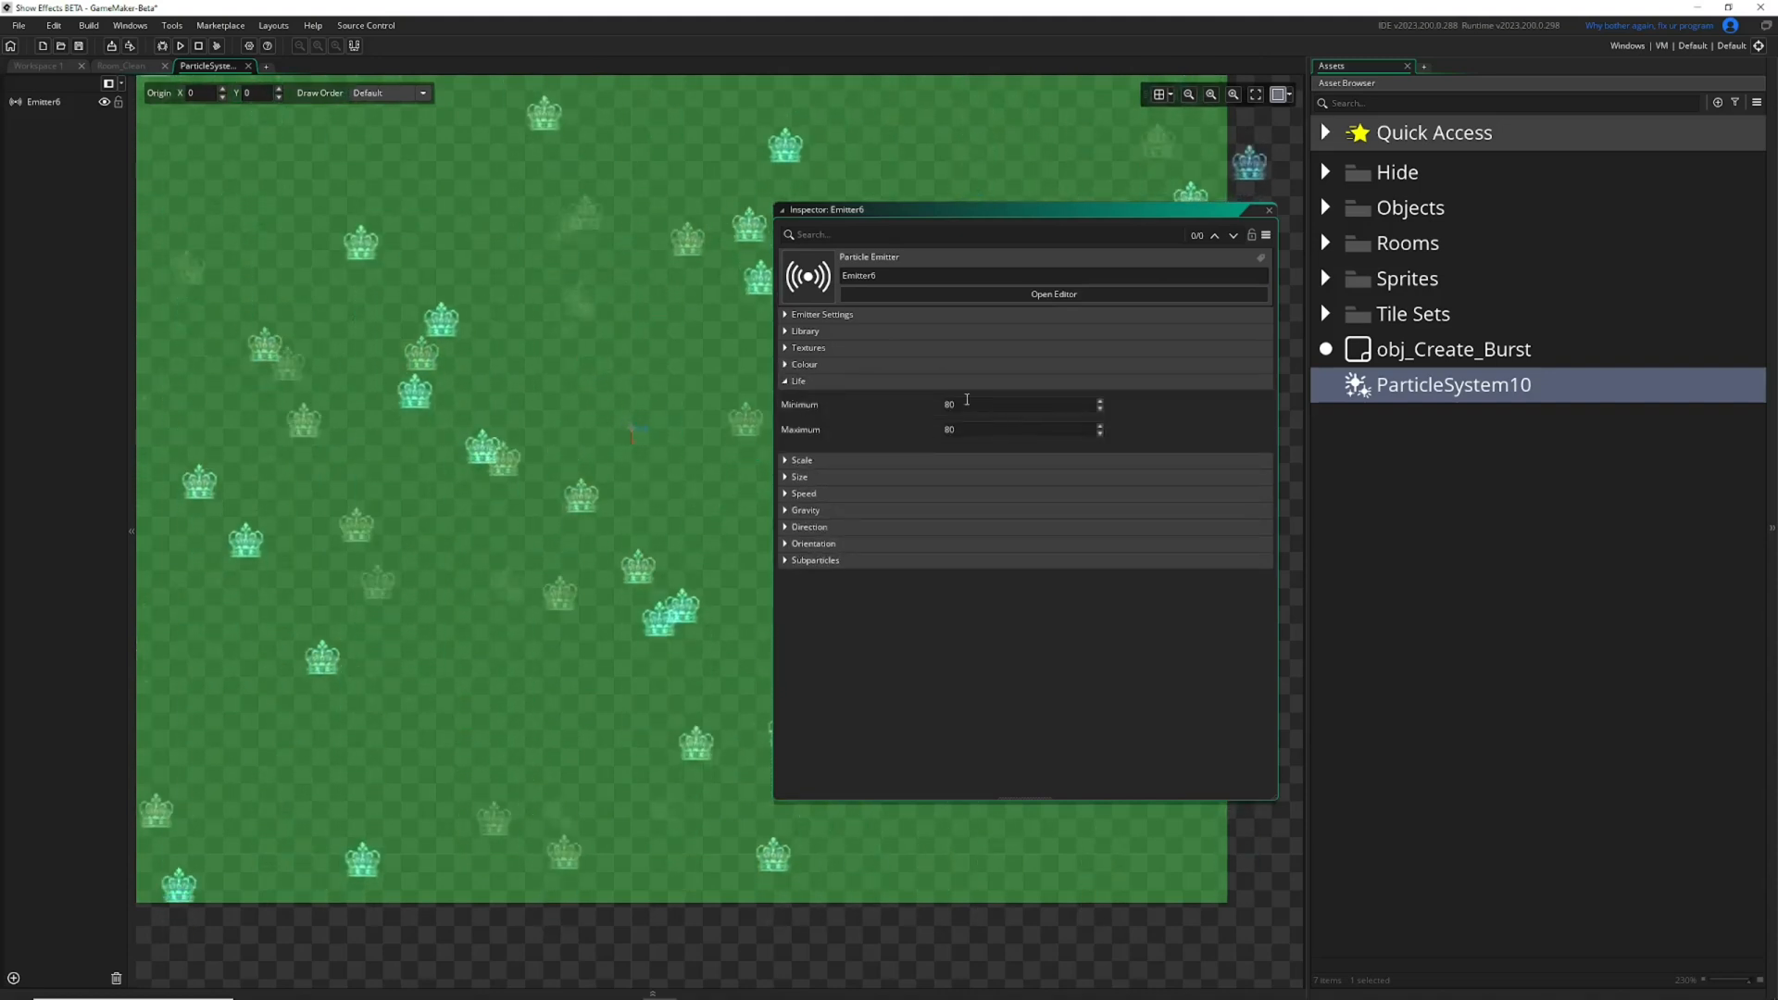
pyautogui.keyDown('ctrl'); pyautogui.scroll(-1, 684, 396); pyautogui.keyUp('ctrl')
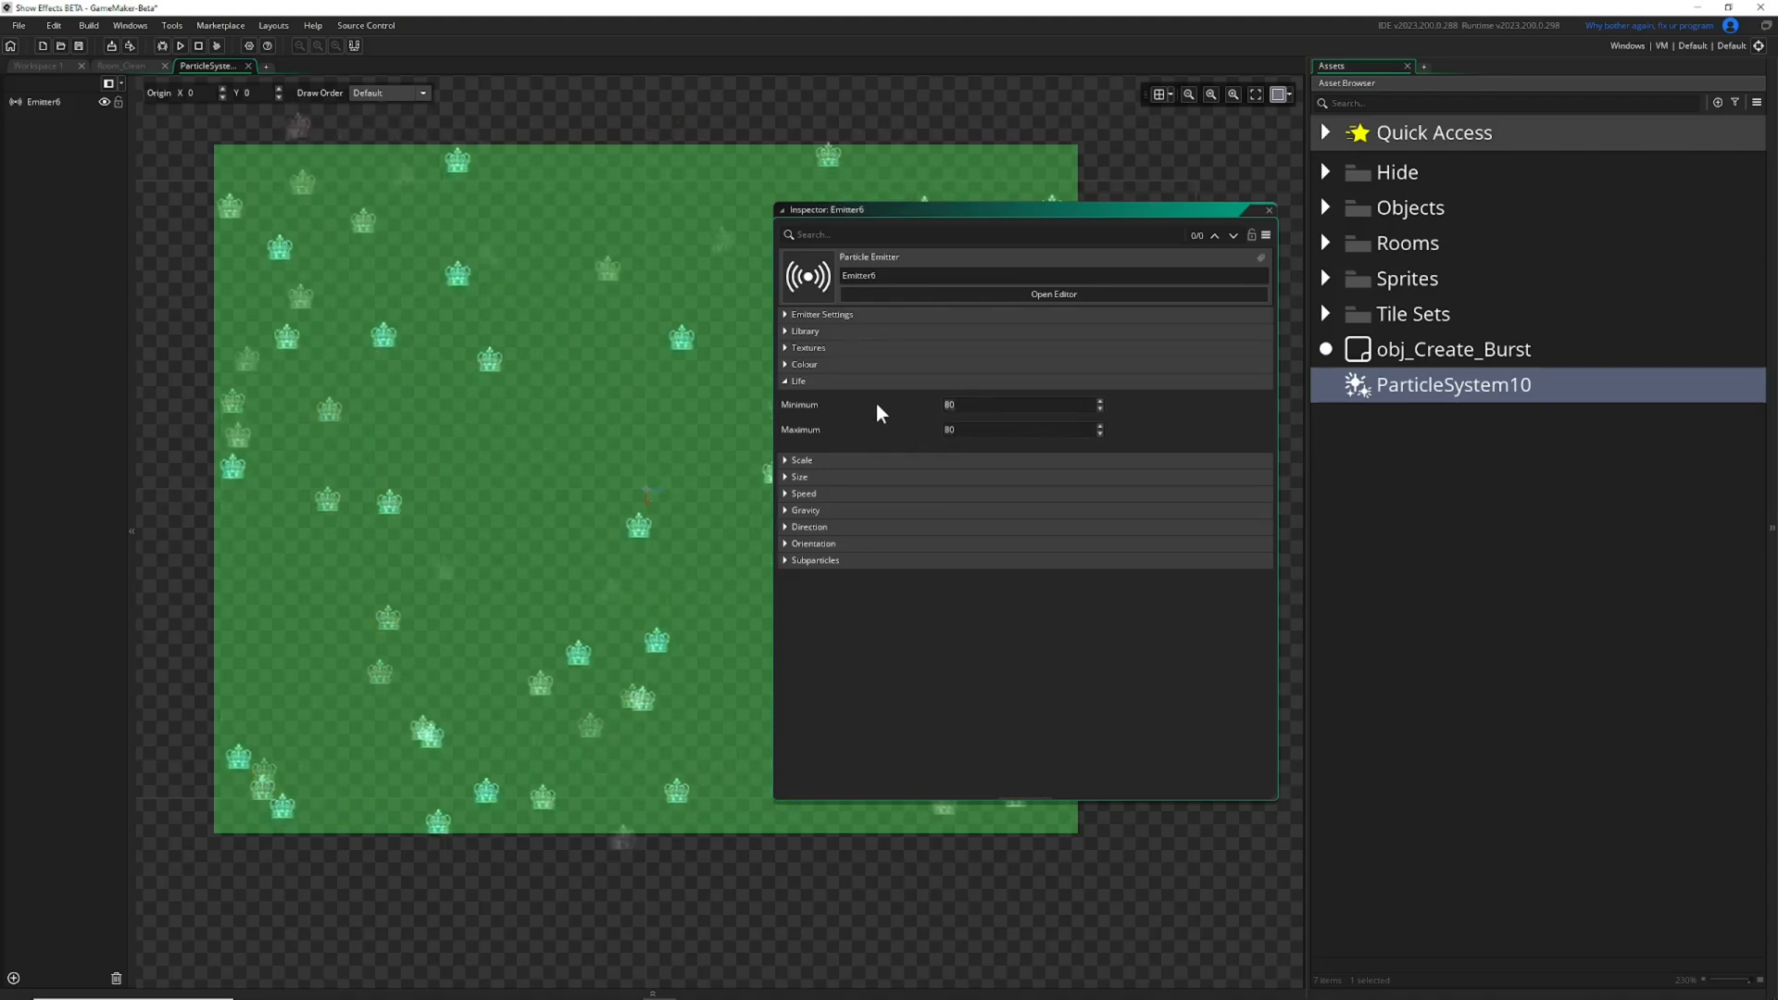
pyautogui.write('20')
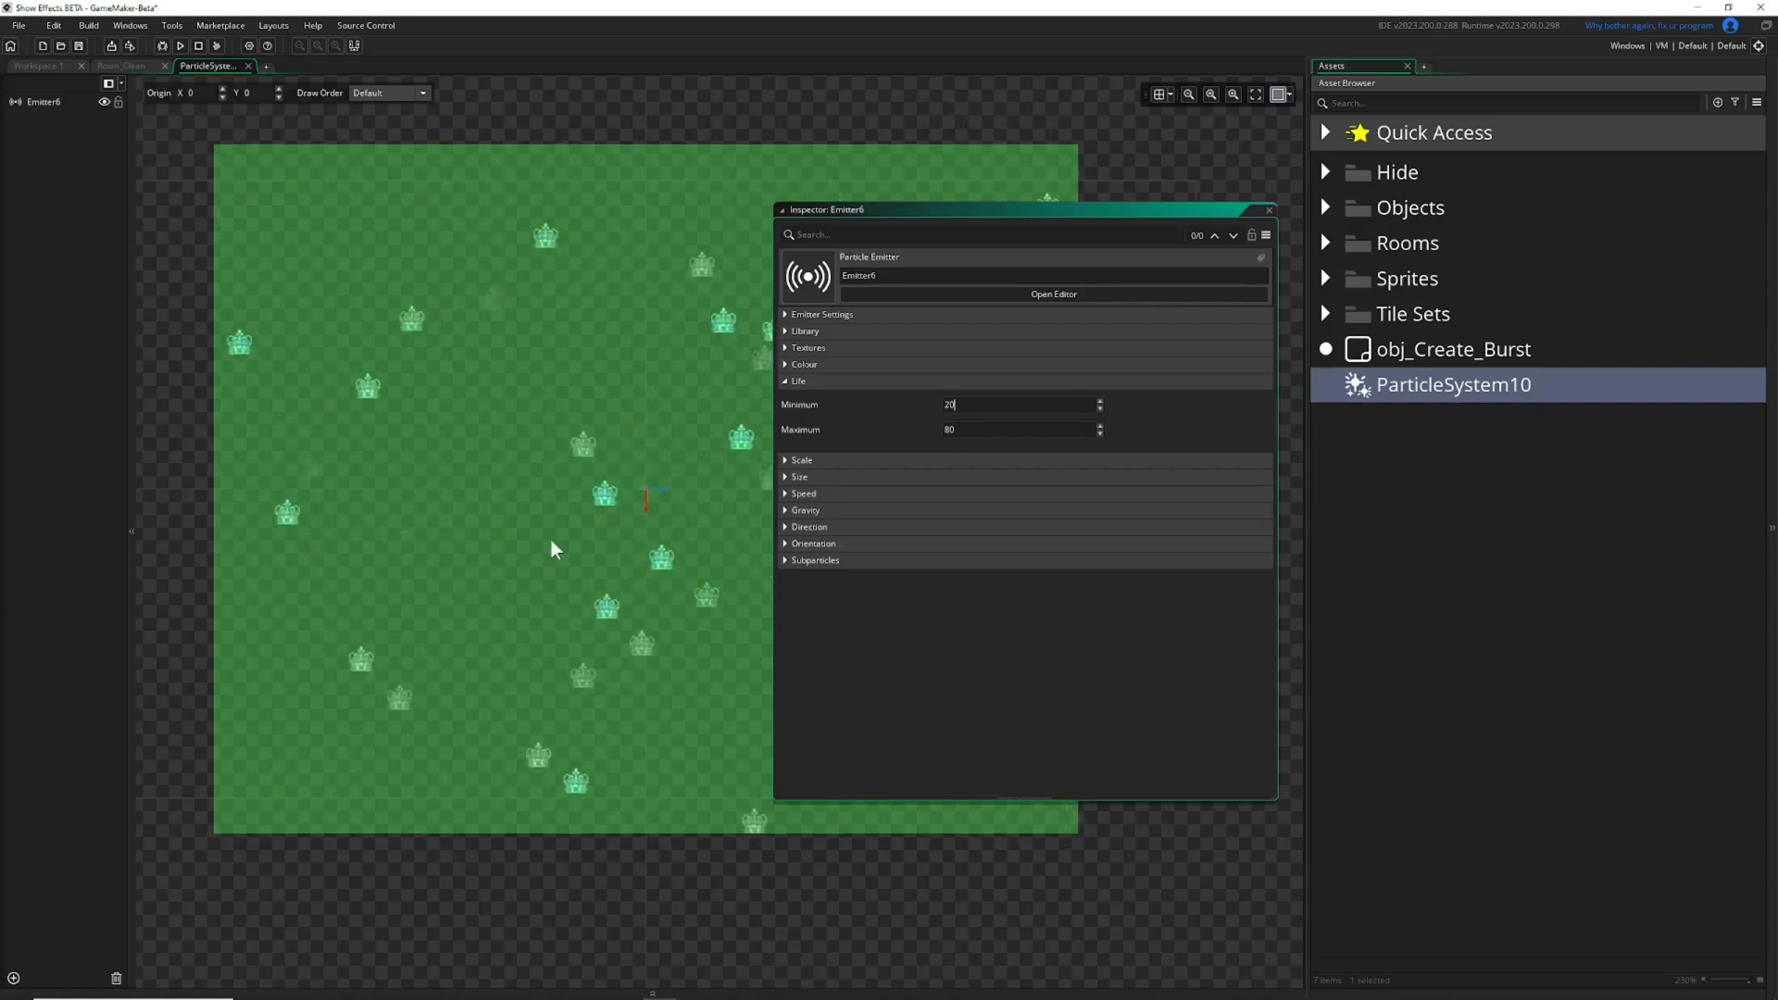
pyautogui.doubleClick(982, 430)
pyautogui.write('180')
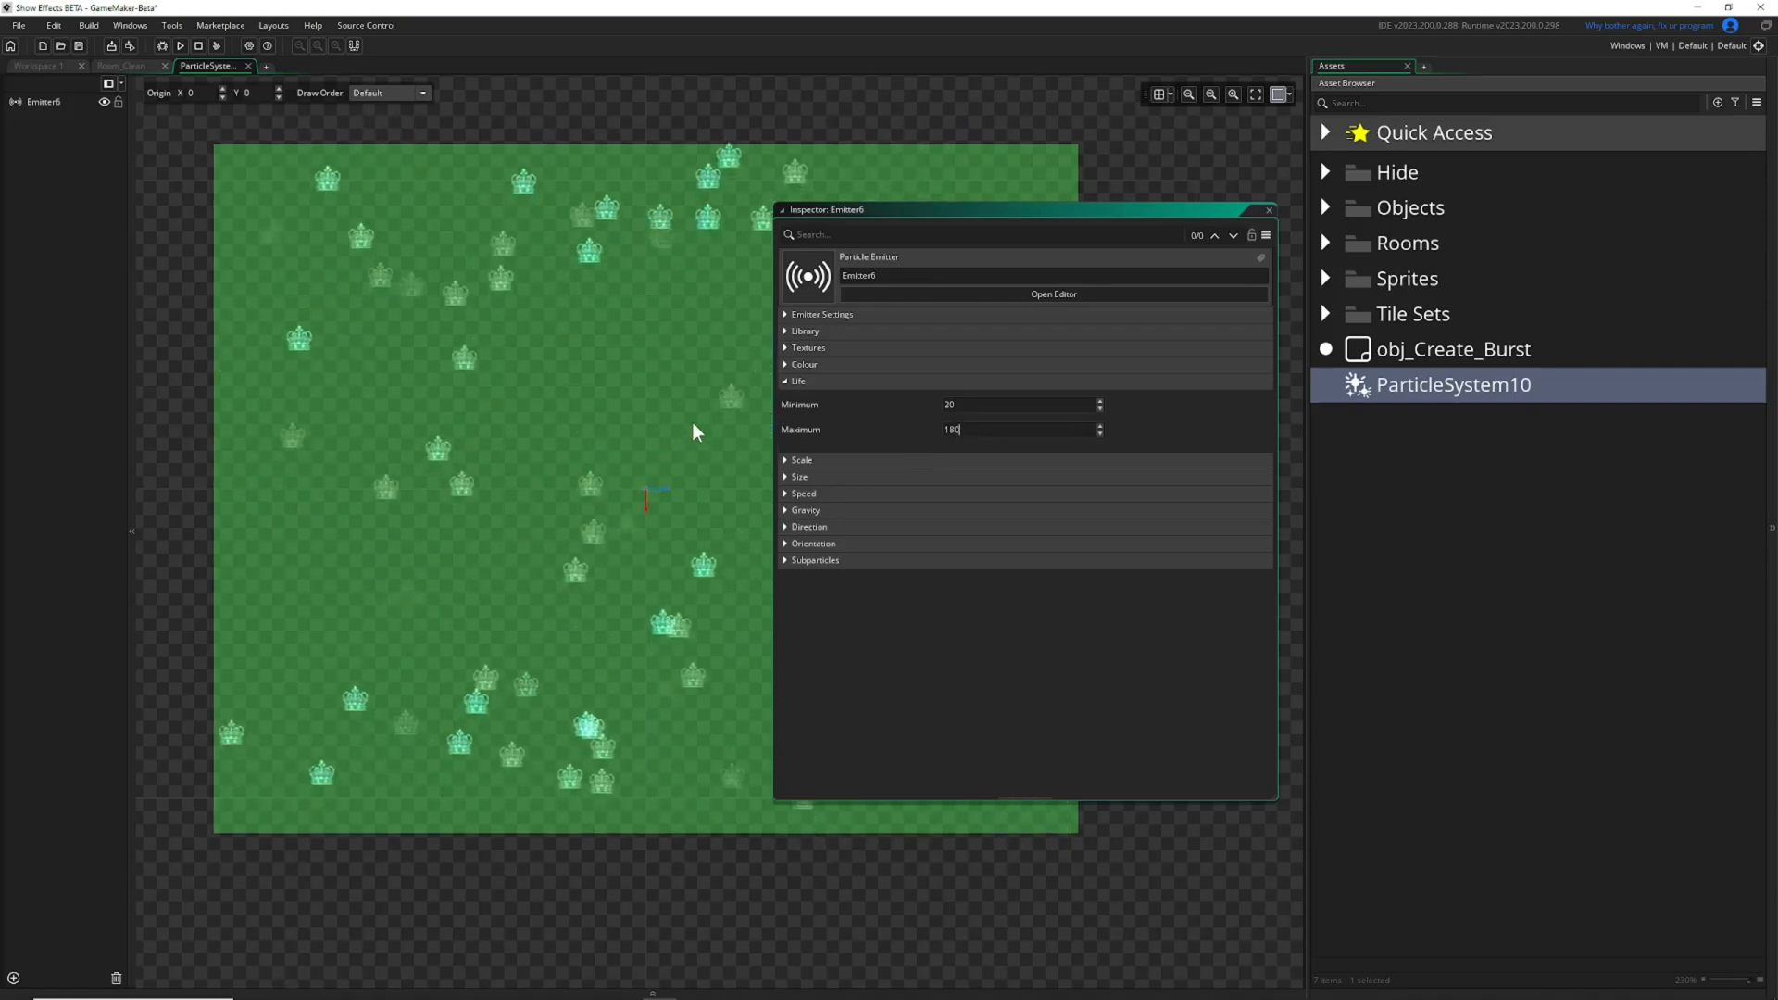
pyautogui.click(958, 408)
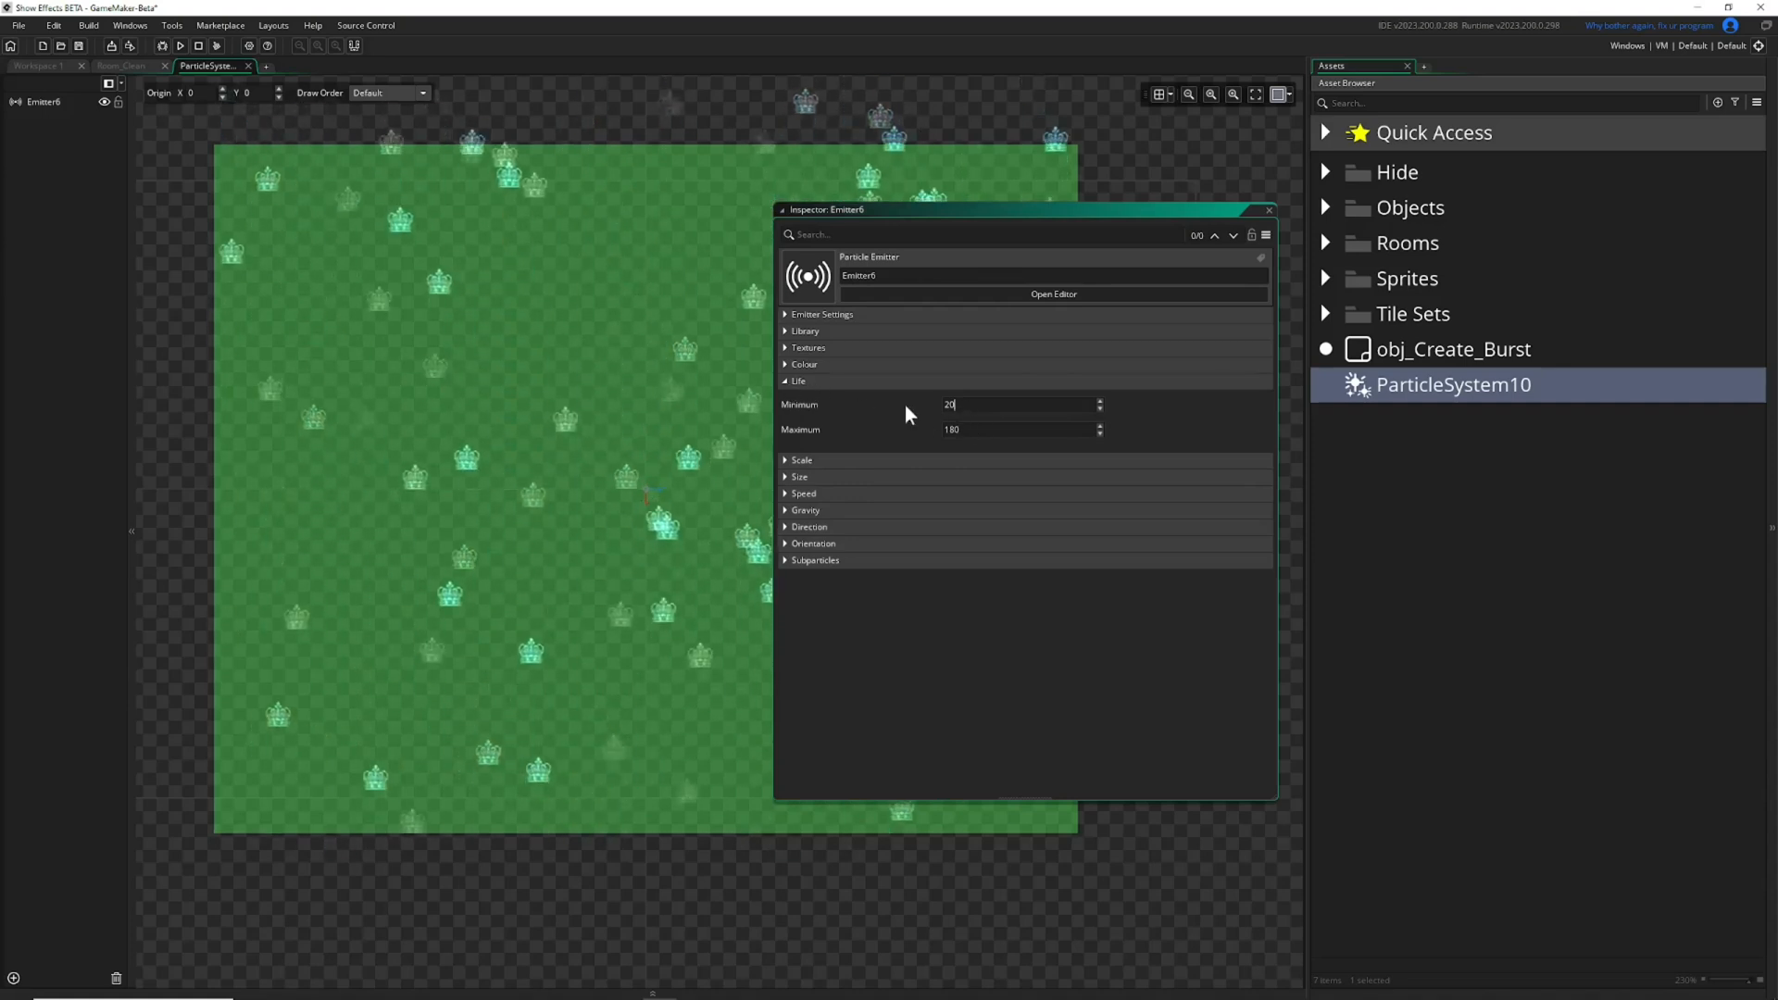
pyautogui.click(973, 407)
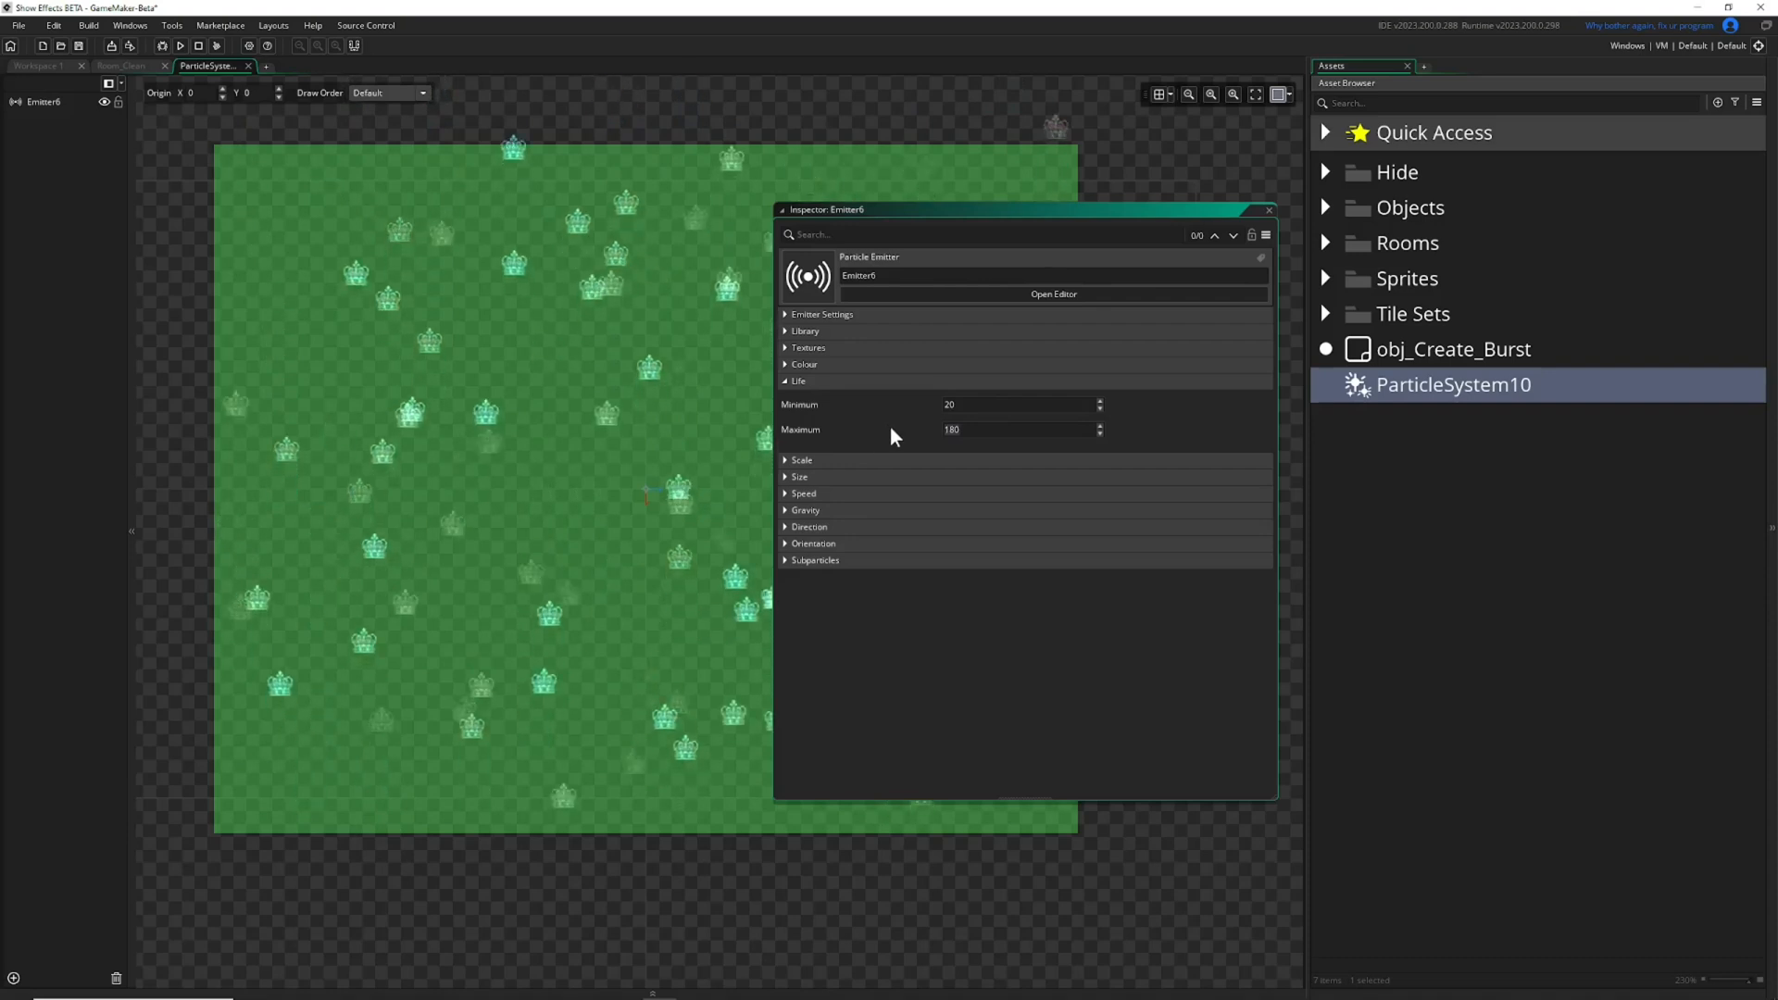
pyautogui.click(790, 381)
# Stretch the particles horizontally with a Scale of X 3 and Y 1, and collapse the Scale settings.
pyautogui.click(787, 398)
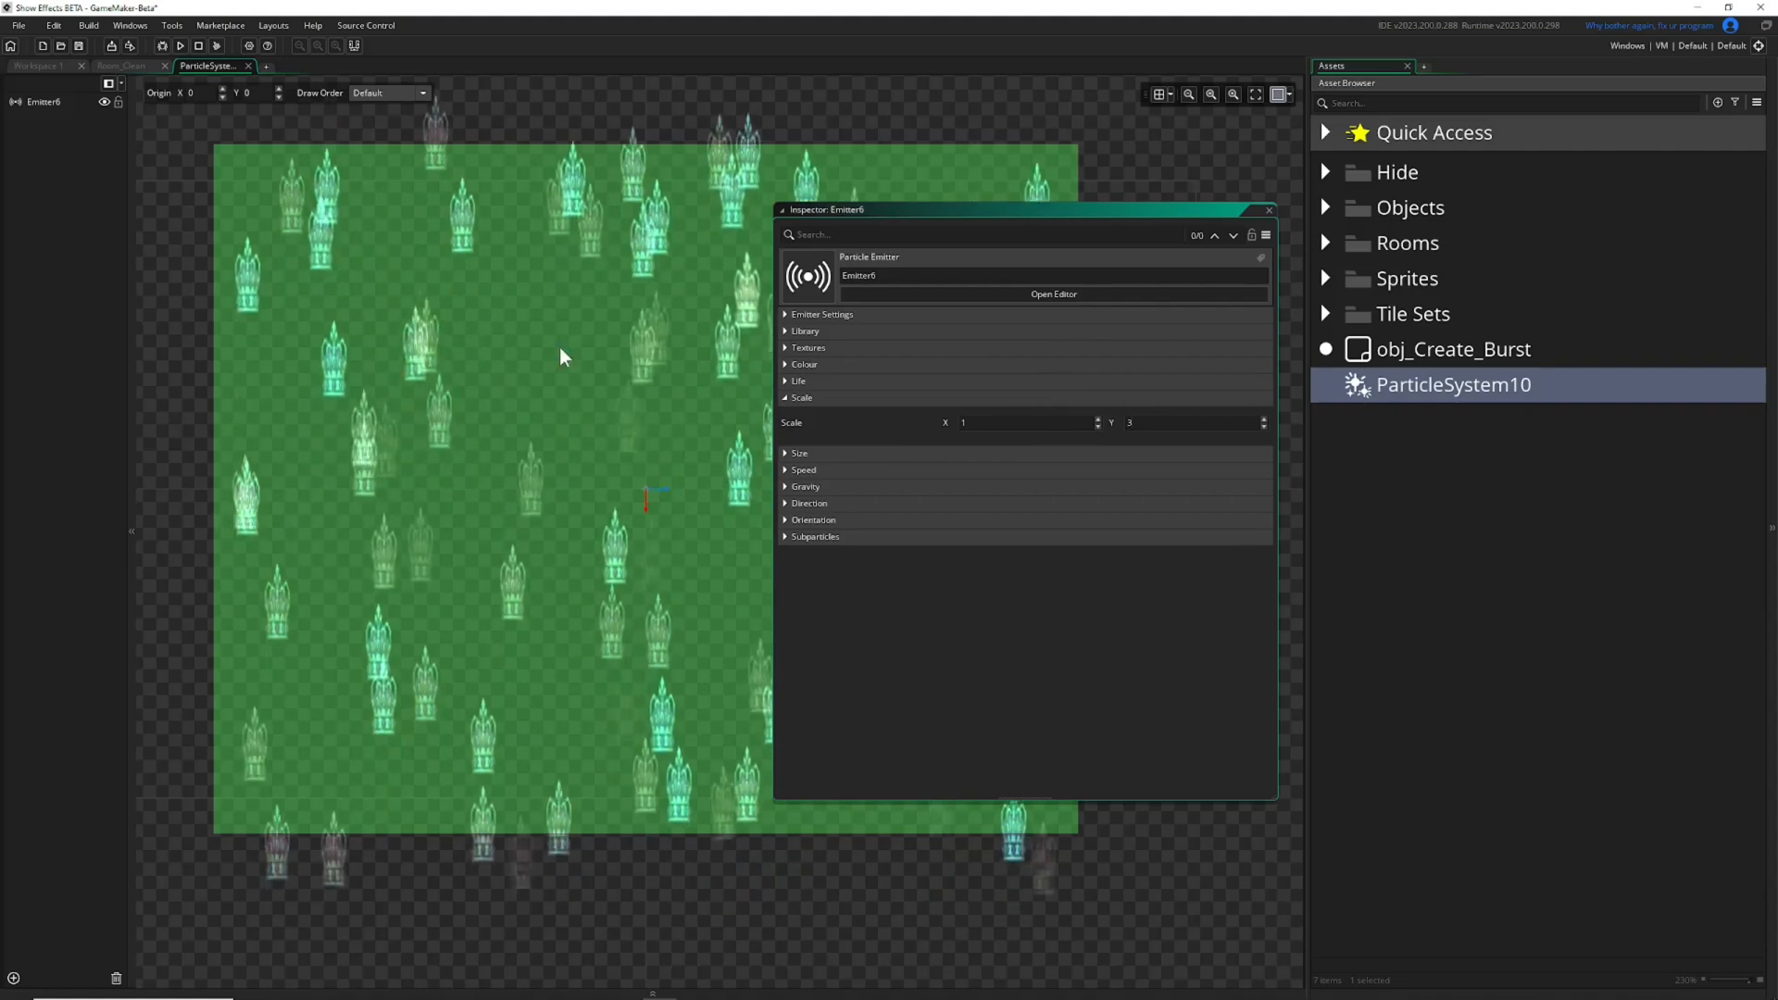
pyautogui.moveTo(988, 424); pyautogui.dragTo(817, 439)
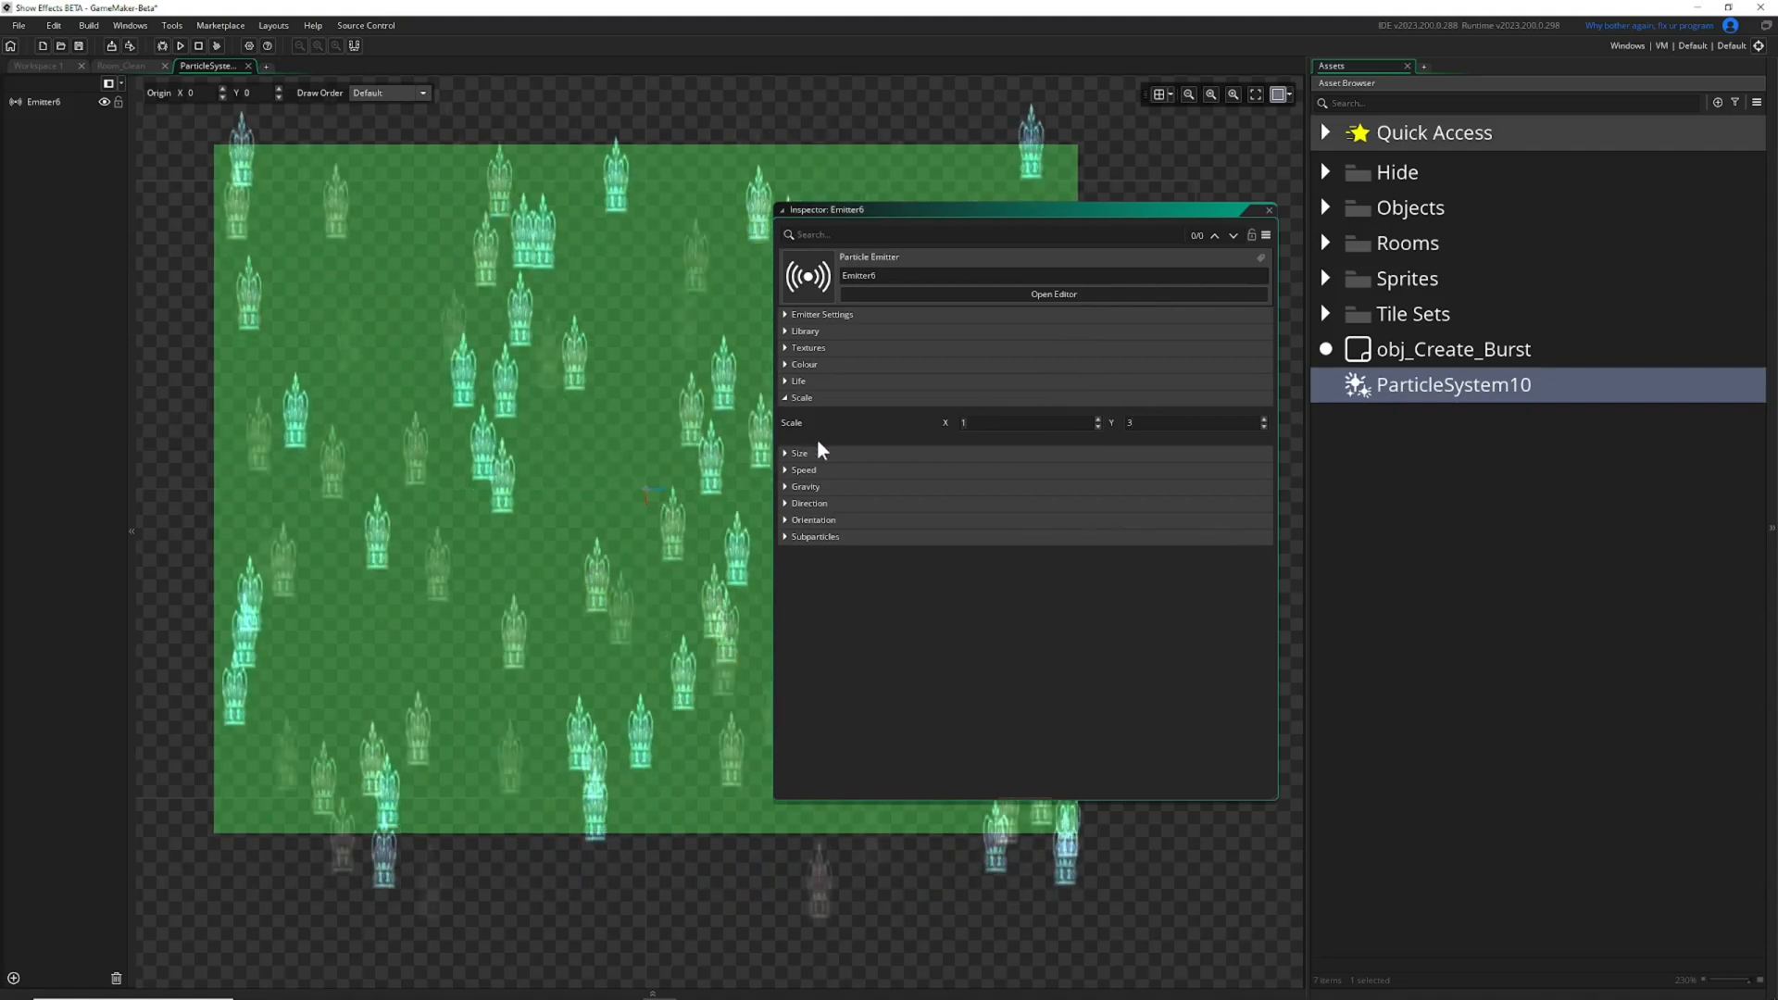
pyautogui.write('3')
pyautogui.press('Tab')
pyautogui.write('1')
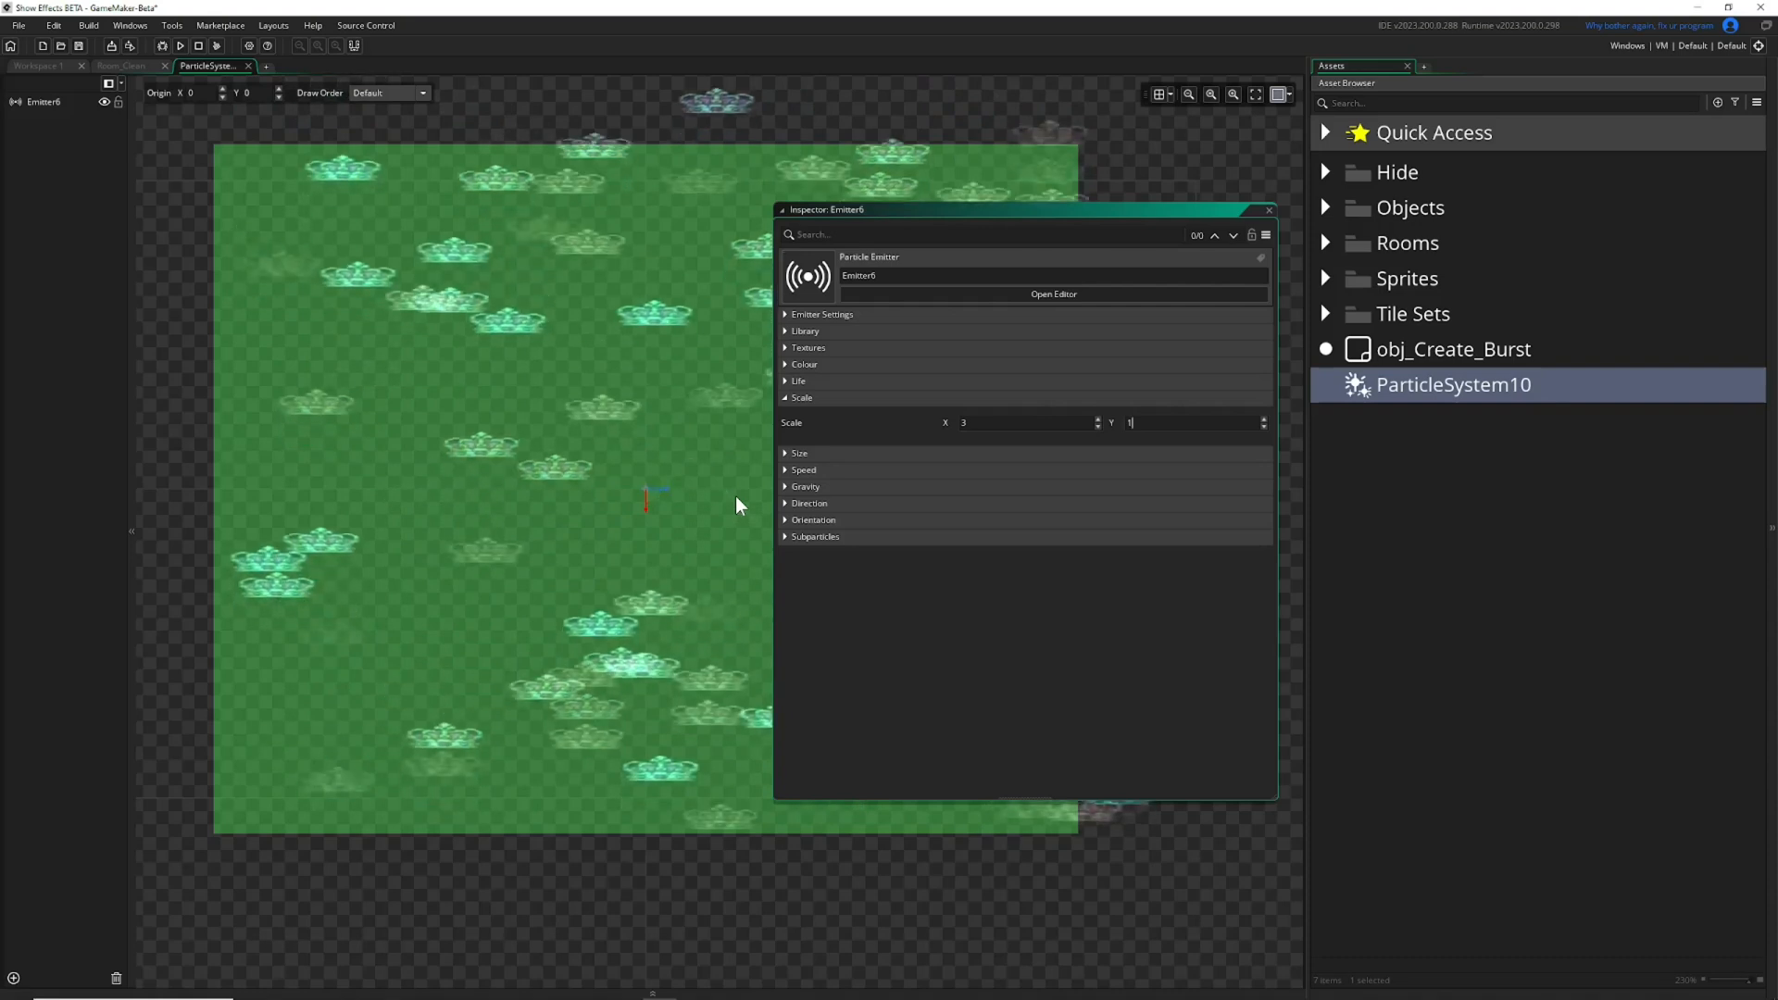
pyautogui.moveTo(982, 424); pyautogui.dragTo(741, 415)
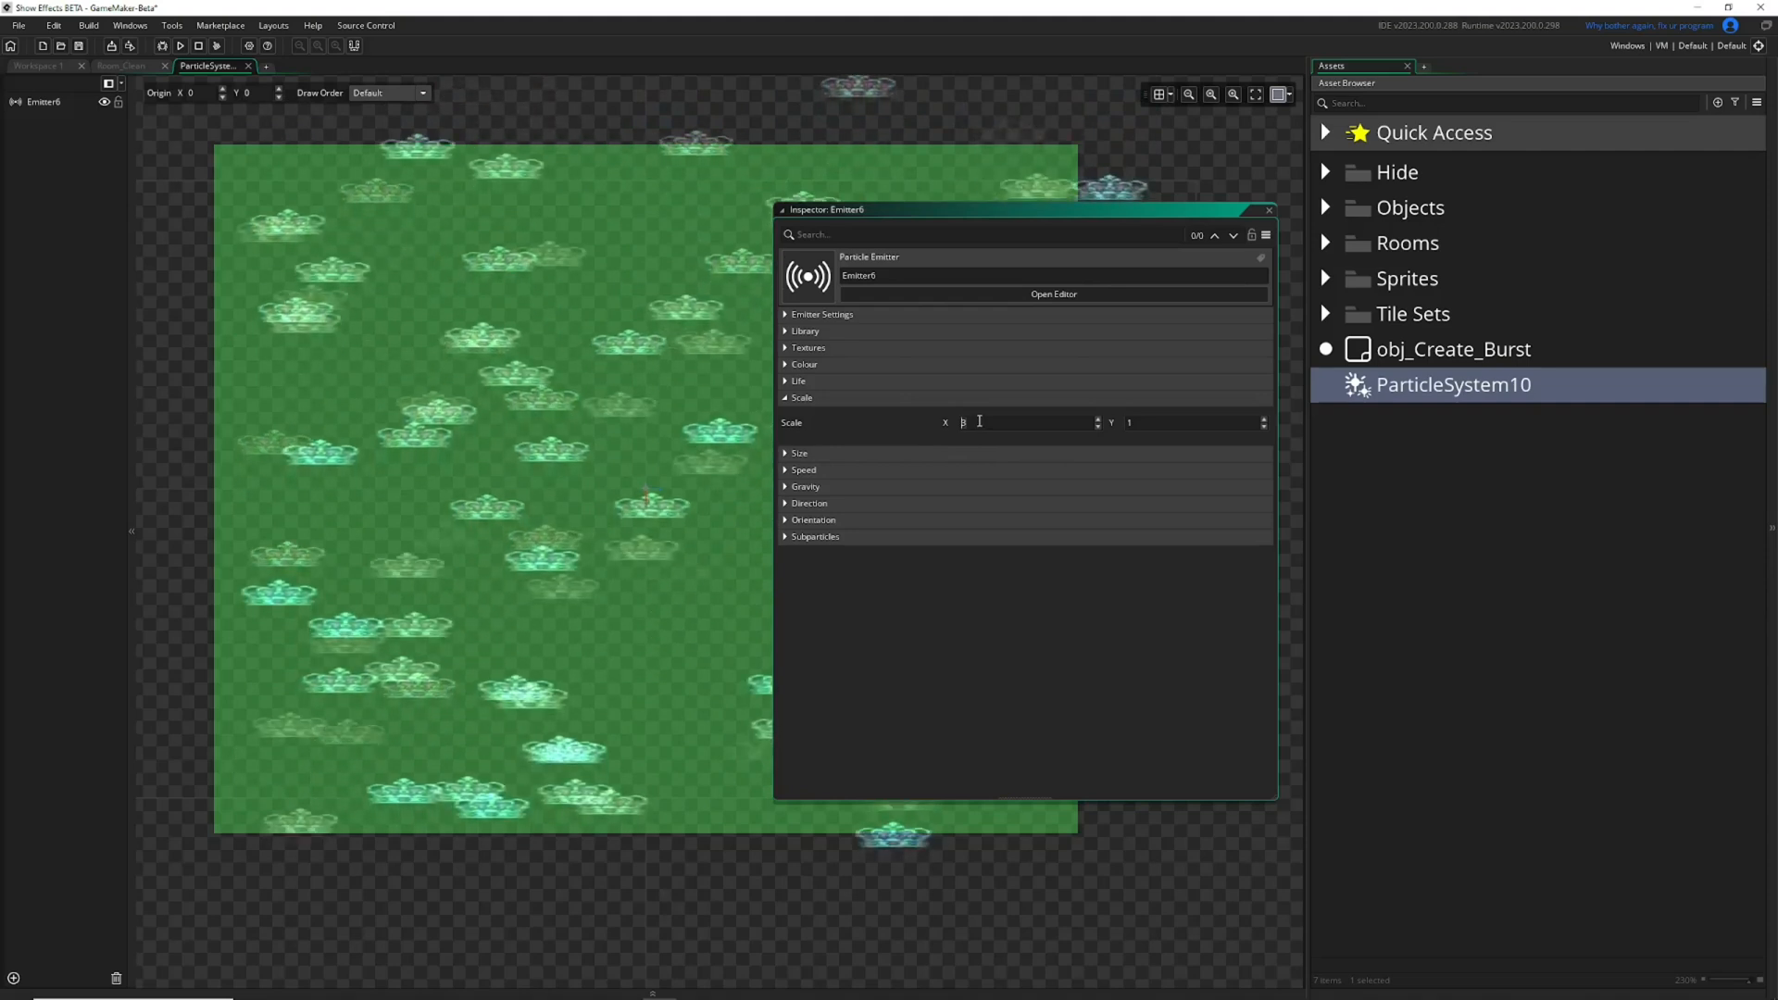
pyautogui.click(786, 398)
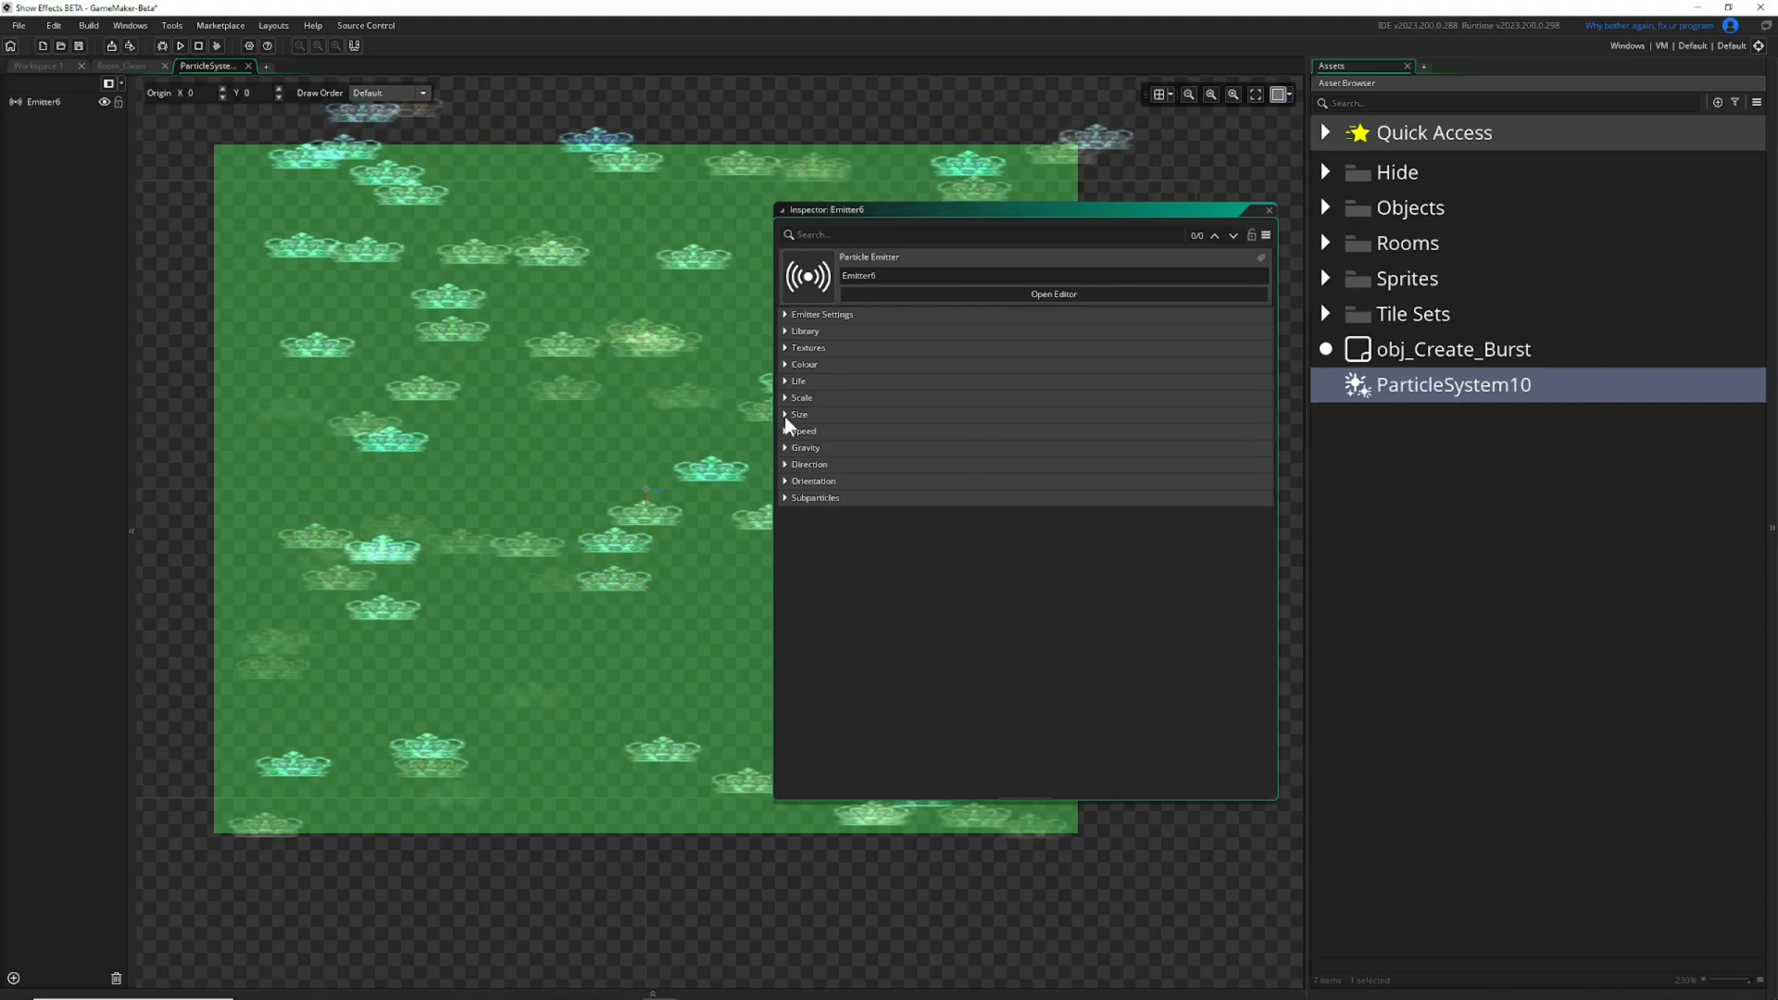
# Set the maximum particle size to 4 and reposition the Inspector to expose more of the preview.
pyautogui.click(786, 416)
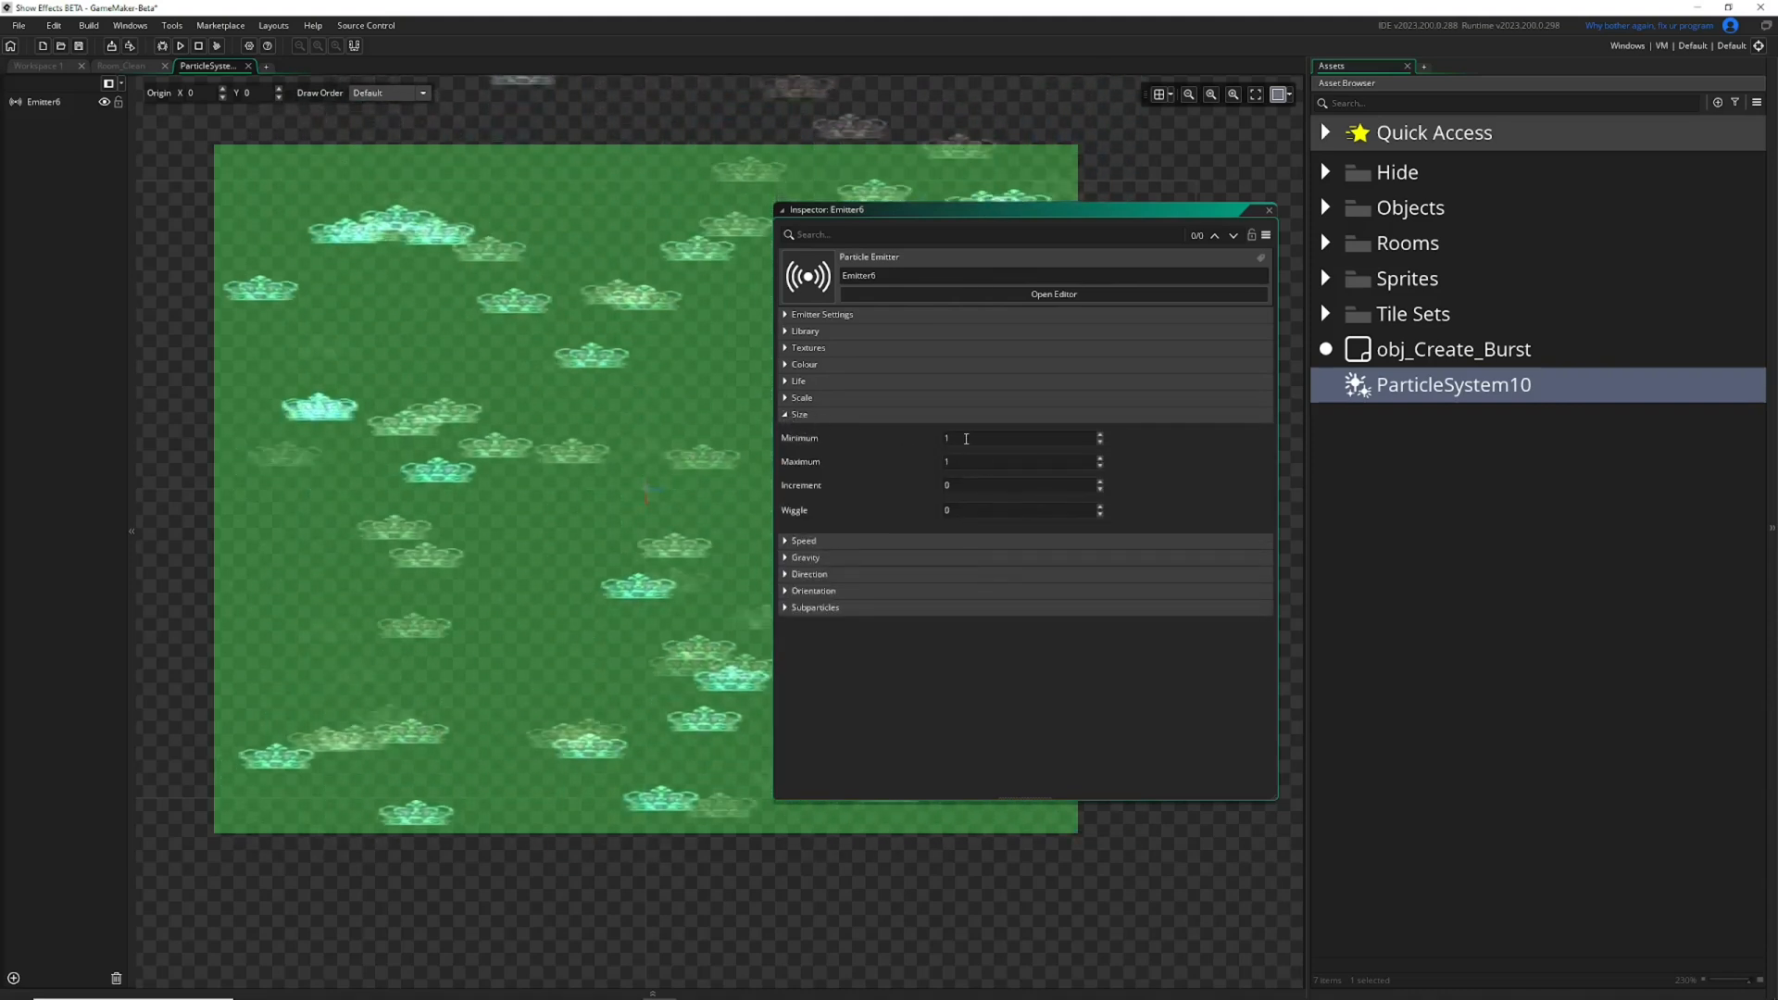
pyautogui.click(955, 465)
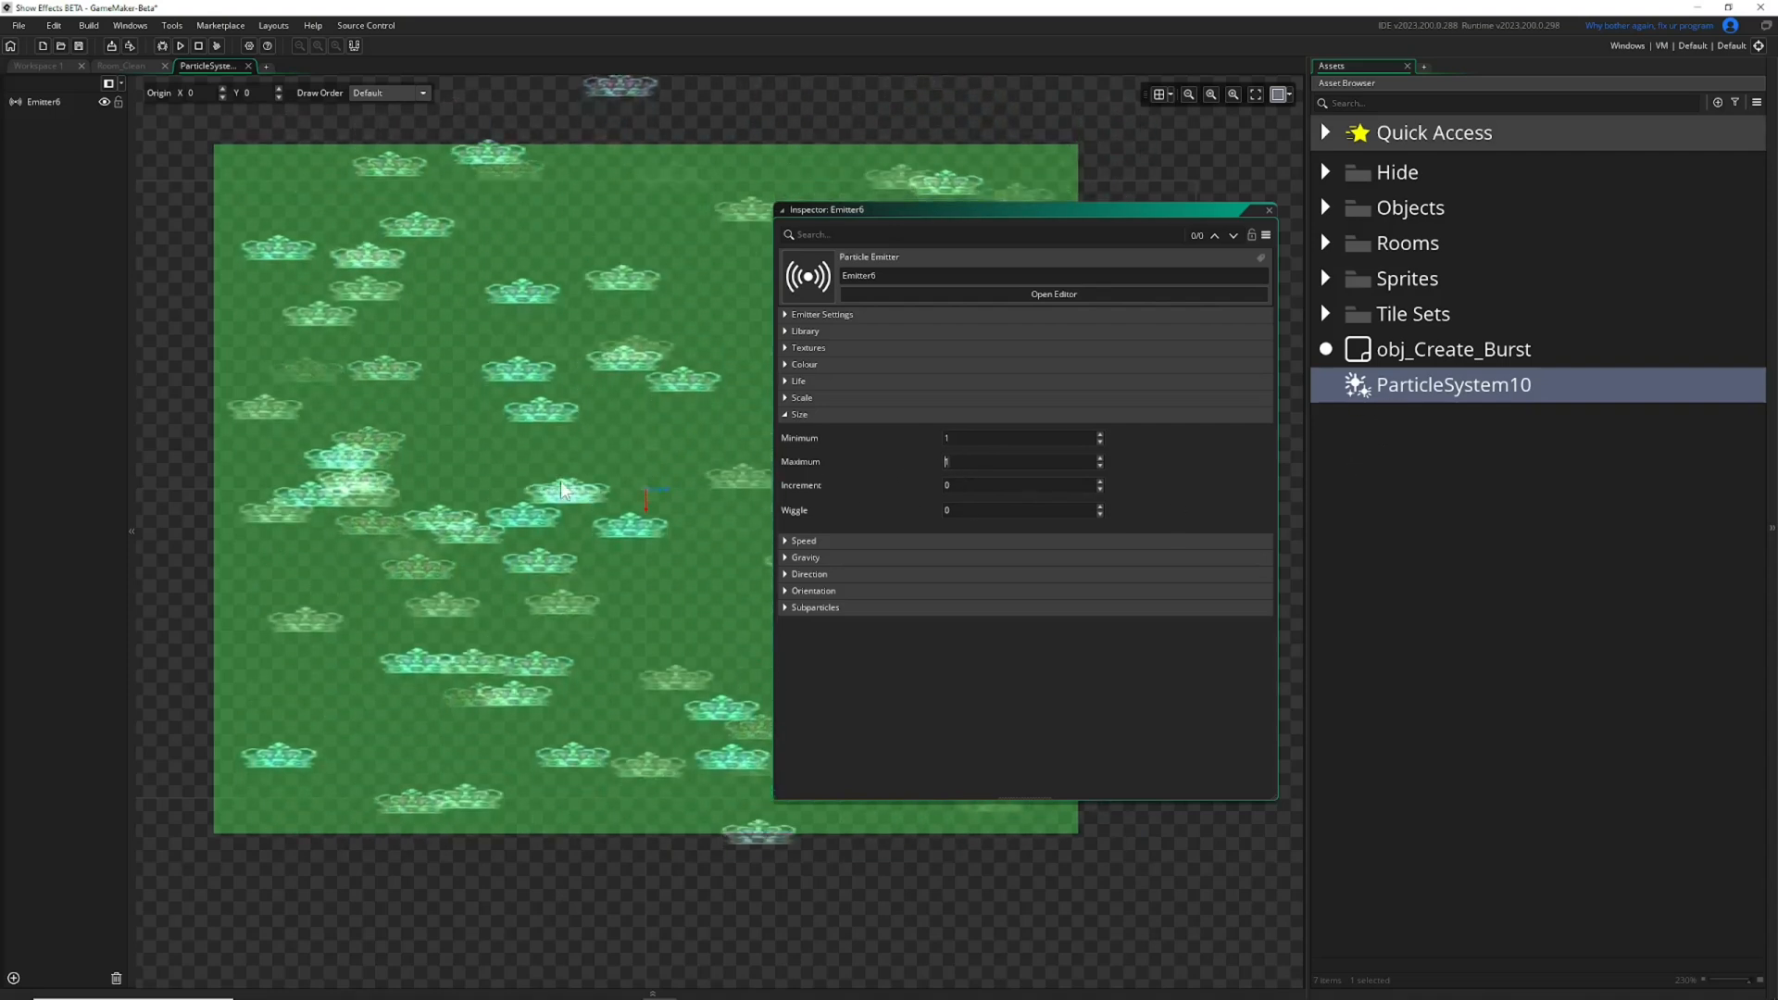
pyautogui.write('4')
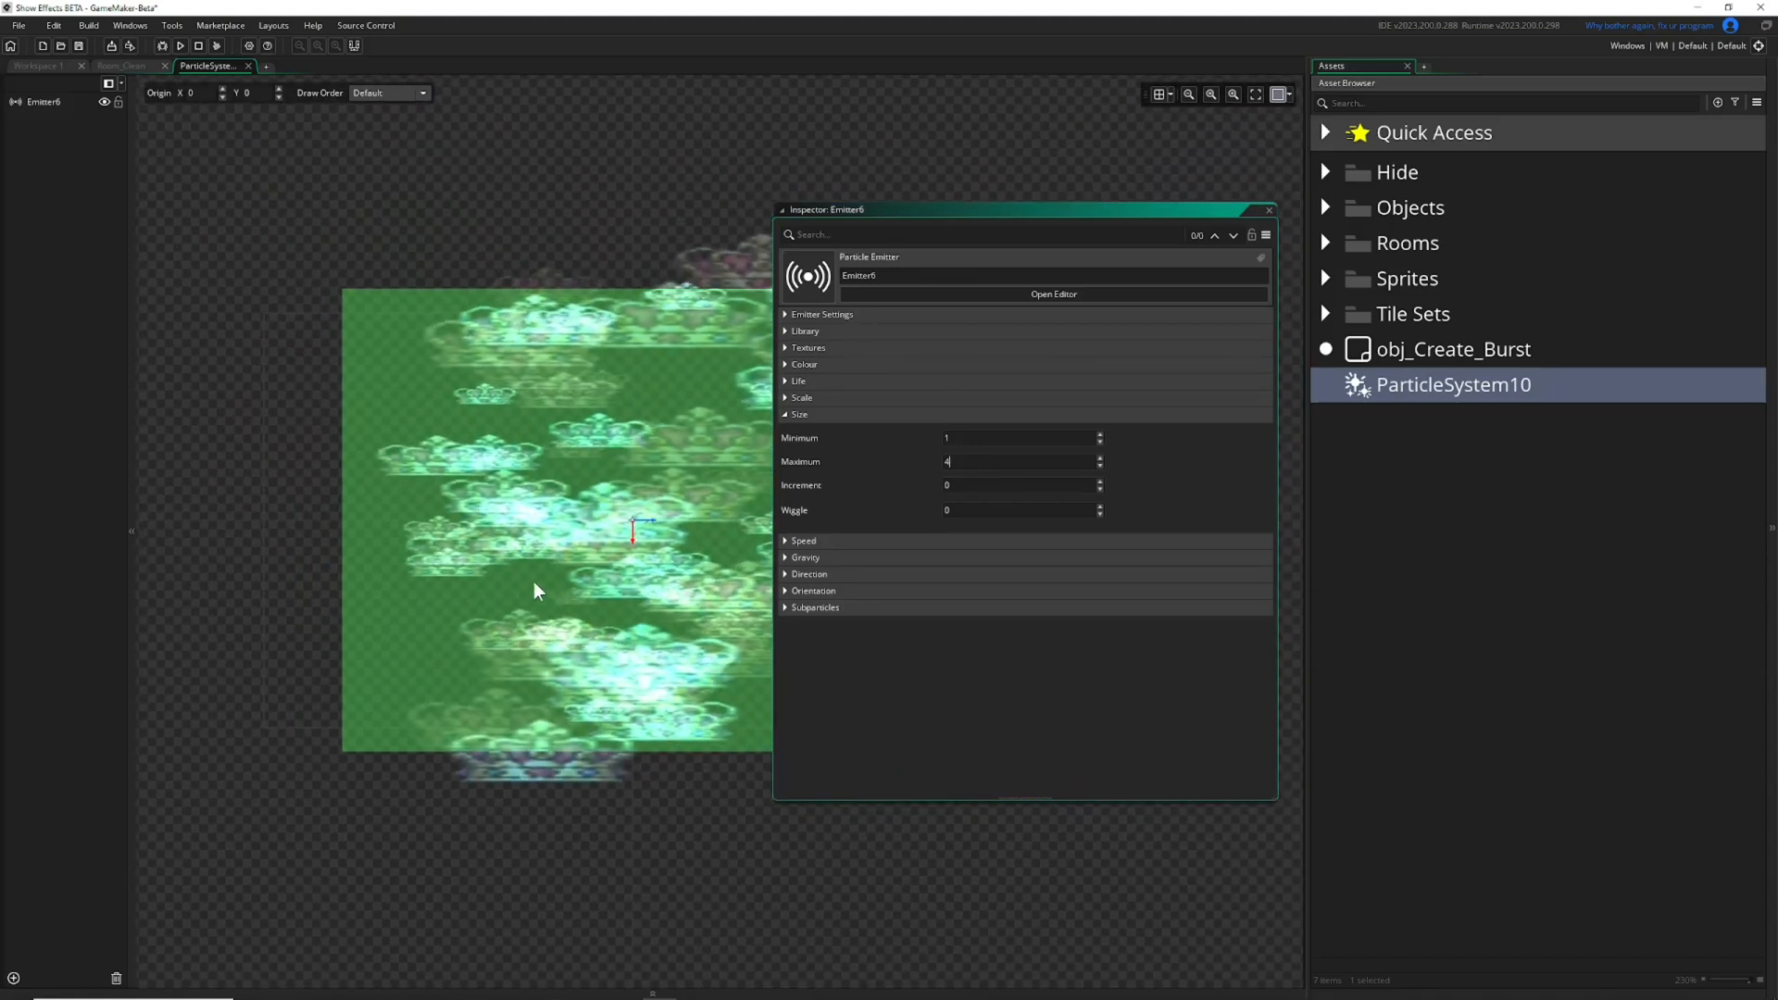
pyautogui.moveTo(917, 218); pyautogui.dragTo(1148, 202)
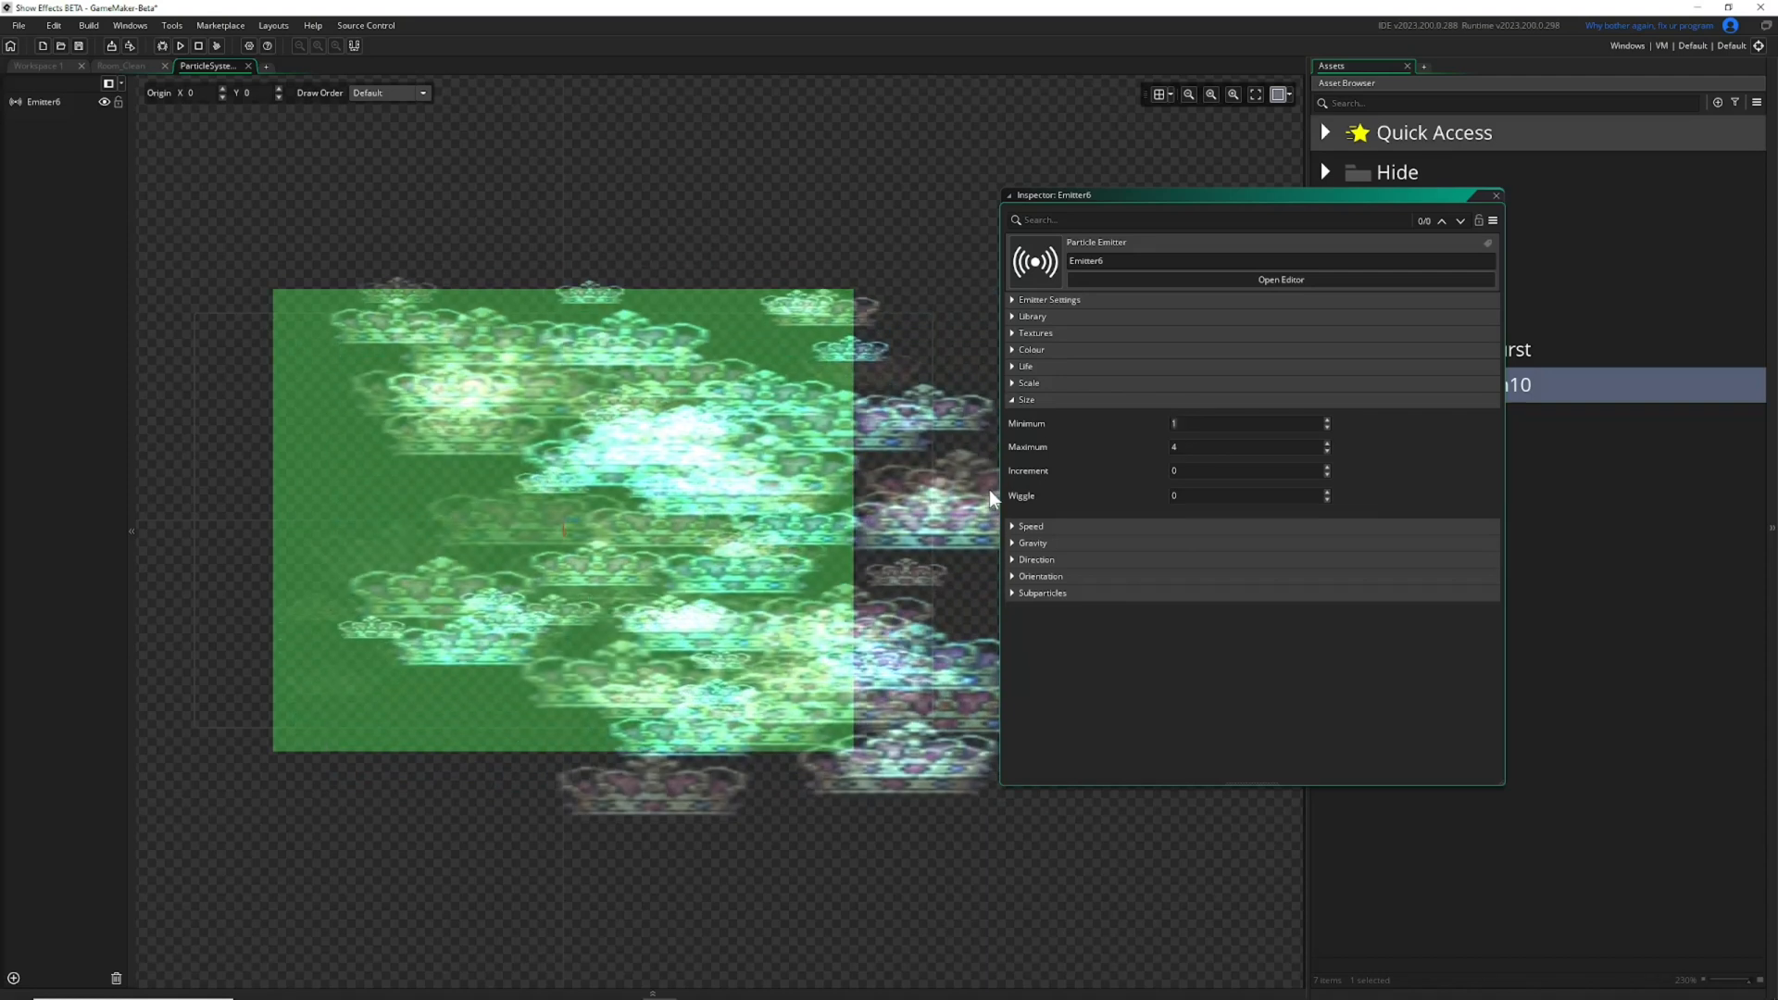
# Expand the Scale settings and set the particles' X scale to 1.
pyautogui.click(1027, 384)
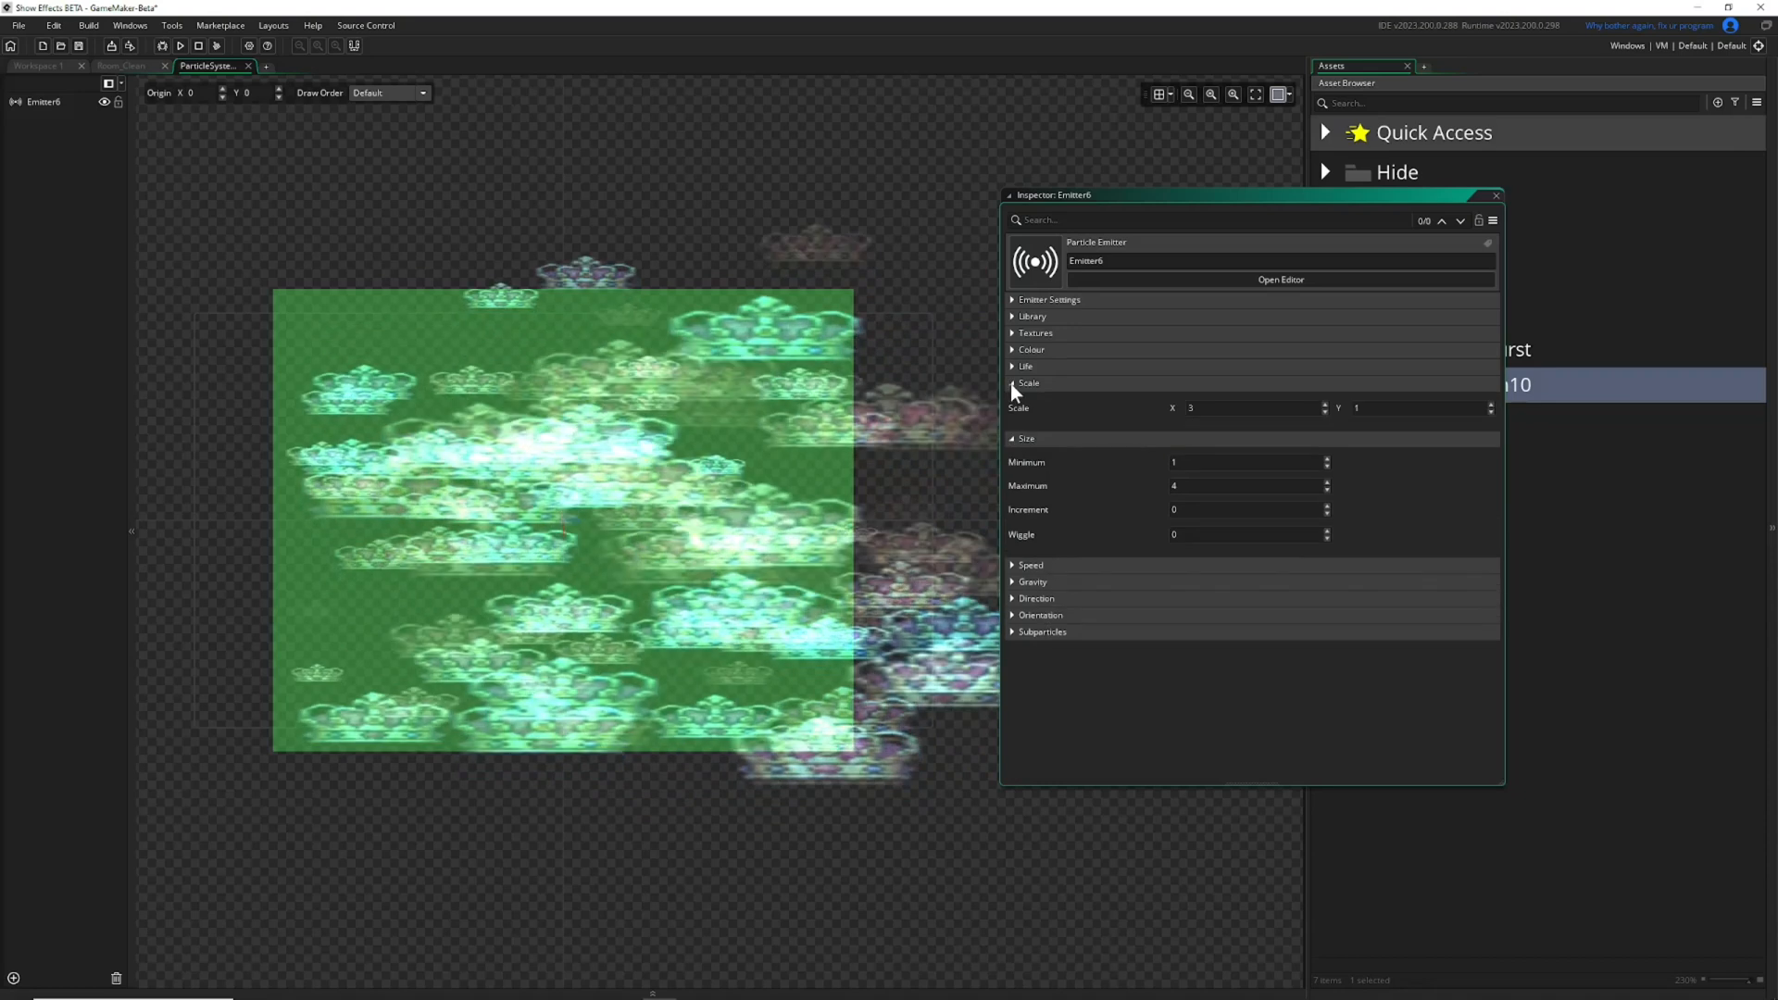
pyautogui.moveTo(1196, 410); pyautogui.dragTo(1015, 409)
pyautogui.write('1')
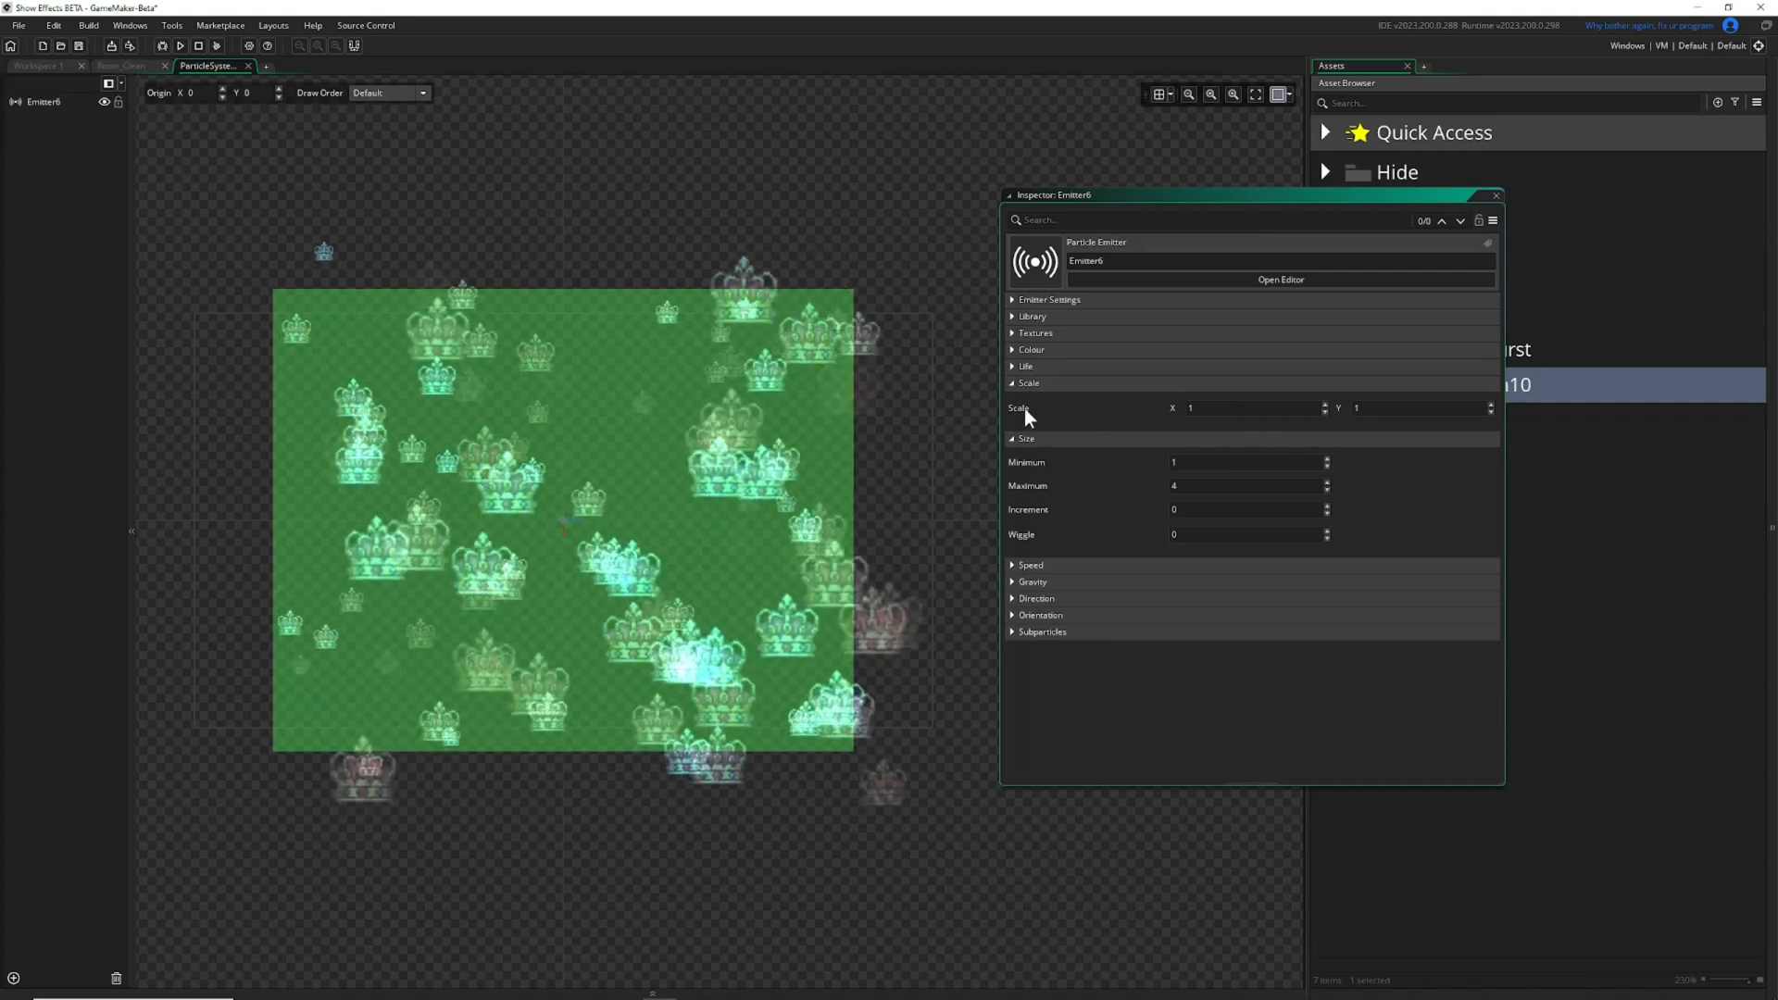
# Set the particle size increment to -0.01 so the crowns shrink over their lifetime.
pyautogui.click(1173, 486)
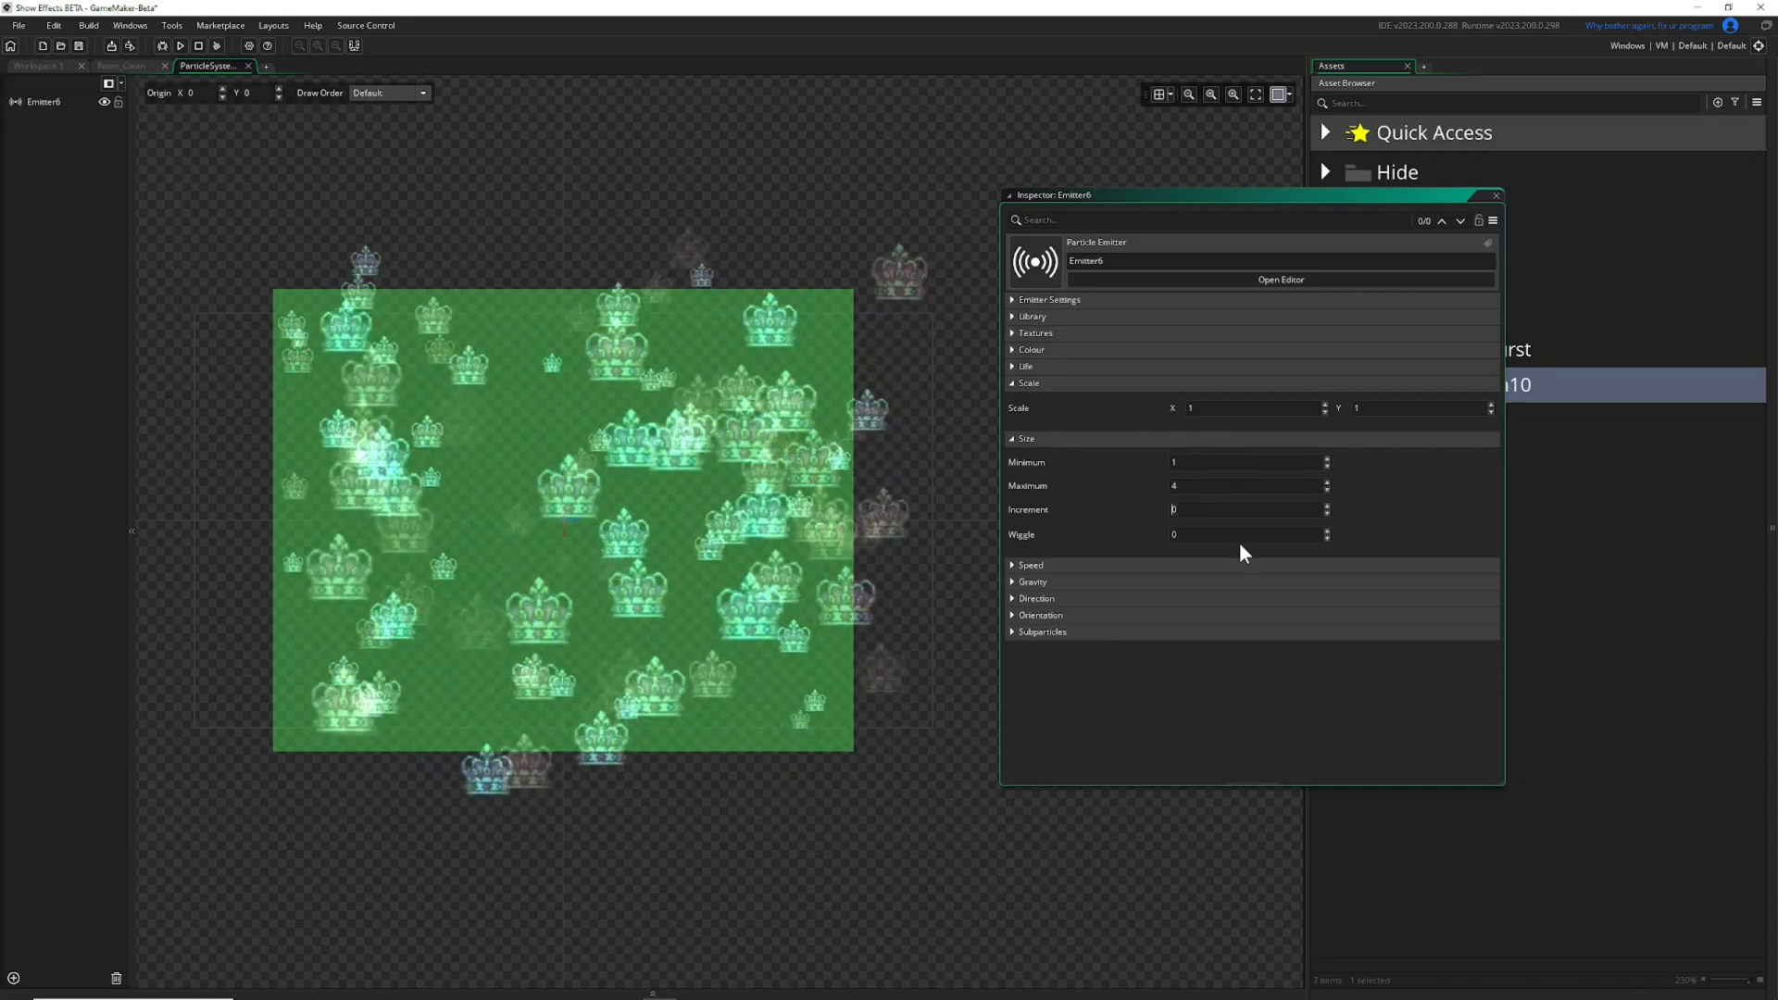
pyautogui.write('-0.01')
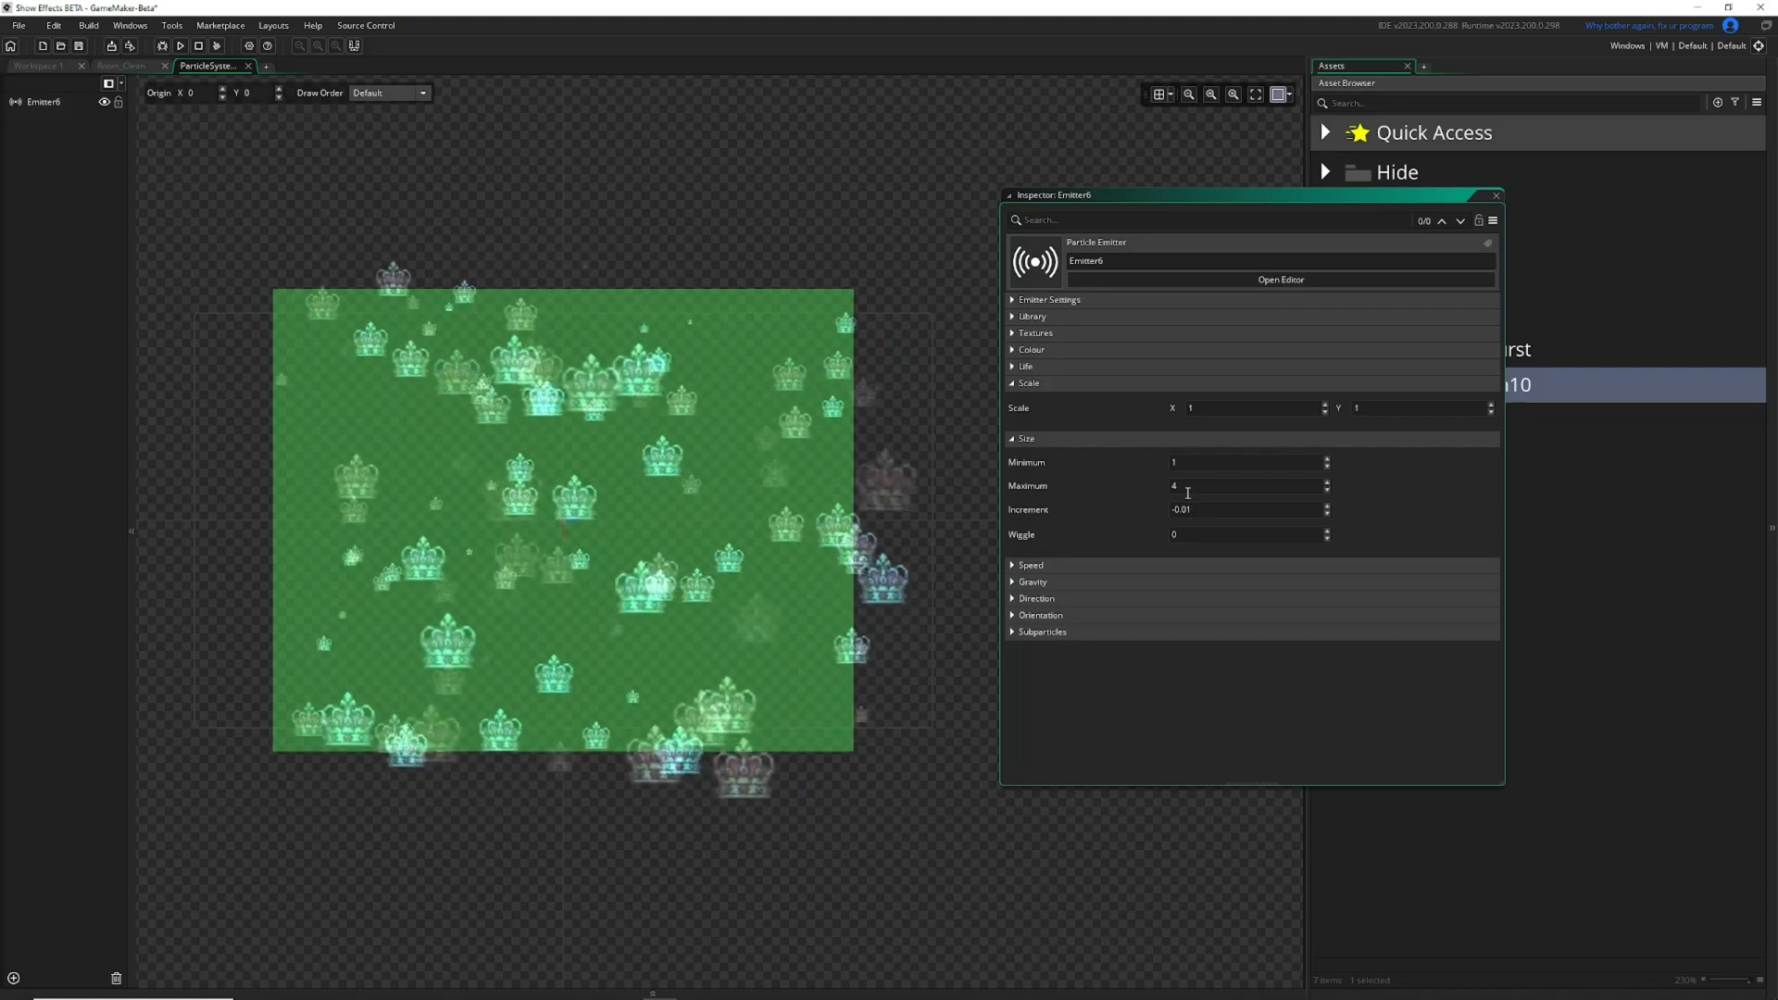
pyautogui.click(1216, 511)
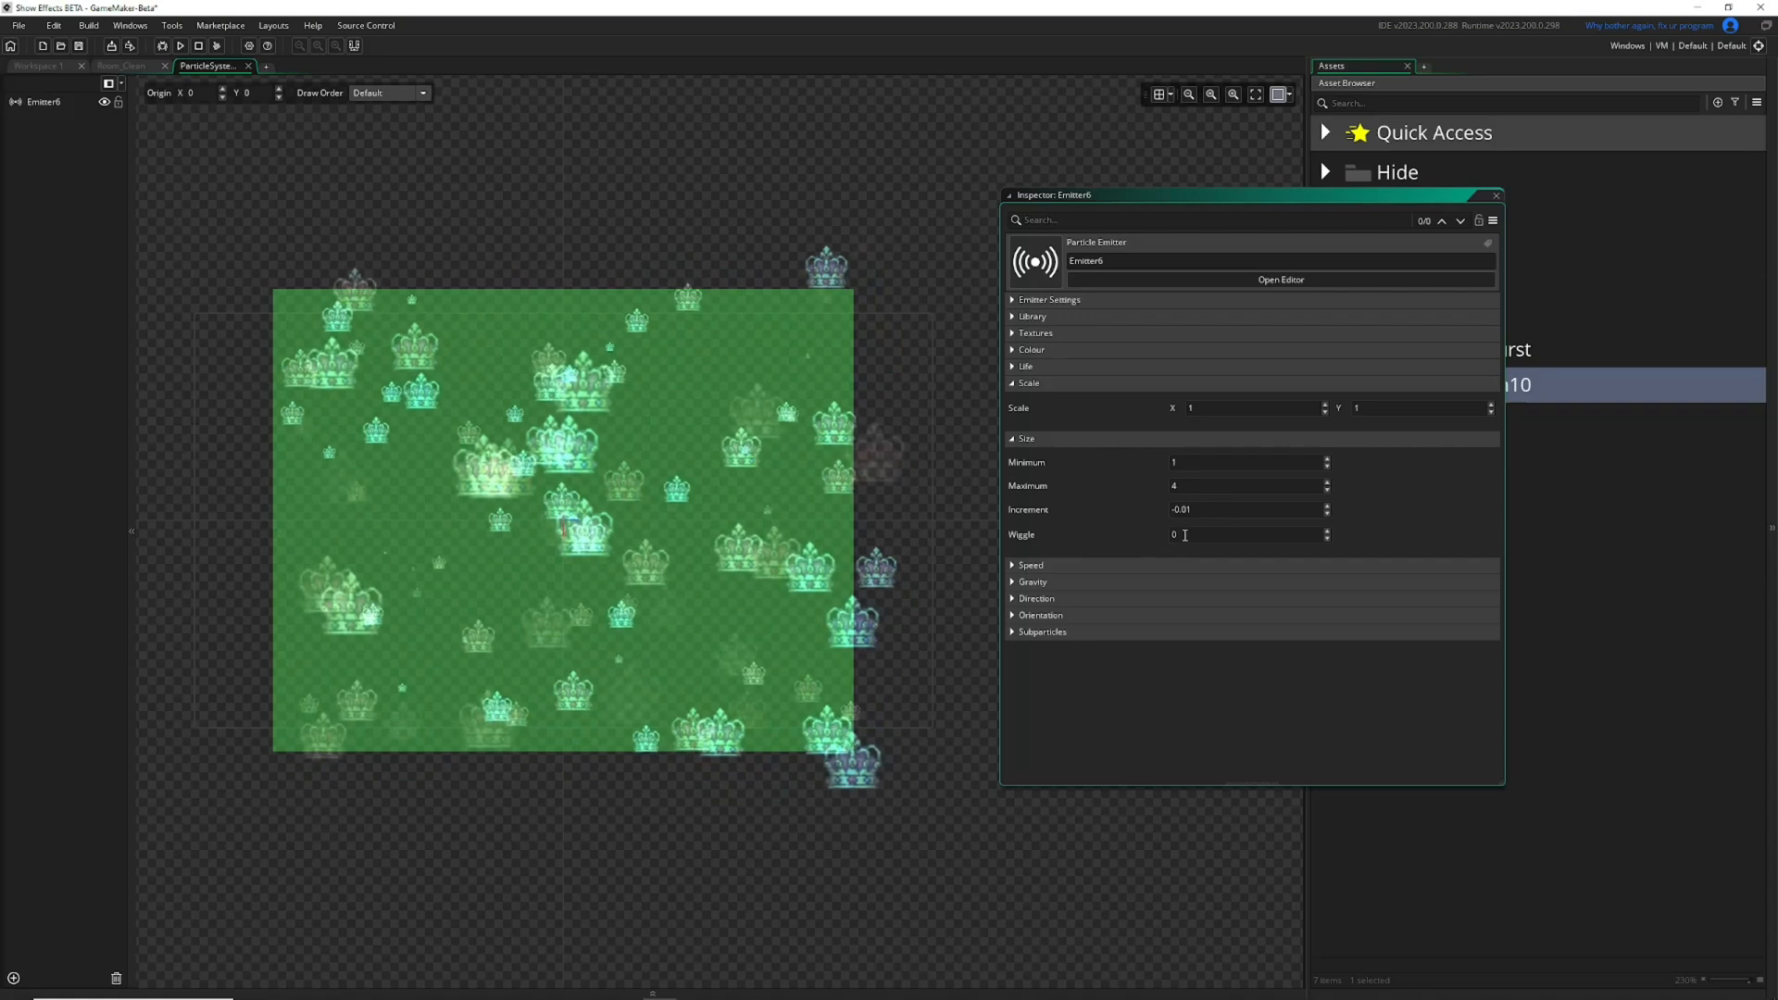
# Try a particle size wiggle of 1 and 0.1, and reset the size wiggle to 0.
pyautogui.click(1248, 534)
pyautogui.write('1')
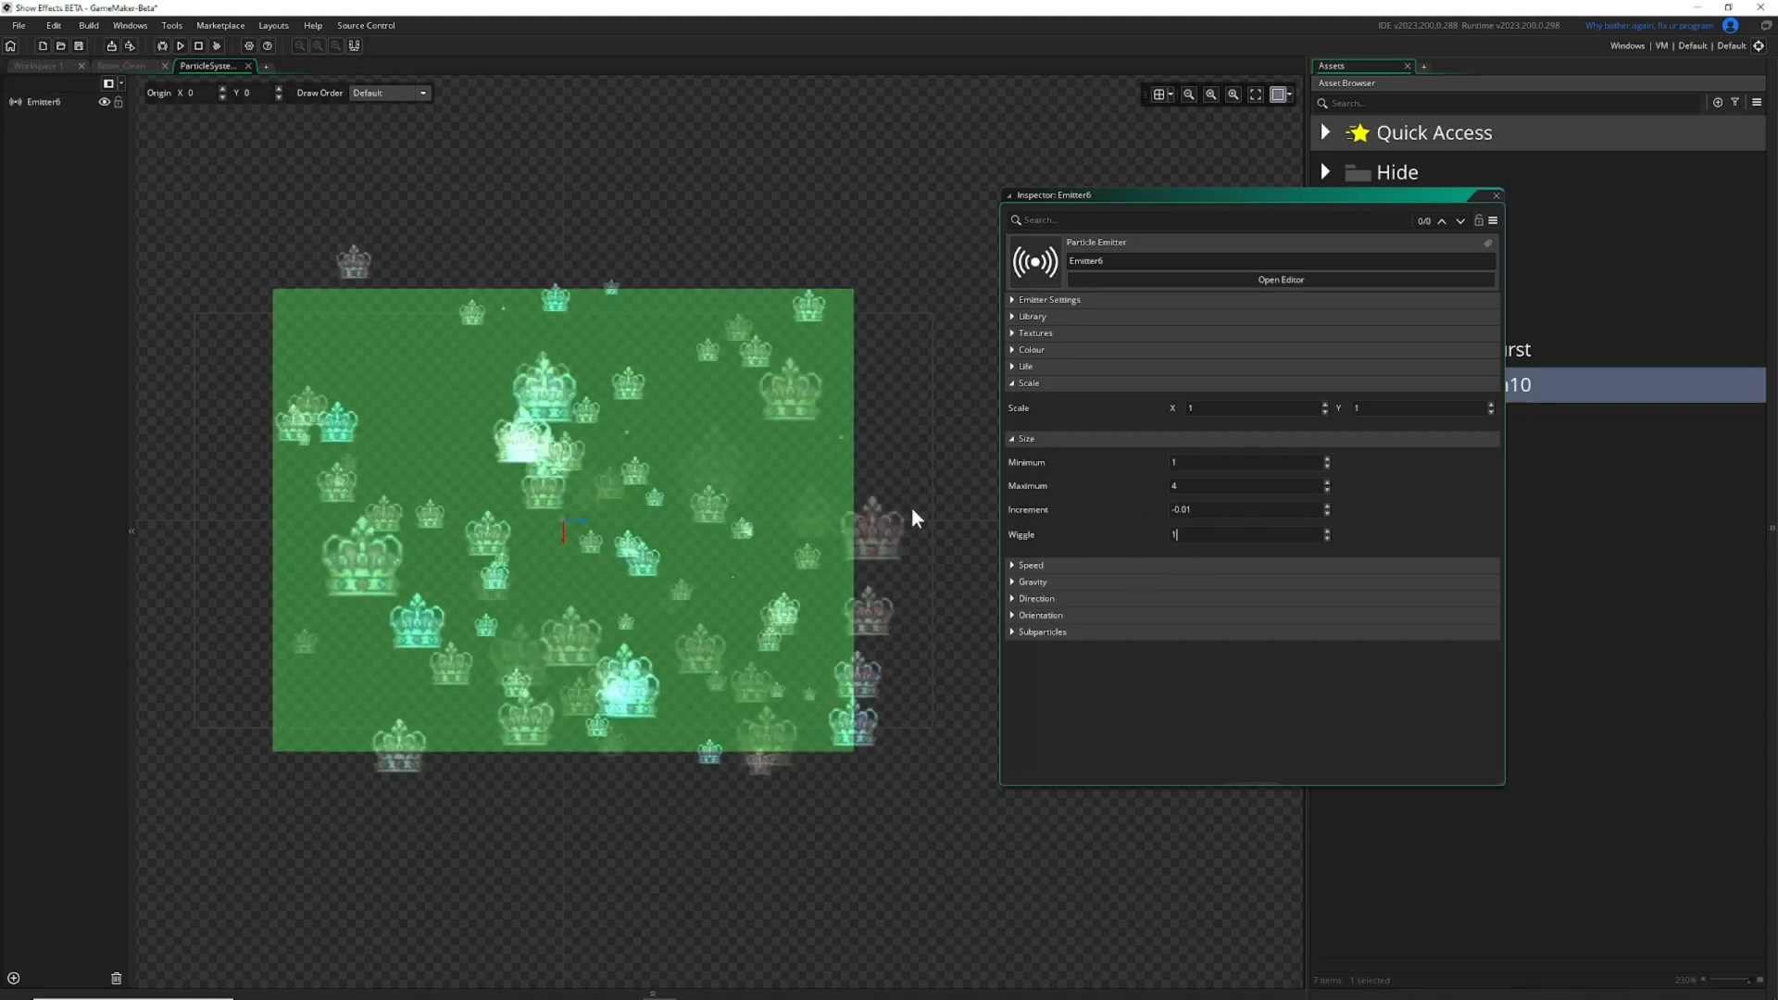
pyautogui.click(1171, 535)
pyautogui.write('0.1')
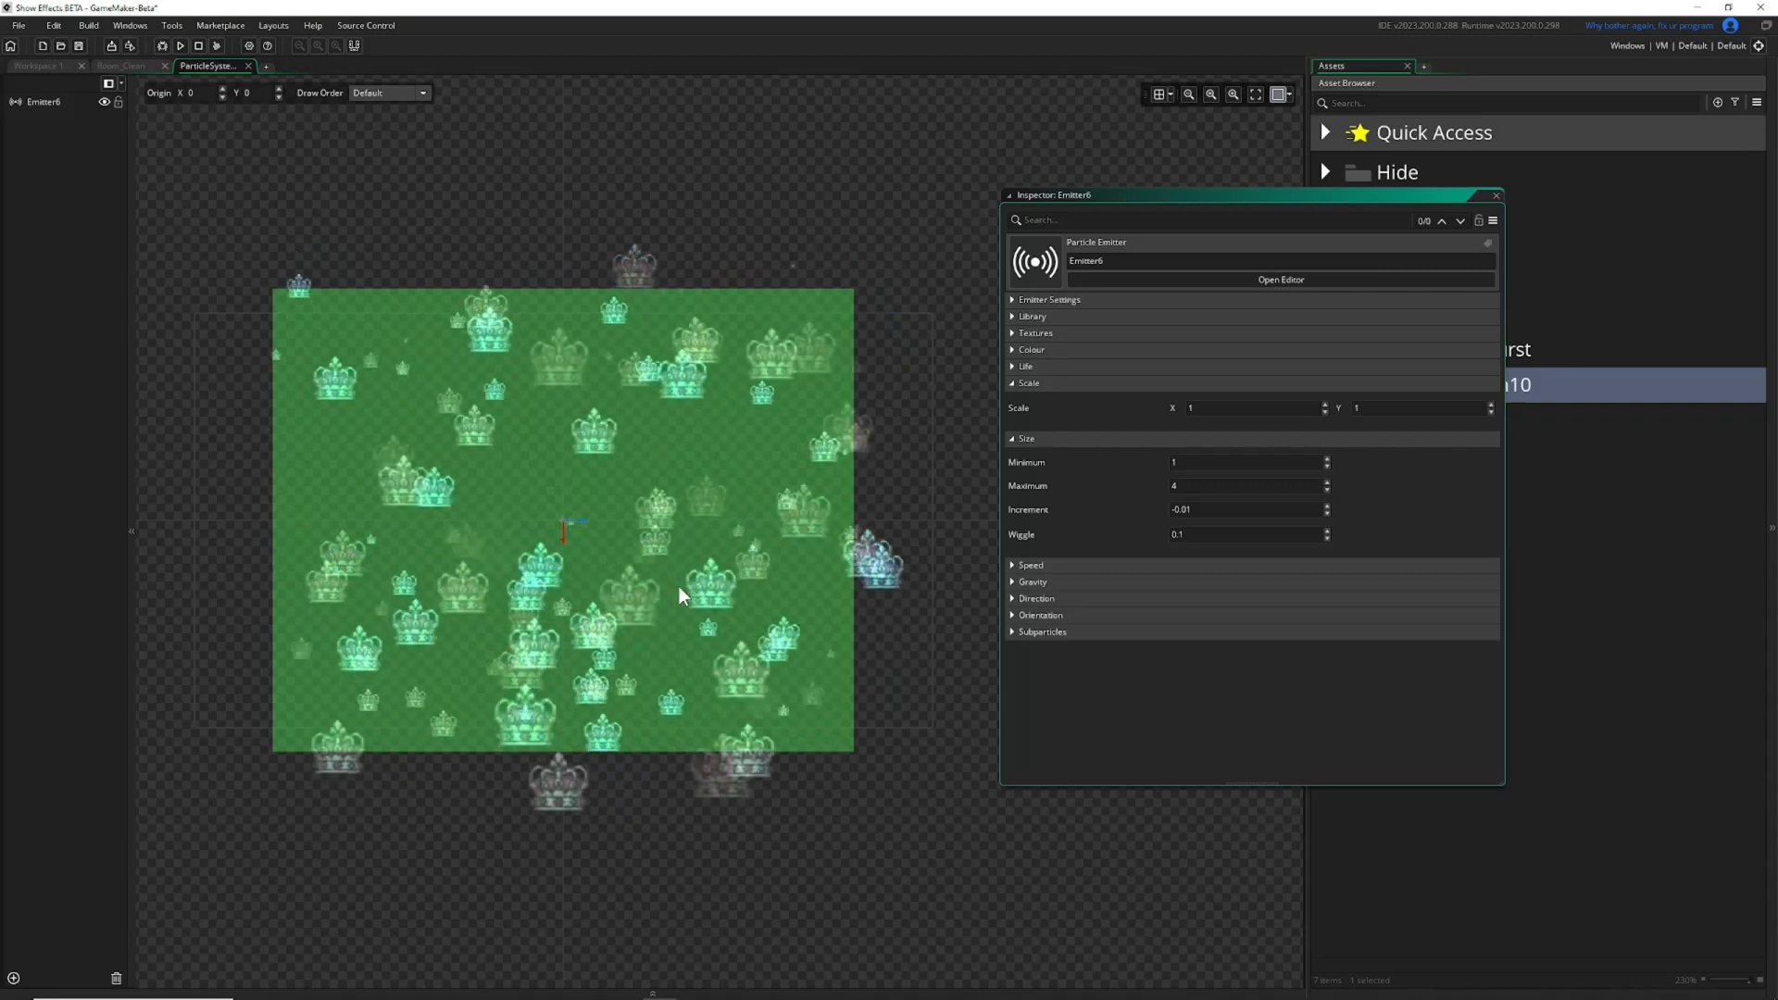
pyautogui.write('0')
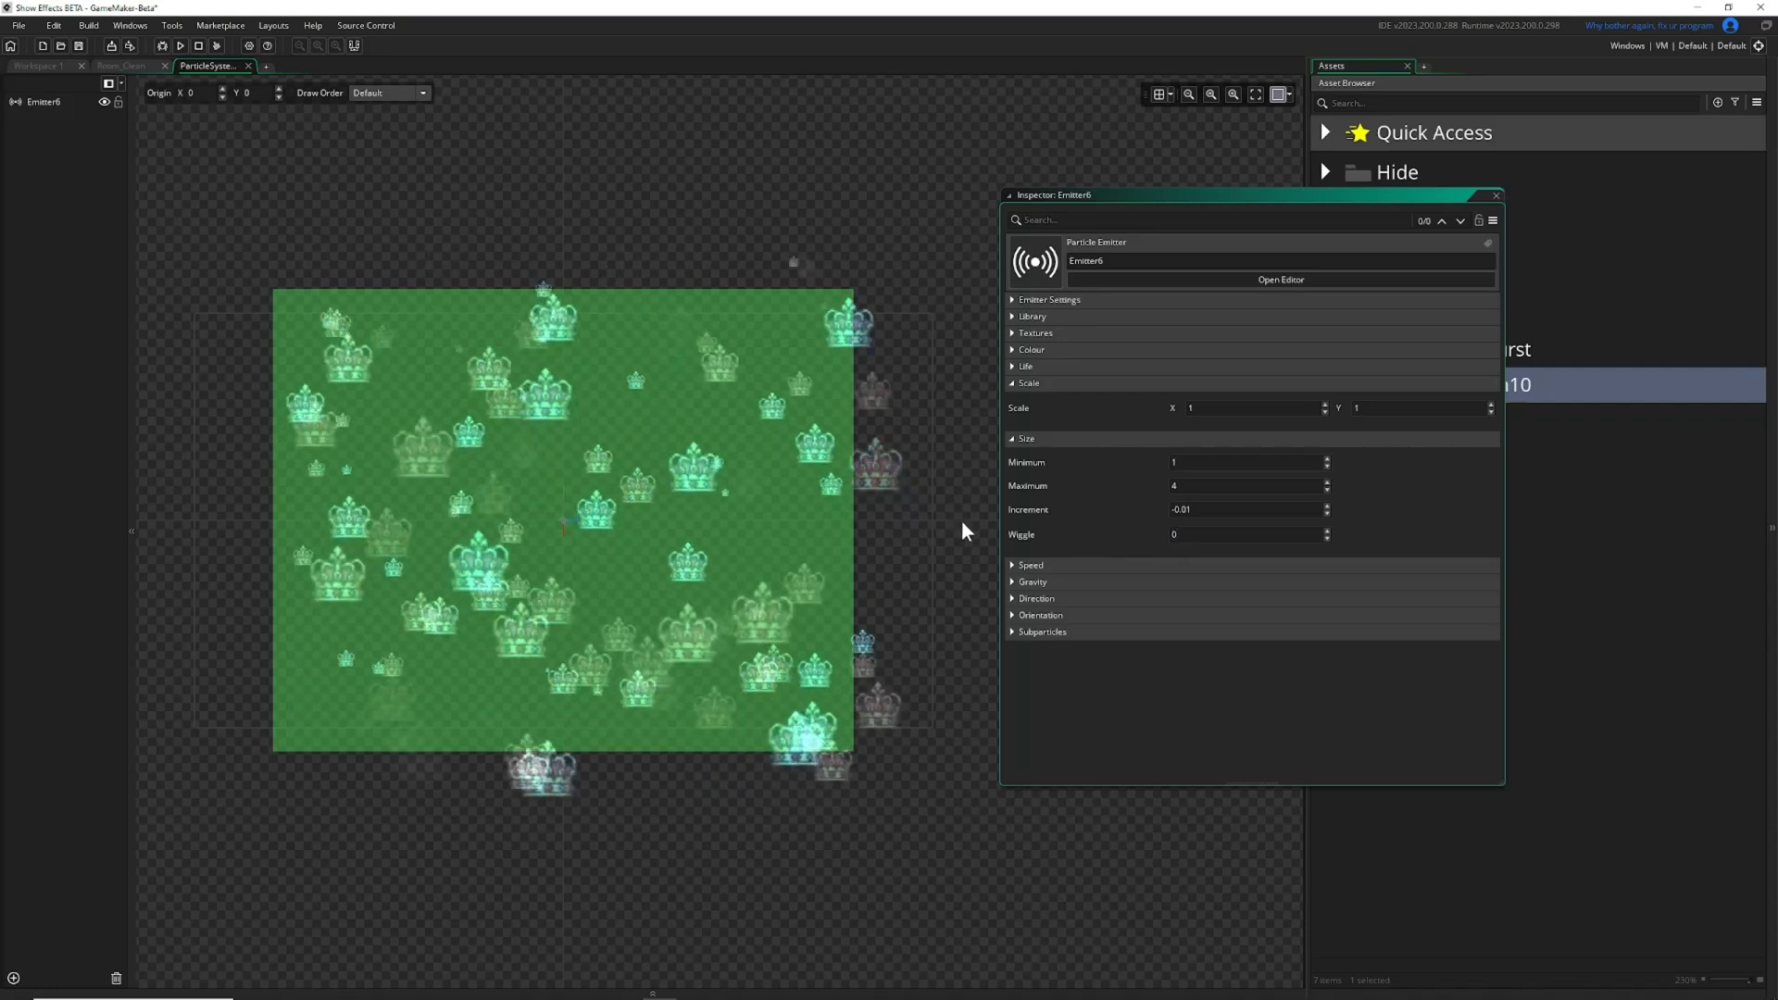
# Collapse the Size and Scale settings and expand the Speed settings.
pyautogui.click(1015, 437)
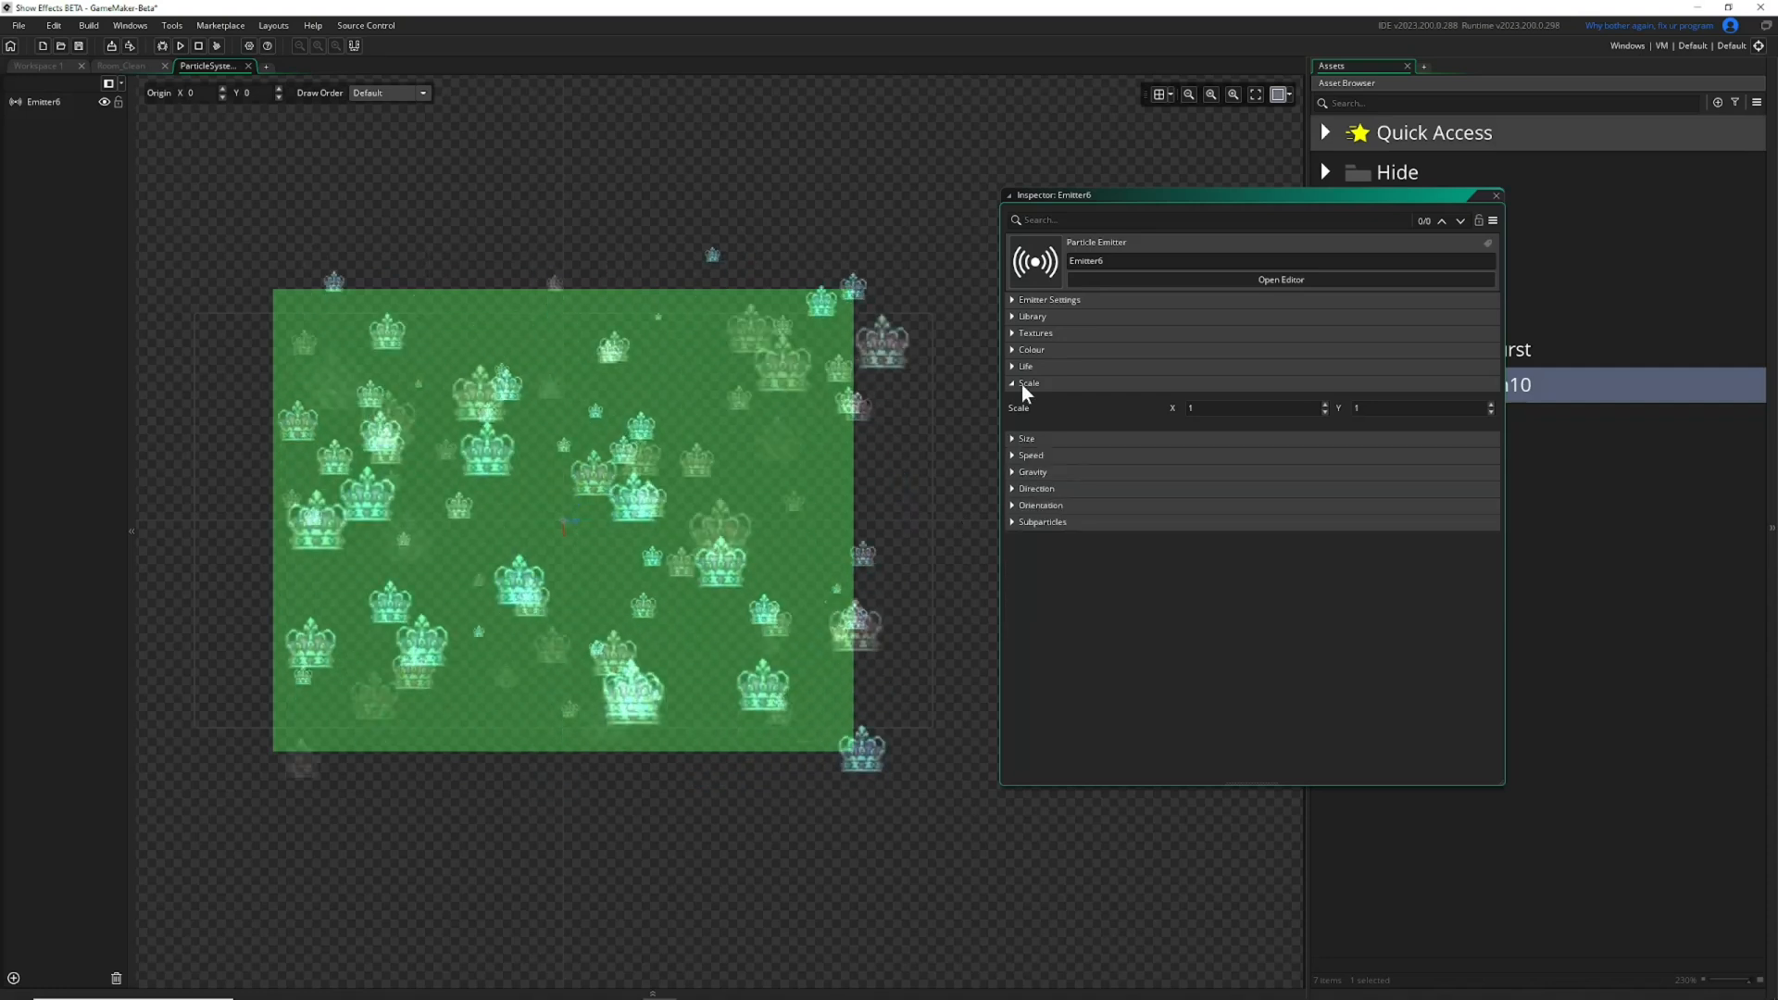
pyautogui.click(1027, 385)
pyautogui.click(1027, 416)
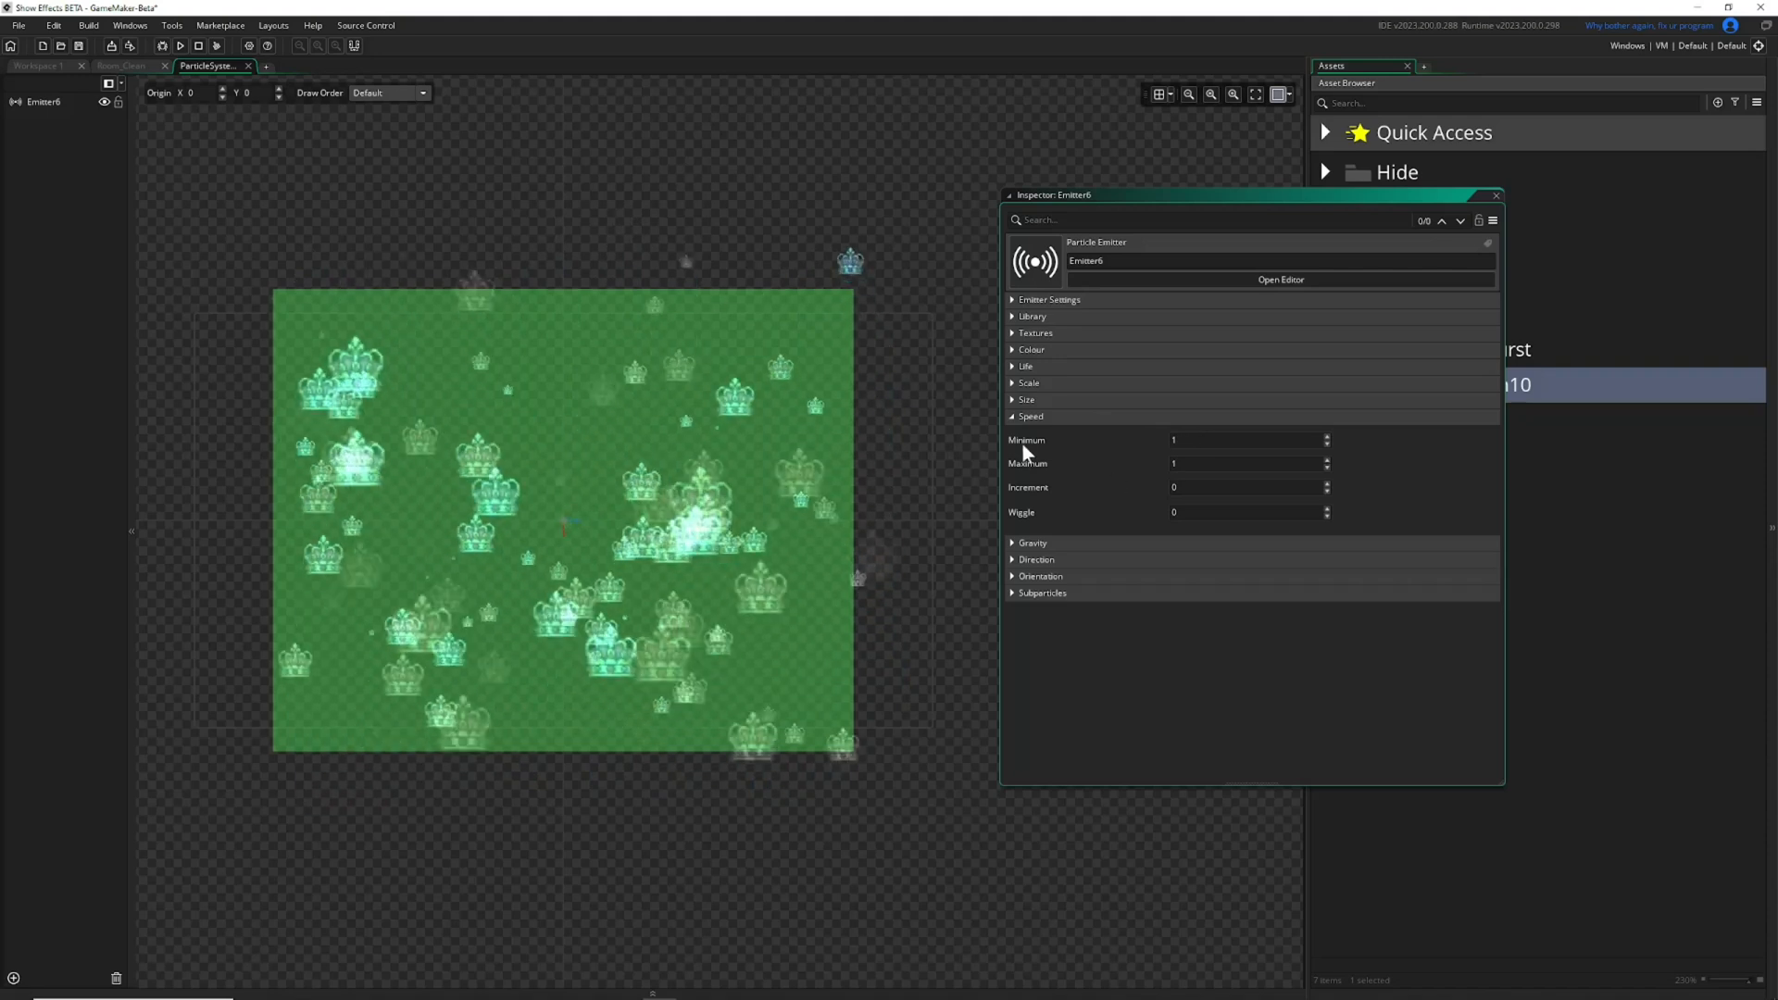
# Set the particles' minimum and maximum speed to 0 with a speed increment of 0.1.
pyautogui.click(1193, 442)
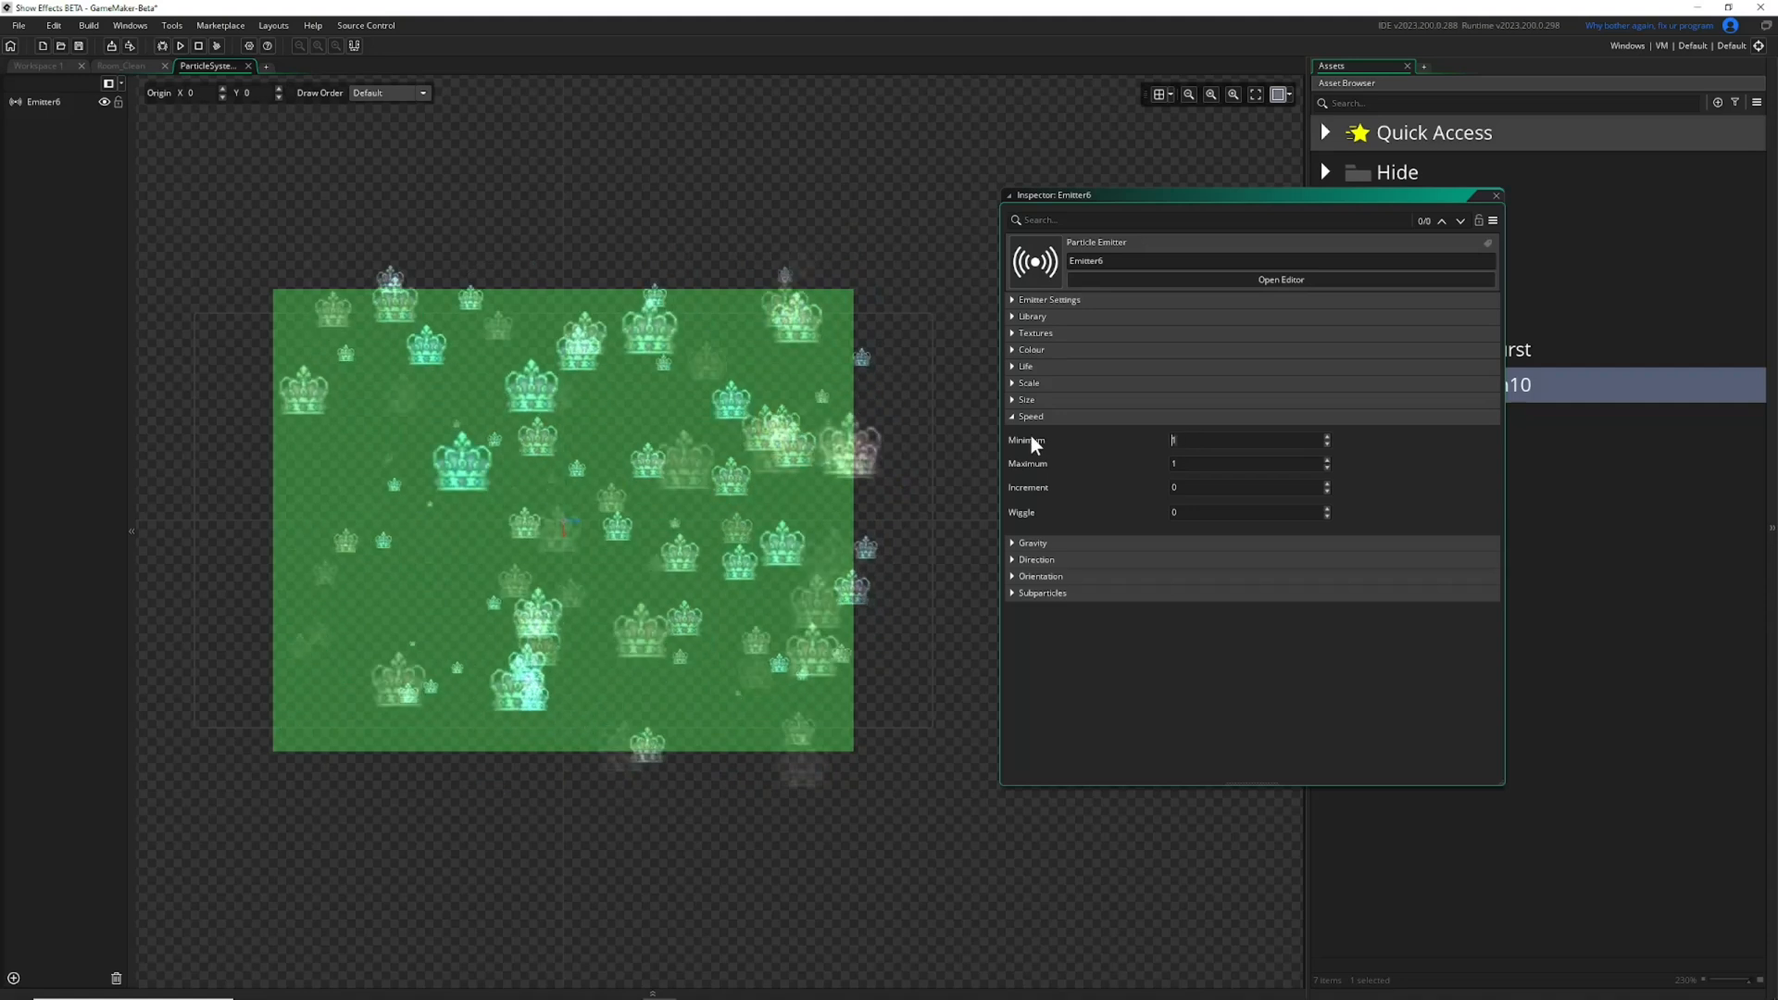
pyautogui.write('0')
pyautogui.press('Tab')
pyautogui.write('0')
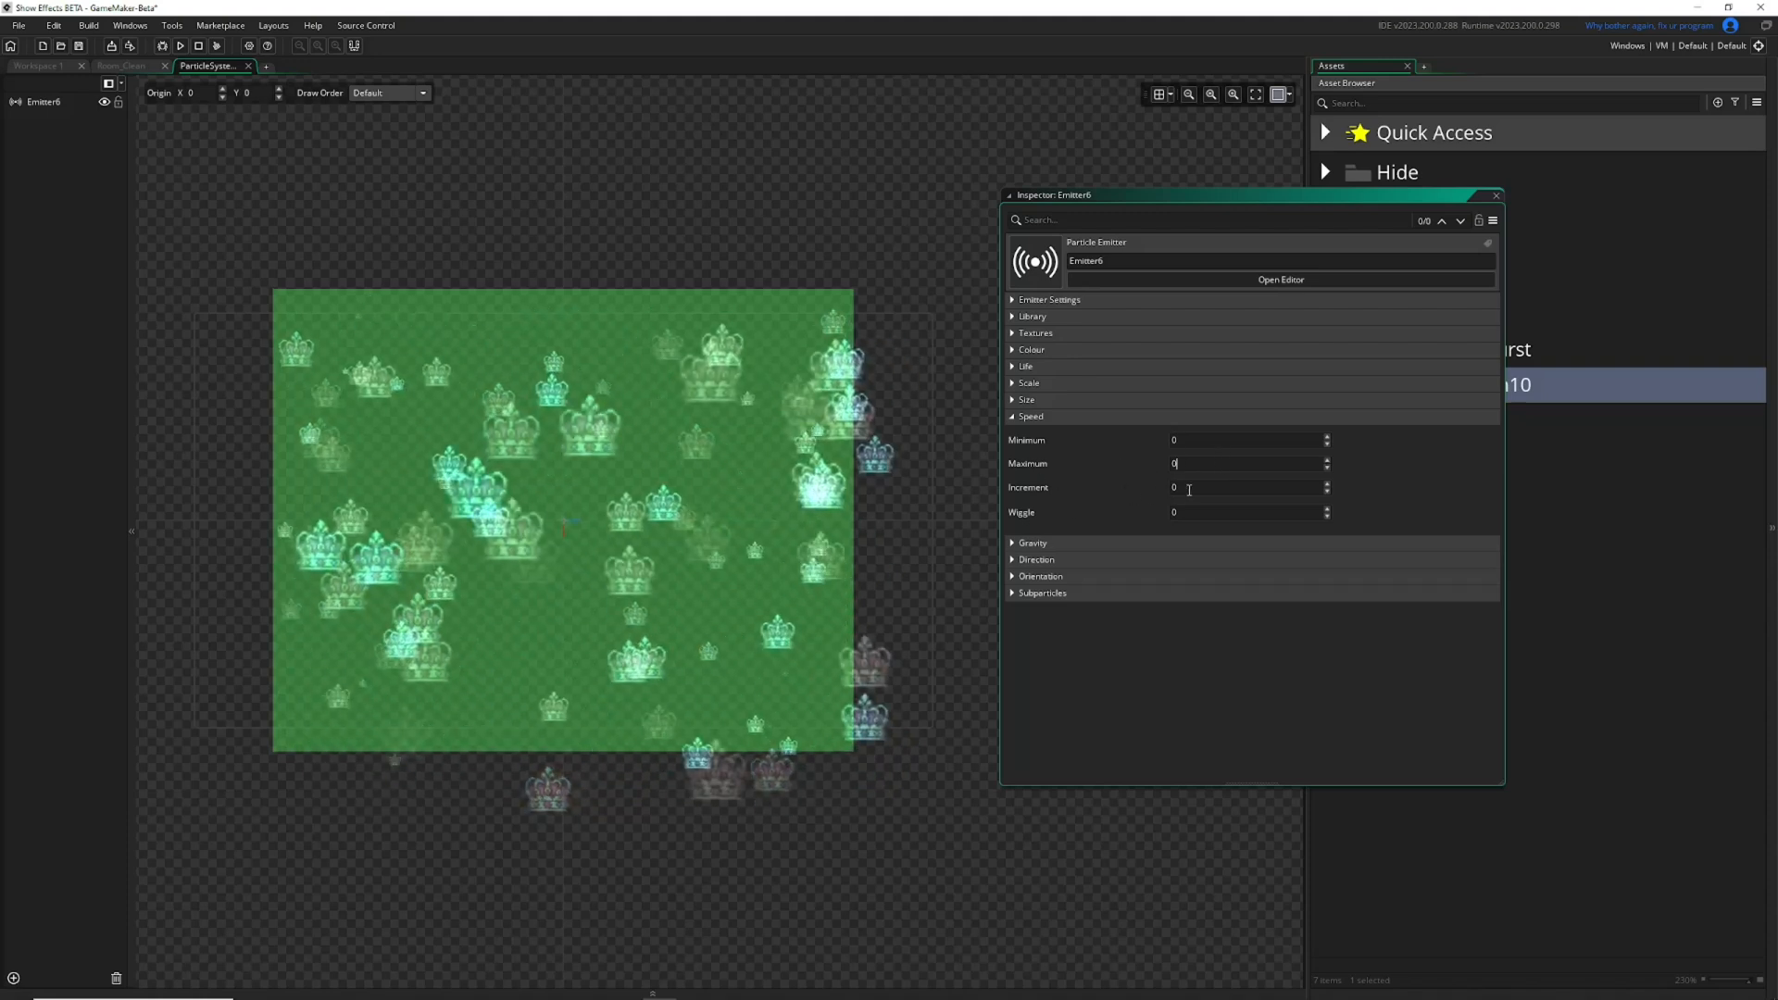
pyautogui.write('.1')
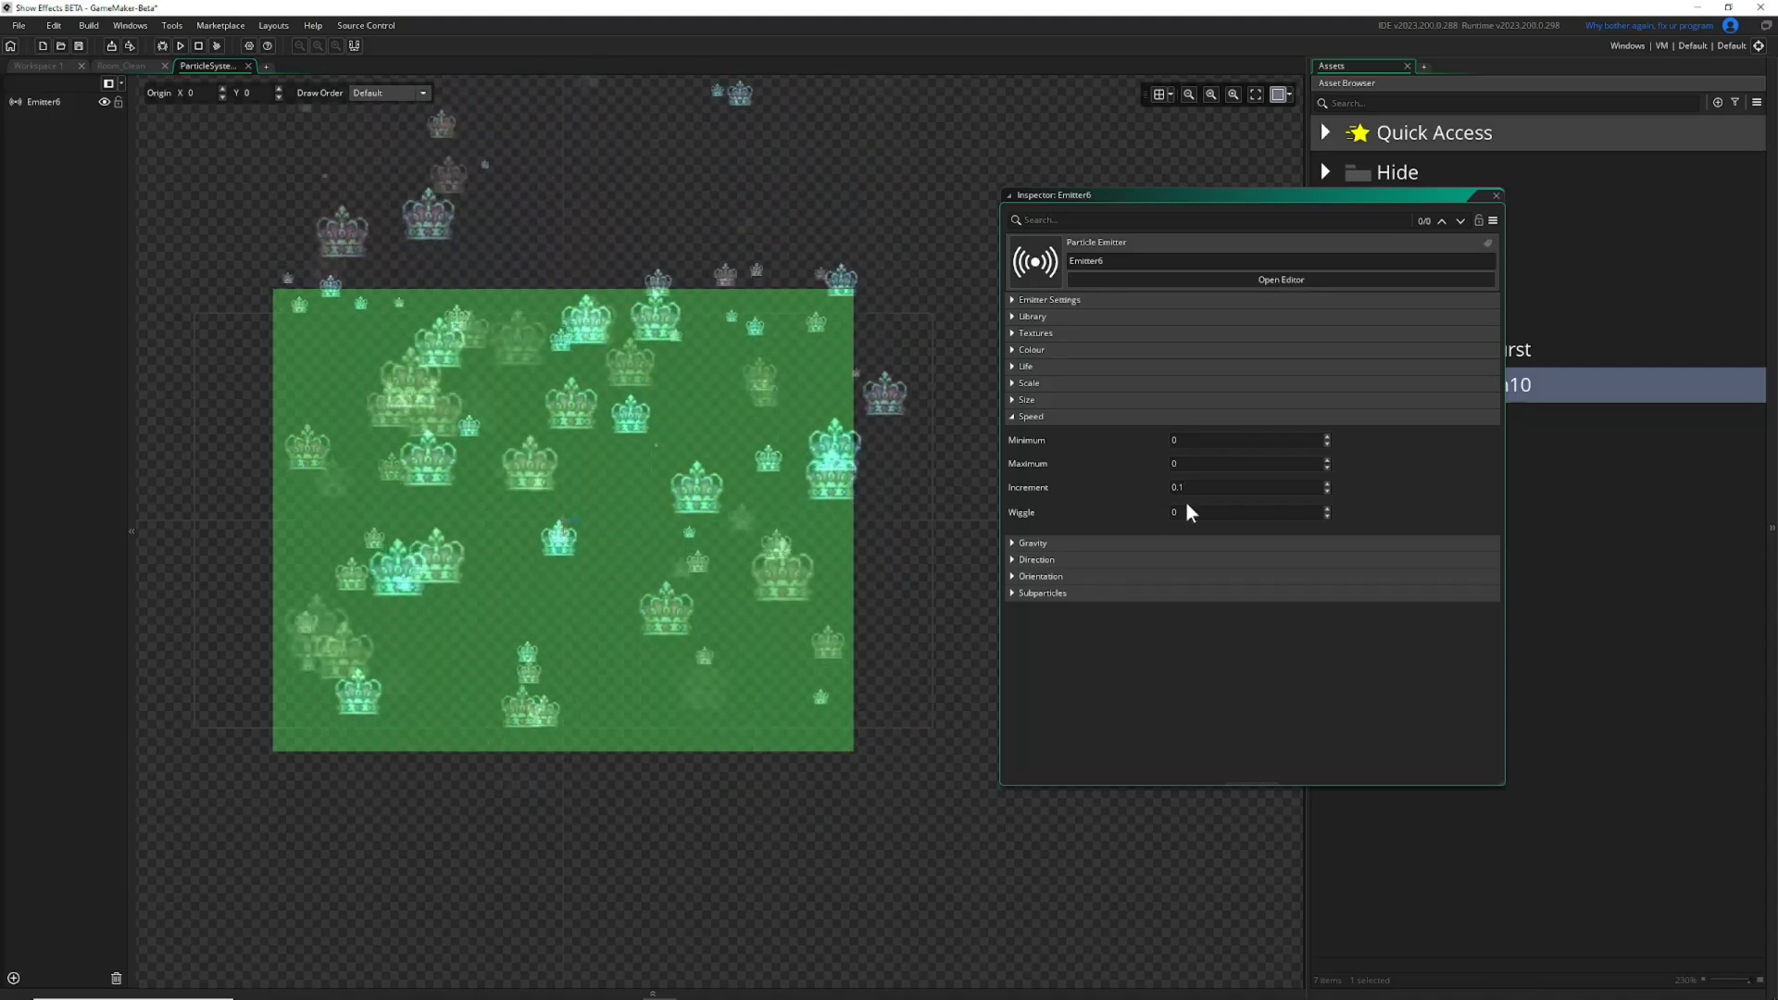
# Try a particle speed wiggle of up to 3 and reset the speed wiggle to 0.
pyautogui.click(1326, 509)
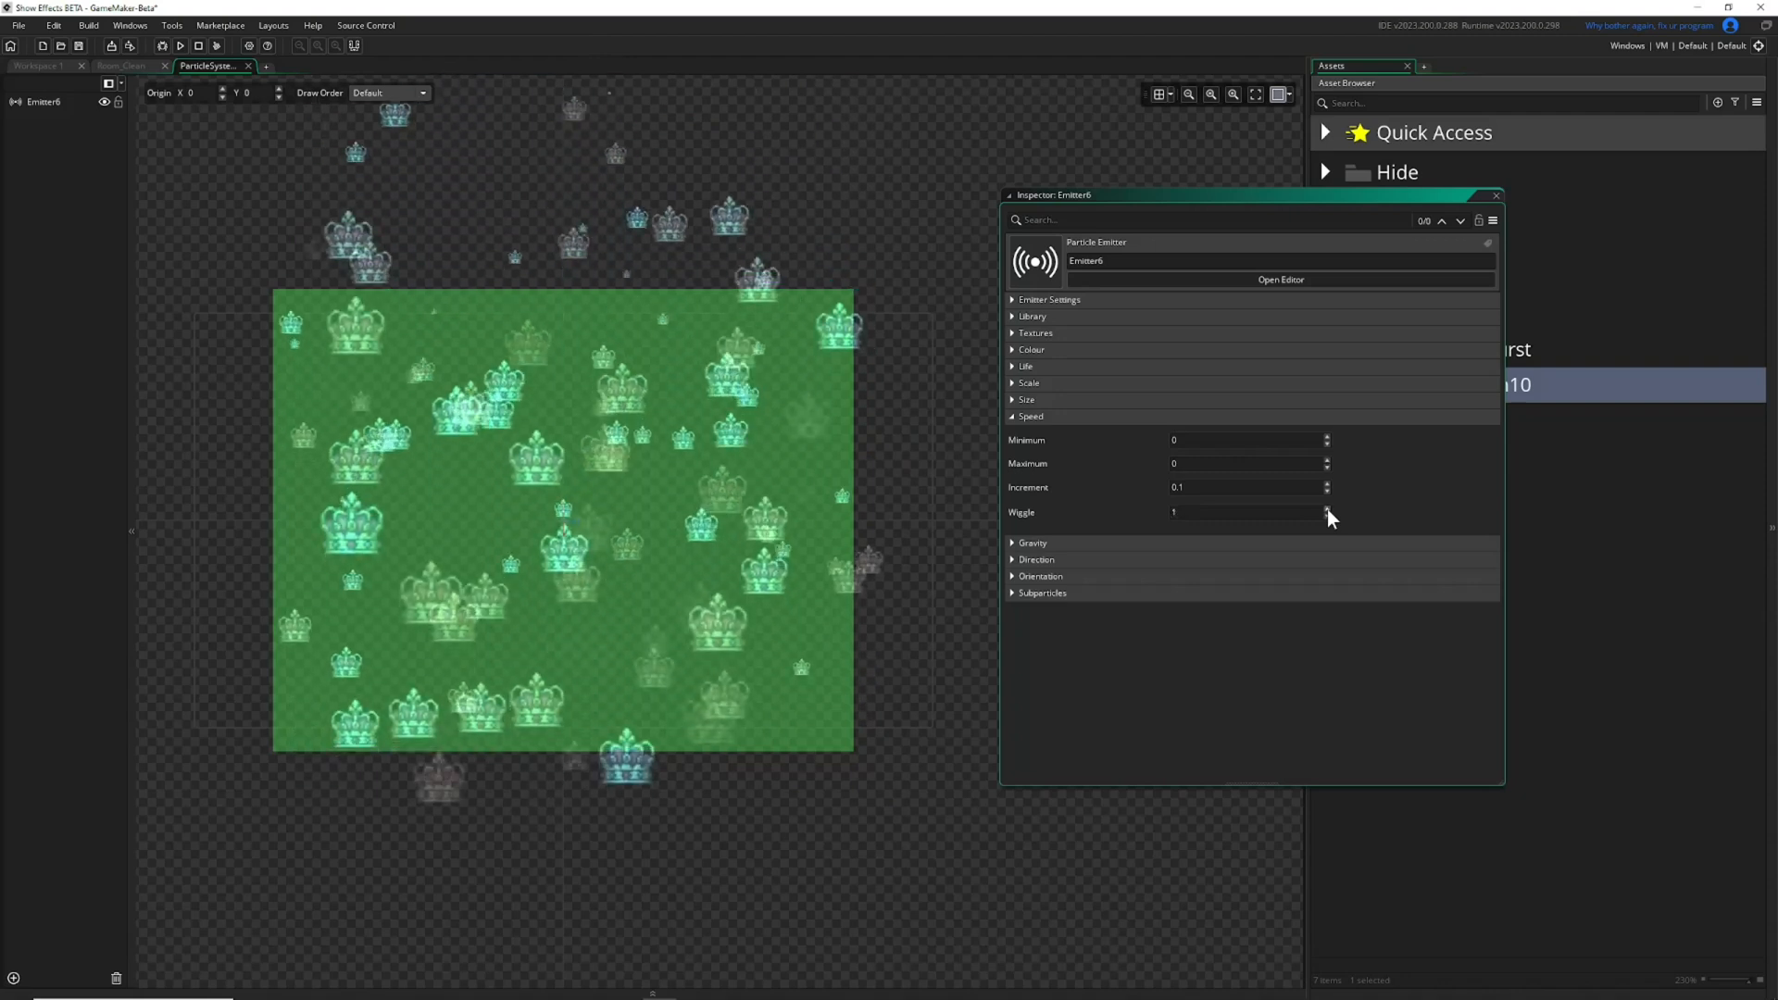
pyautogui.click(1327, 509)
pyautogui.click(1326, 510)
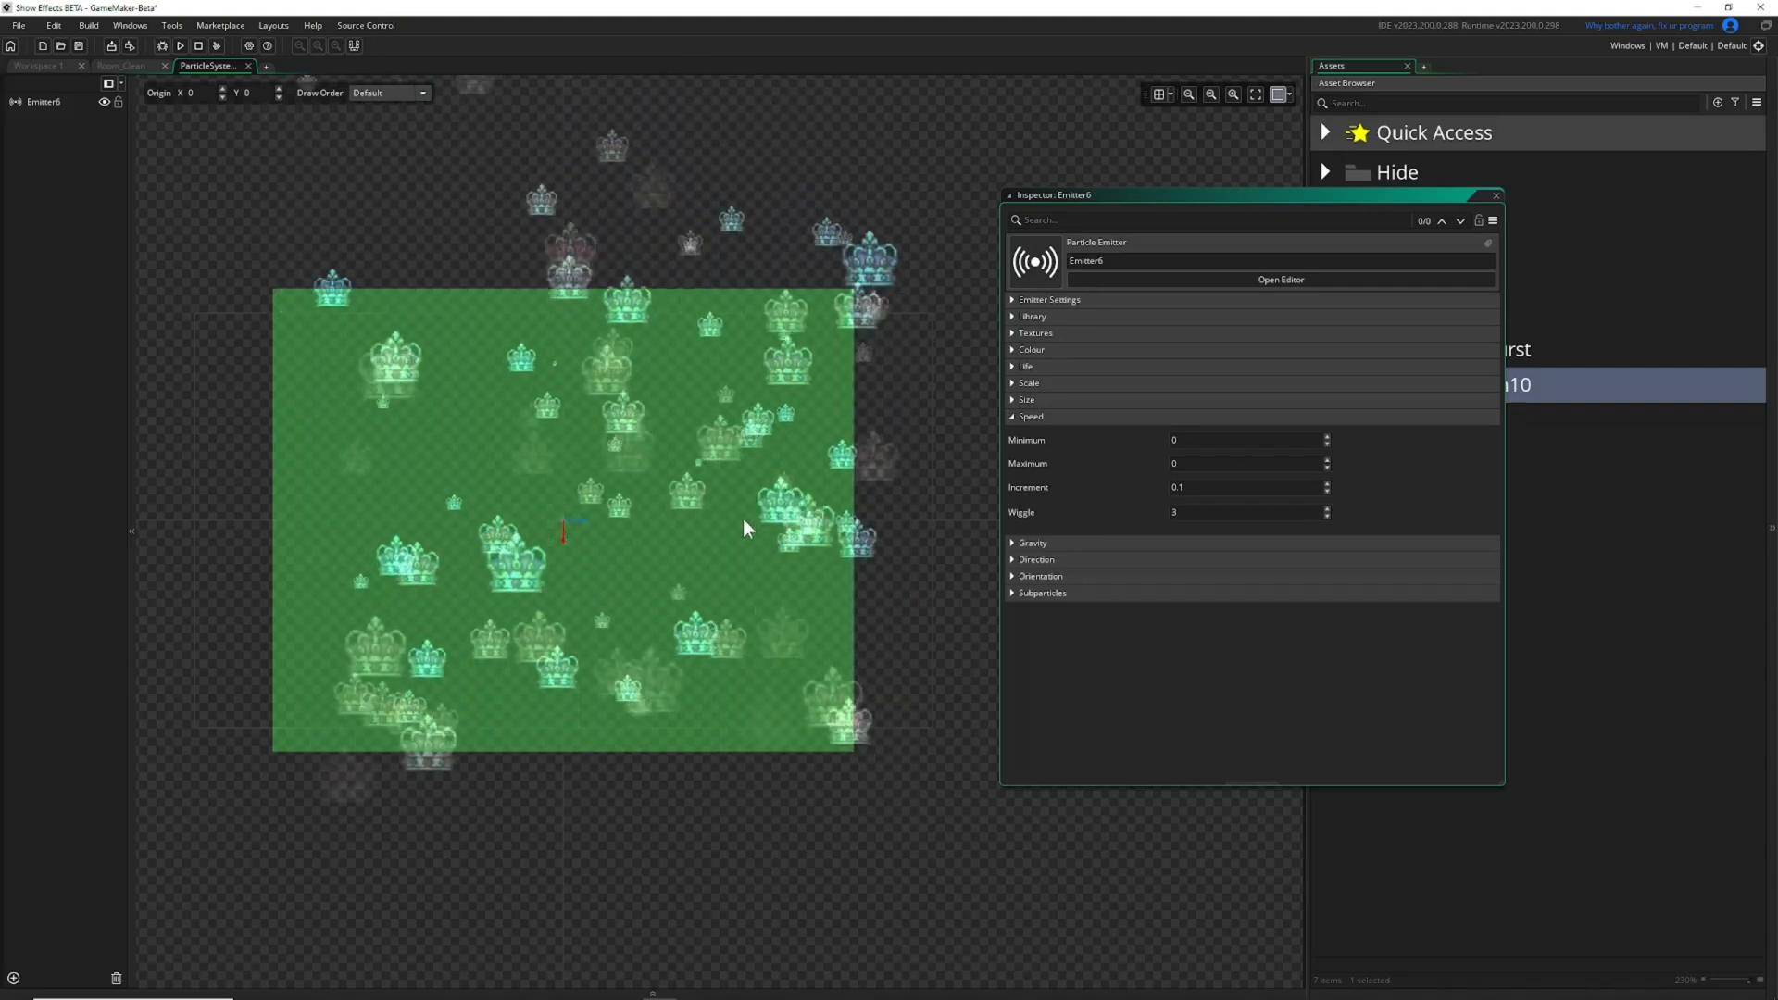
pyautogui.moveTo(1190, 513); pyautogui.dragTo(991, 502)
pyautogui.write('0')
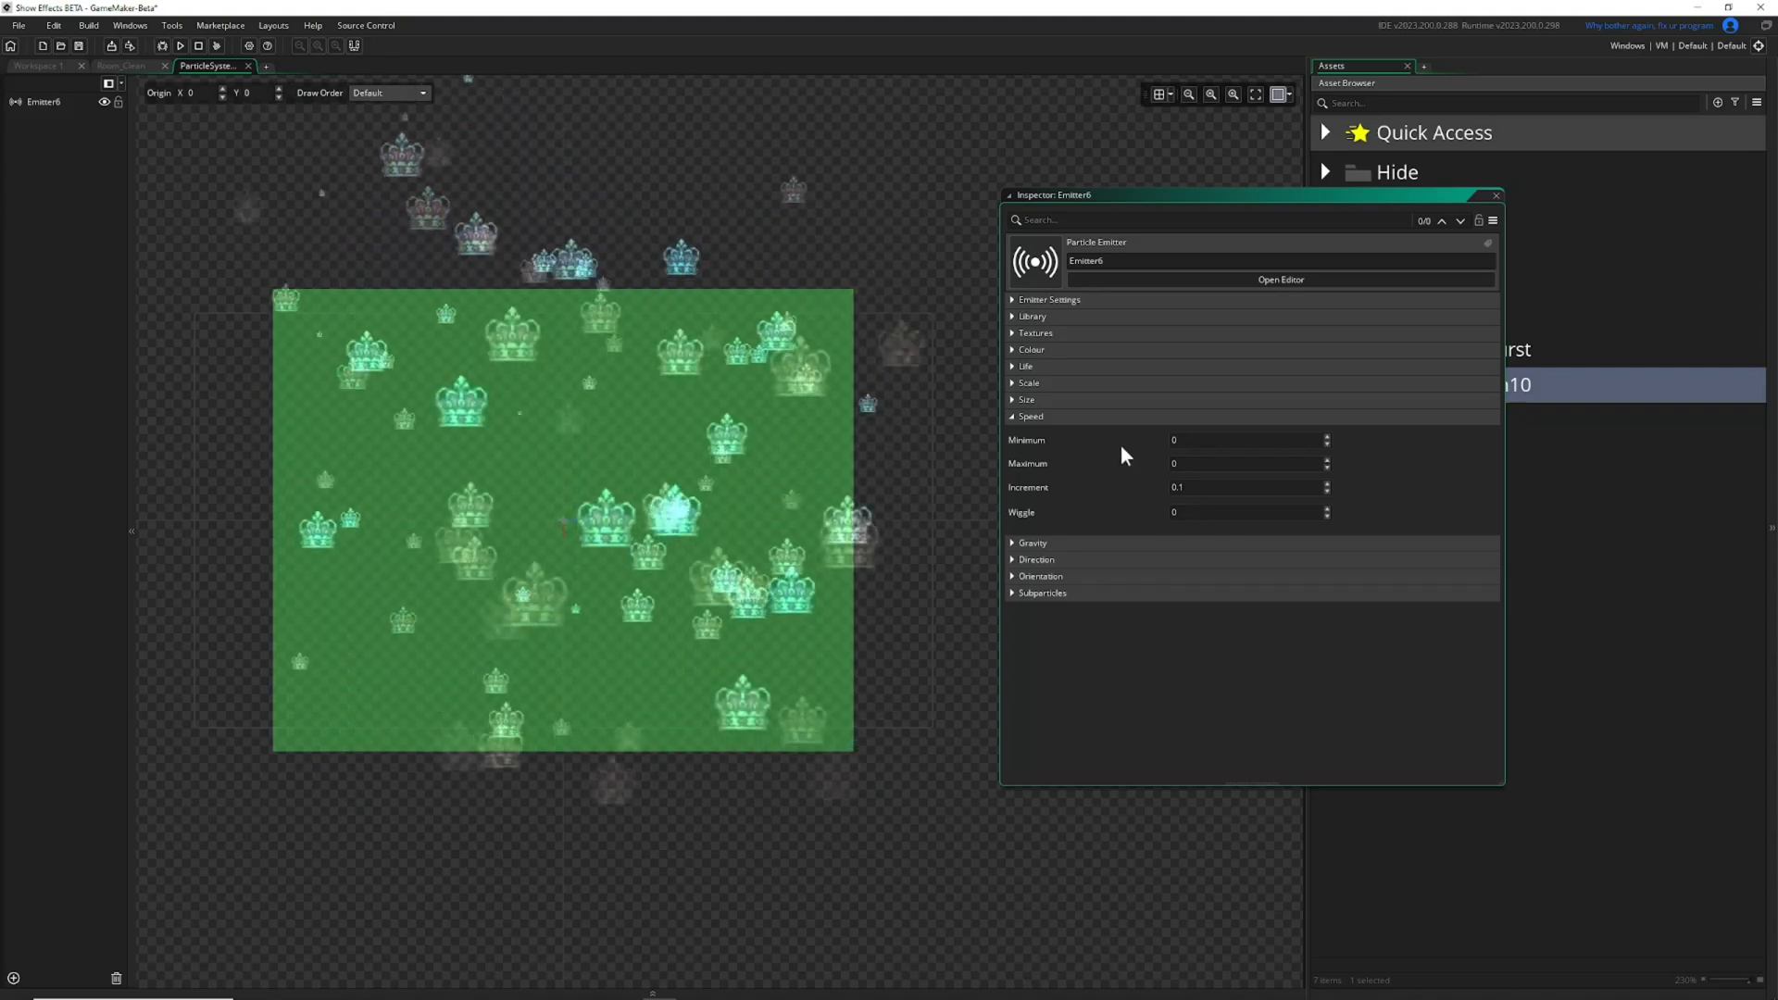
# Set the particle speed increment to 0.01 and collapse the Speed settings.
pyautogui.click(1197, 487)
pyautogui.press('BackSpace')
pyautogui.write('01')
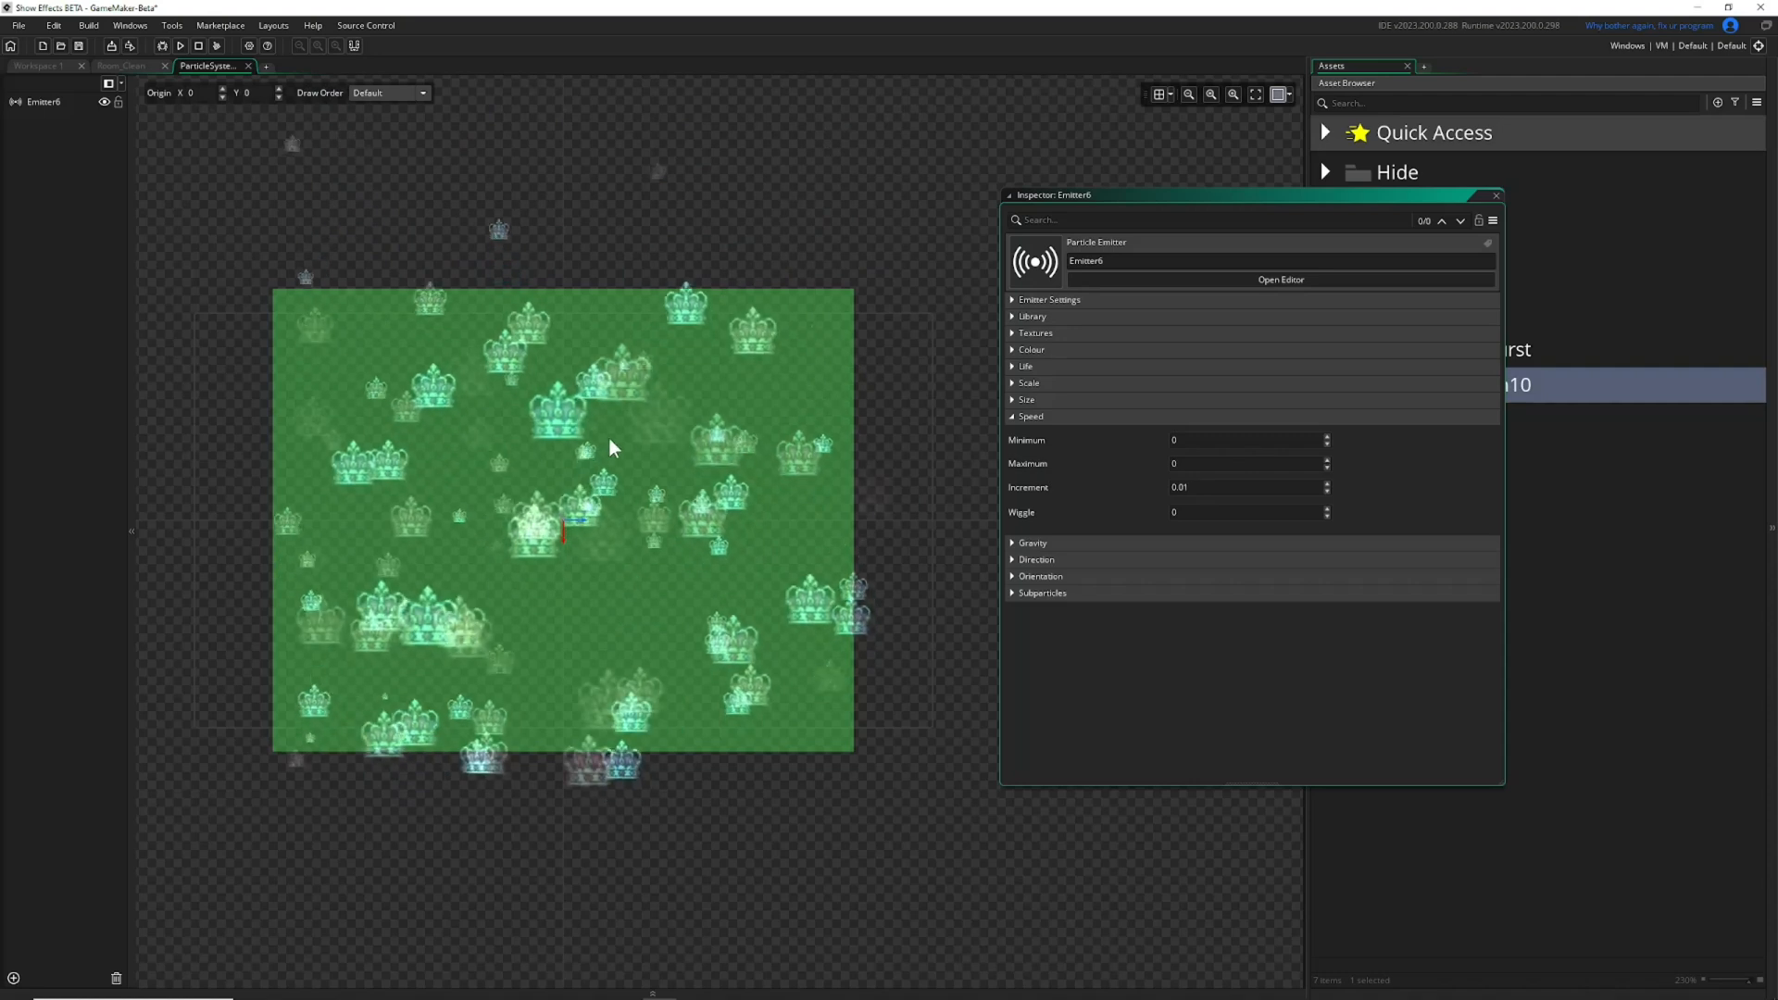
pyautogui.click(1013, 417)
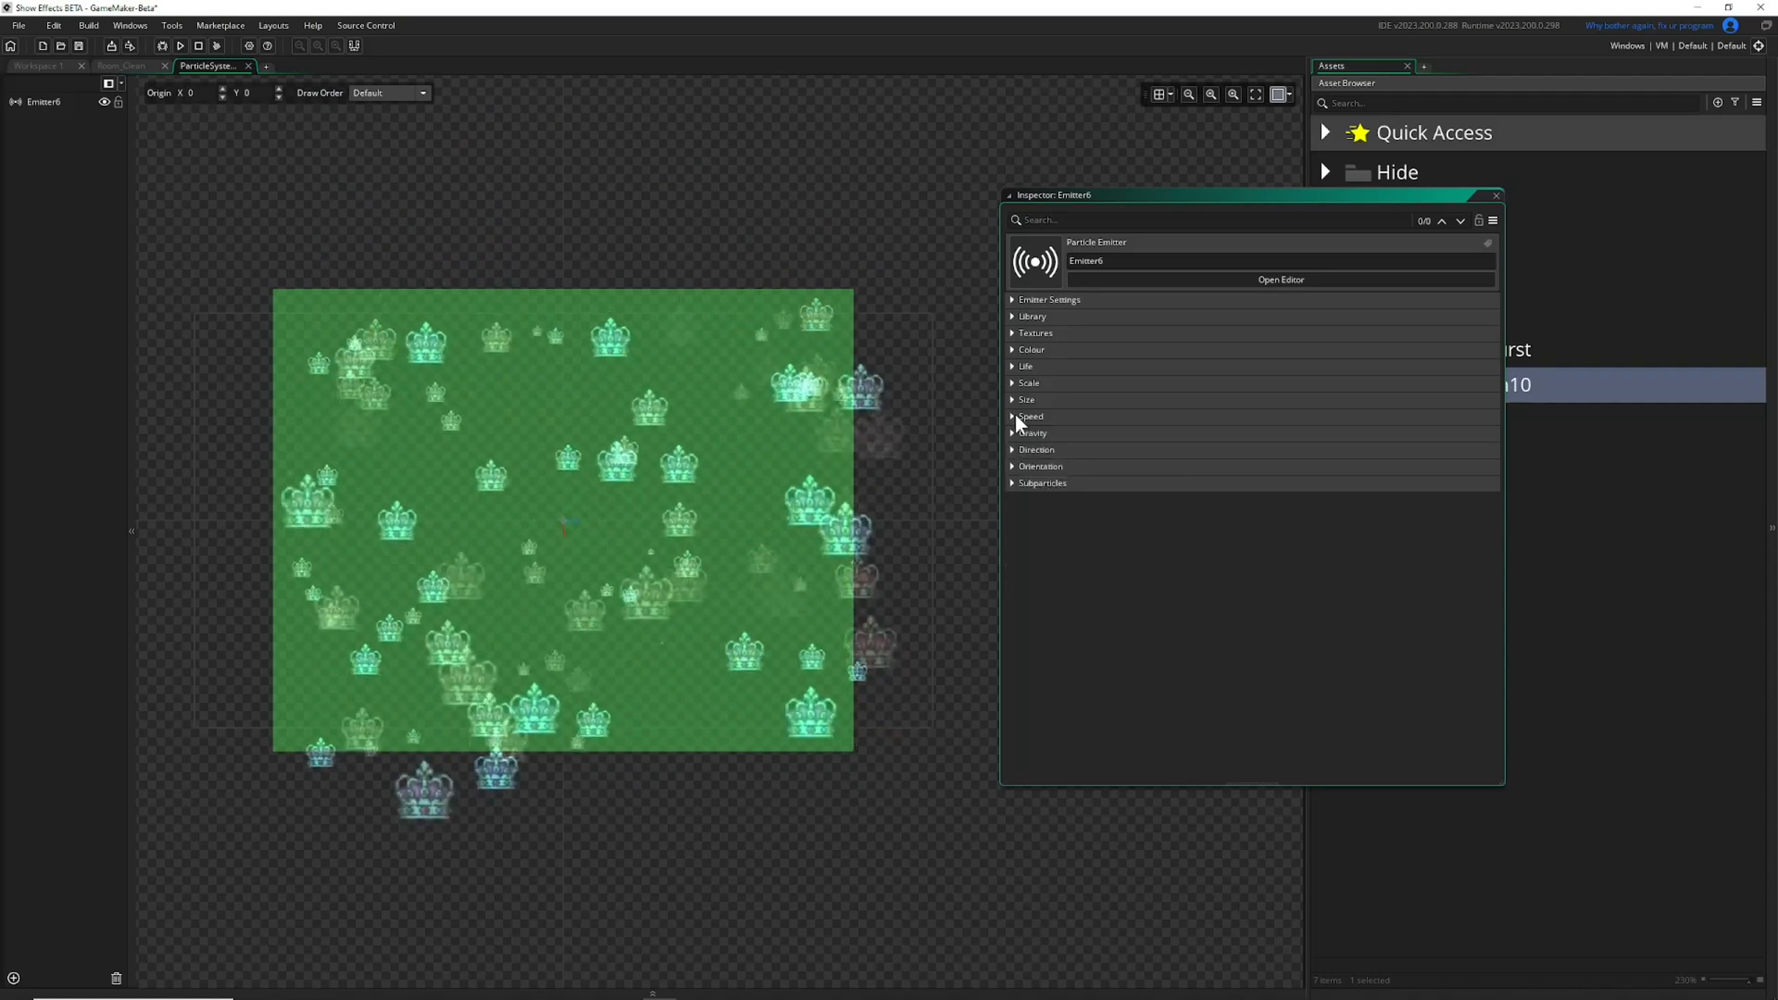
pyautogui.click(1014, 432)
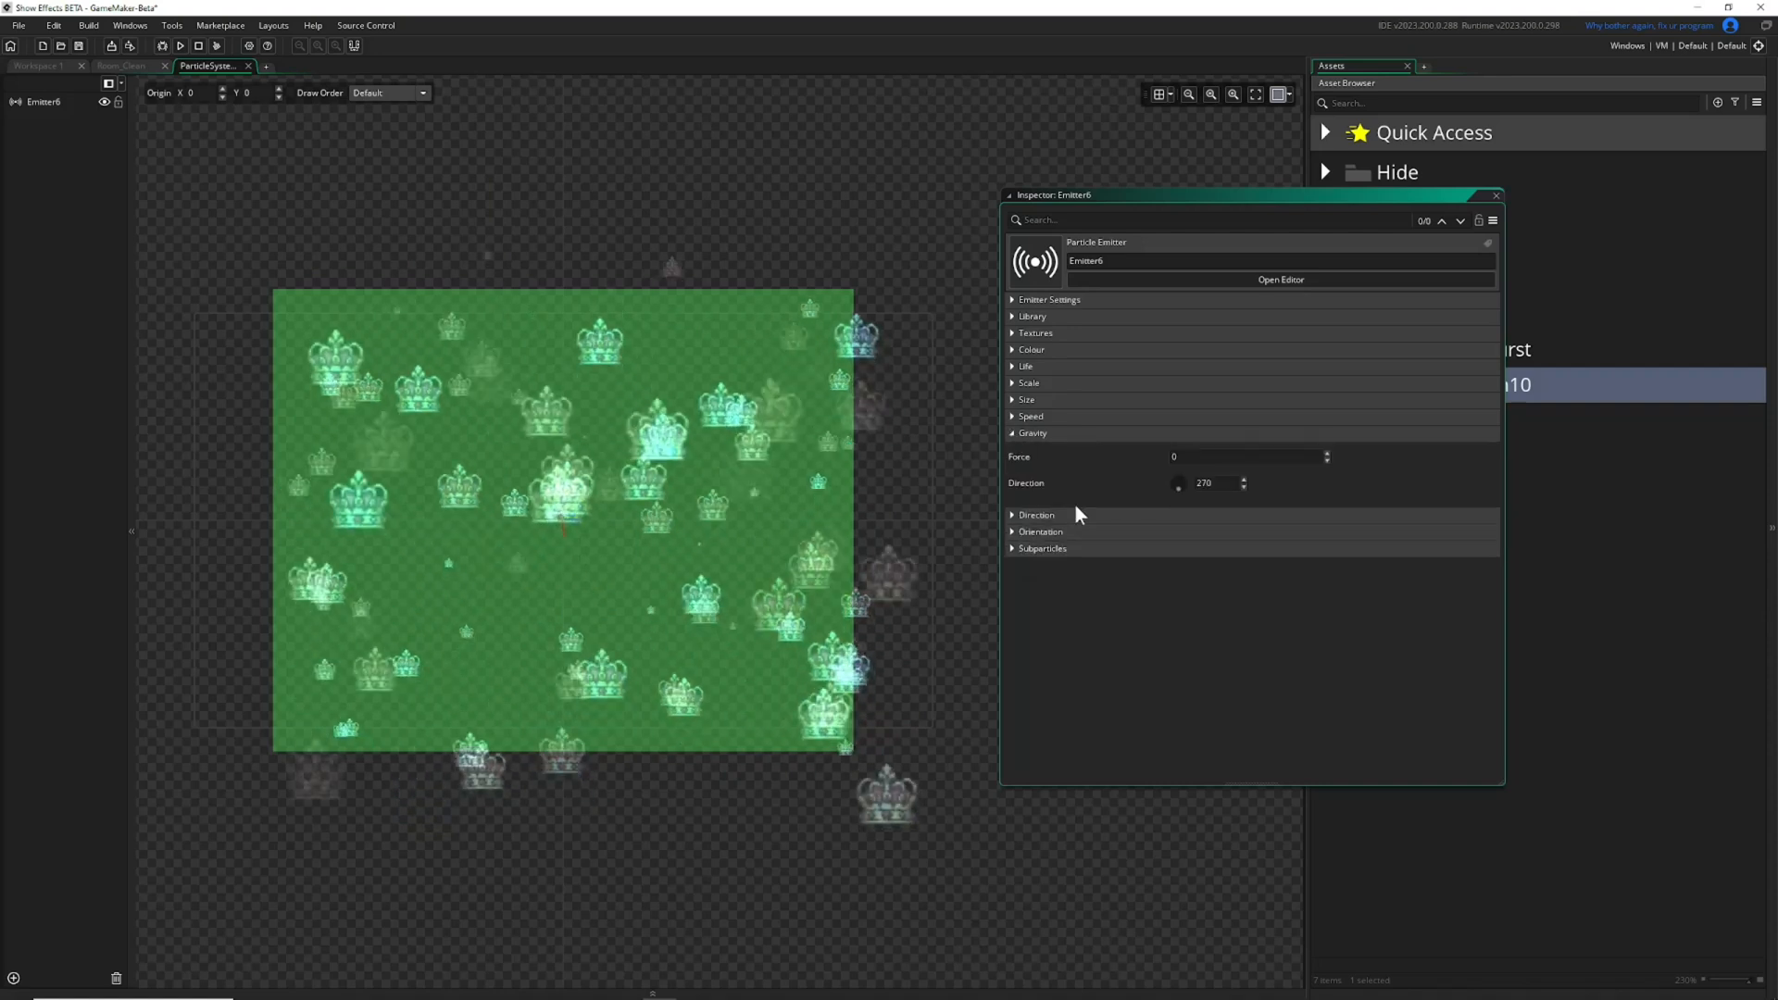
pyautogui.click(1013, 418)
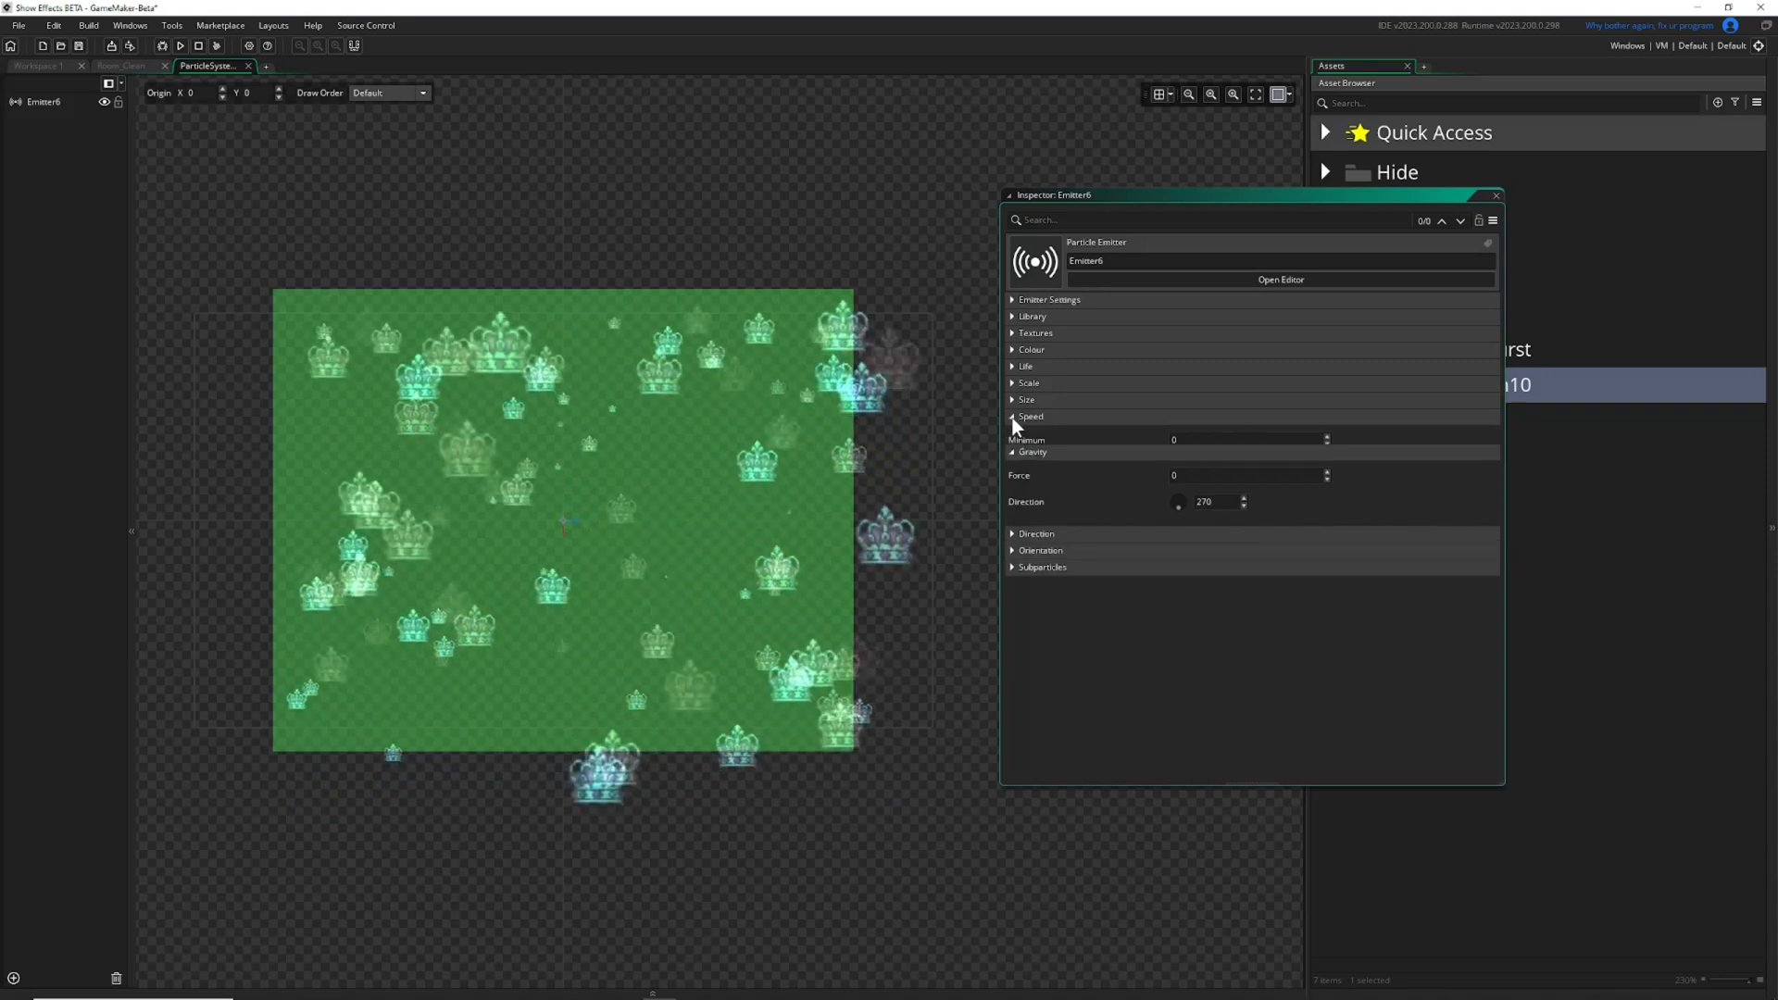
pyautogui.click(1014, 418)
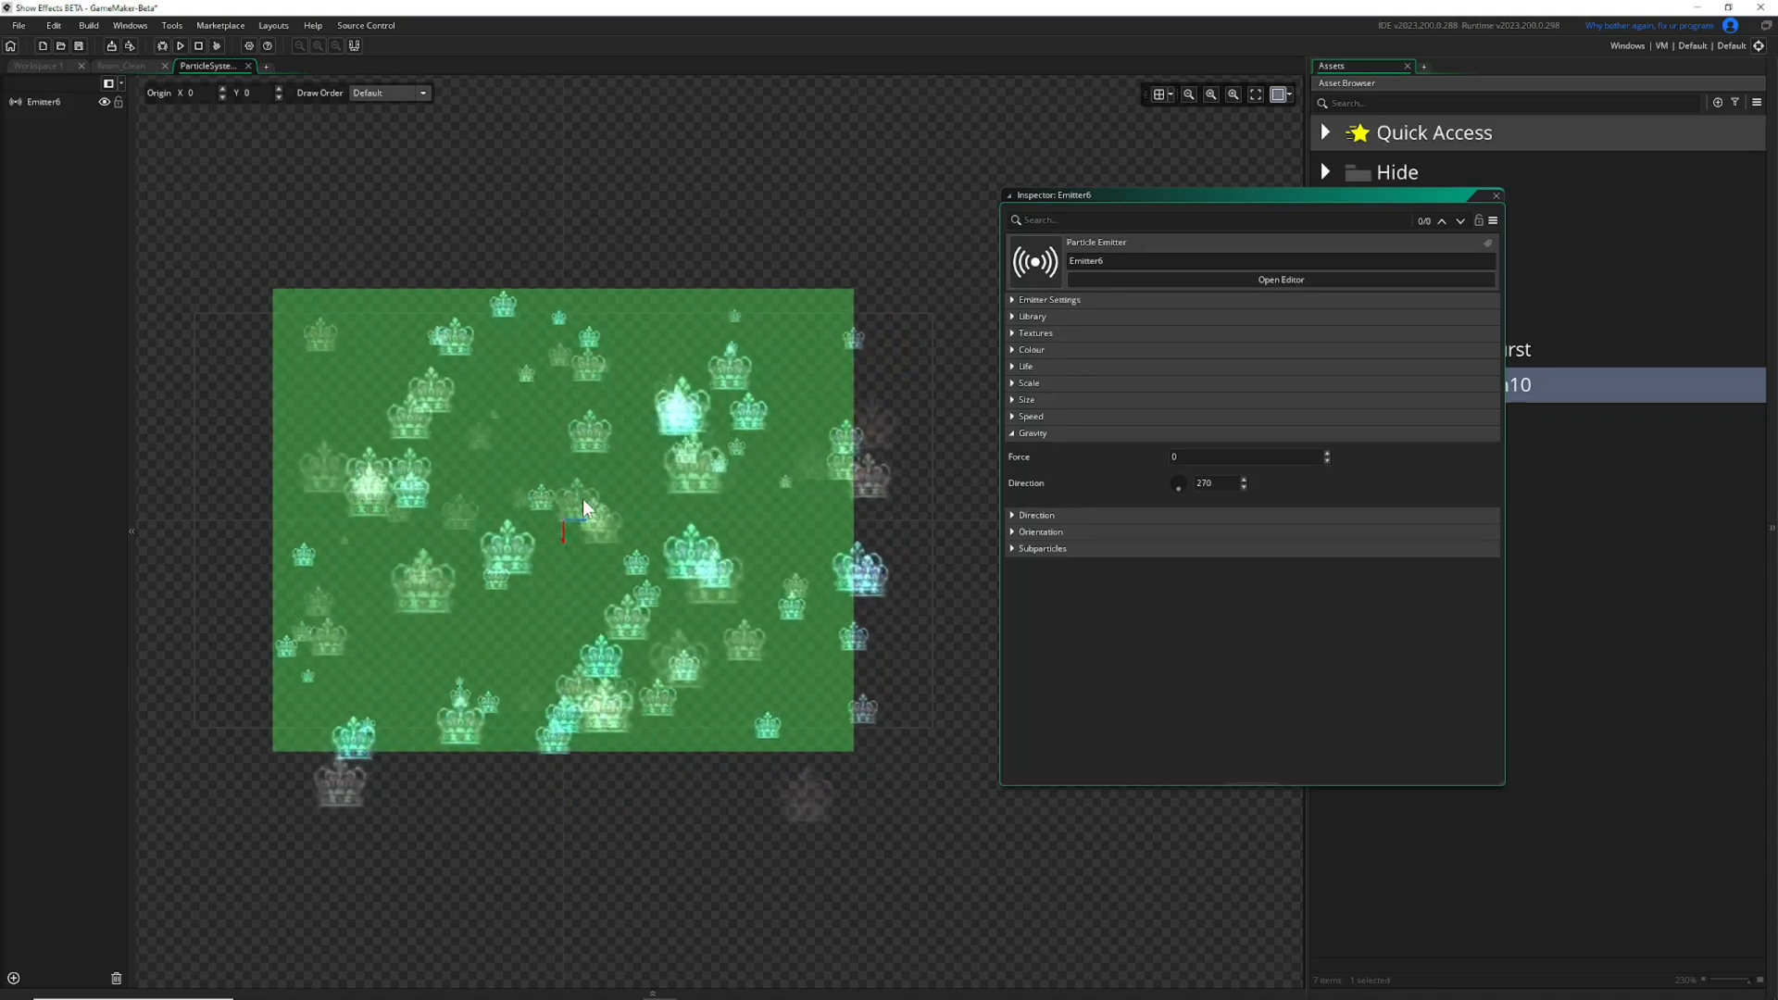
pyautogui.click(1013, 432)
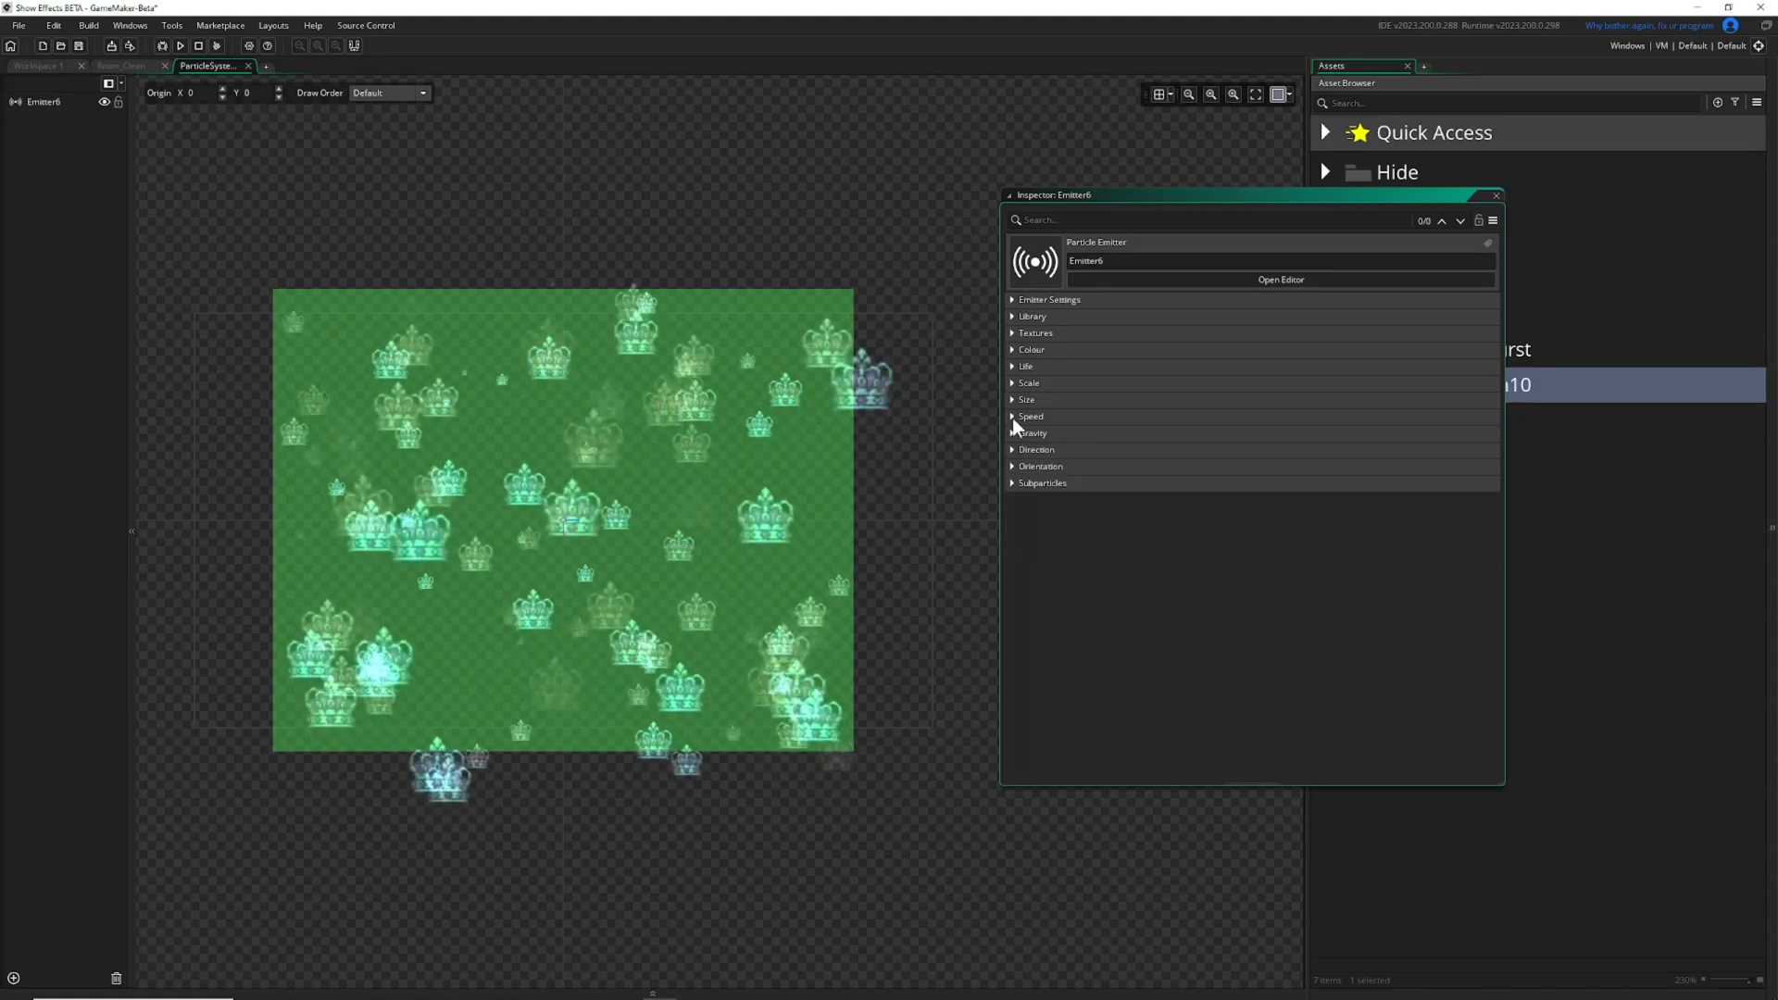
# Expand the Speed settings, set the particle speed to a minimum of 3 and a maximum of 4, and collapse them again.
pyautogui.click(1014, 418)
pyautogui.write('3')
pyautogui.press('Tab')
pyautogui.write('4')
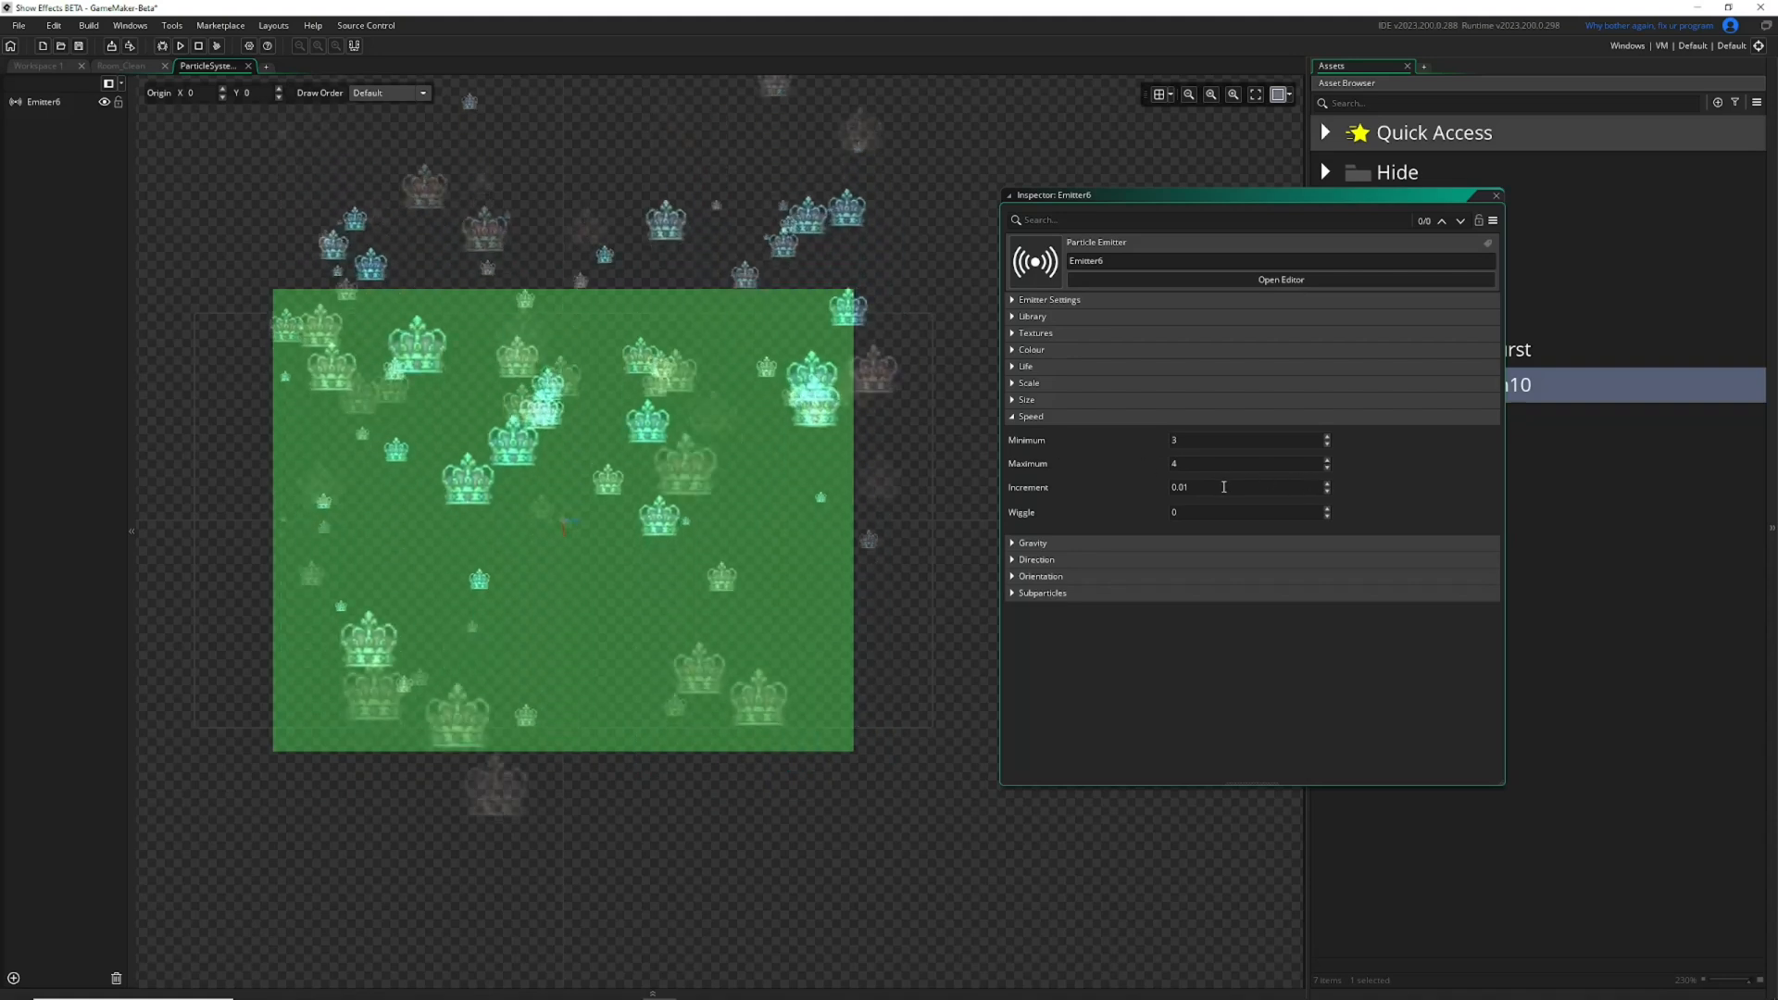
pyautogui.click(1014, 416)
# Expand the Gravity settings, try a gravity force of 1, and set the force to 0.1.
pyautogui.click(1012, 433)
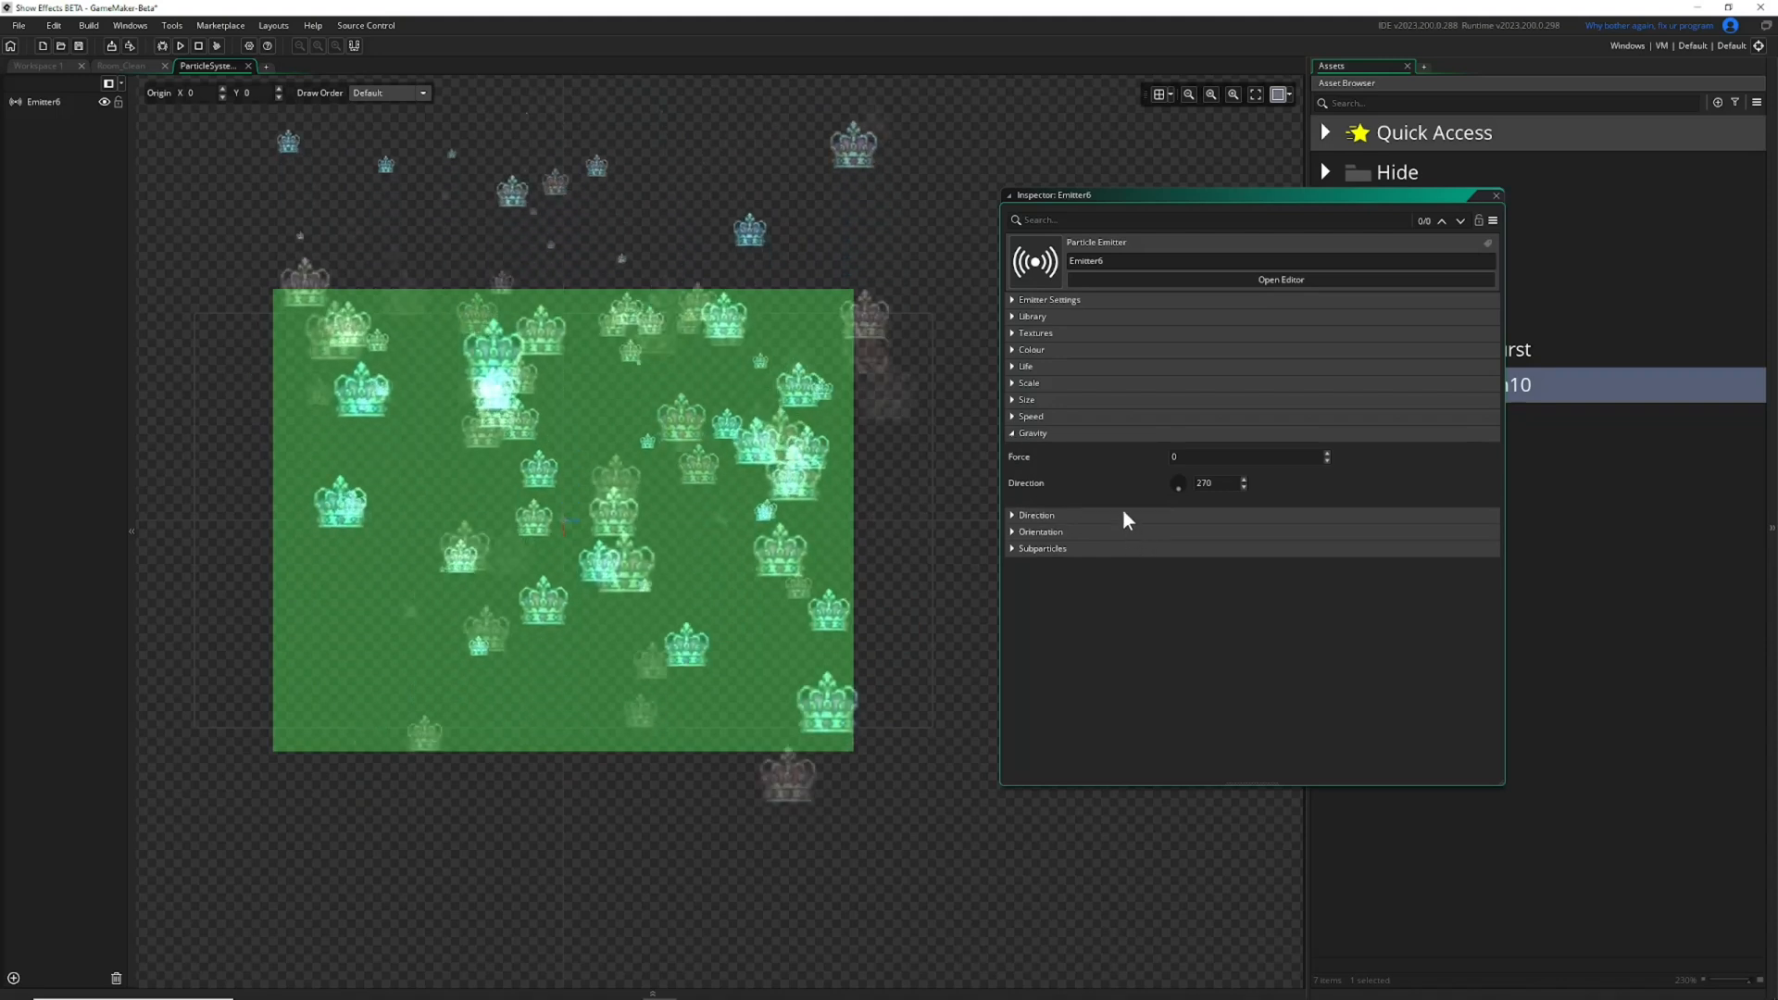
pyautogui.click(1329, 453)
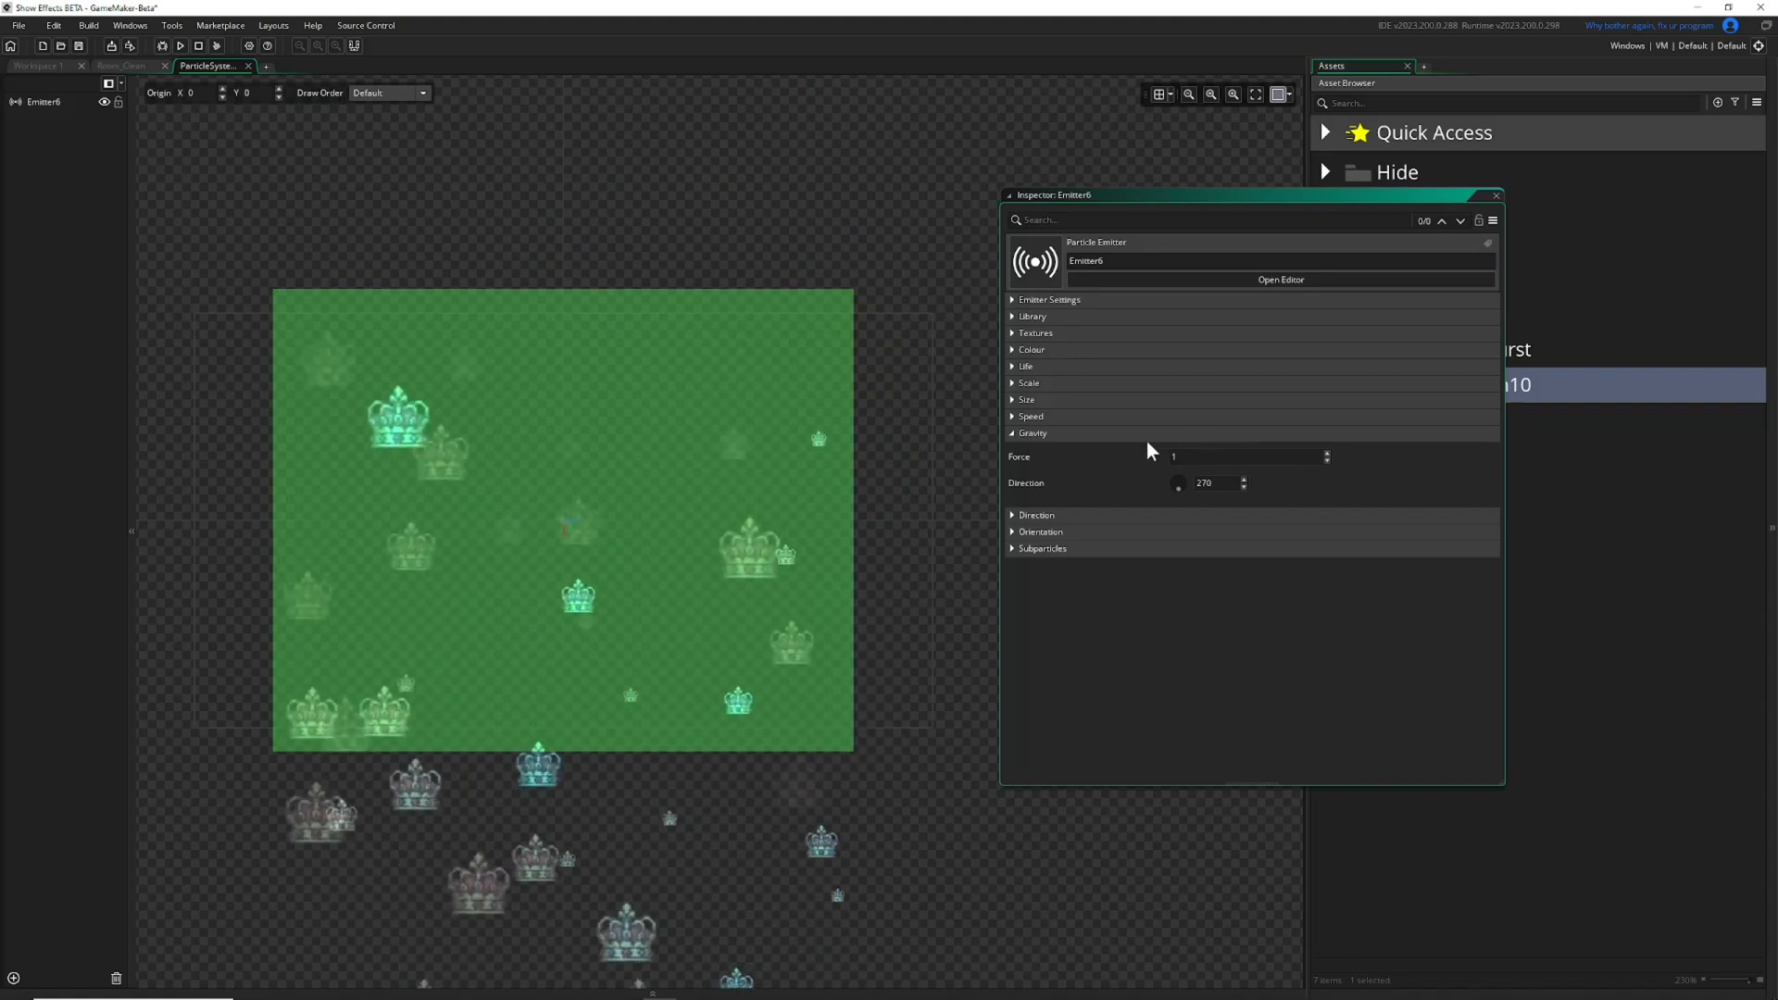
pyautogui.click(1013, 417)
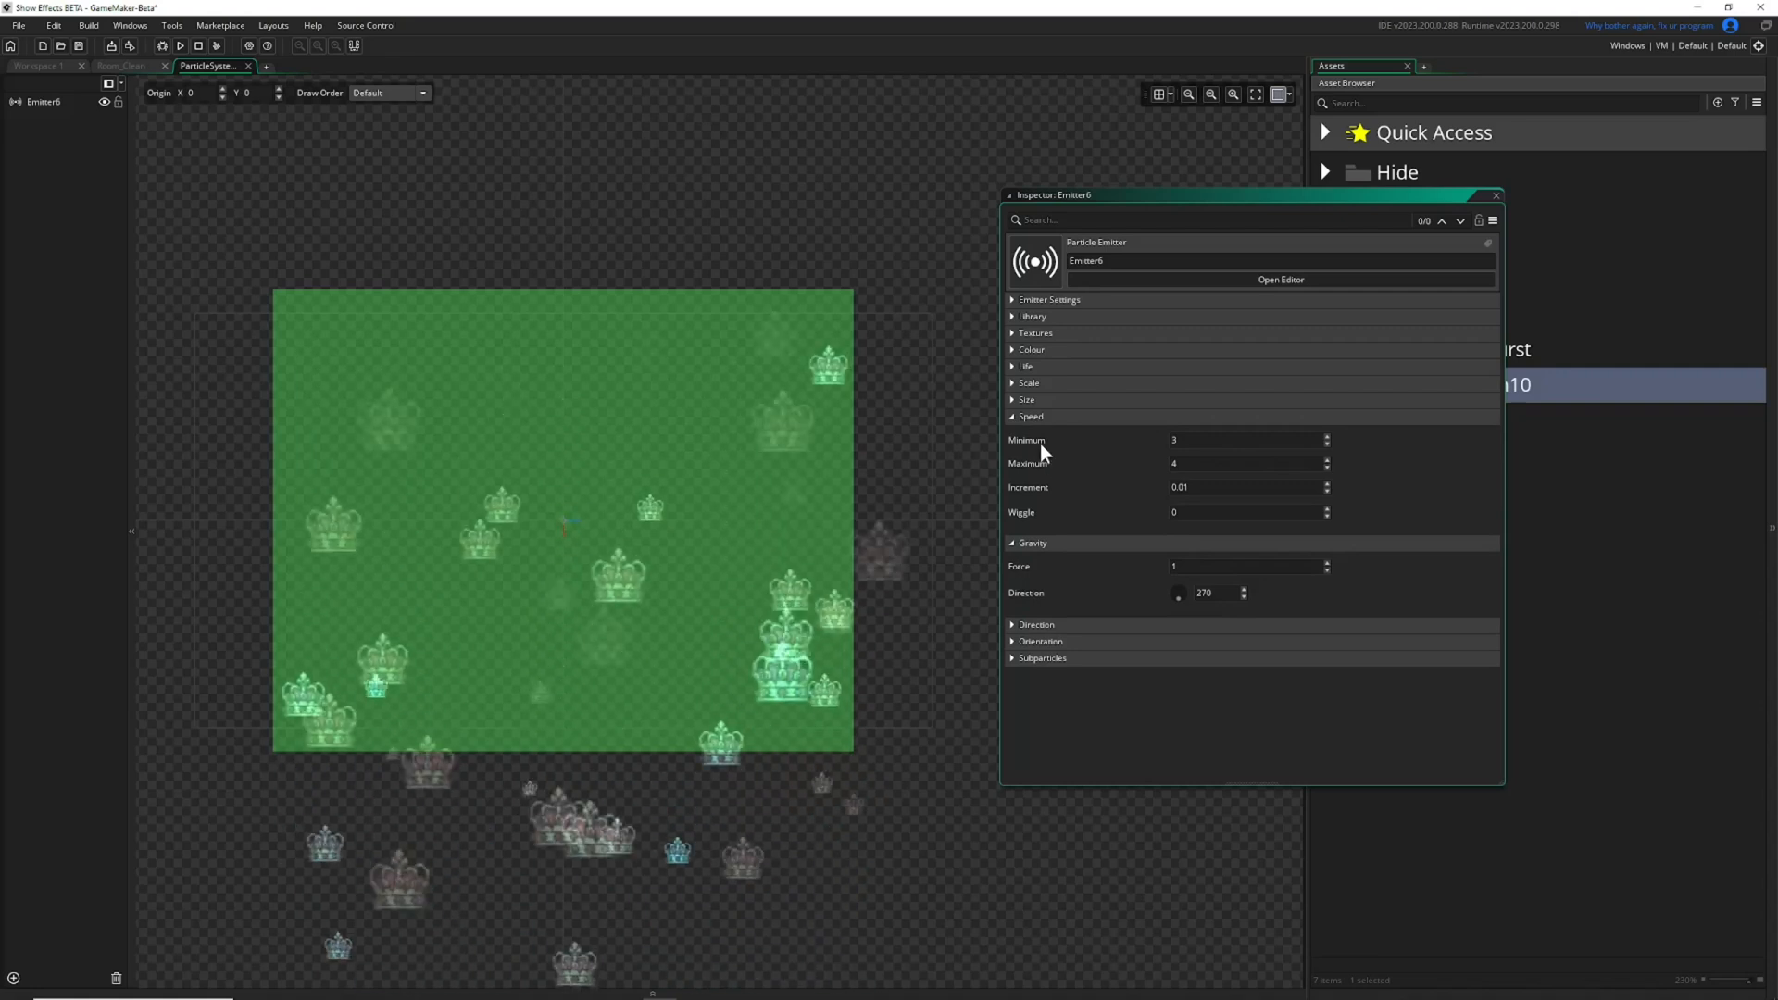
pyautogui.click(1013, 417)
pyautogui.click(1193, 457)
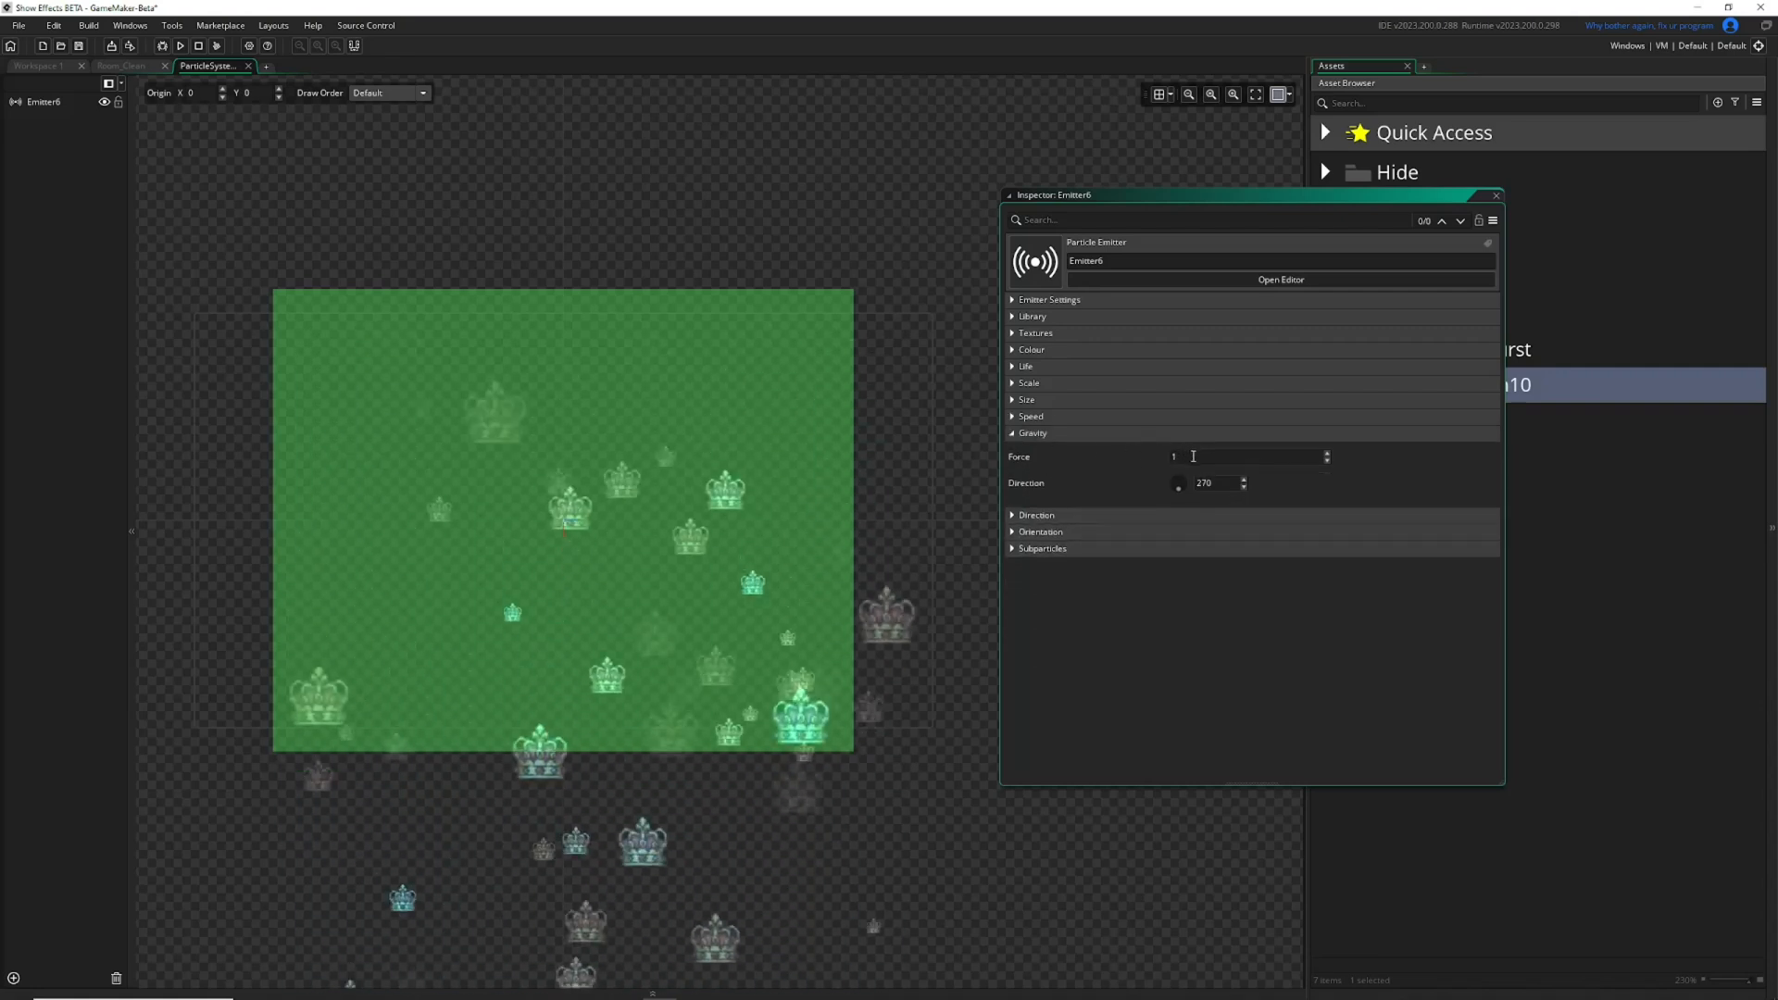
pyautogui.write('0.1')
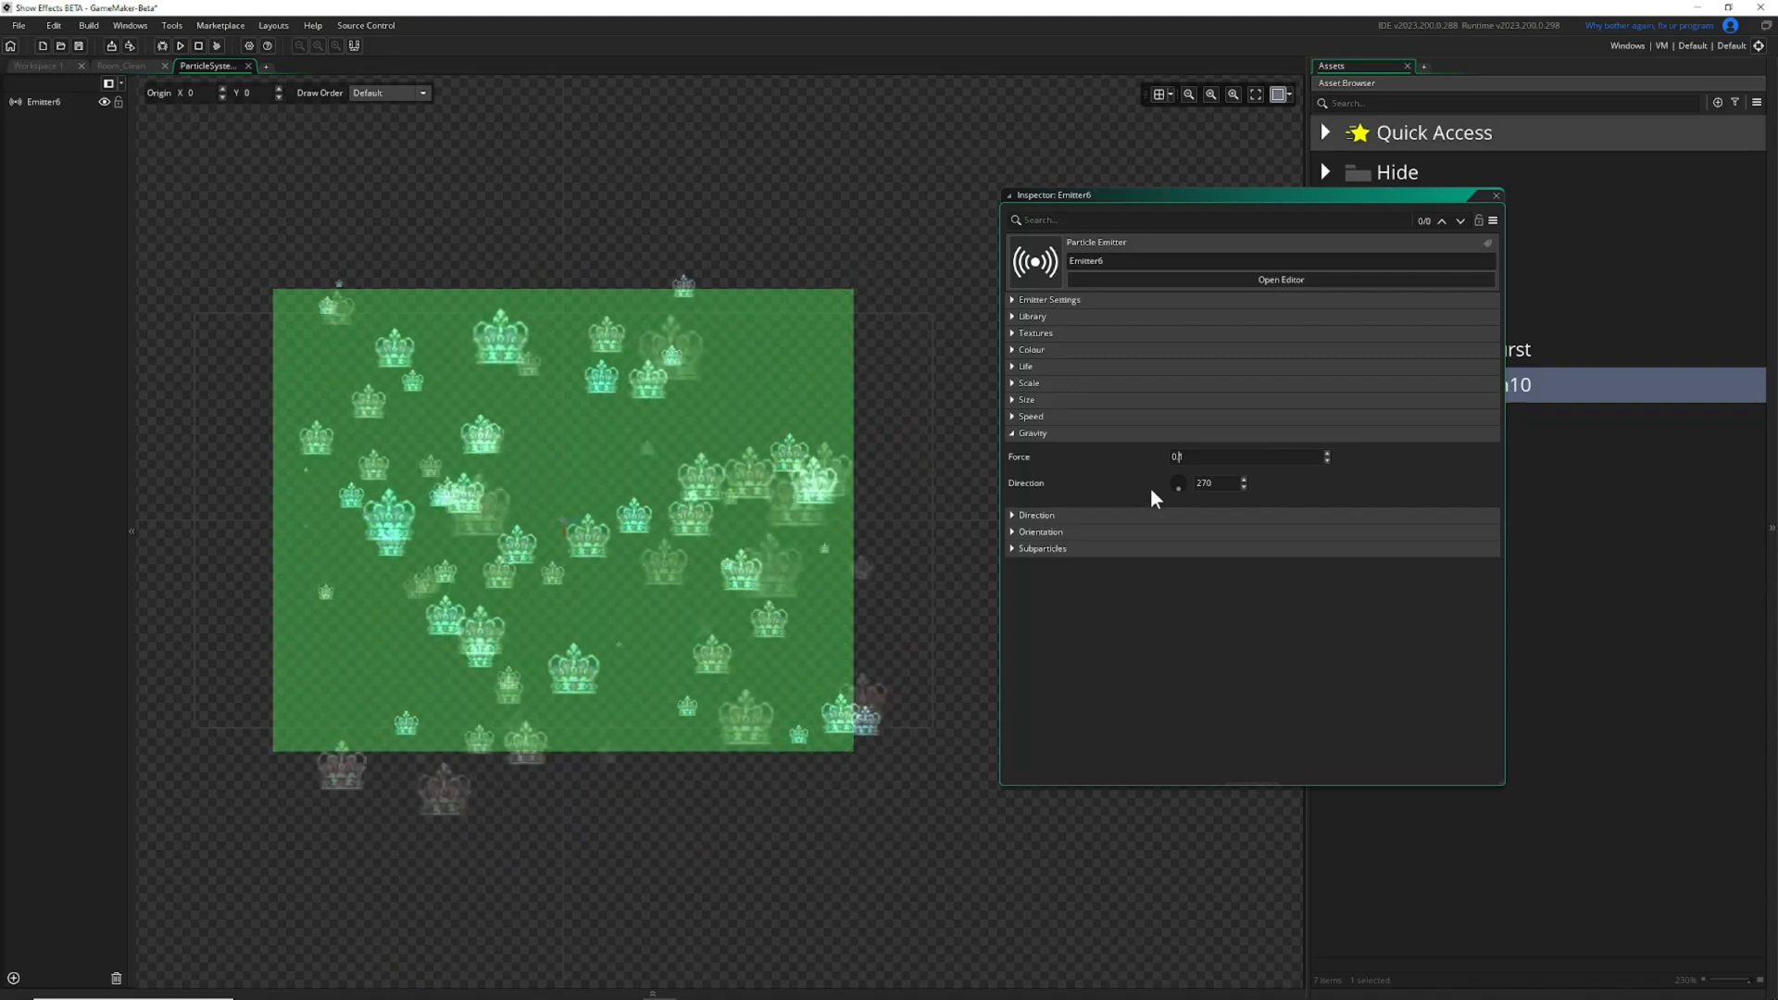
# Try gravity directions such as 243, 183 and 135, and reset the gravity direction to 270.
pyautogui.click(1244, 487)
pyautogui.click(1244, 487)
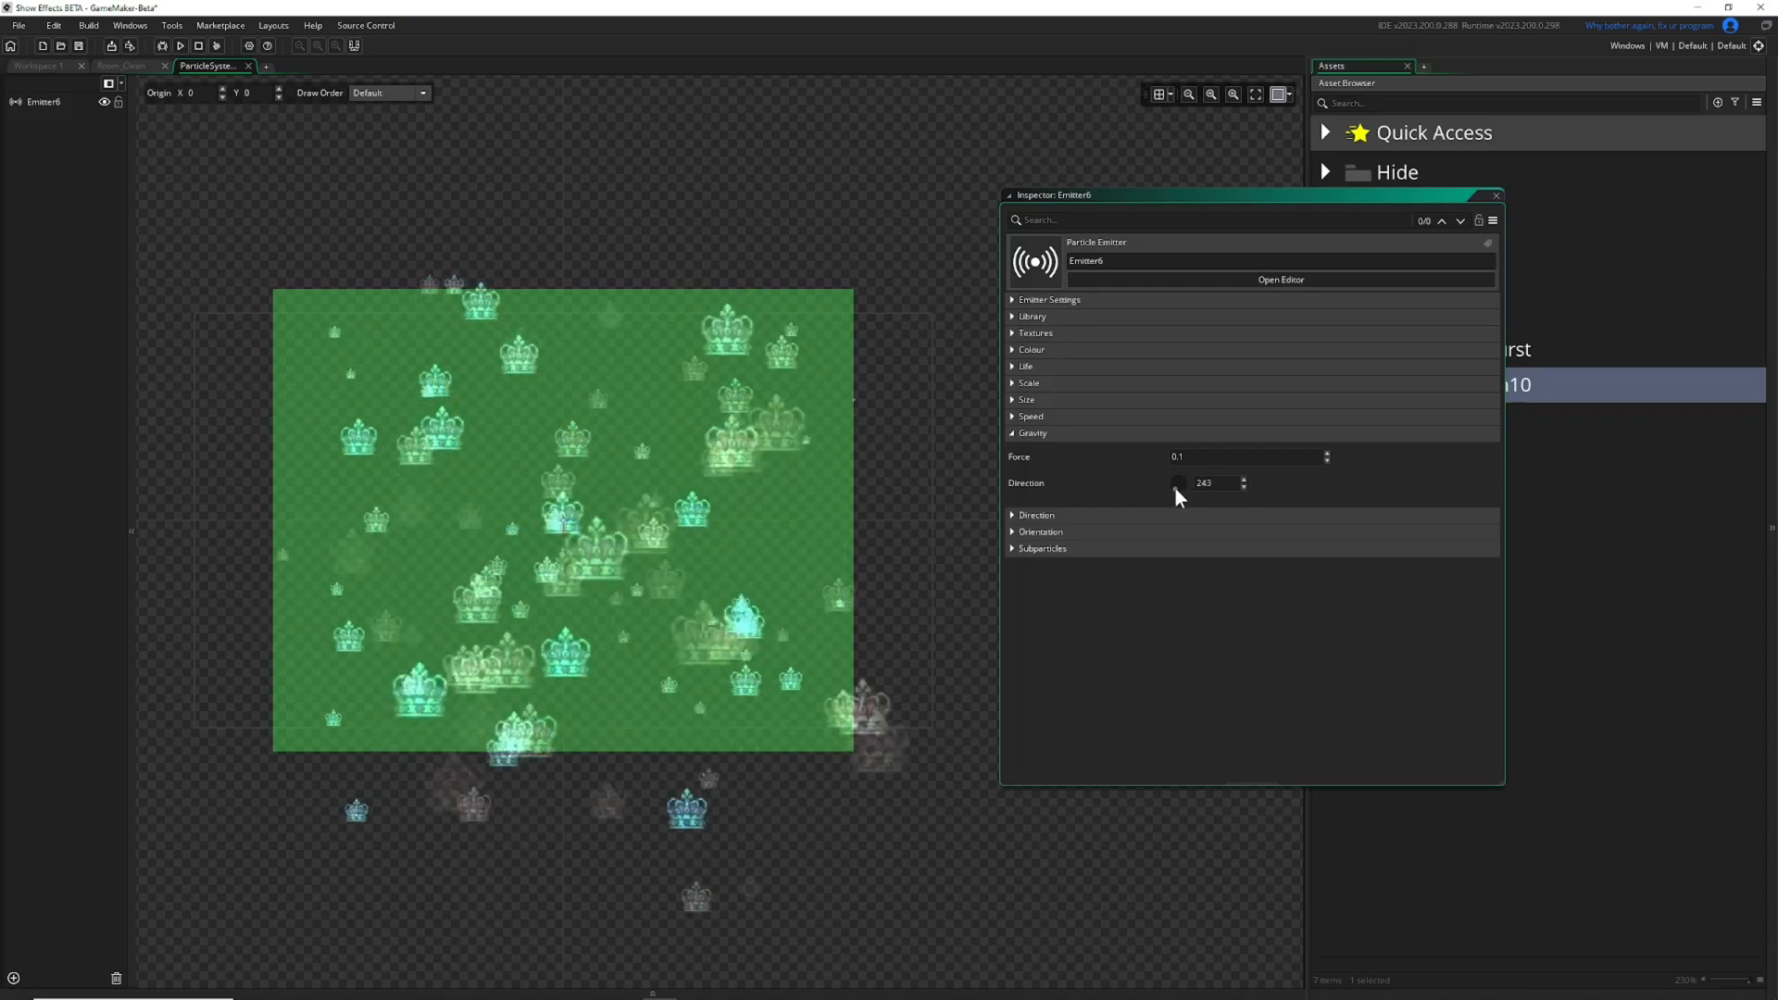
pyautogui.moveTo(1170, 485); pyautogui.dragTo(1165, 482)
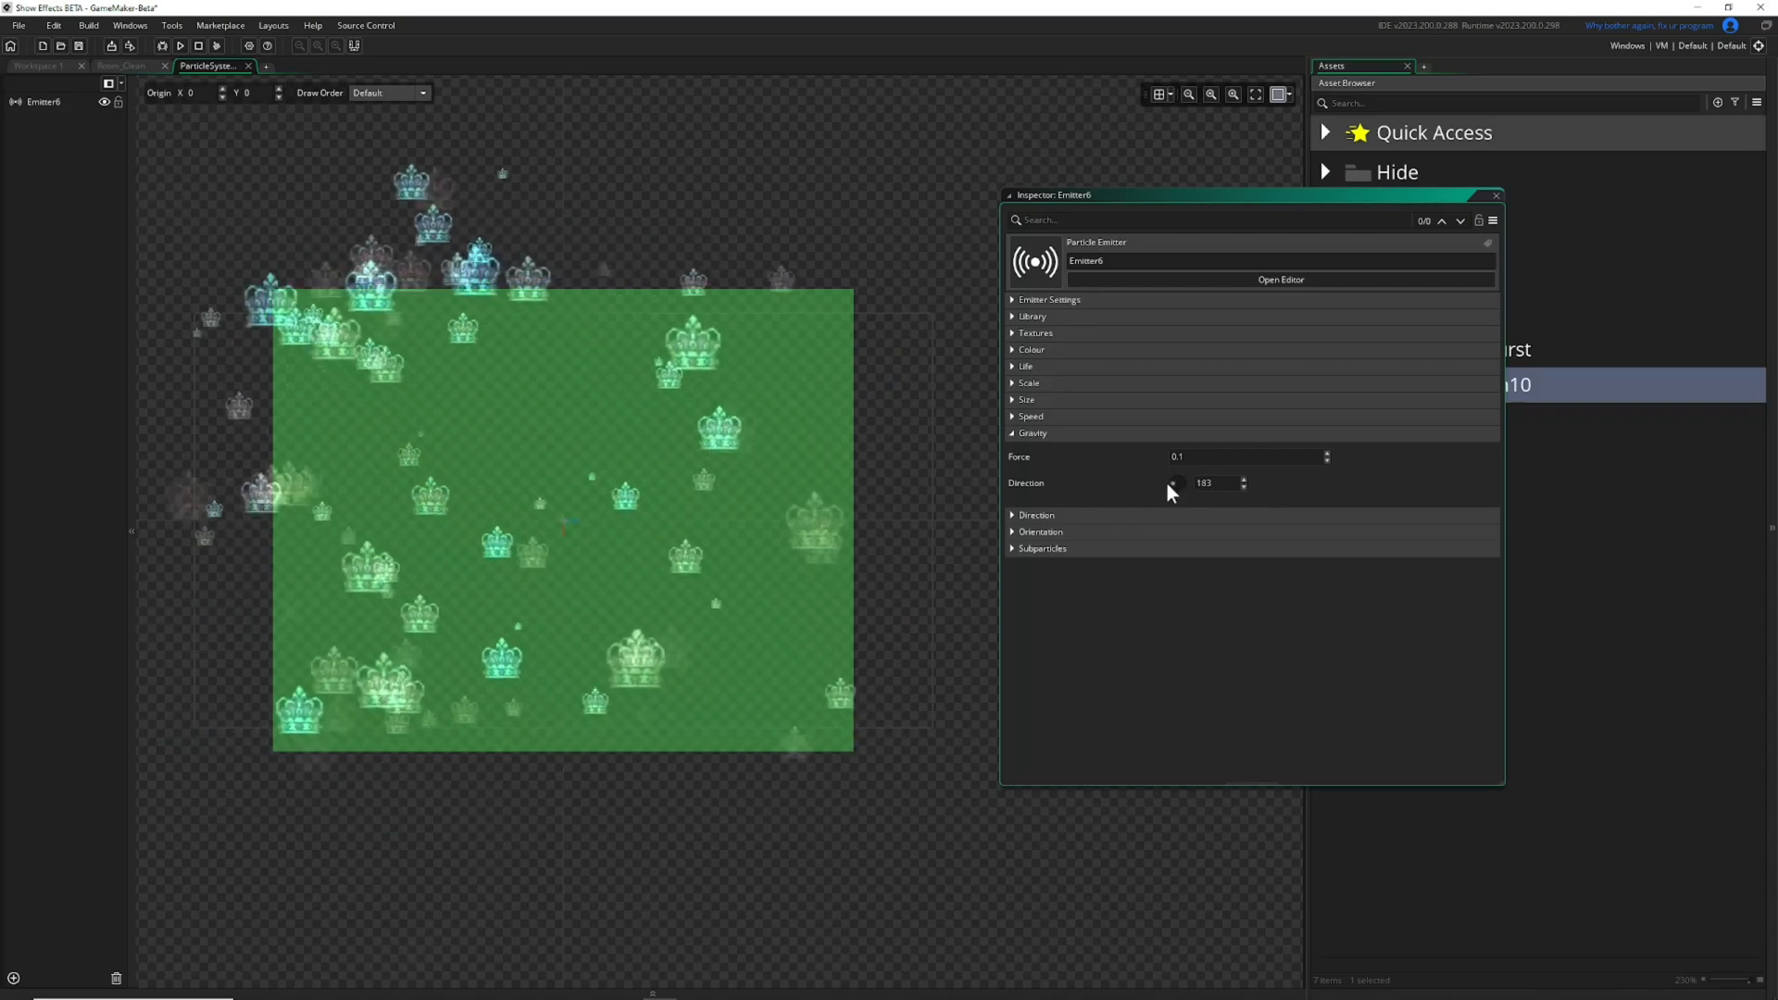
pyautogui.moveTo(1182, 480); pyautogui.dragTo(1158, 469)
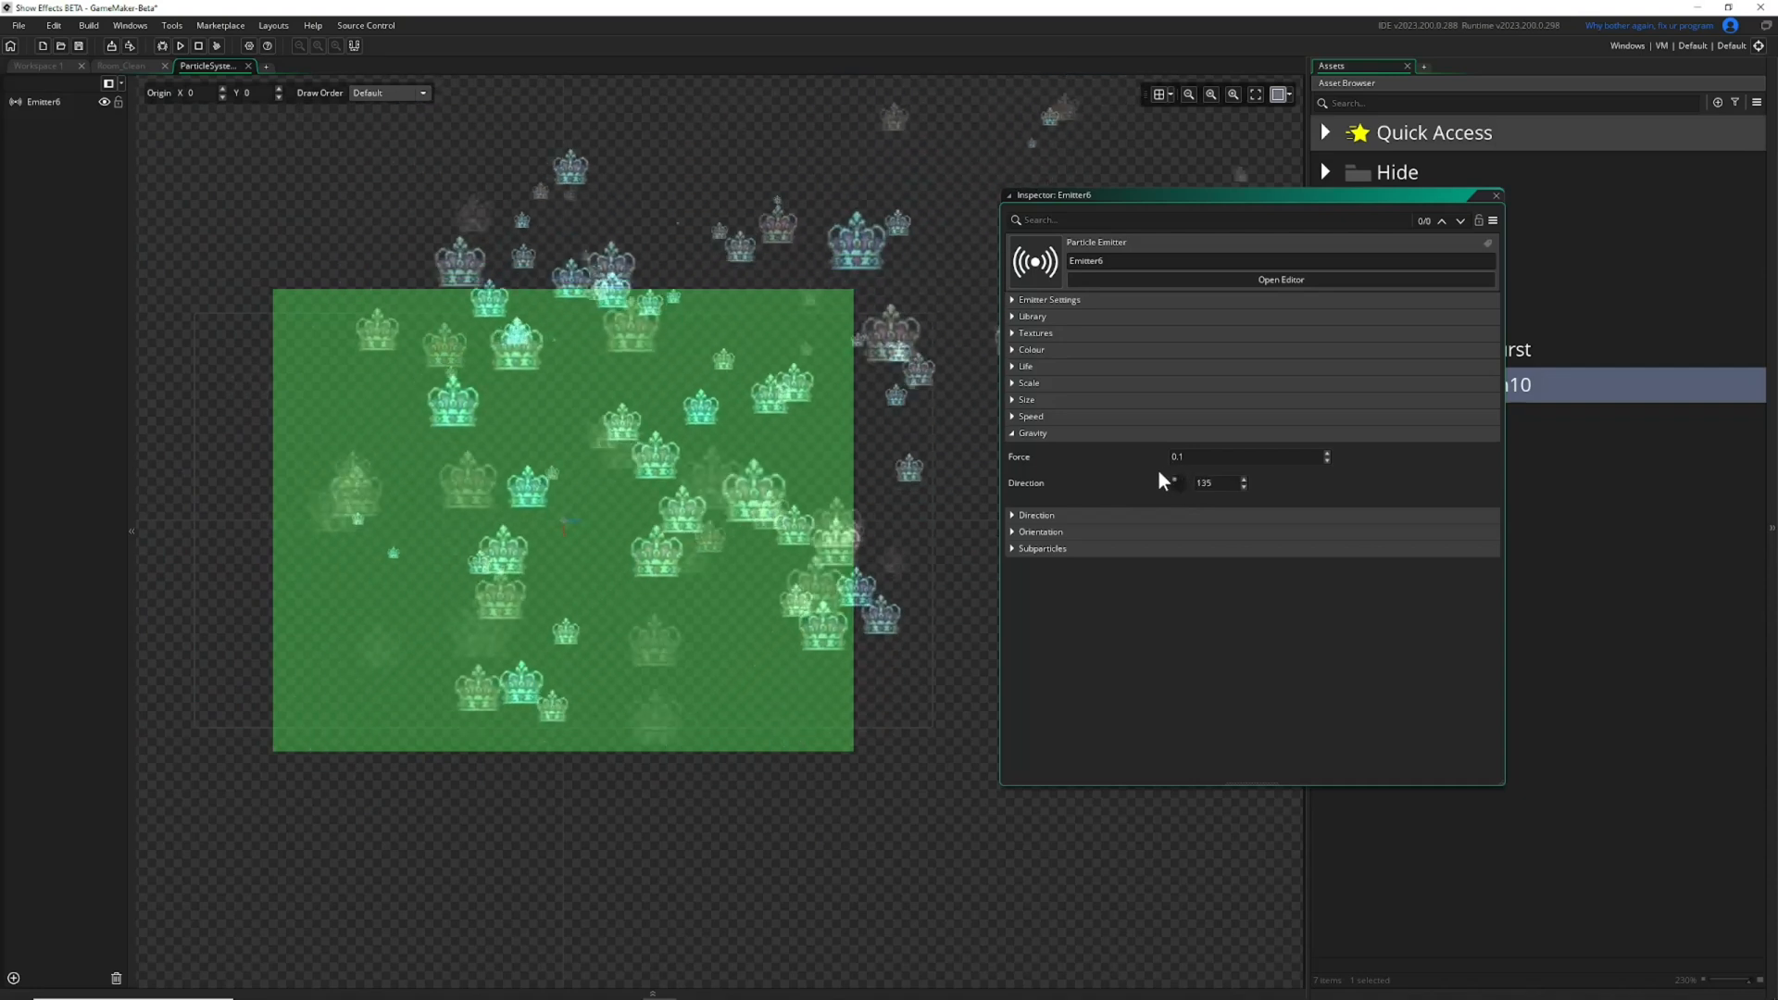
pyautogui.write('270')
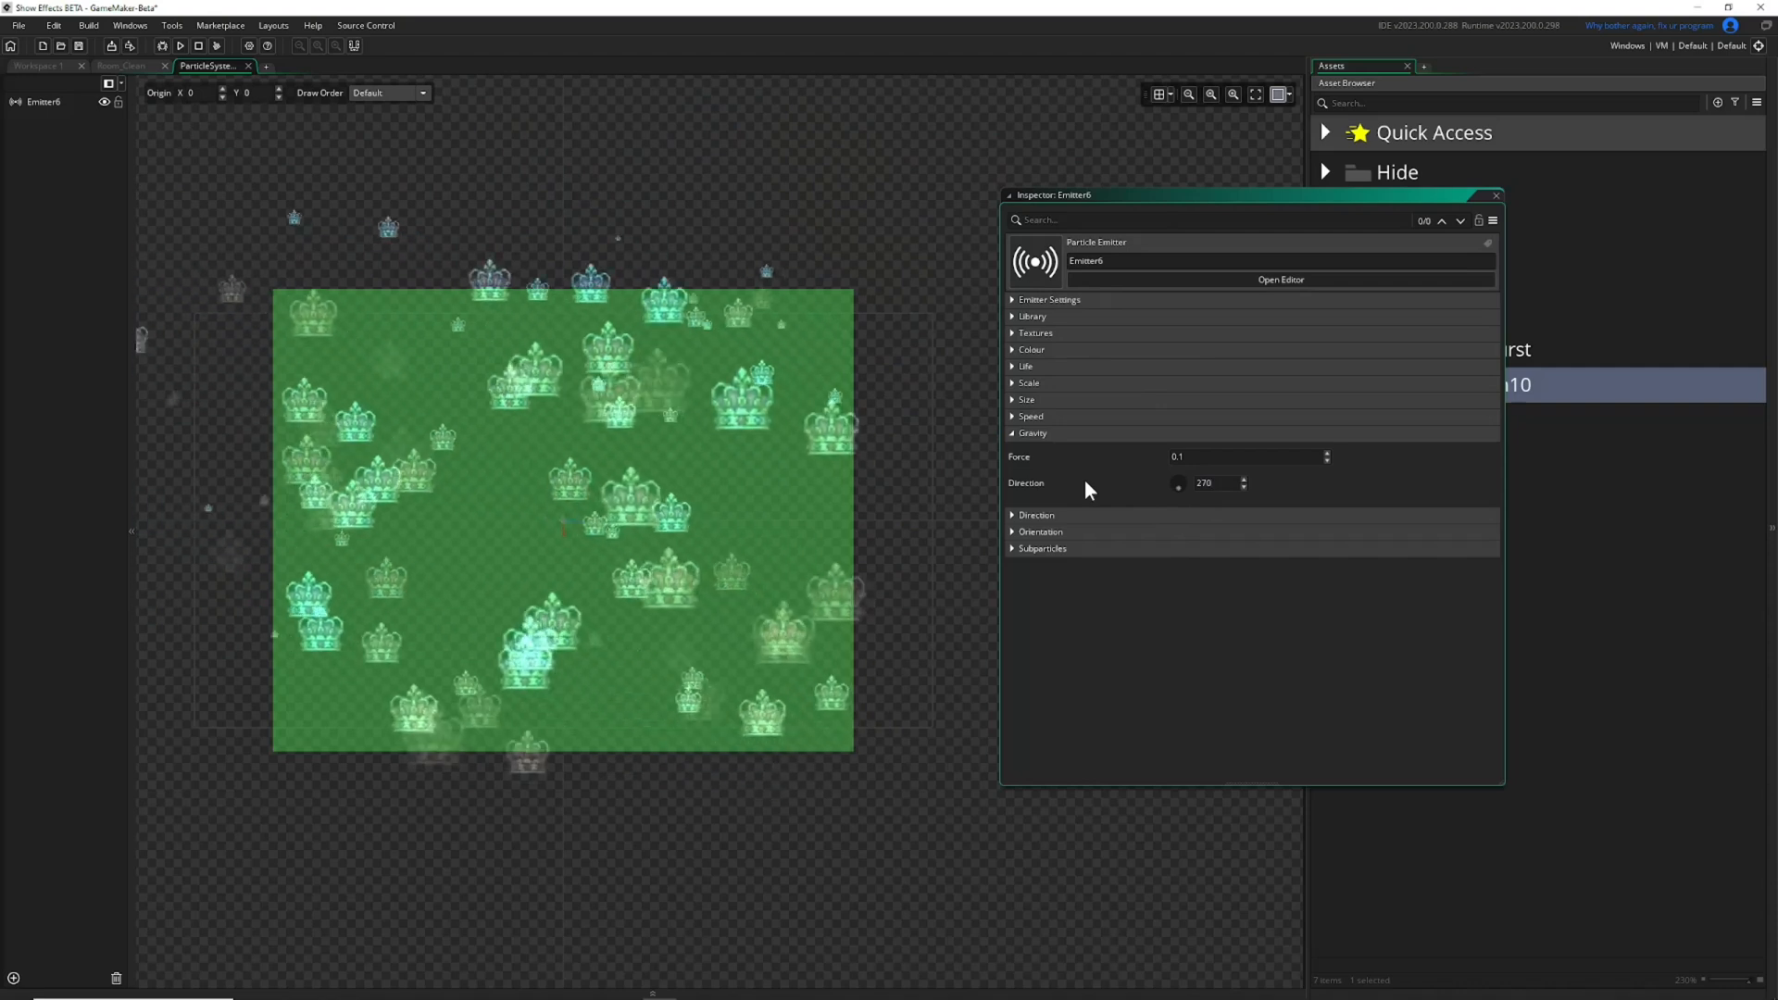
# Collapse the Gravity settings and widen the particles' Direction range to a minimum of 16 and a maximum of 161.
pyautogui.click(1013, 434)
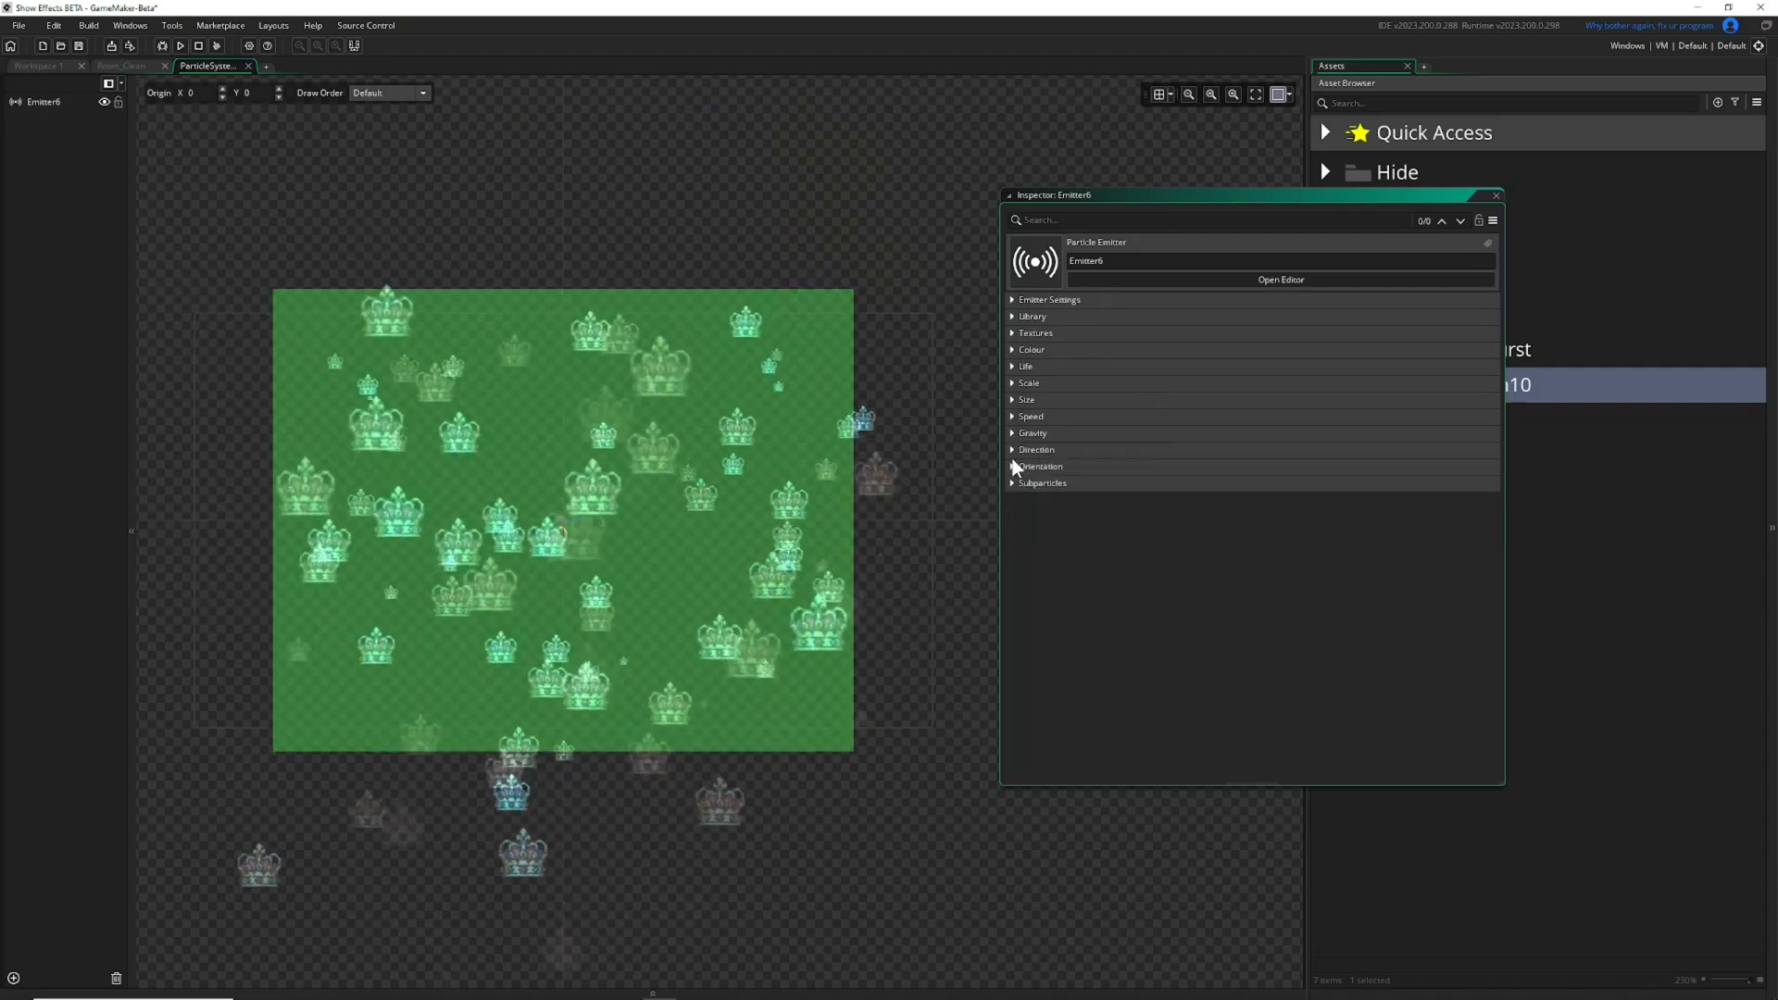
pyautogui.click(1010, 450)
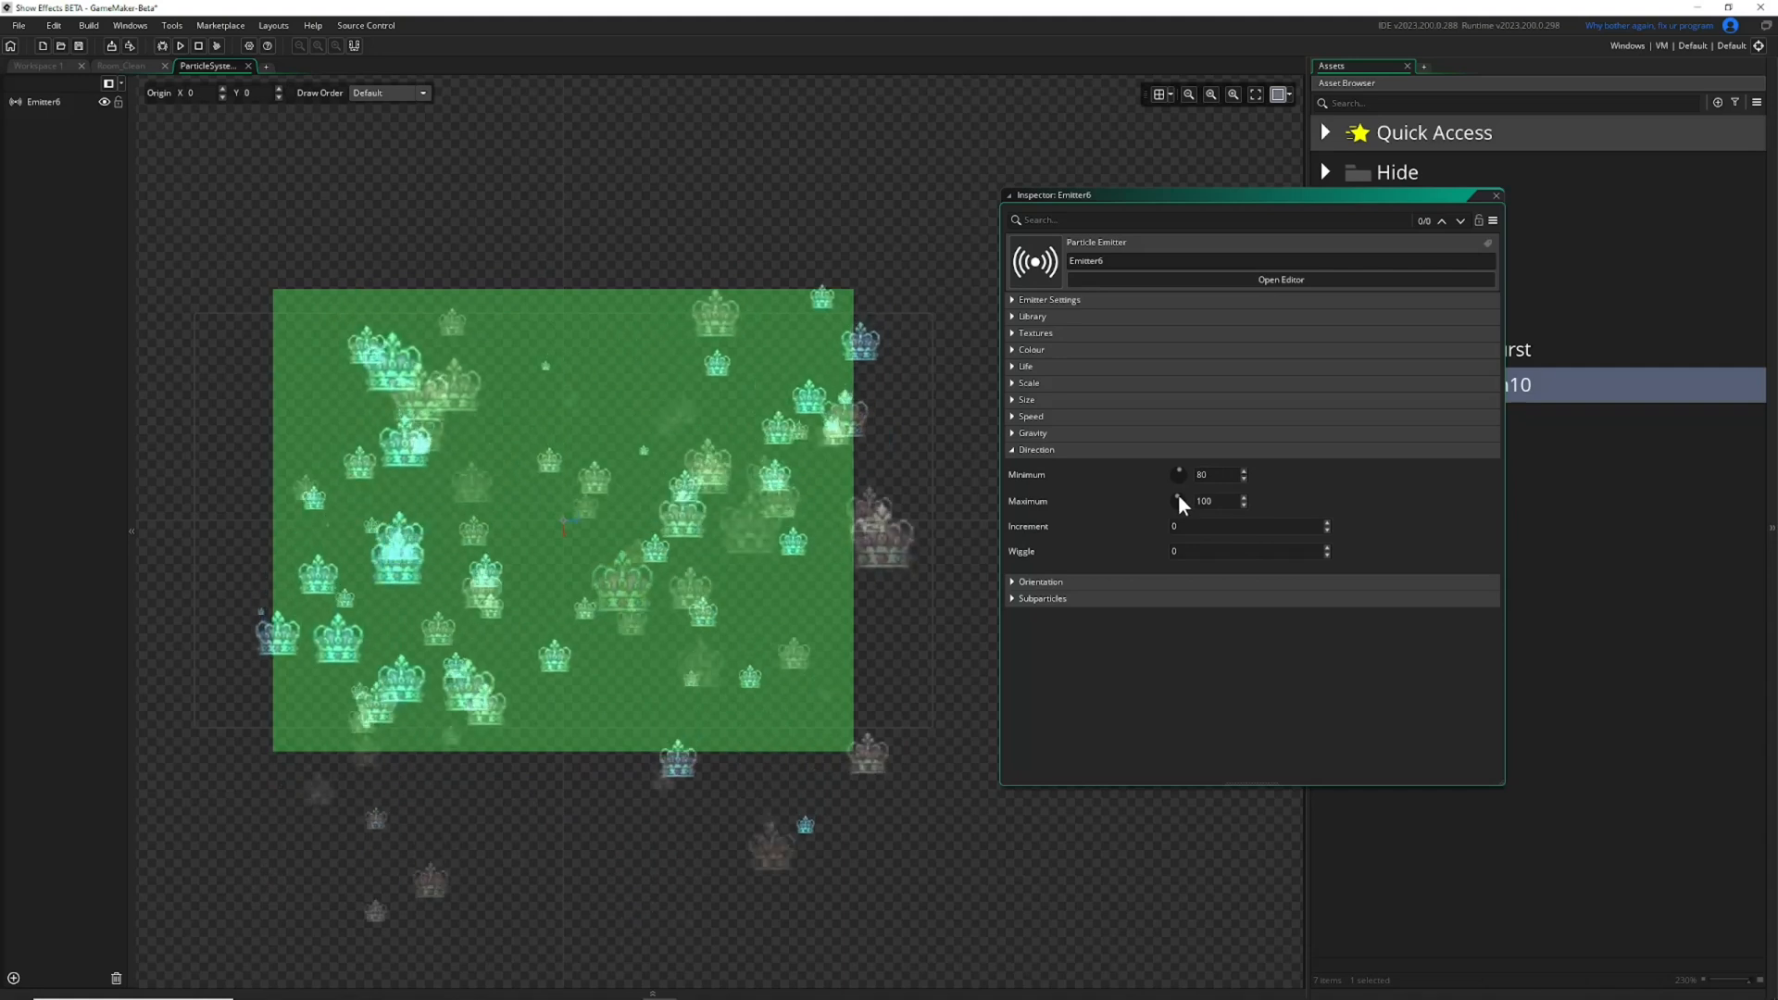
pyautogui.moveTo(1180, 475); pyautogui.dragTo(1192, 474)
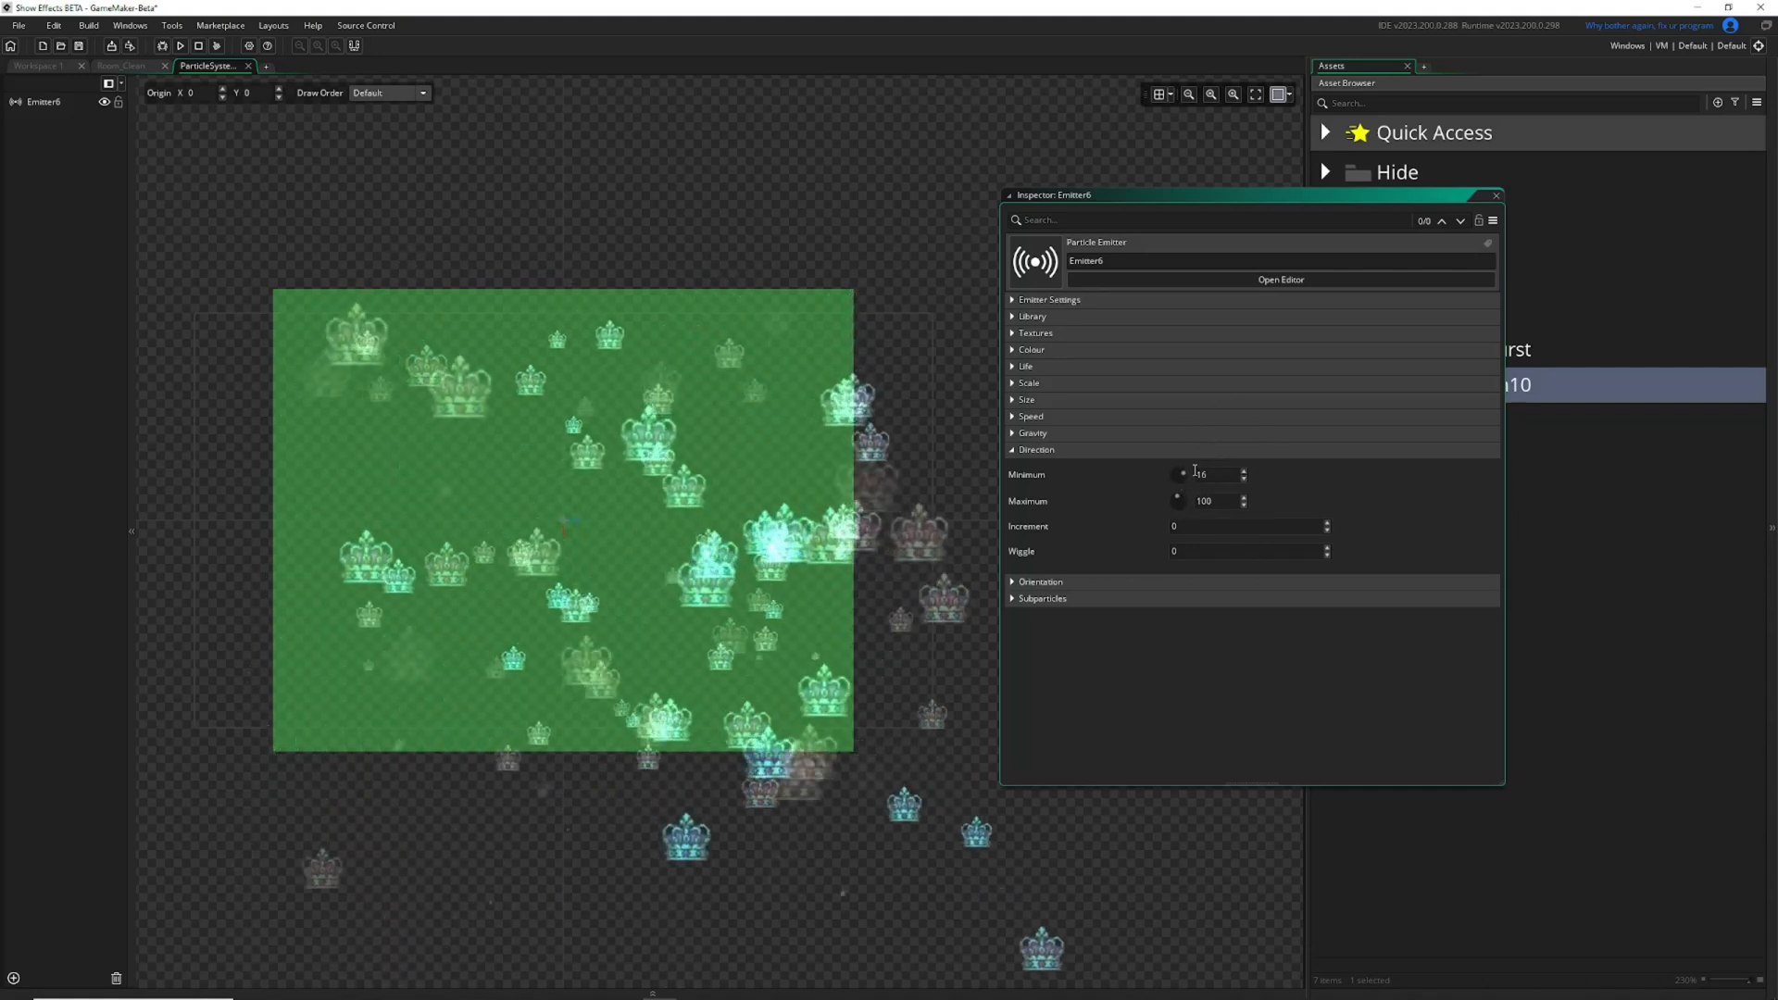
pyautogui.moveTo(1176, 493); pyautogui.dragTo(1169, 497)
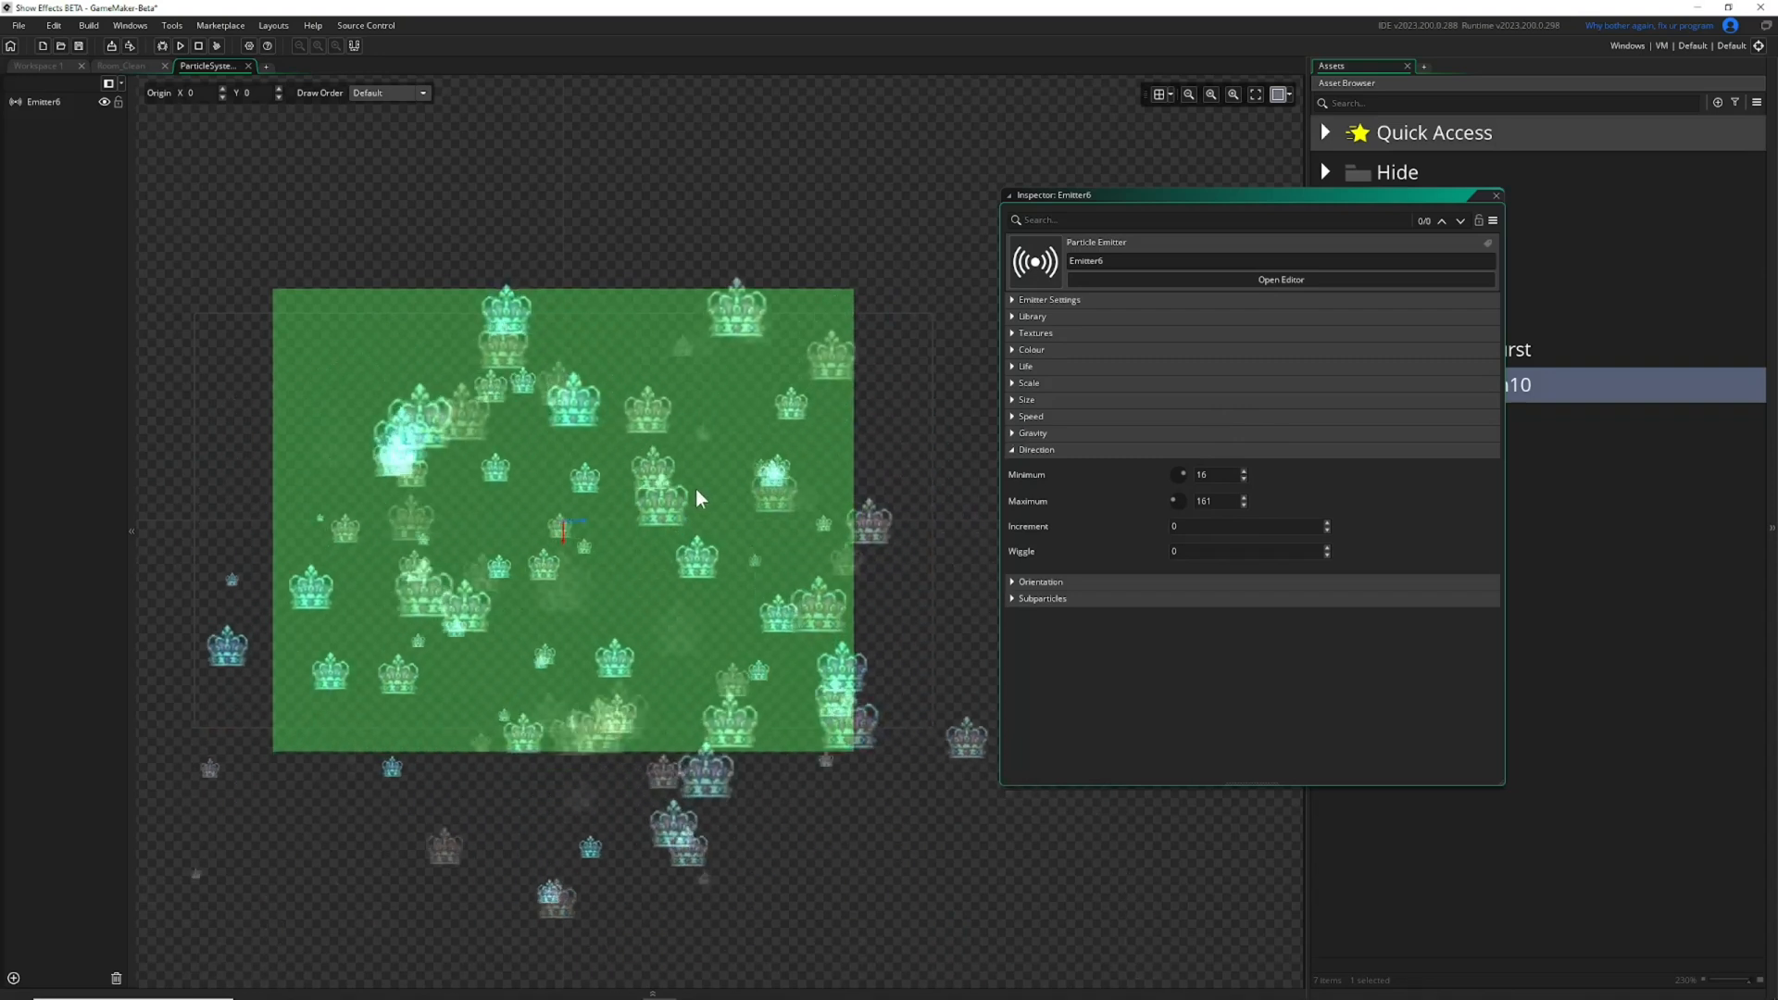
pyautogui.scroll(-2, 620, 515)
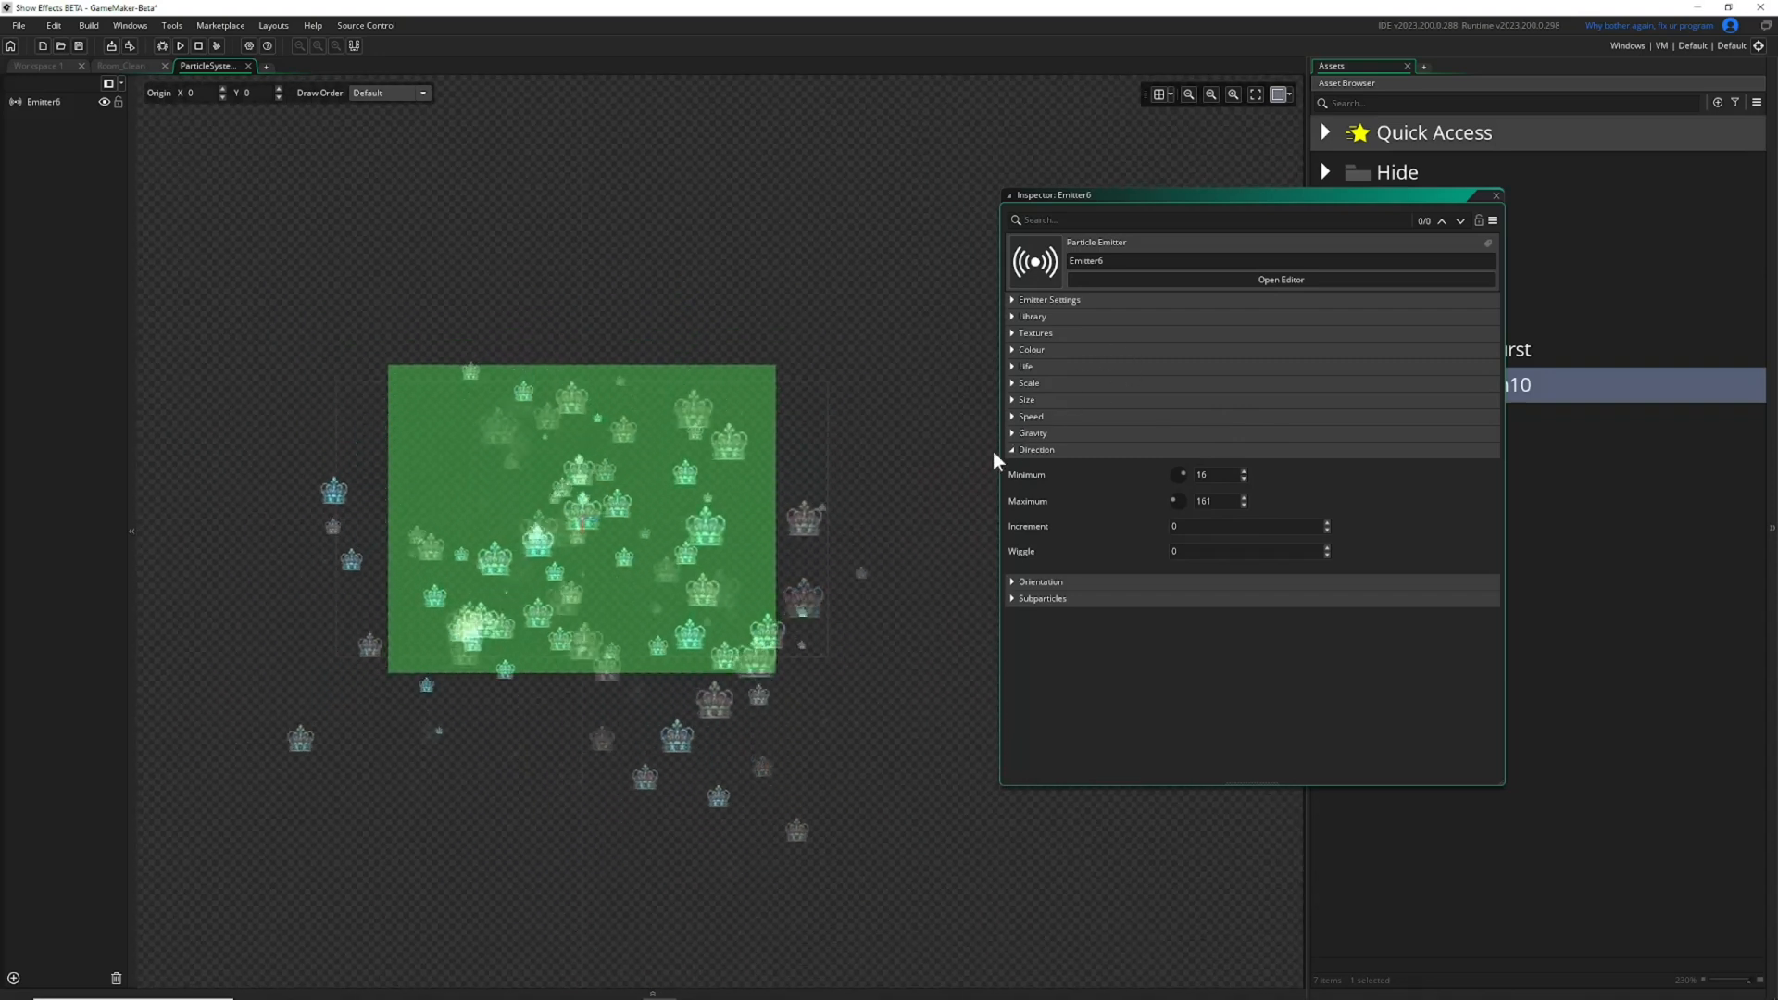
# Expand the Speed settings and set the particle speed to a minimum of 5 and a maximum of 8.
pyautogui.click(1010, 417)
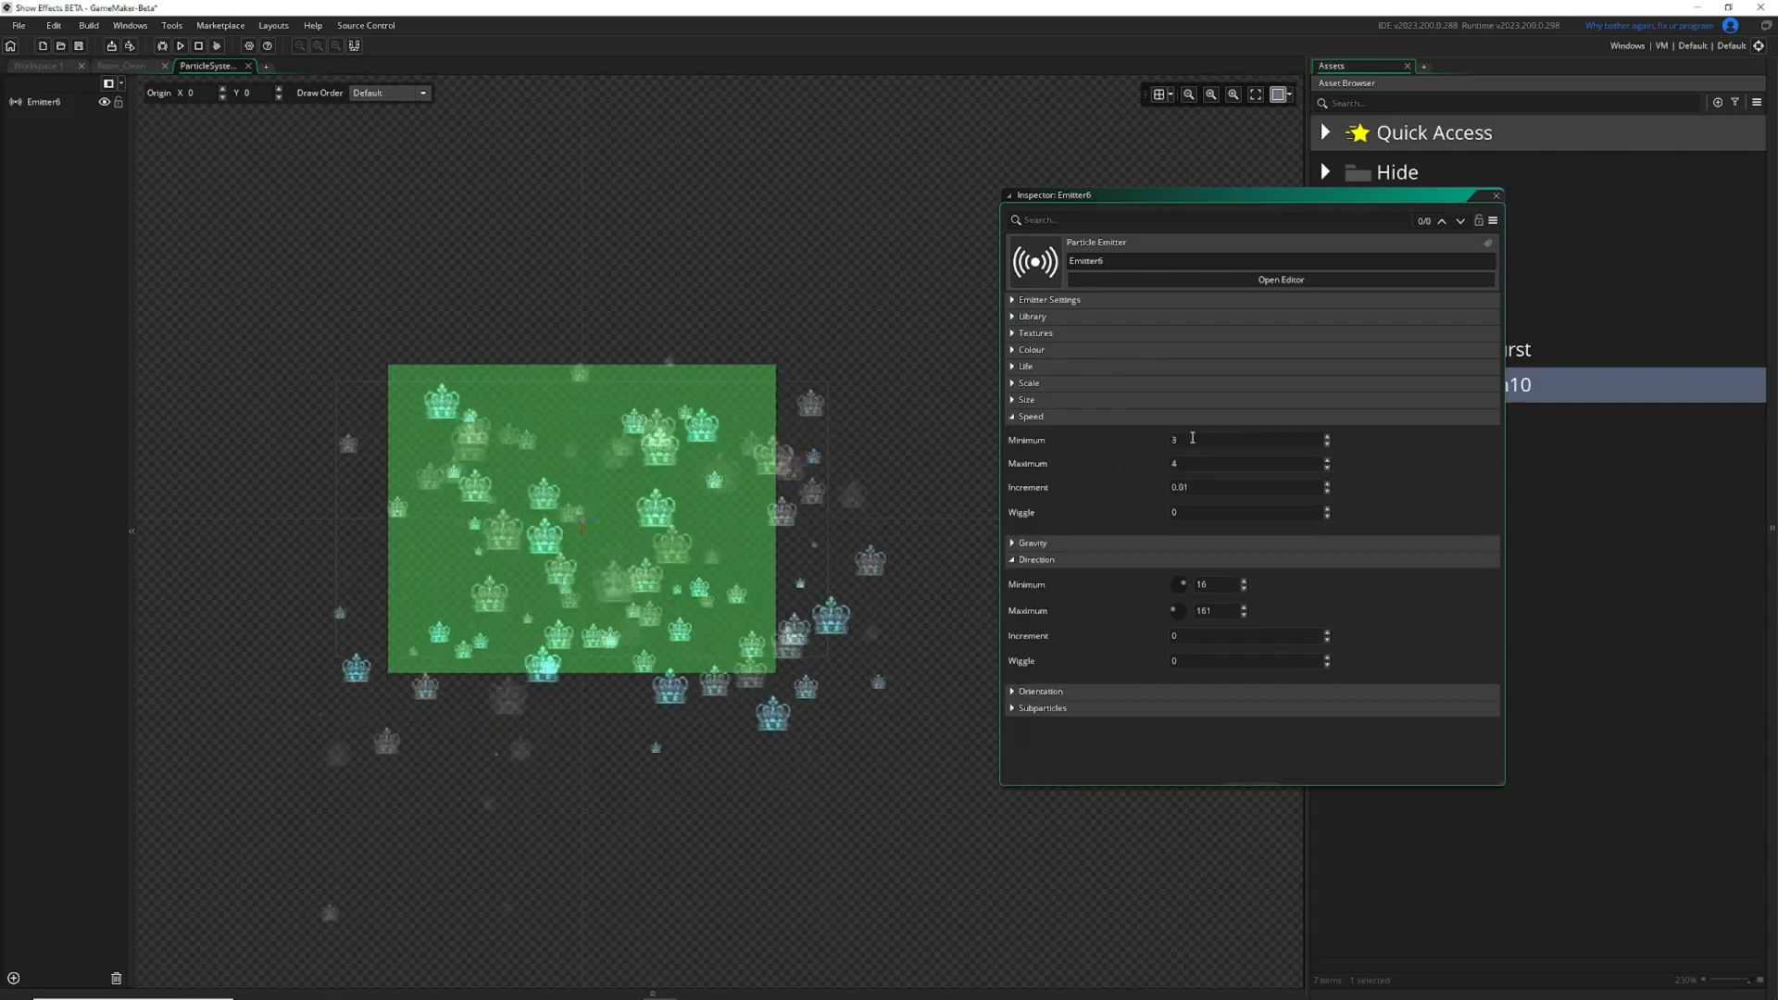
pyautogui.write('5')
pyautogui.moveTo(1194, 465); pyautogui.dragTo(1036, 458)
pyautogui.write('8')
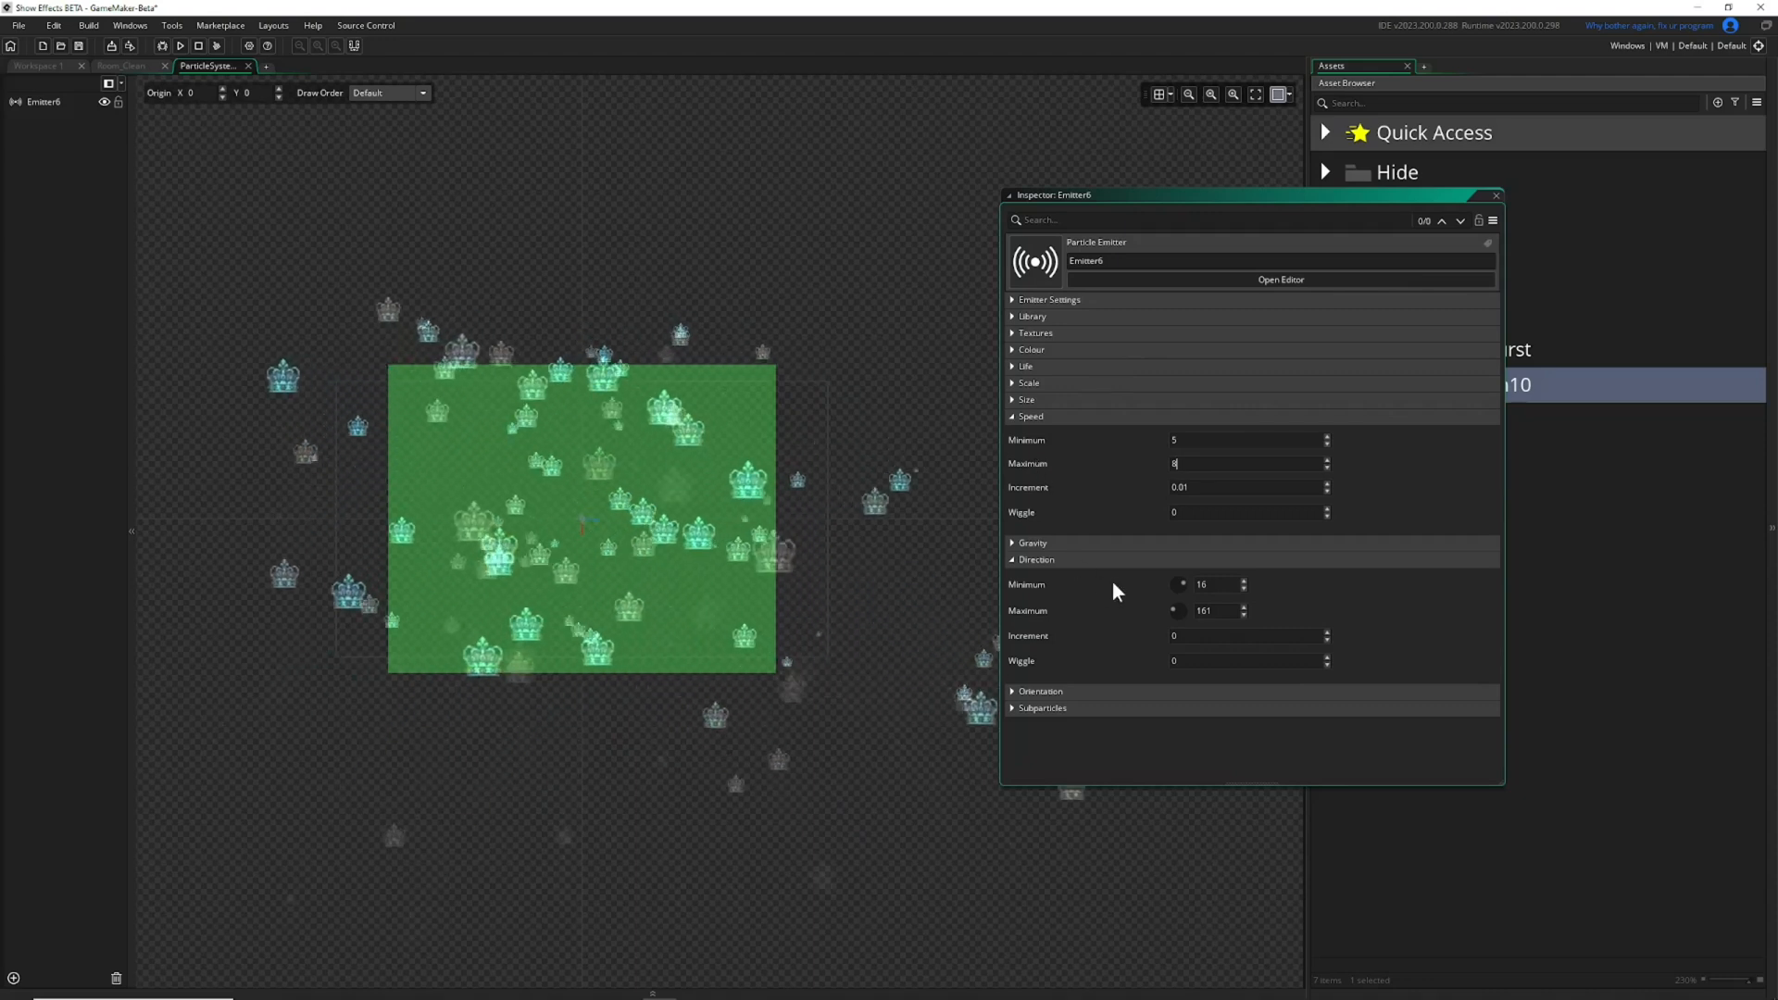
pyautogui.click(1214, 636)
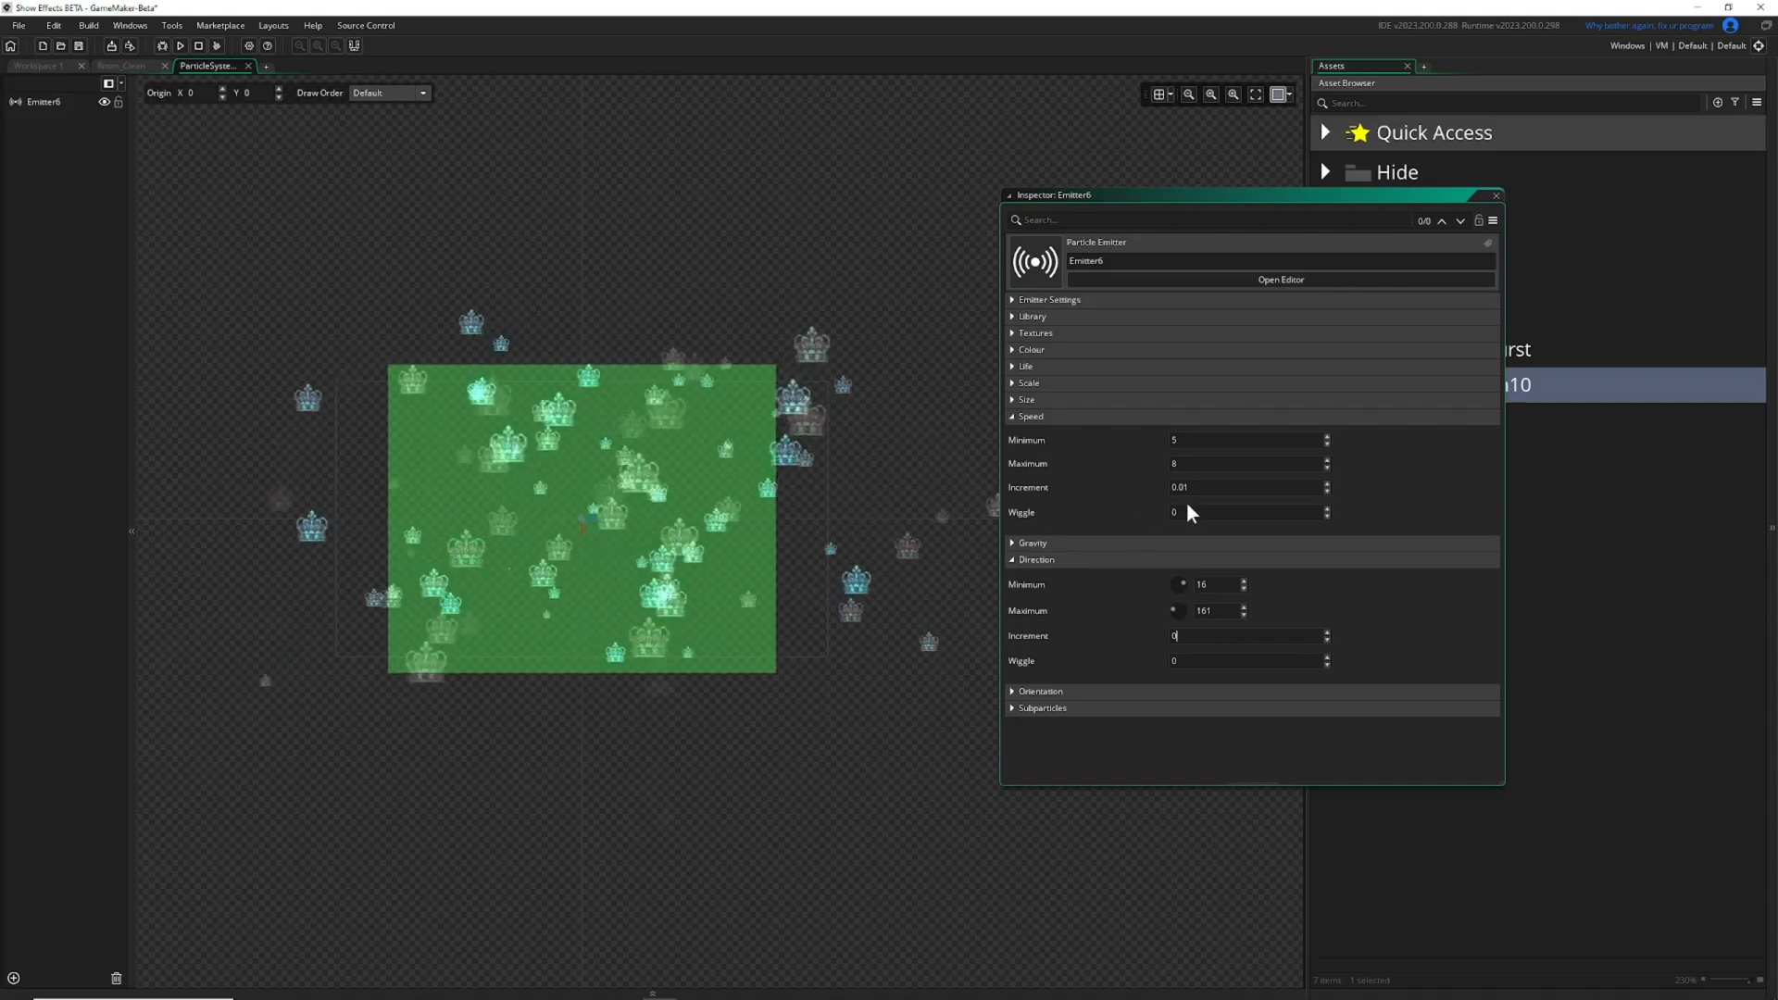
# Set the gravity force to 0.01 and collapse the Gravity and Speed settings.
pyautogui.click(1012, 543)
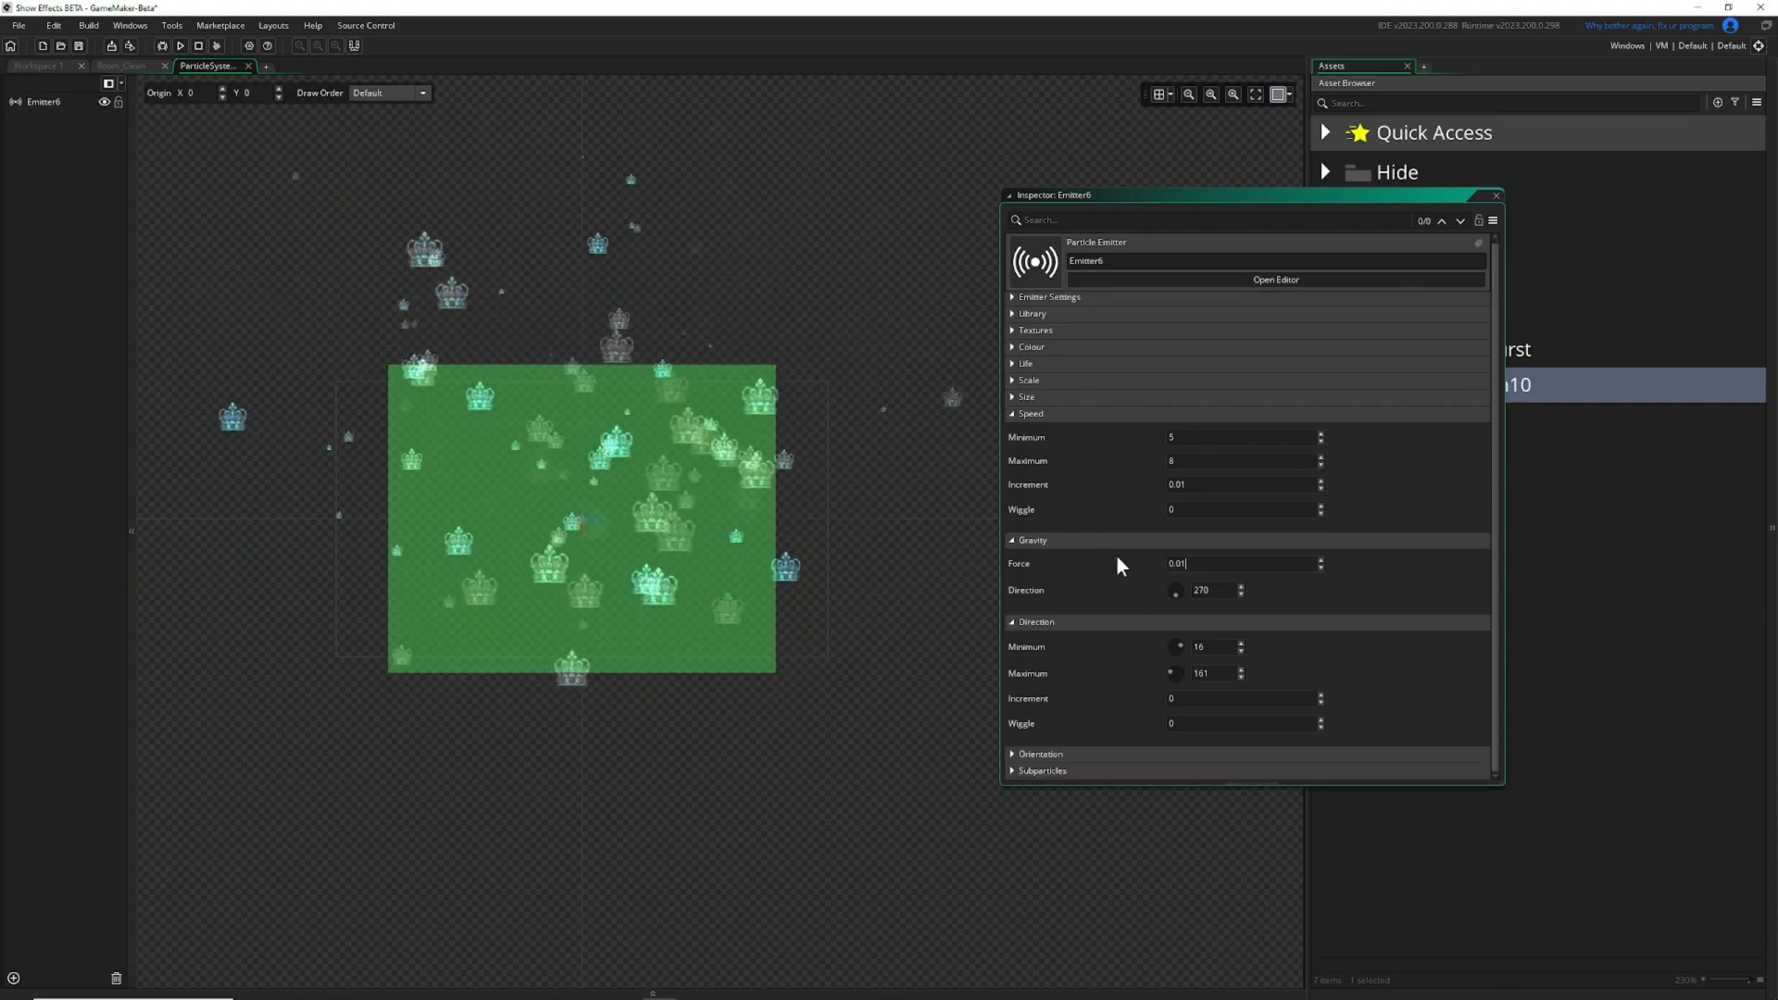
pyautogui.click(1010, 539)
pyautogui.click(1019, 415)
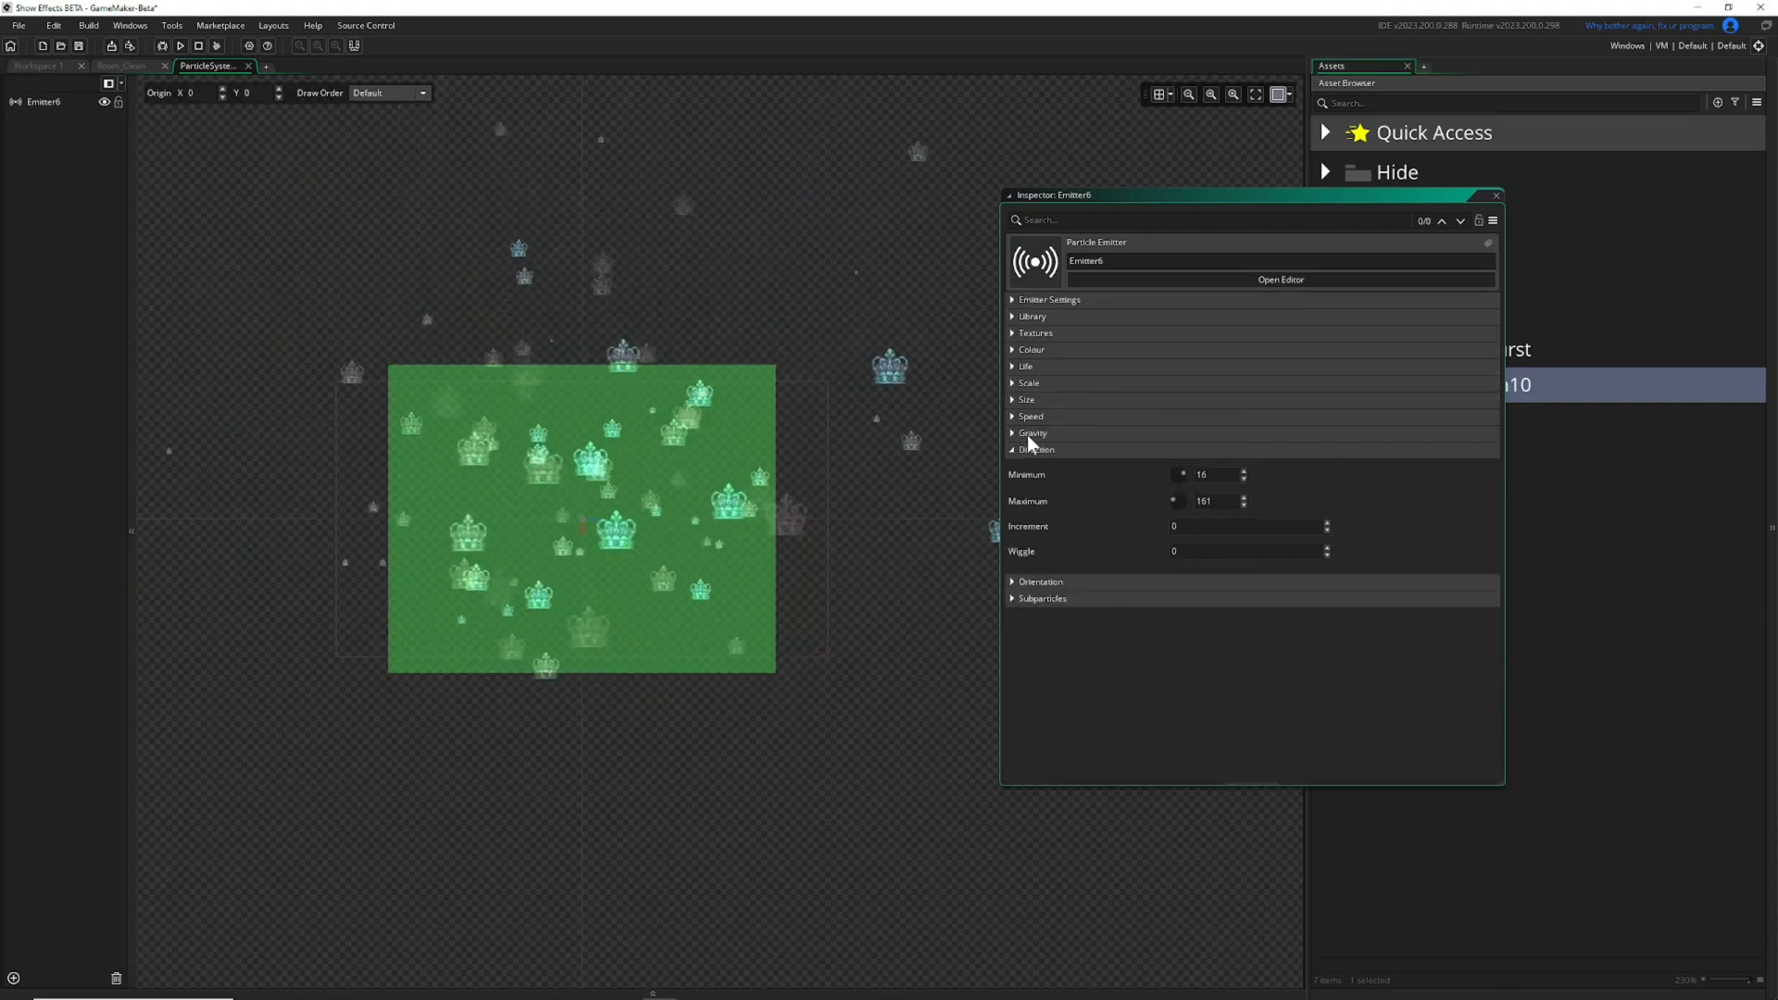
# Set the particles' Direction range to a minimum of 0 and a maximum of 360.
pyautogui.moveTo(1177, 494); pyautogui.dragTo(1086, 466)
pyautogui.write('0')
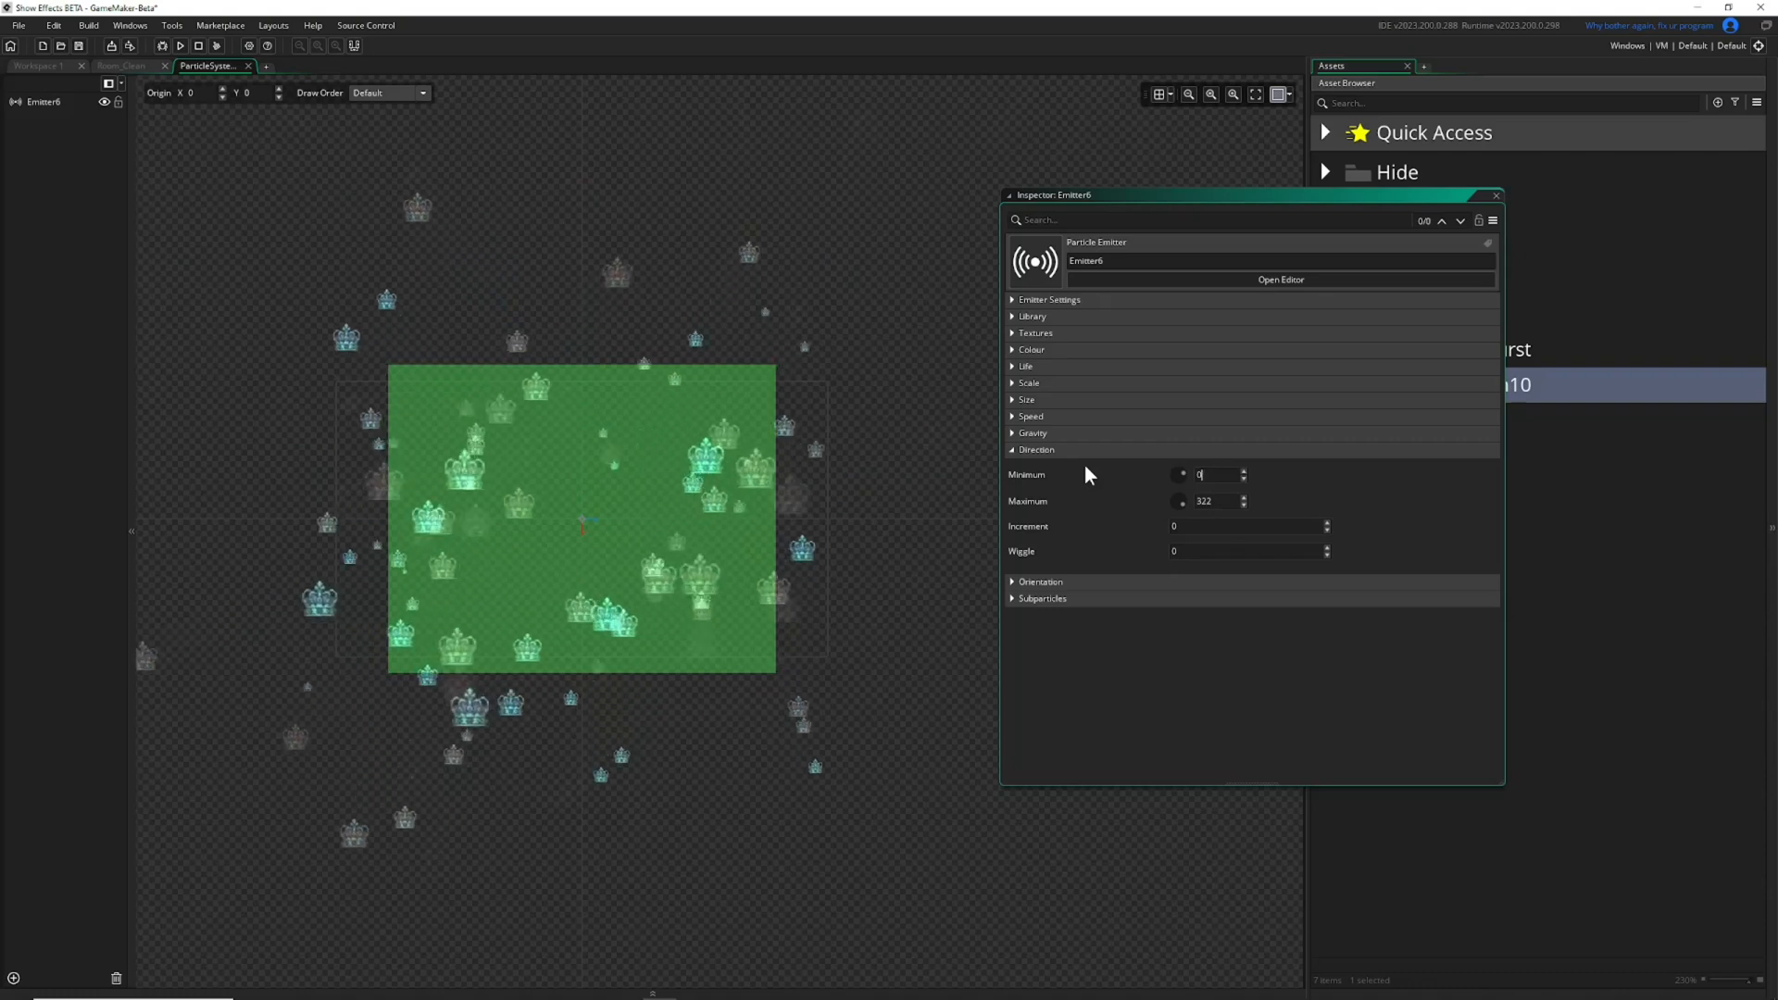
pyautogui.moveTo(1230, 499); pyautogui.dragTo(1032, 497)
pyautogui.write('360')
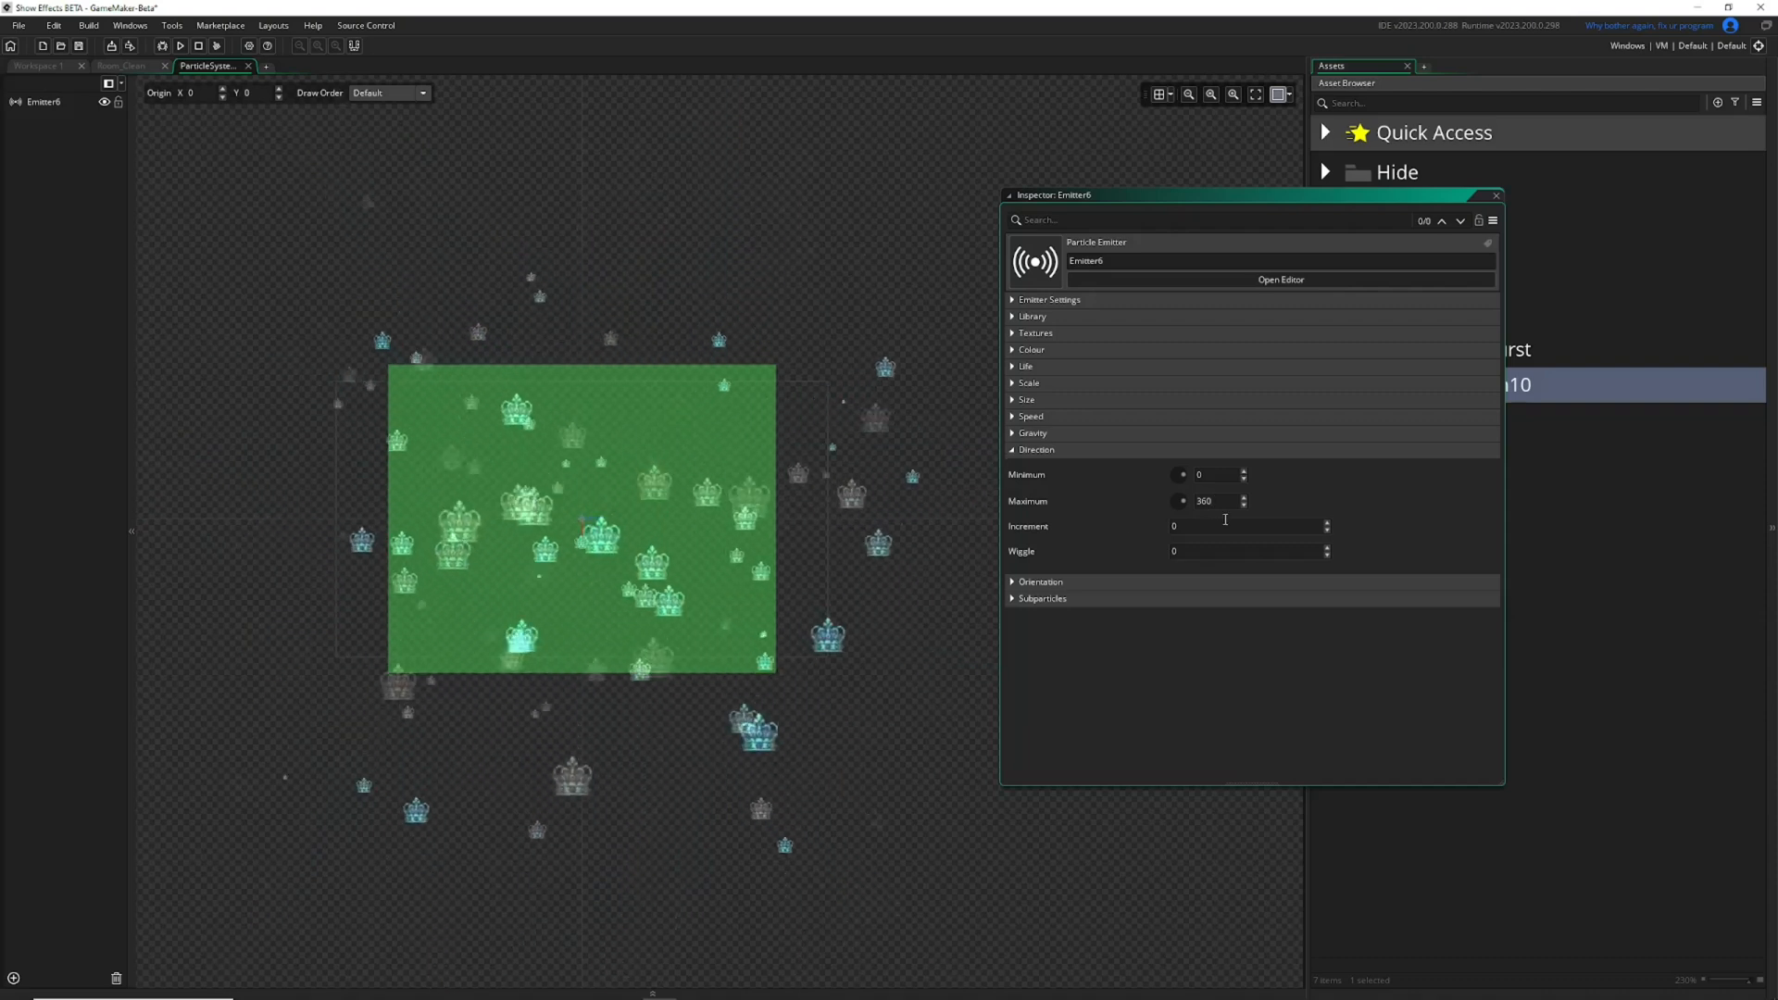
# Set the Direction increment to 6 and the wiggle to 4, and inspect the particles' movement up close.
pyautogui.click(1327, 523)
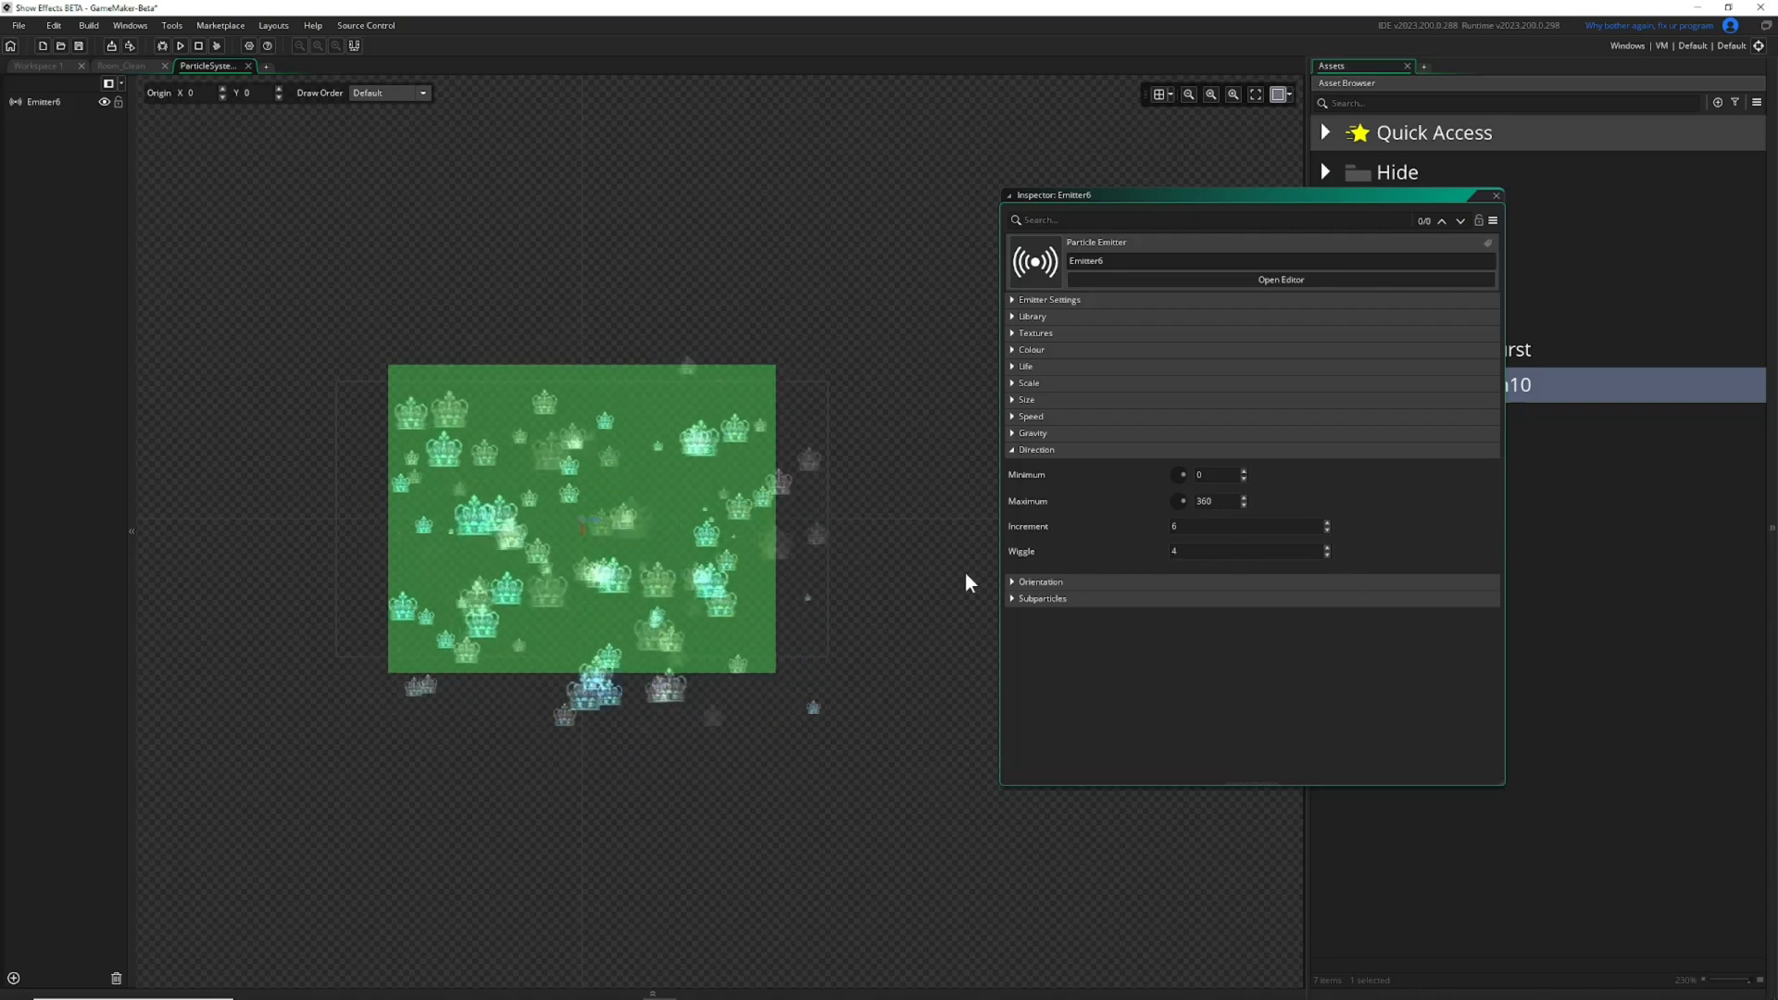
pyautogui.scroll(3, 691, 602)
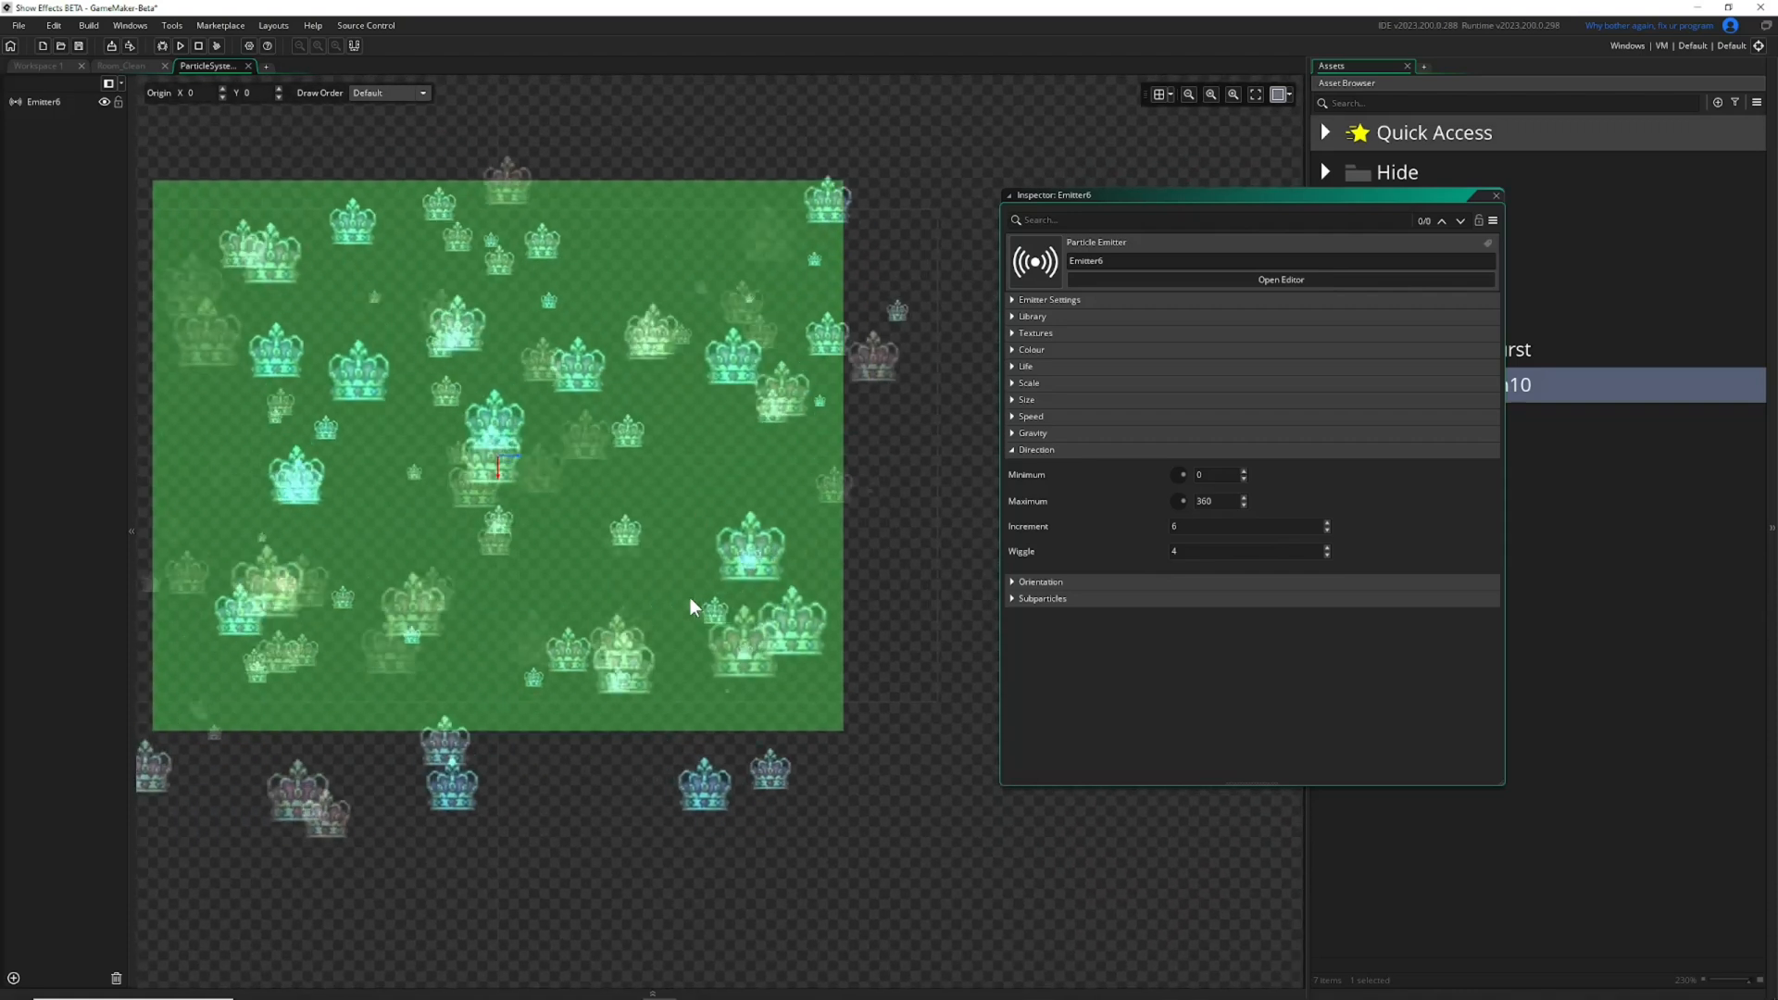
pyautogui.scroll(-1, 734, 587)
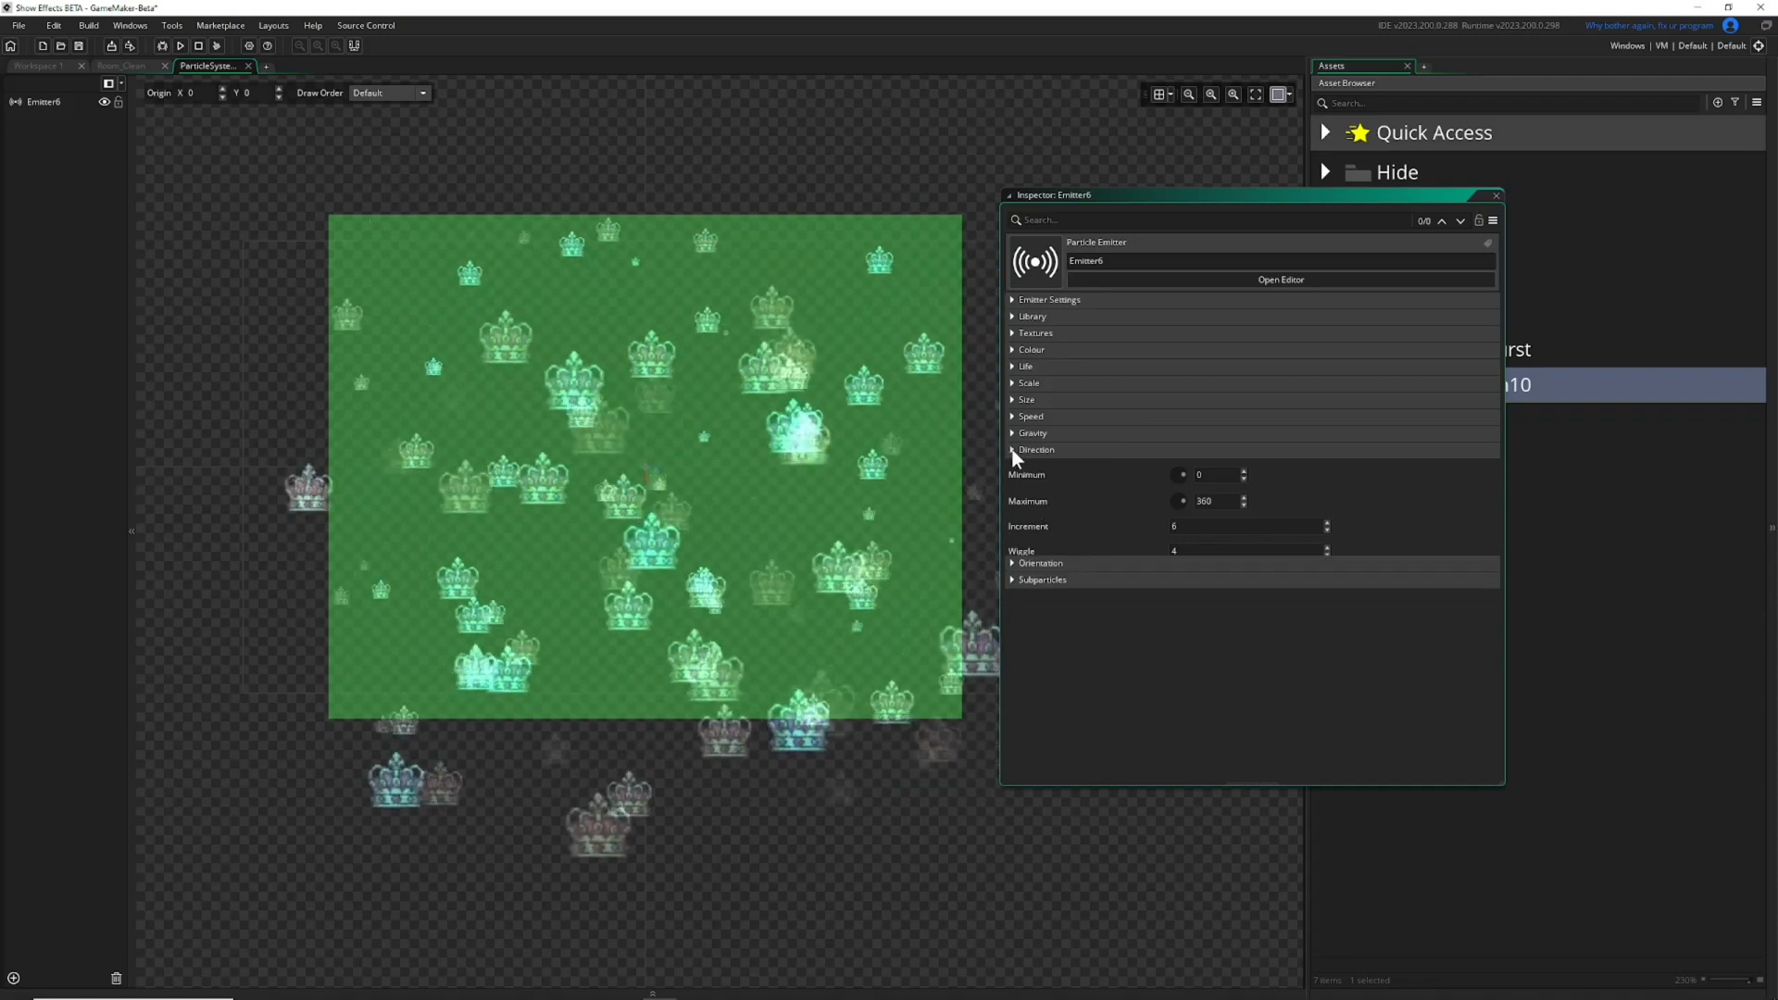
# Switch from the Direction to the Orientation settings, set a minimum of 25 and a maximum of 259, and enable Relative.
pyautogui.click(1011, 449)
pyautogui.click(1012, 466)
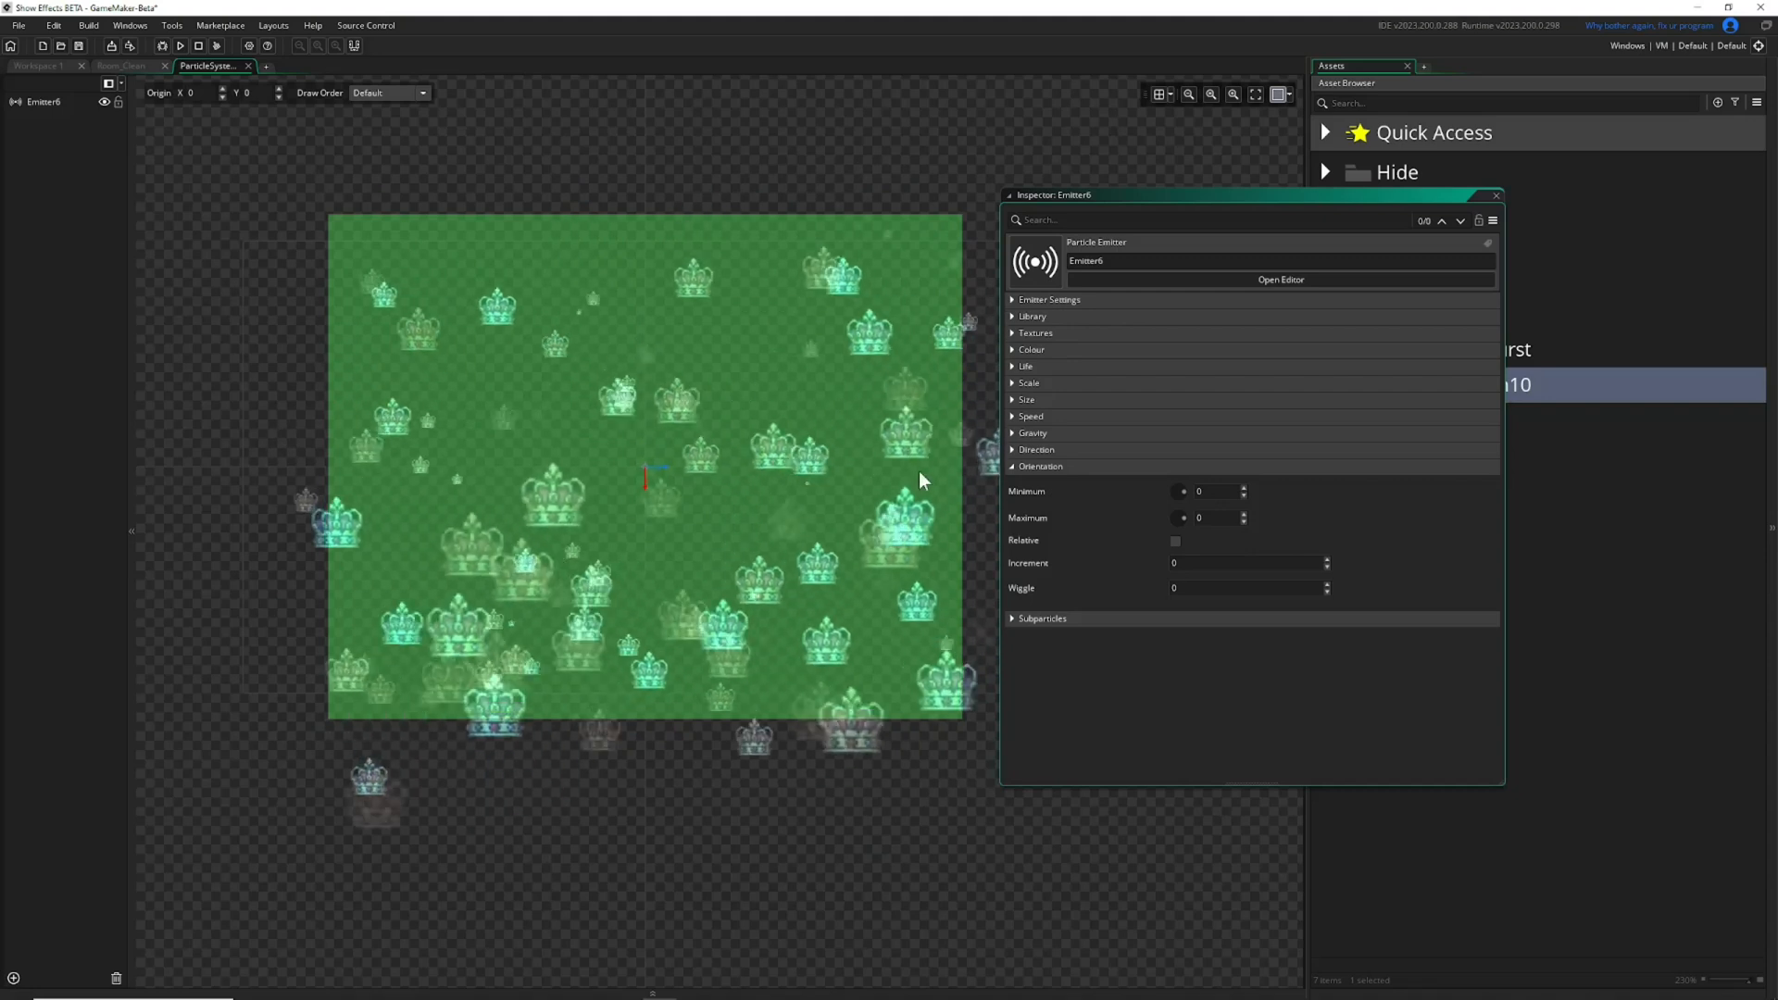
pyautogui.moveTo(1175, 484)
pyautogui.mouseDown()
pyautogui.moveTo(1178, 530)
pyautogui.moveTo(1181, 487)
pyautogui.mouseUp()
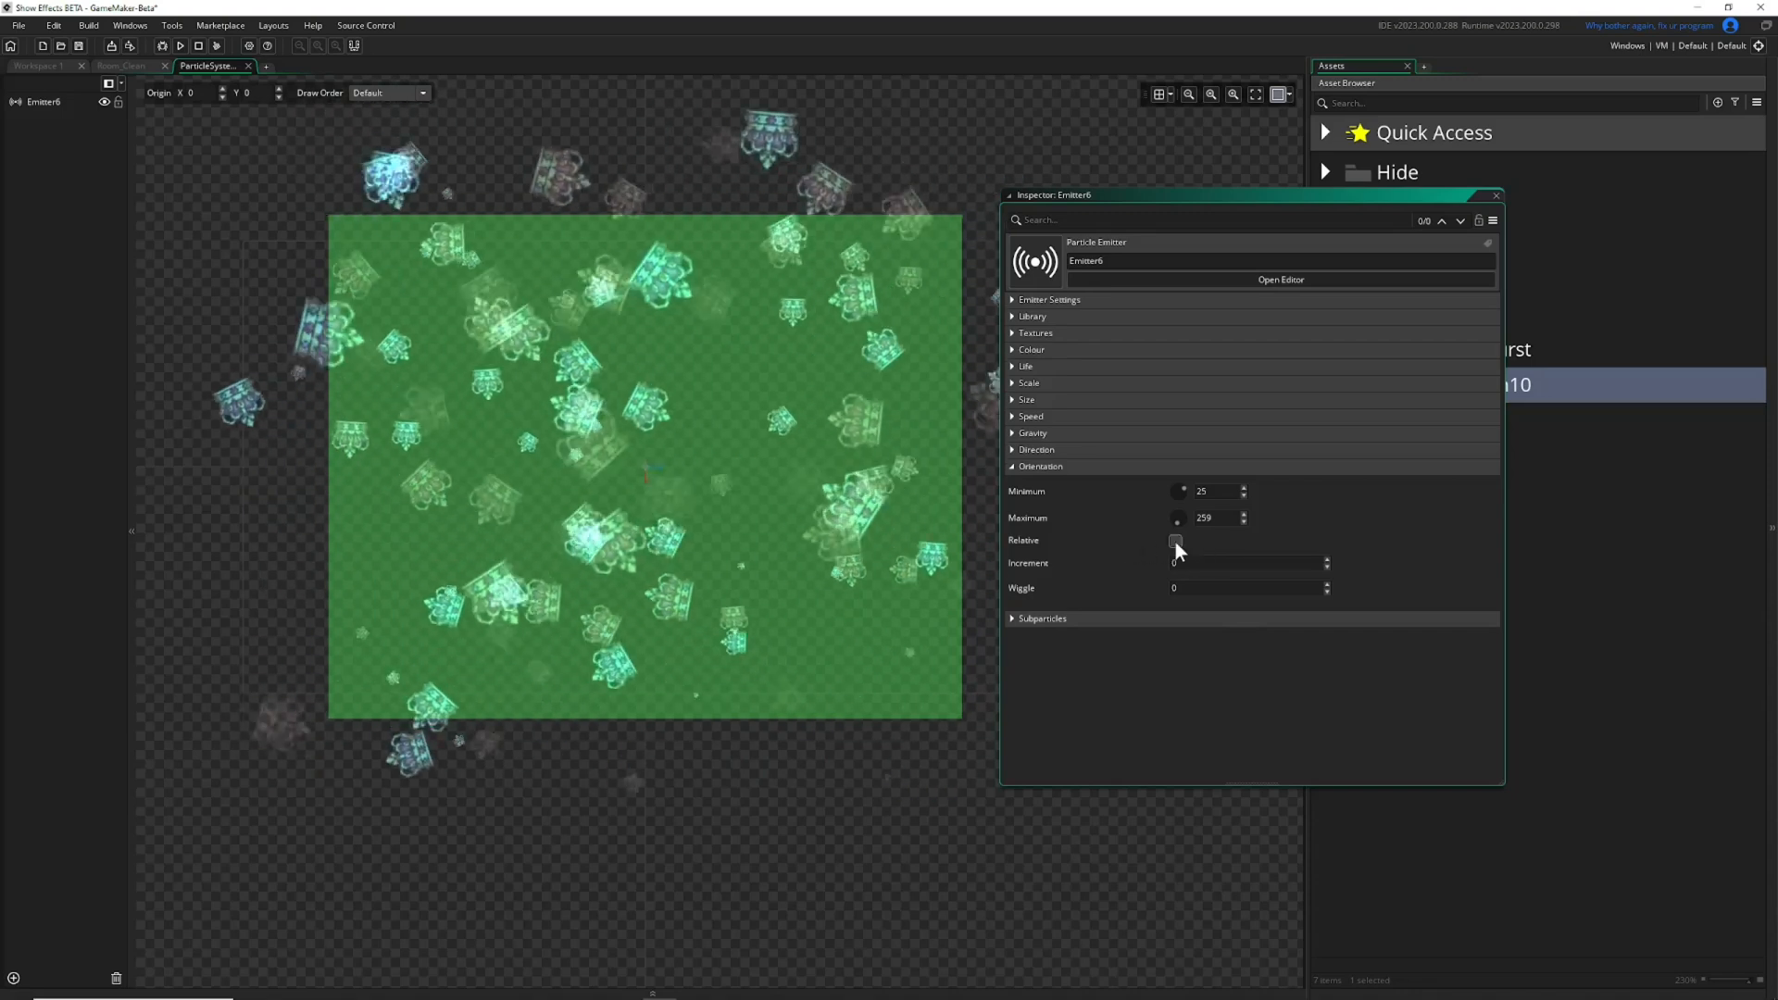
pyautogui.click(1175, 541)
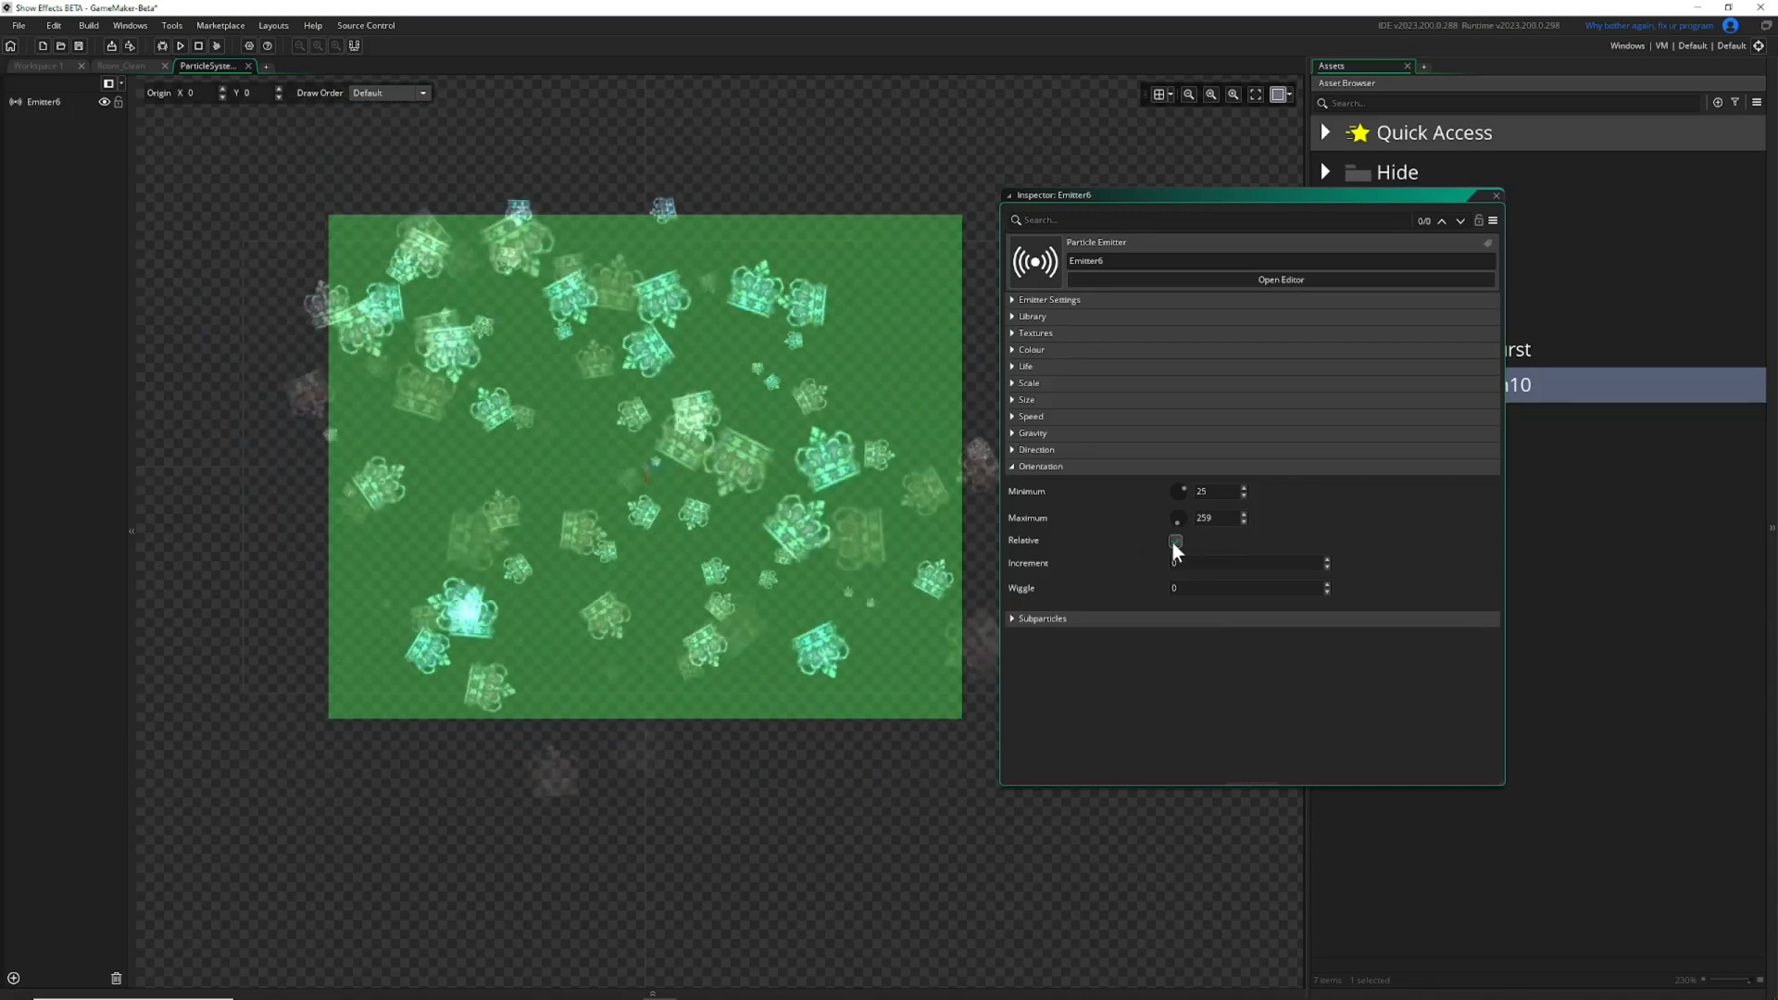
# Reopen the Direction settings, lower the increment and wiggle, and collapse them again.
pyautogui.click(1015, 451)
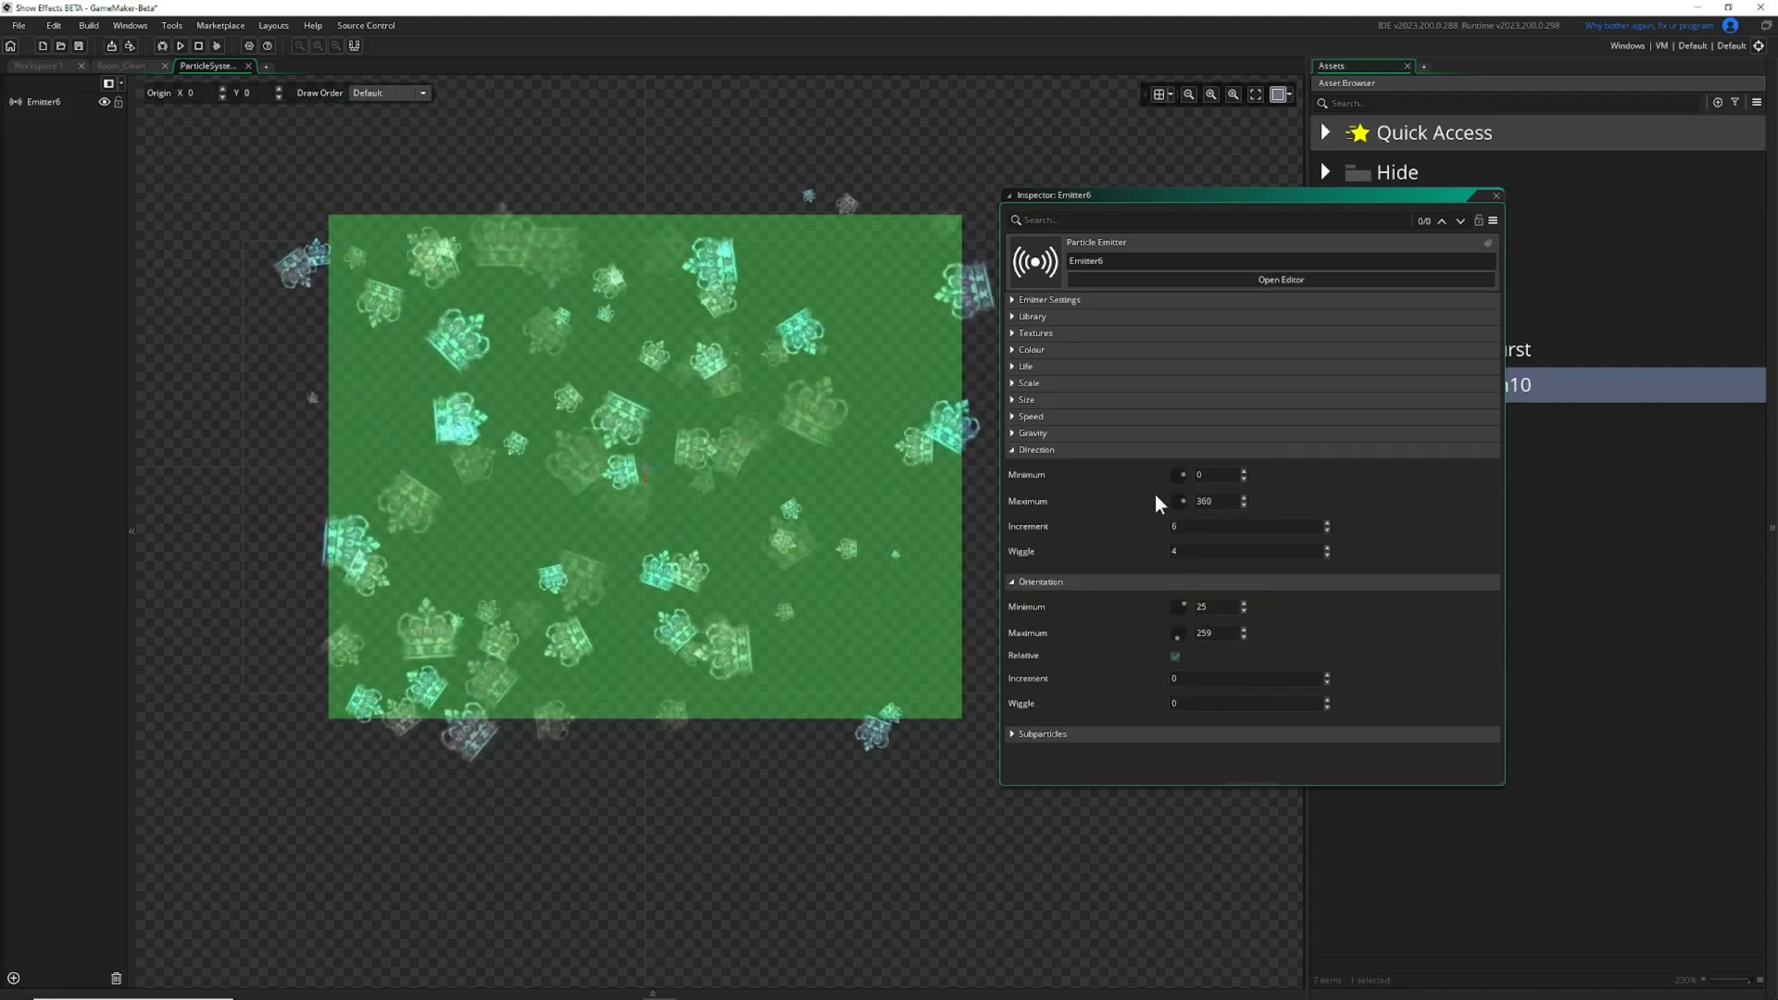
pyautogui.click(1328, 532)
pyautogui.click(1327, 532)
pyautogui.click(1327, 532)
pyautogui.click(1327, 532)
pyautogui.click(1327, 532)
pyautogui.click(1327, 532)
pyautogui.click(1328, 554)
pyautogui.click(1015, 451)
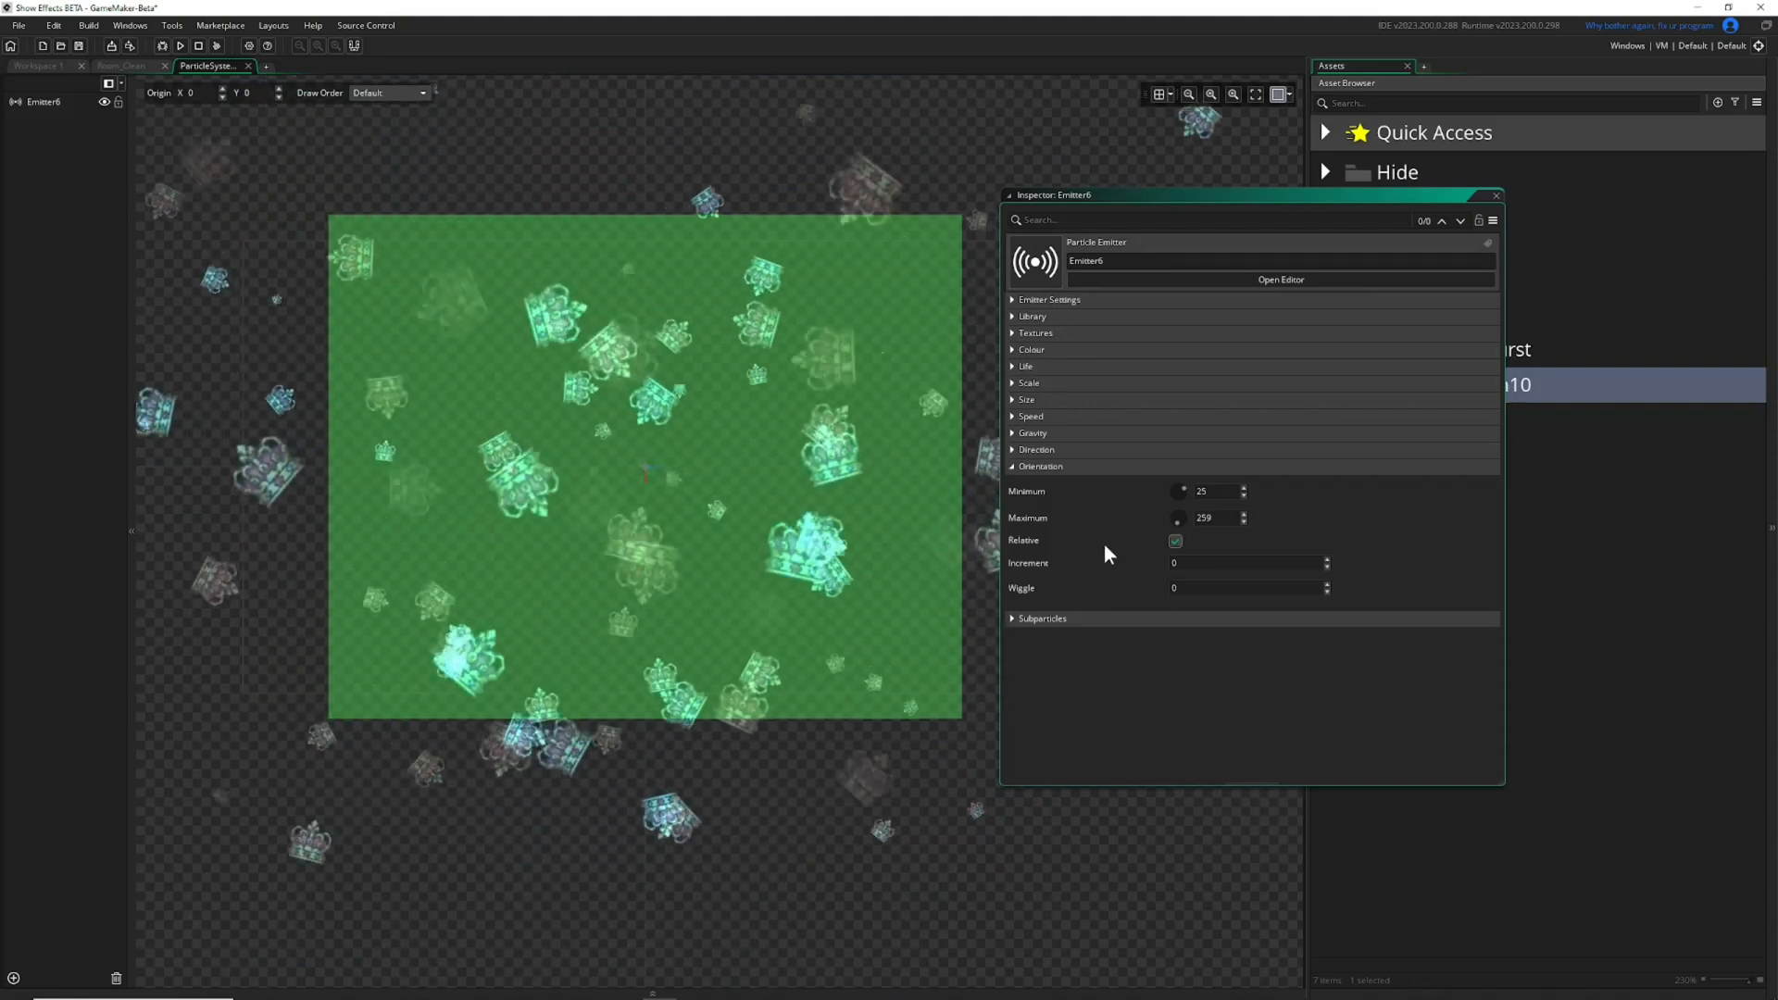
# Set both the minimum and maximum Orientation of the particles to 0.
pyautogui.moveTo(1227, 492); pyautogui.dragTo(1036, 478)
pyautogui.write('0')
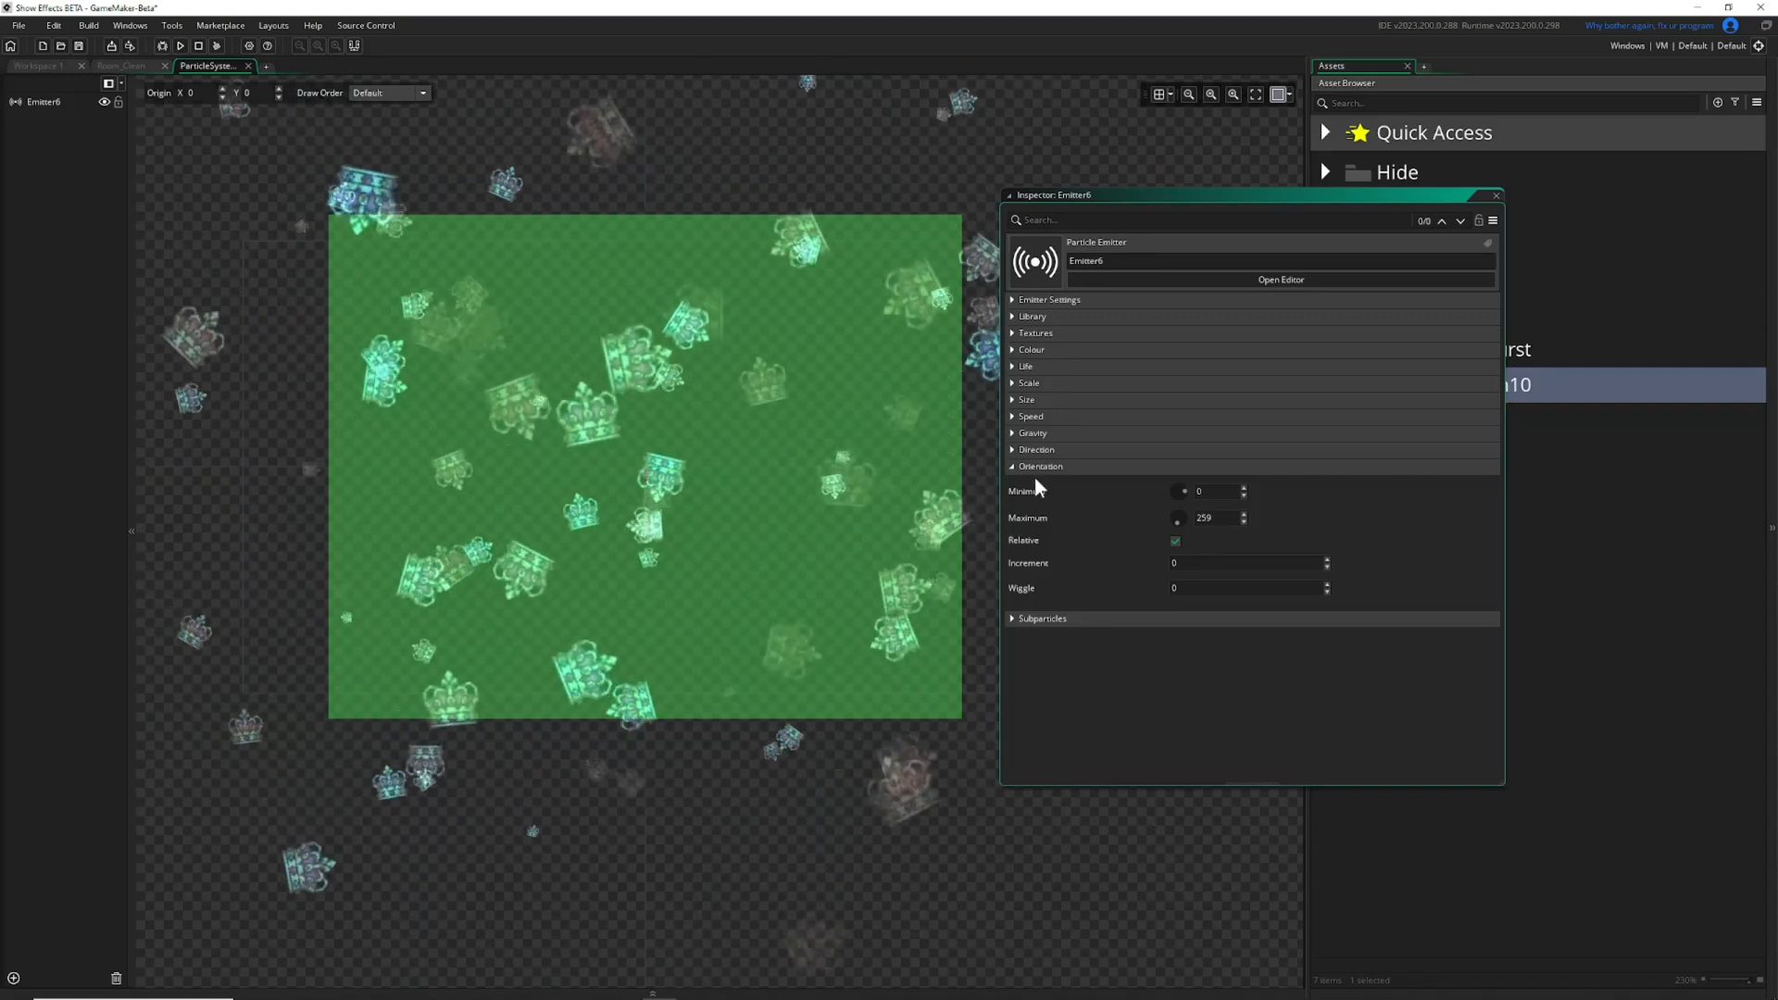
pyautogui.moveTo(1215, 518); pyautogui.dragTo(1058, 509)
pyautogui.write('0')
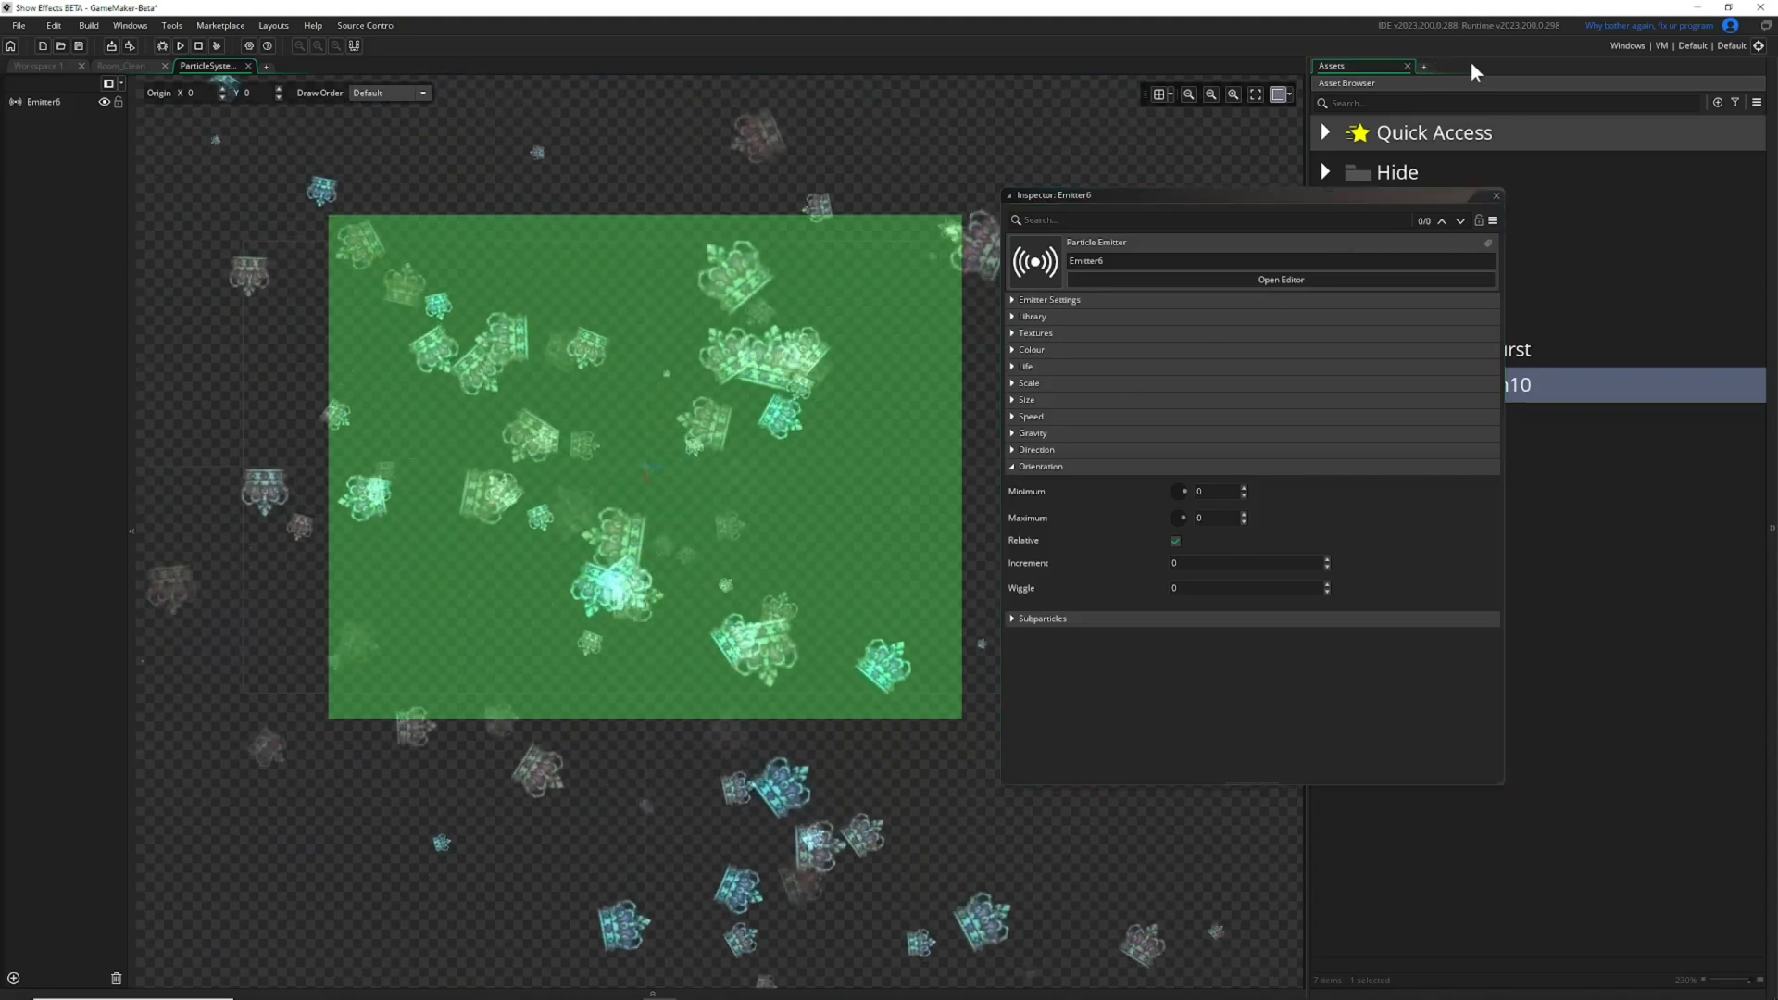
# Open obj_Hover from the Hide folder, enlarge its Inspector clear of the object editor, and open its crown sprite.
pyautogui.moveTo(1442, 199); pyautogui.dragTo(1160, 187)
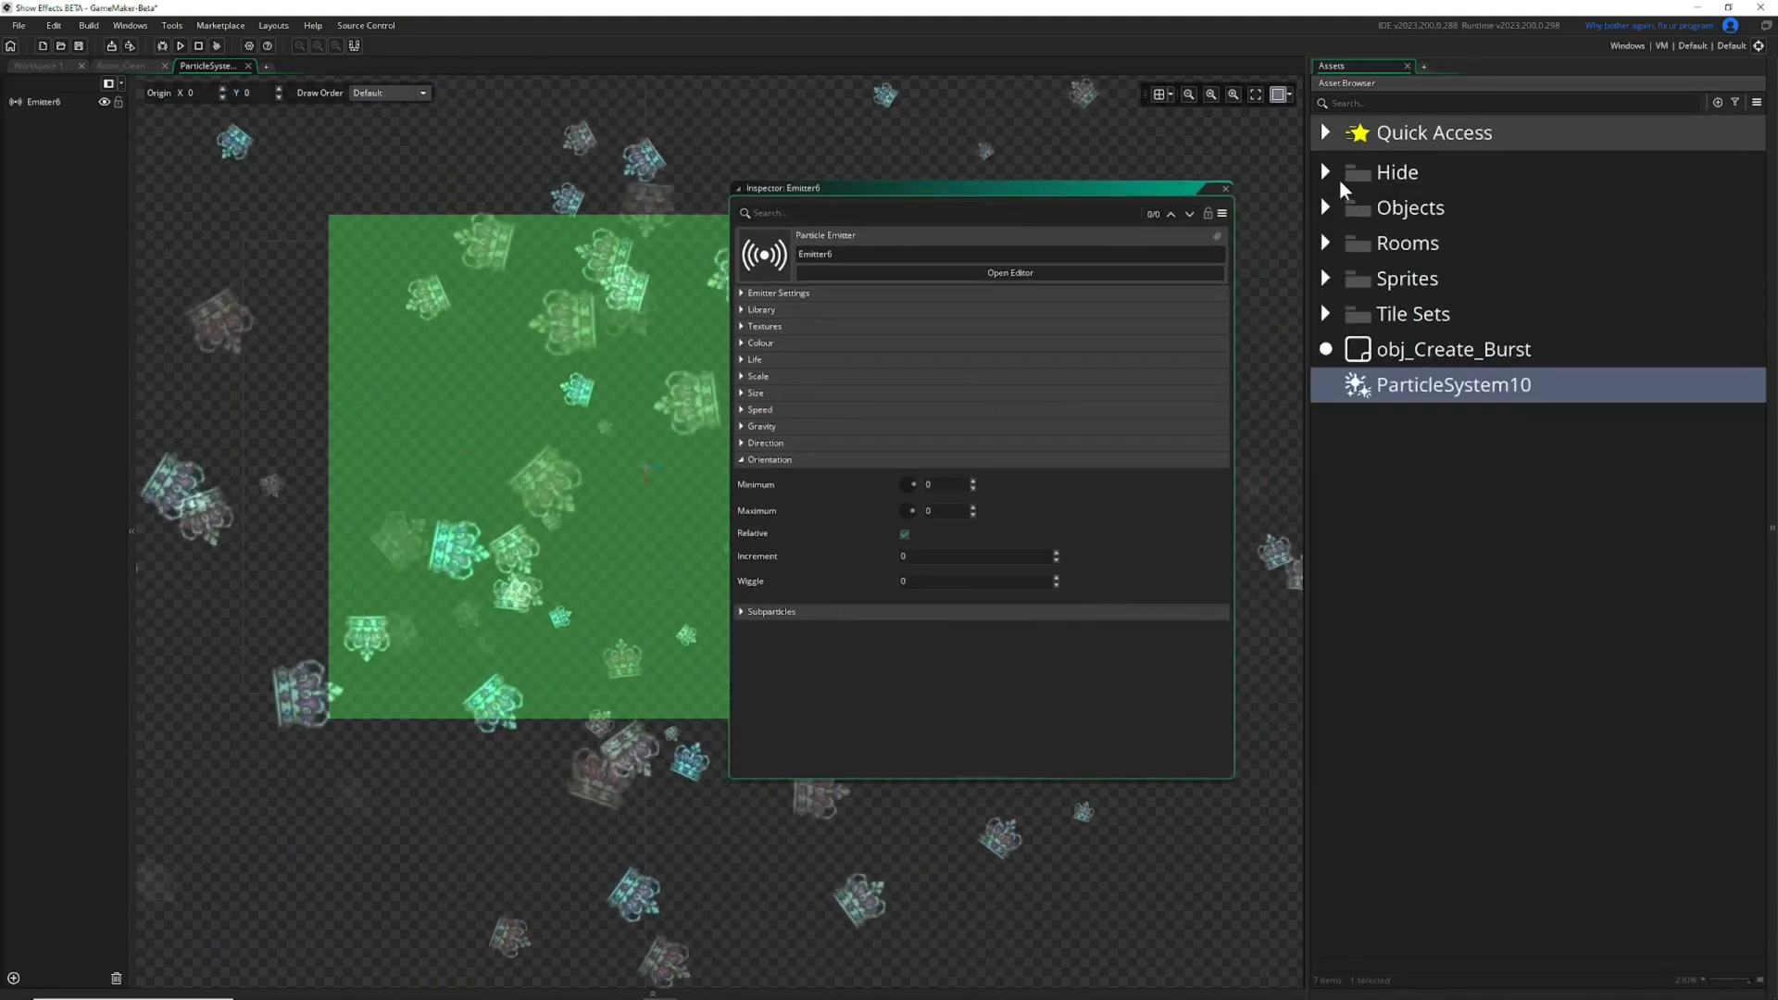
pyautogui.click(1330, 174)
pyautogui.doubleClick(1438, 420)
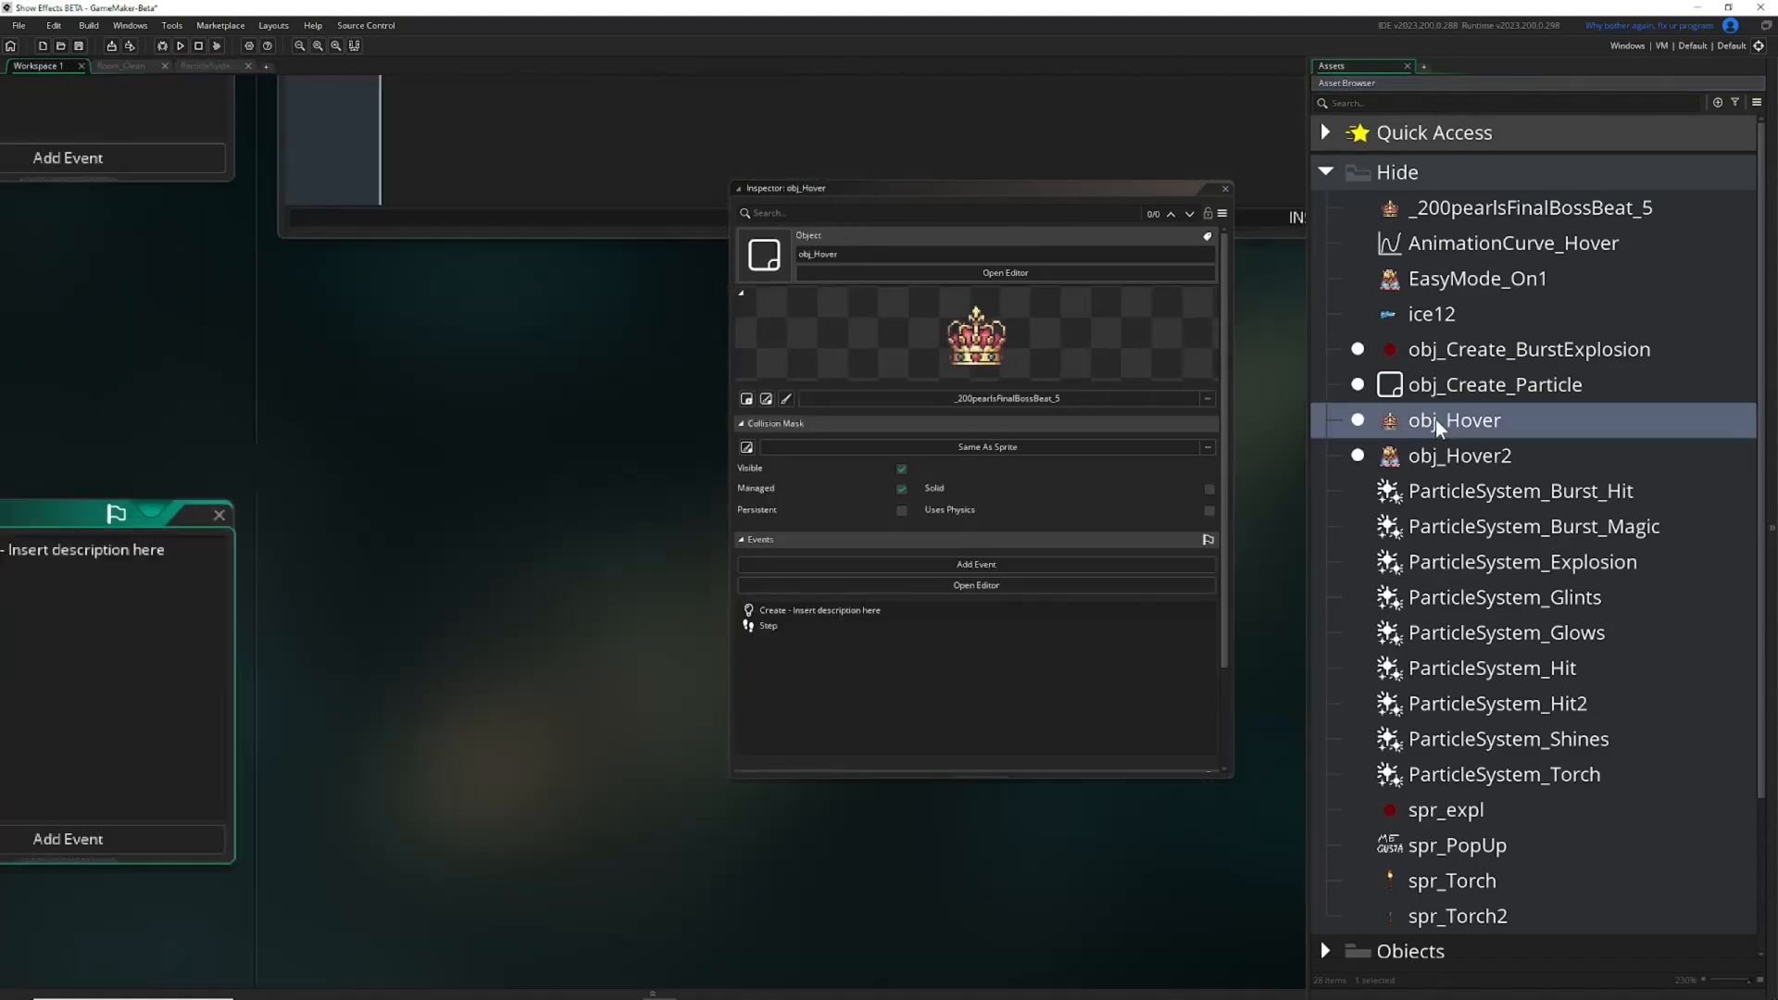
pyautogui.moveTo(974, 200); pyautogui.dragTo(820, 211)
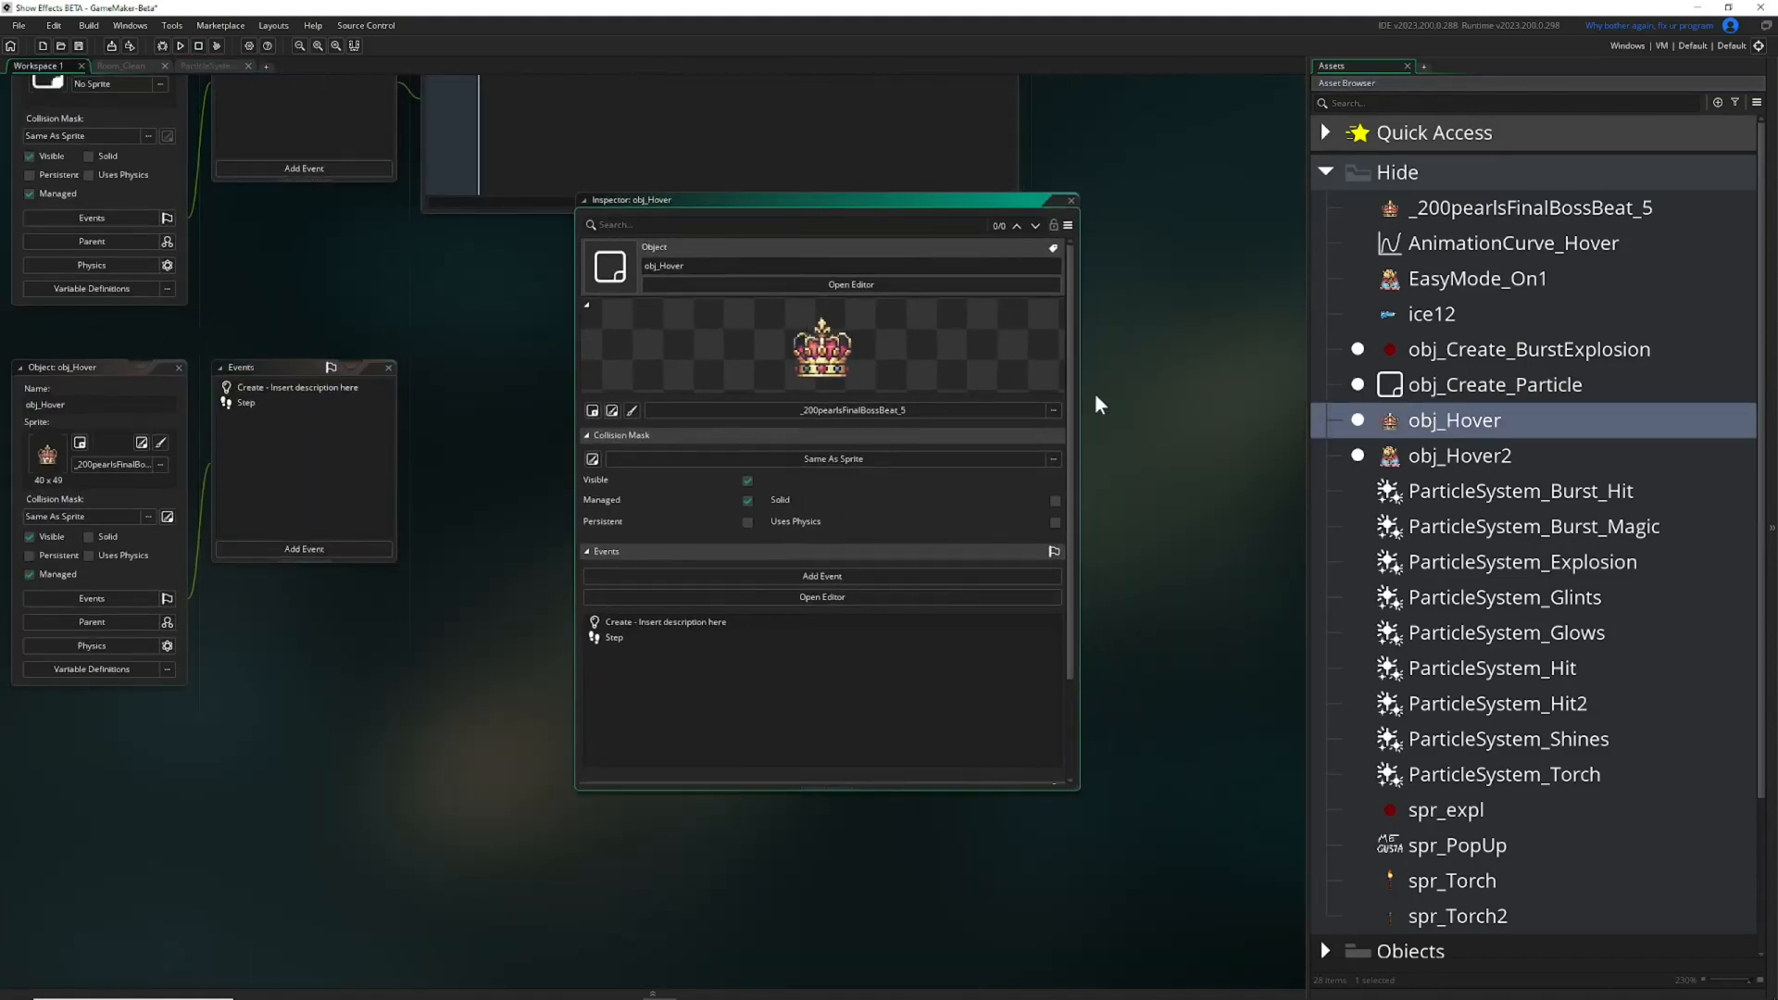
pyautogui.moveTo(1077, 385); pyautogui.dragTo(1173, 371)
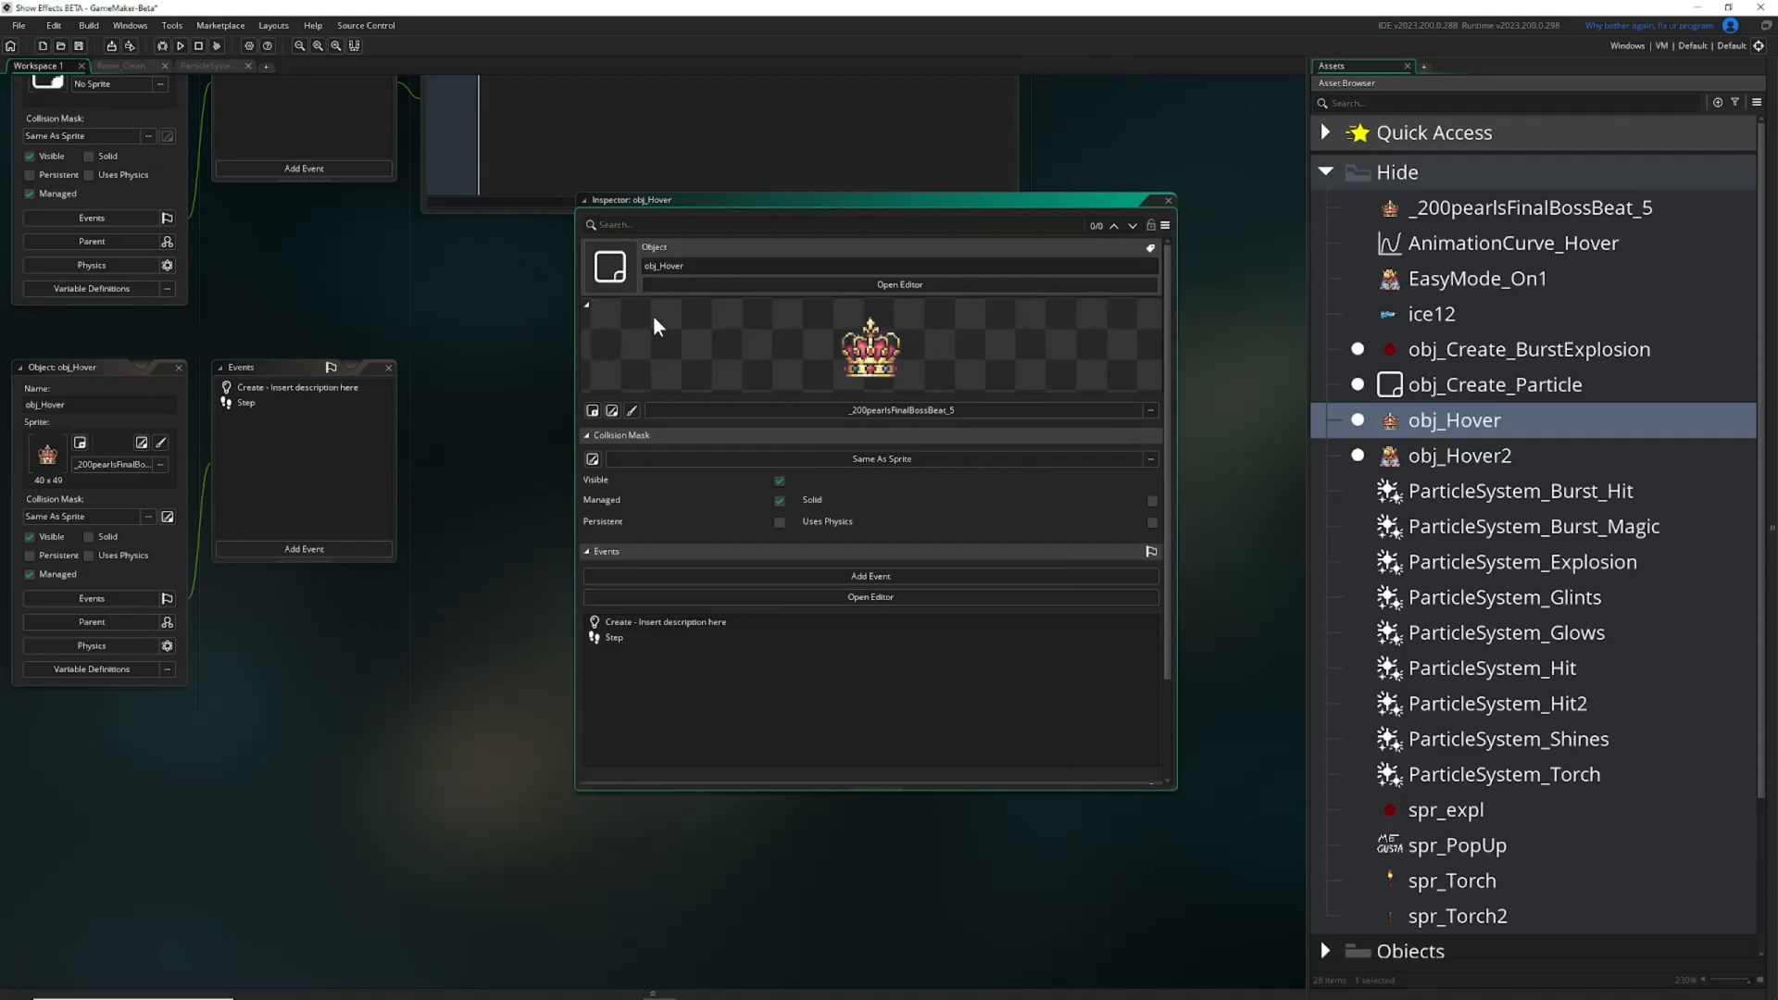
pyautogui.click(141, 444)
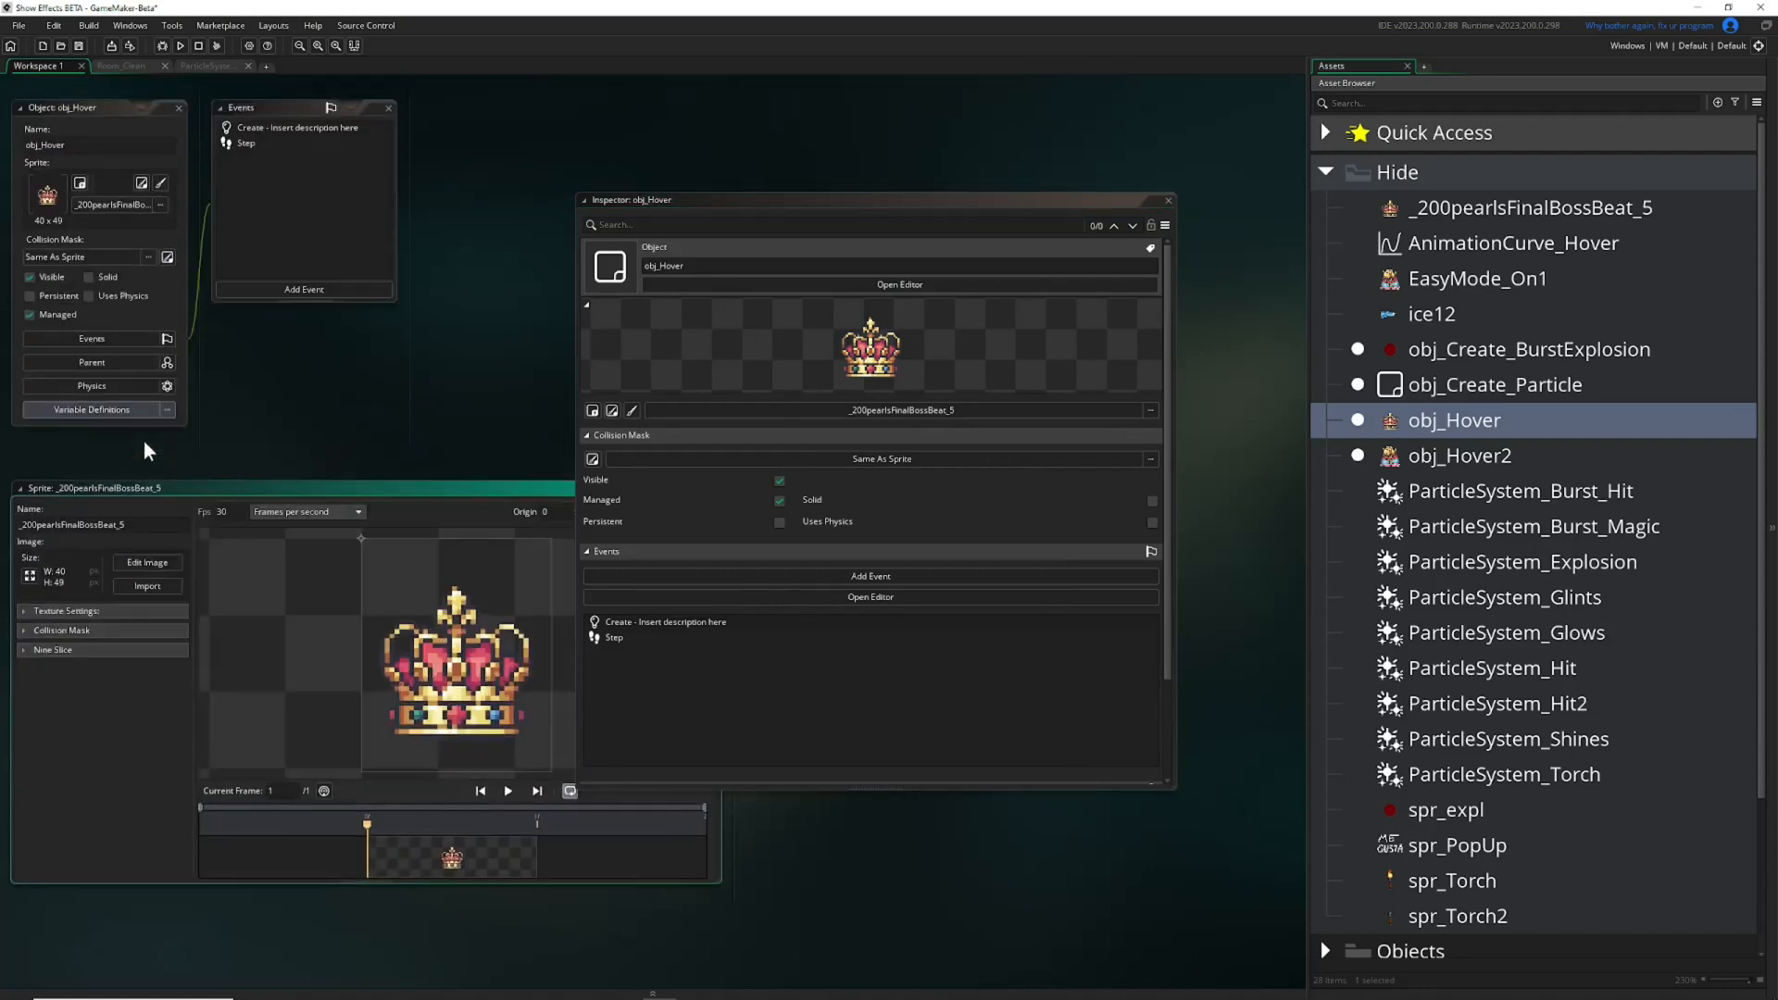
# Close the floating Inspector and open the crown sprite's image for editing.
pyautogui.click(1169, 200)
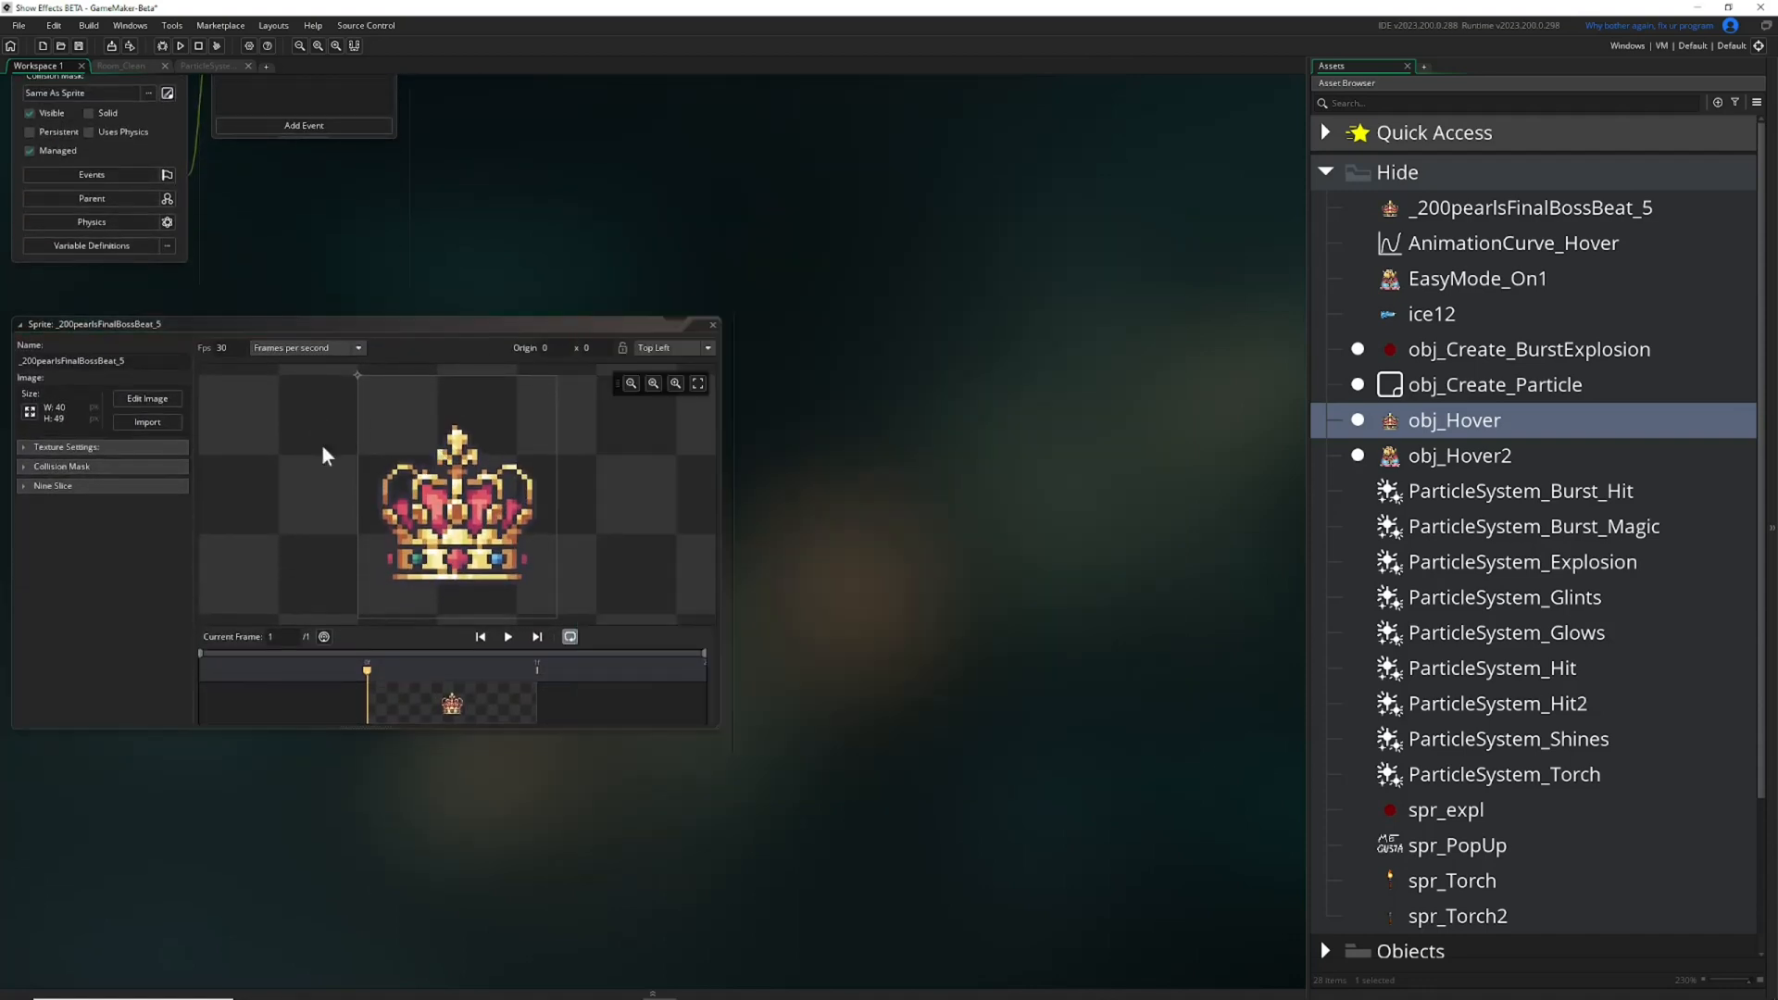
pyautogui.click(163, 398)
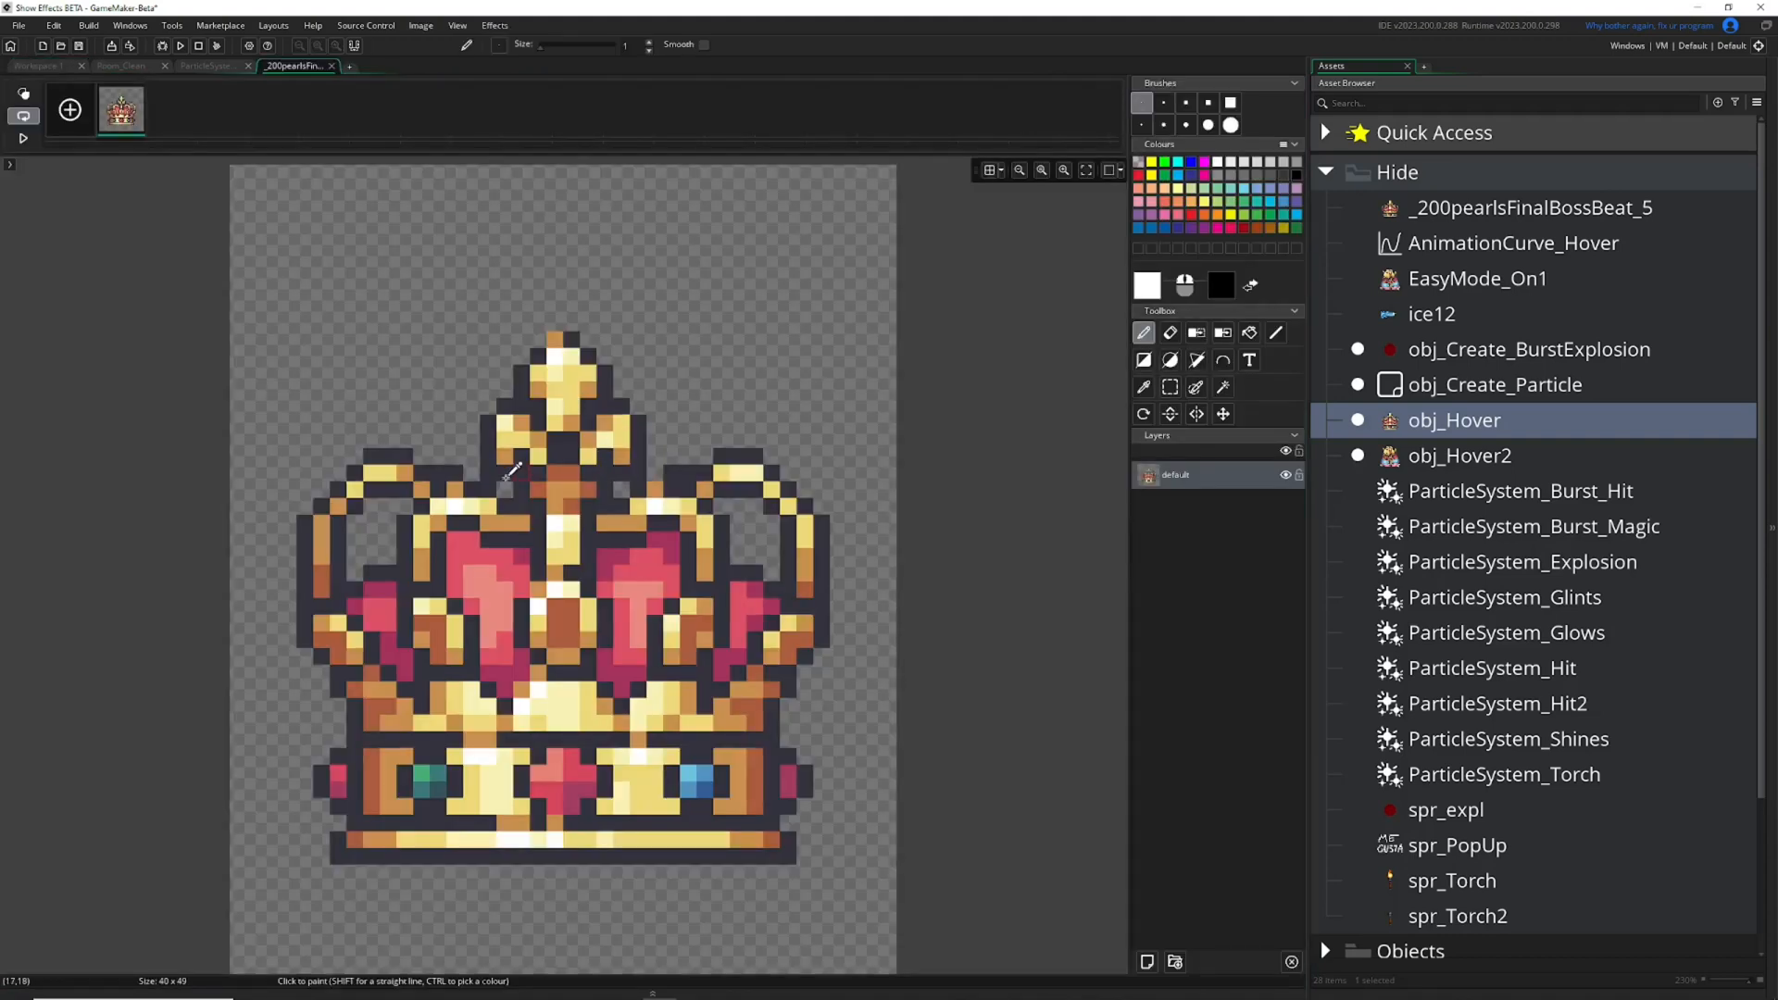
pyautogui.keyDown('ctrl'); pyautogui.scroll(-5, 509, 473); pyautogui.keyUp('ctrl')
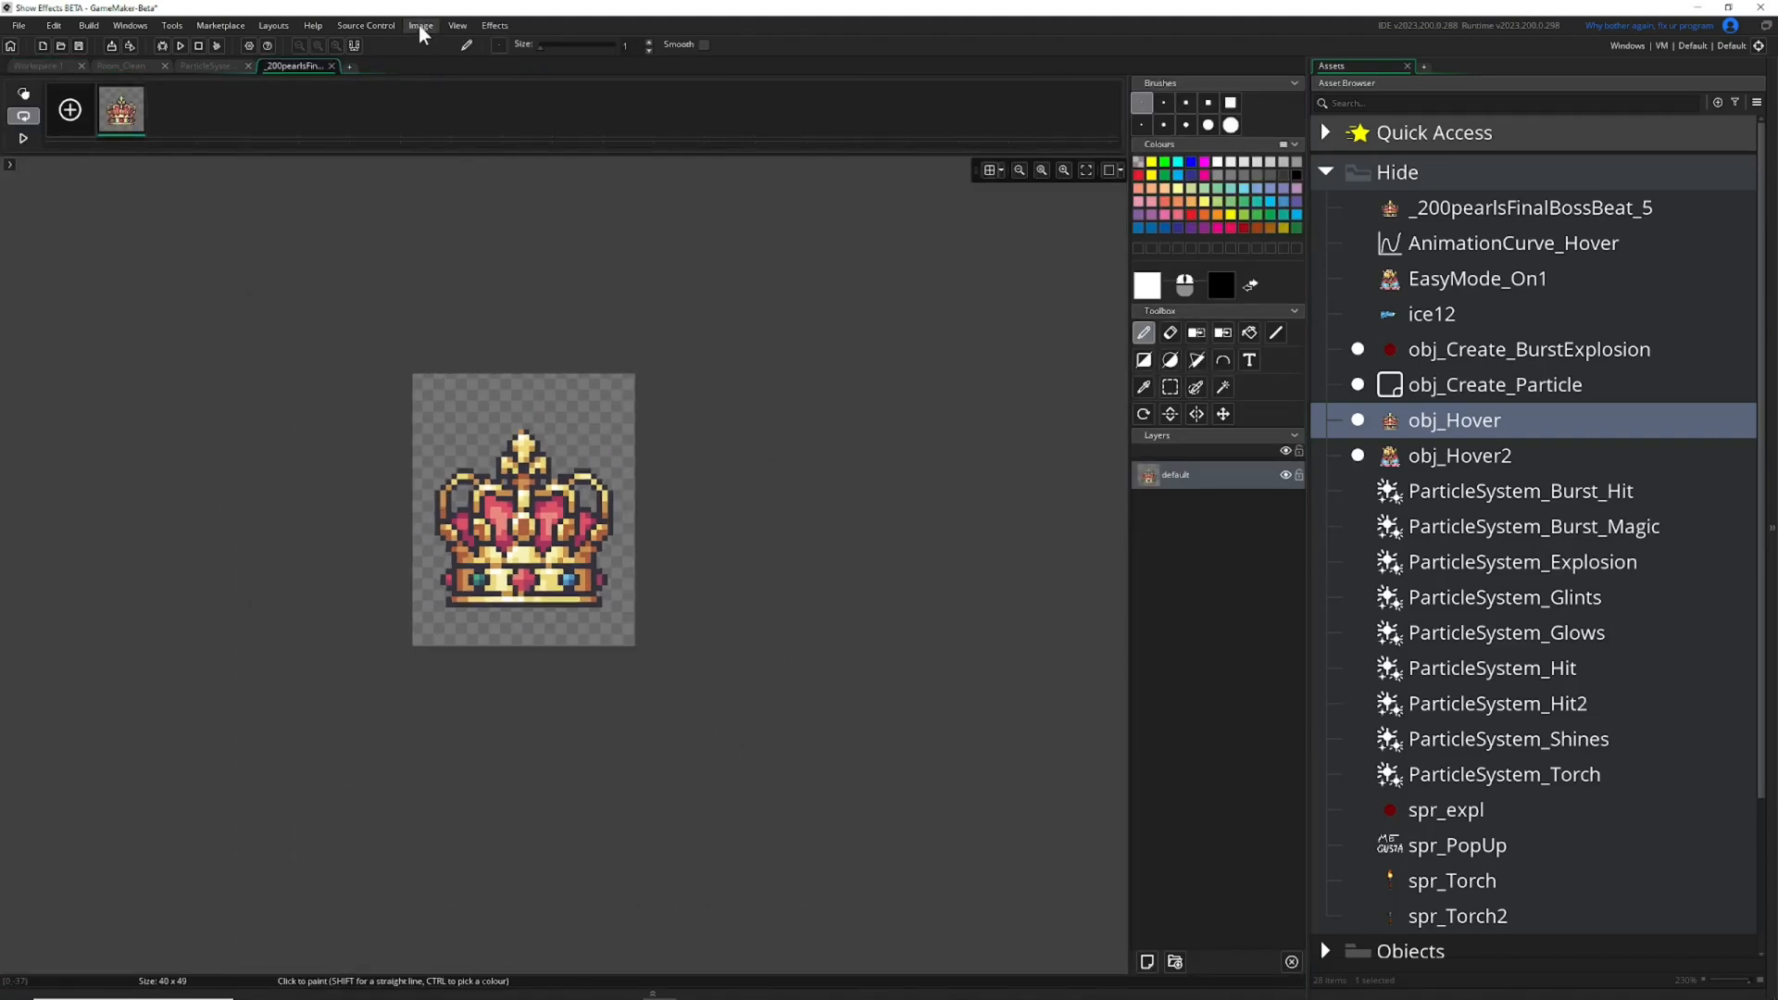
# Rotate all frames of the crown image 90 degrees clockwise and close the image and sprite editors.
pyautogui.click(421, 25)
pyautogui.moveTo(488, 304)
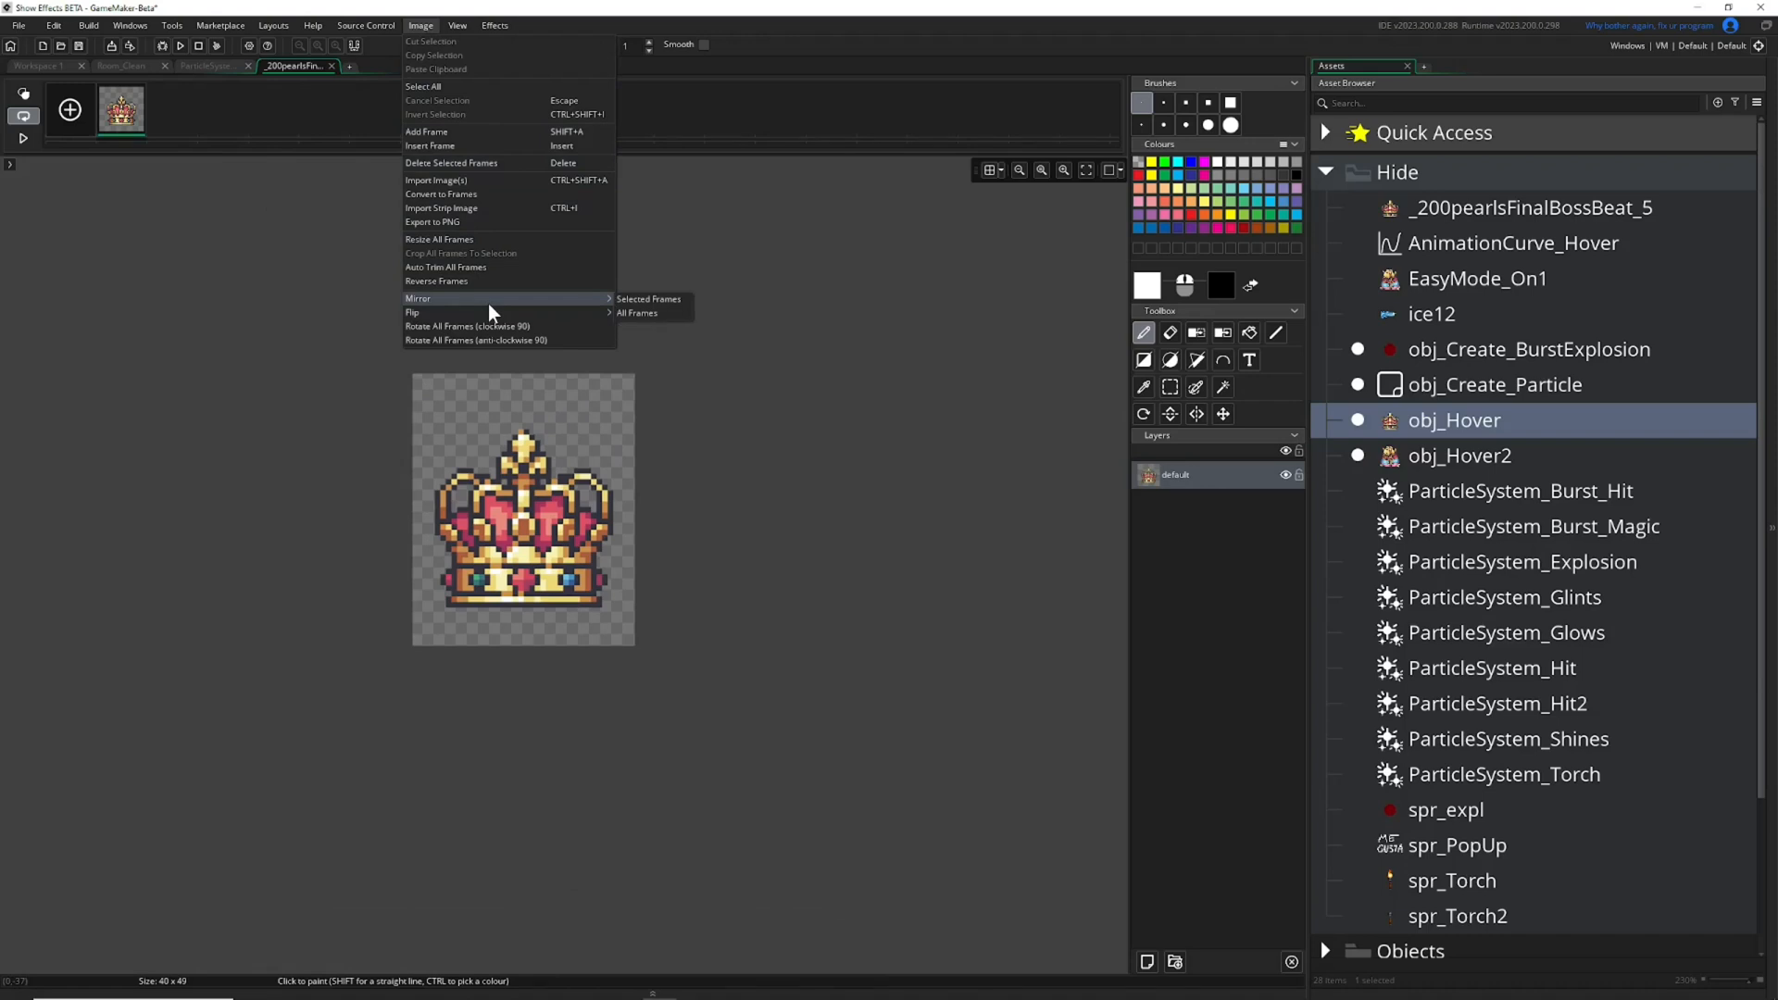
pyautogui.click(508, 327)
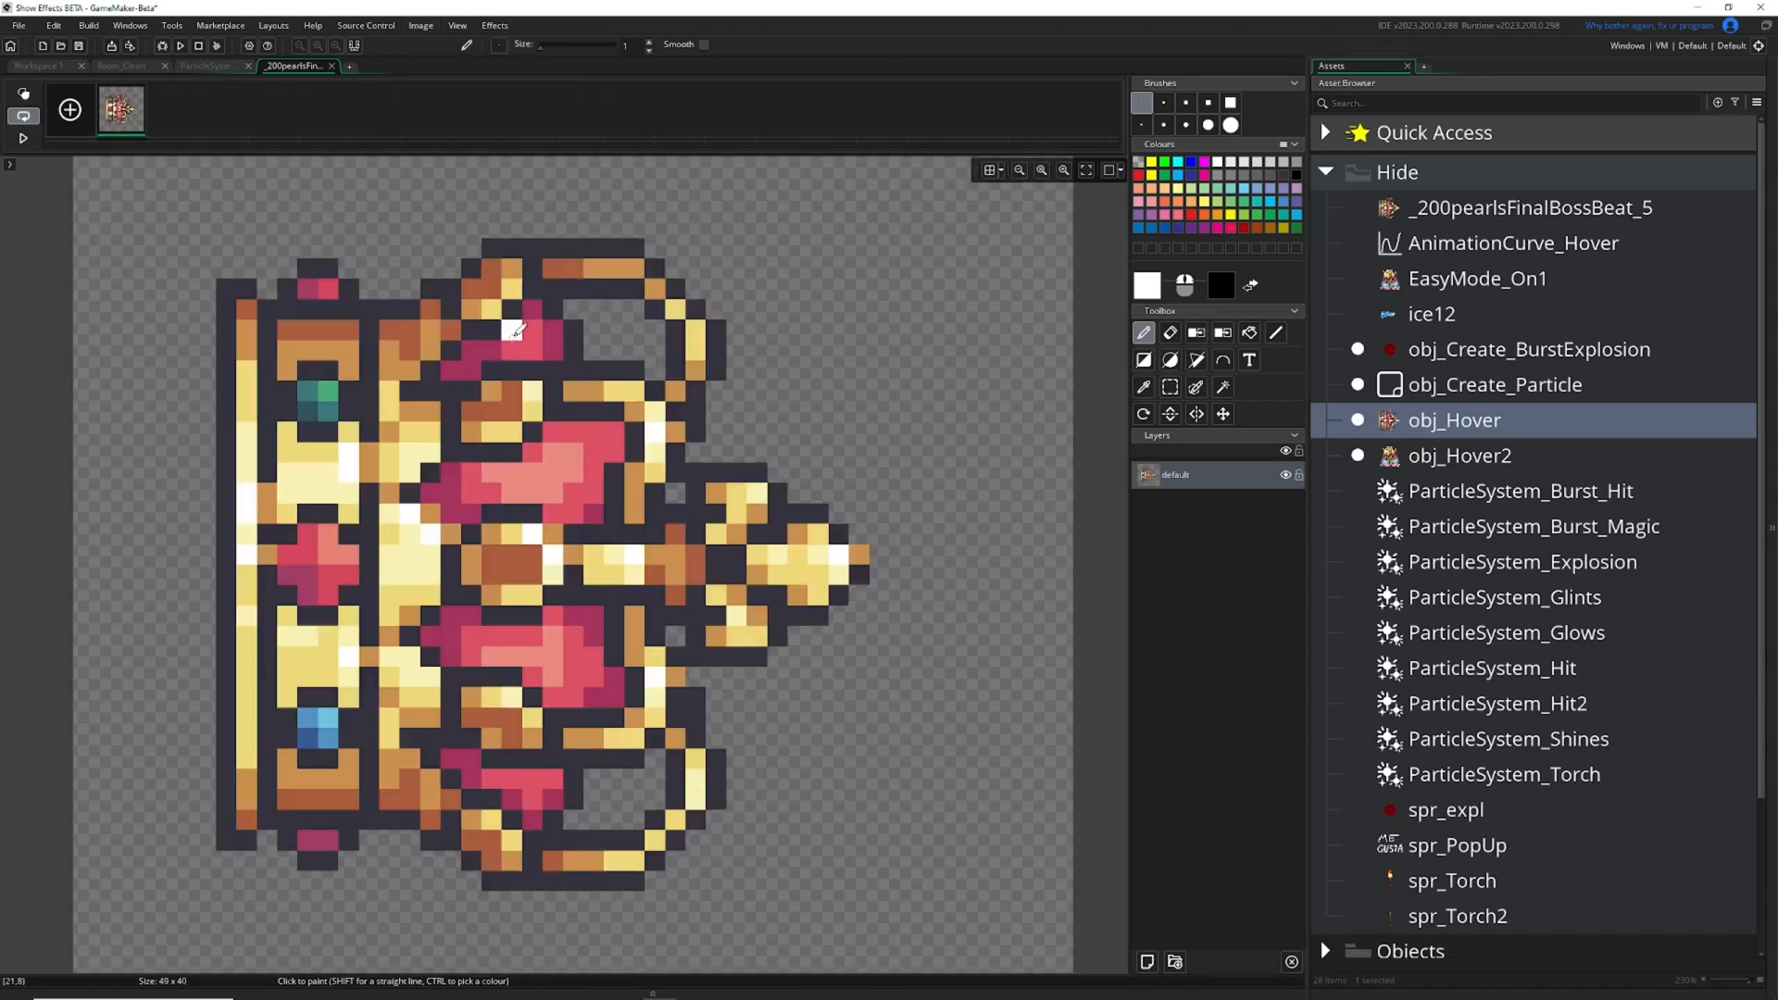
pyautogui.keyDown('ctrl'); pyautogui.scroll(-3, 511, 326); pyautogui.keyUp('ctrl')
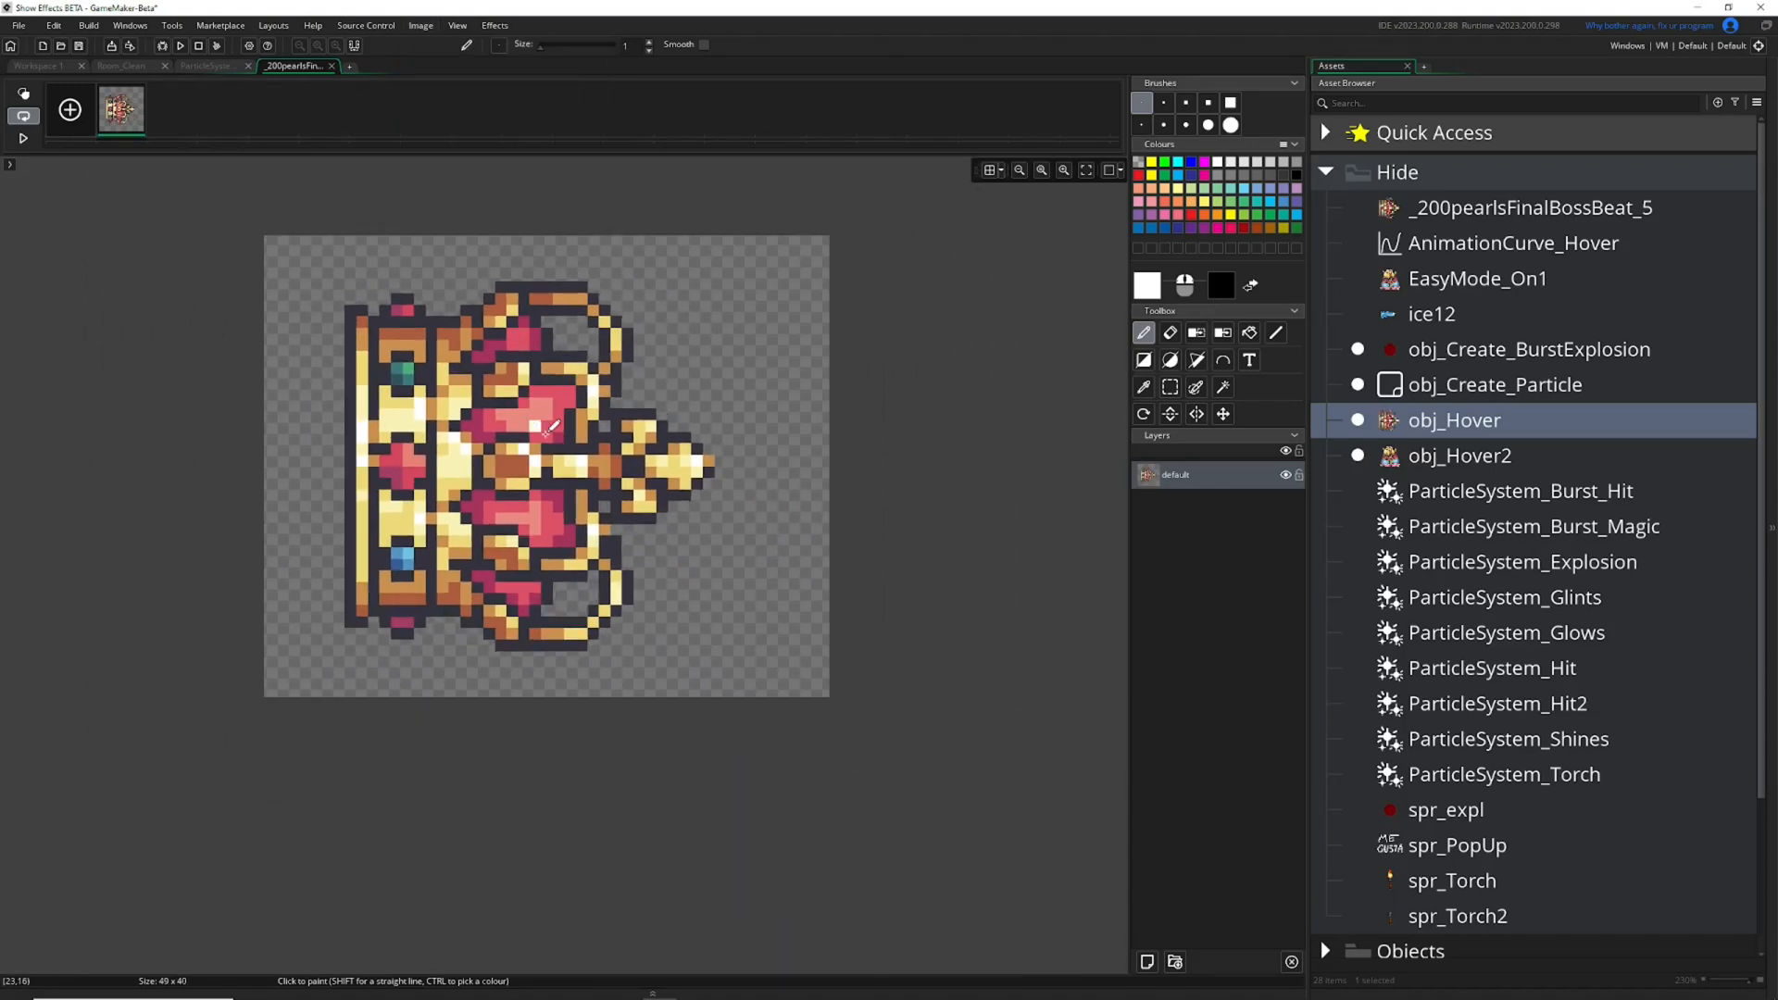
pyautogui.click(332, 65)
pyautogui.click(714, 324)
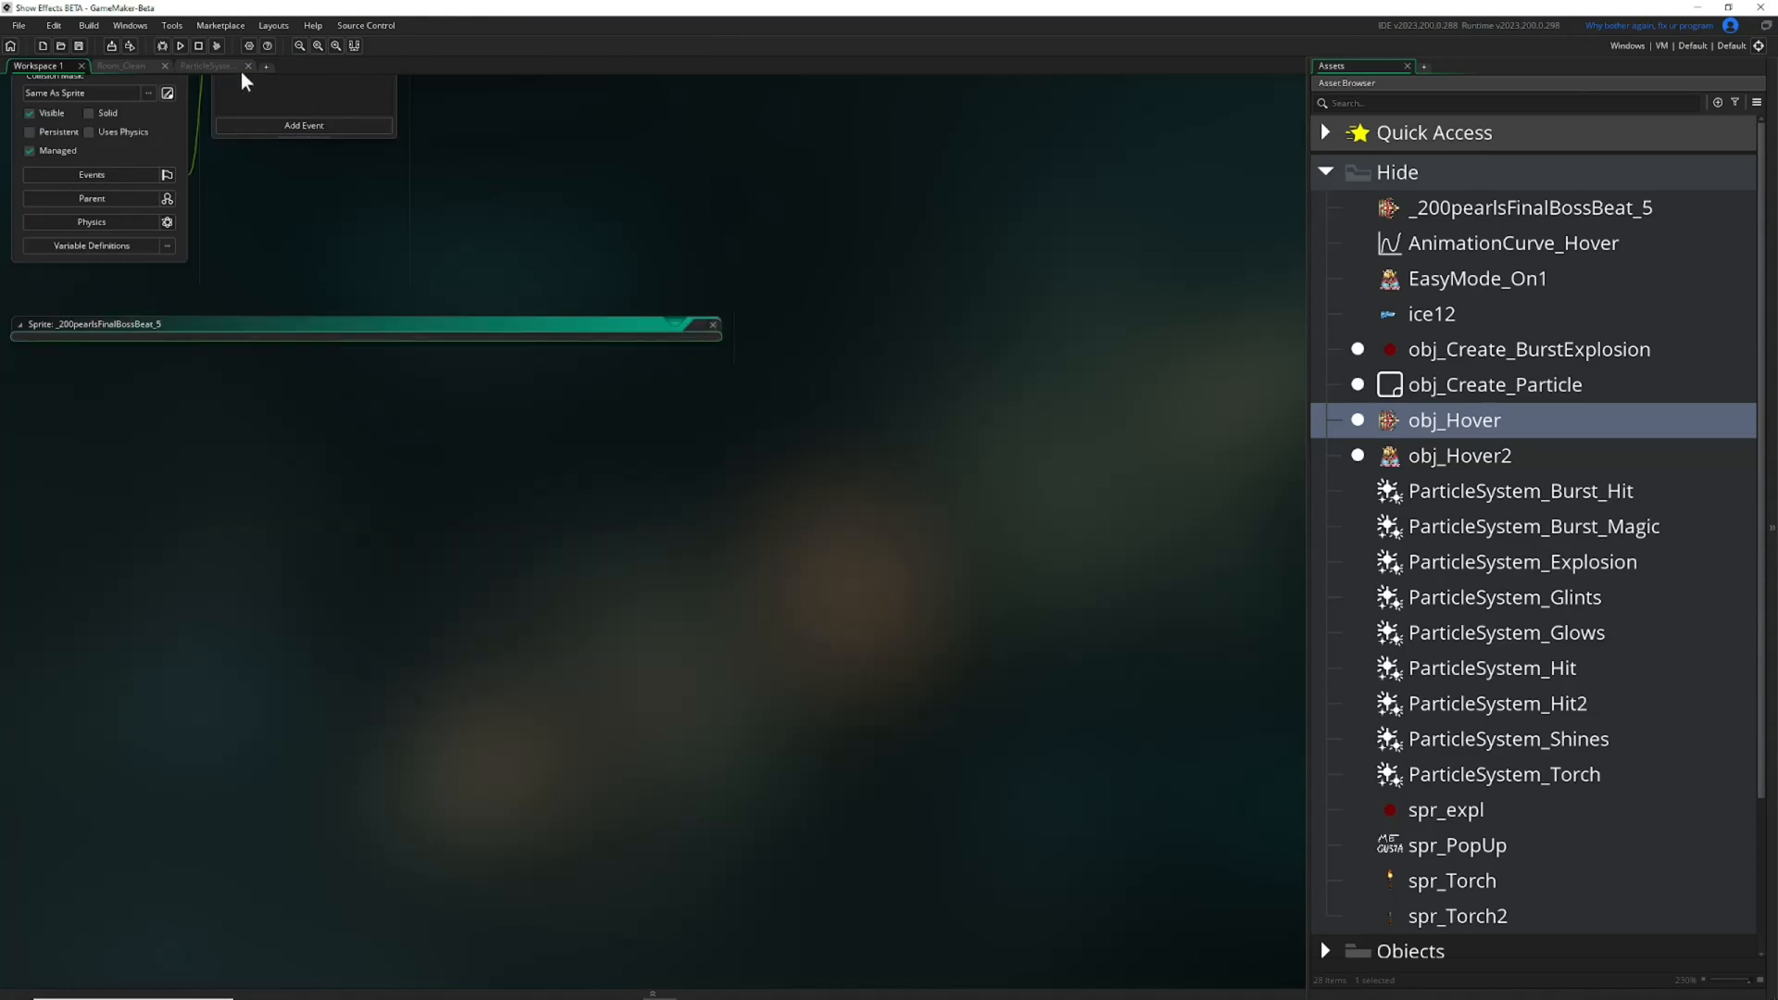
# Return to the particle system, bring back the Inspector, and switch from Room_Clean to the particle system again.
pyautogui.click(209, 67)
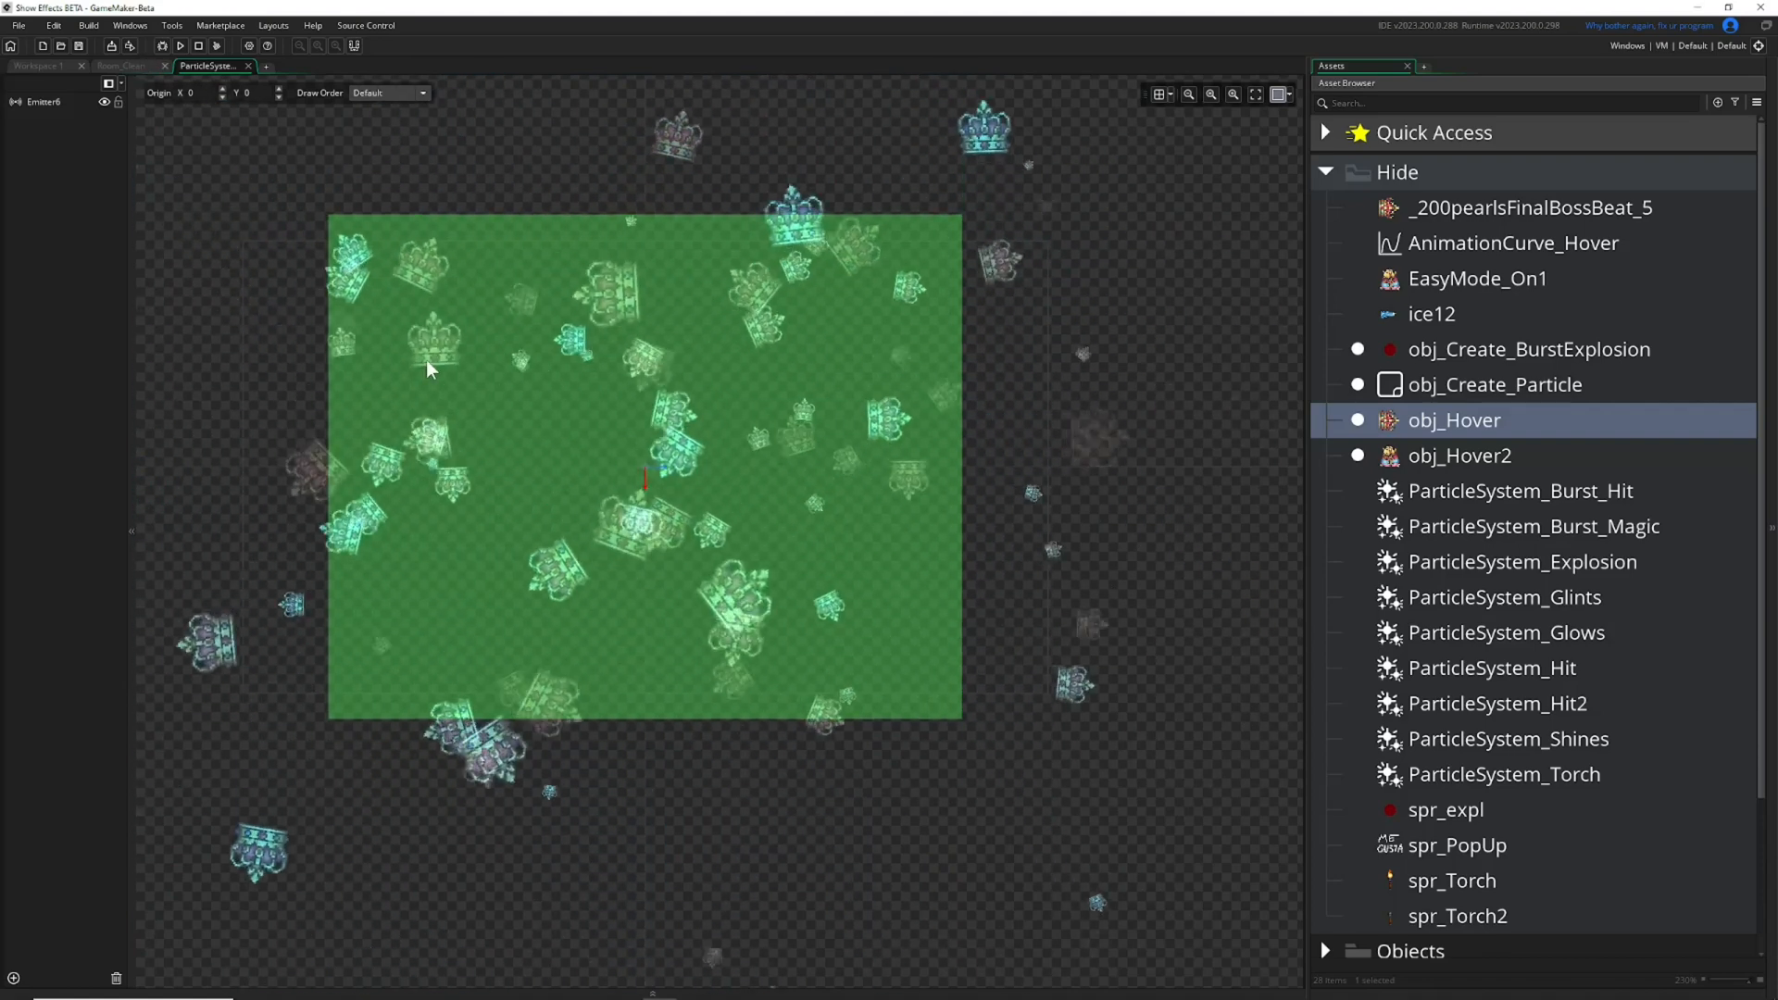
pyautogui.click(139, 26)
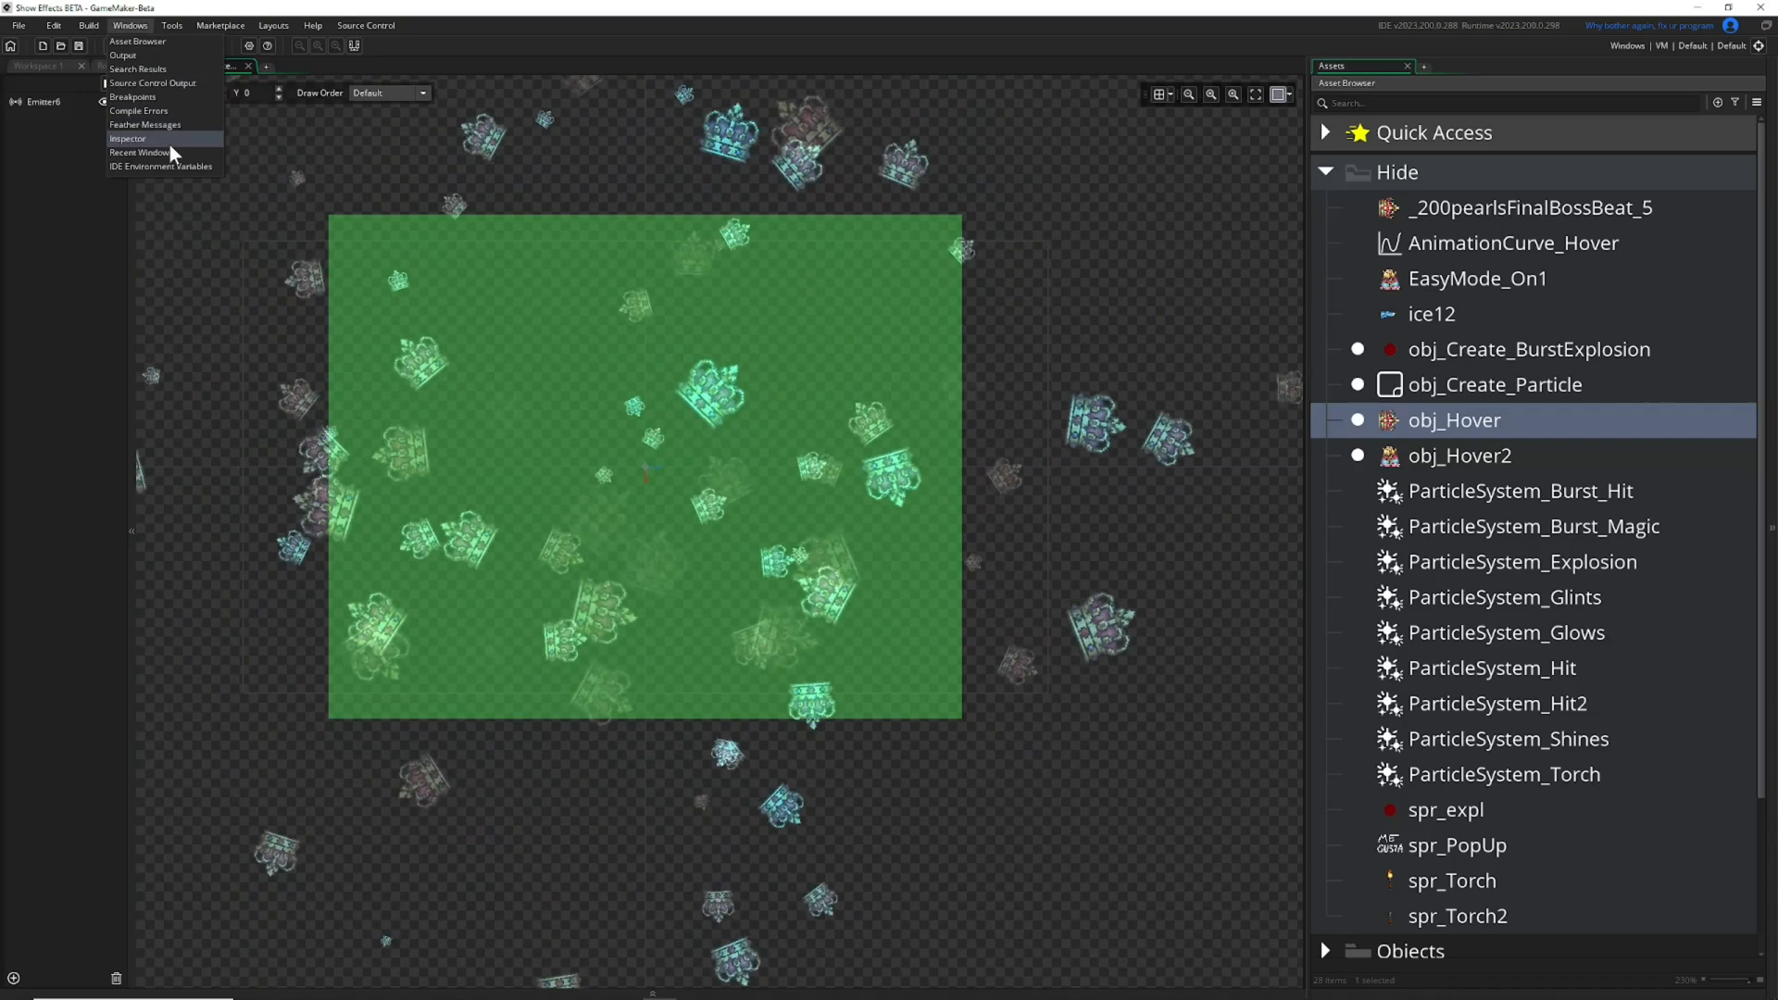
pyautogui.click(170, 140)
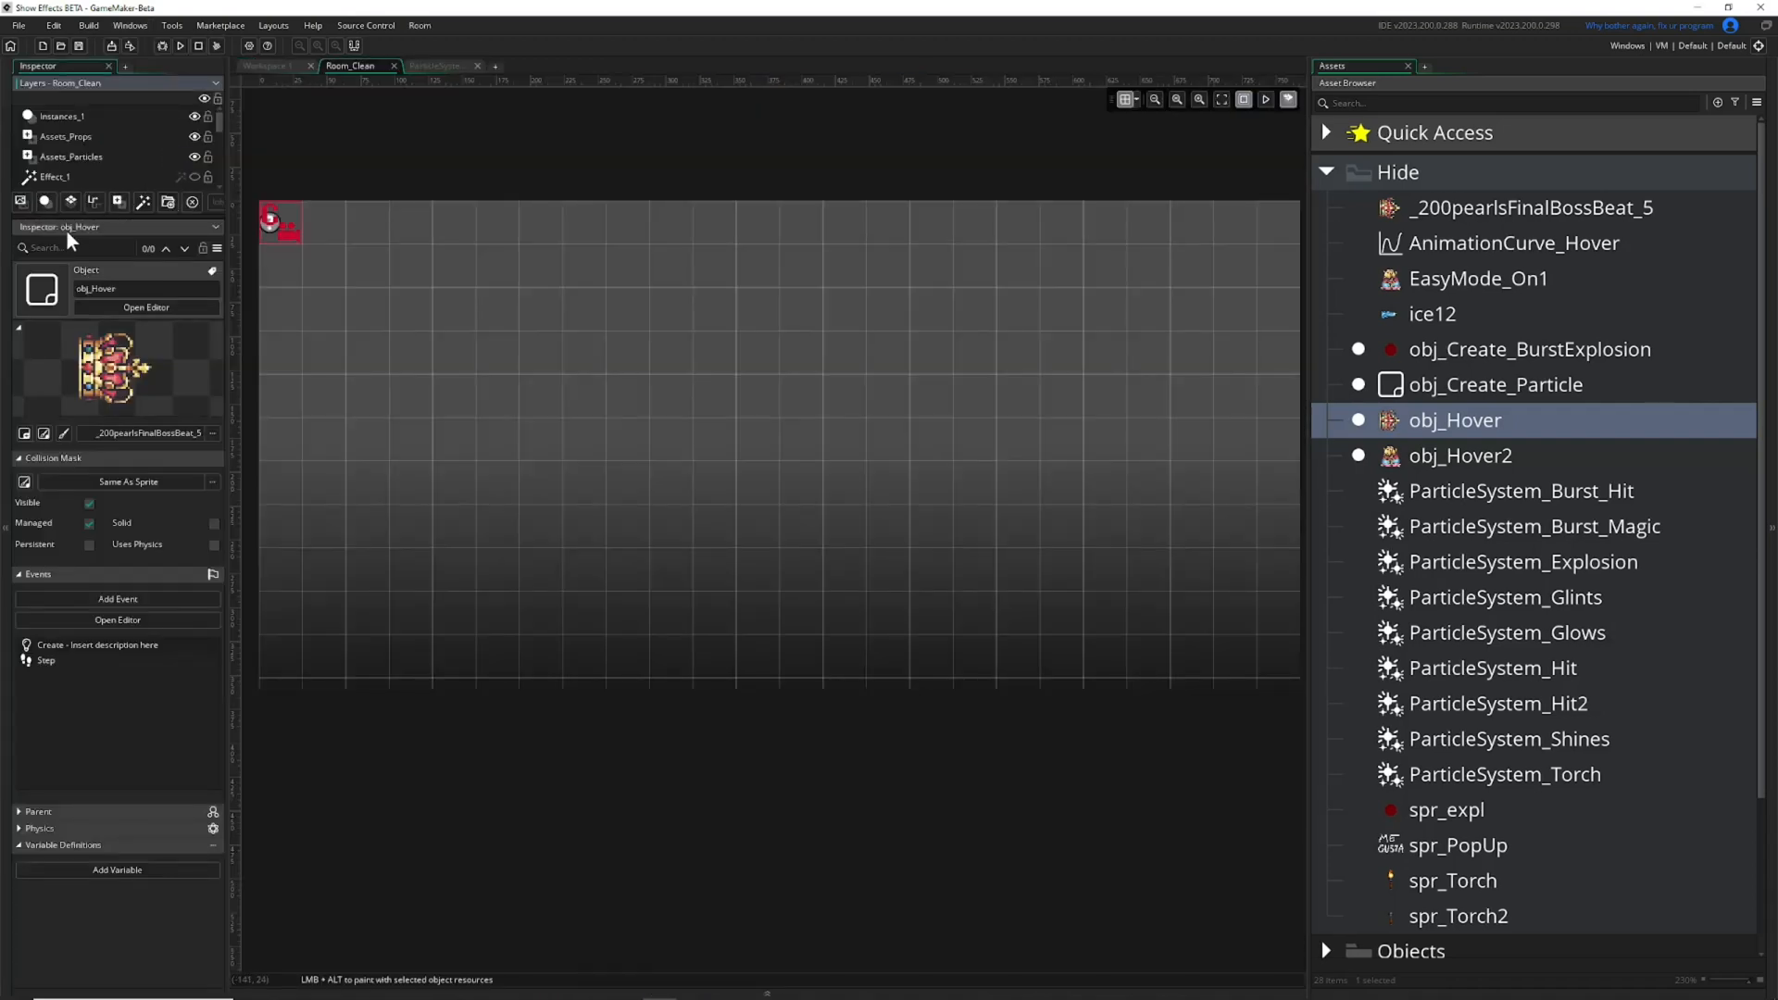
pyautogui.click(436, 66)
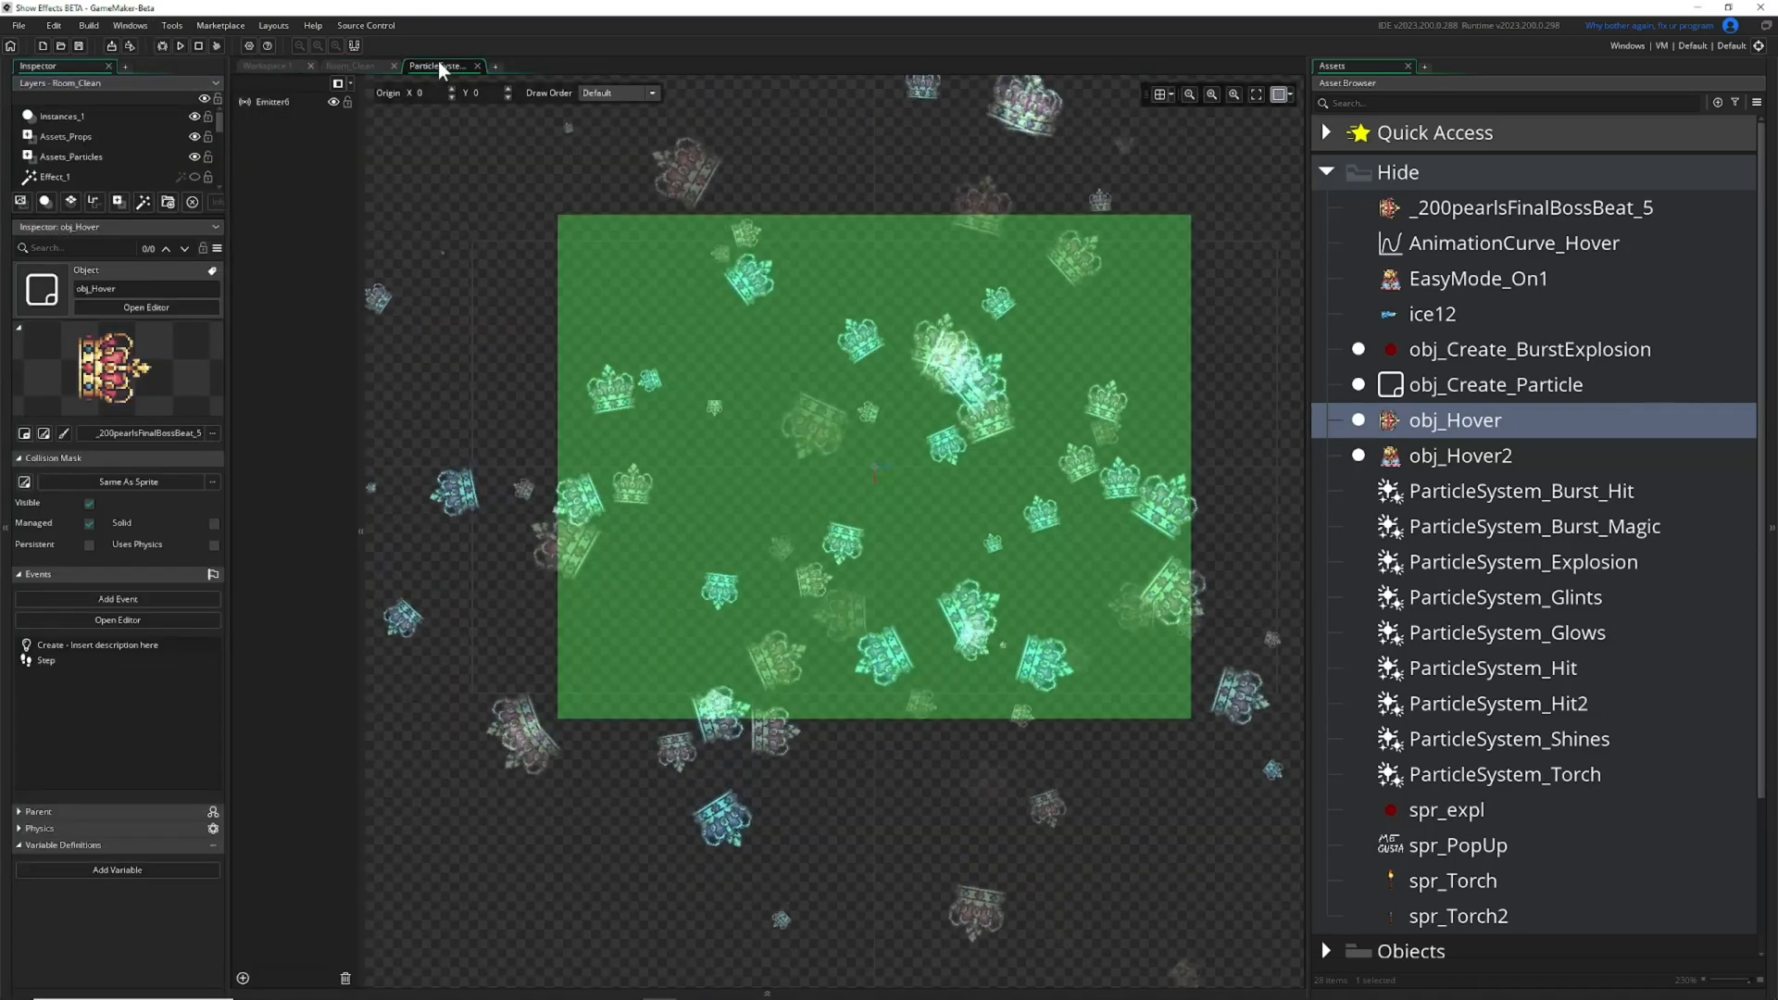
# Detach the Inspector as a floating window beside the emitter list and show Emitter6's settings in it.
pyautogui.moveTo(47, 227); pyautogui.dragTo(417, 225)
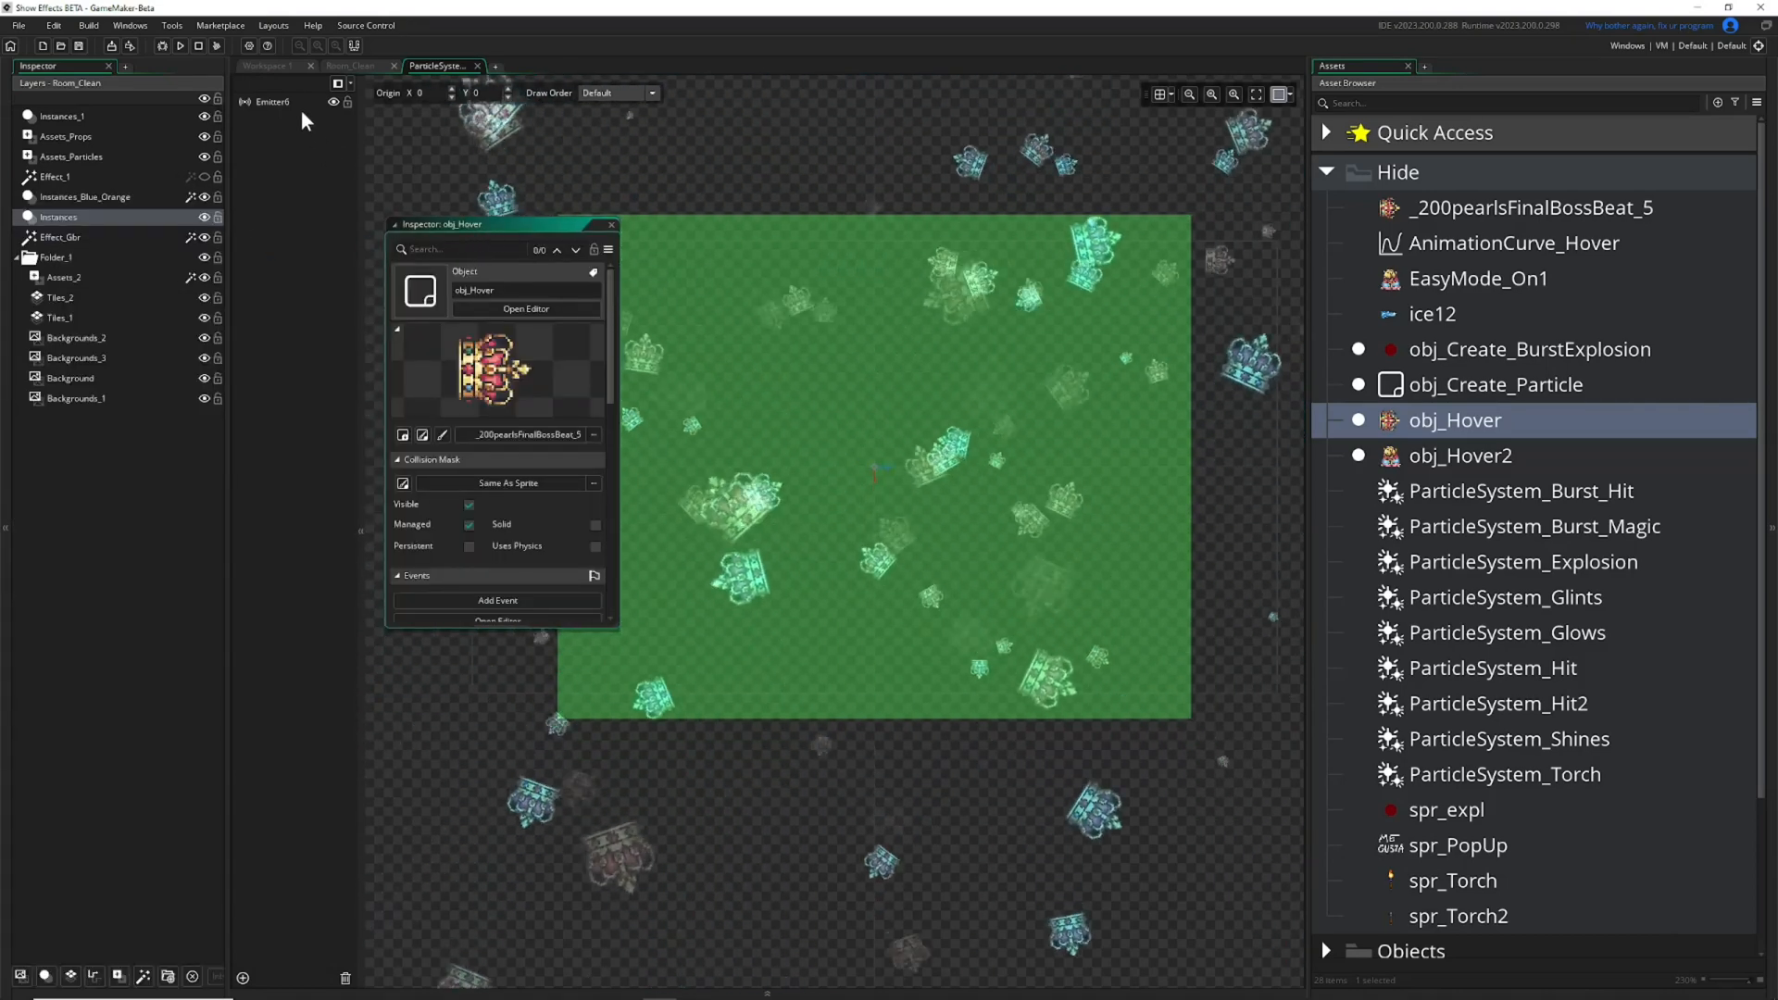
pyautogui.click(275, 101)
pyautogui.moveTo(523, 223); pyautogui.dragTo(489, 141)
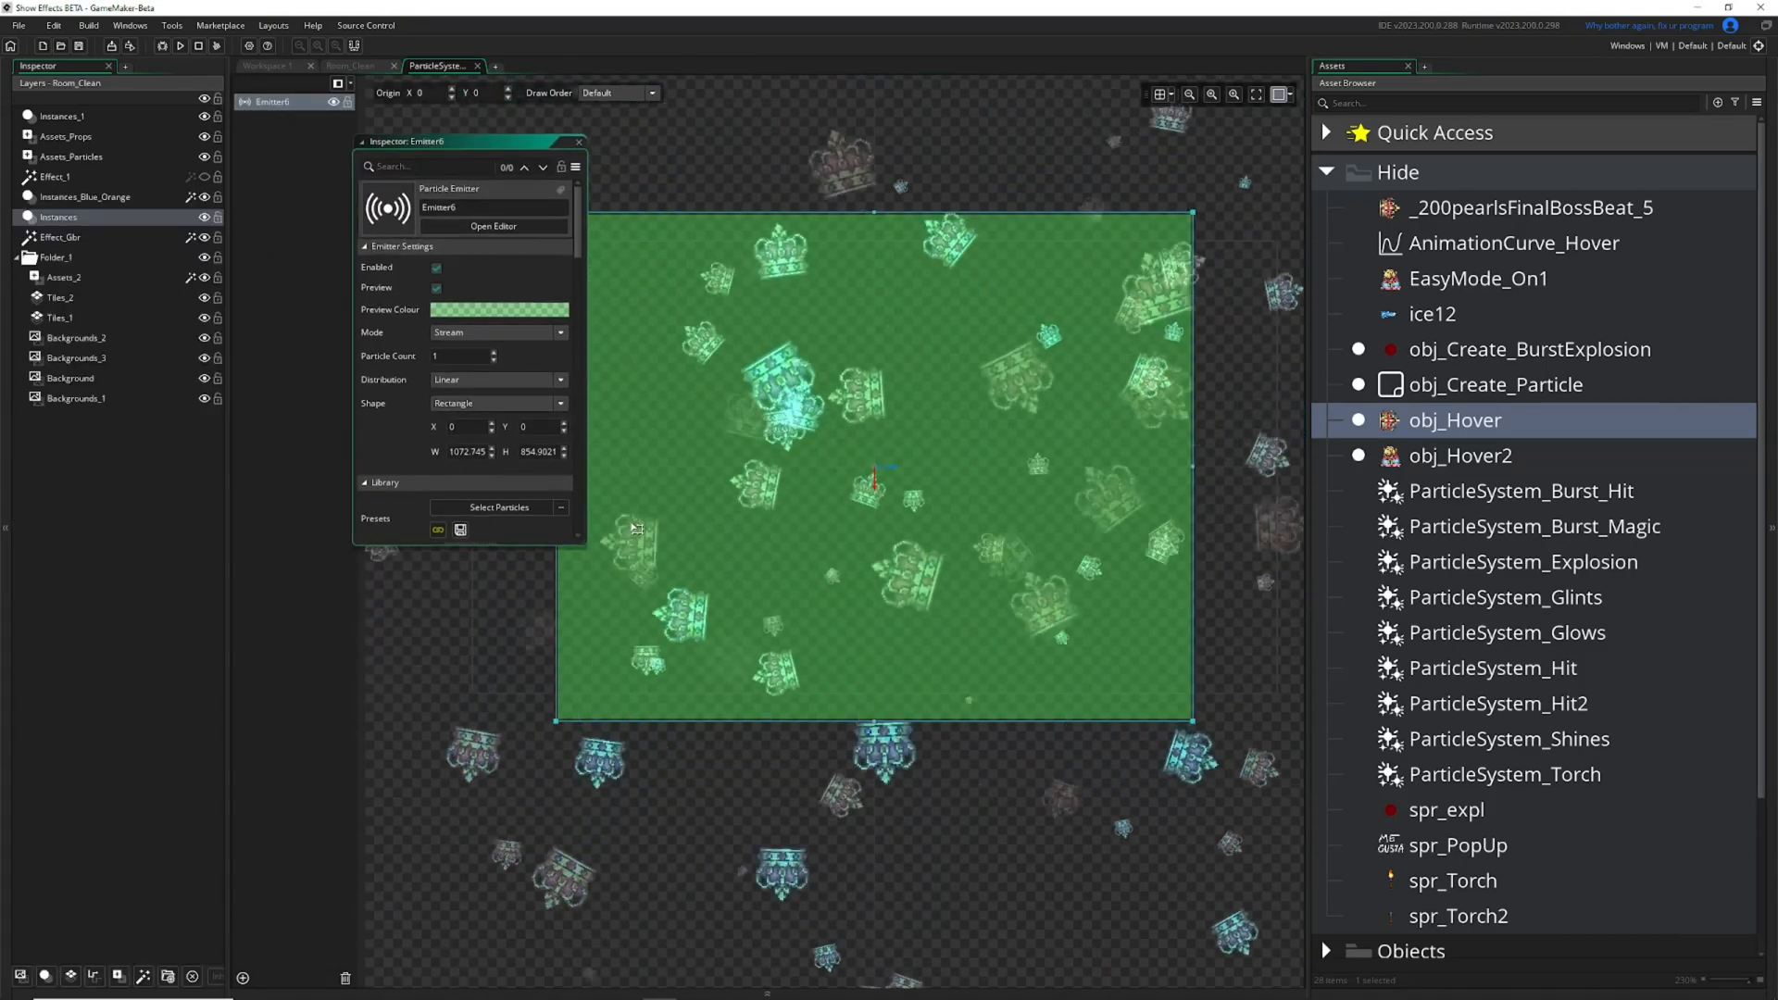
# Enlarge the floating Inspector and collapse its Library, Textures, Colour, Life, Scale, Size, Speed, Gravity and Direction sections.
pyautogui.moveTo(584, 545); pyautogui.dragTo(1017, 898)
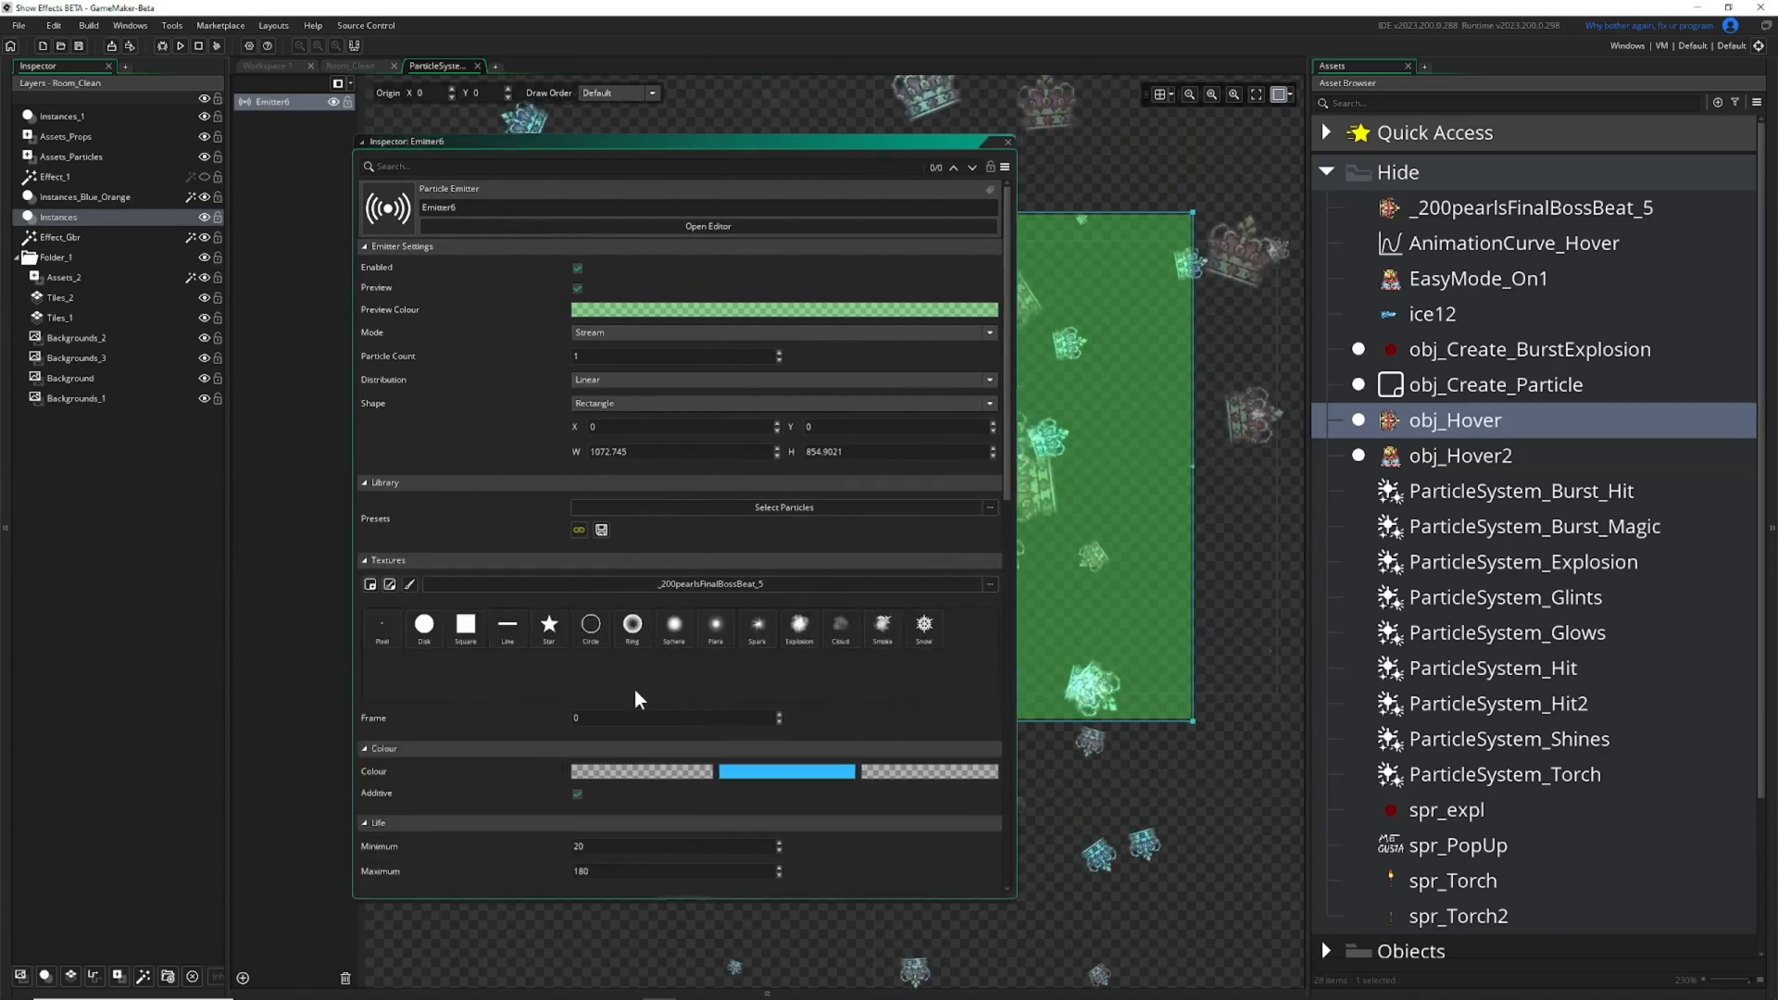
pyautogui.click(365, 483)
pyautogui.click(367, 500)
pyautogui.click(364, 516)
pyautogui.click(364, 532)
pyautogui.click(364, 547)
pyautogui.click(364, 563)
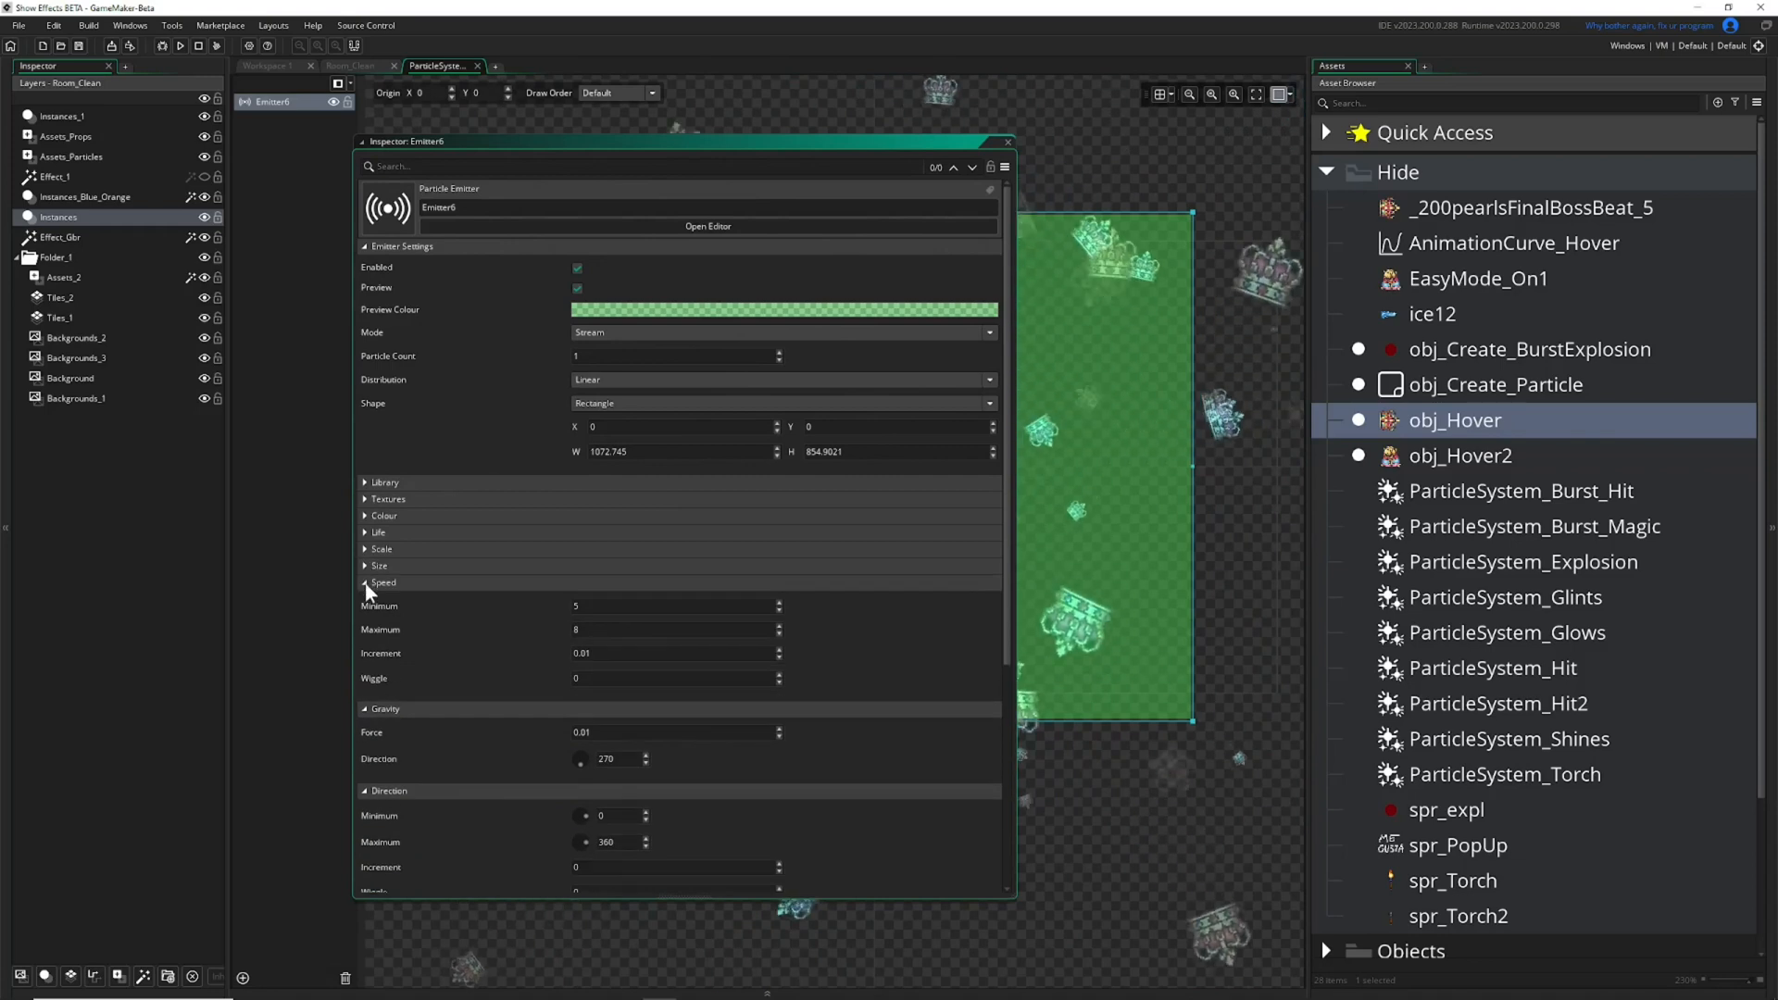
pyautogui.click(363, 582)
pyautogui.click(364, 599)
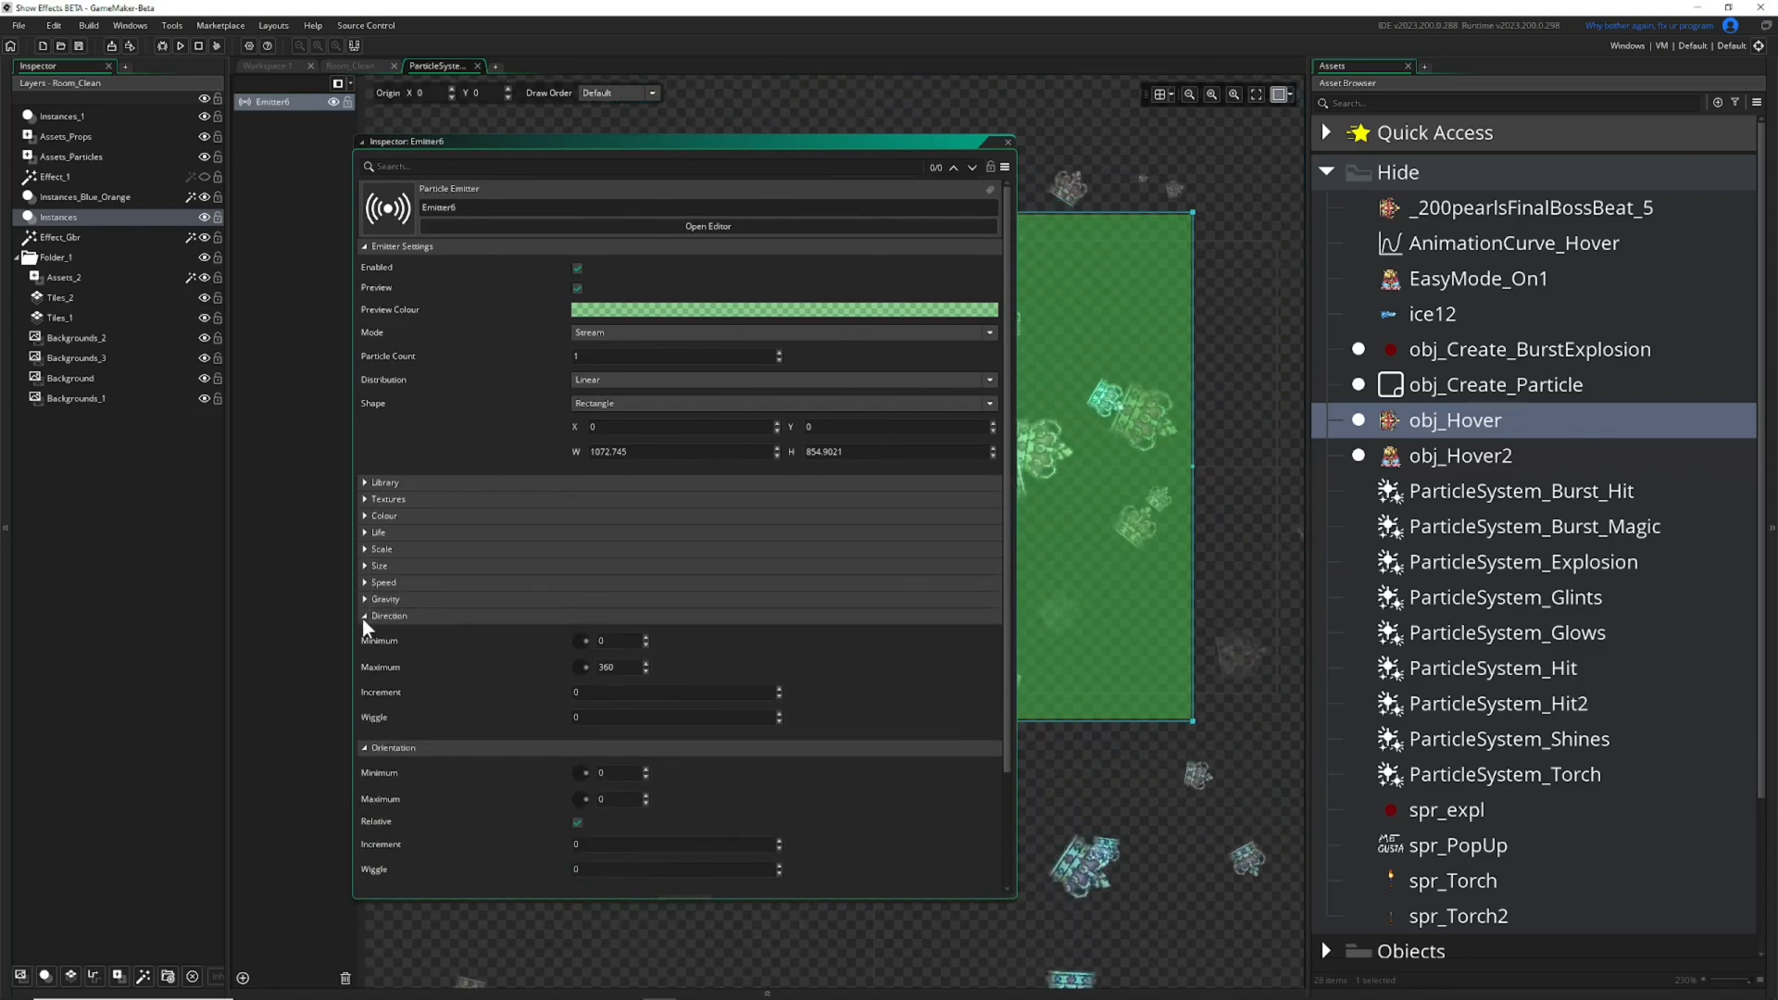
pyautogui.click(363, 616)
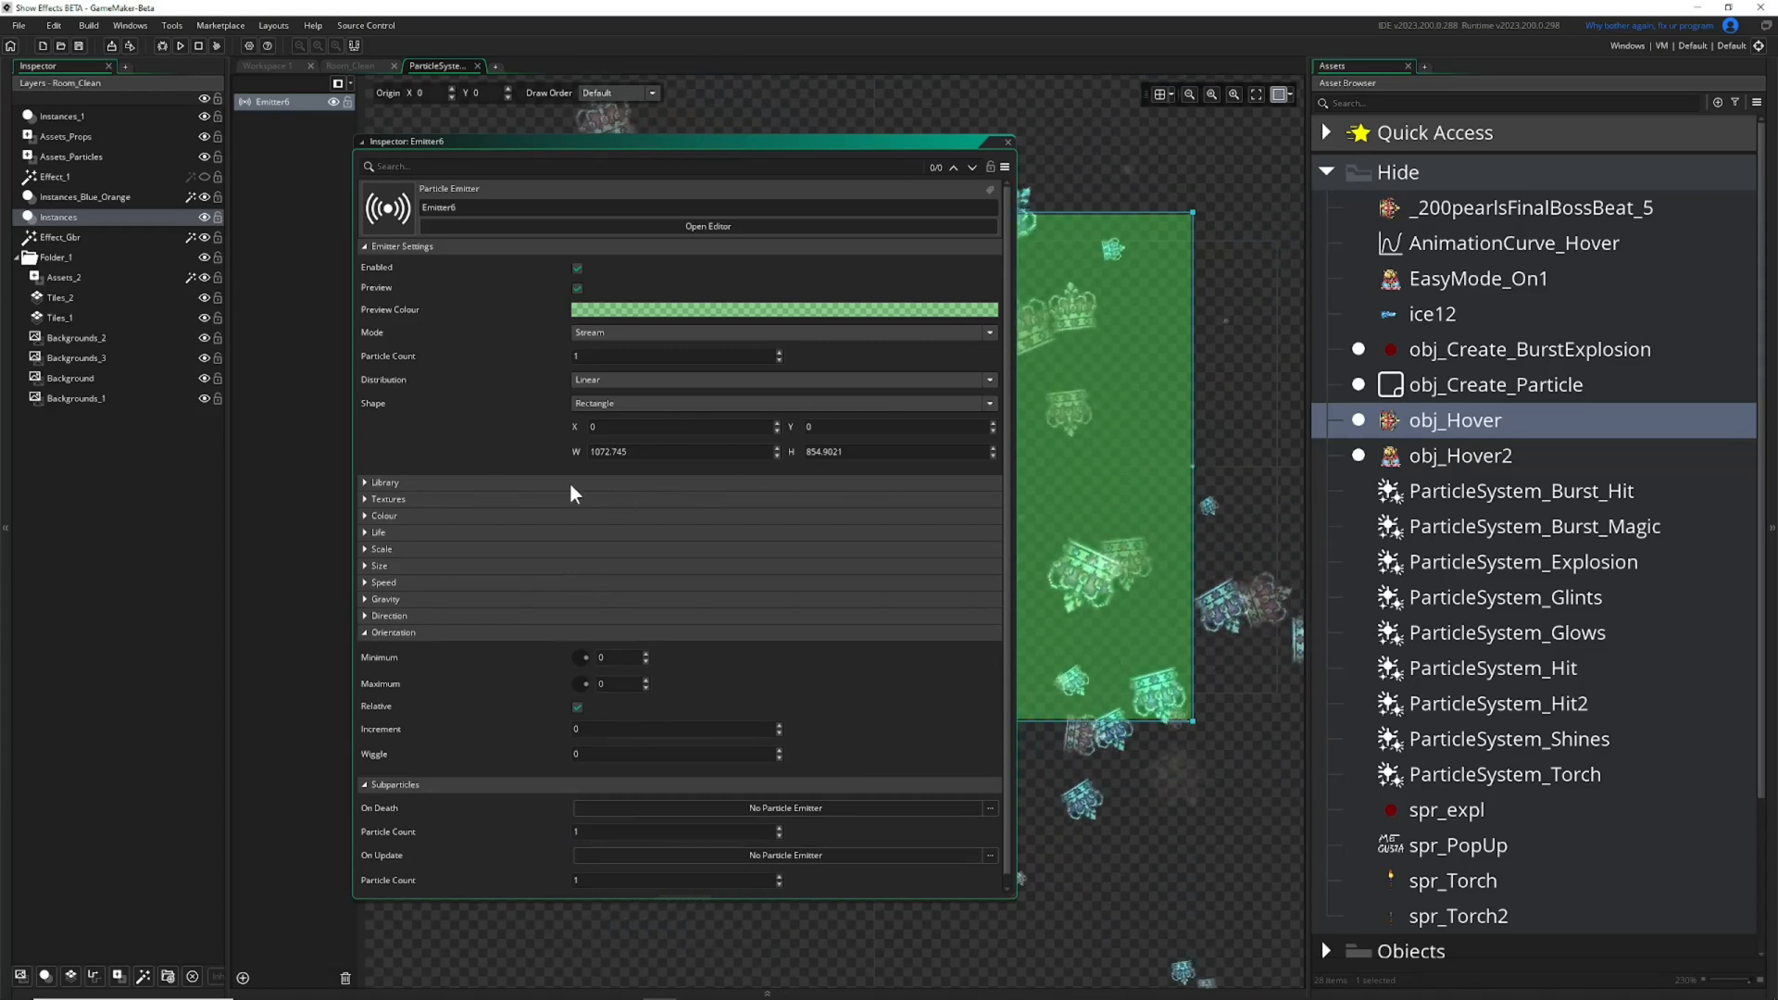
# Replace the emitter's crown texture with the built-in Line shape and move the Inspector aside to uncover the particles.
pyautogui.click(364, 516)
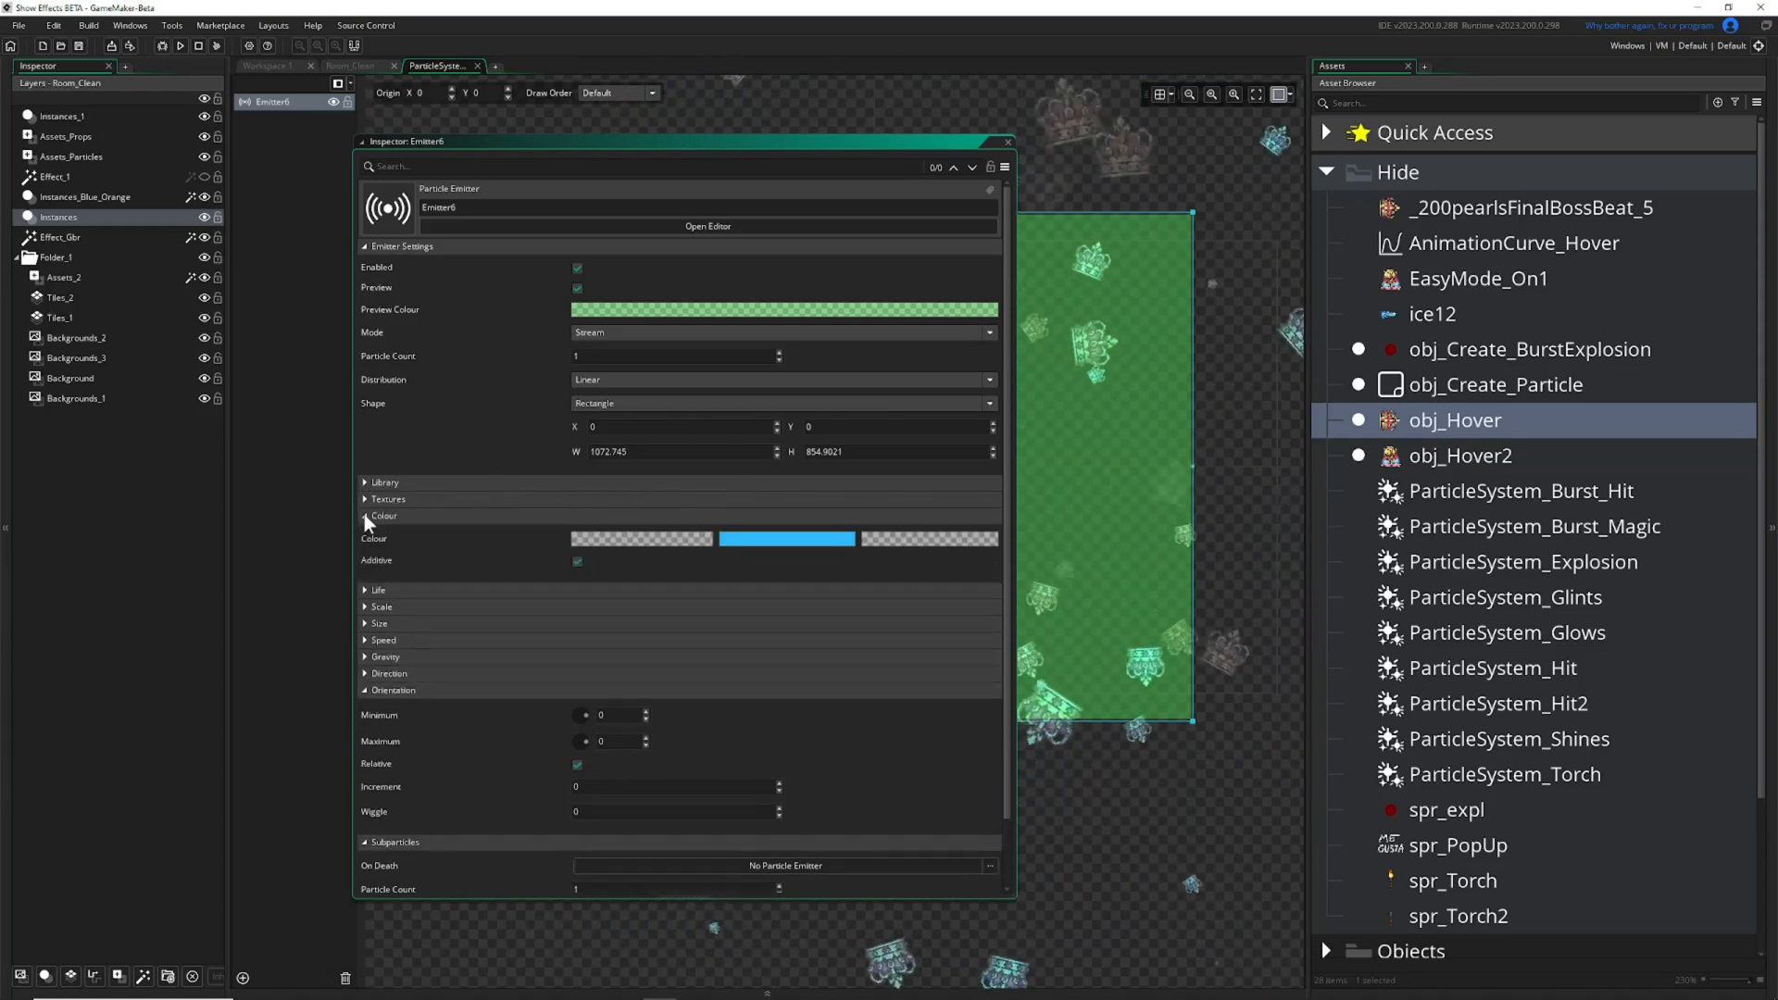
pyautogui.click(364, 516)
pyautogui.click(364, 499)
pyautogui.click(507, 565)
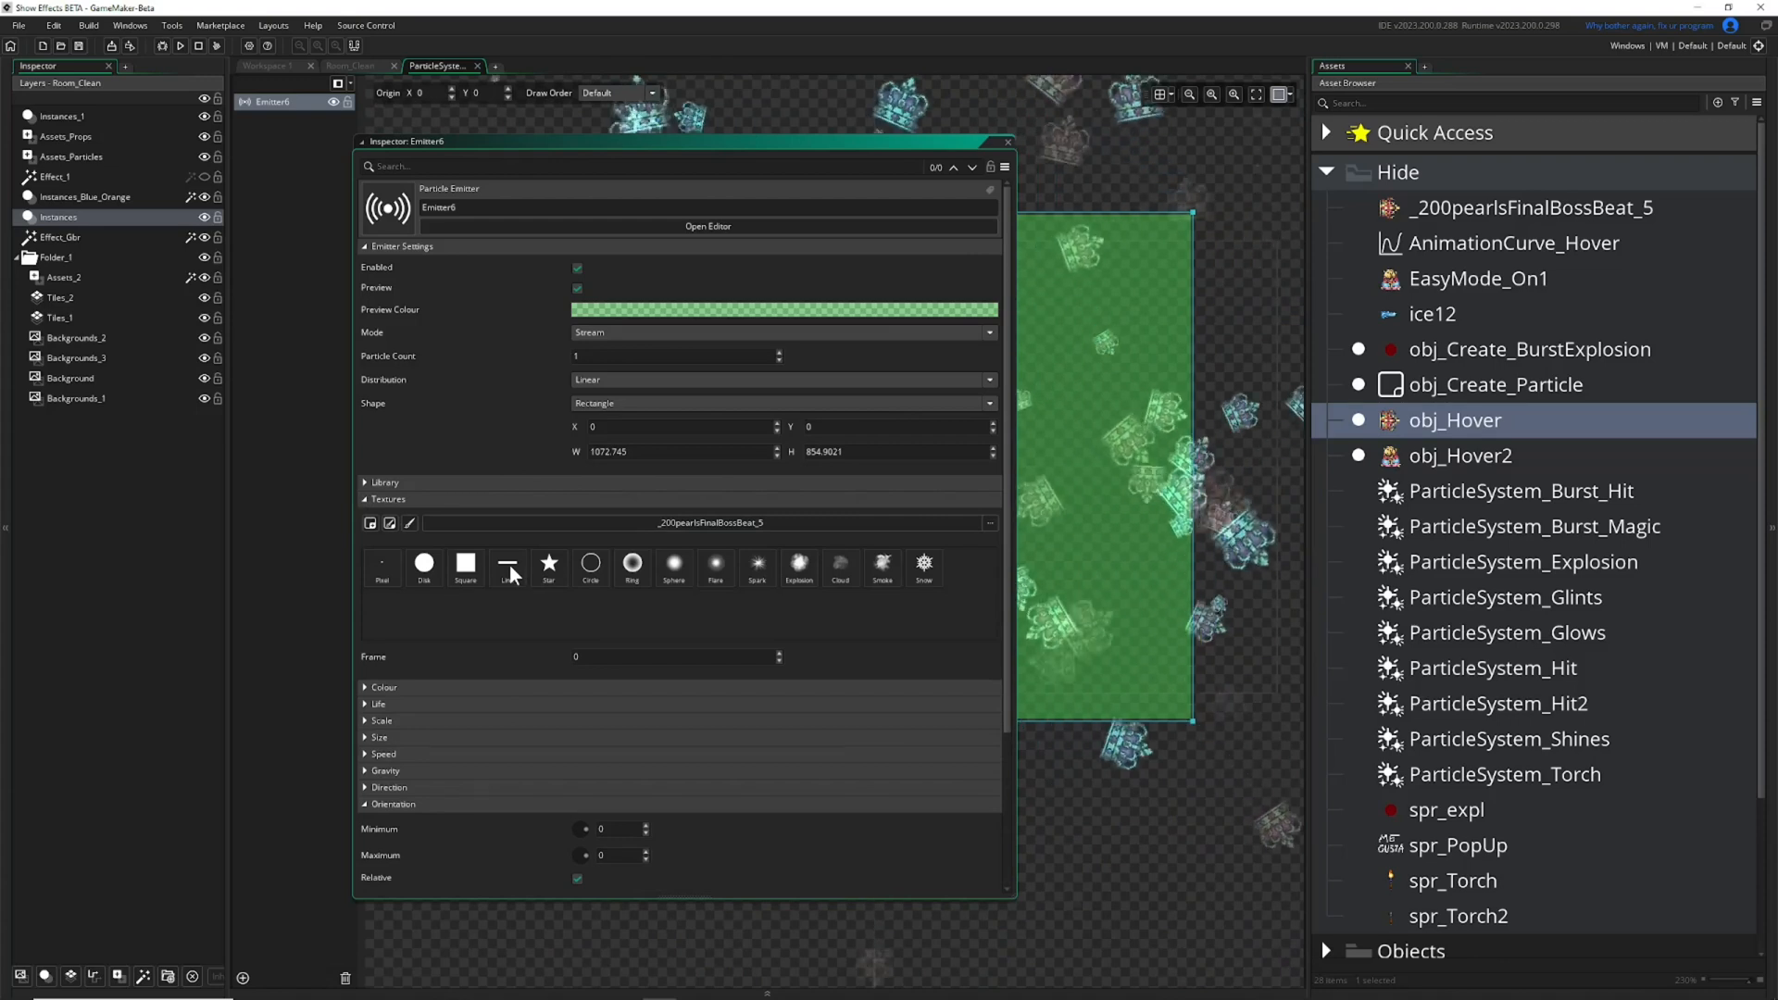
pyautogui.moveTo(915, 145); pyautogui.dragTo(599, 176)
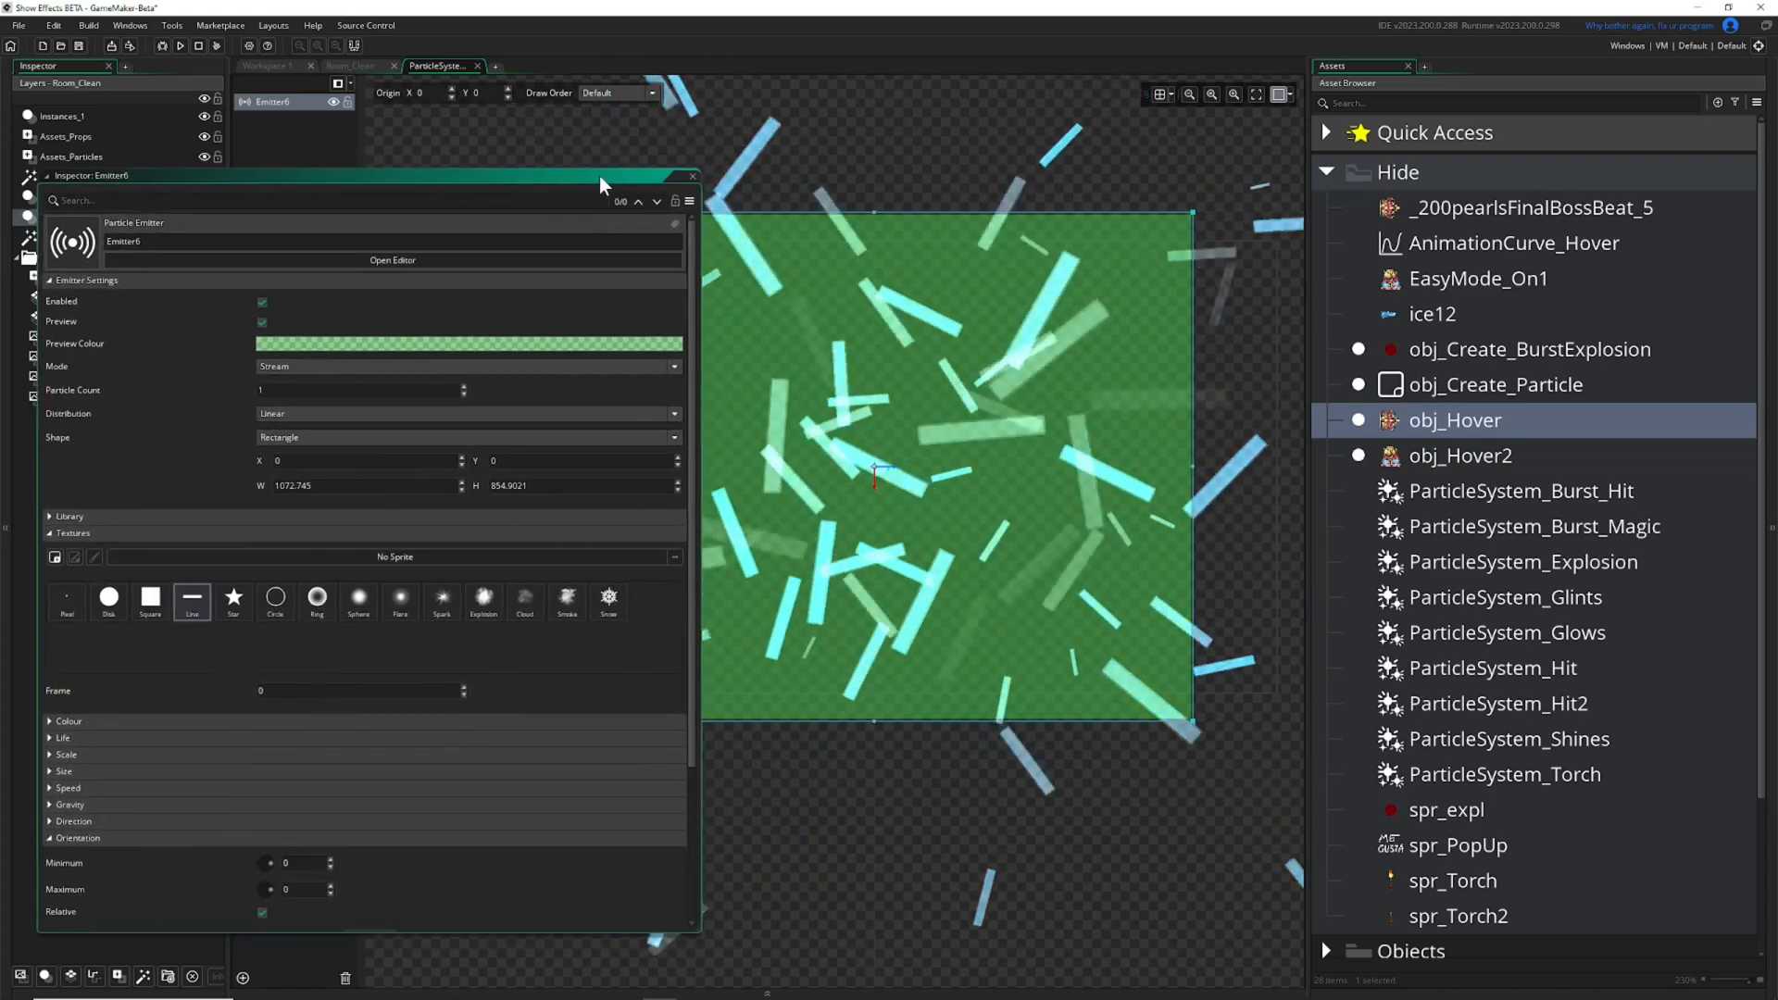
# Set the emitter region's width and height to 0 and narrow the floating Inspector.
pyautogui.scroll(-4, 843, 510)
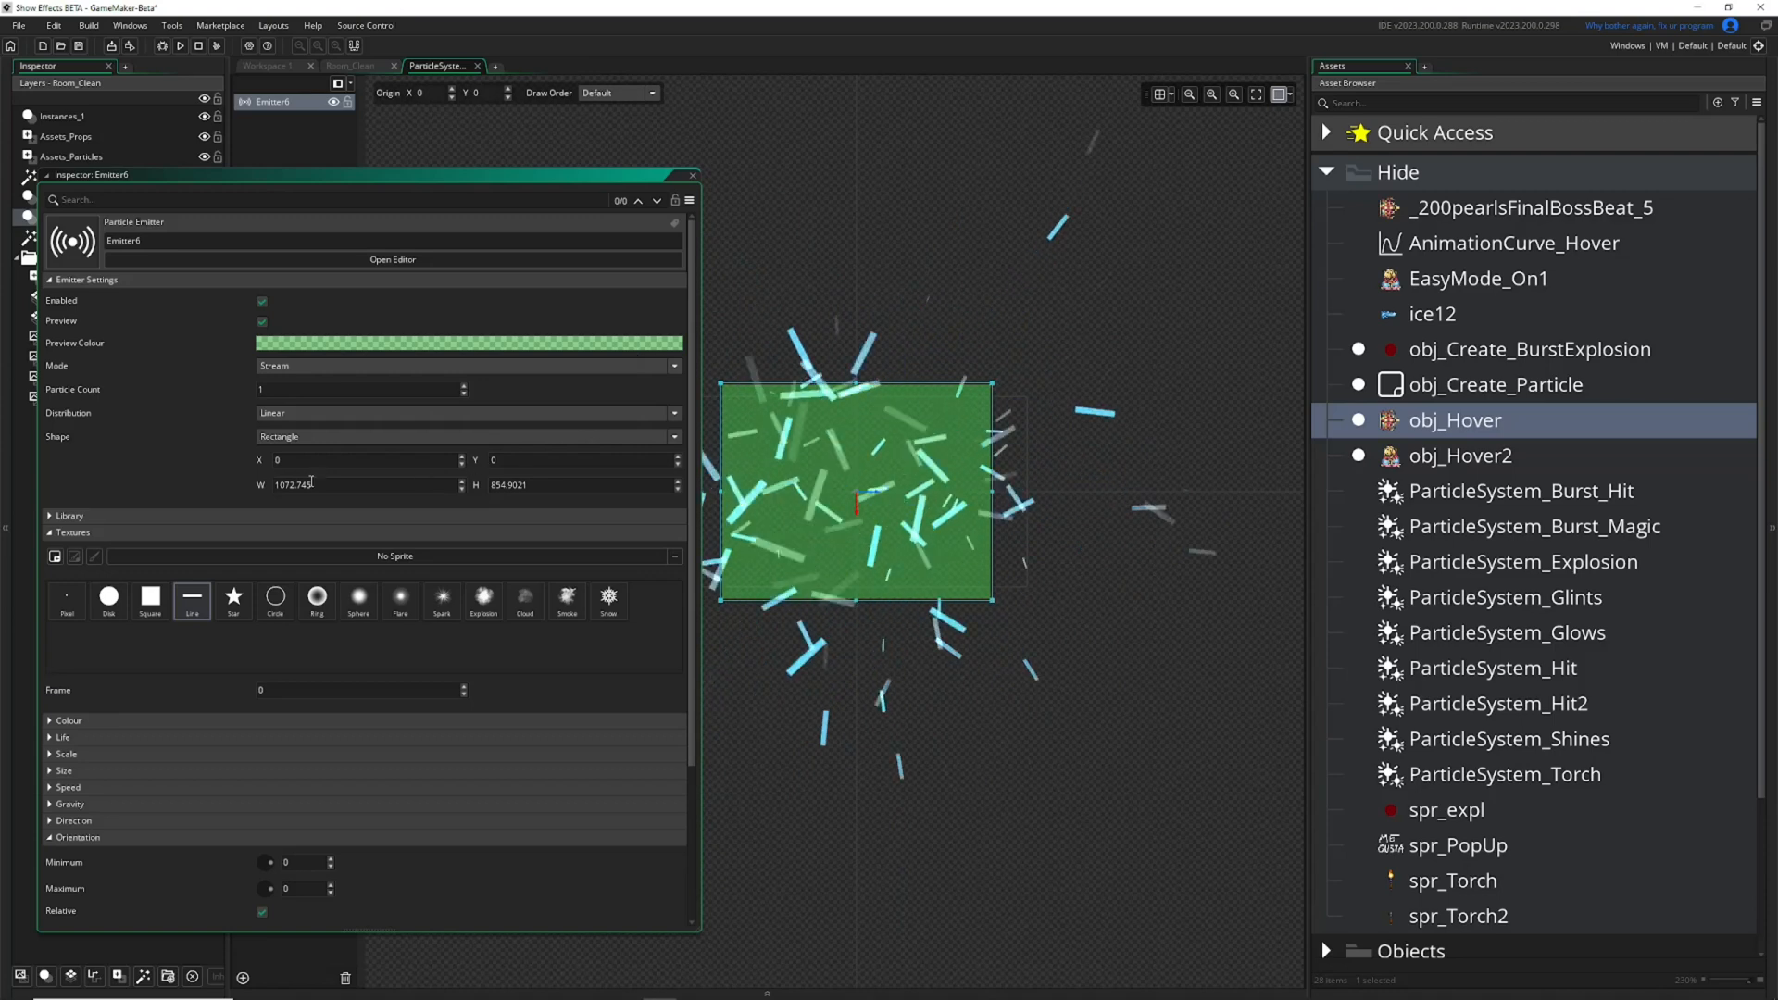
pyautogui.write('0')
pyautogui.press('Return')
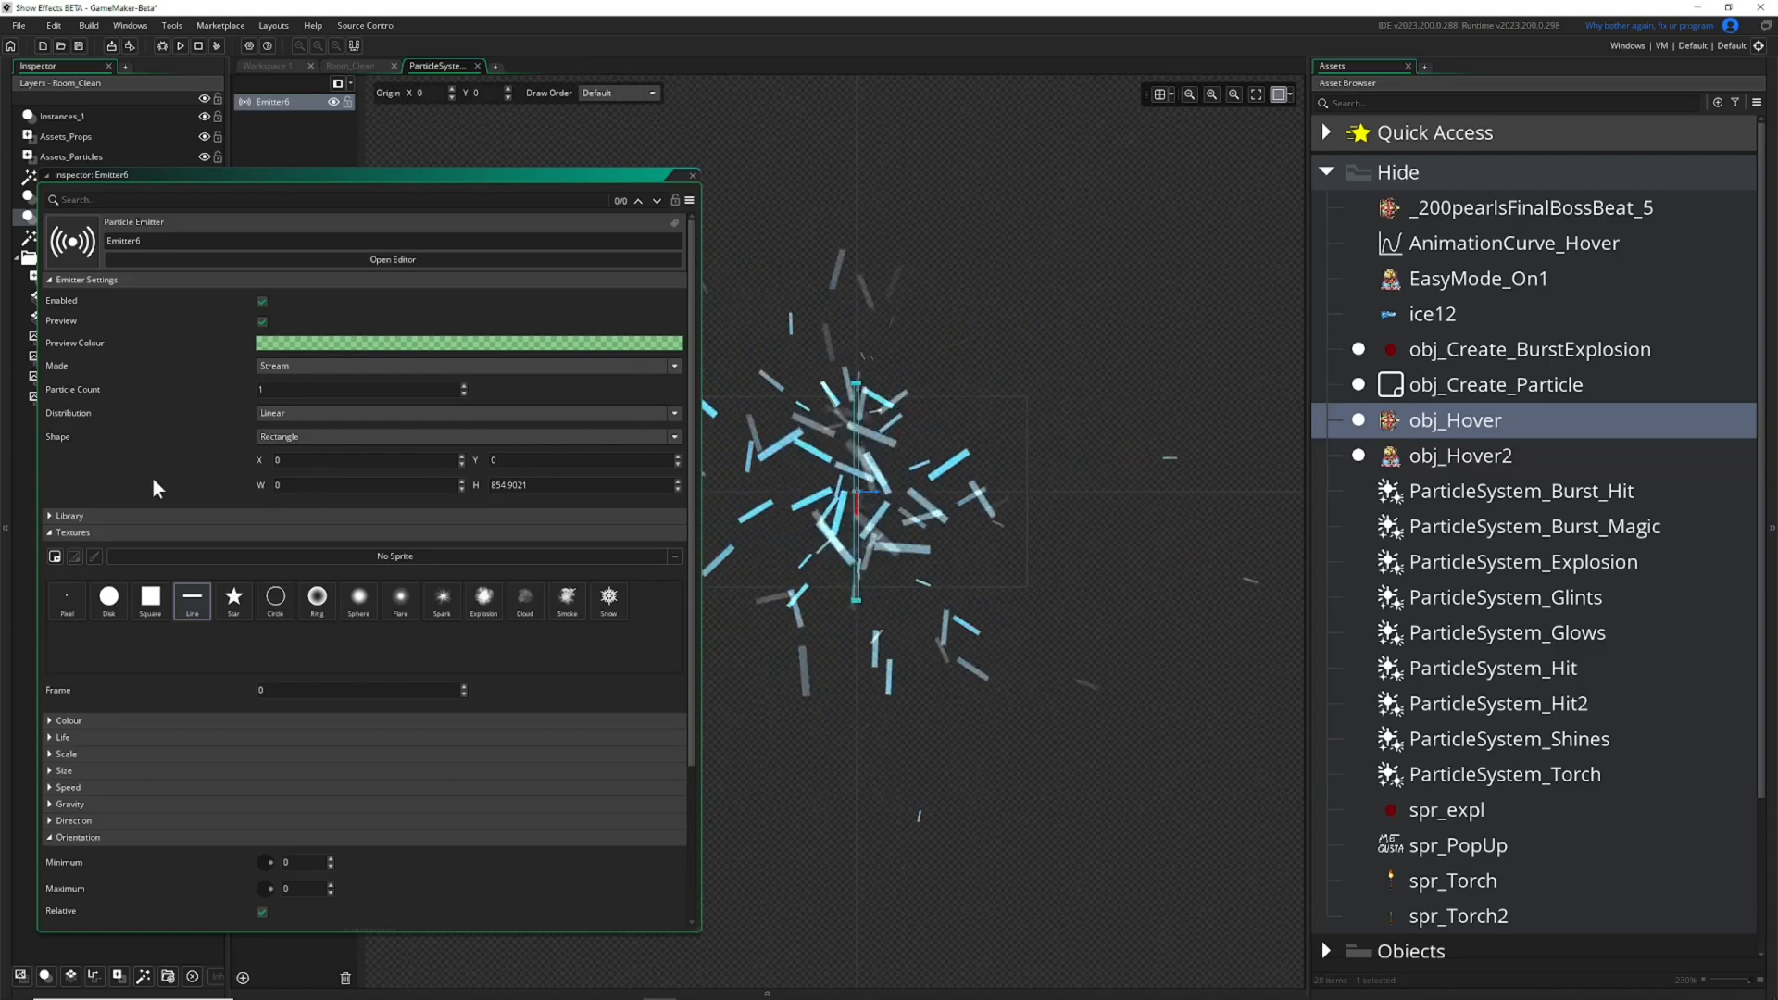
pyautogui.write('0')
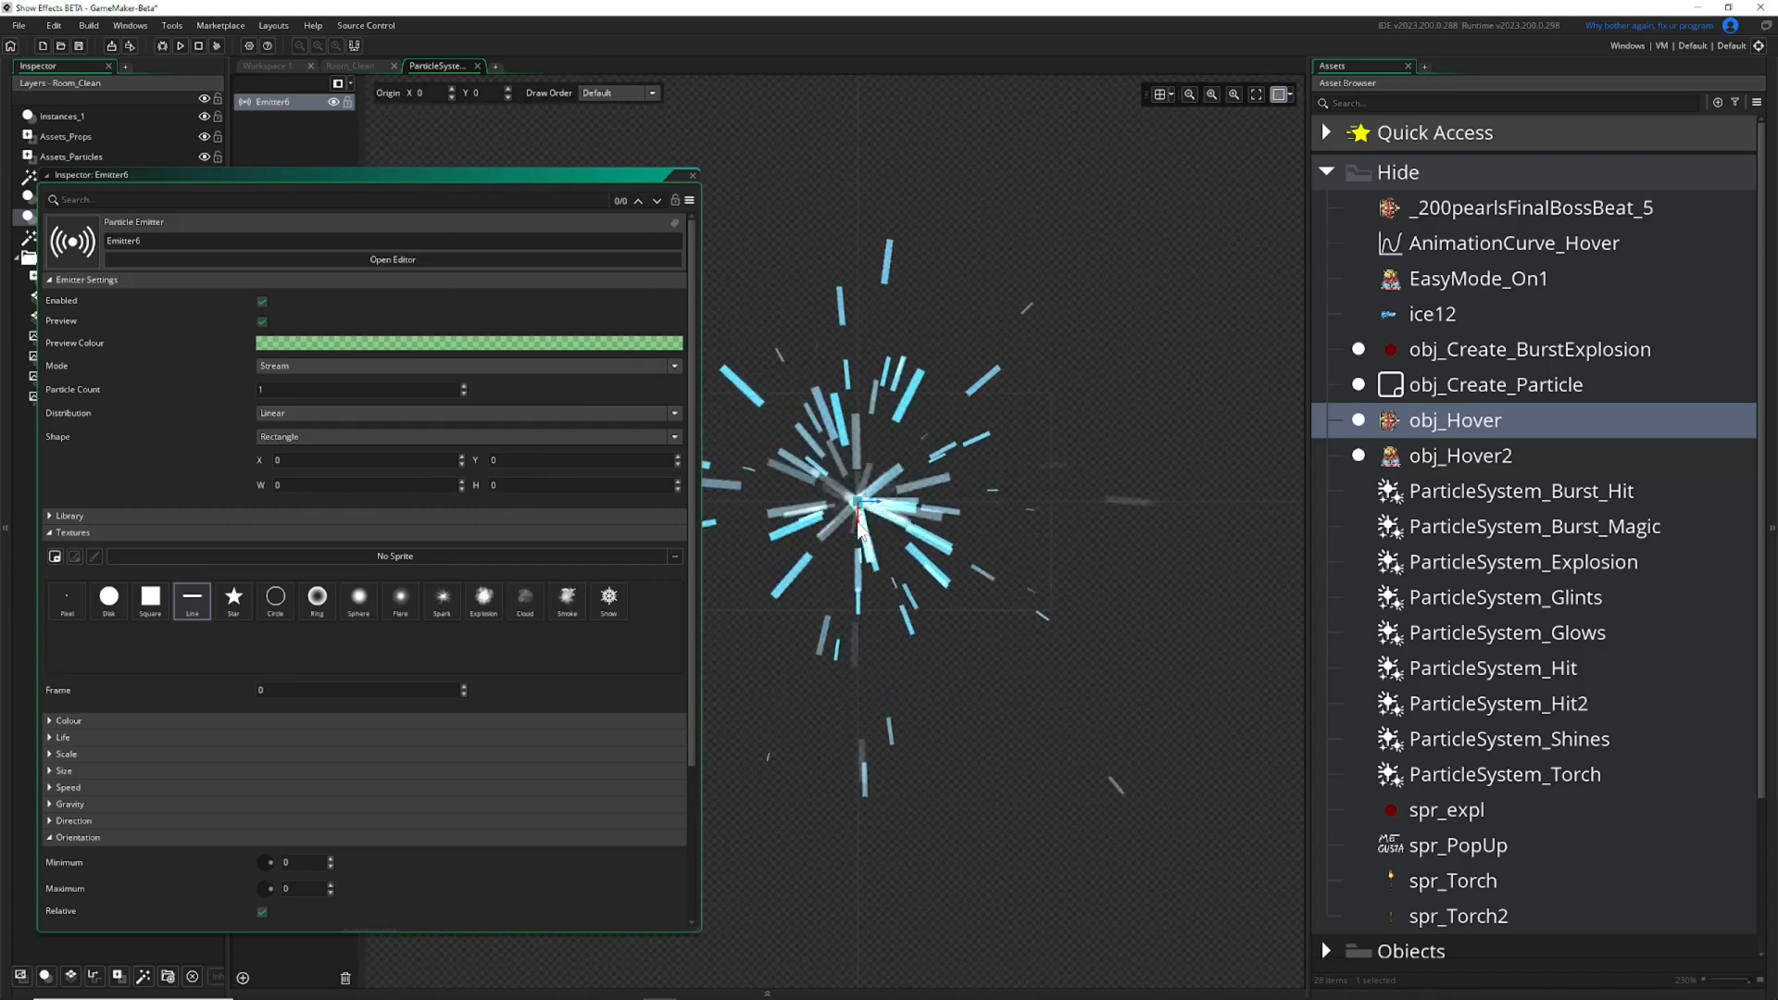
pyautogui.moveTo(699, 482); pyautogui.dragTo(591, 483)
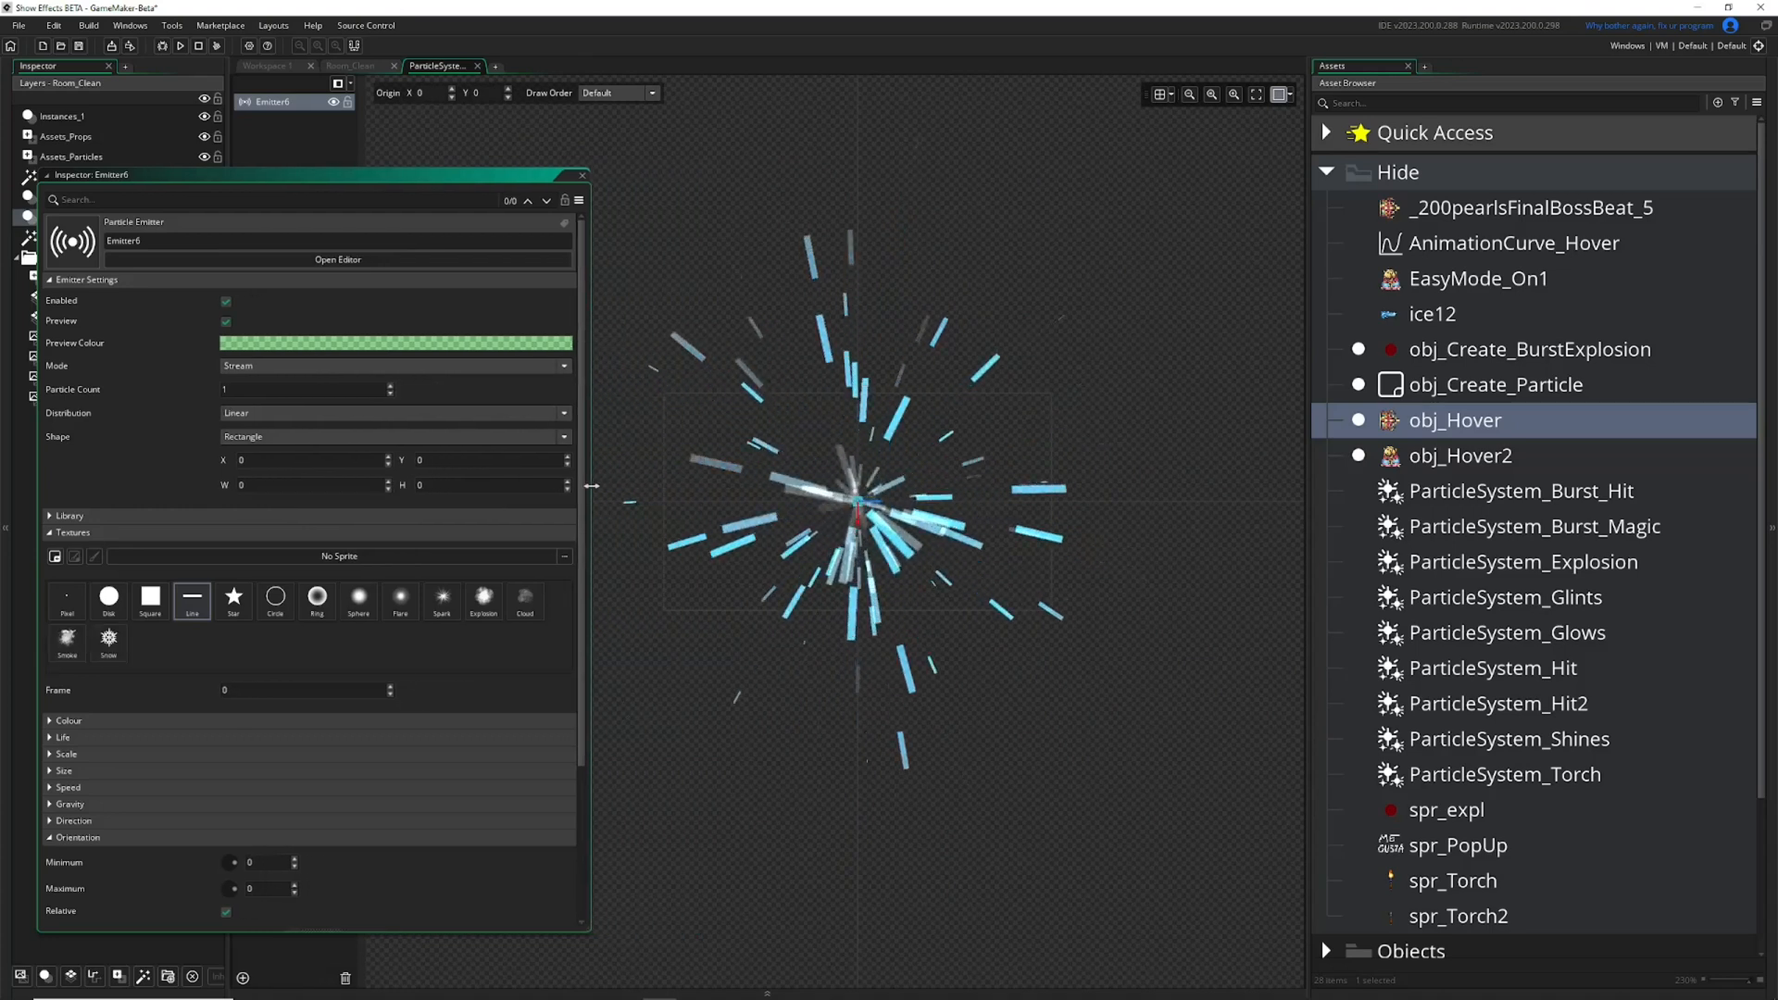
# Switch the emitter's Relative orientation off and back on to compare how the line particles align.
pyautogui.scroll(-2, 218, 708)
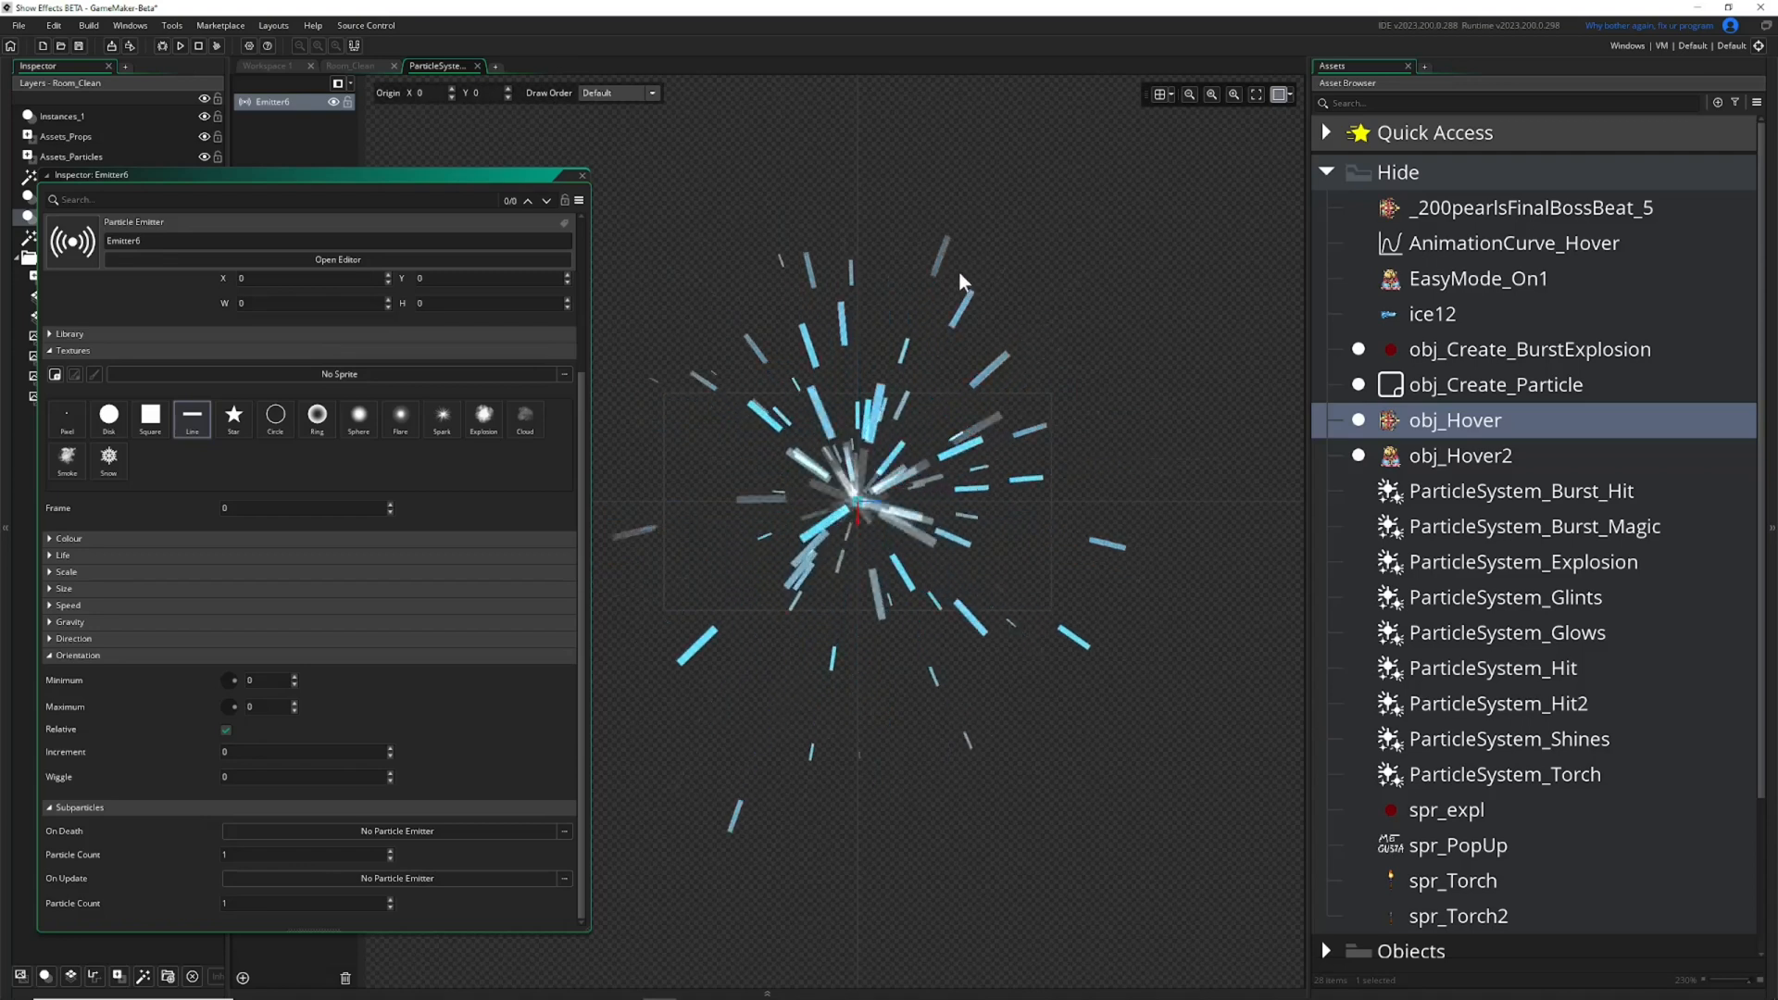
pyautogui.click(226, 730)
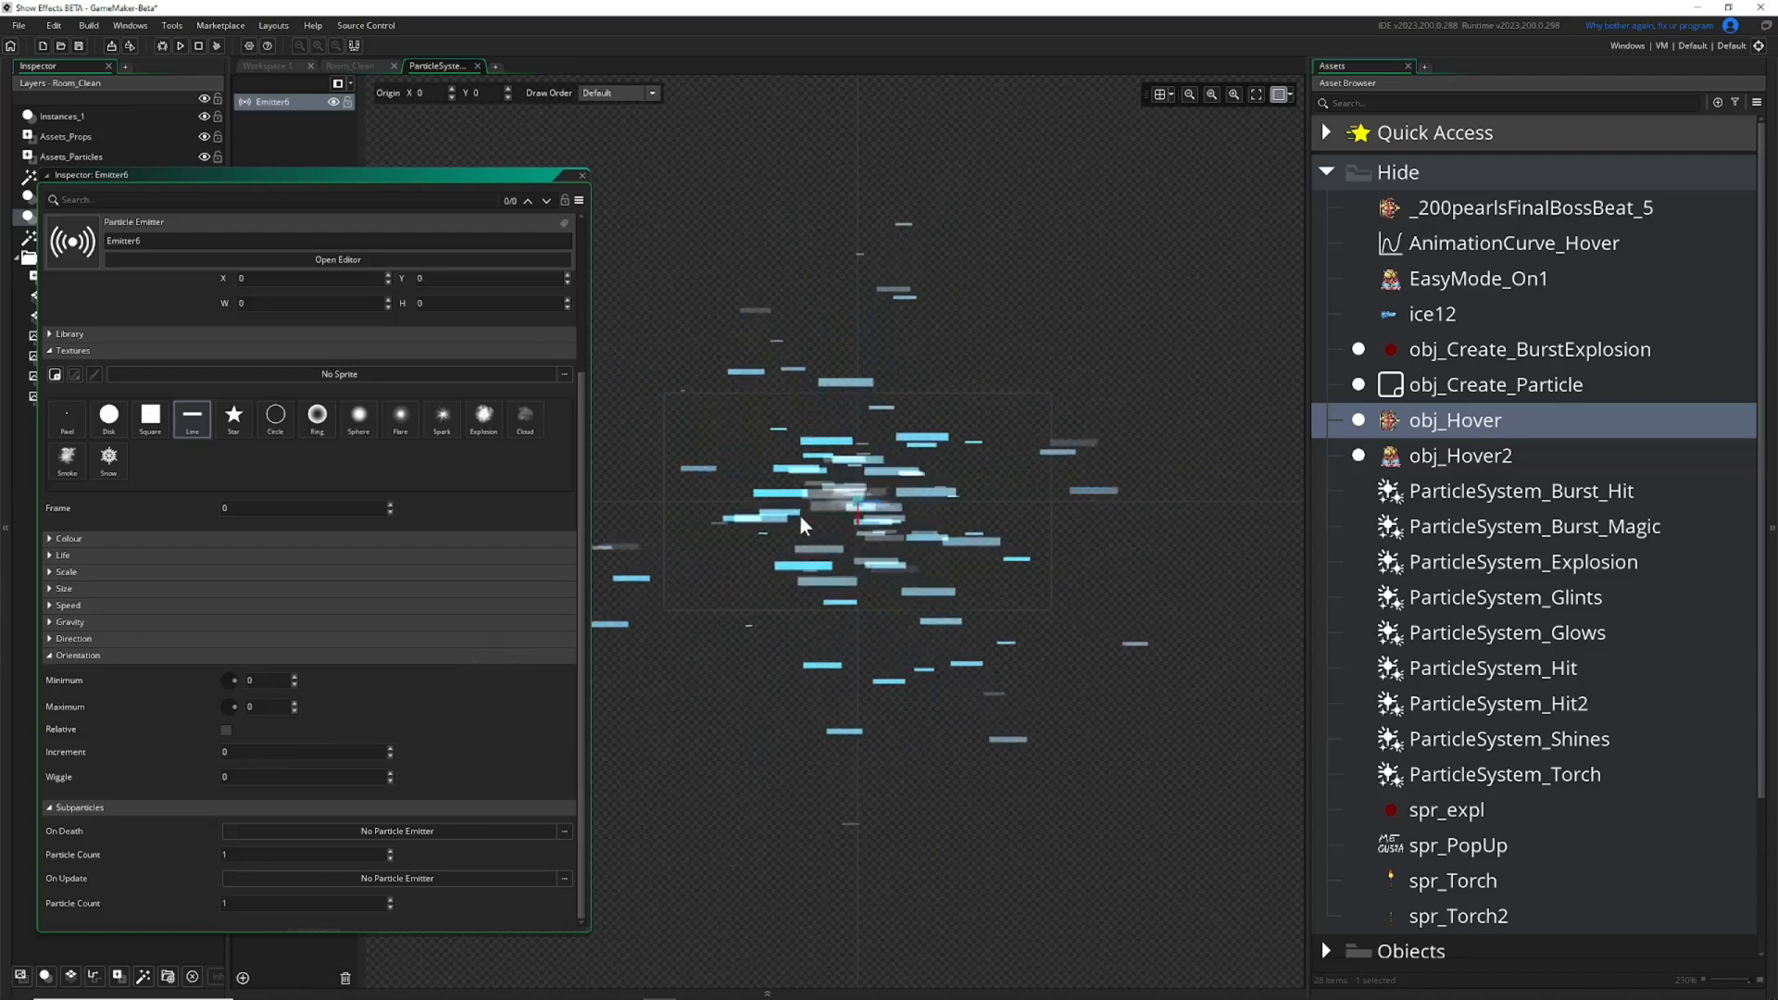
pyautogui.click(227, 730)
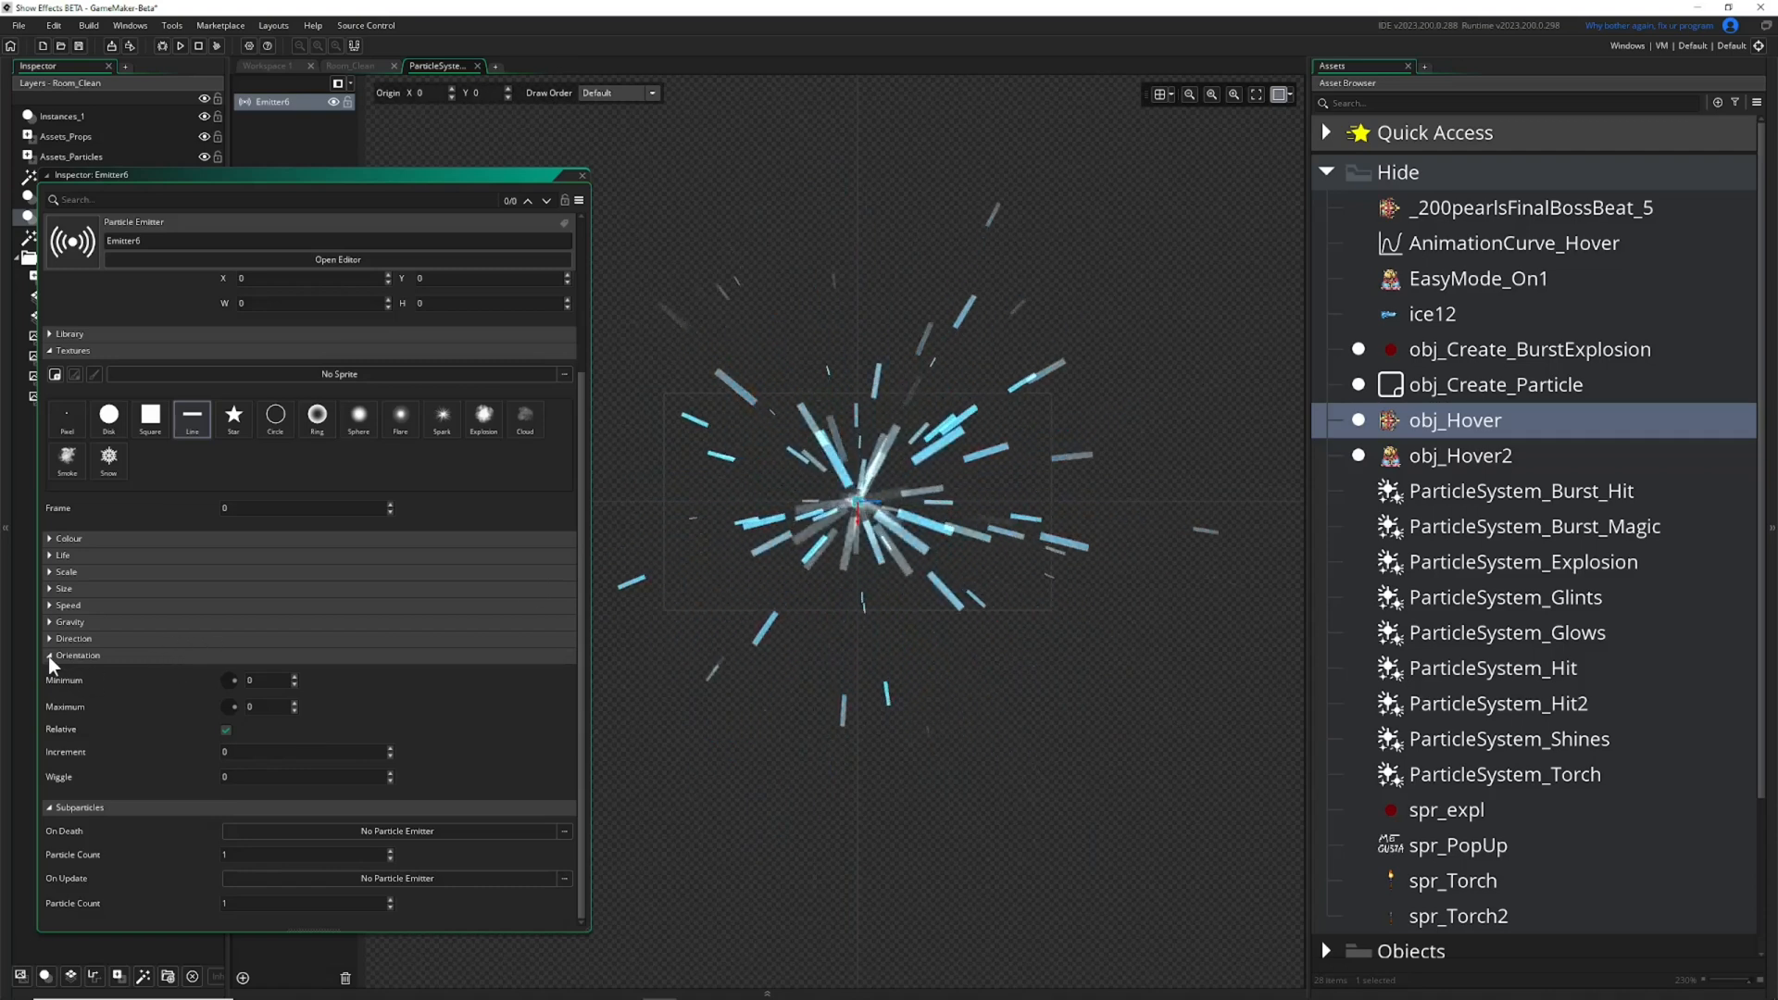
# Try an orientation Wiggle of 2 on the line particles, adjust it further, and collapse the Orientation section.
pyautogui.click(390, 774)
pyautogui.click(390, 774)
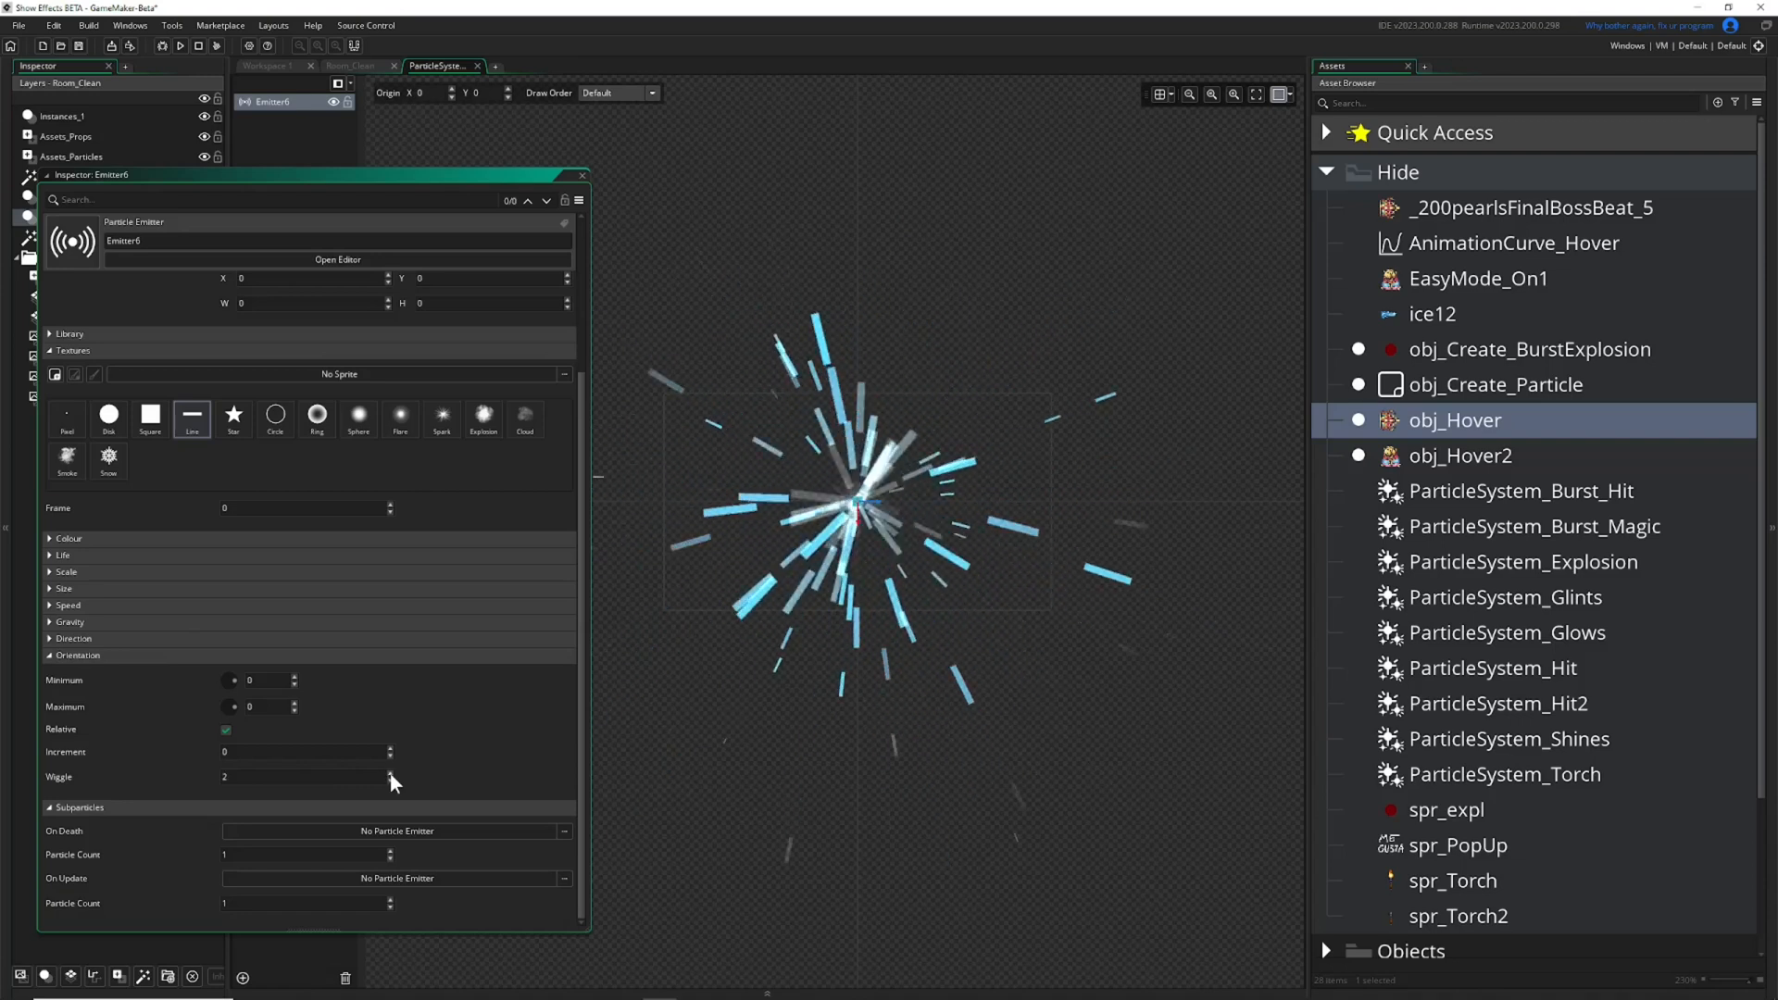
pyautogui.click(391, 776)
pyautogui.click(390, 775)
pyautogui.click(391, 776)
pyautogui.click(391, 775)
pyautogui.click(391, 775)
pyautogui.click(391, 776)
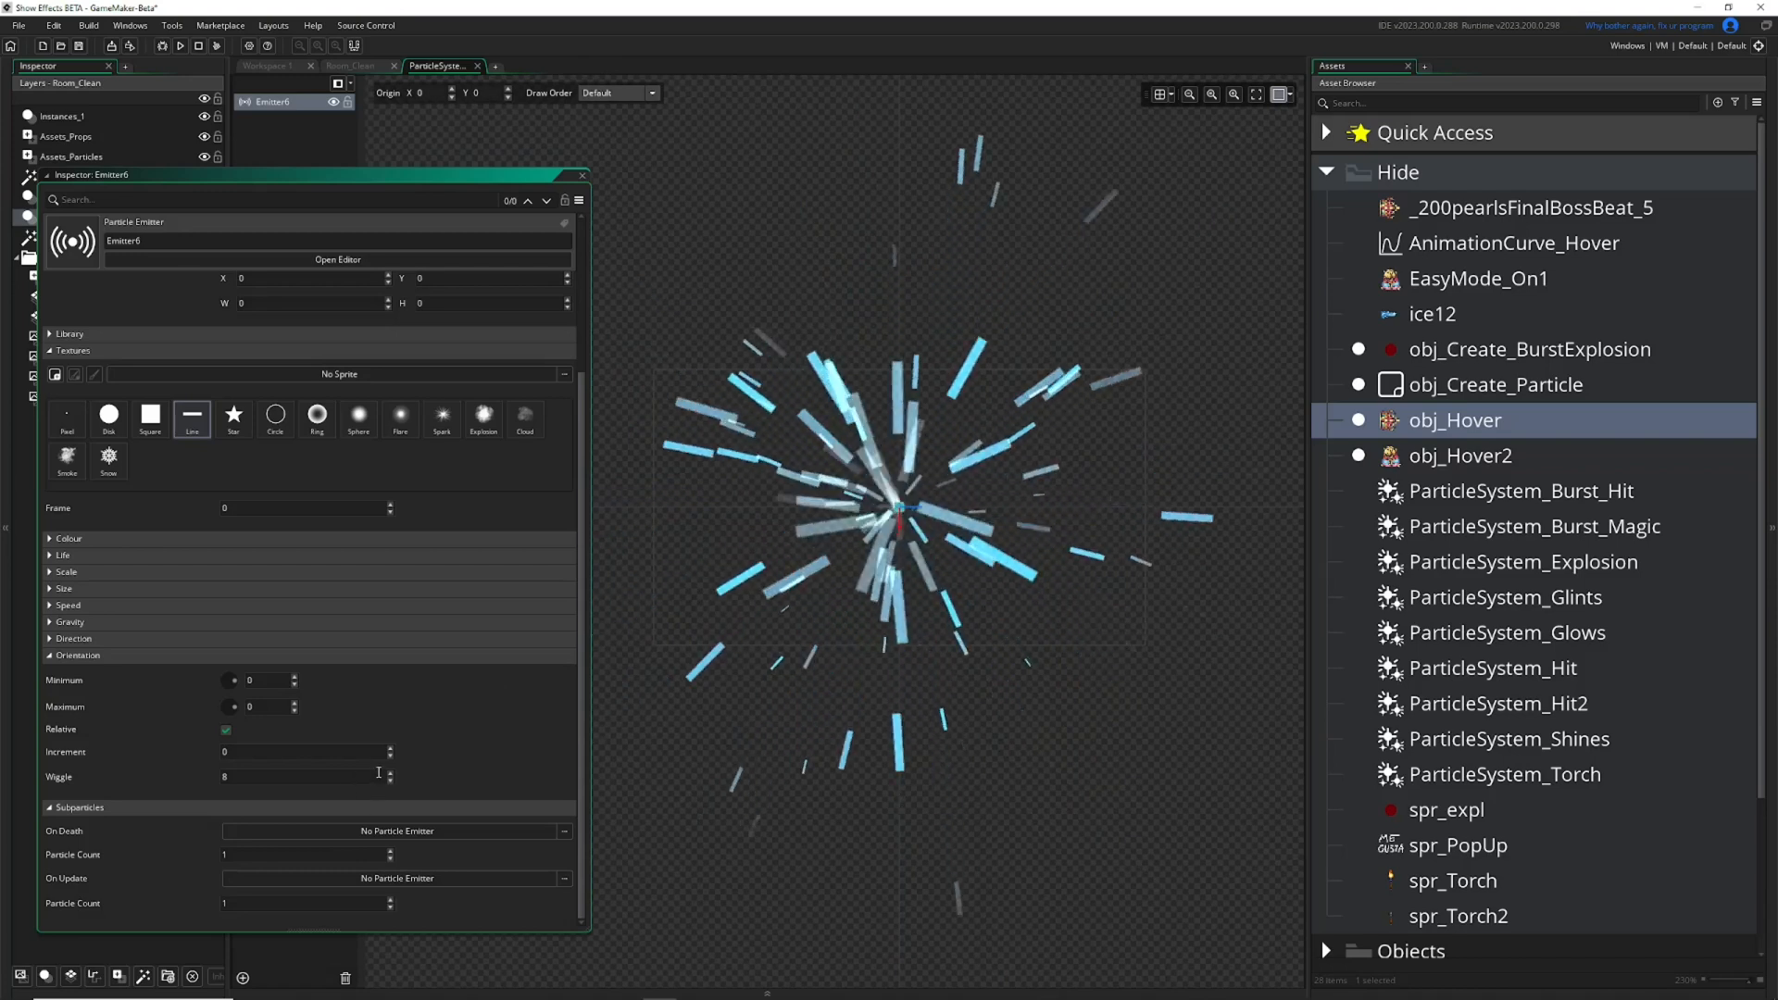
pyautogui.click(50, 655)
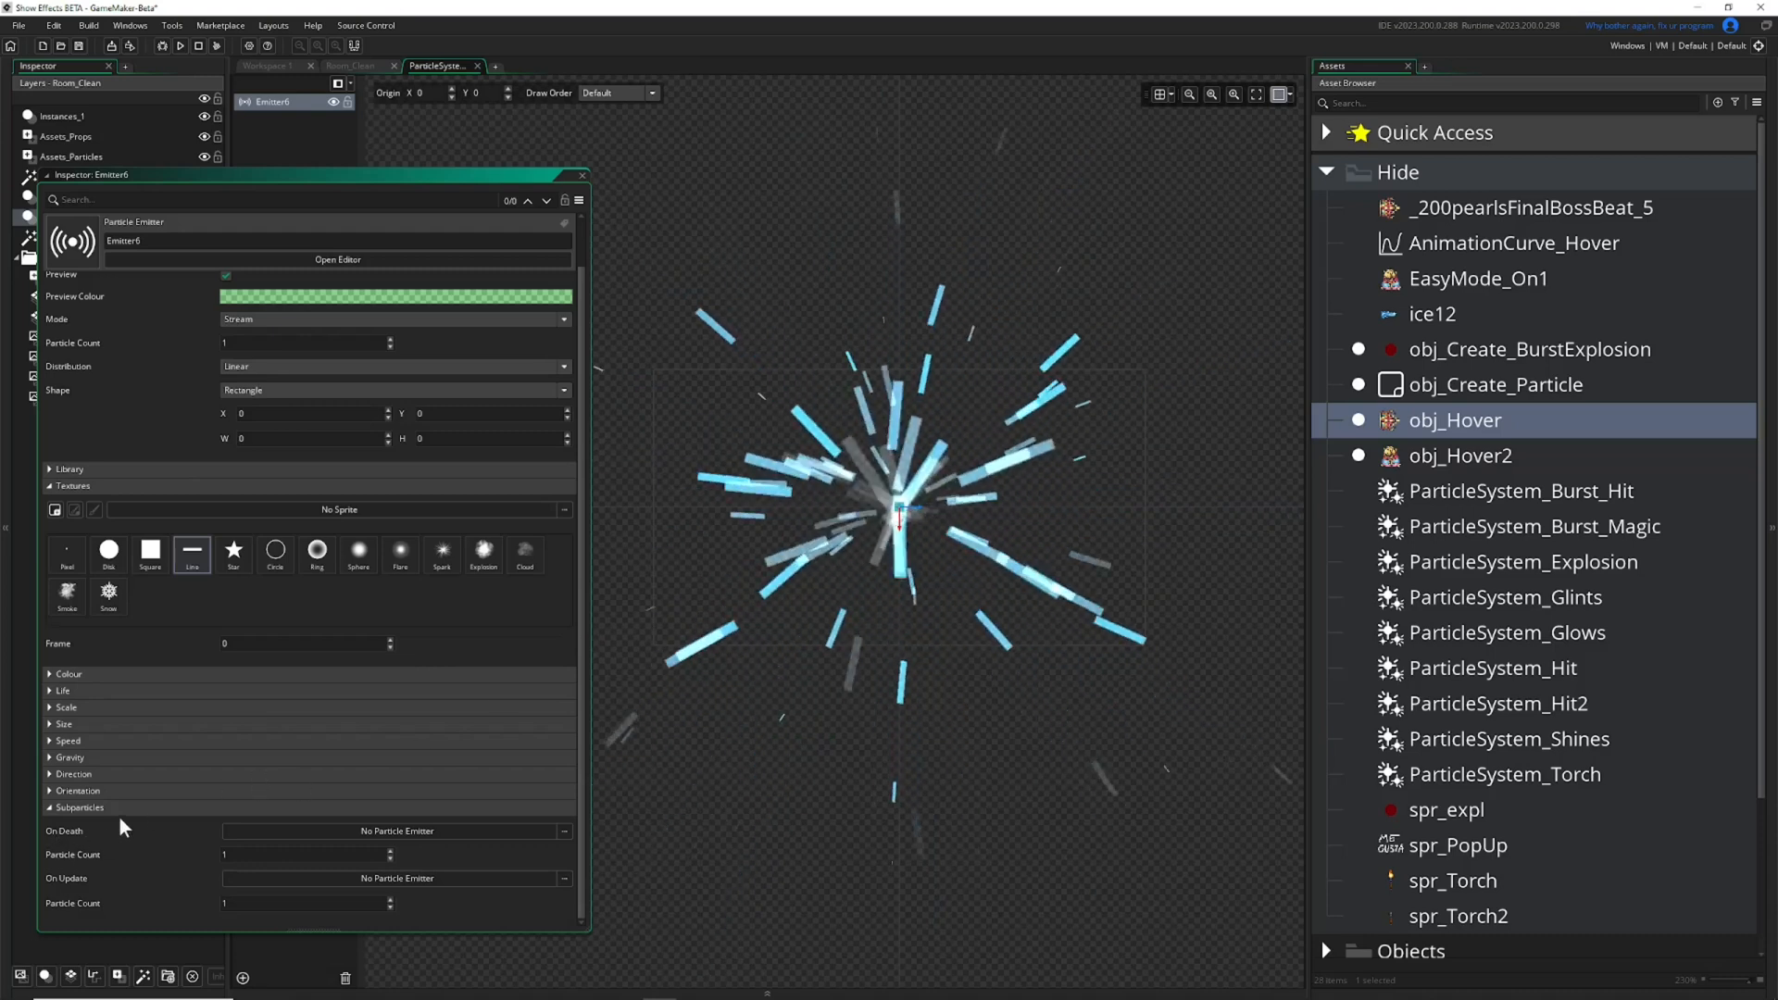
# Look over the Life settings and the emitters offered for the On Death subparticles without changing them.
pyautogui.click(49, 692)
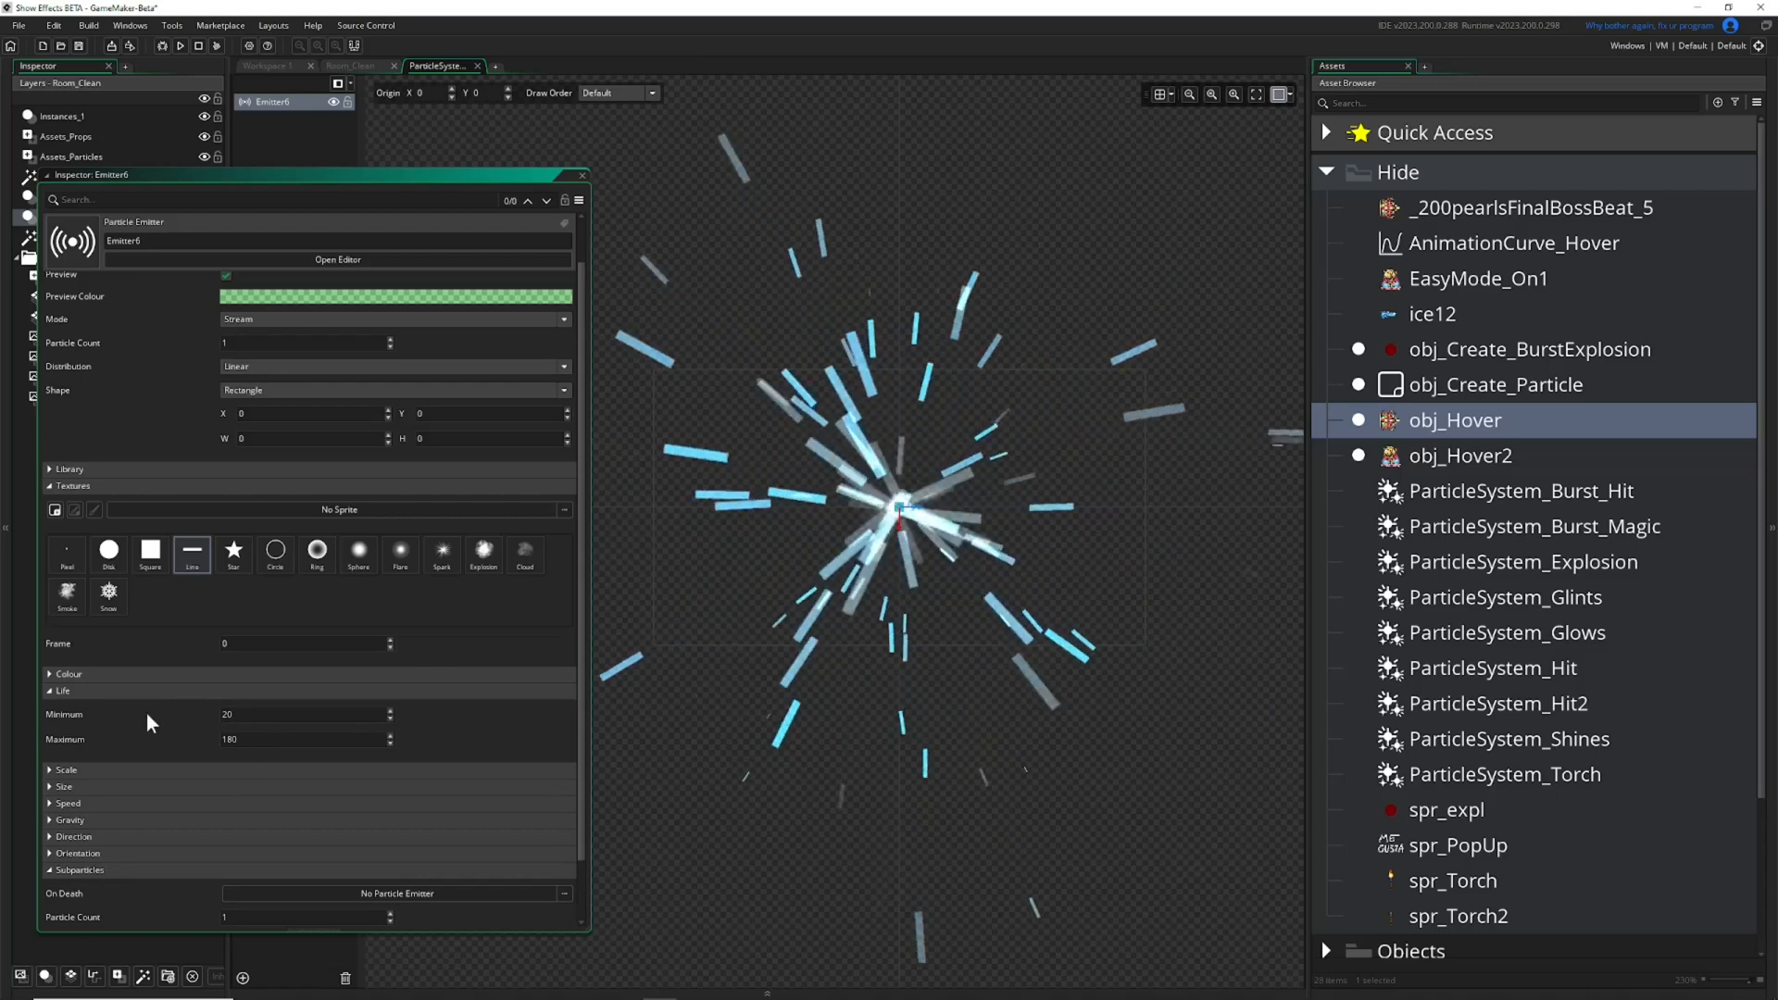
pyautogui.click(51, 691)
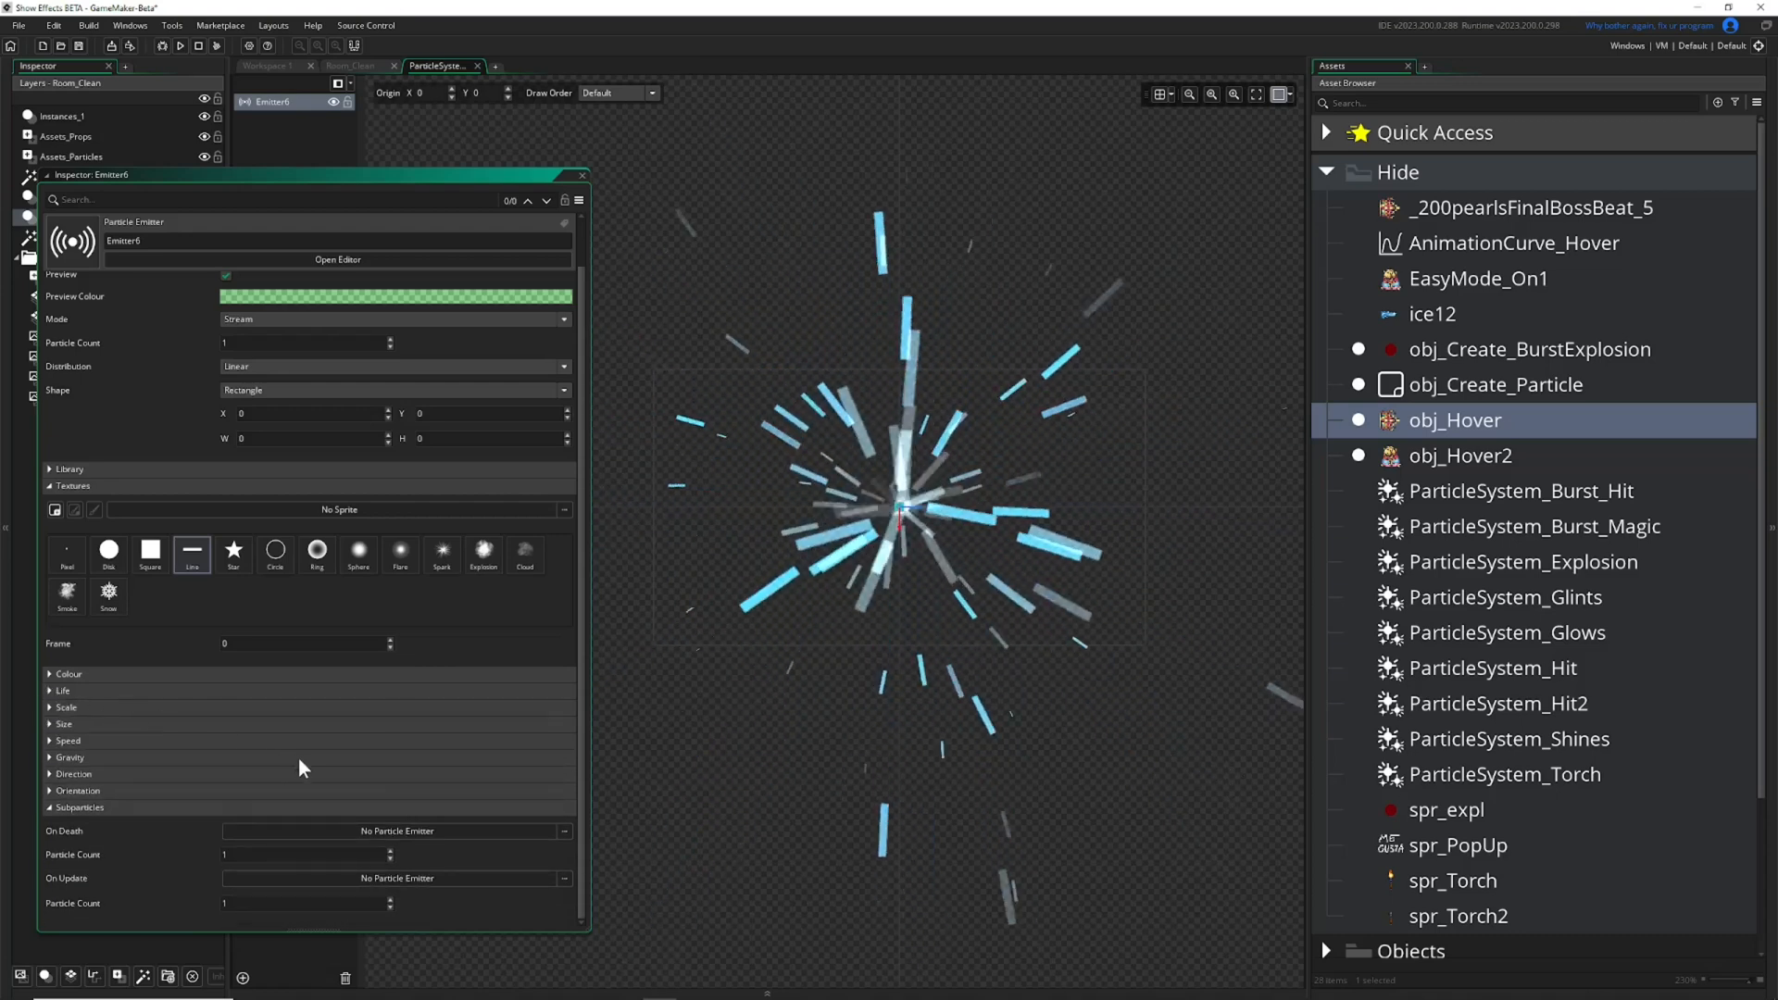
pyautogui.click(409, 830)
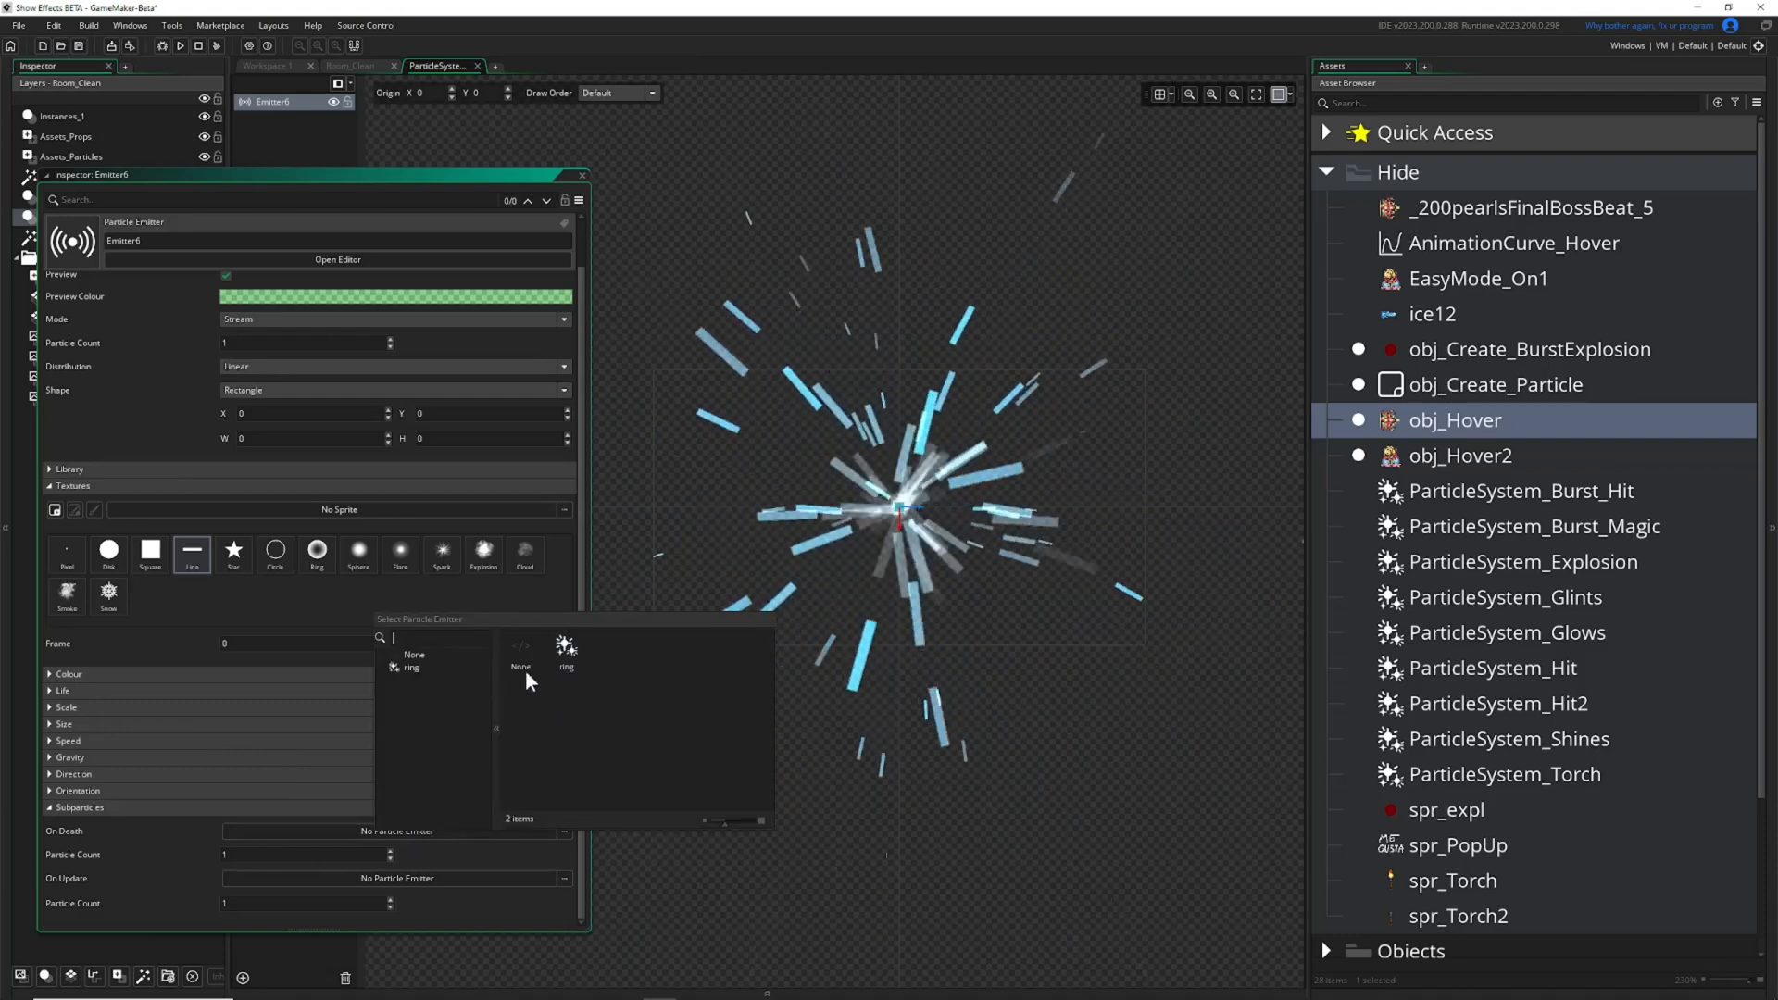
pyautogui.click(202, 831)
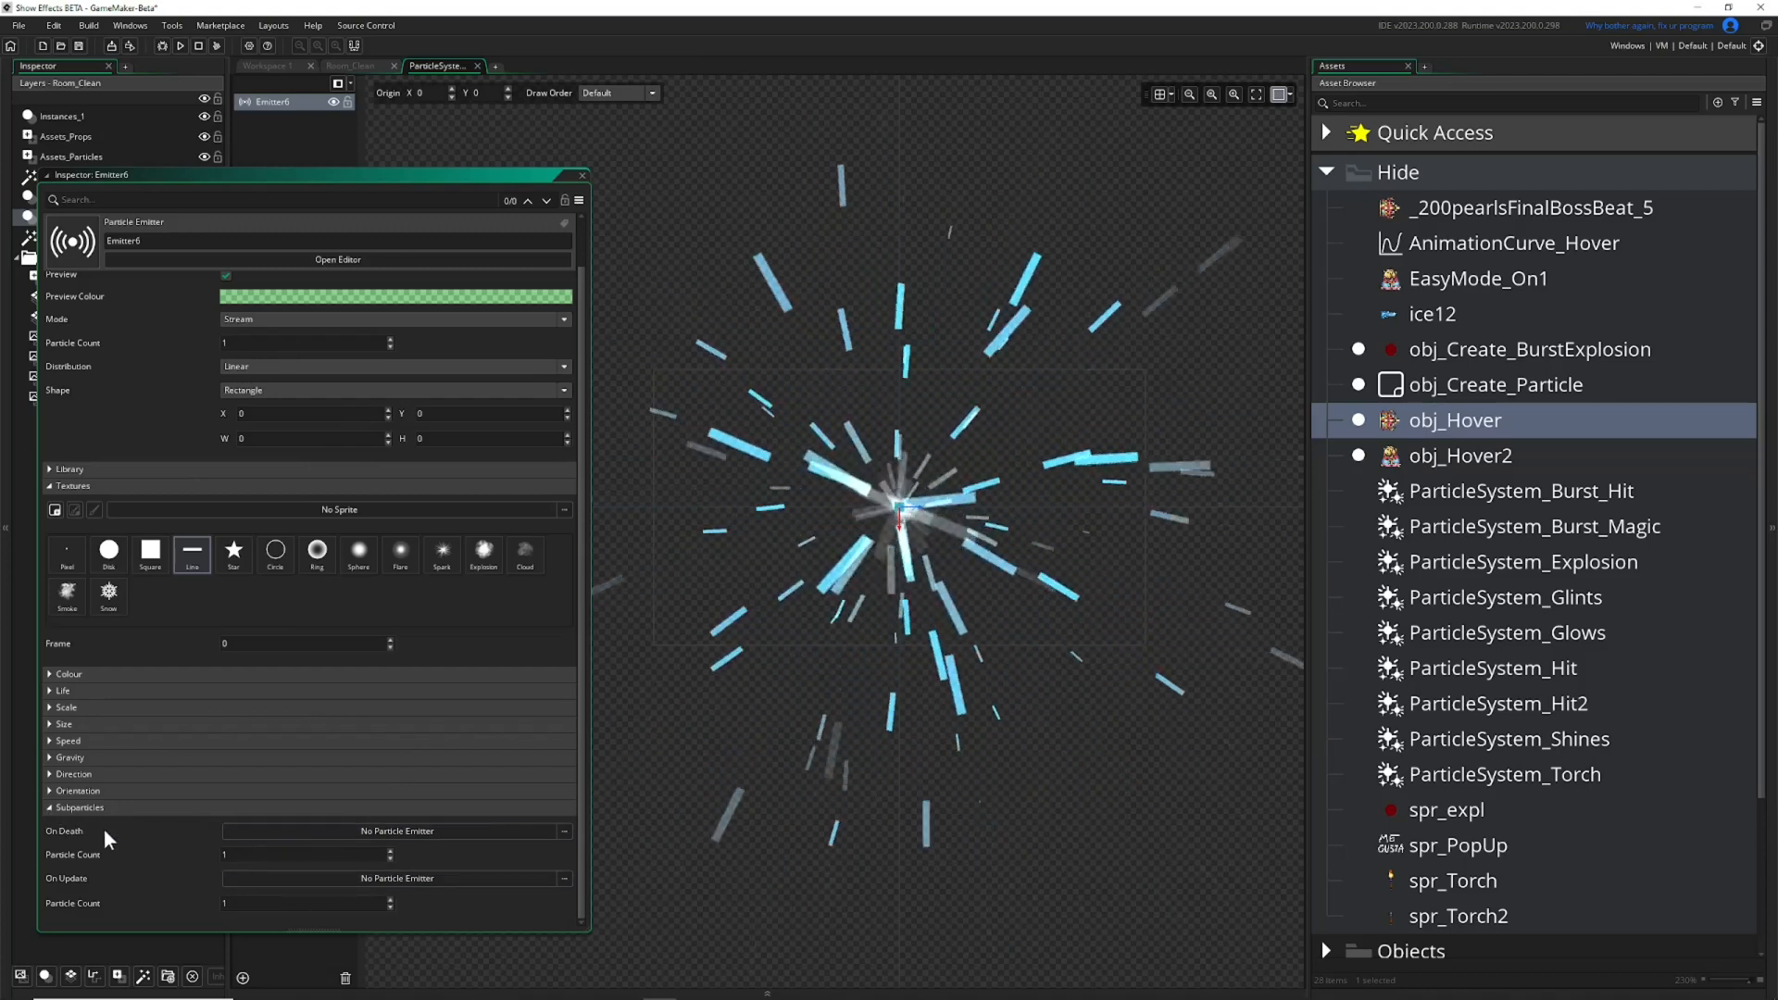
# Try raising the On Death Particle Count and return it to 1.
pyautogui.click(390, 850)
pyautogui.click(390, 850)
pyautogui.click(391, 858)
pyautogui.click(391, 858)
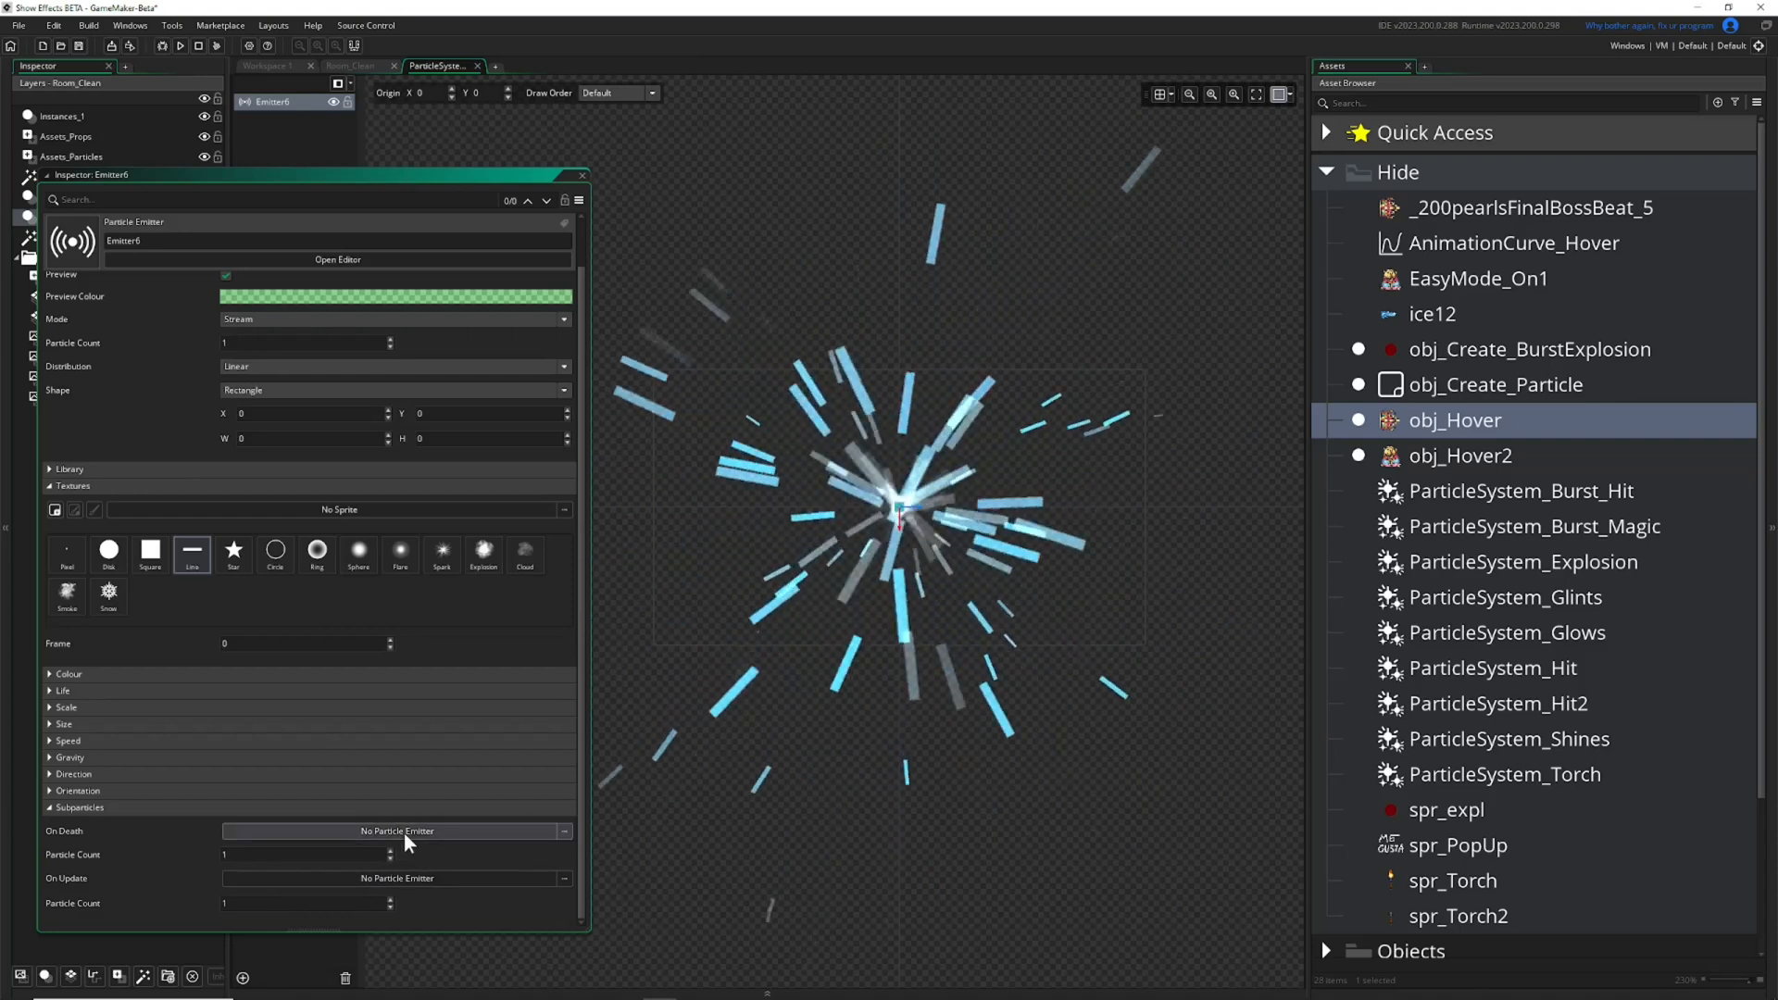
# Try the ring emitter as the On Death subparticle and reset the choice to None.
pyautogui.click(499, 830)
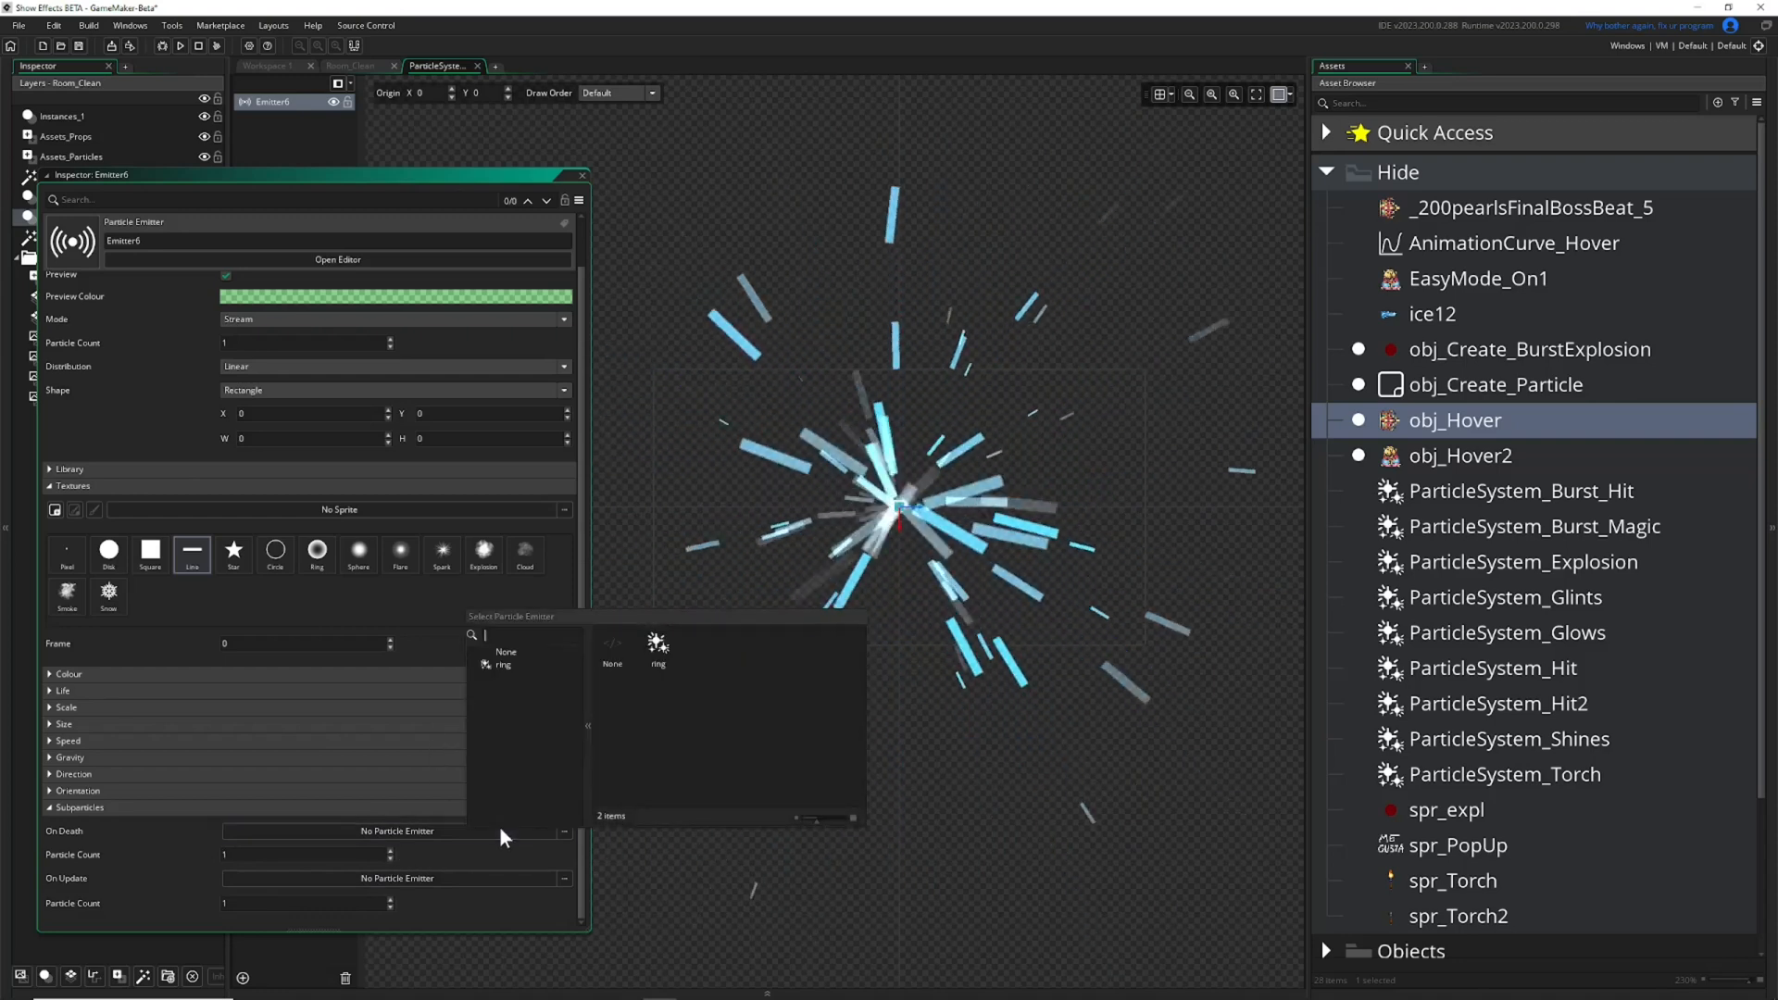
pyautogui.doubleClick(650, 654)
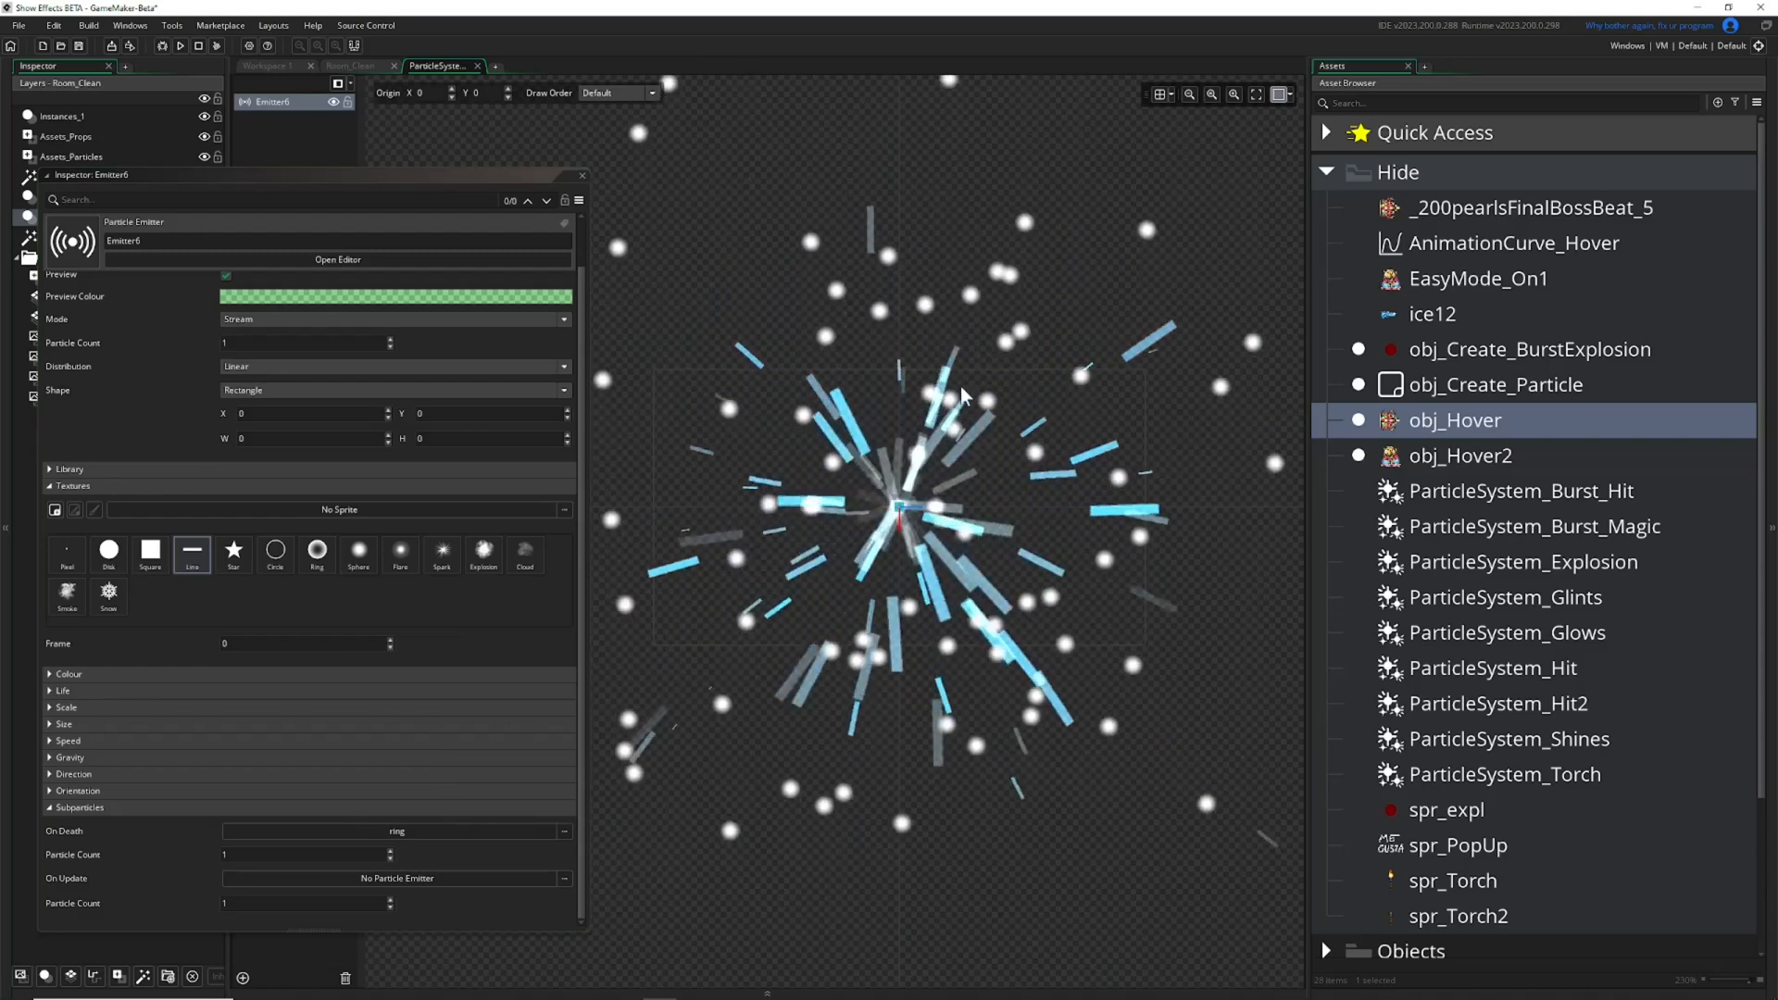
pyautogui.click(498, 826)
pyautogui.click(611, 646)
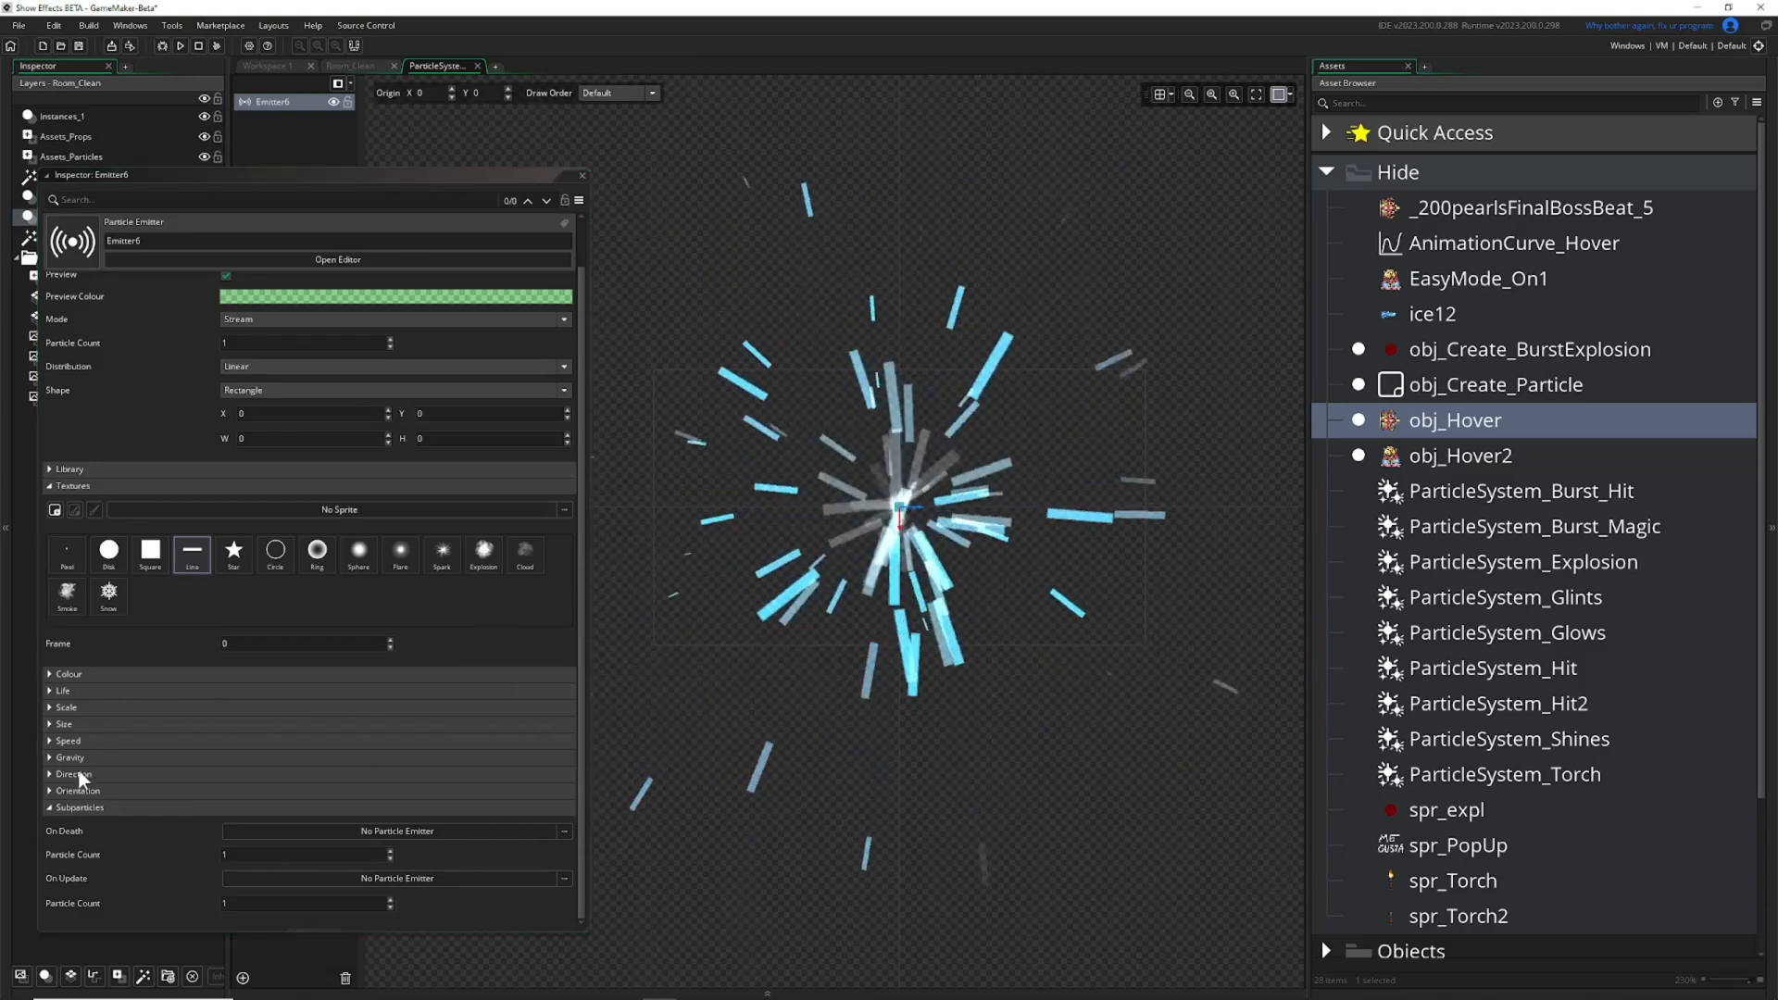
# Collapse the Subparticles, Textures and Emitter Settings sections and expand the Library section with its presets.
pyautogui.click(52, 807)
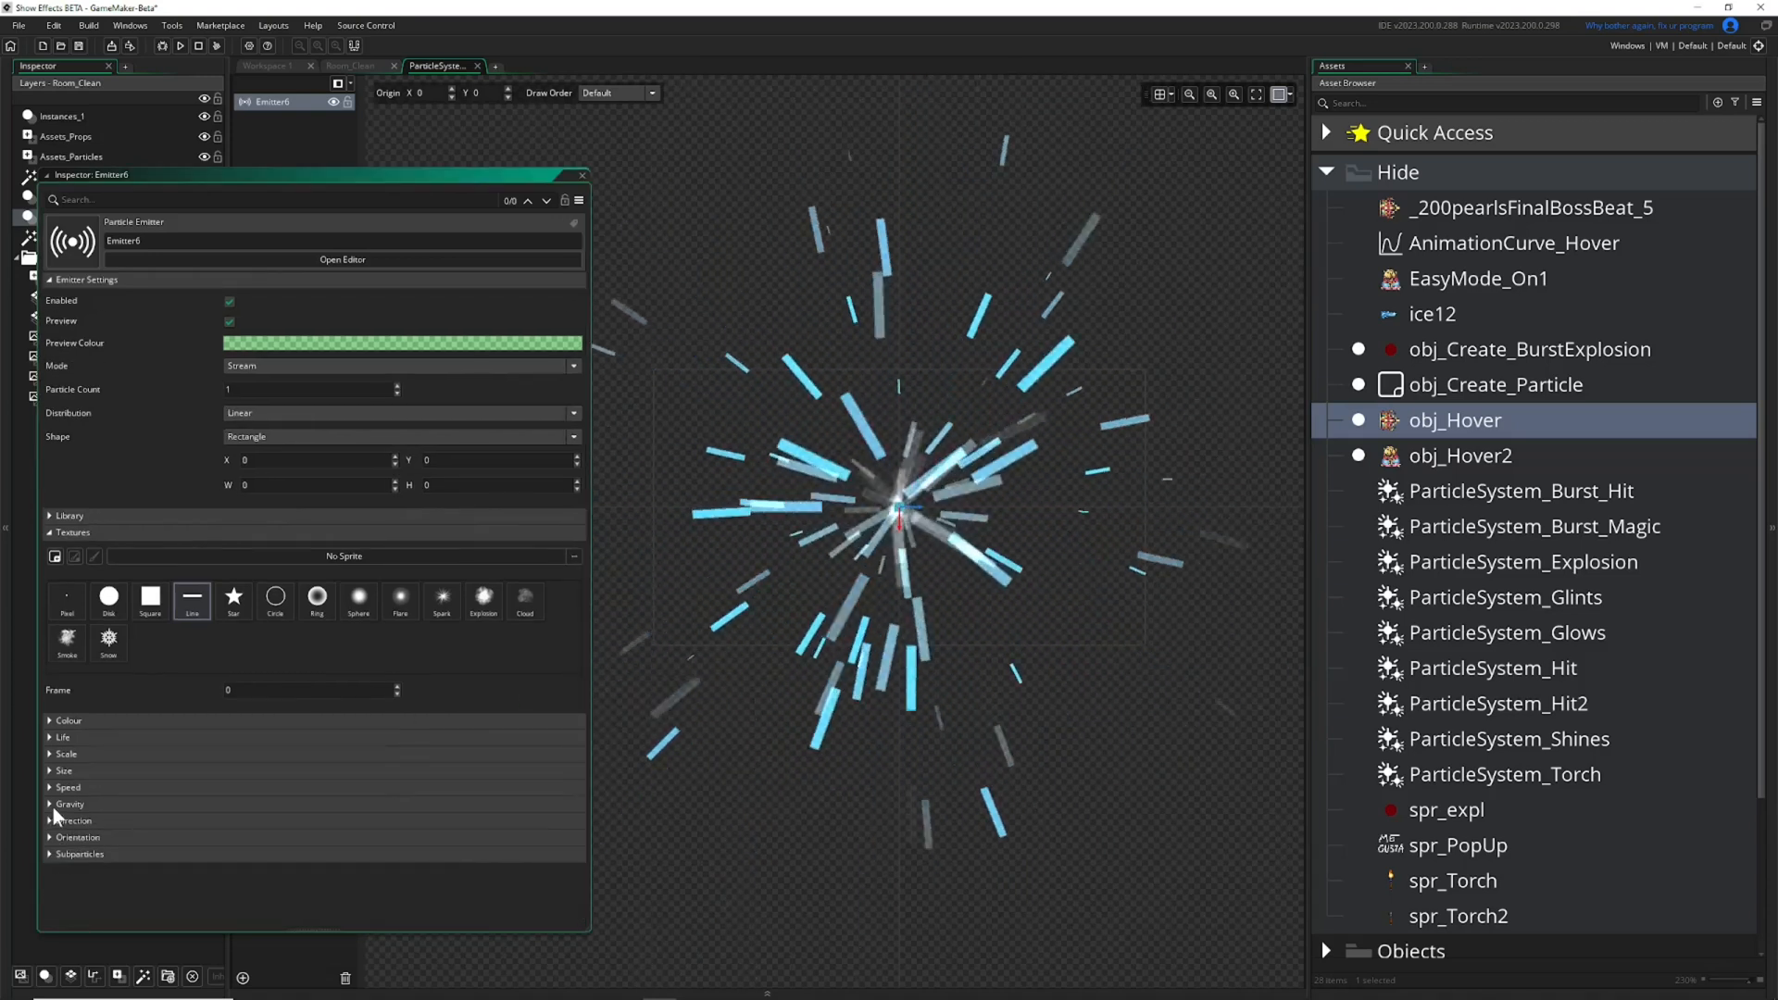
pyautogui.click(49, 534)
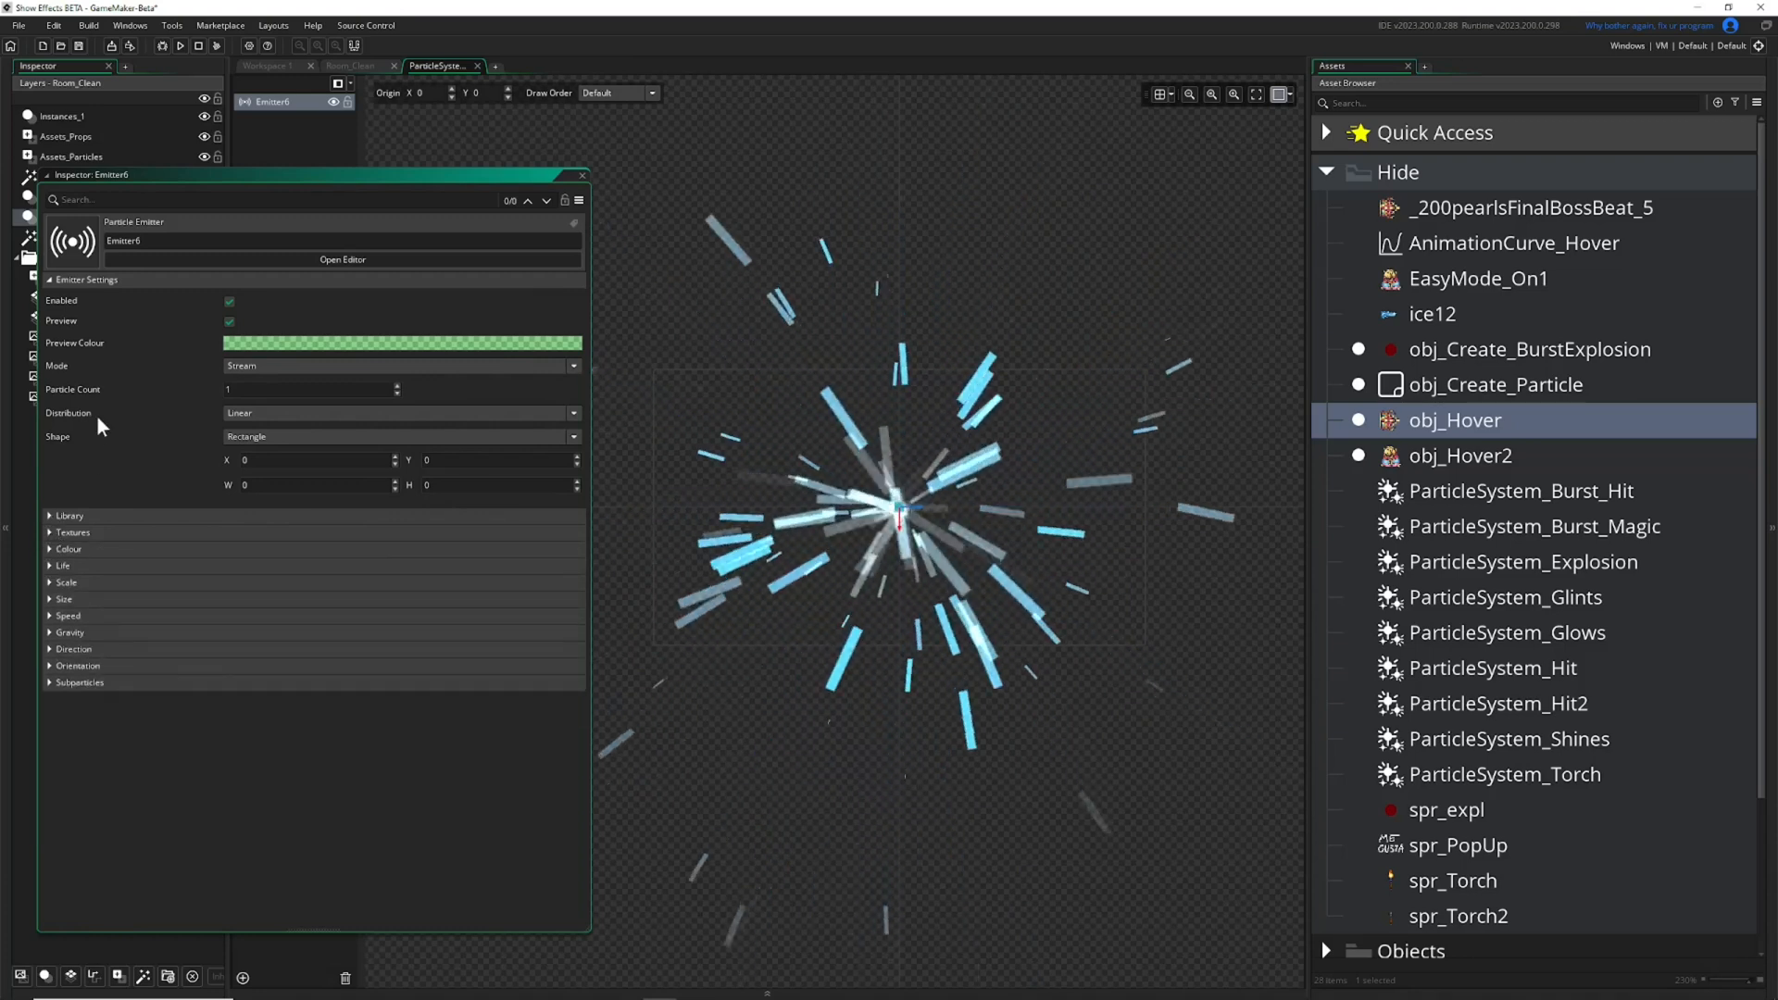
pyautogui.click(48, 278)
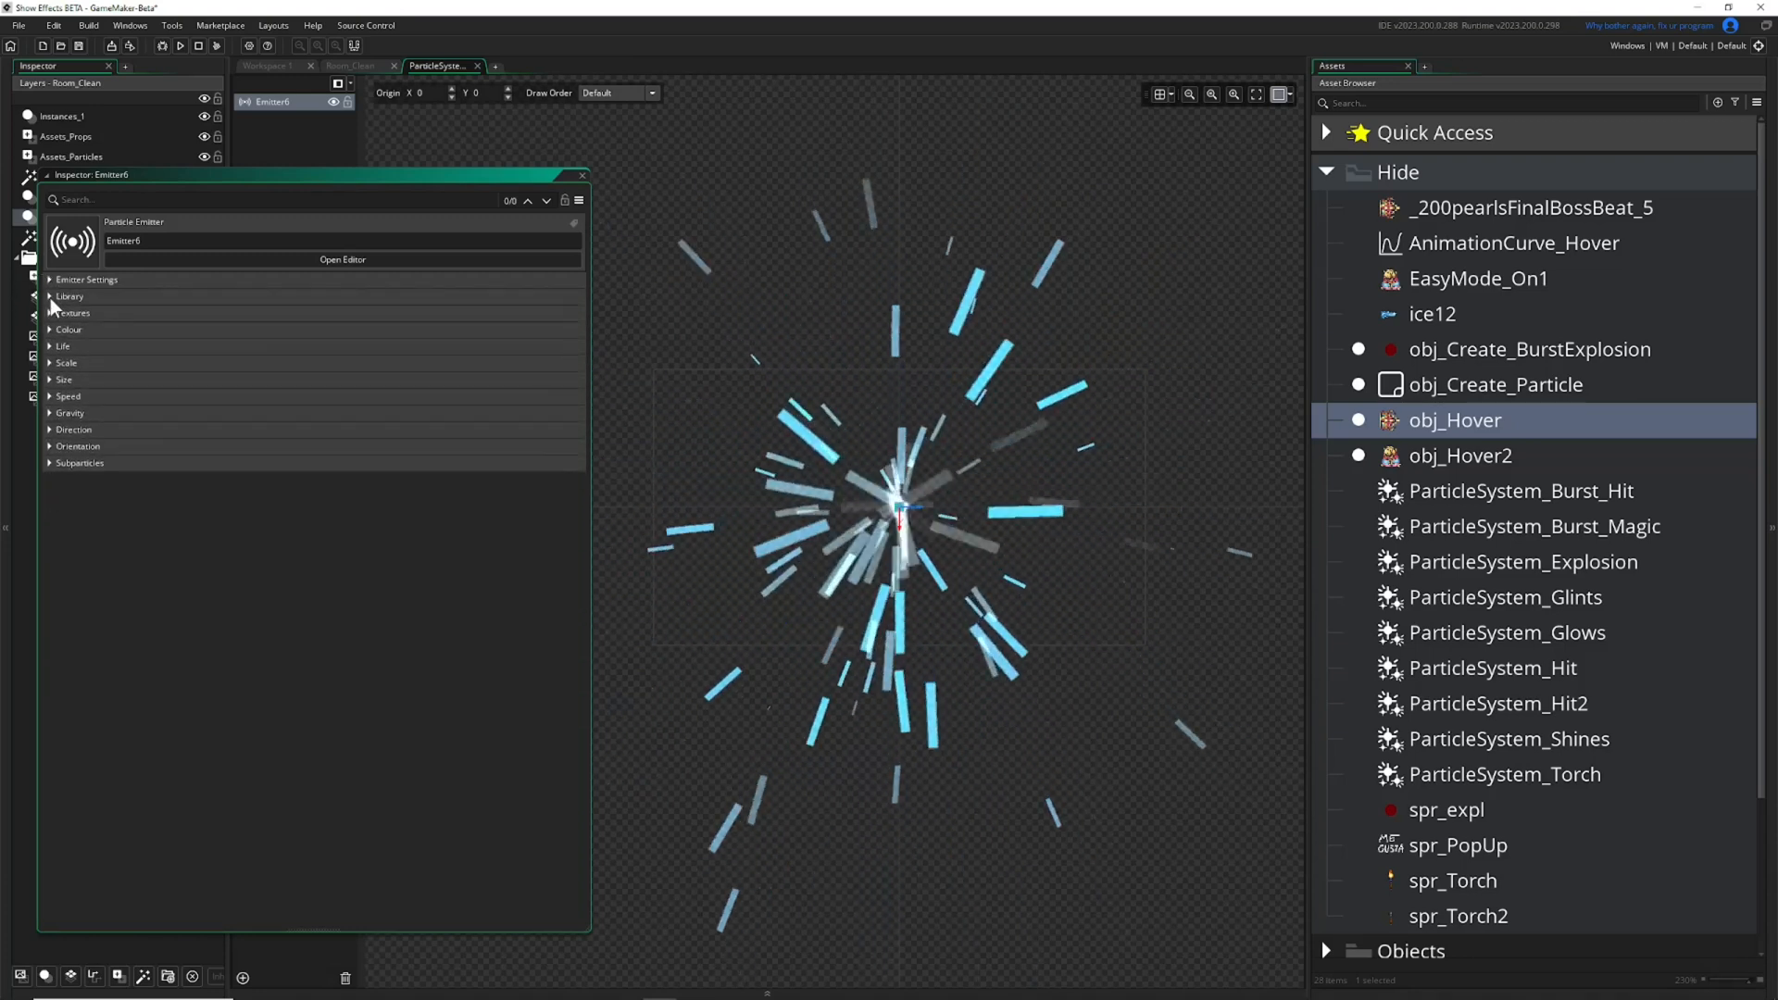
pyautogui.click(50, 296)
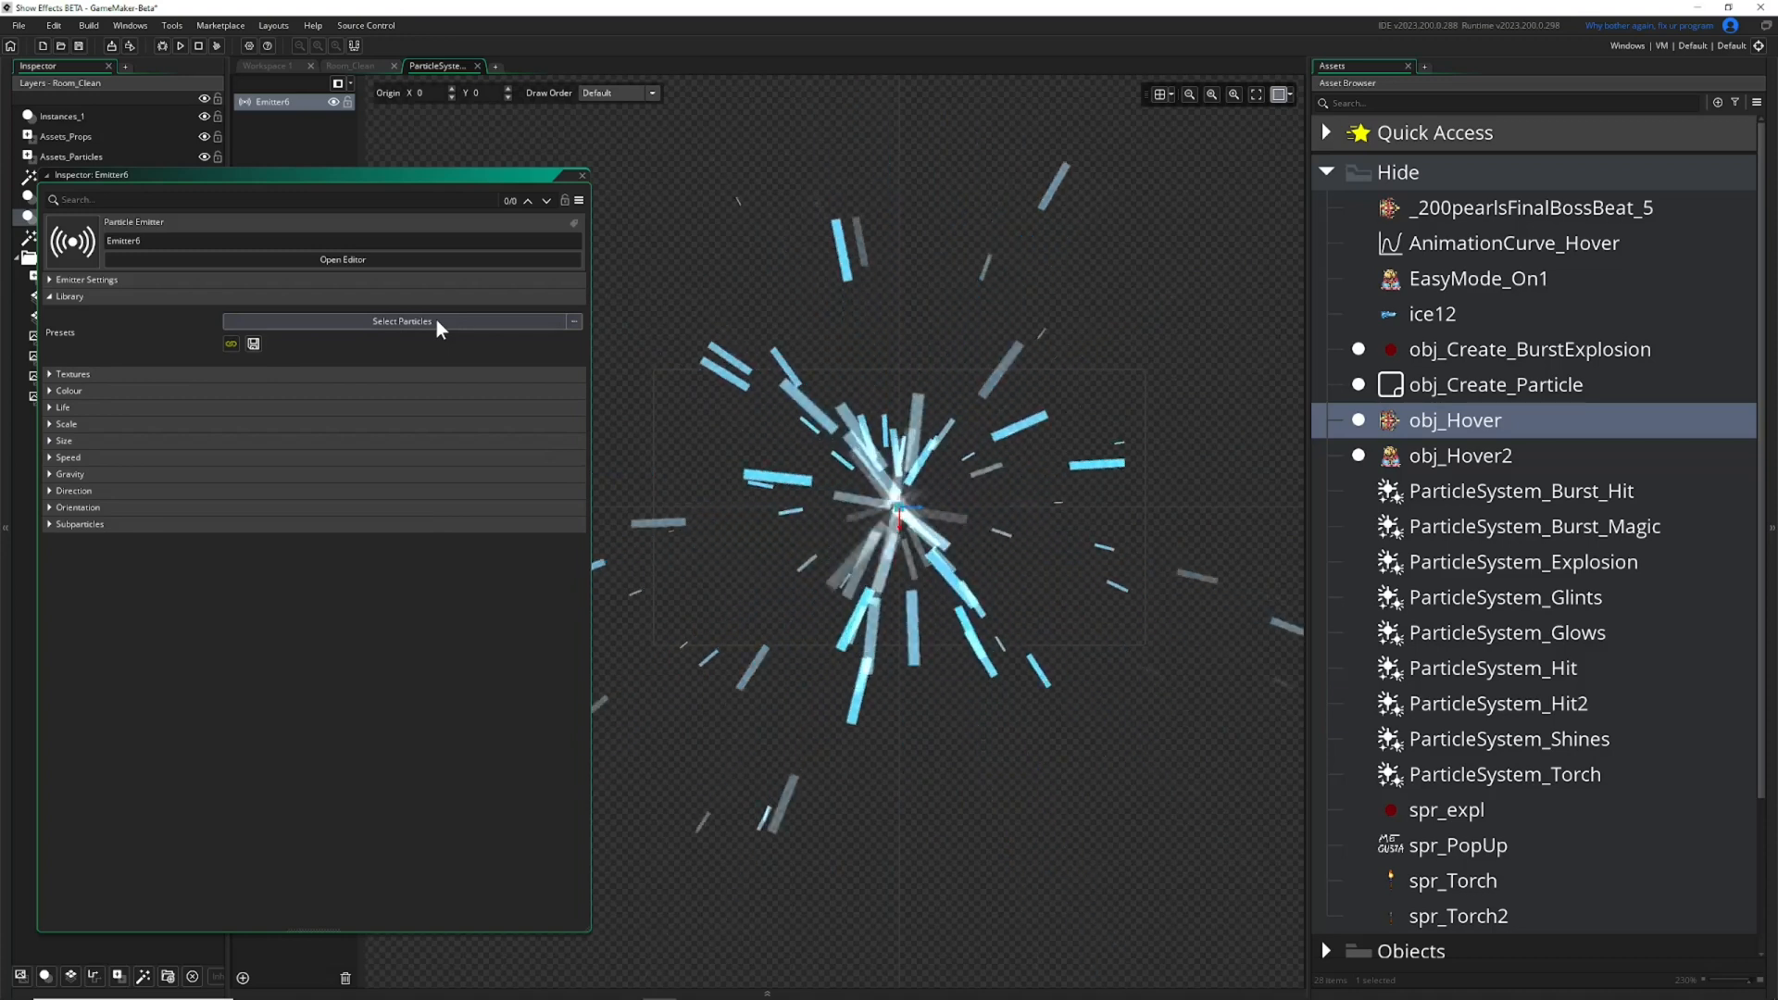
# Move the Inspector over the canvas, collapse the Hide asset folder, and rename Emitter6 to Something.
pyautogui.moveTo(579, 178); pyautogui.dragTo(1130, 170)
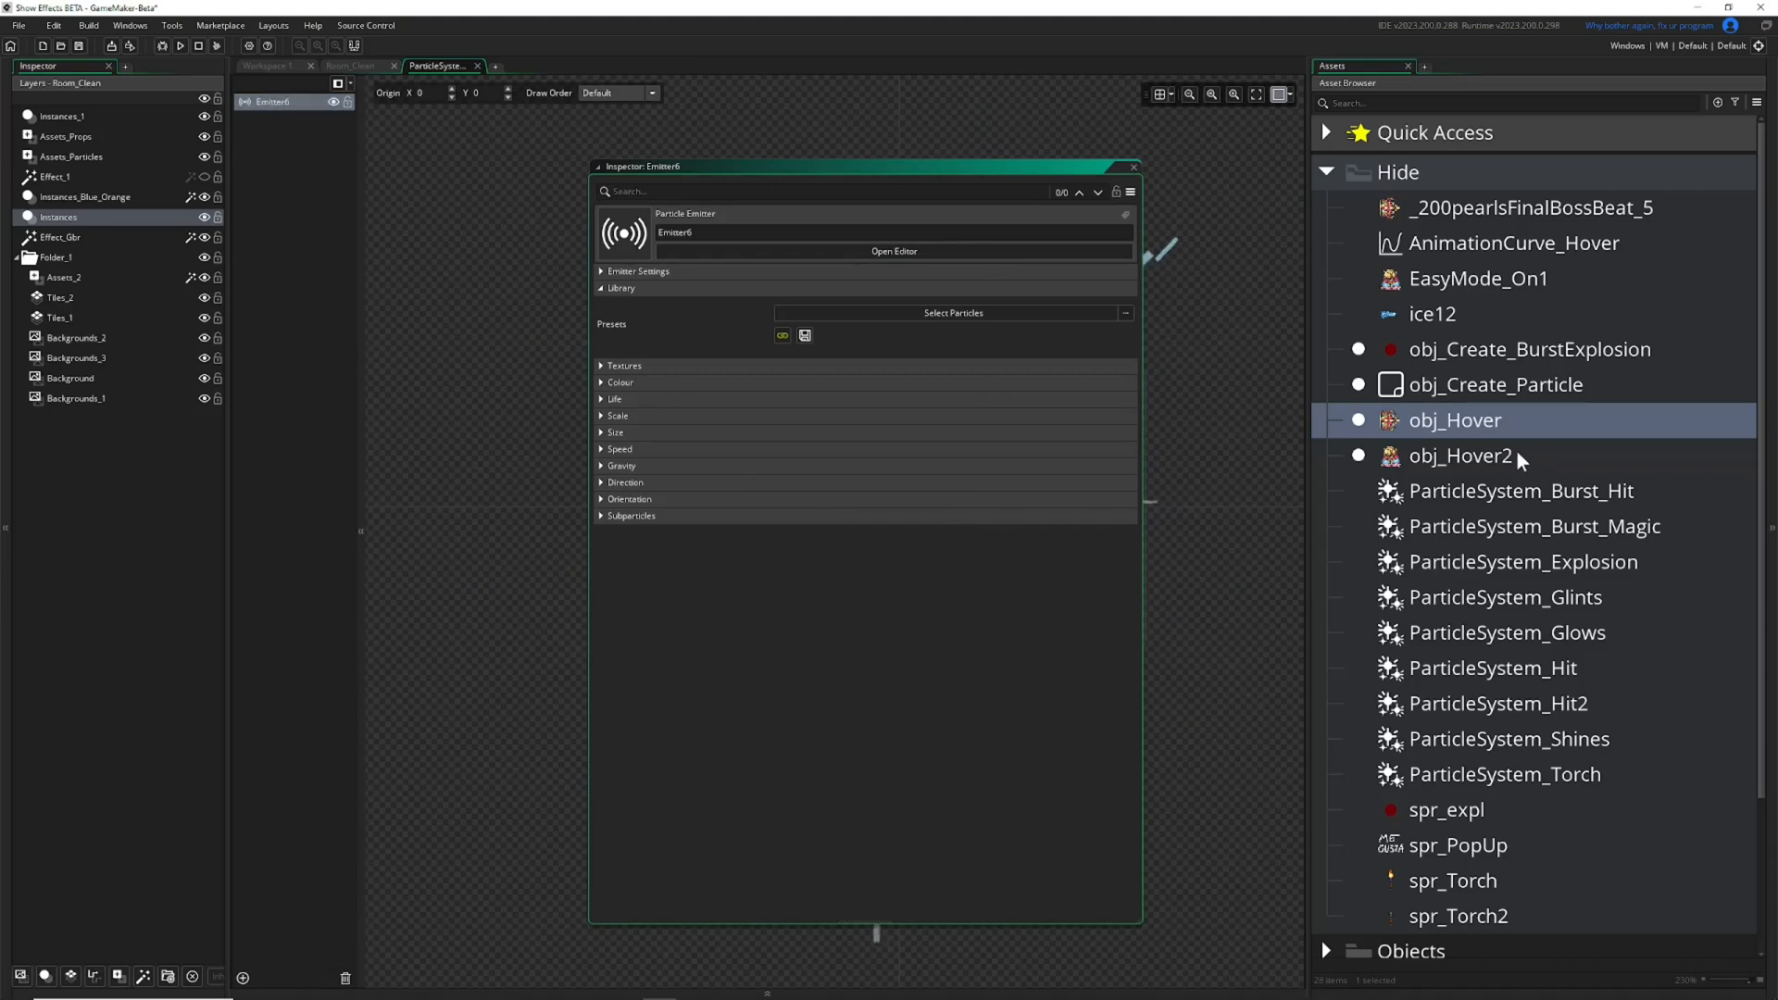
pyautogui.click(1324, 171)
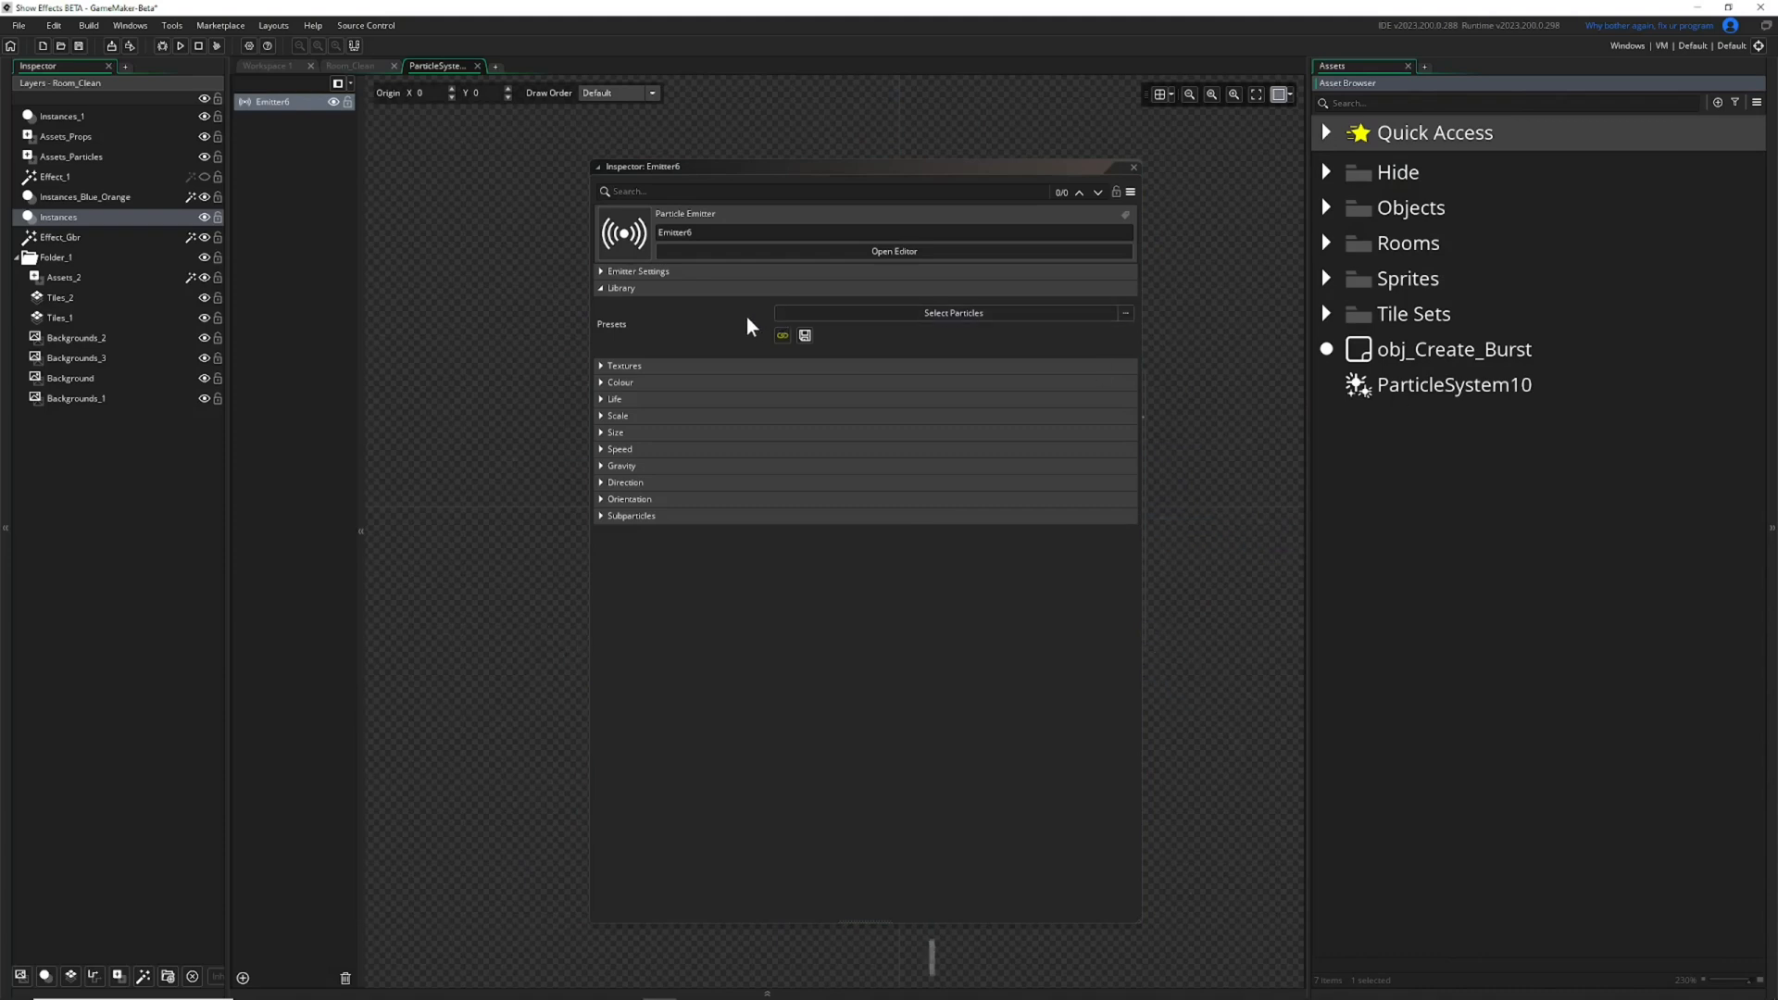
pyautogui.click(287, 104)
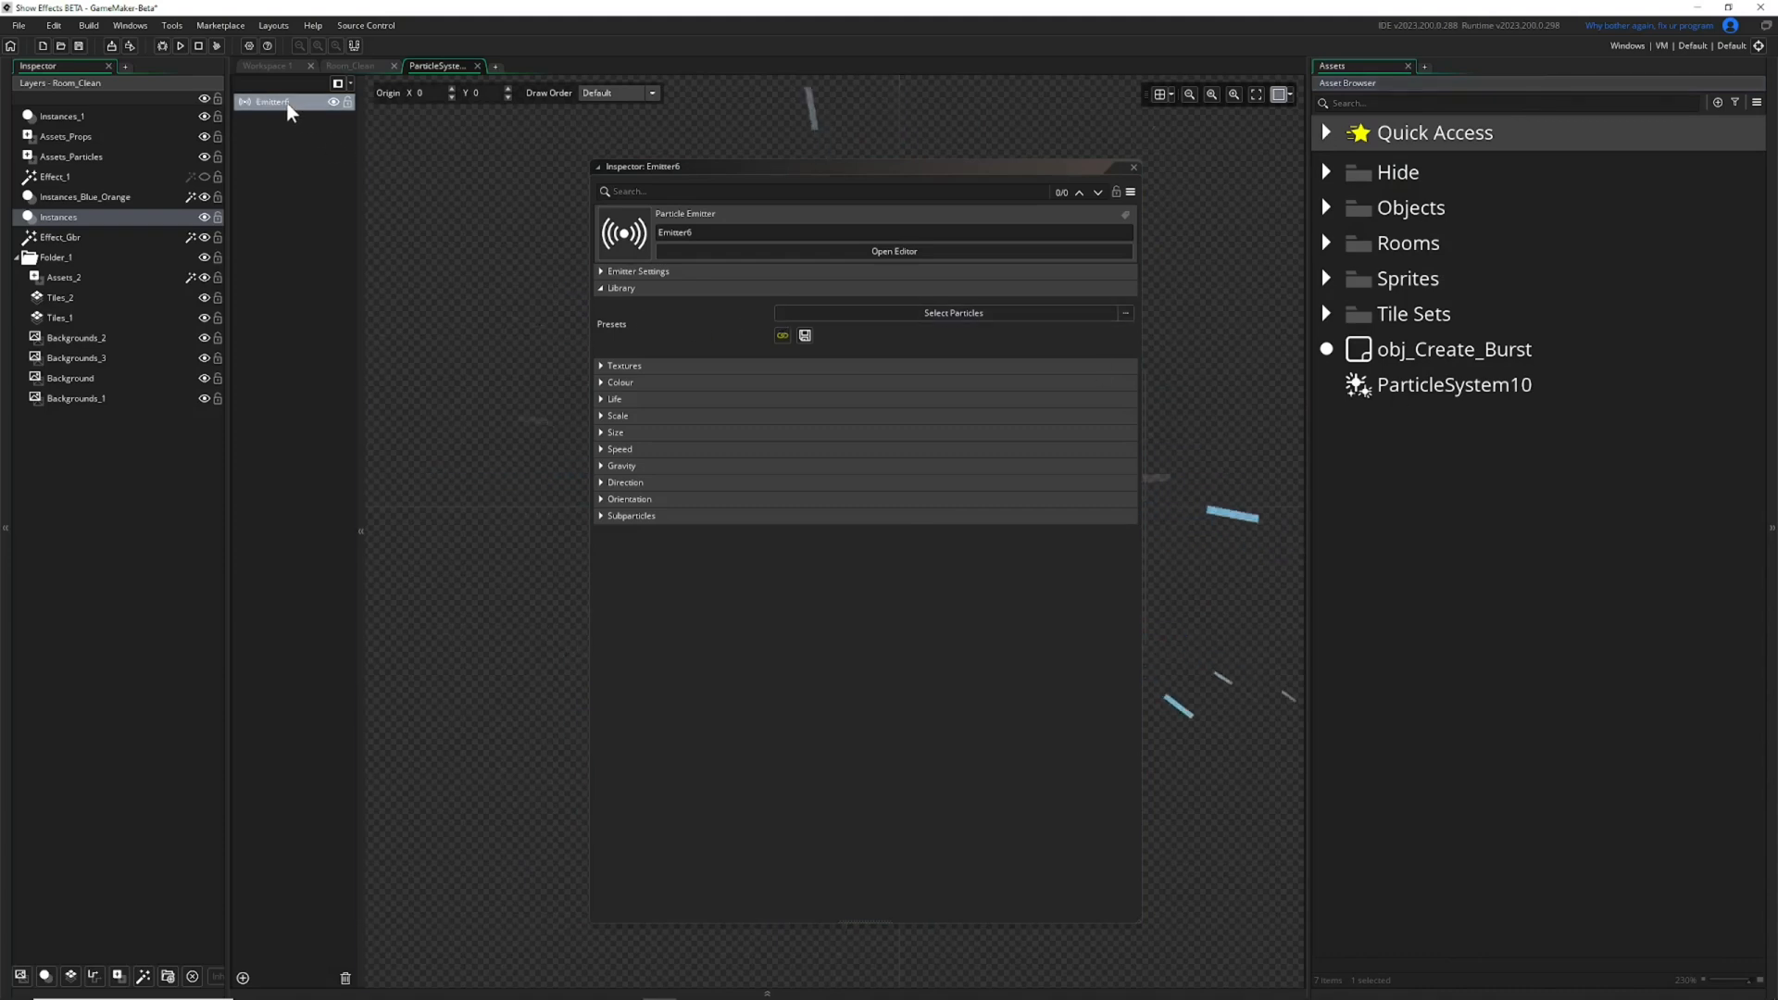
pyautogui.click(287, 103)
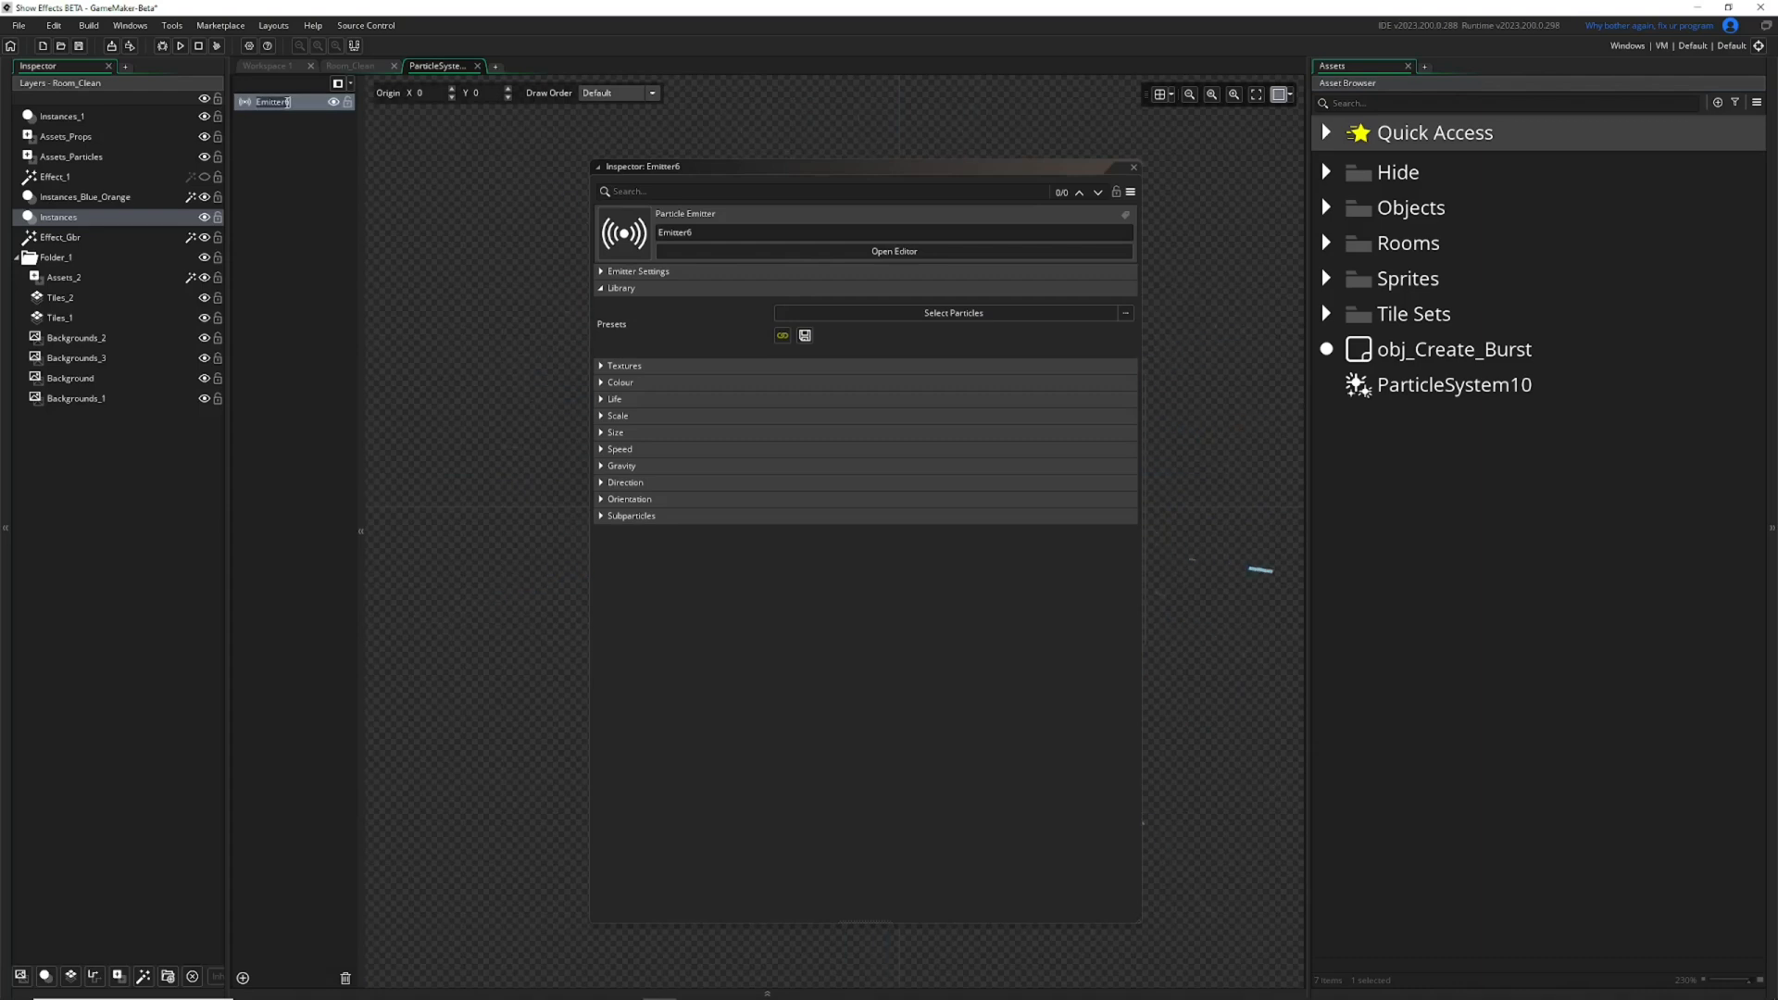
pyautogui.write('Something')
pyautogui.press('Return')
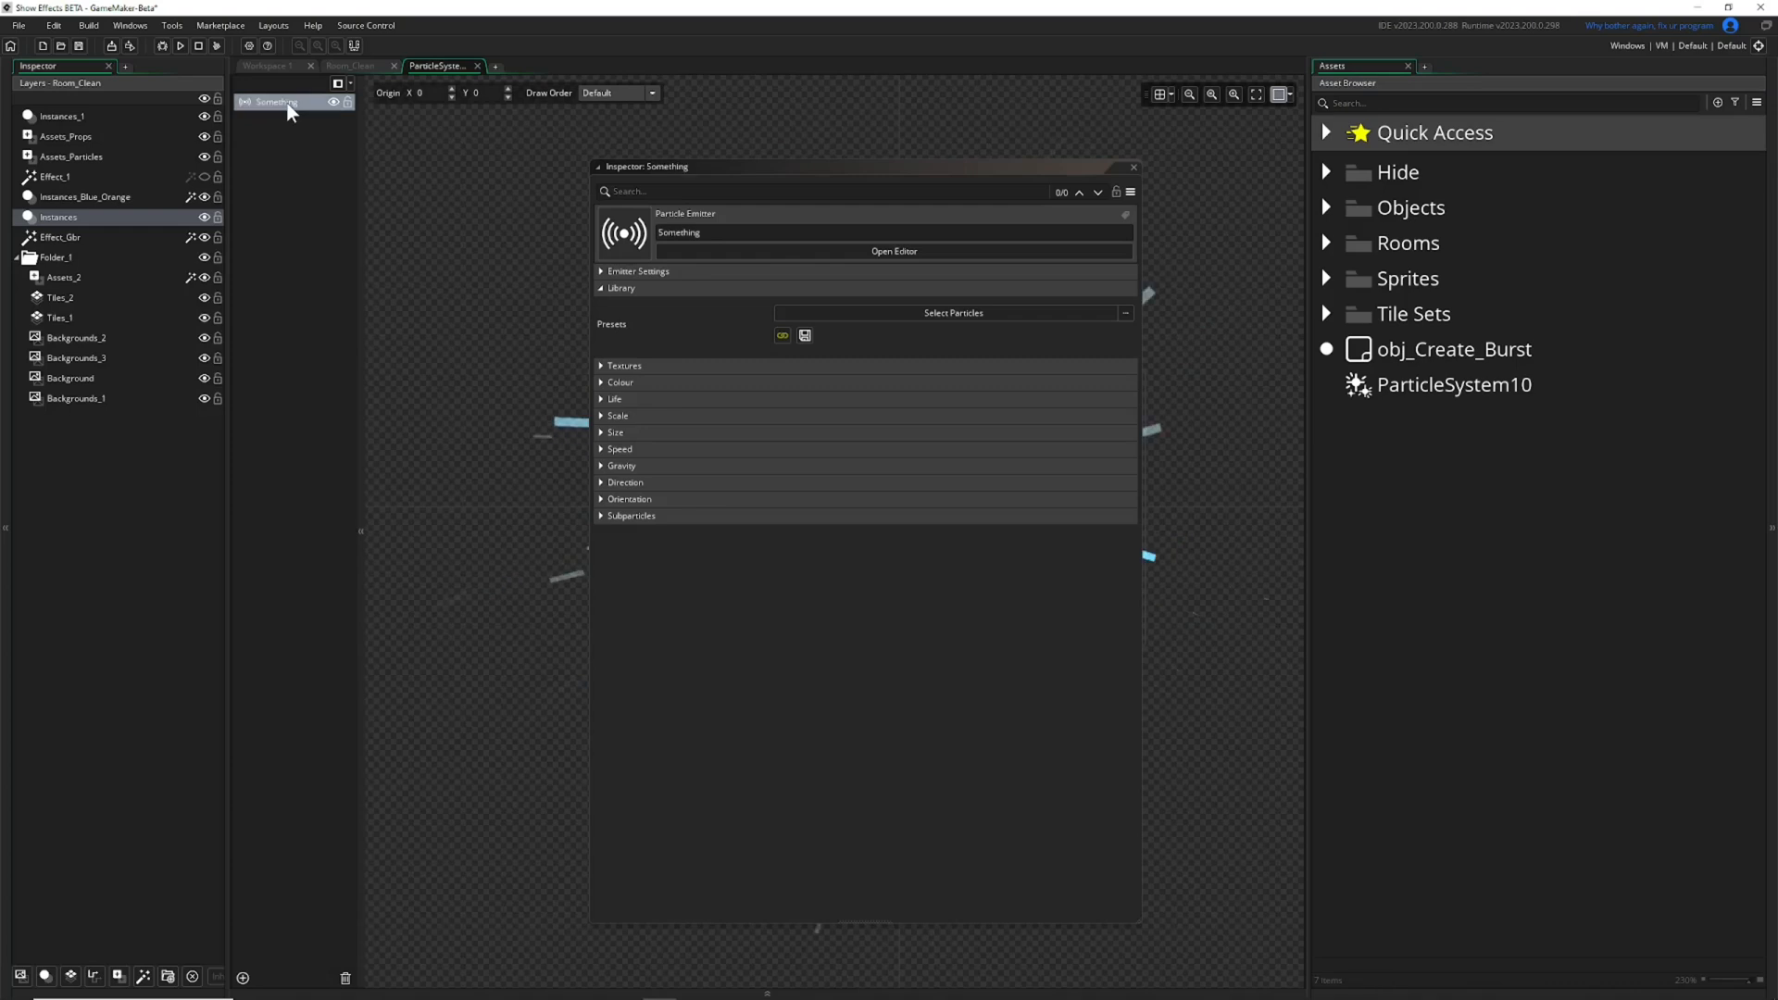
# Save the emitter as a new particle preset named Something.
pyautogui.click(805, 335)
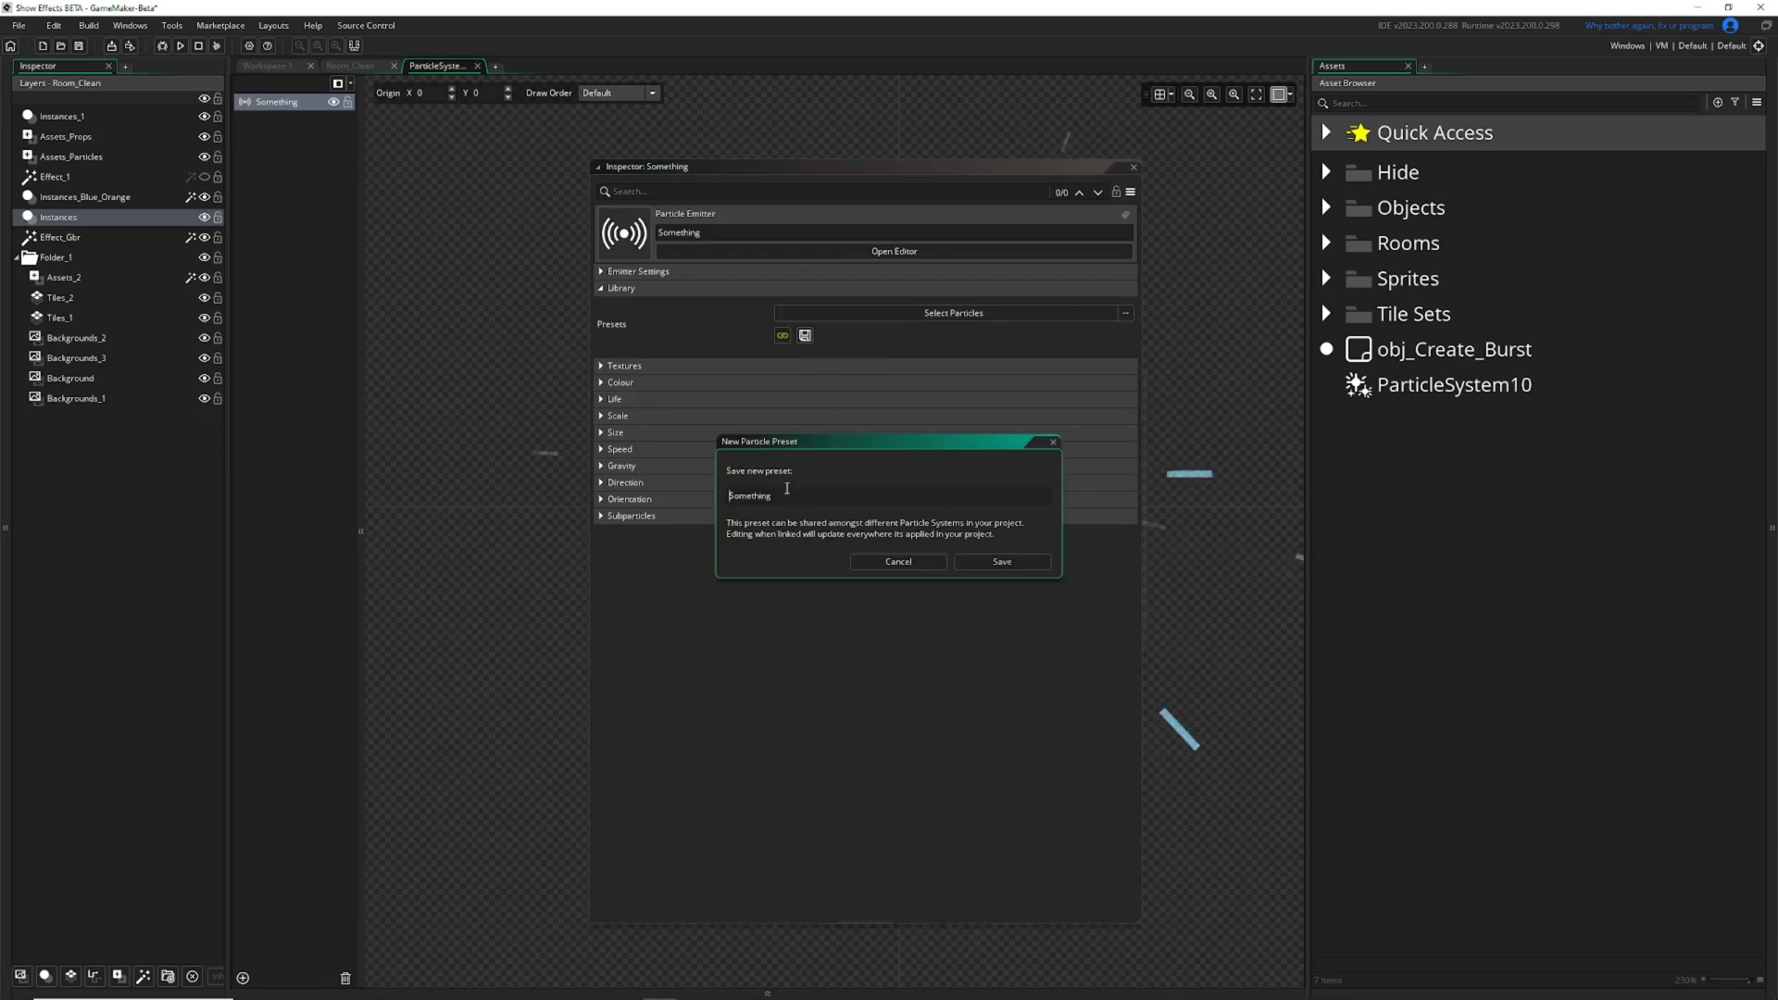
pyautogui.click(1001, 562)
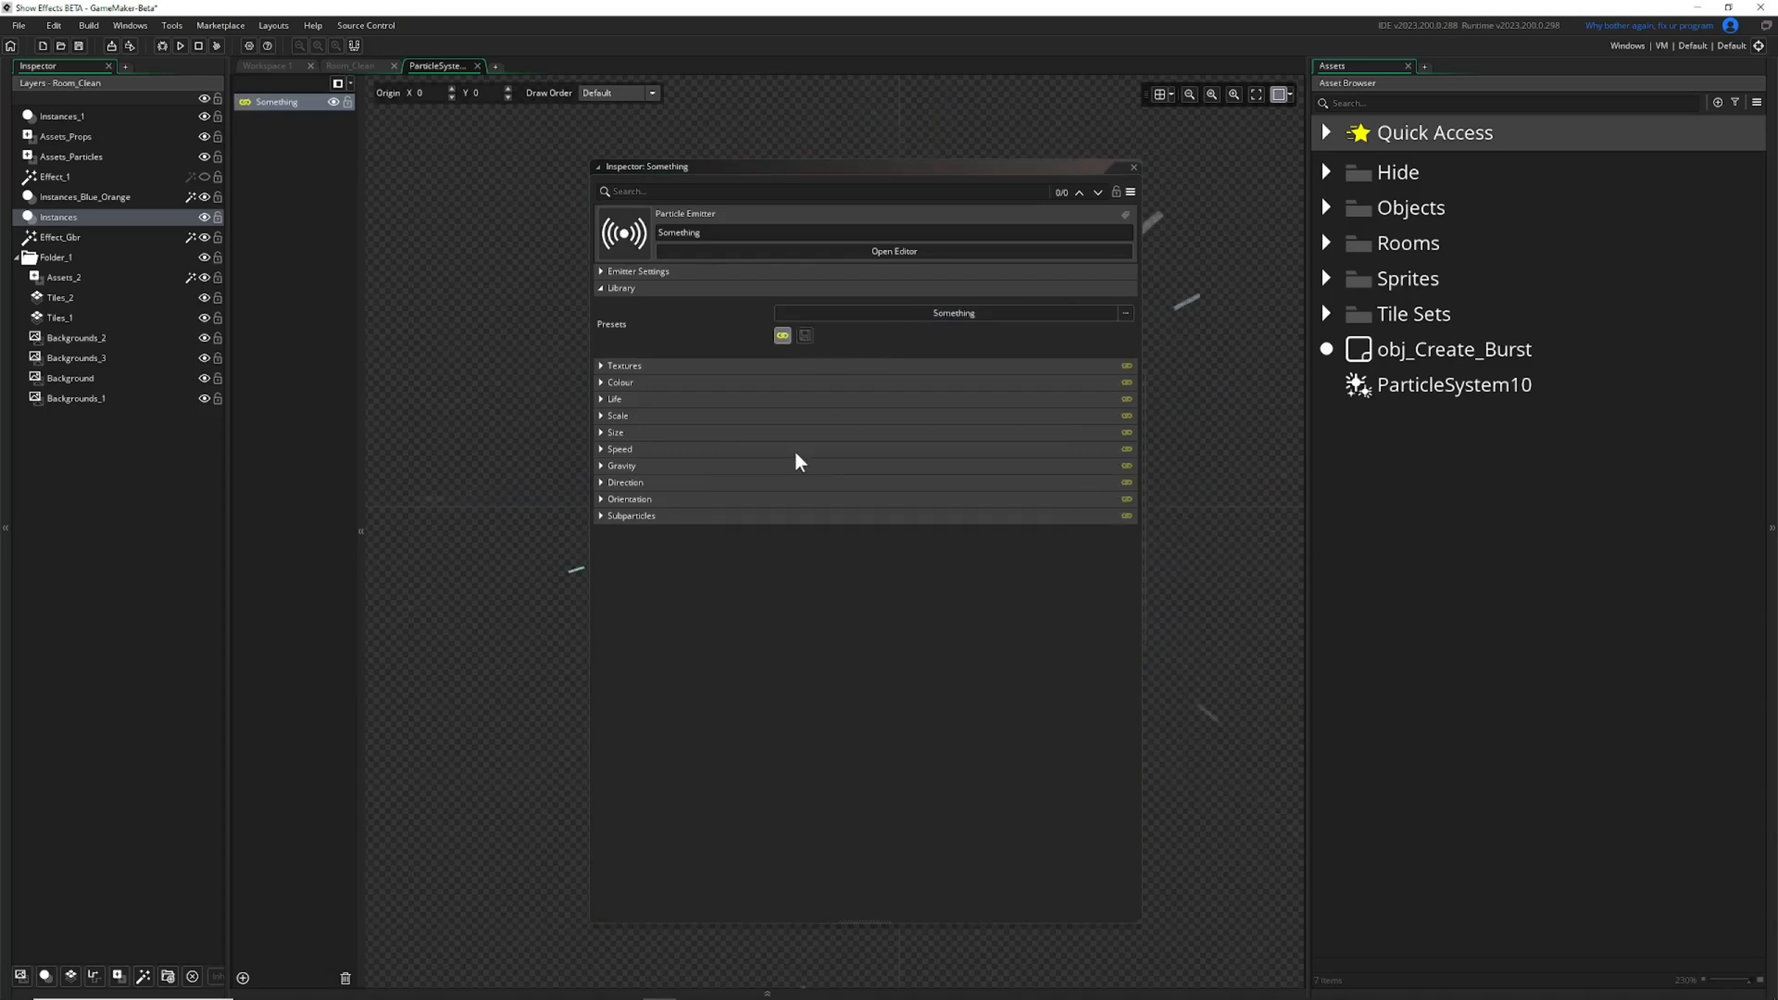
# Expand the Subparticles section, keep On Death at None, unlink the emitter from its Something preset, and list the On Death choices again.
pyautogui.click(611, 516)
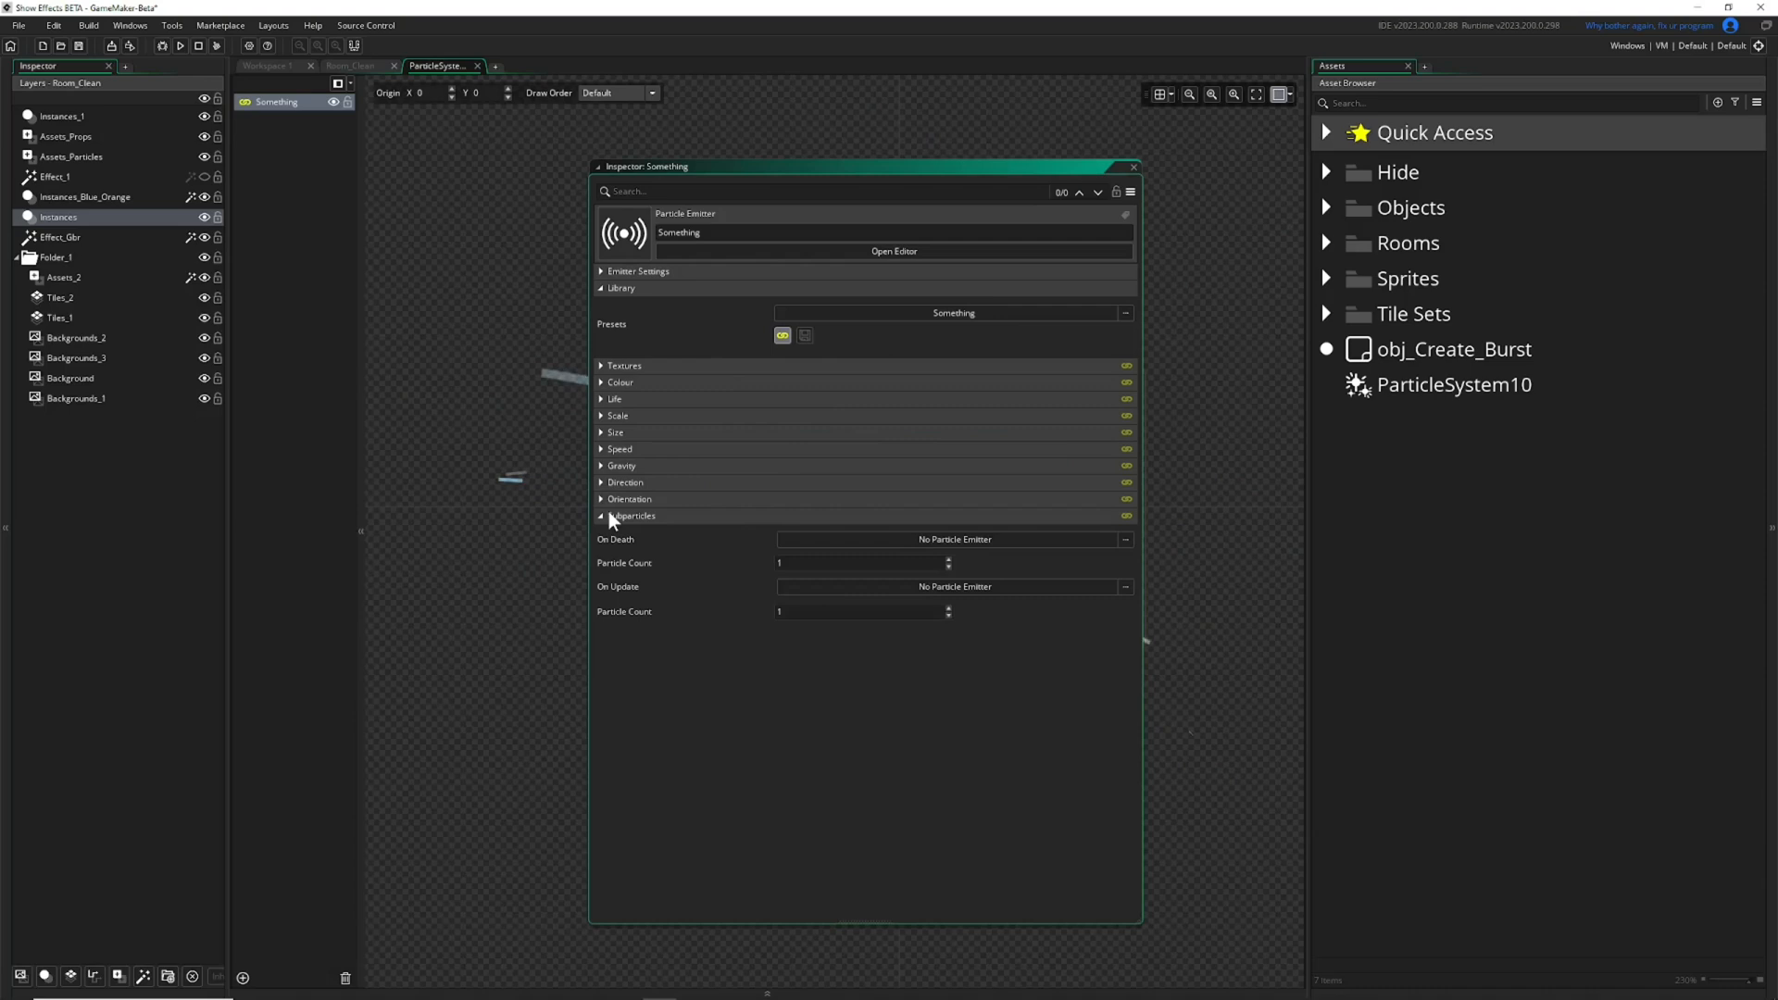
pyautogui.click(909, 541)
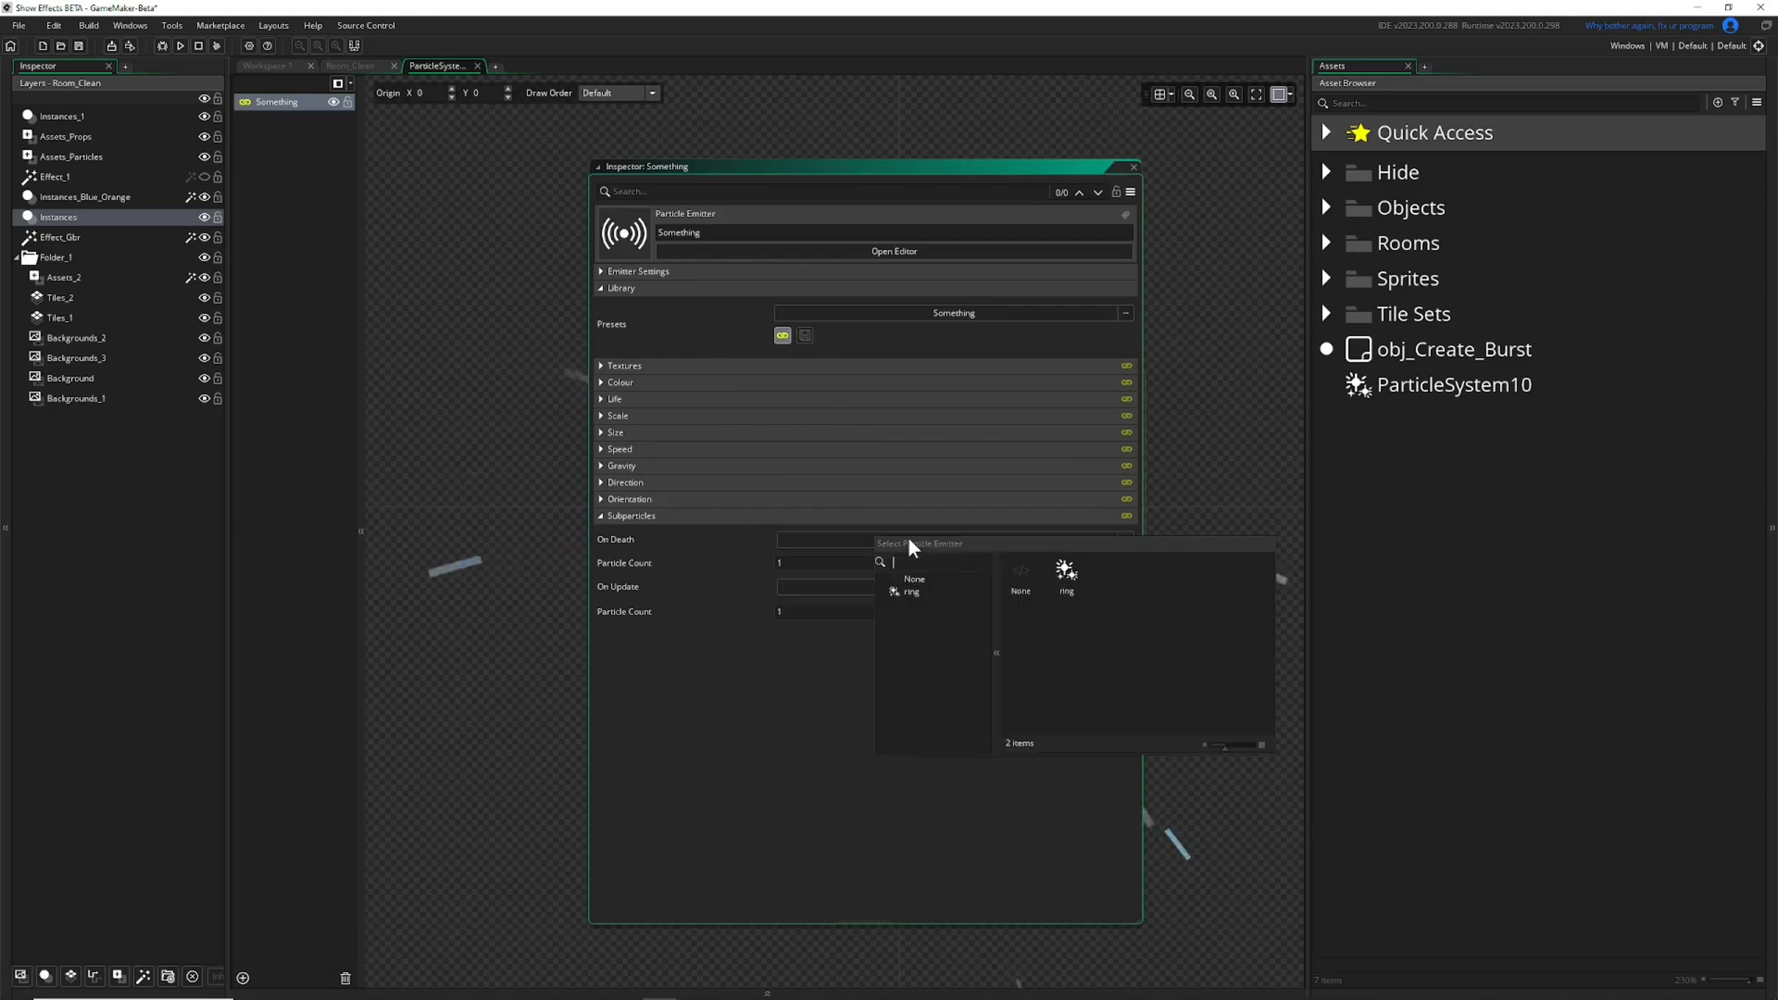
pyautogui.click(1021, 581)
pyautogui.click(785, 336)
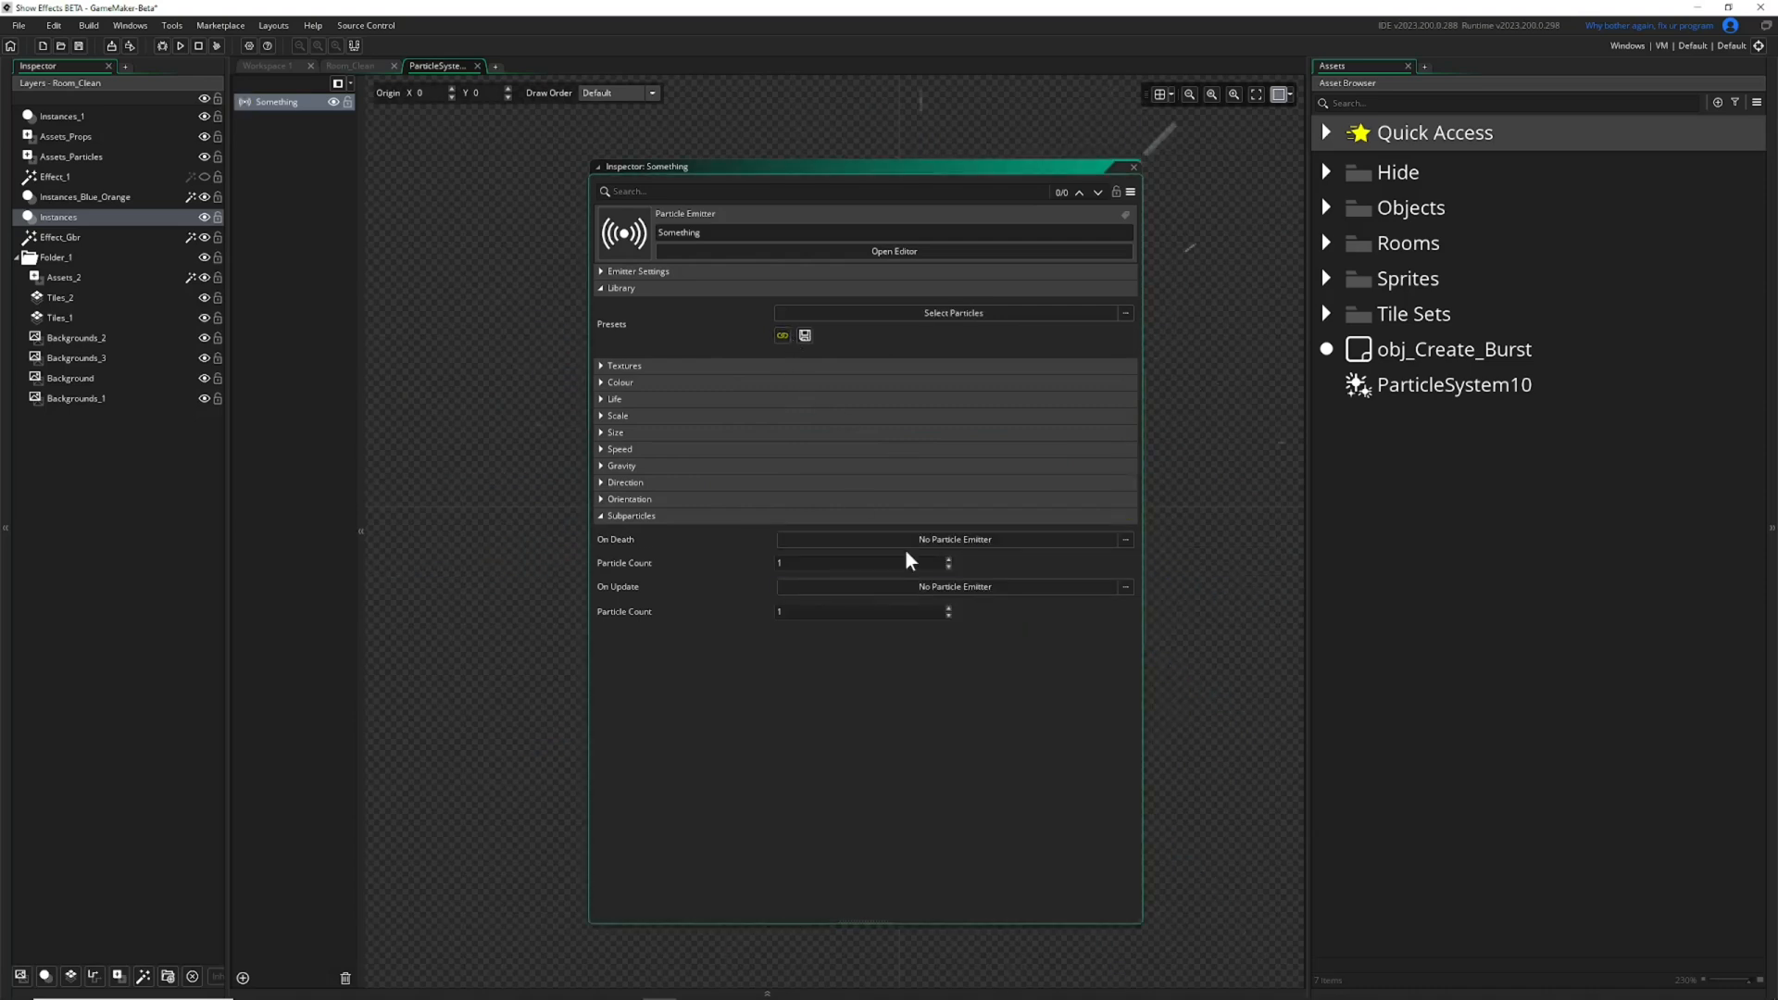
pyautogui.click(943, 539)
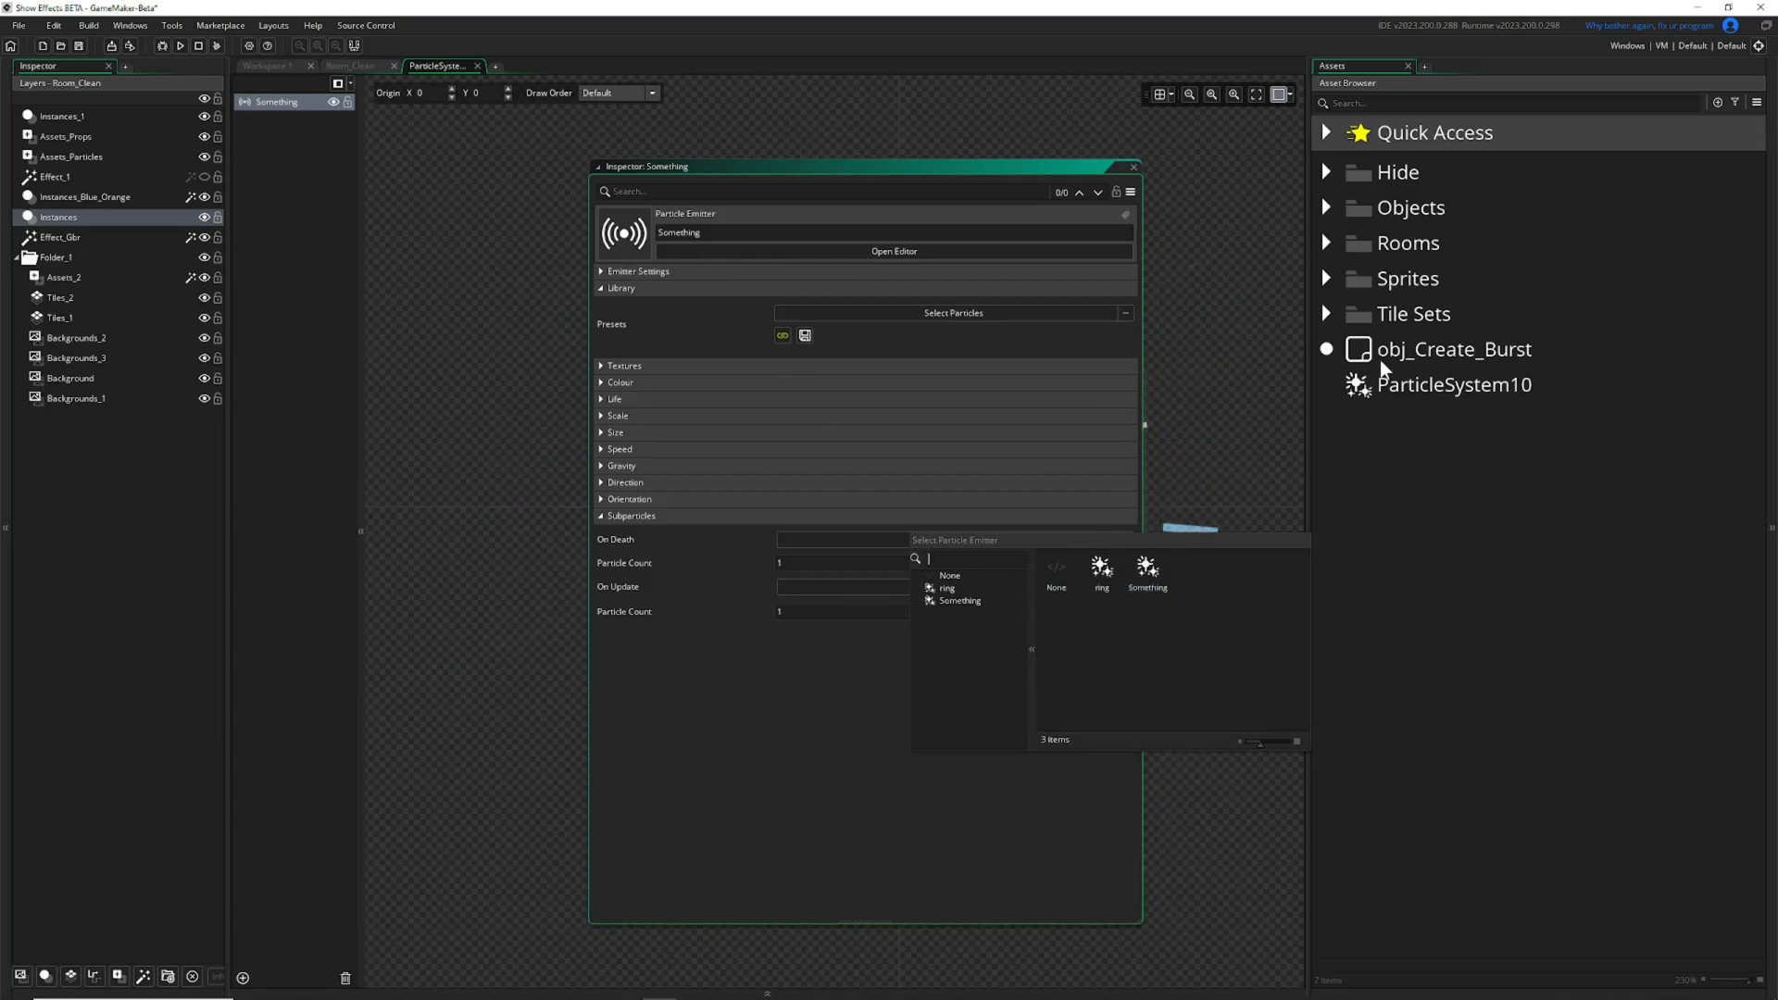
# Create a new particle system asset in the project and keep its default name.
pyautogui.rightClick(1378, 448)
pyautogui.moveTo(1395, 453)
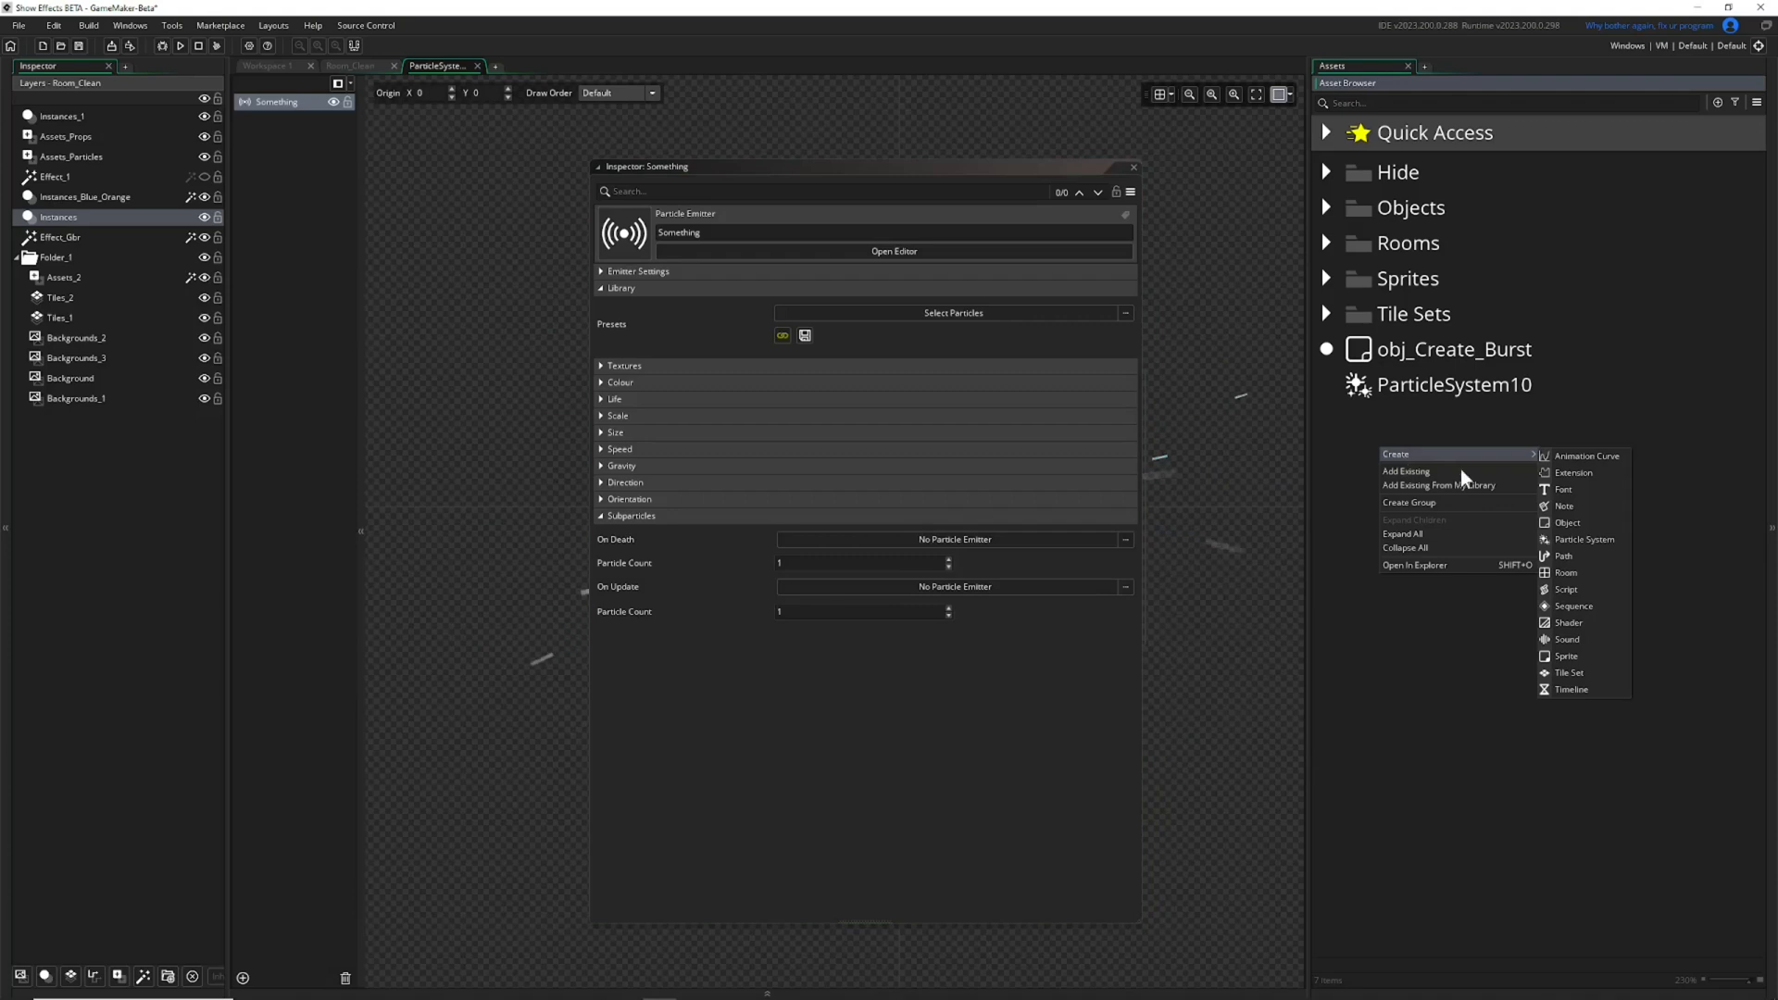
pyautogui.click(1592, 547)
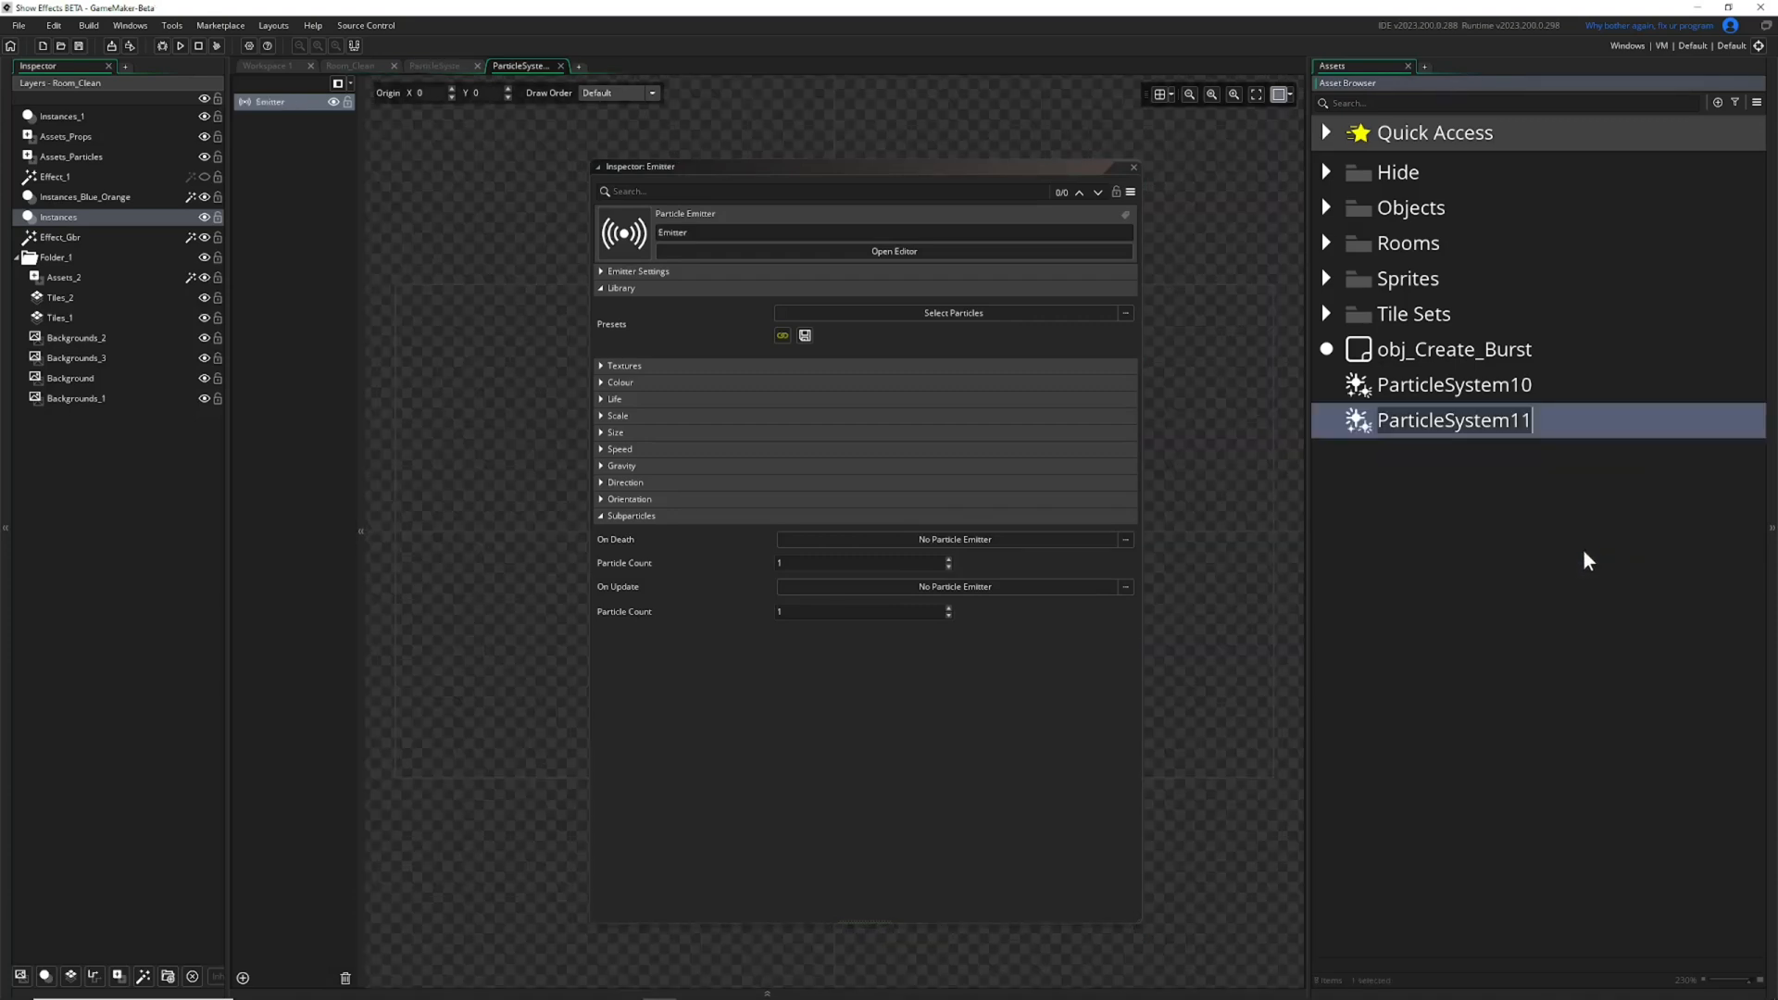
pyautogui.press('Return')
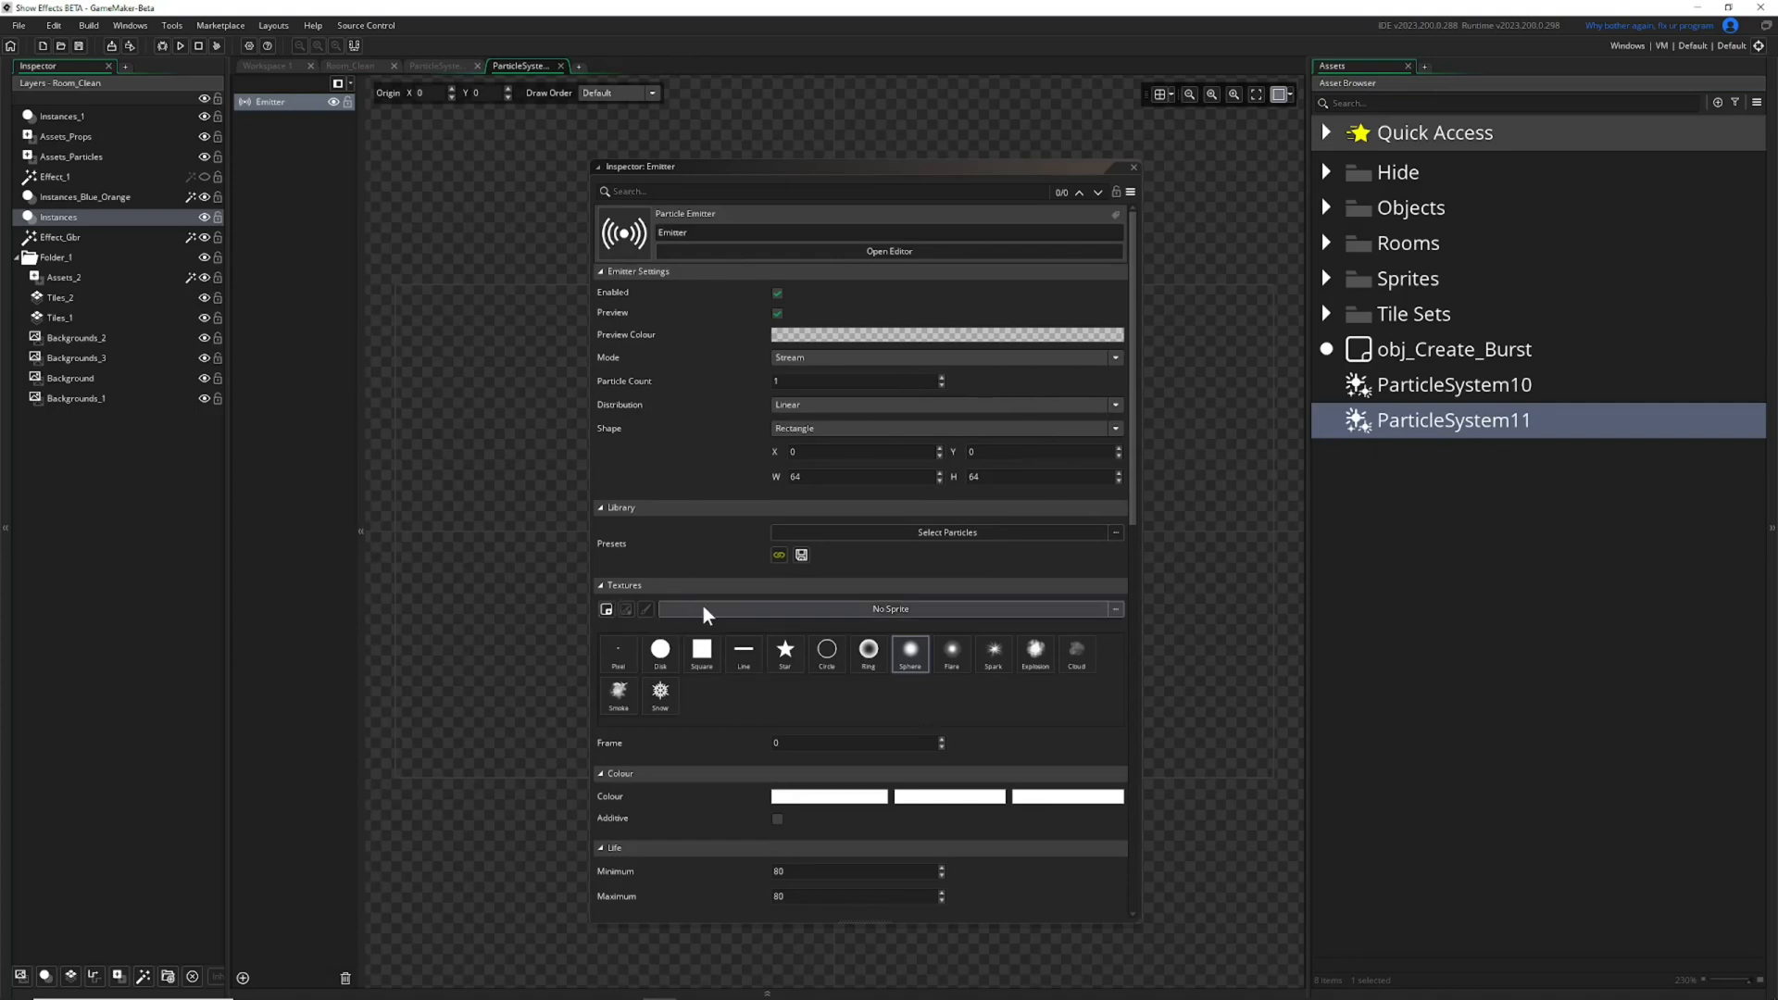
# Collapse the Library, Emitter Settings and Textures sections for the new particle system's emitter.
pyautogui.click(602, 508)
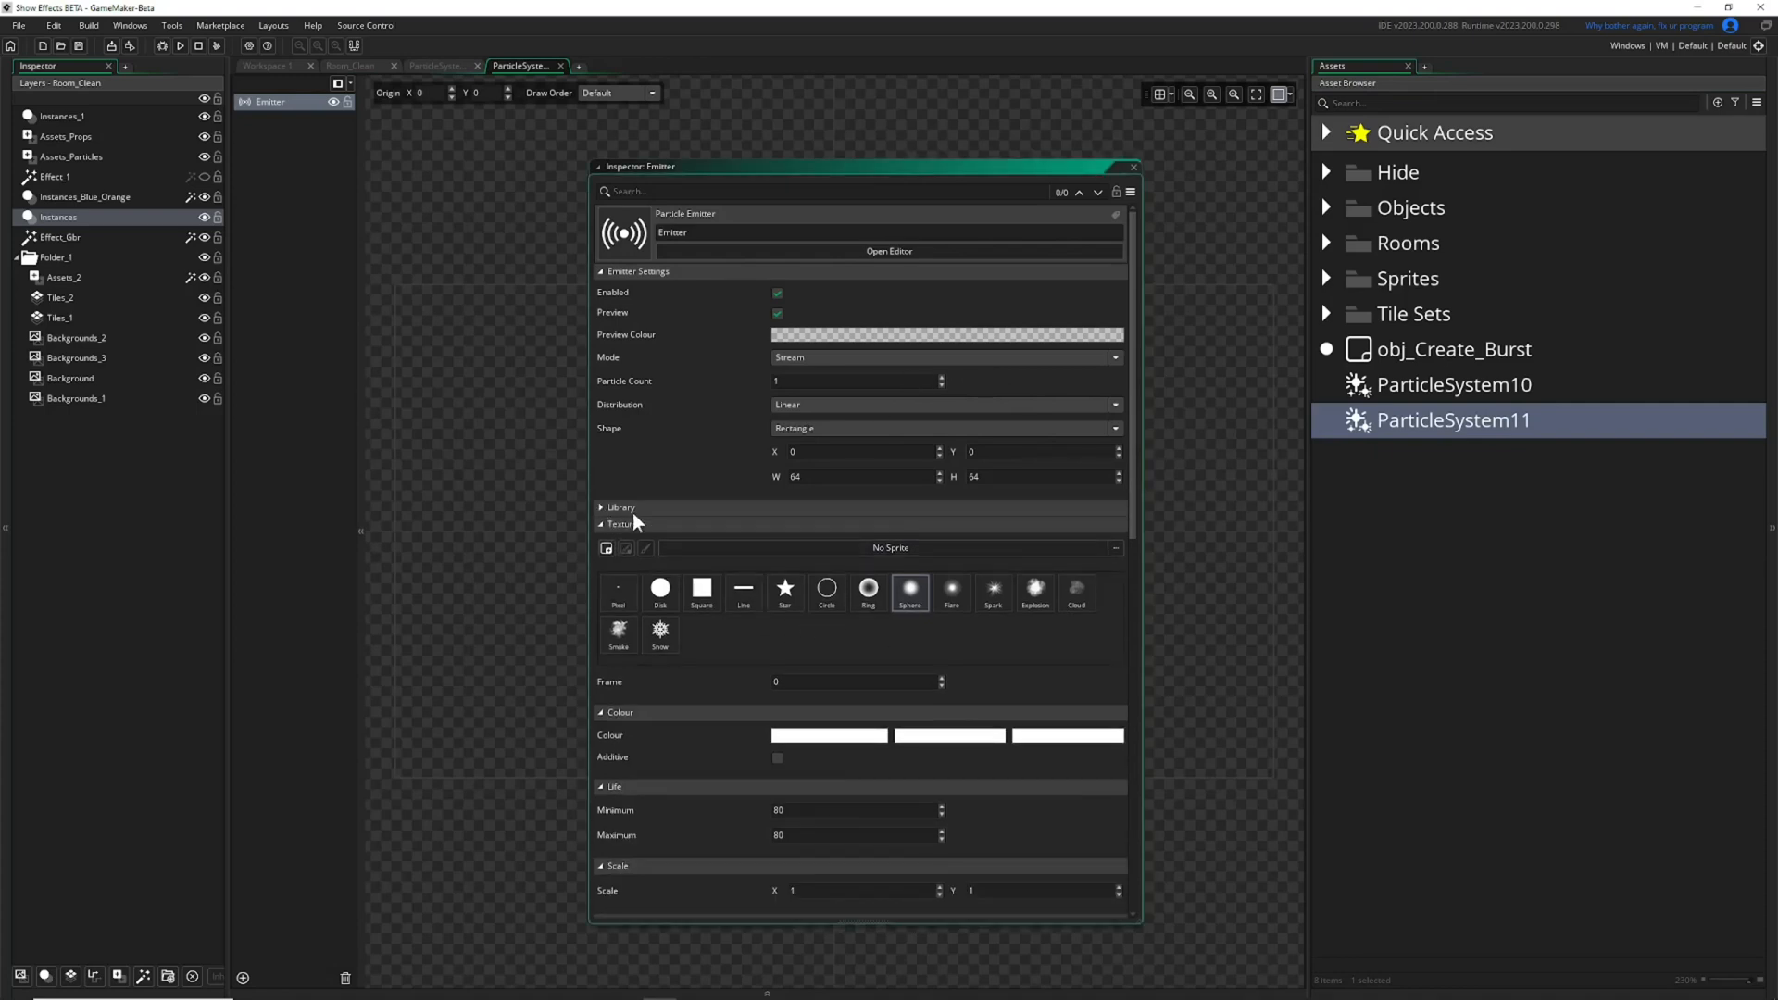
pyautogui.click(605, 273)
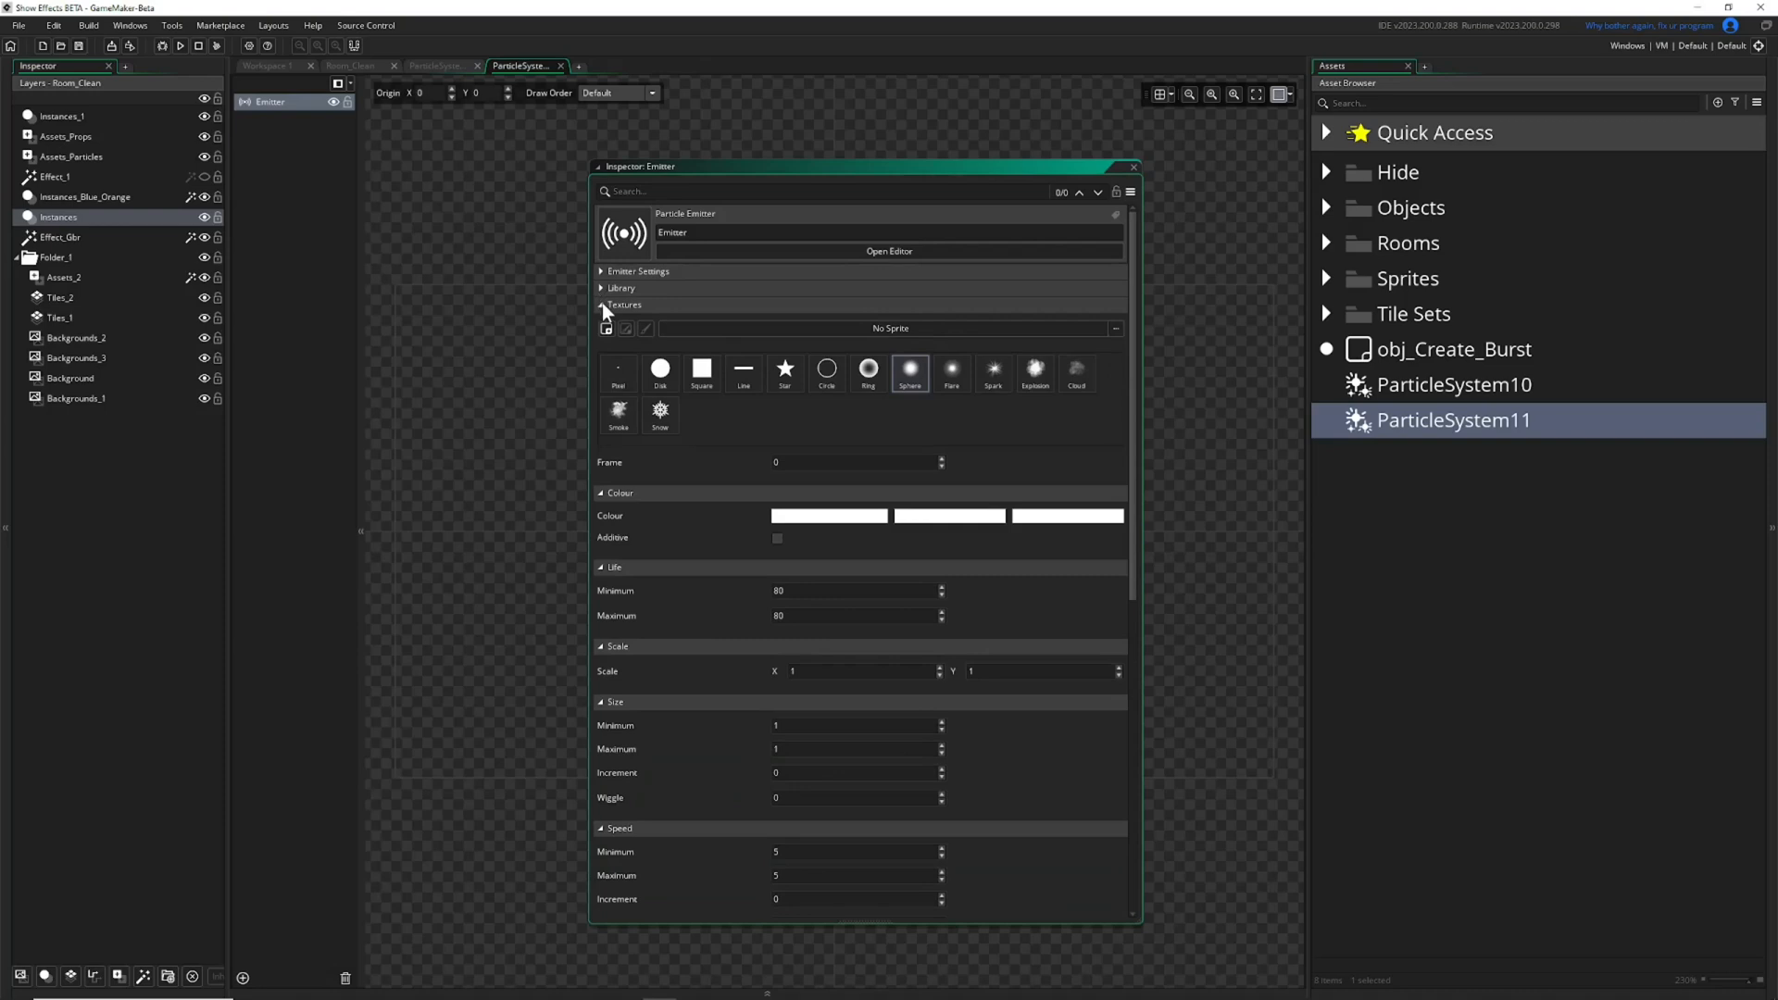
pyautogui.click(602, 304)
pyautogui.rightClick(285, 169)
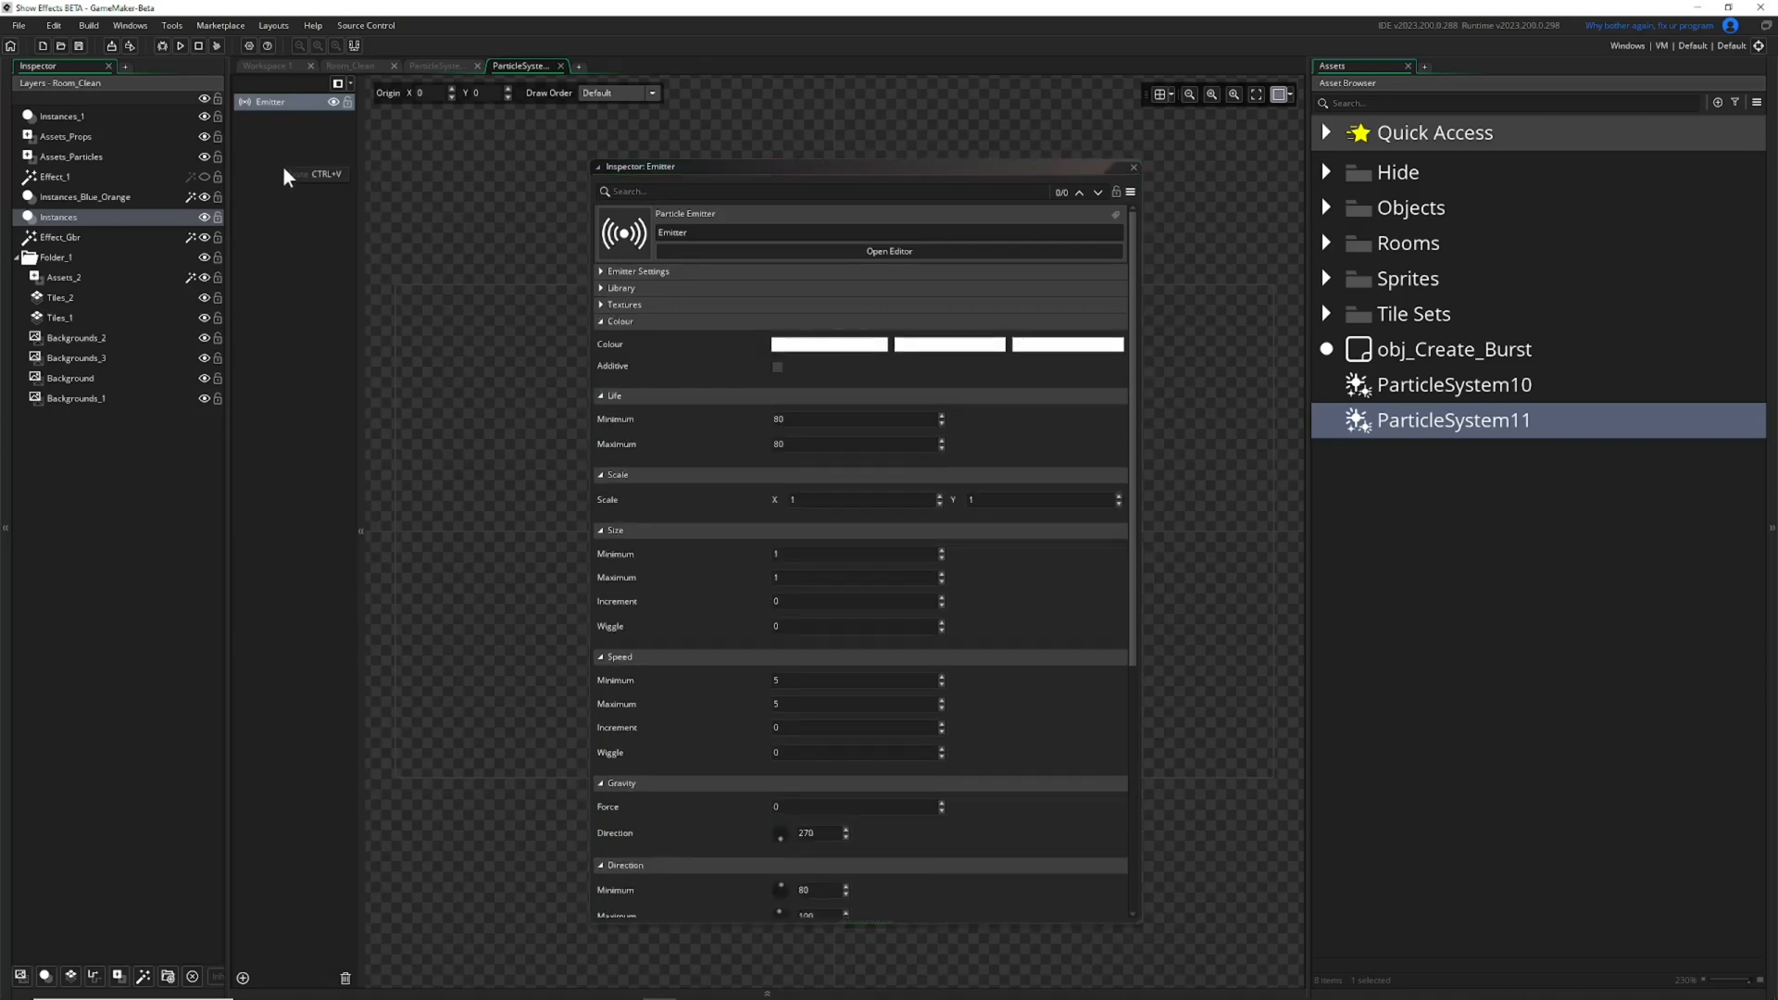
pyautogui.click(282, 158)
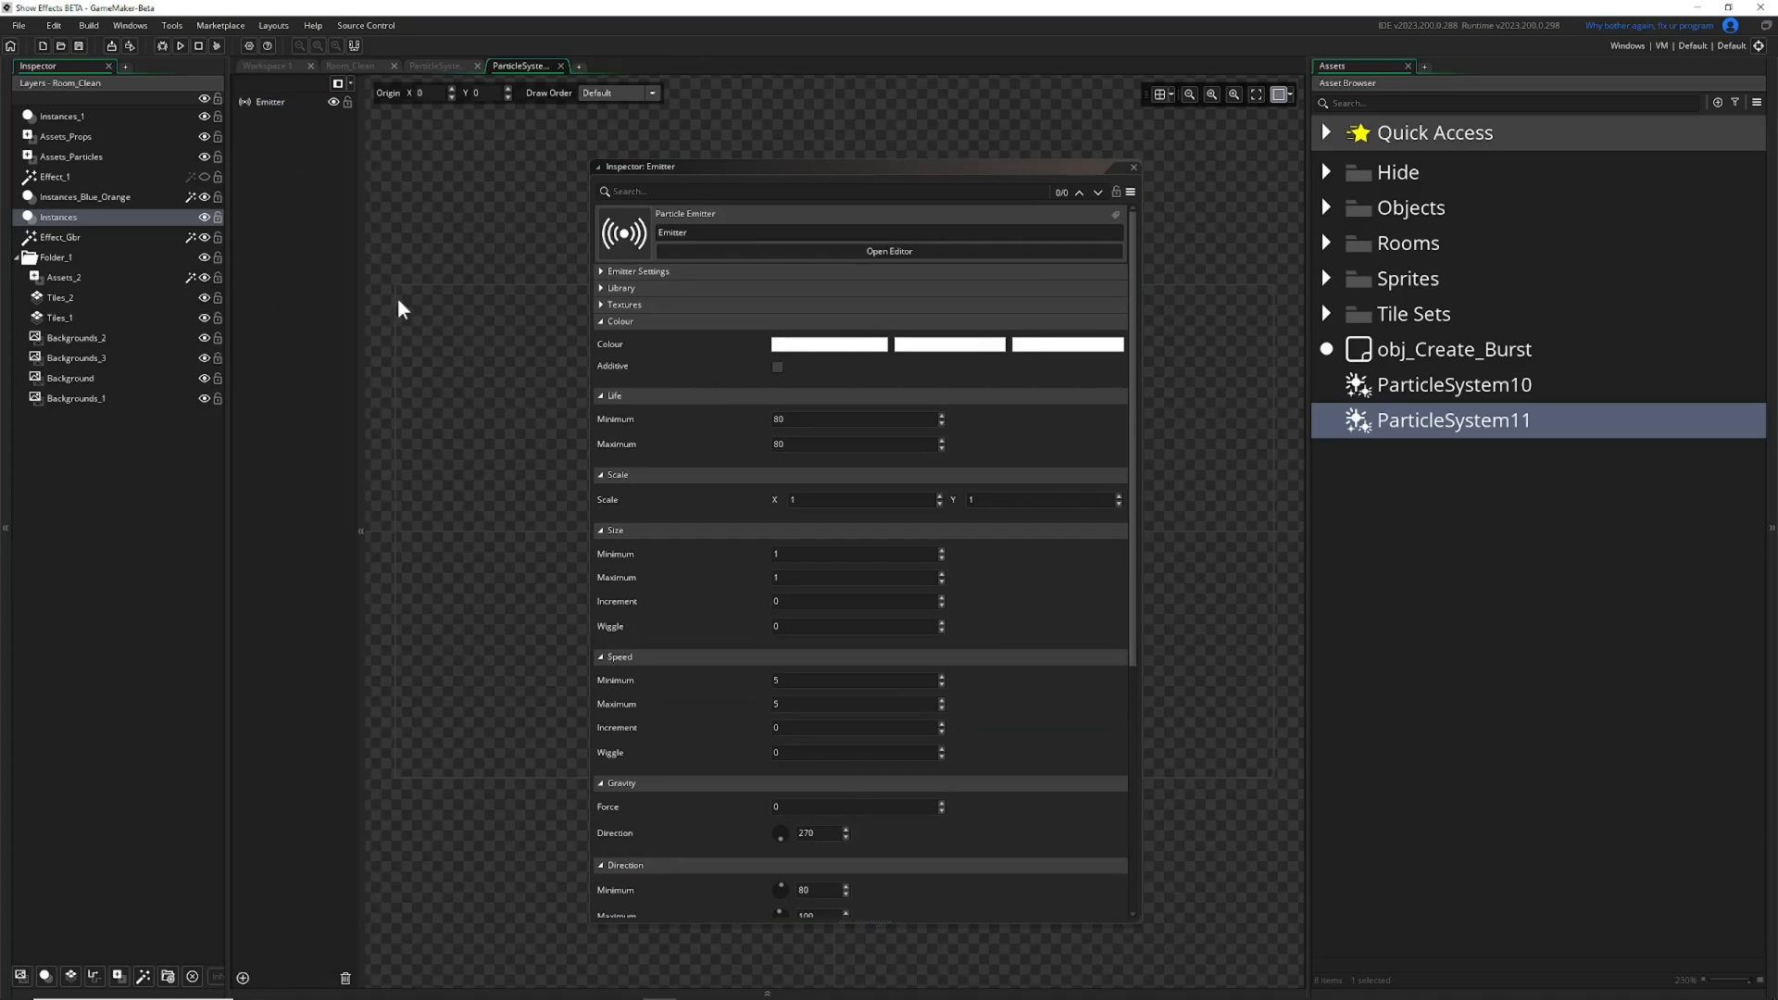
# Collapse the new emitter's sections from Colour through Orientation and view the emitters available for On Death without choosing one.
pyautogui.click(603, 322)
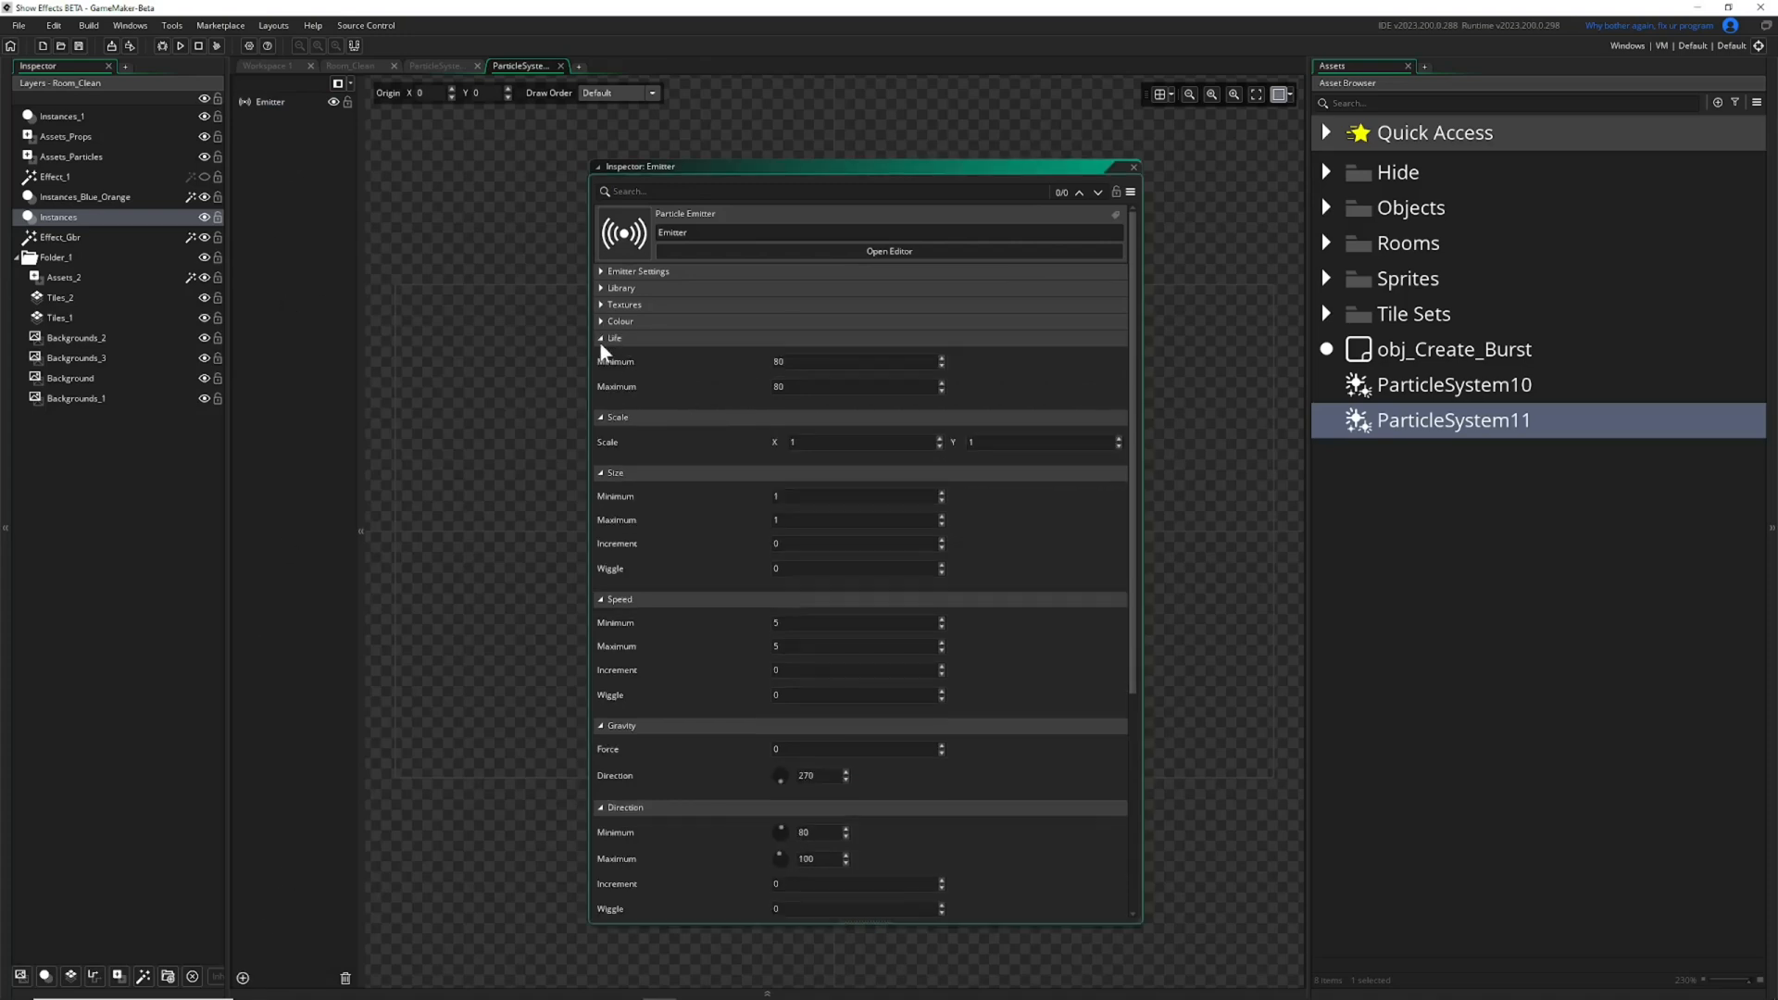
pyautogui.click(602, 338)
pyautogui.click(602, 355)
pyautogui.click(602, 372)
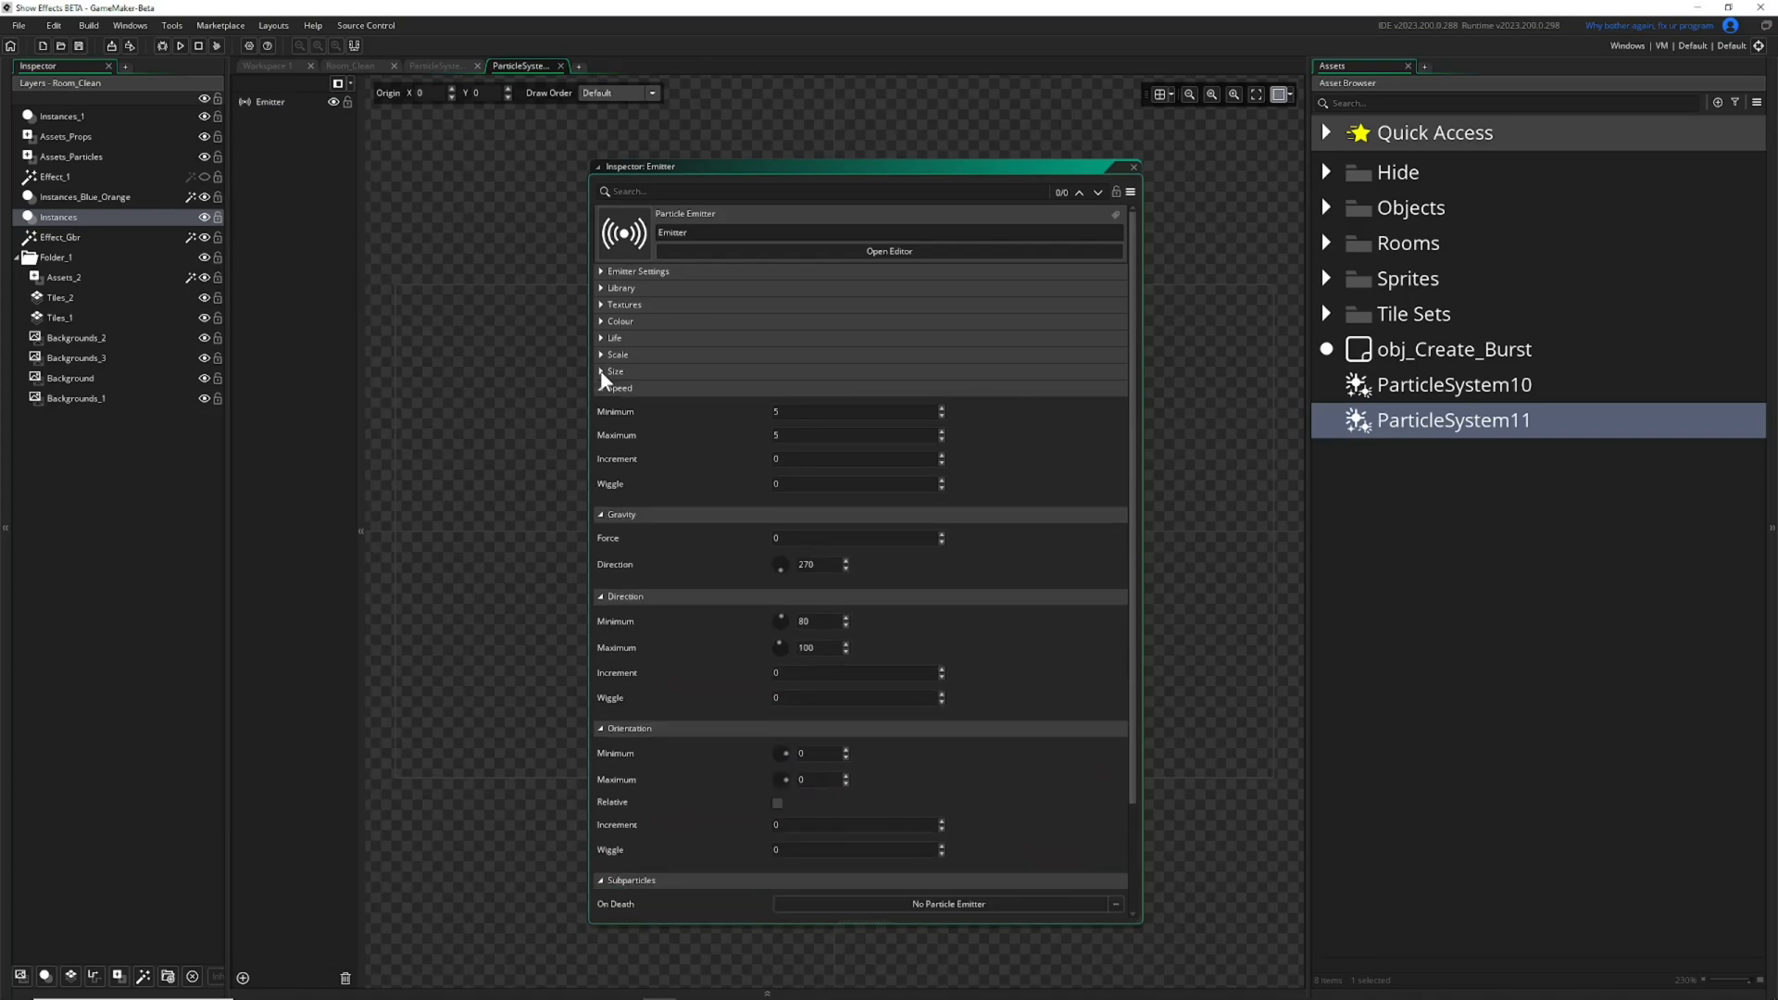
pyautogui.click(601, 388)
pyautogui.click(602, 404)
pyautogui.click(603, 421)
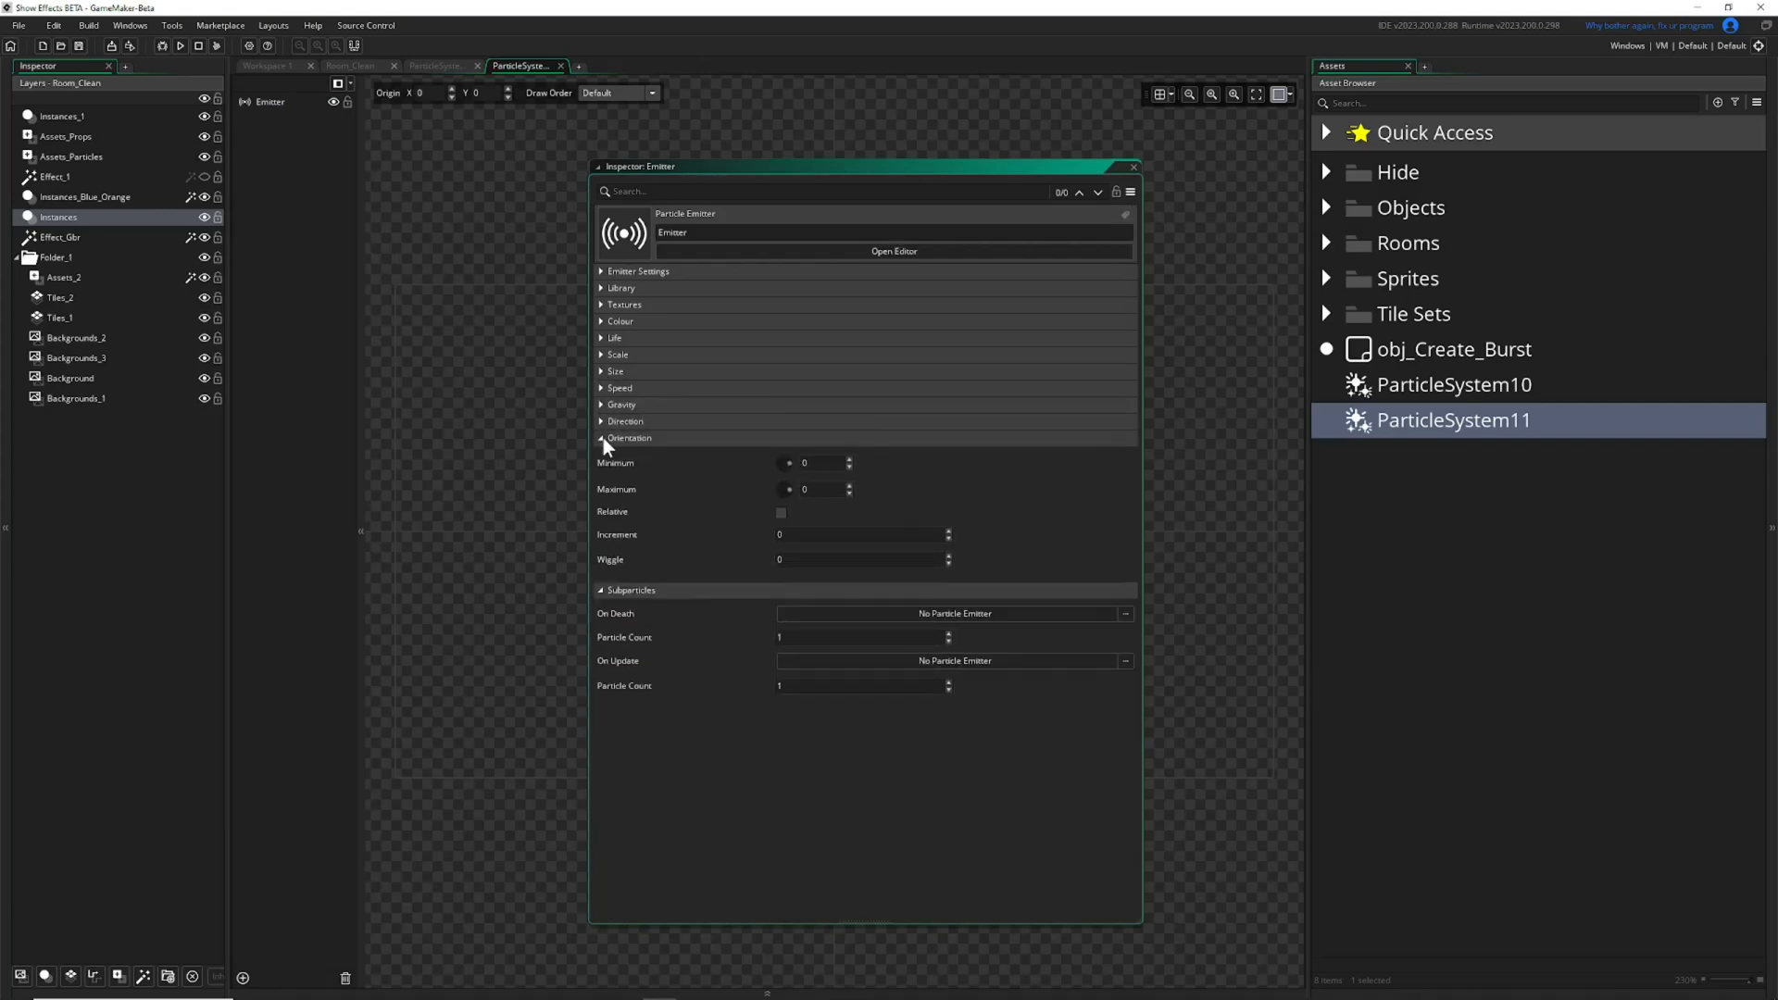
pyautogui.click(603, 439)
pyautogui.click(946, 478)
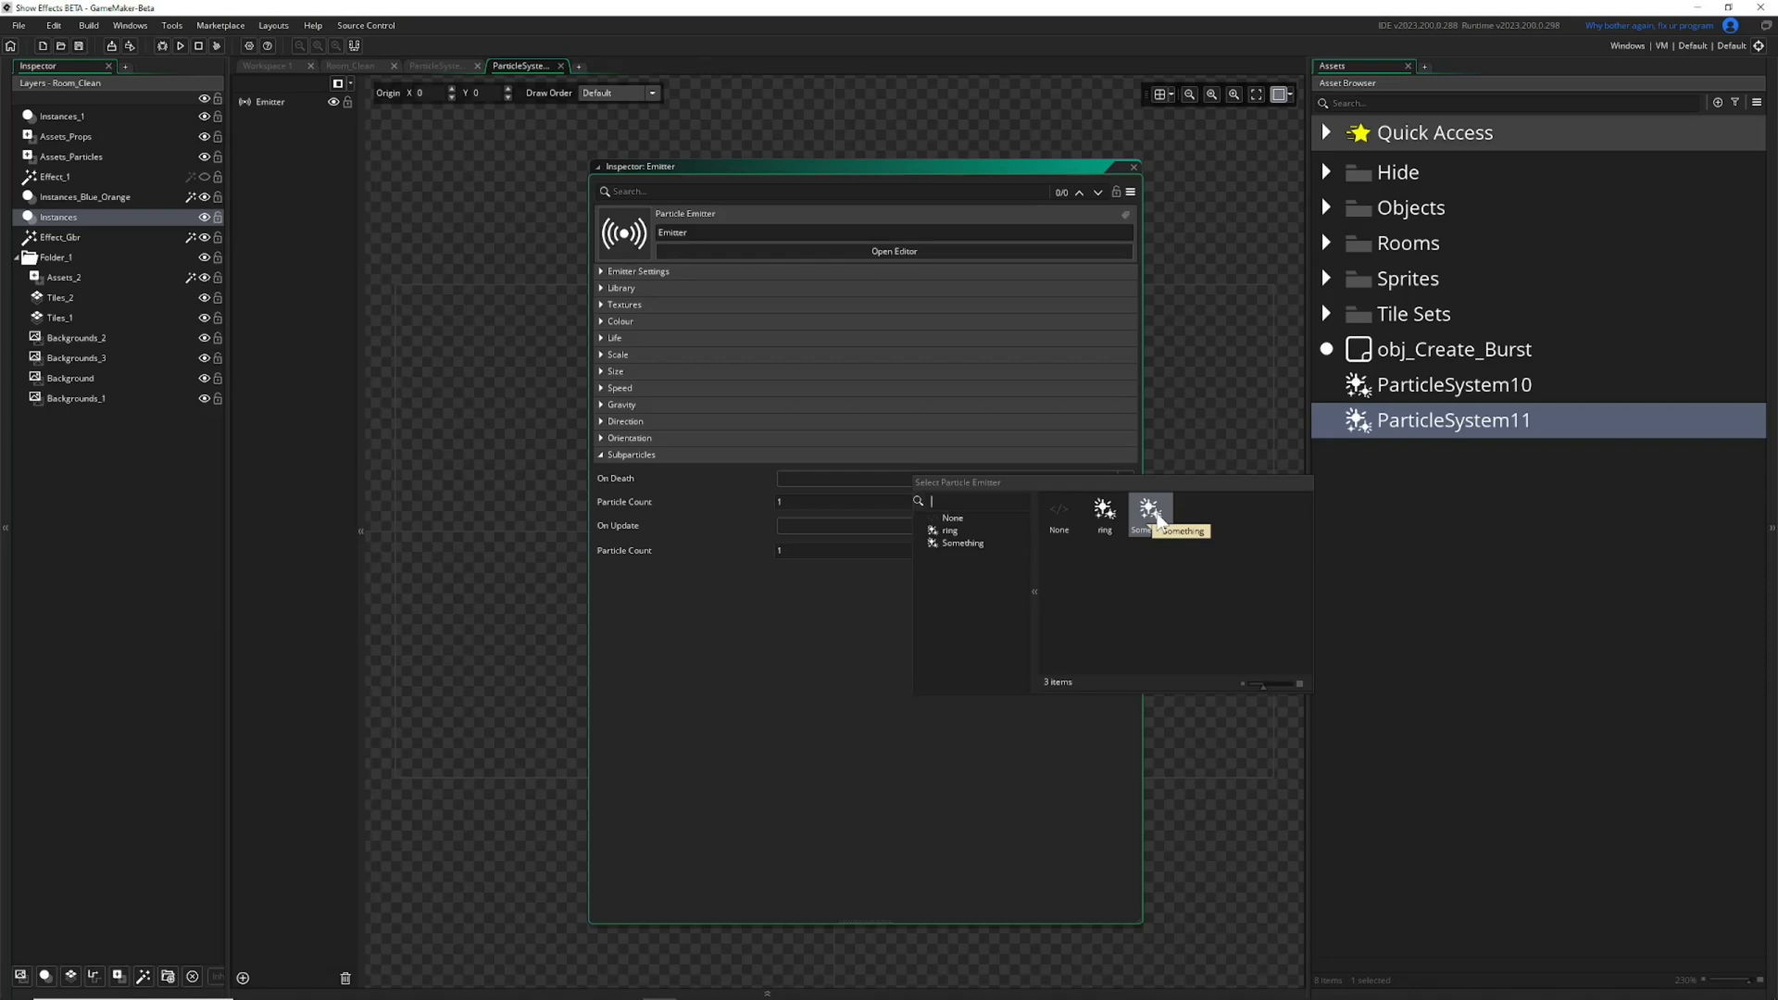
pyautogui.click(1199, 222)
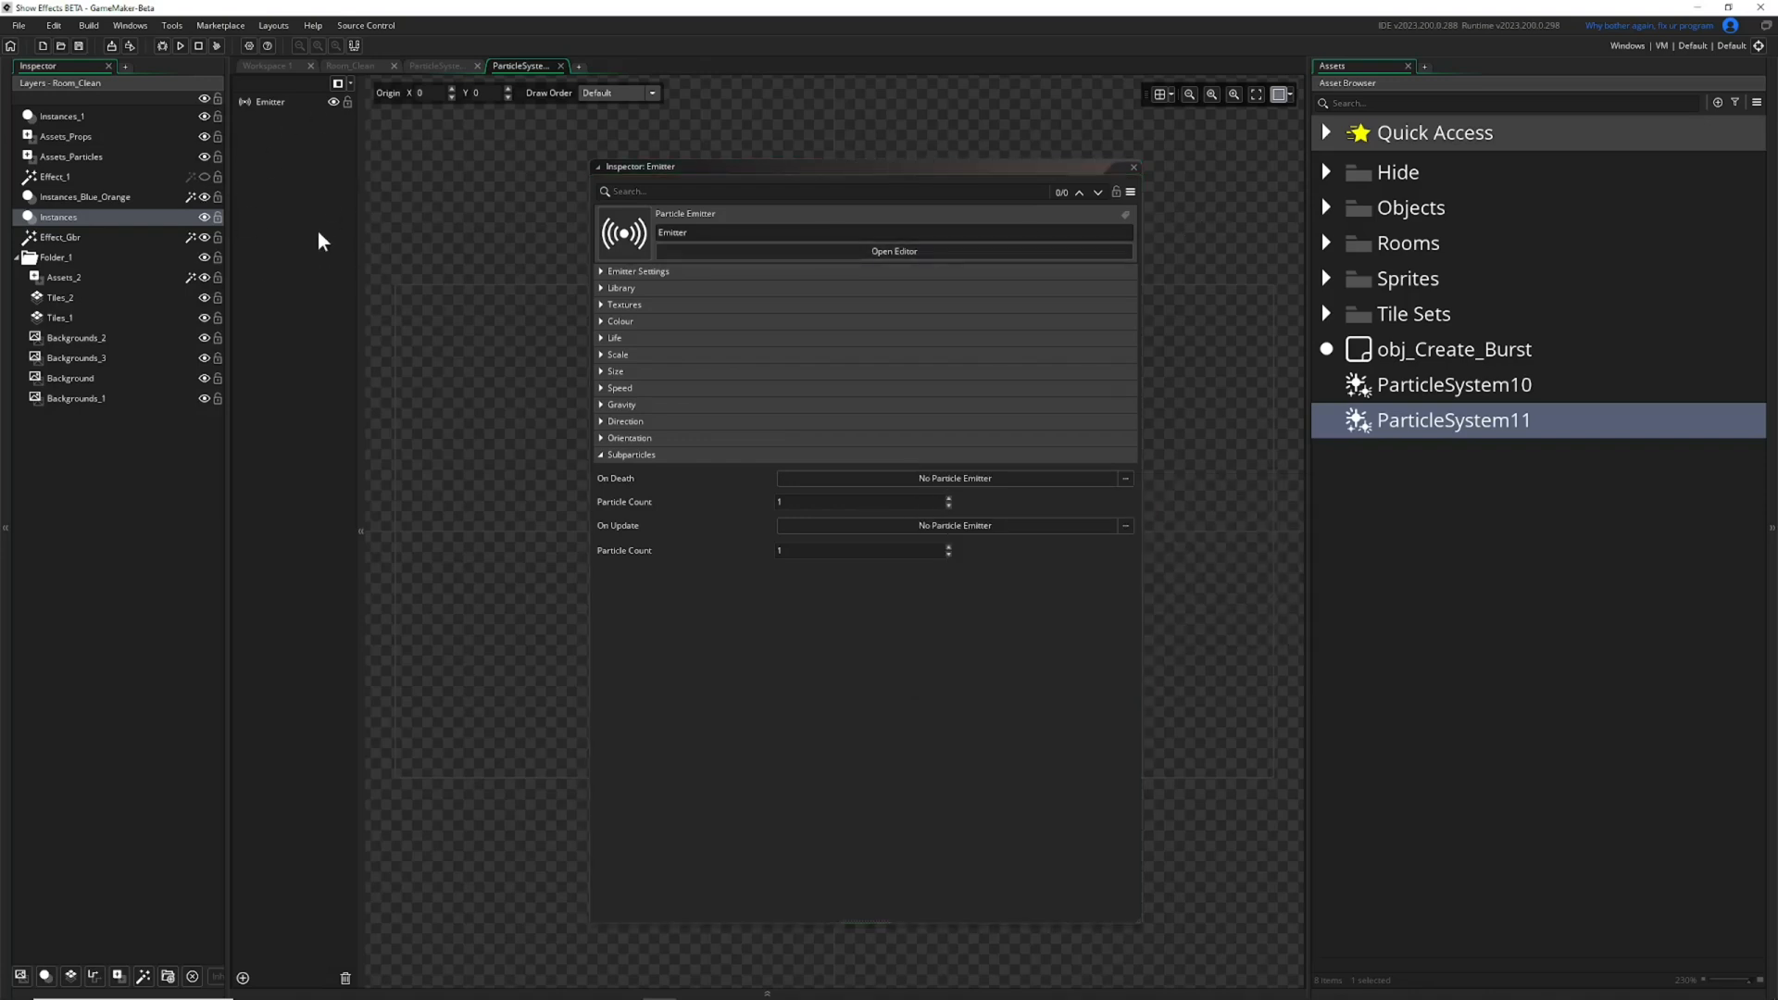
# Copy the Something emitter from ParticleSystem10 and paste it into ParticleSystem11.
pyautogui.click(461, 63)
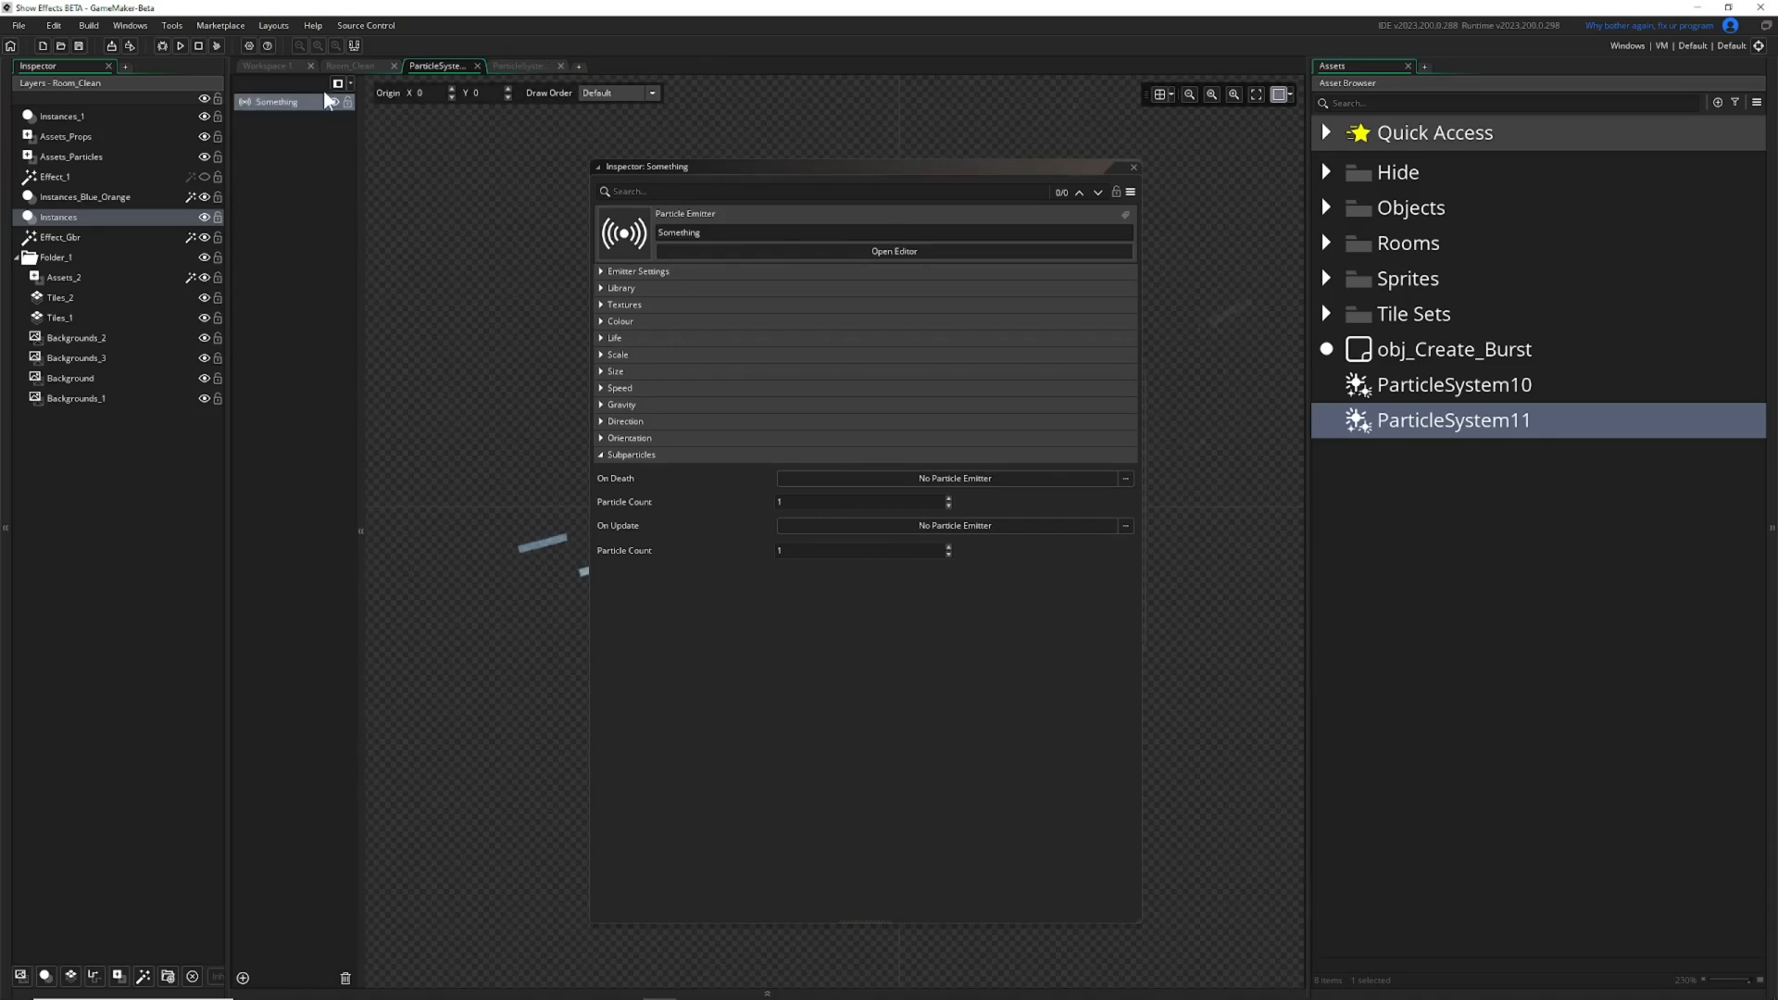
pyautogui.rightClick(272, 100)
pyautogui.click(515, 66)
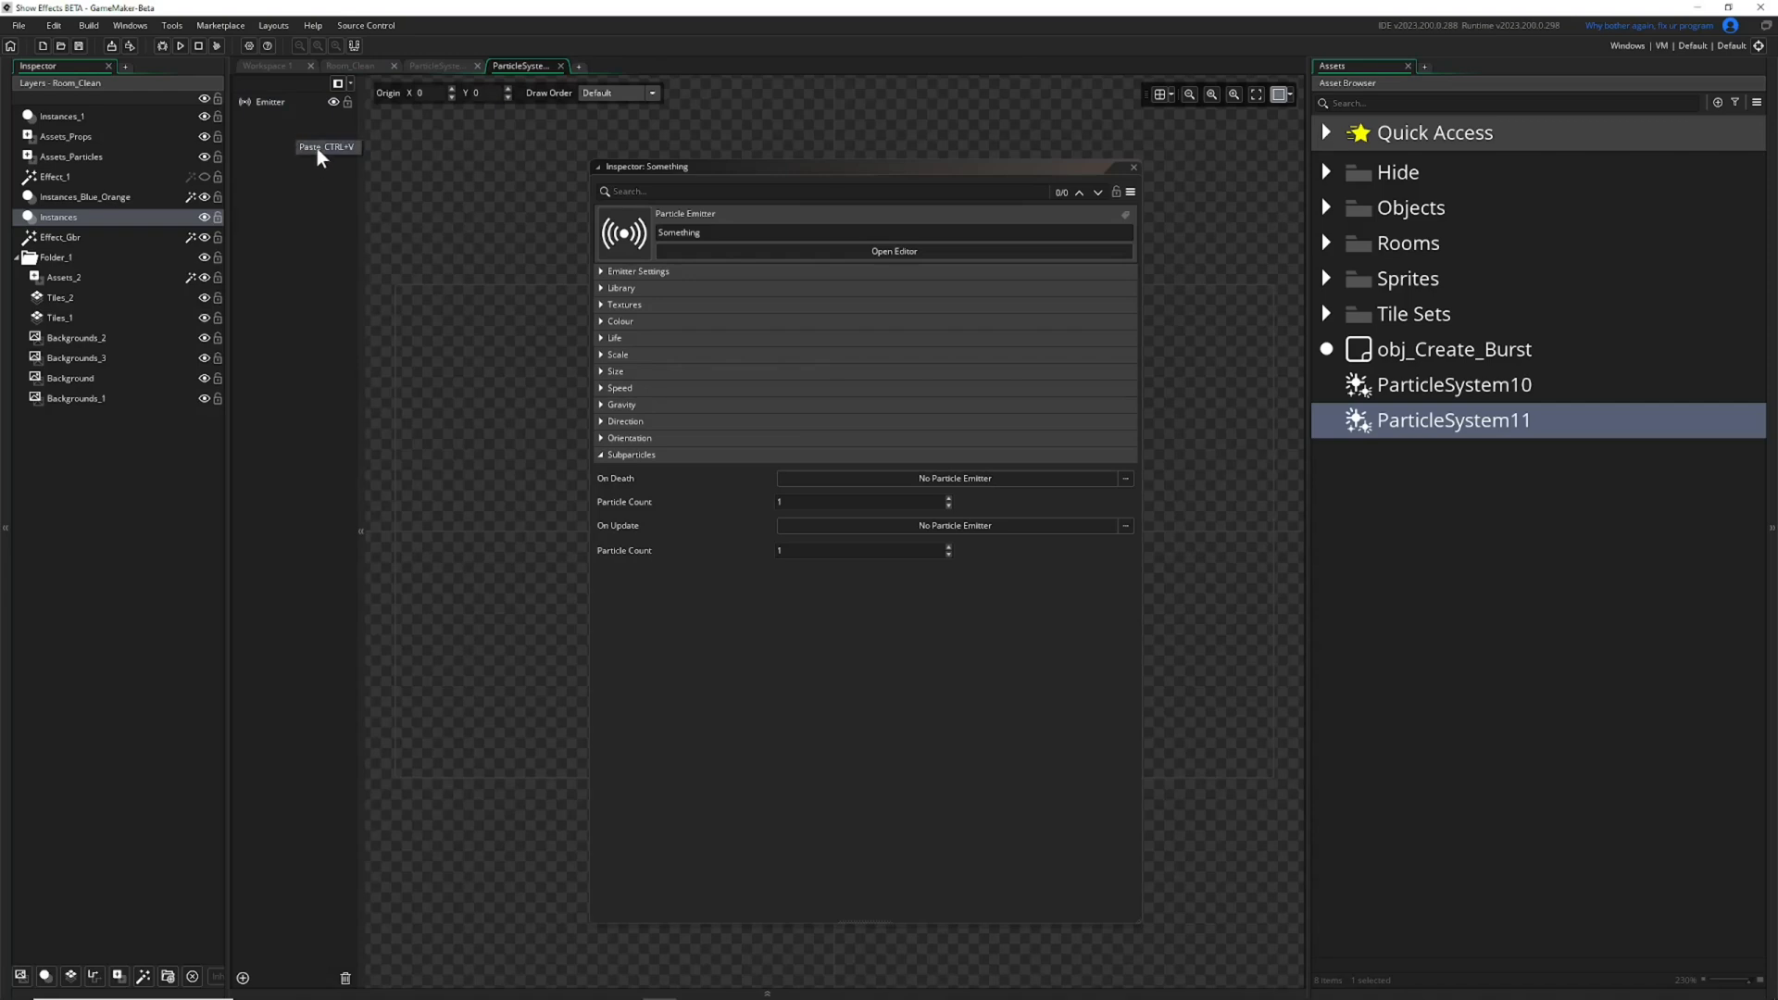
pyautogui.click(317, 148)
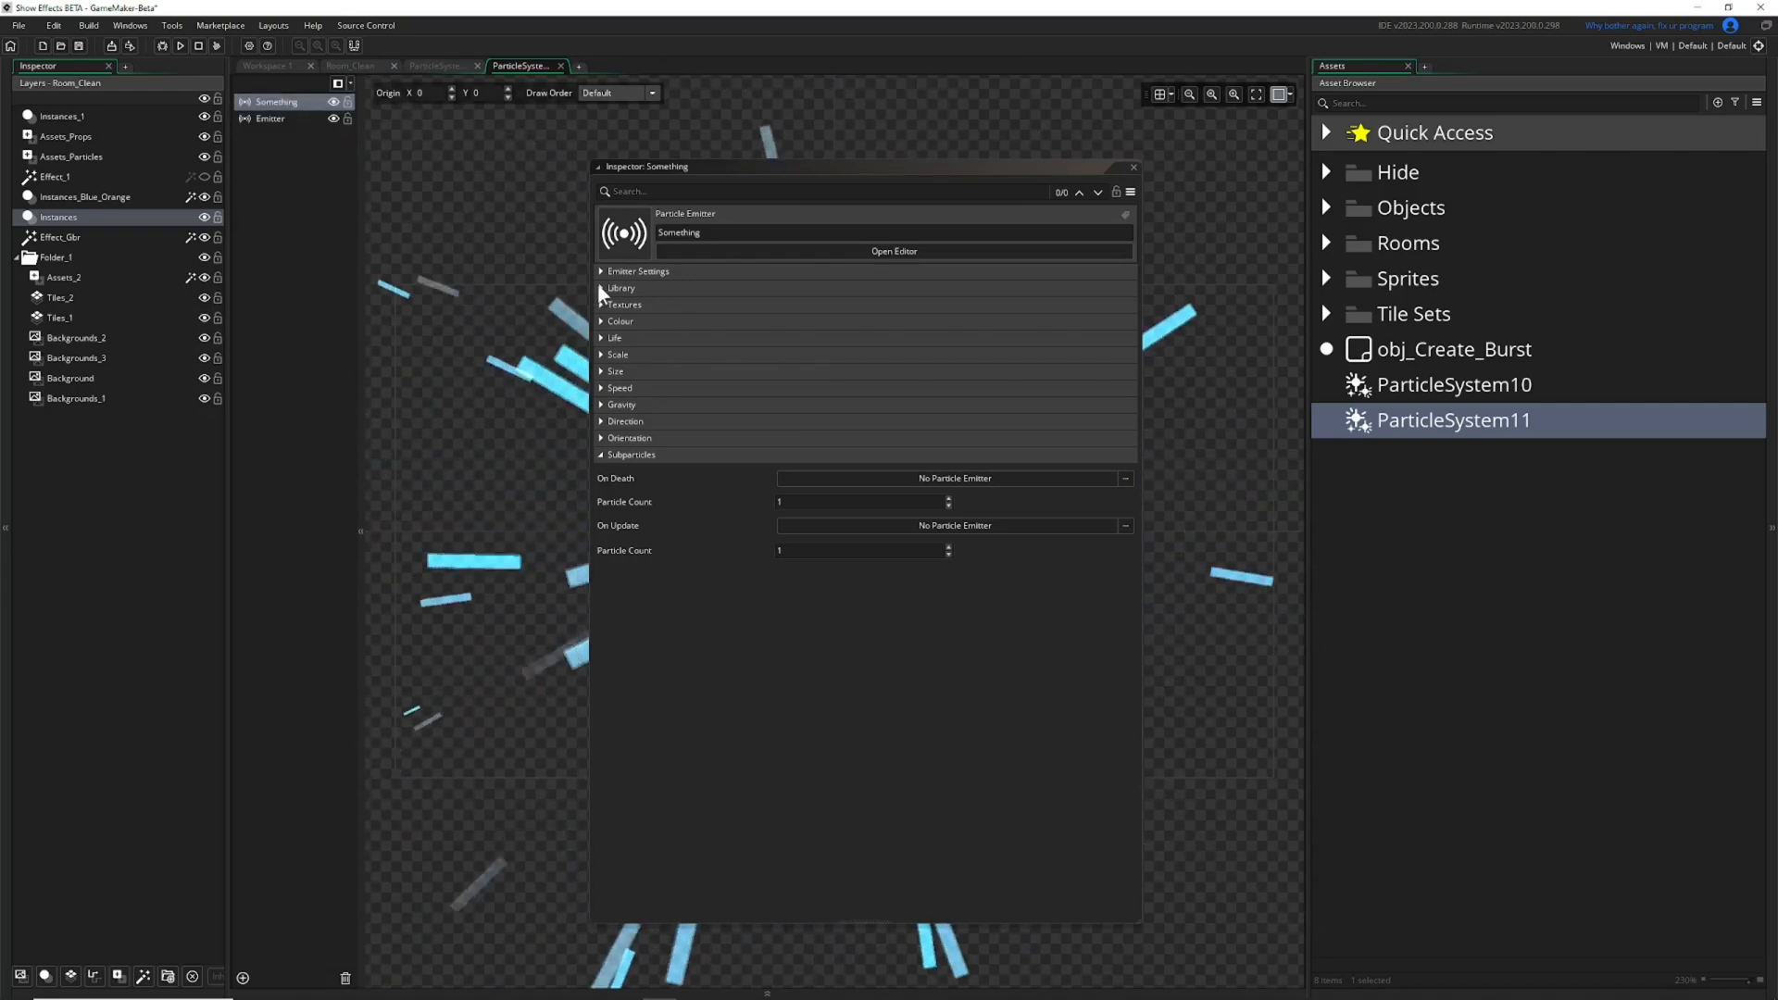
# Close the ParticleSystem11 editor and expand the Library section of the Something emitter in ParticleSystem10.
pyautogui.click(560, 66)
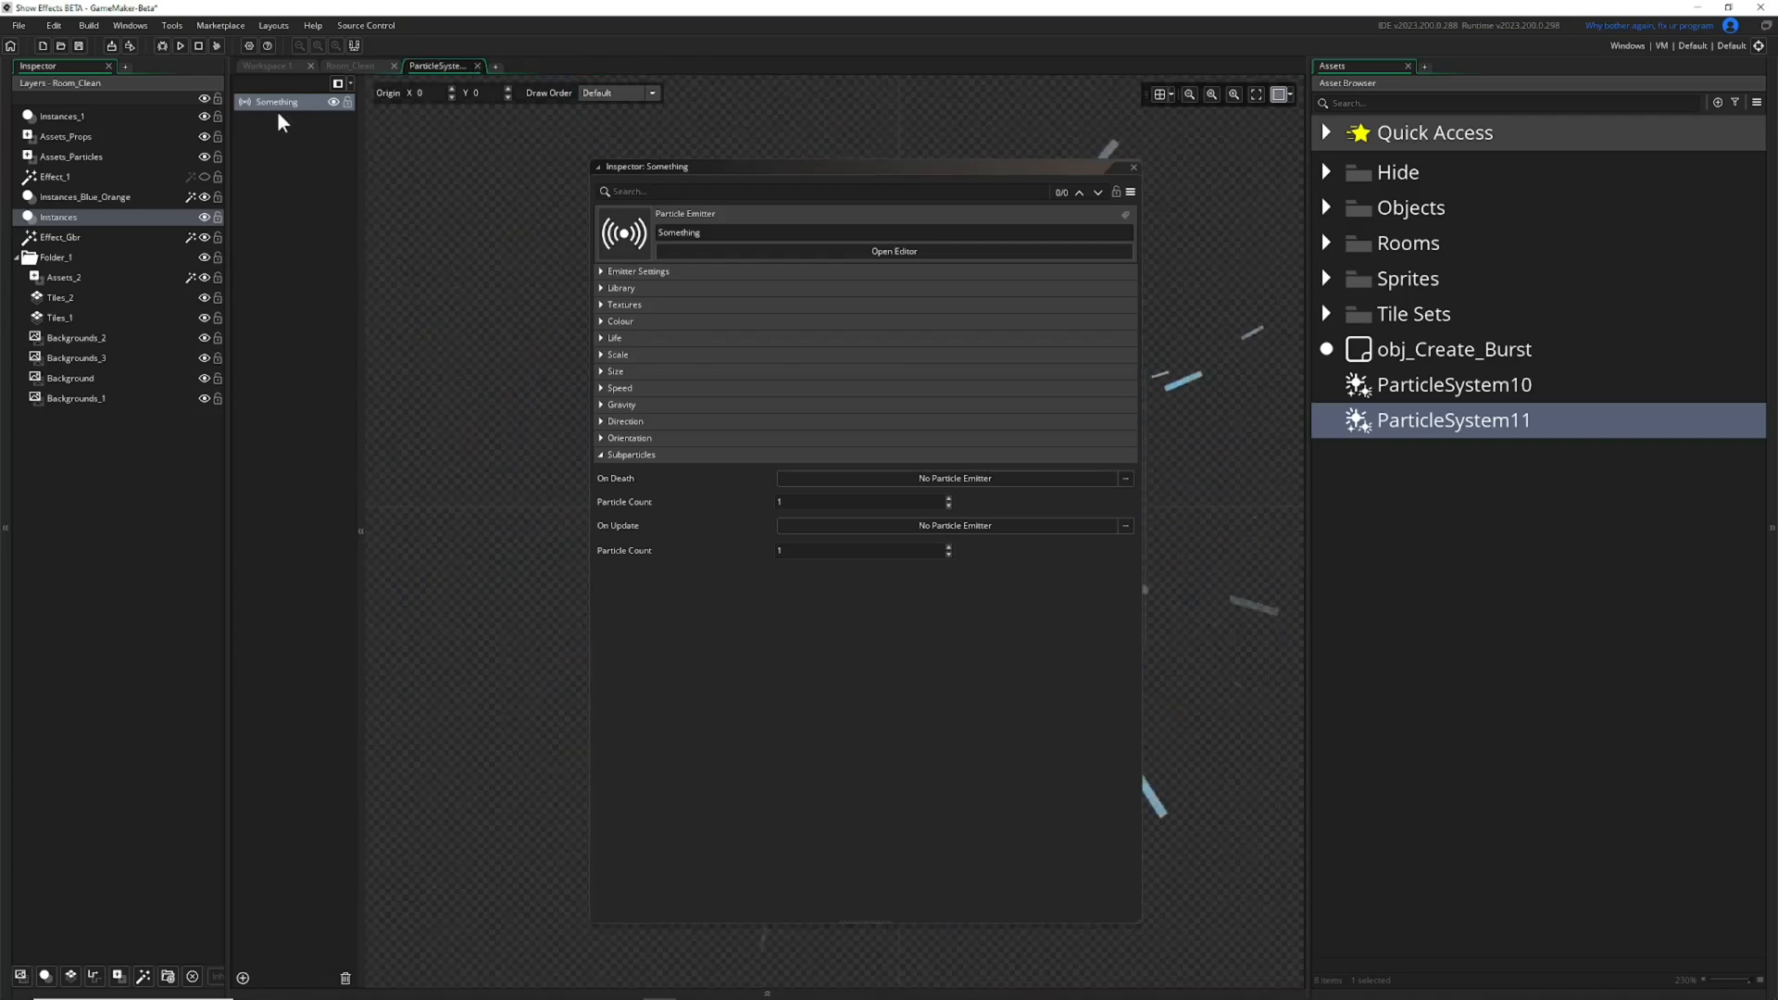
pyautogui.click(601, 288)
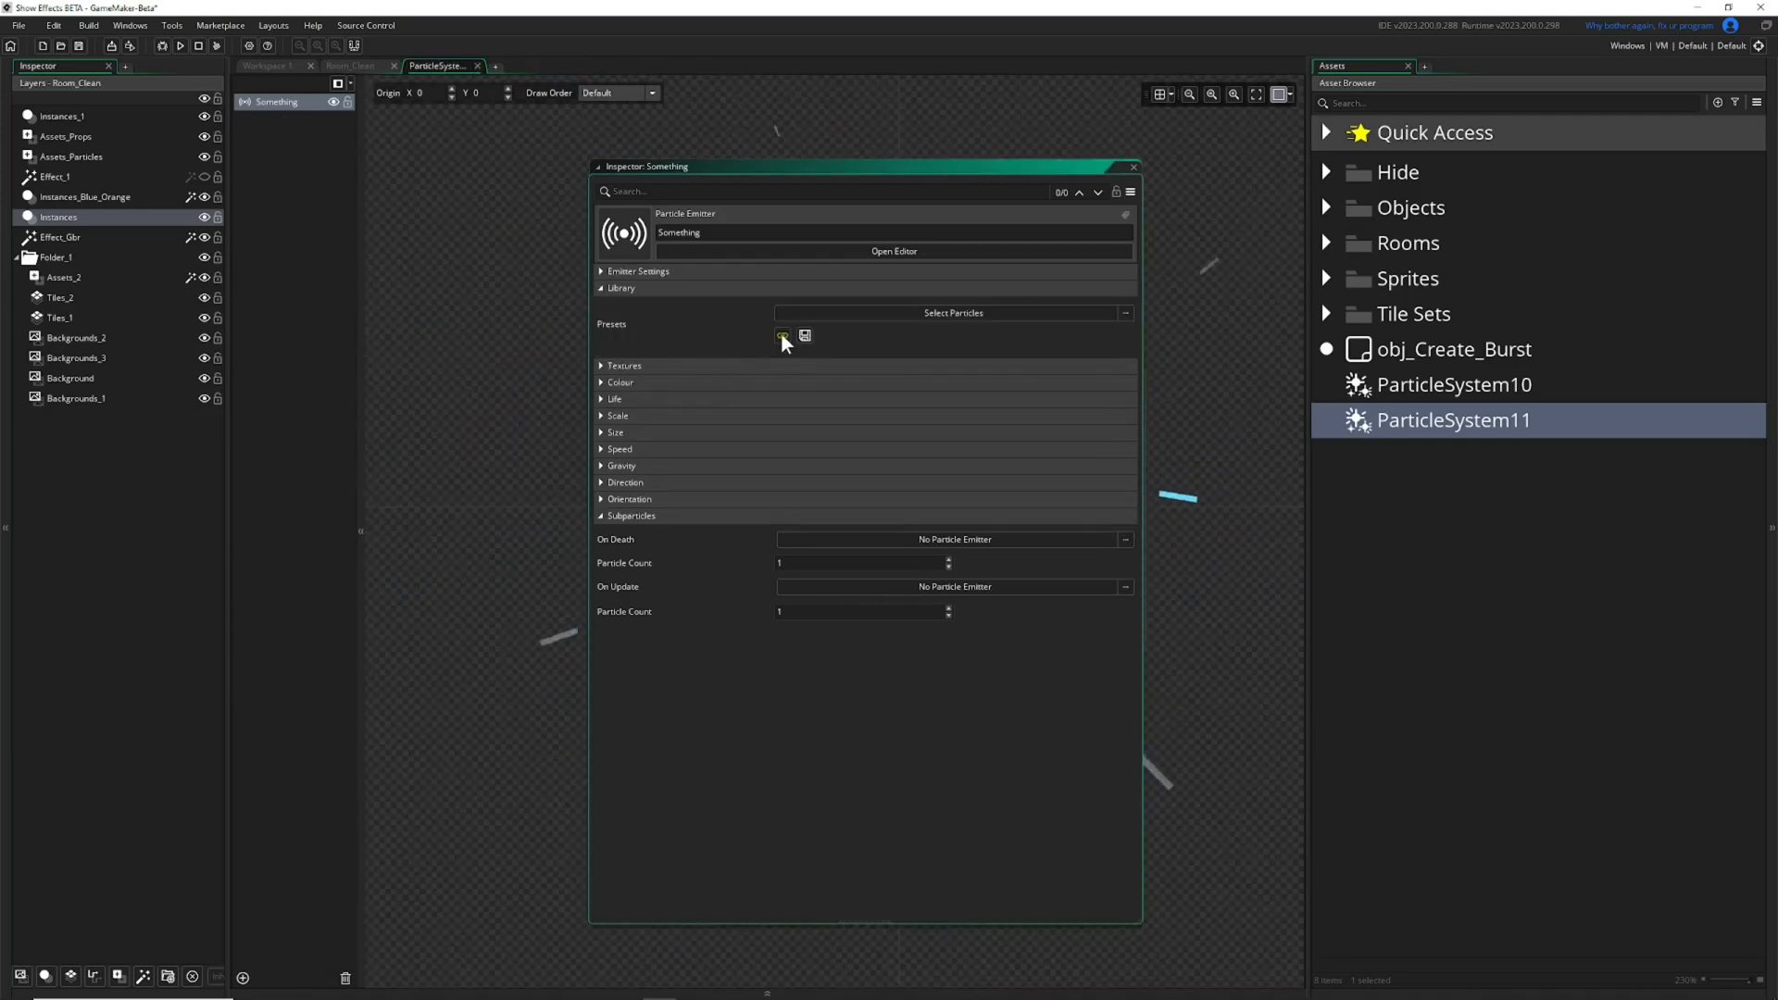
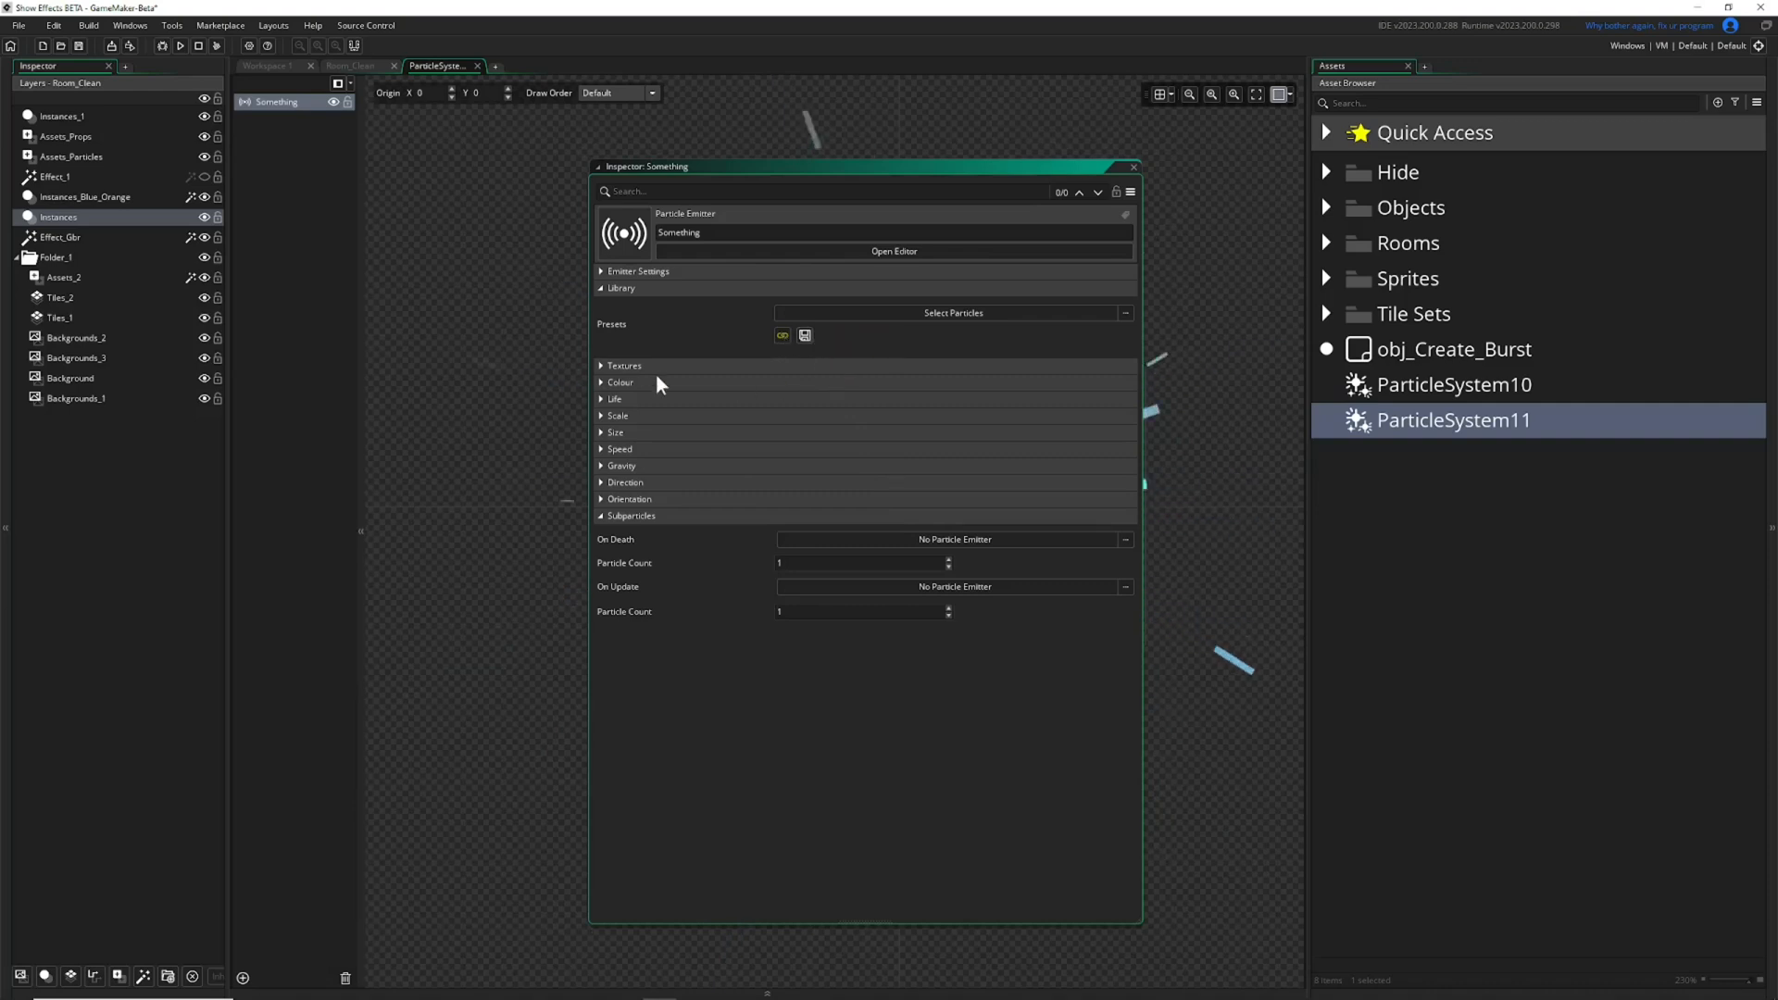
# Collapse the Library and Subparticles sections of the Something emitter and move its inspector away from the particle preview.
pyautogui.click(611, 288)
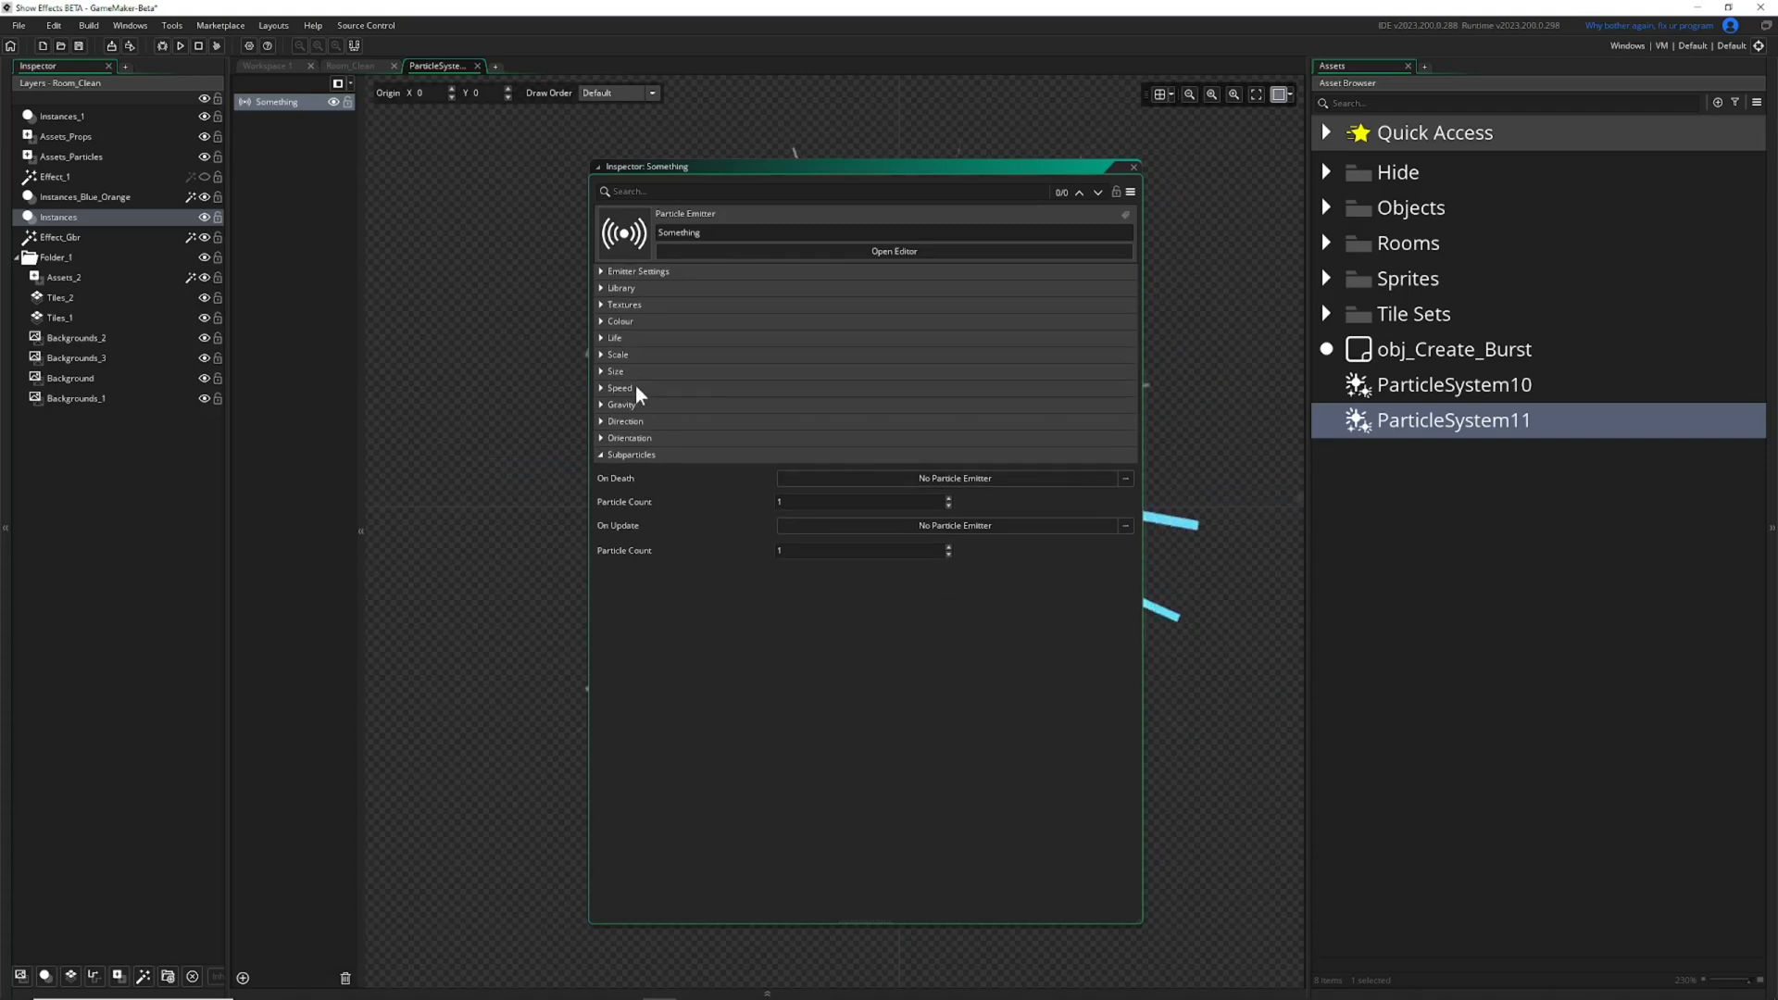
pyautogui.click(602, 454)
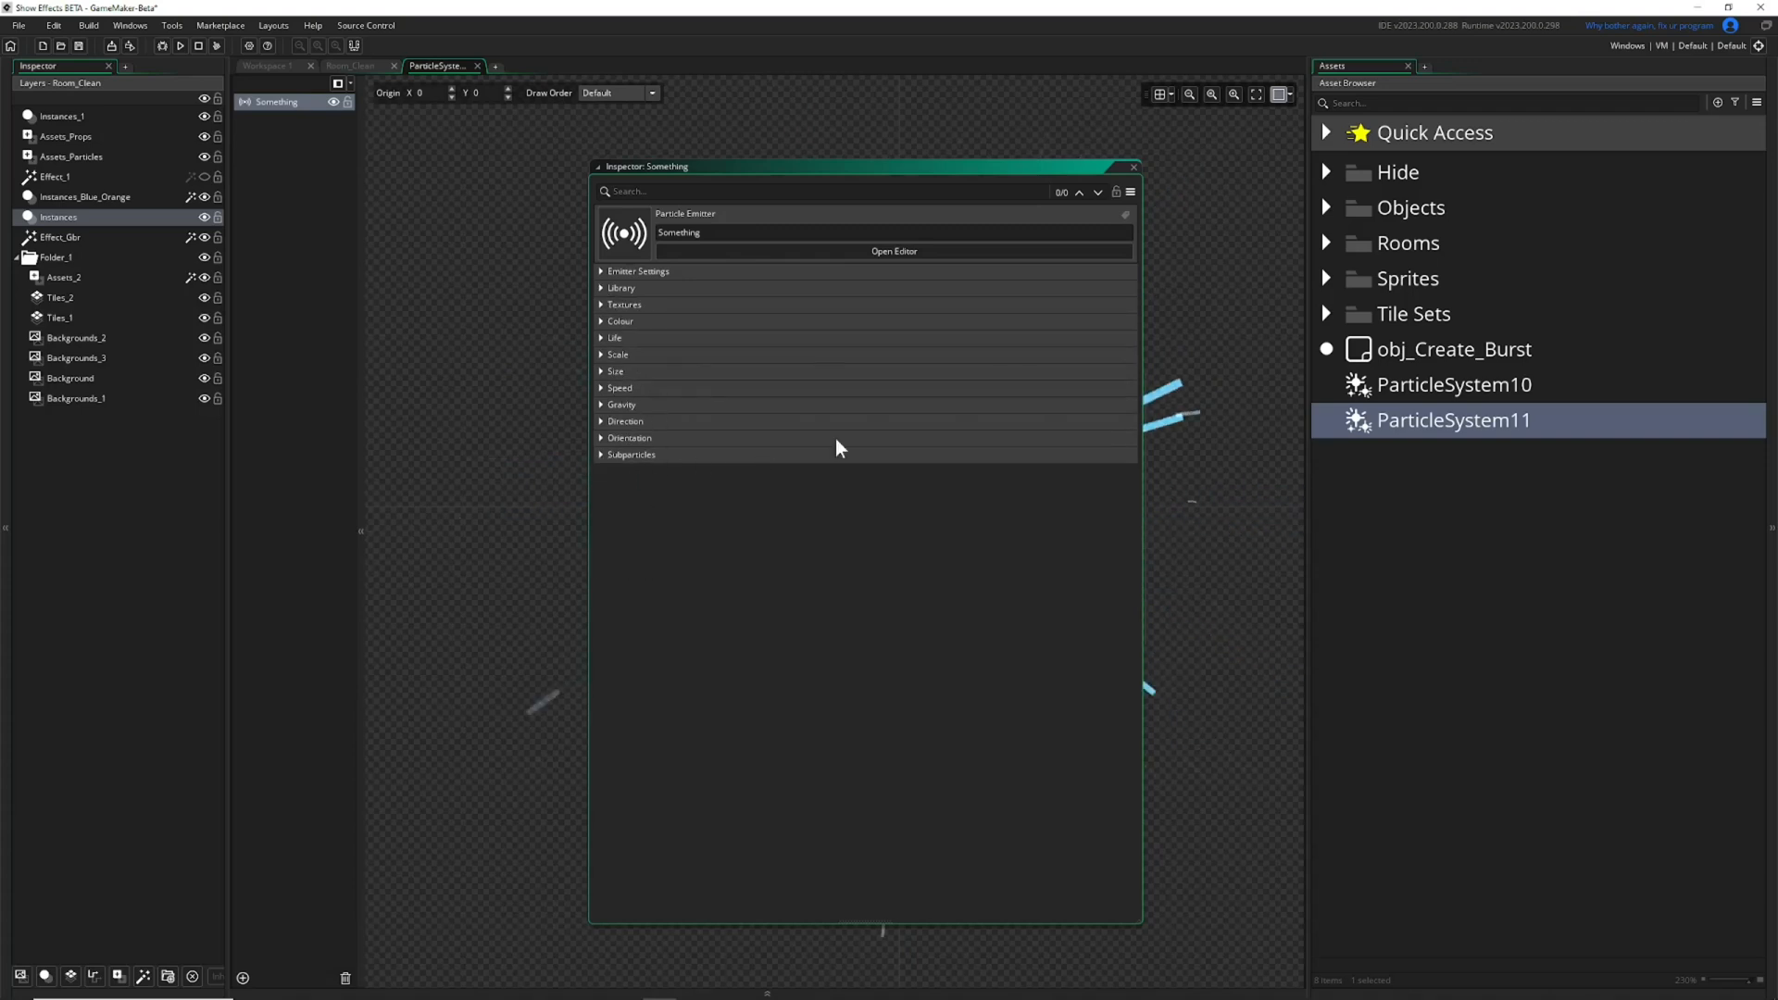
pyautogui.moveTo(1017, 169); pyautogui.dragTo(612, 162)
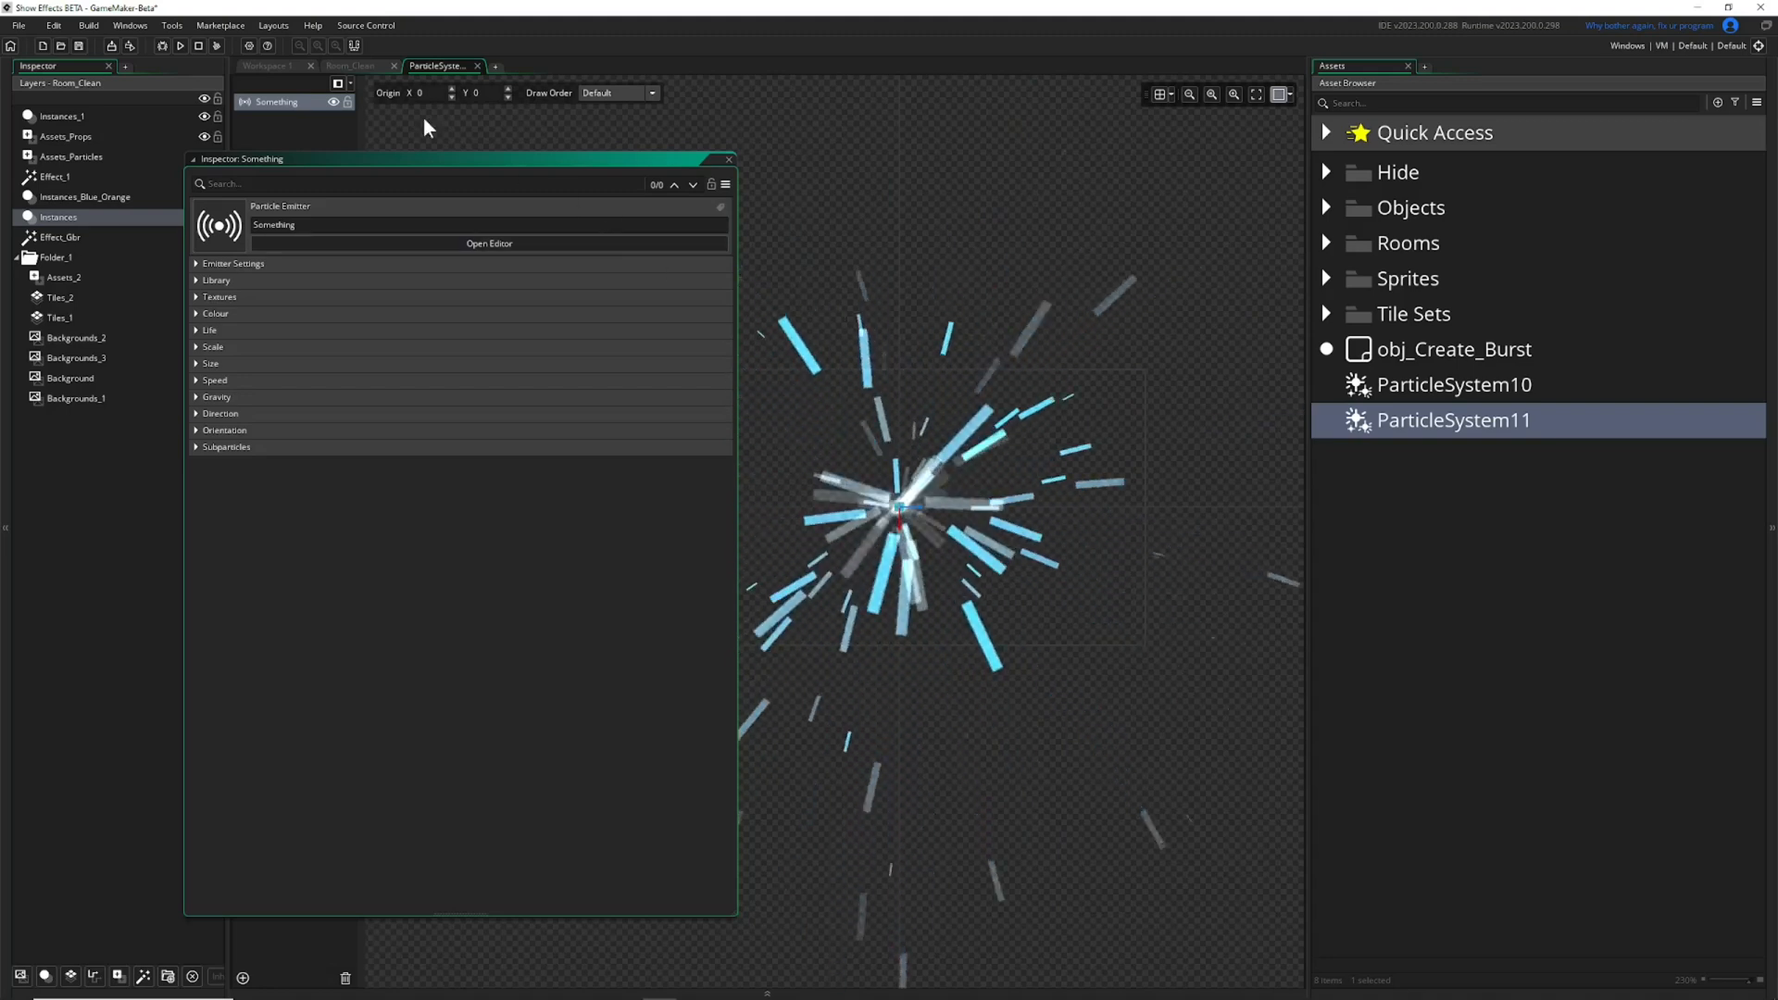
# Return to Room_Clean and close the floating inspector.
pyautogui.click(358, 63)
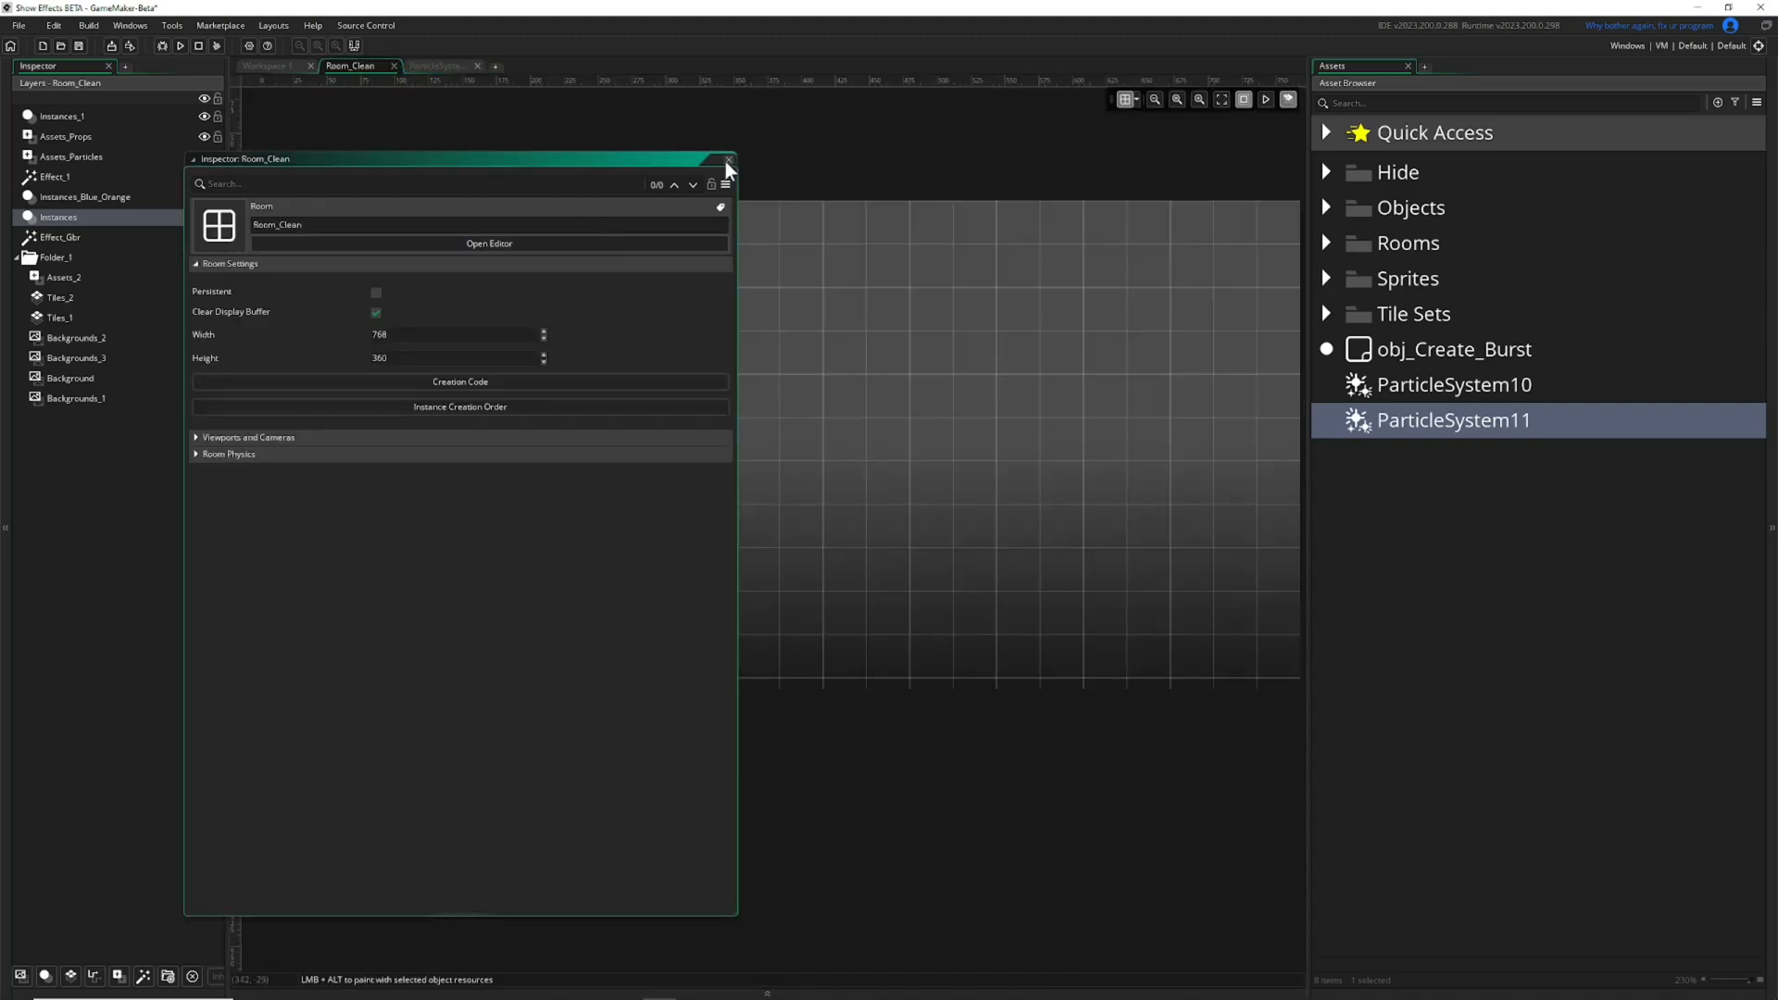
pyautogui.click(728, 160)
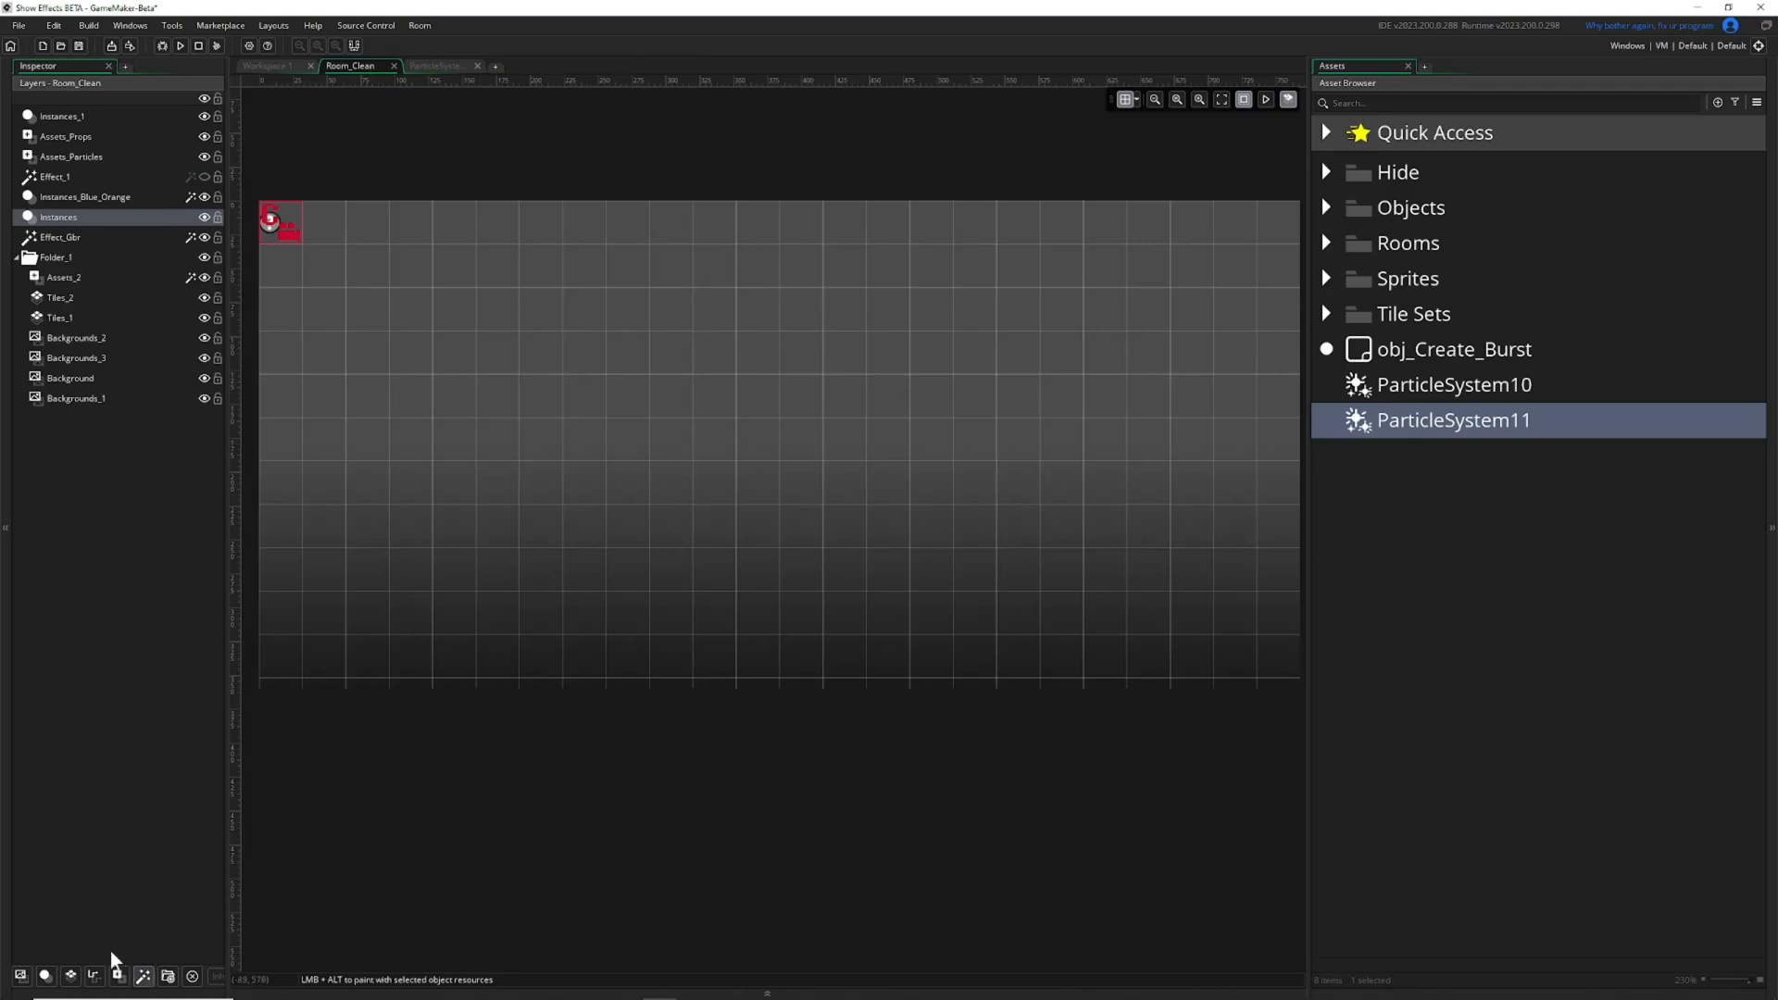
pyautogui.click(423, 63)
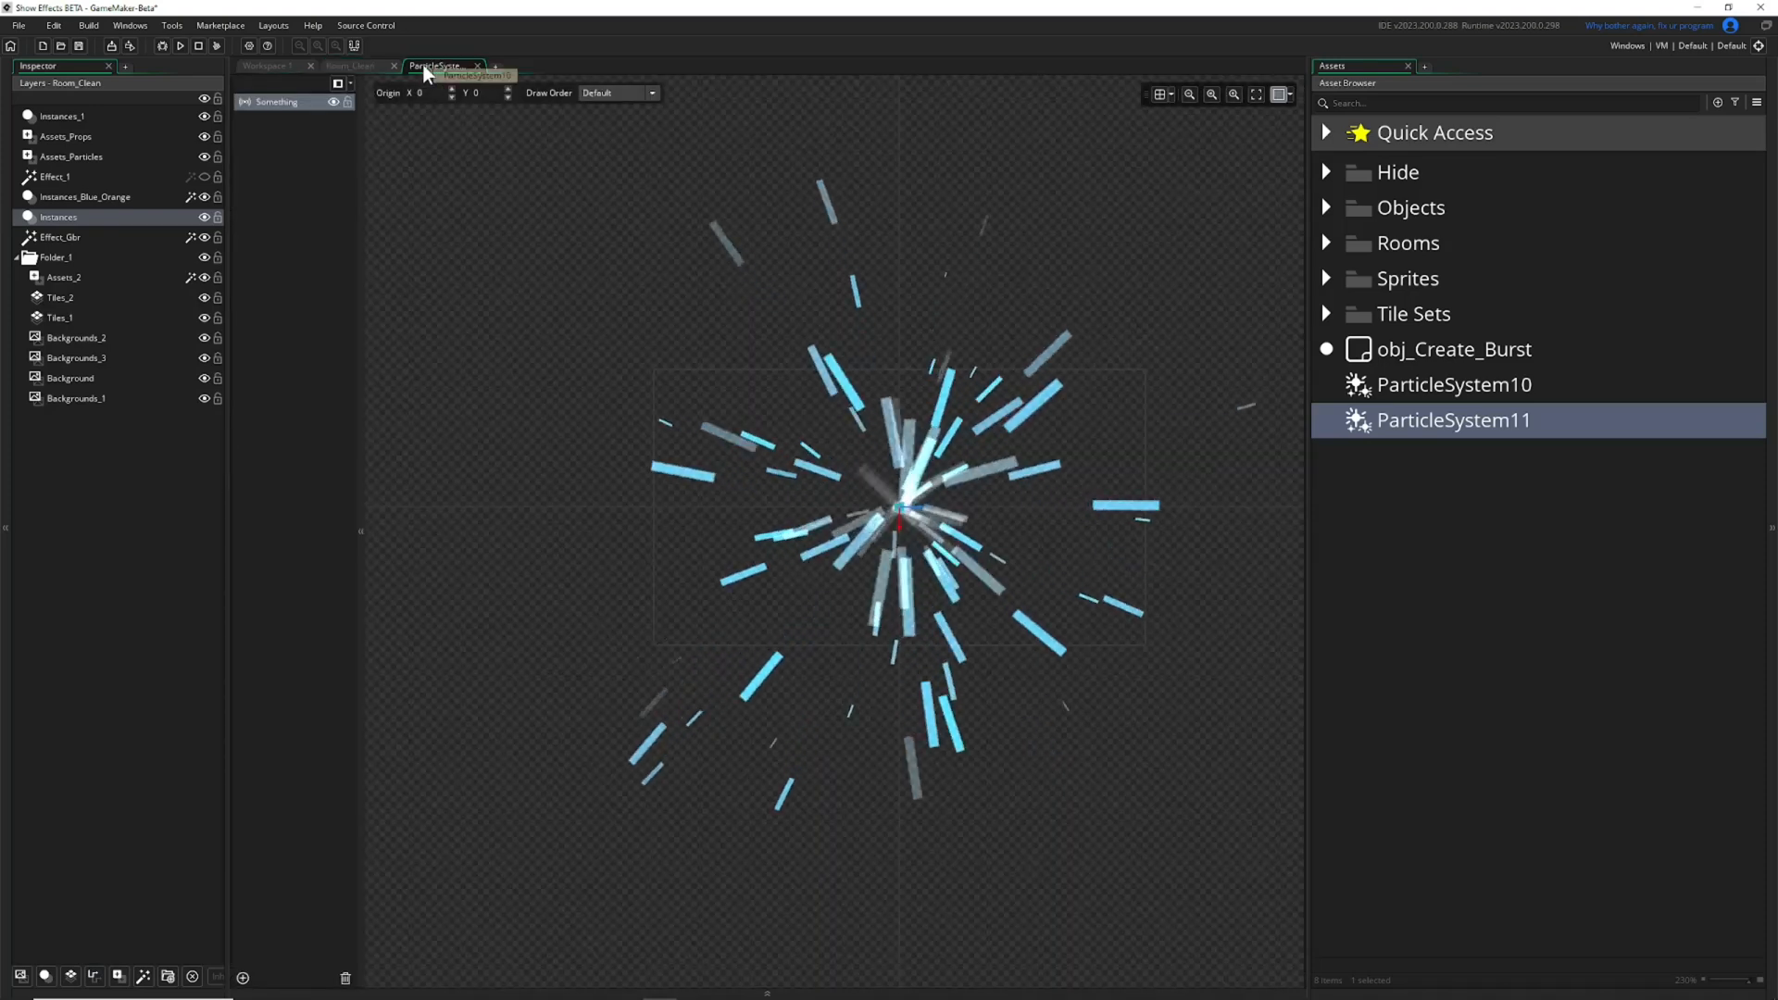
pyautogui.click(336, 66)
# Place ParticleSystem10 in the upper-left part of the room on the Assets_Particles layer.
pyautogui.click(65, 137)
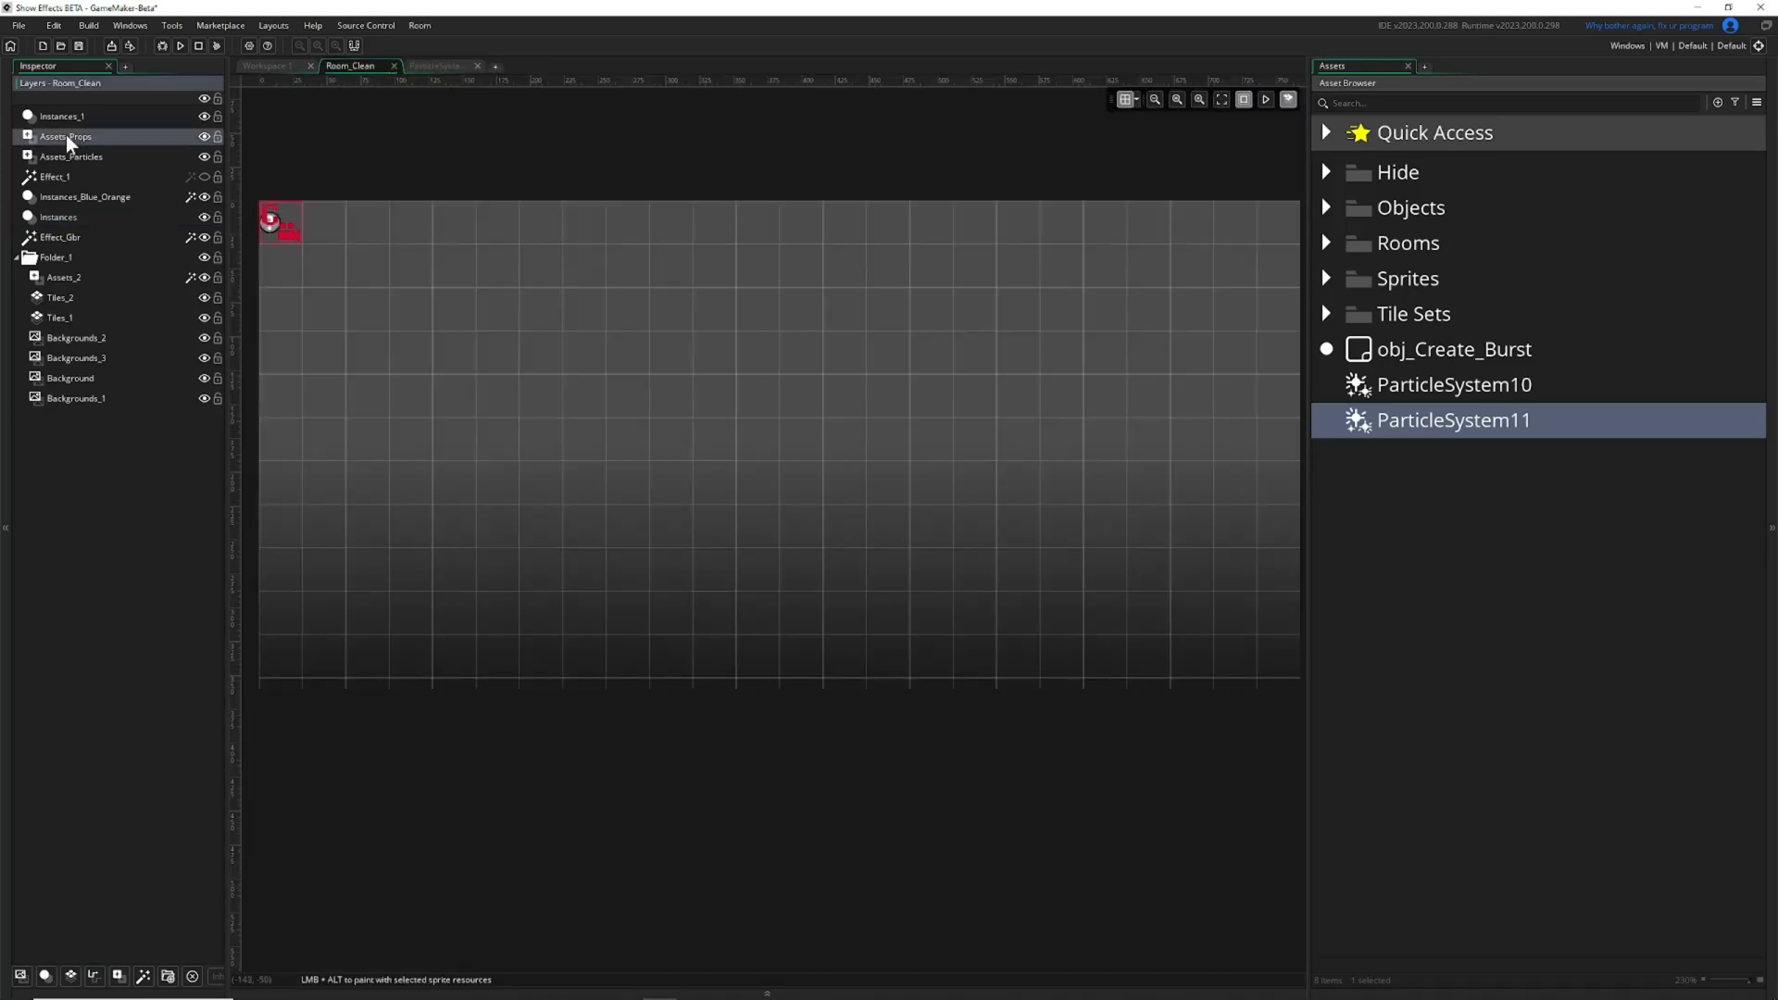
pyautogui.click(72, 157)
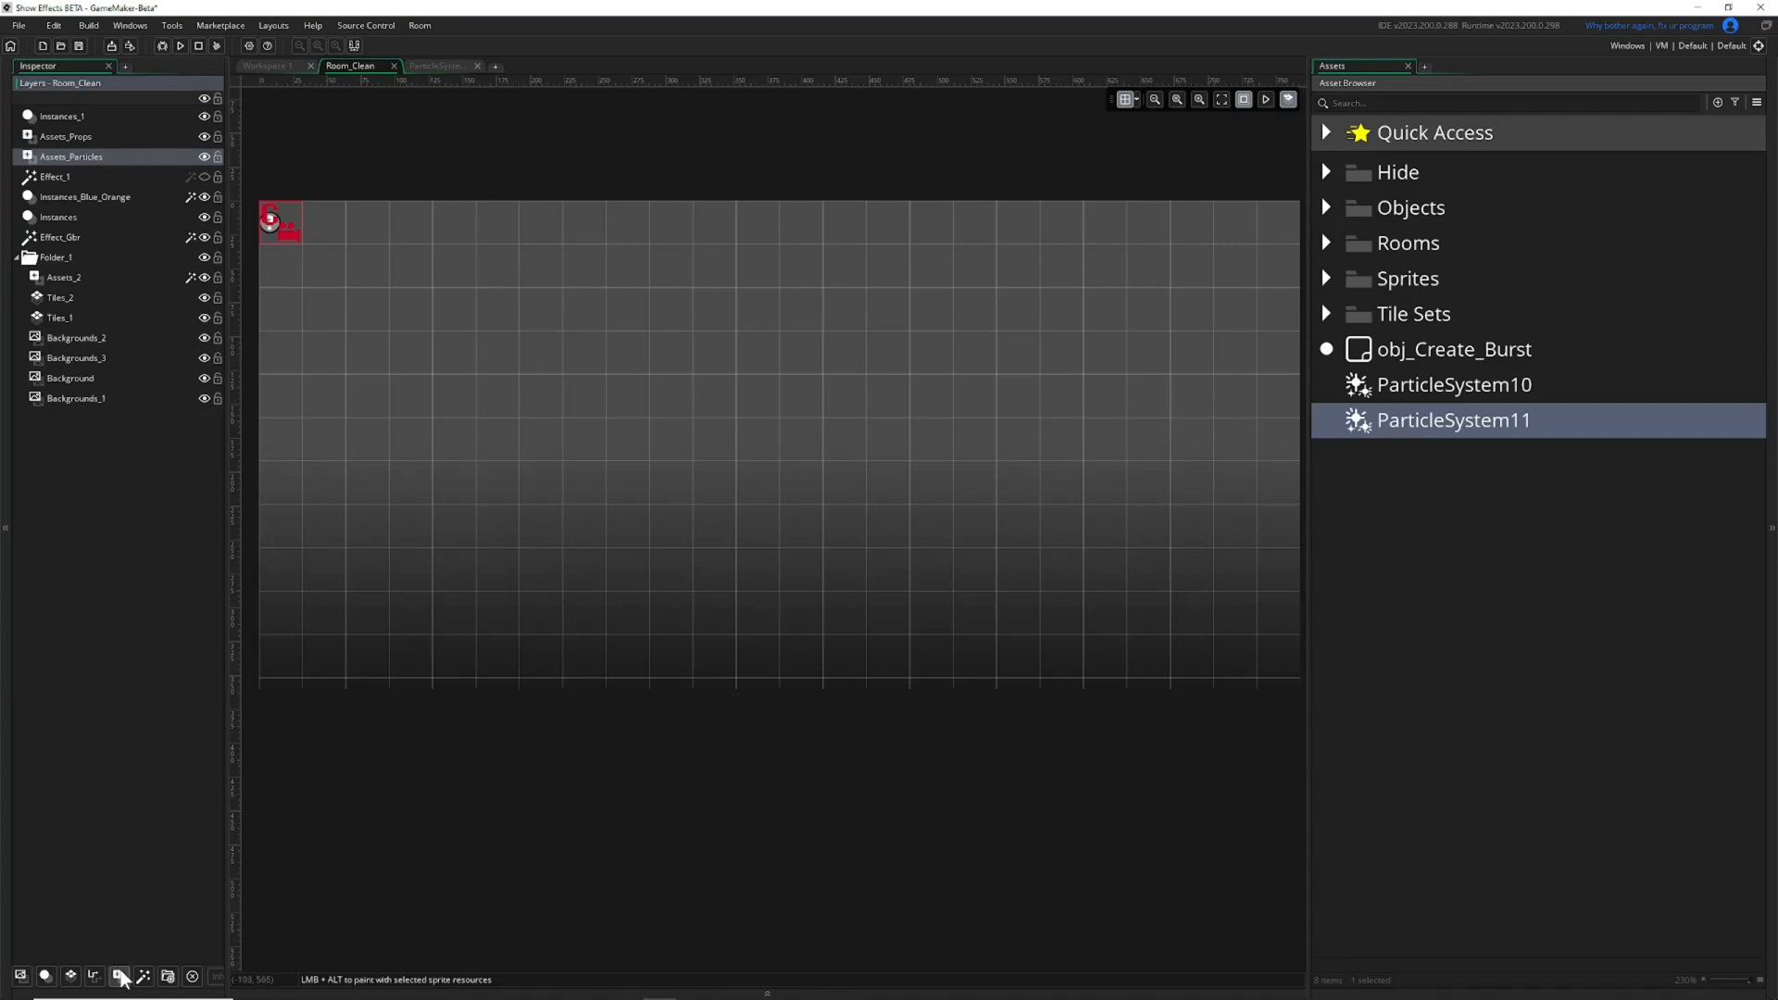
pyautogui.click(1361, 391)
pyautogui.moveTo(619, 405); pyautogui.dragTo(621, 404)
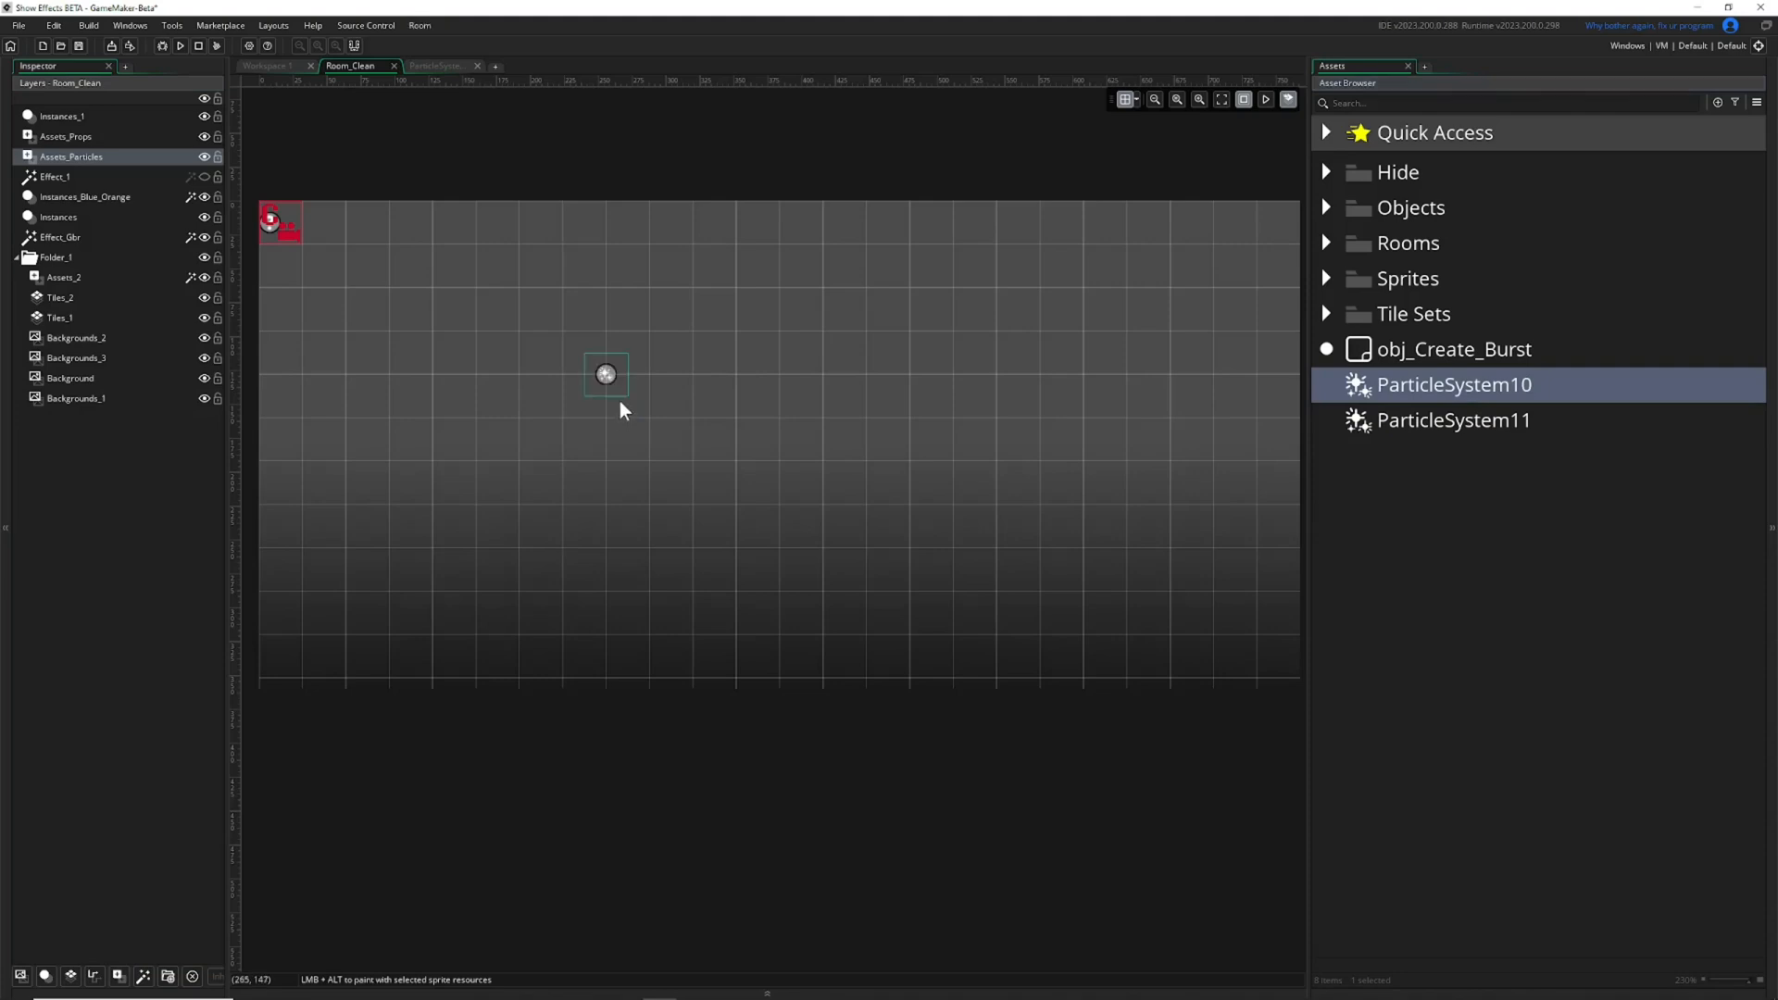
pyautogui.scroll(8, 608, 376)
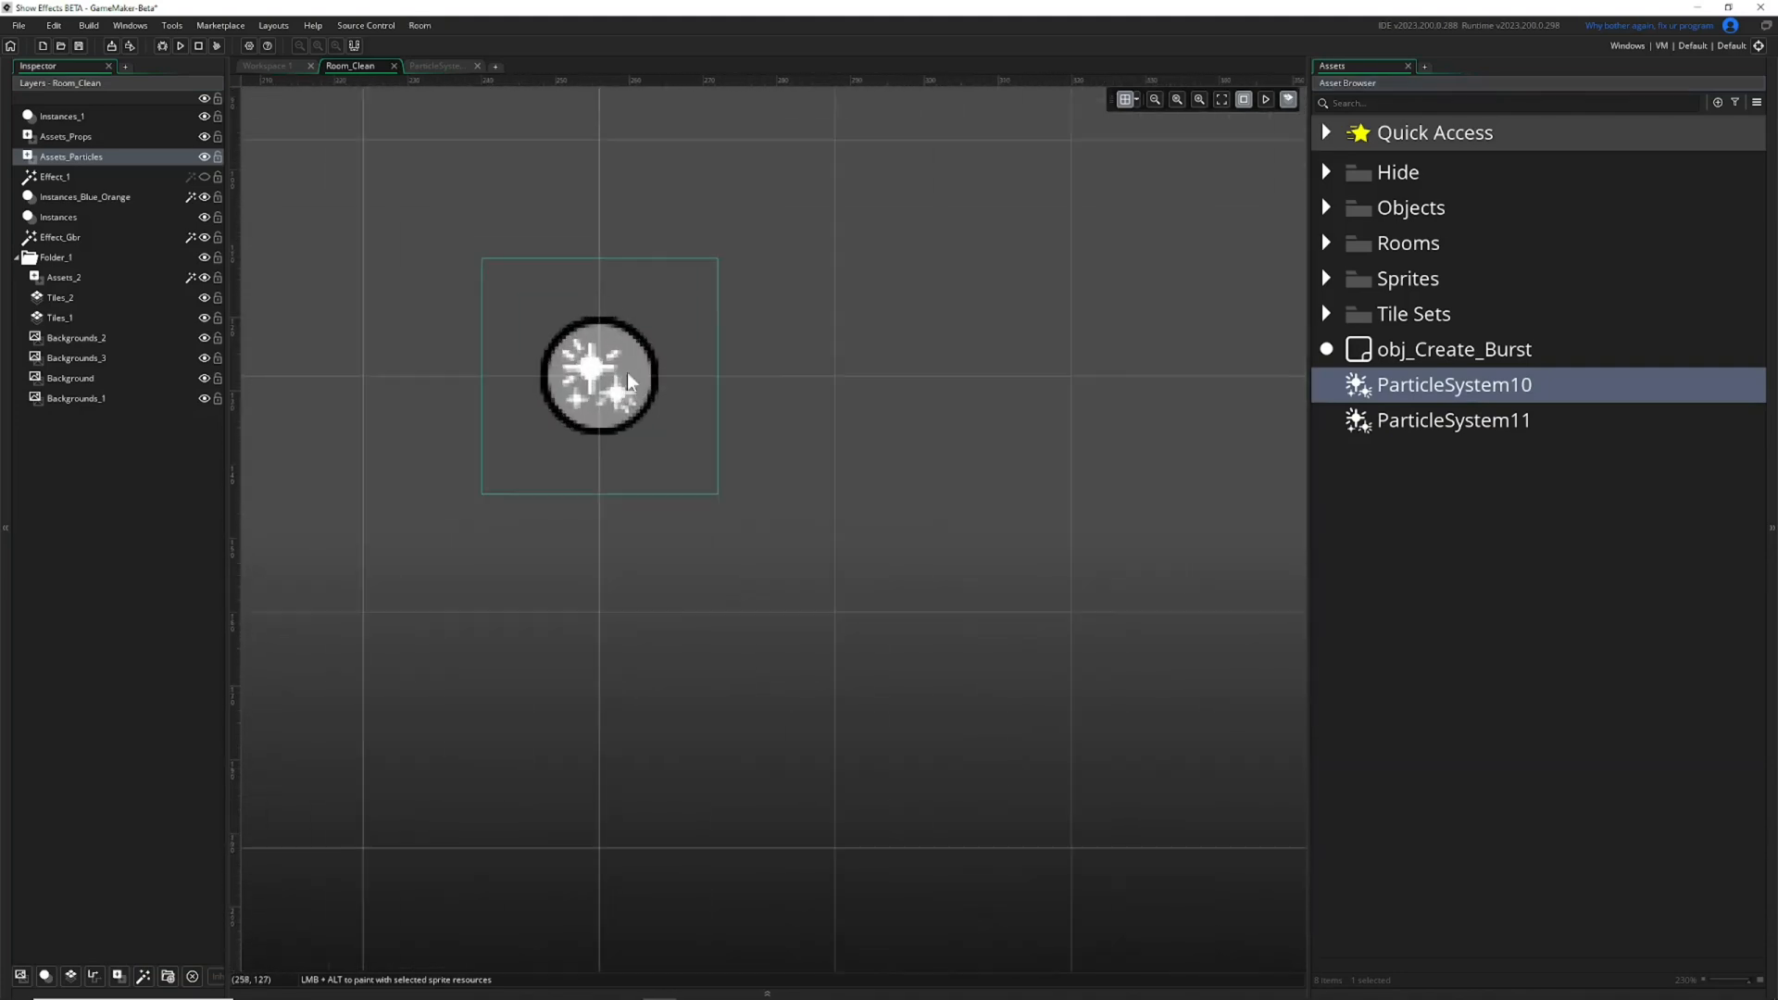
pyautogui.scroll(-8, 537, 350)
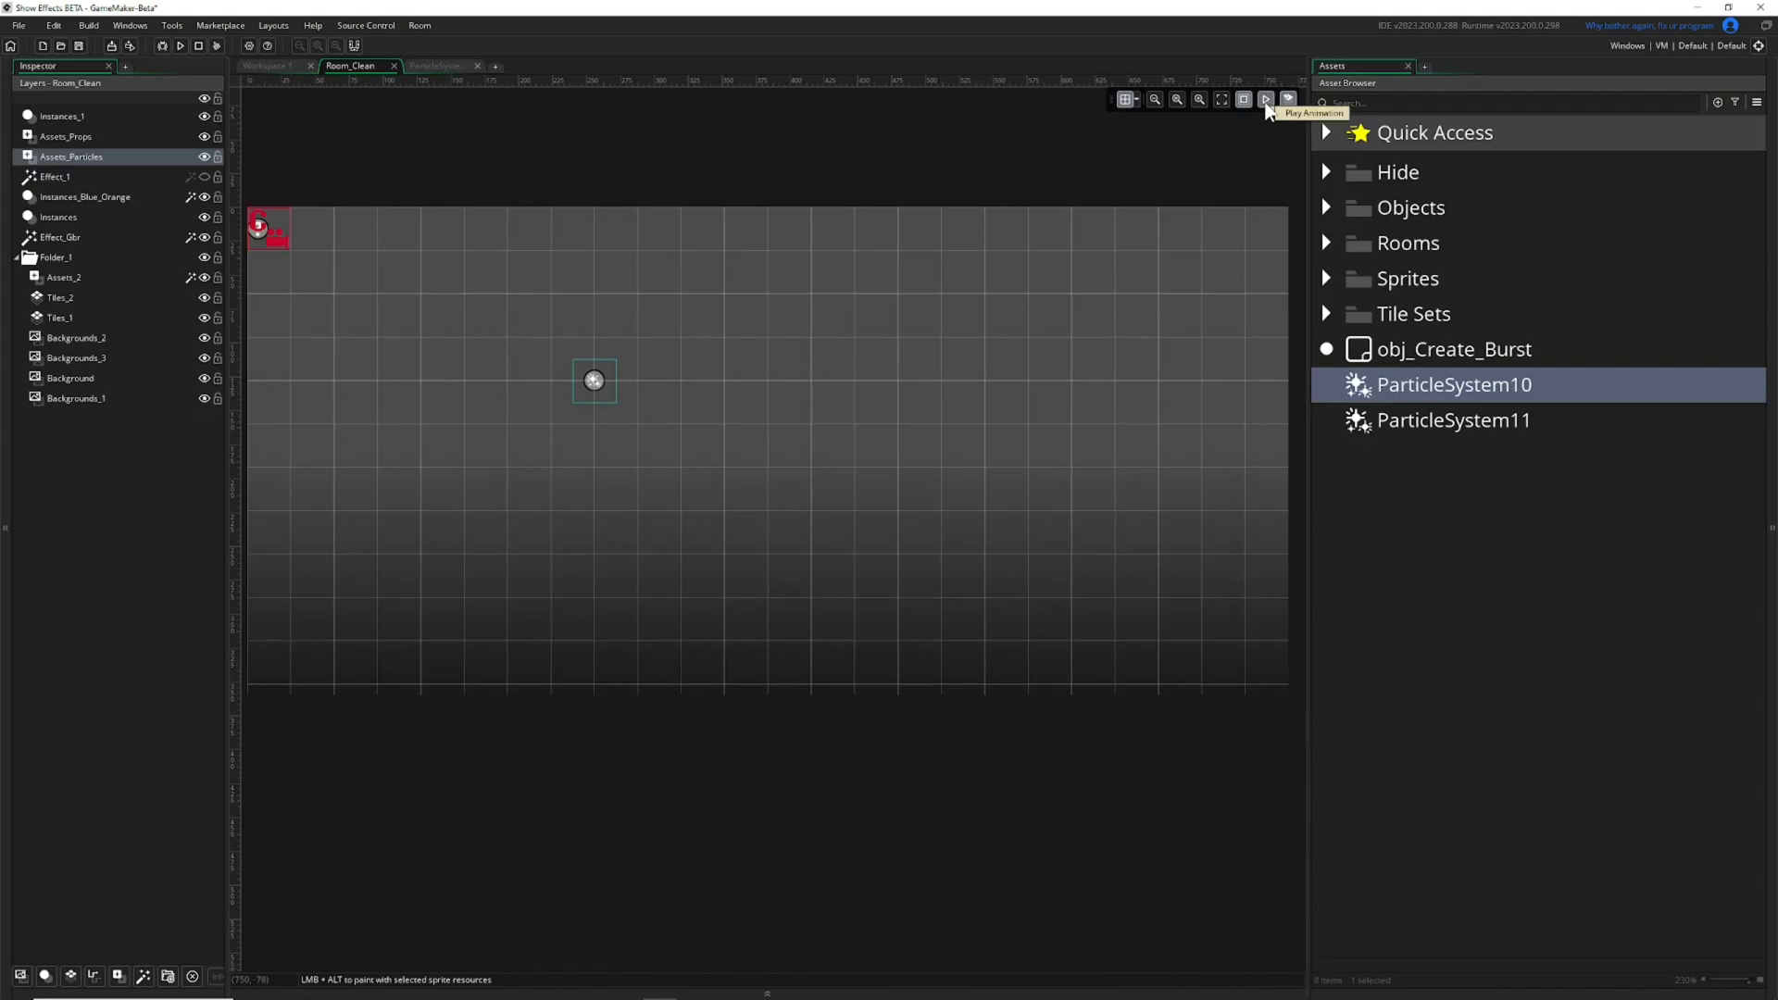
# Play the room animation to preview the placed particle system, and stop it.
pyautogui.click(1266, 100)
pyautogui.keyDown('ctrl'); pyautogui.scroll(-1, 739, 373); pyautogui.keyUp('ctrl')
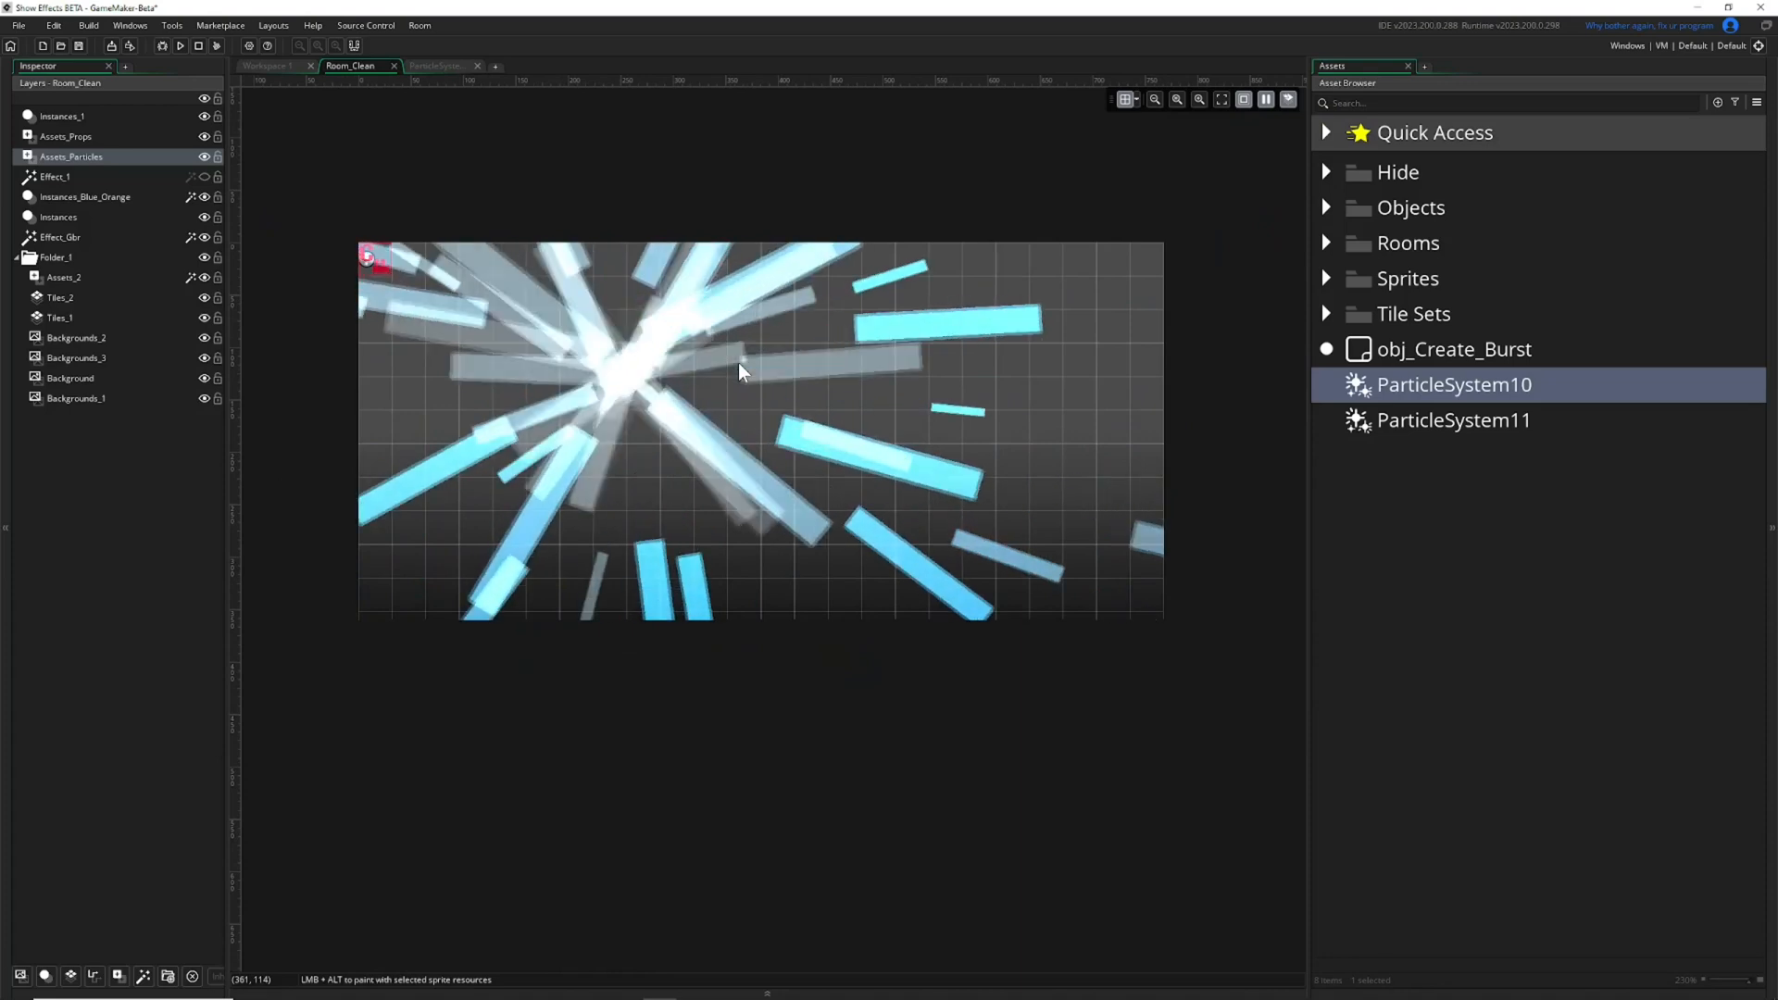
pyautogui.scroll(1, 501, 373)
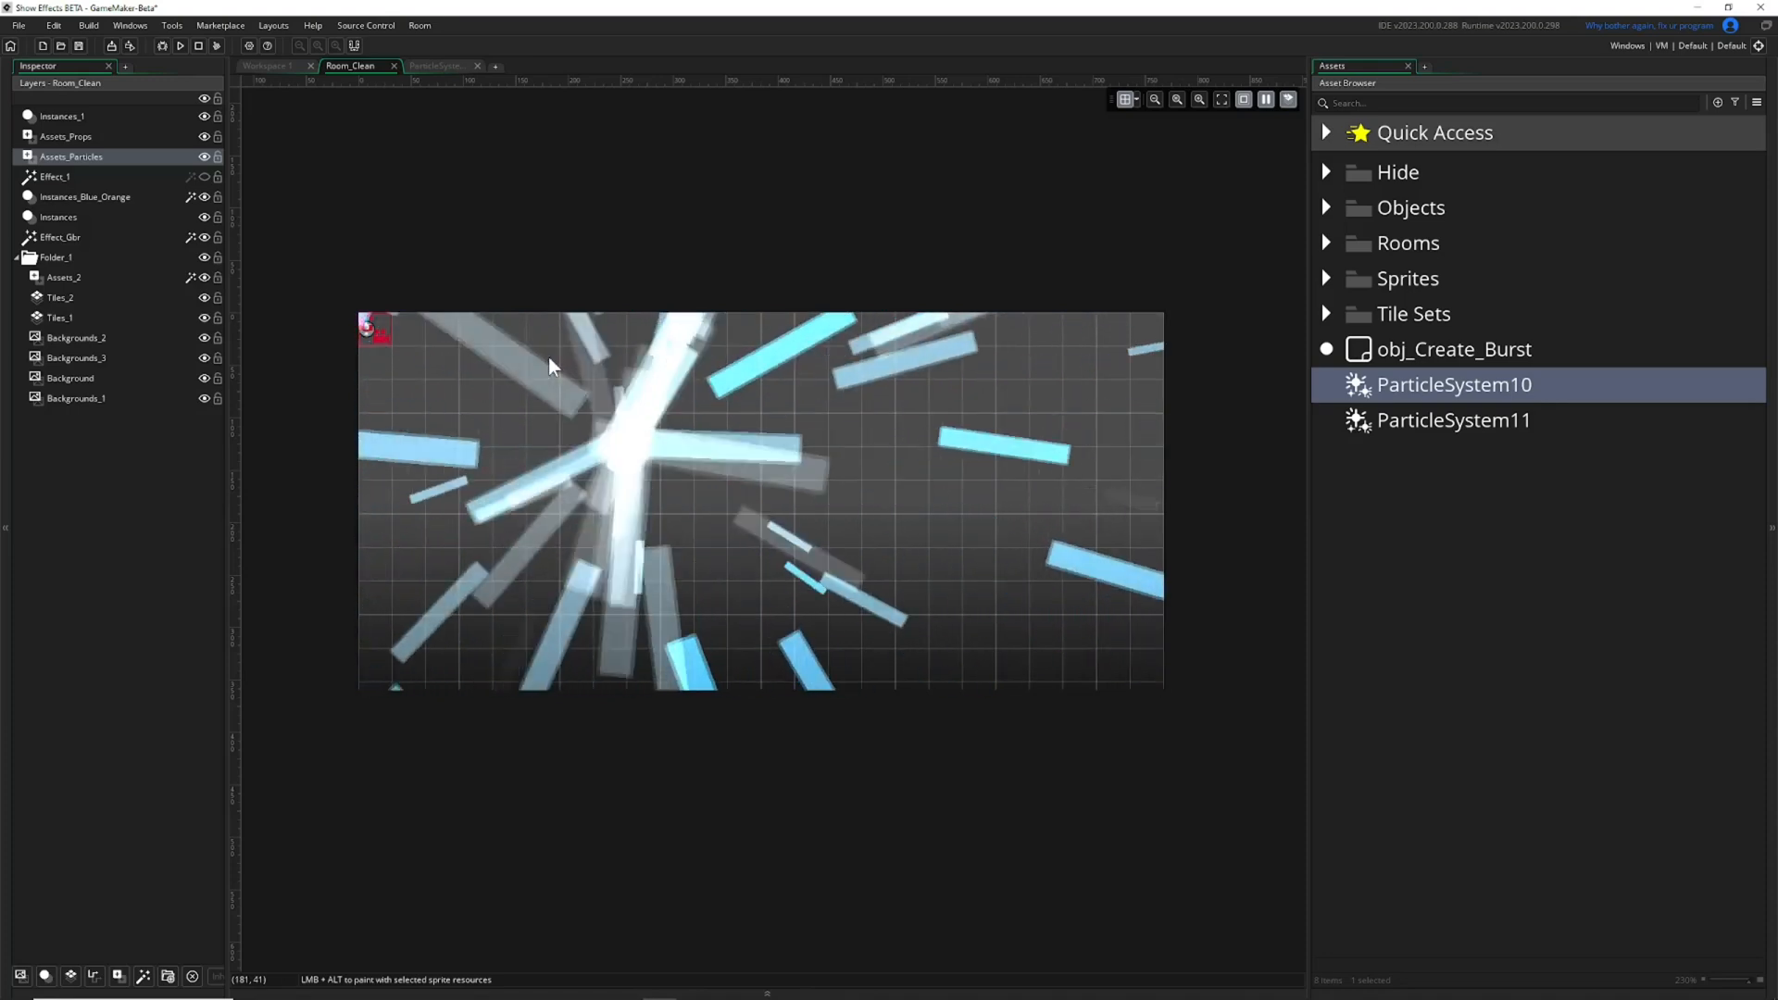
pyautogui.click(1267, 101)
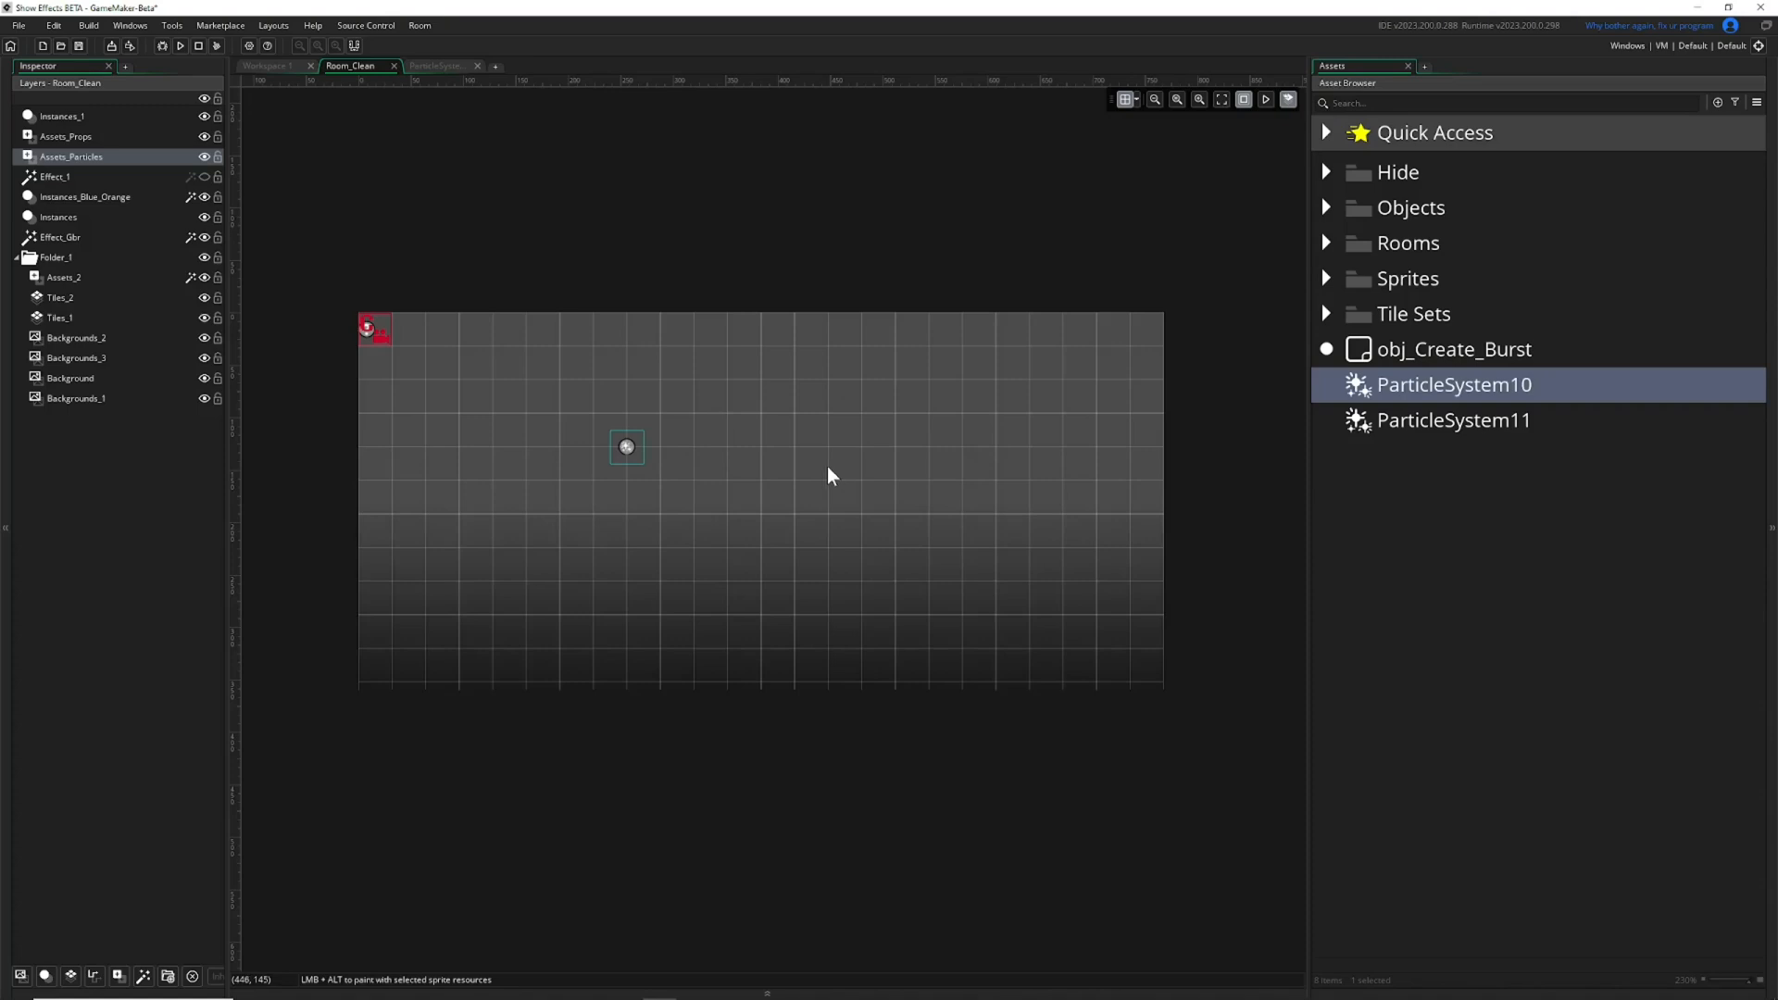
# Place ParticleSystem11 in the room at 512, 128 with the Assets_Props layer selected, and briefly preview the animation.
pyautogui.click(703, 469)
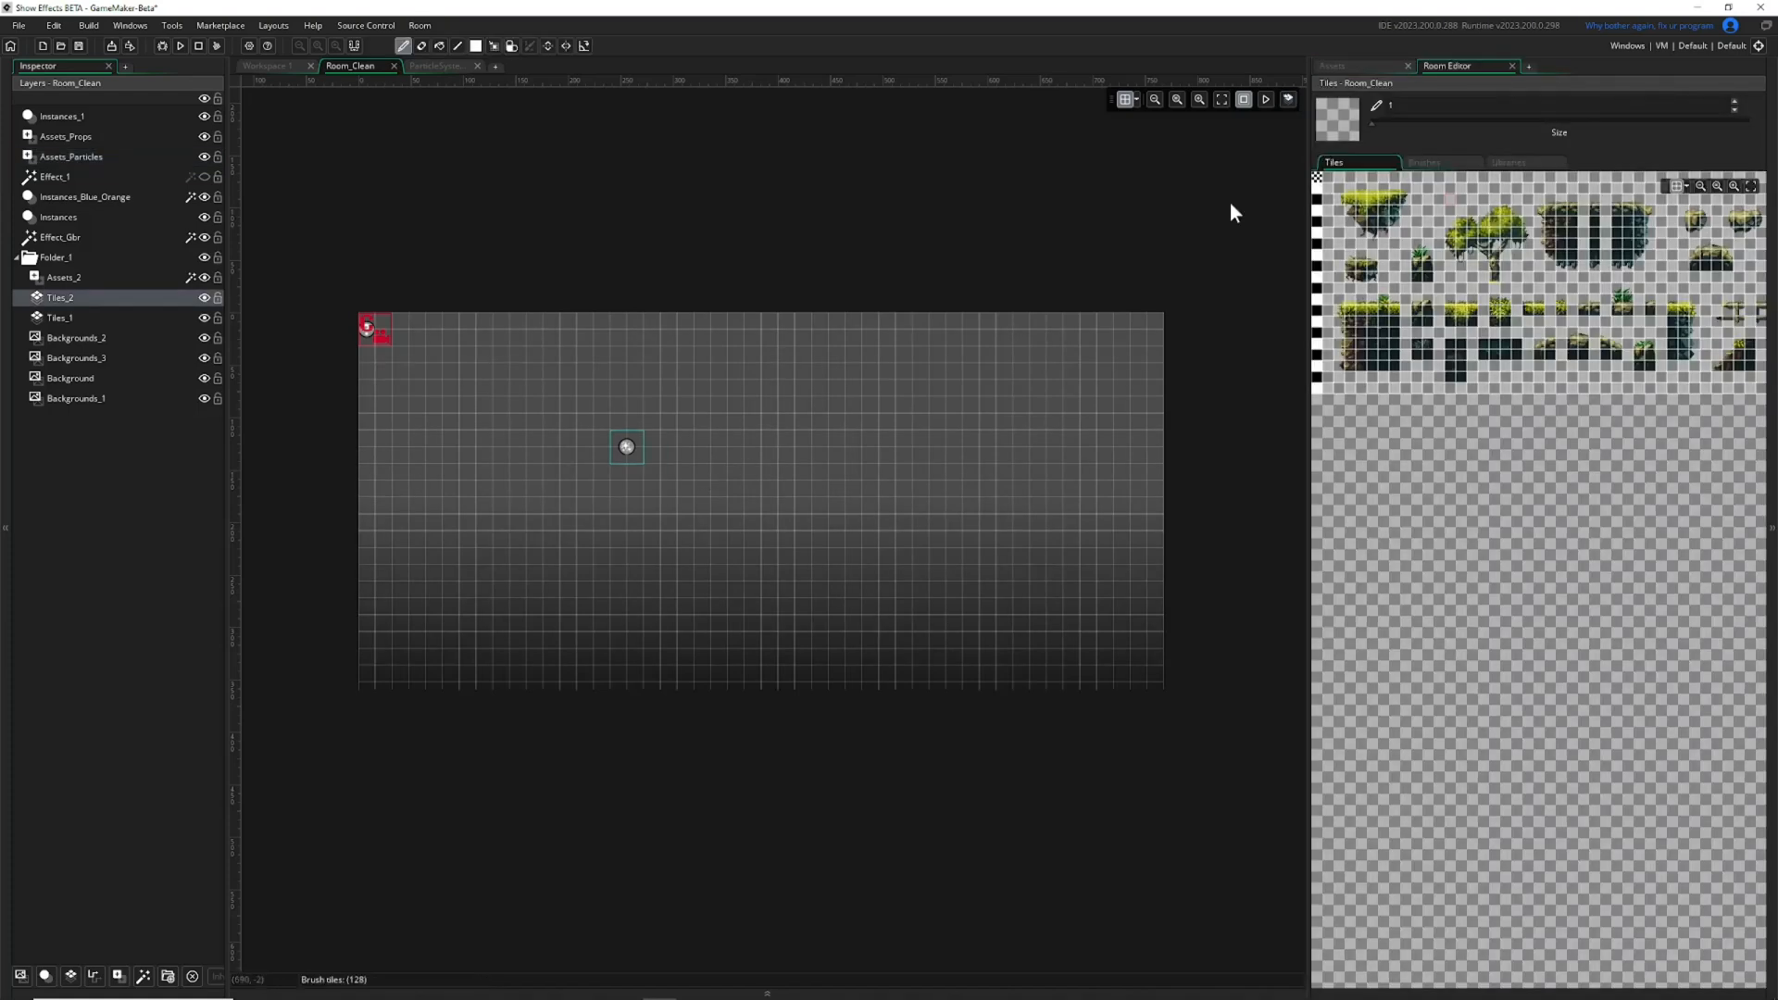
pyautogui.click(1347, 66)
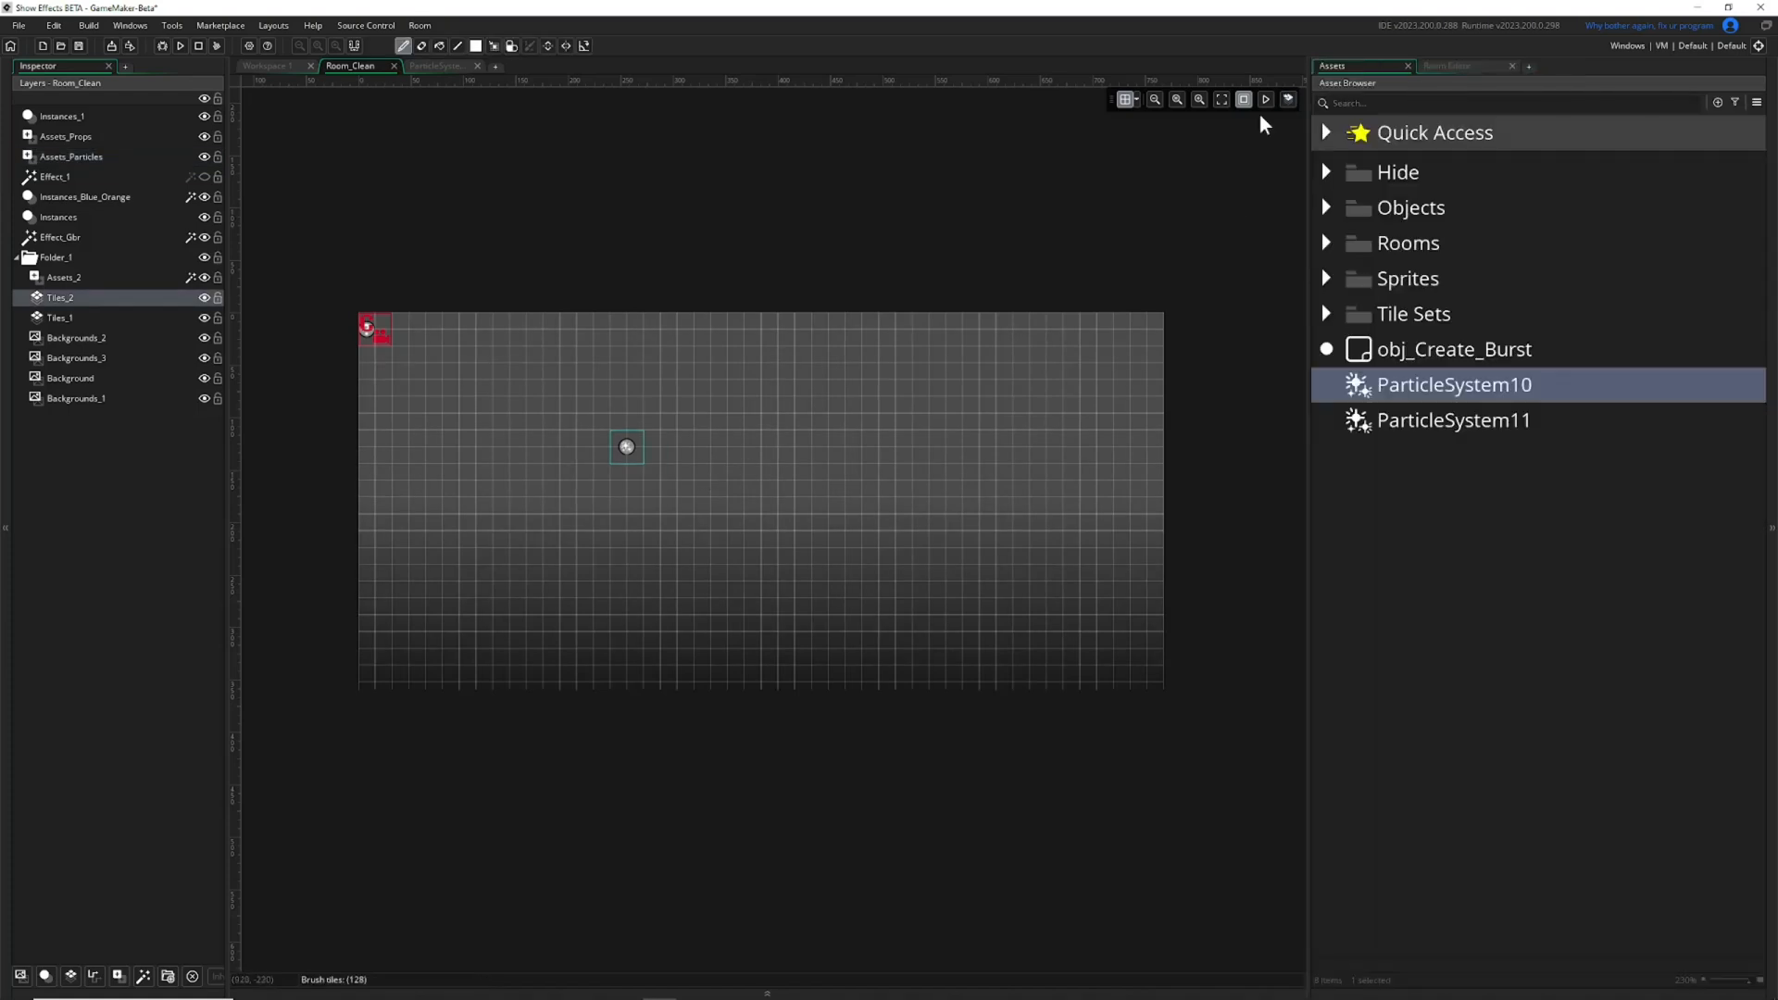
pyautogui.click(85, 139)
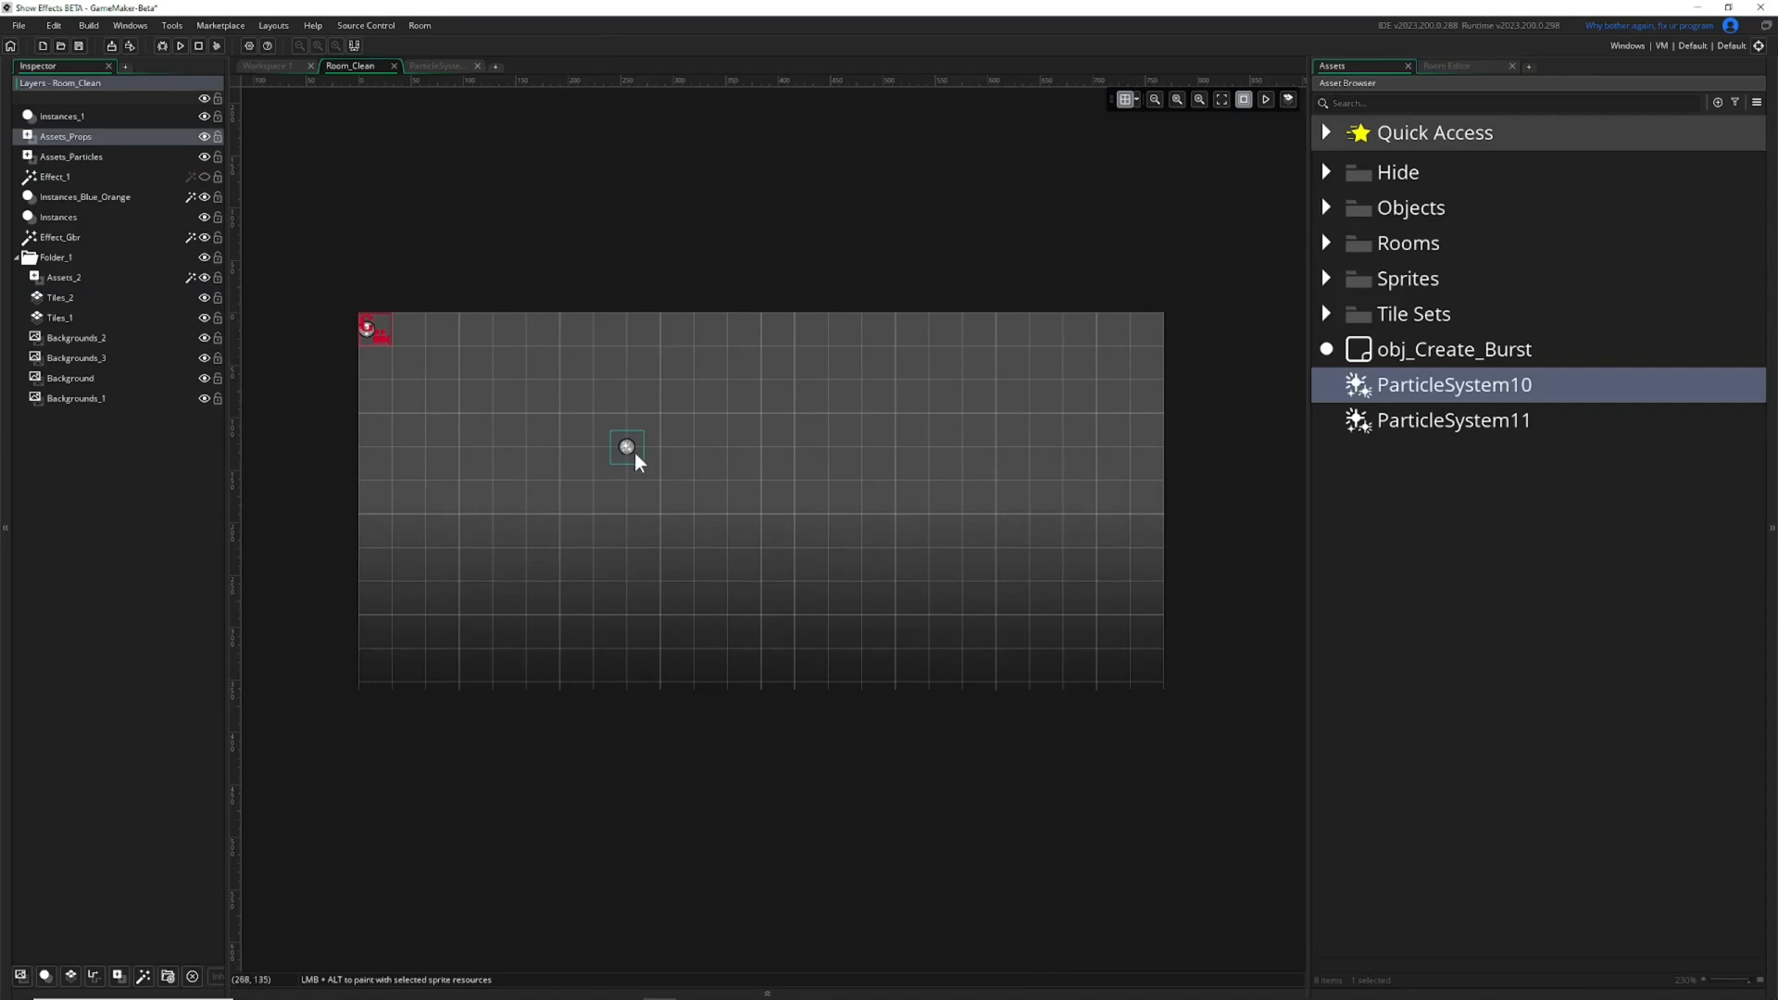
pyautogui.click(89, 152)
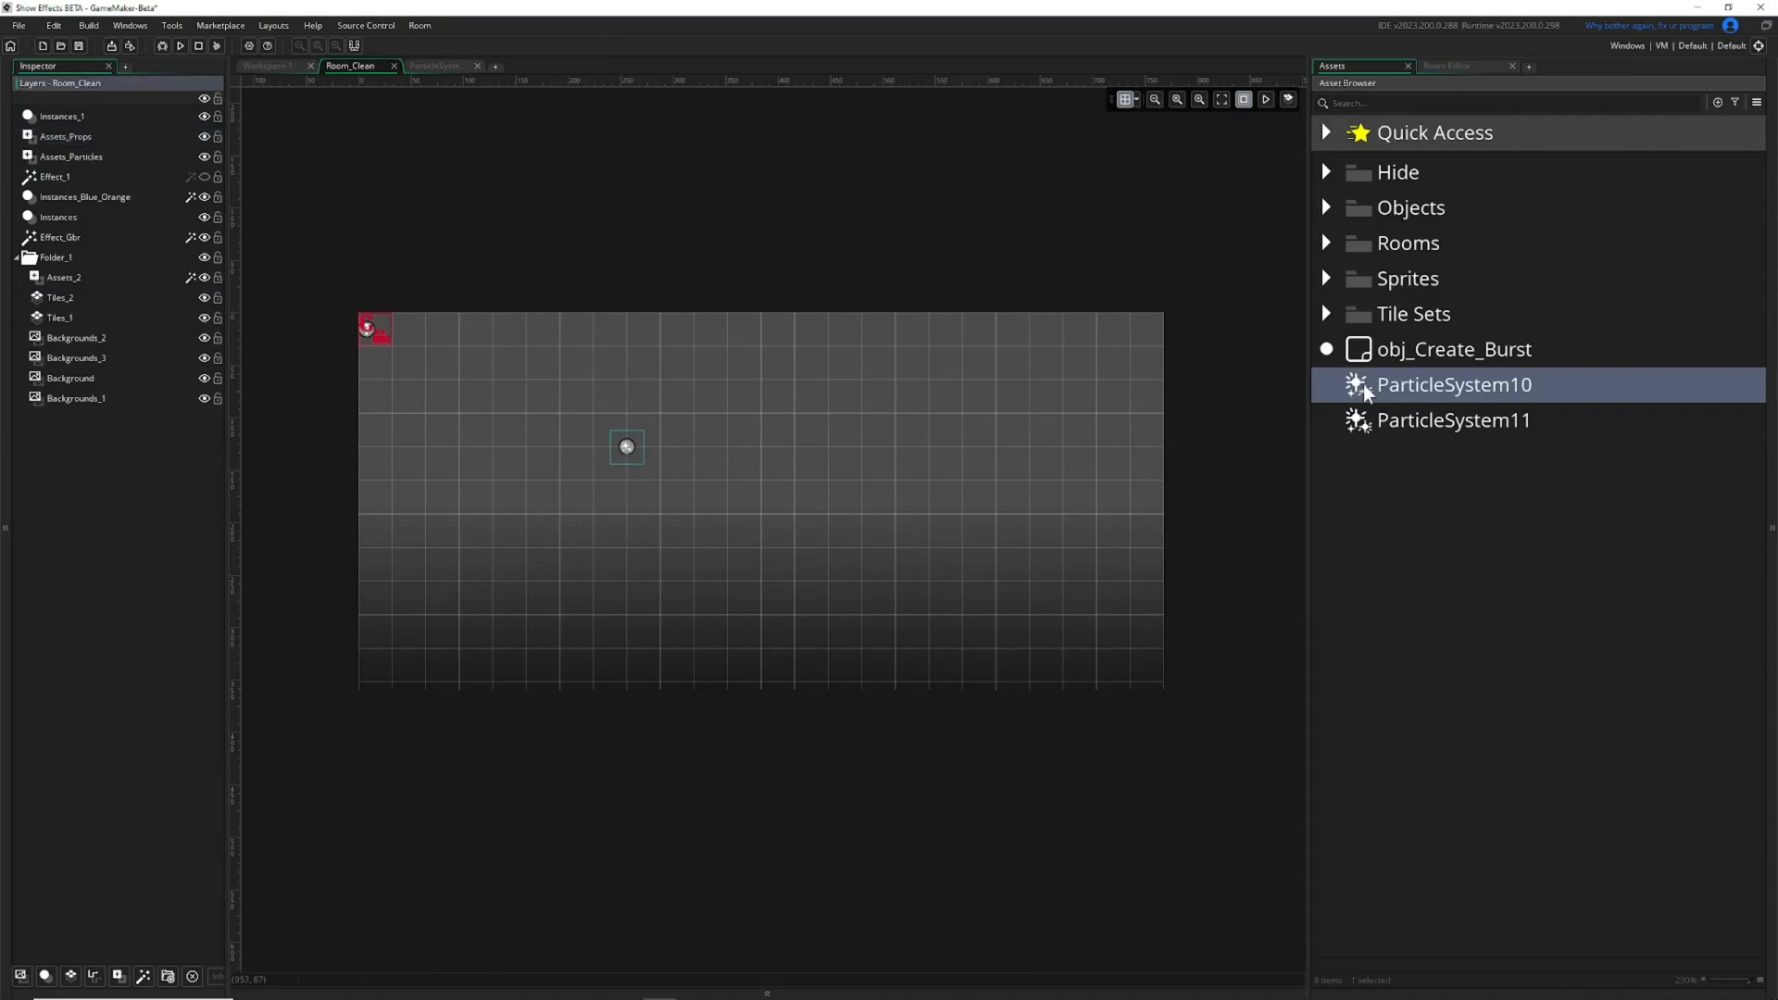
pyautogui.moveTo(1381, 429); pyautogui.dragTo(896, 452)
pyautogui.click(130, 141)
pyautogui.click(1264, 101)
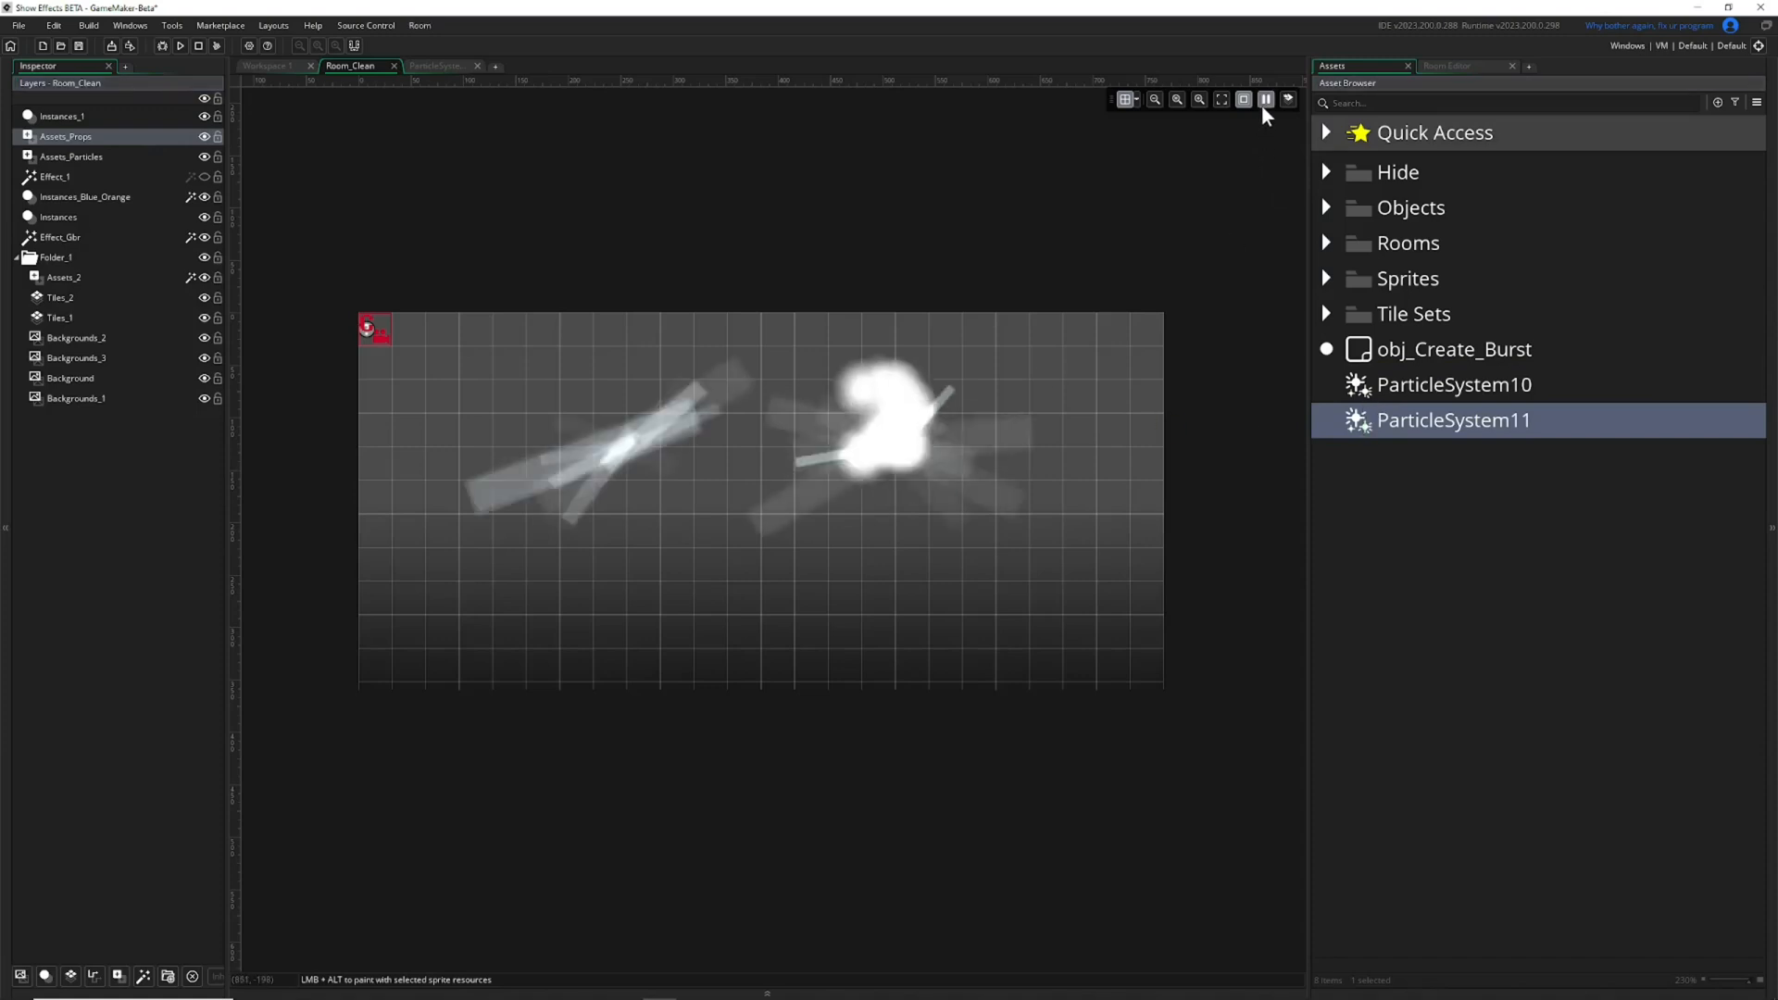
pyautogui.click(1266, 99)
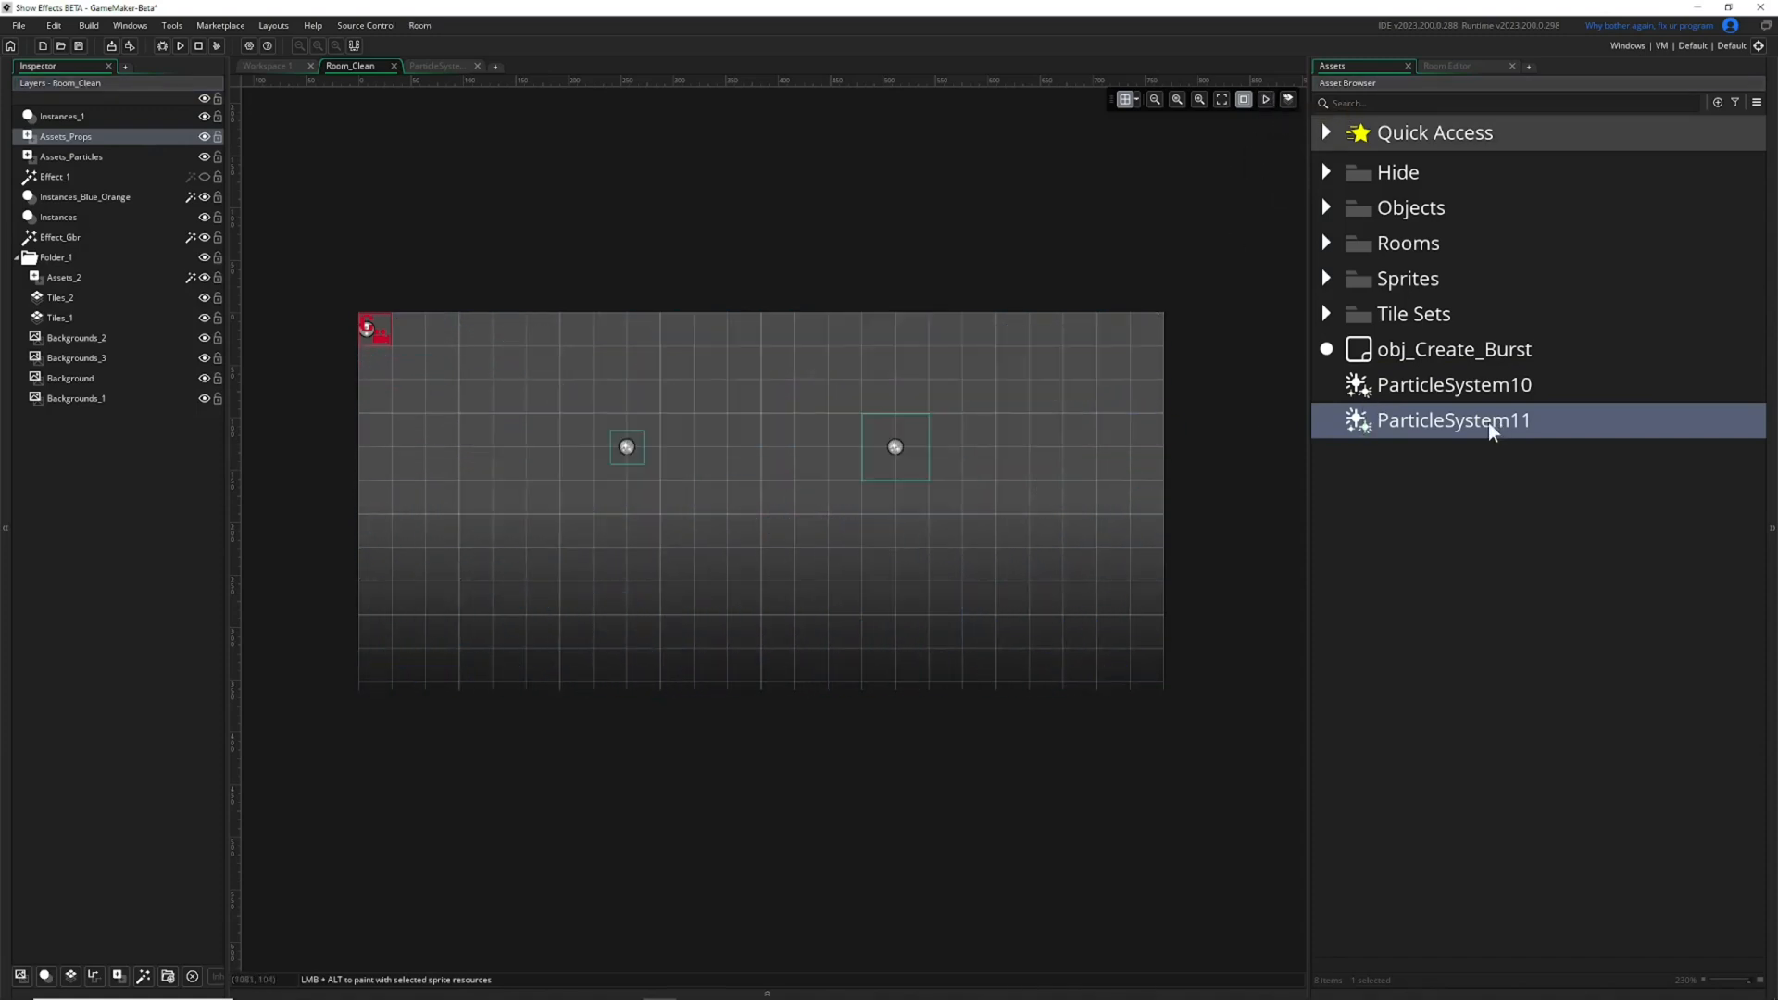
# Disable the Something emitter in ParticleSystem11, close that editor and return to the Room_Clean preview.
pyautogui.doubleClick(1404, 419)
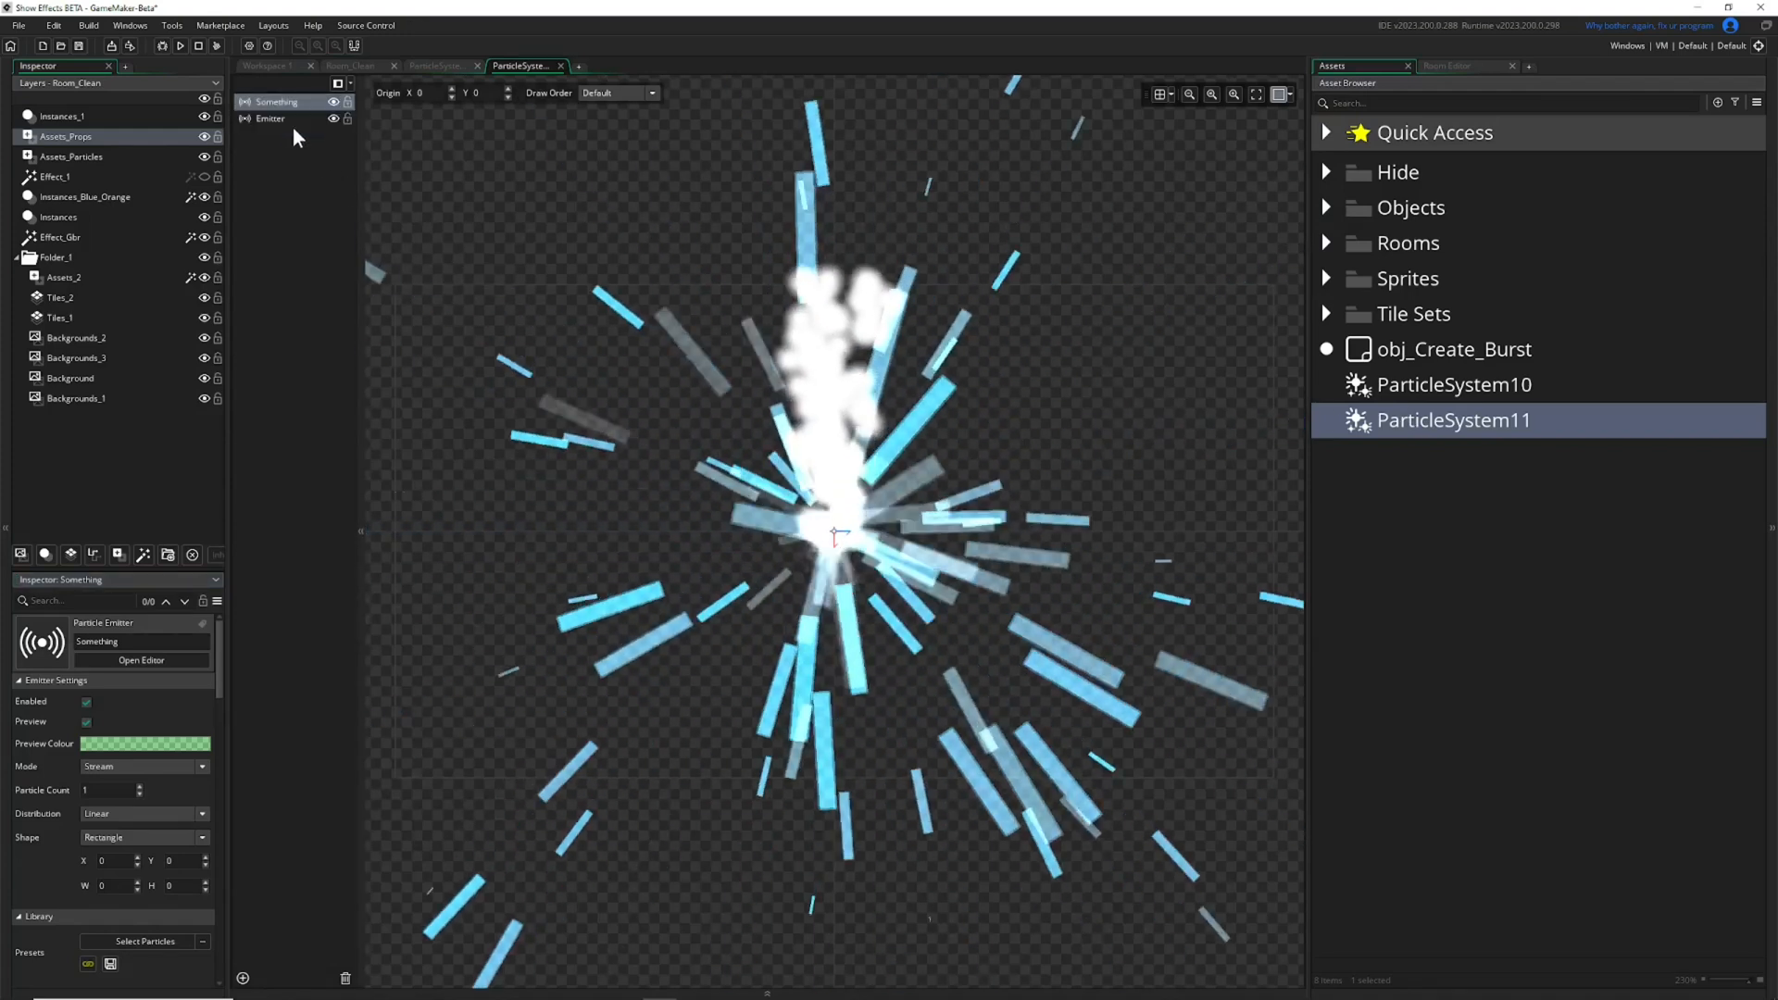
pyautogui.click(335, 102)
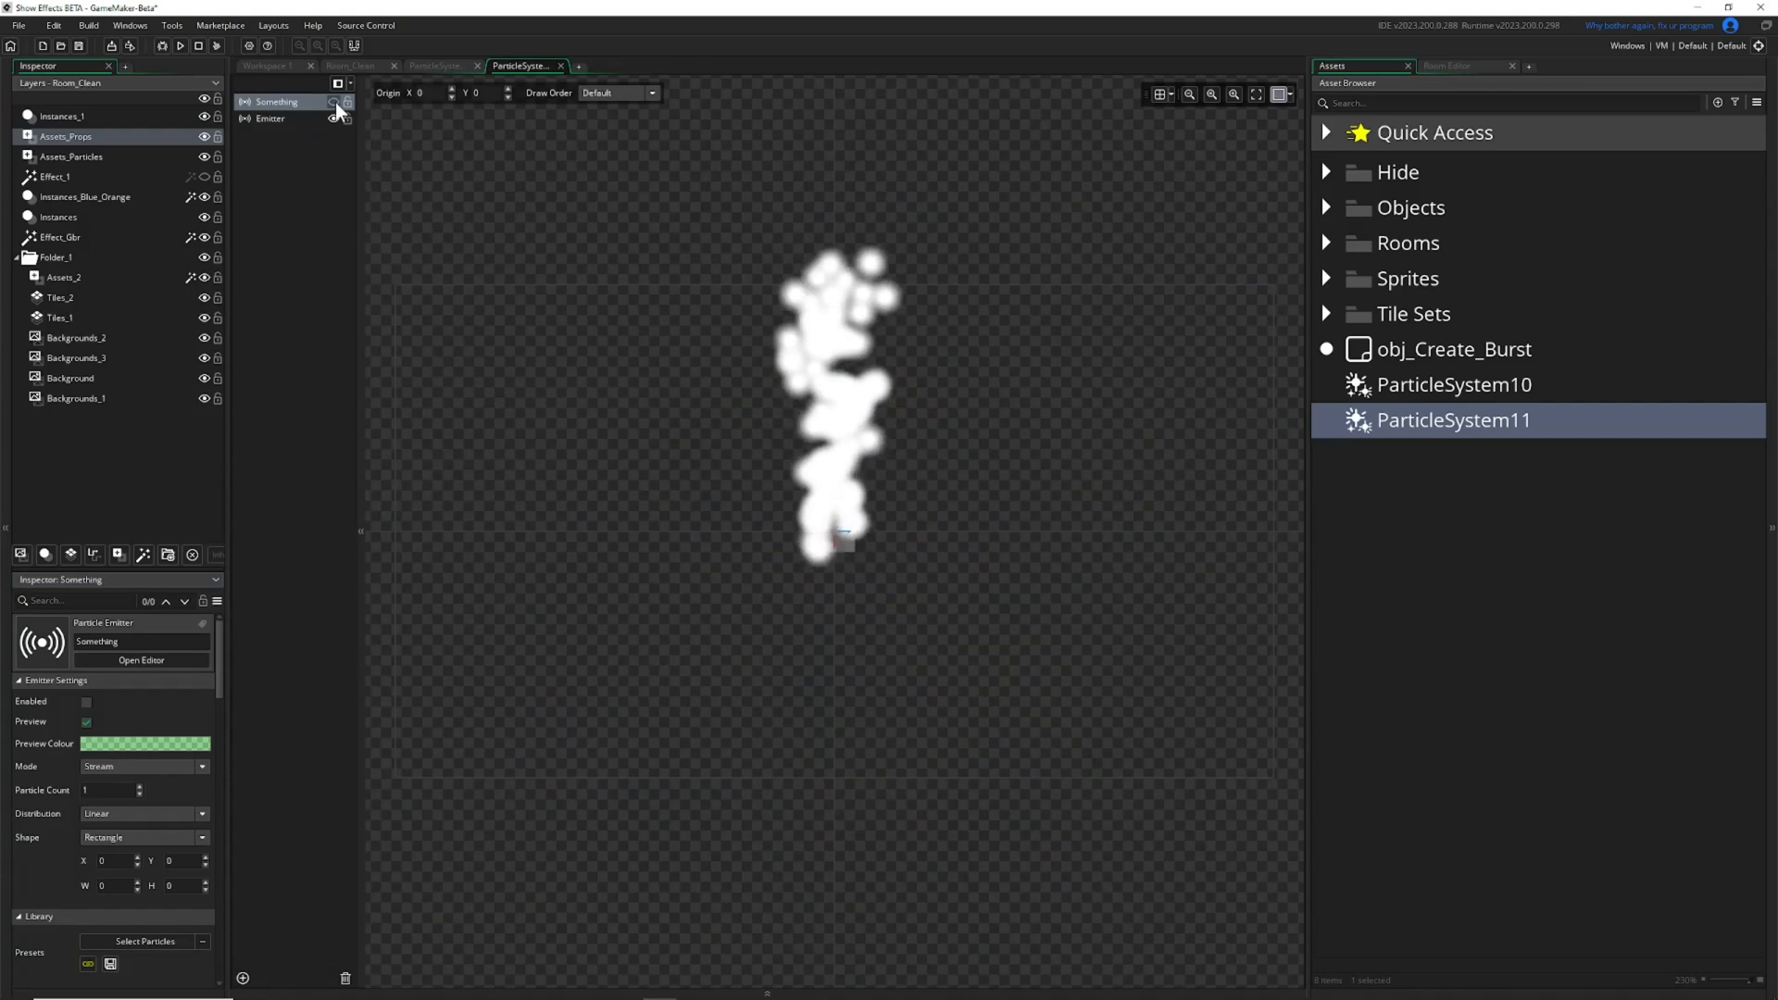
pyautogui.click(561, 65)
pyautogui.click(450, 64)
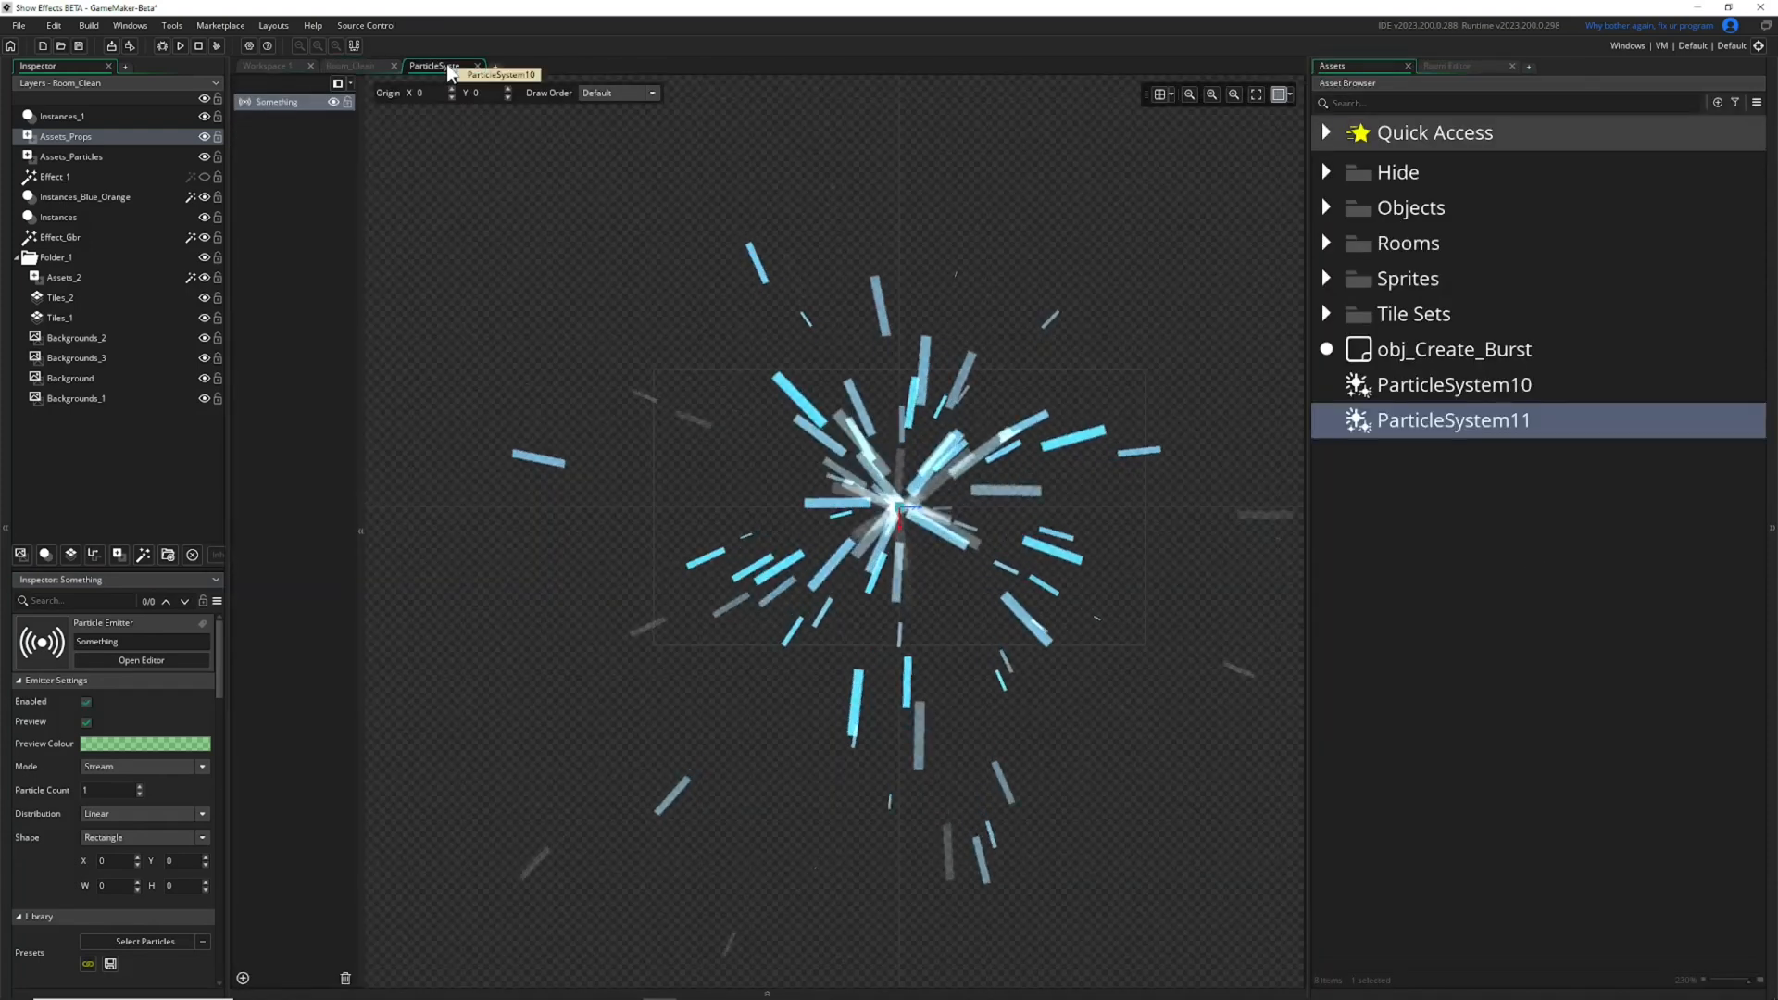
pyautogui.click(382, 64)
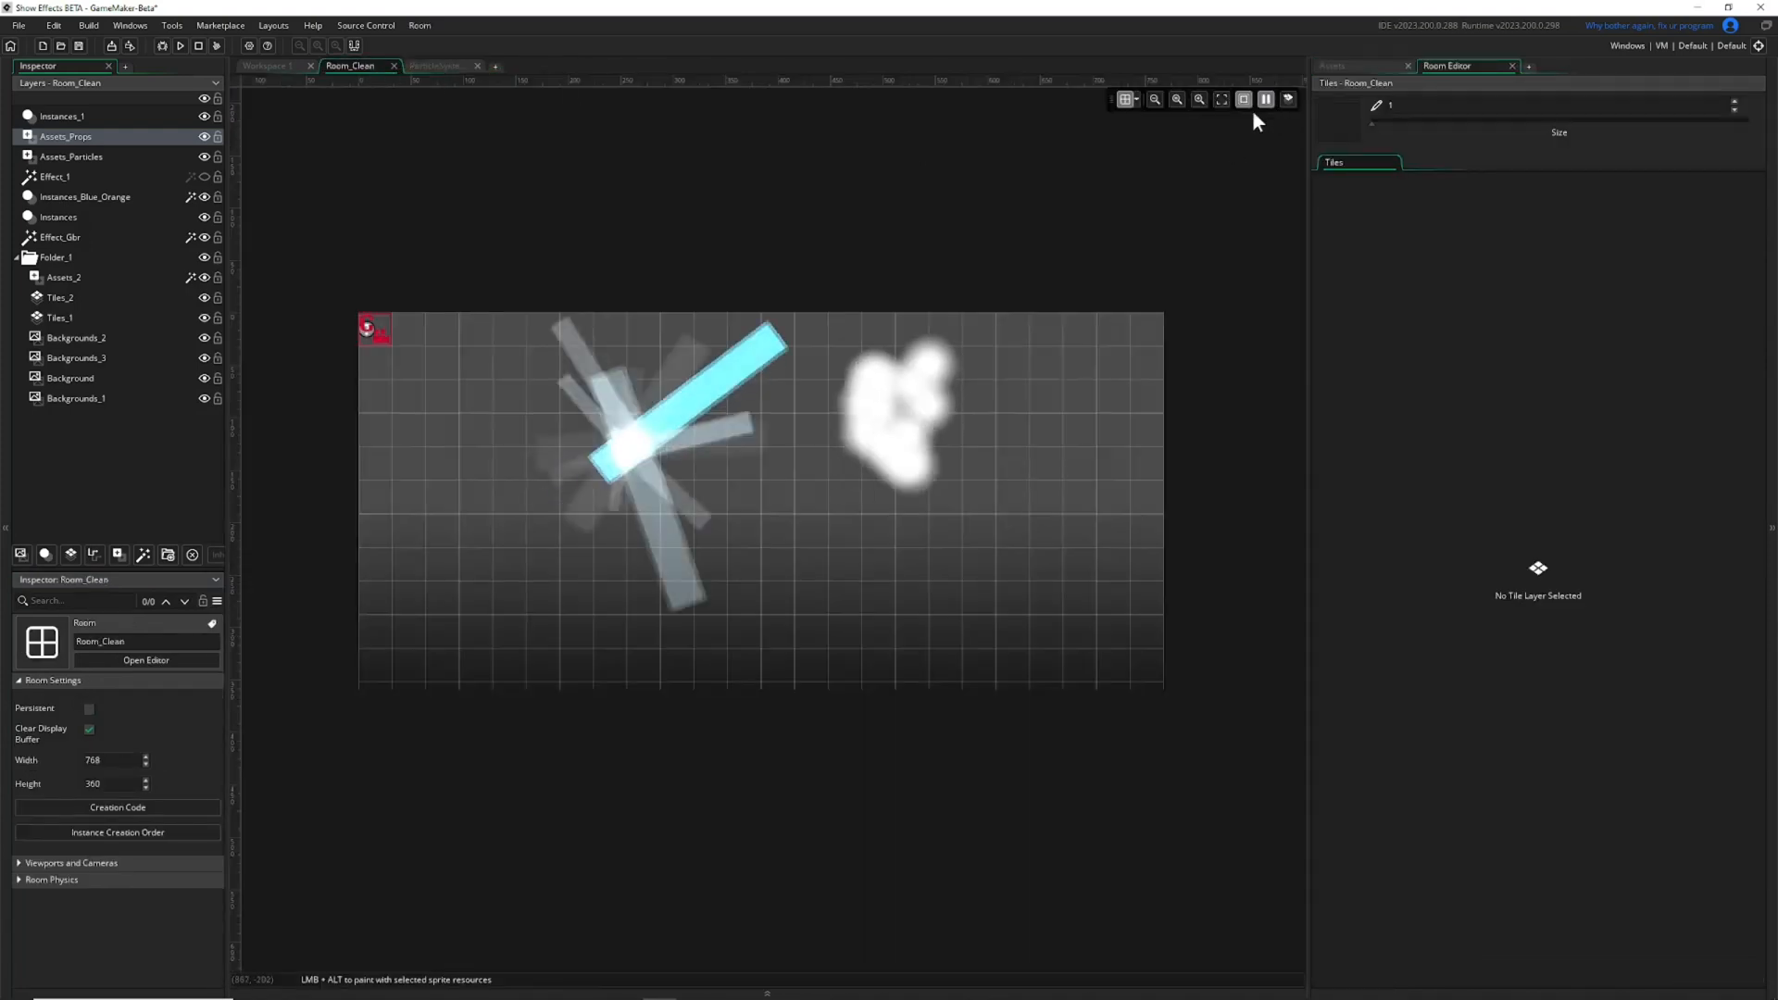
# Move the ParticleSystem11 instance to about 587, 212, rotate it to about -14.7° and scale it to 2 on both axes.
pyautogui.click(872, 461)
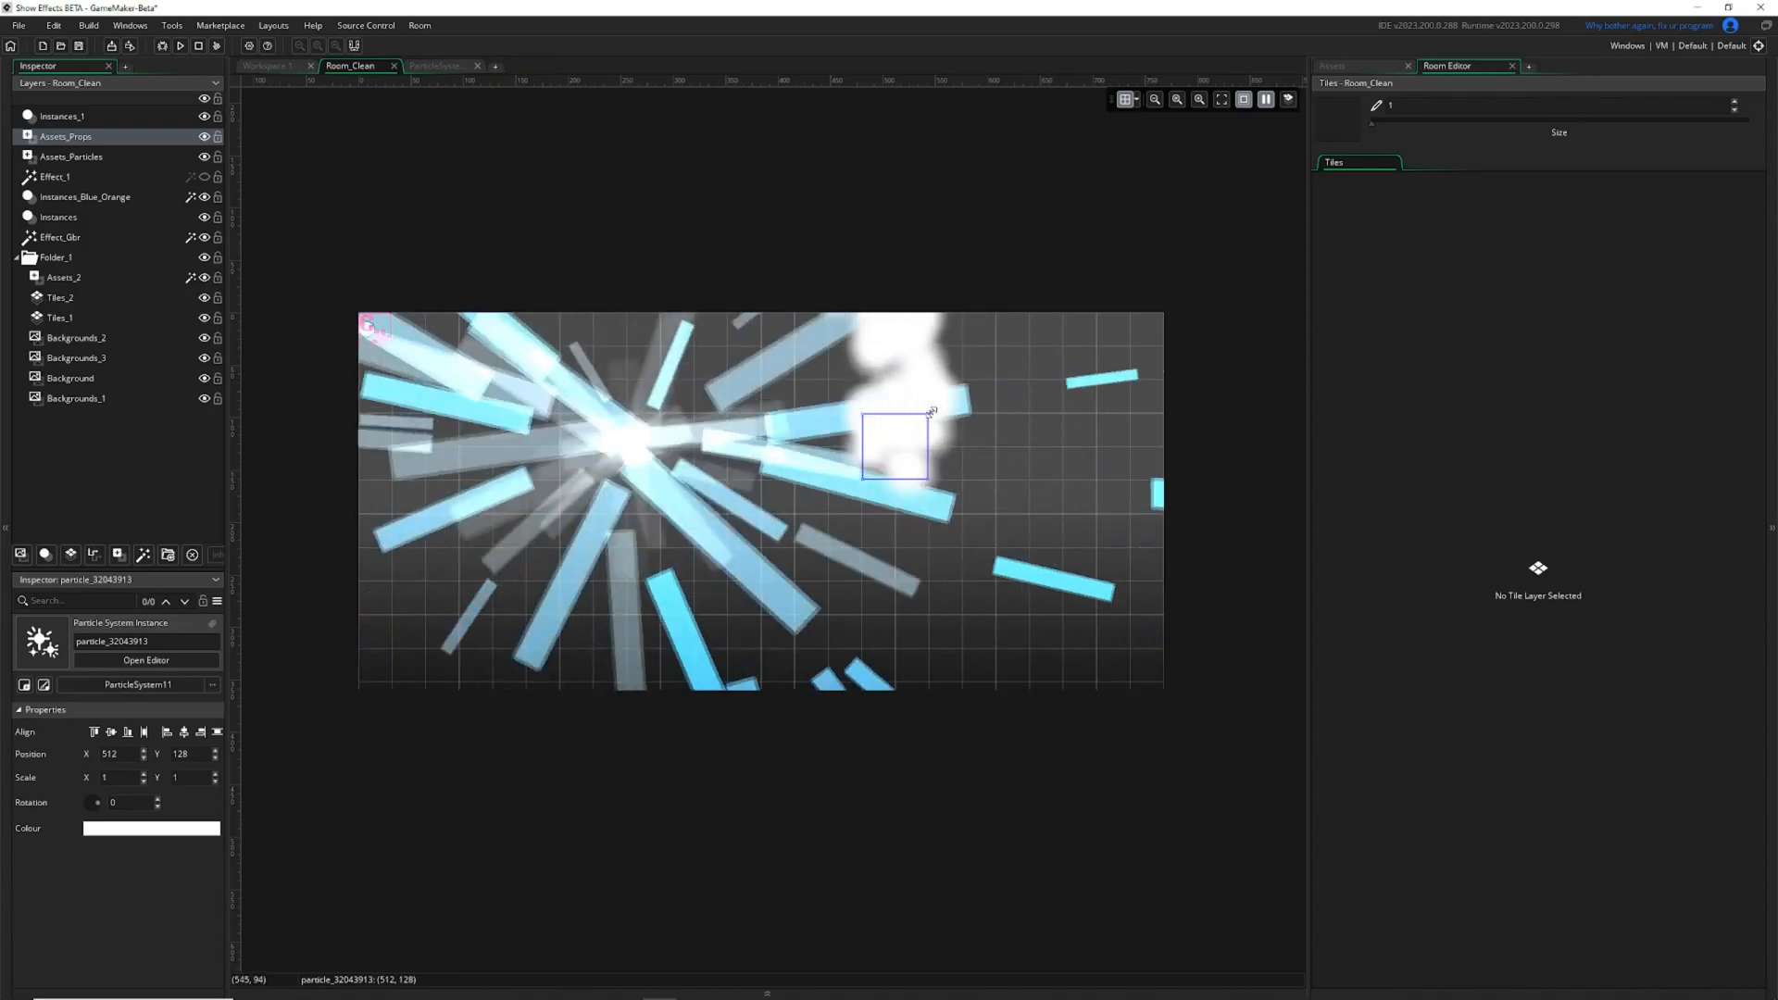
pyautogui.moveTo(936, 408); pyautogui.dragTo(886, 522)
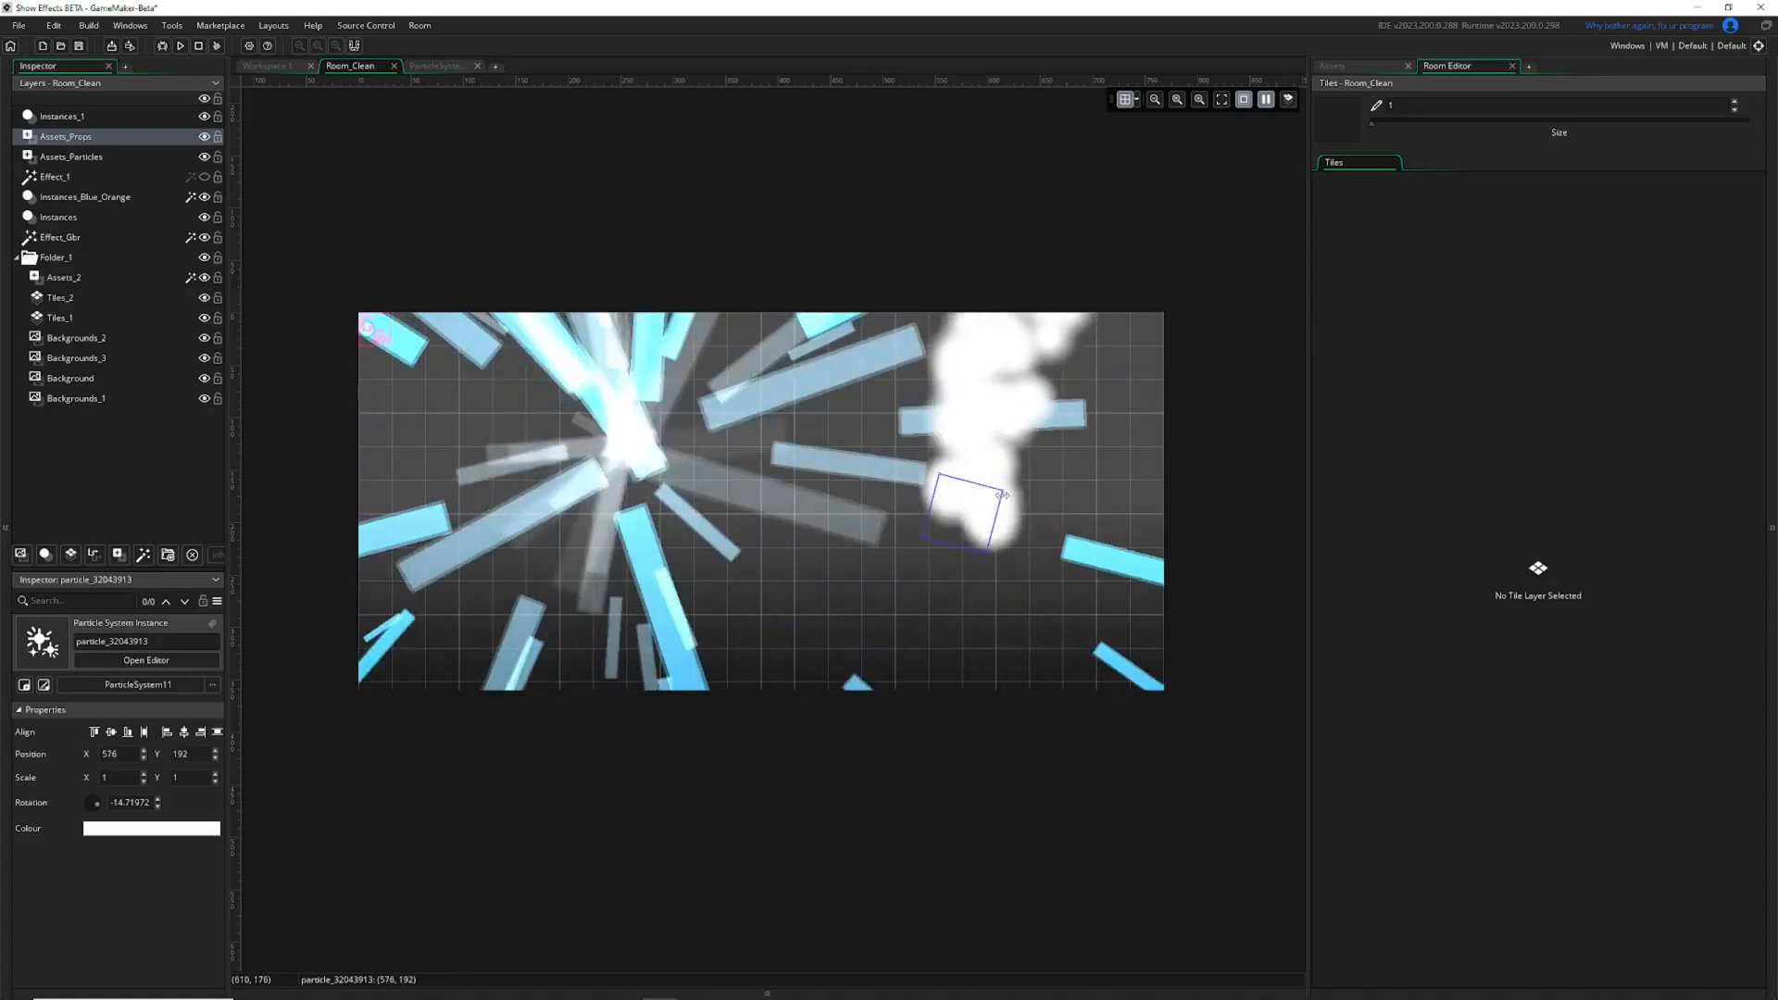
pyautogui.moveTo(1002, 490); pyautogui.dragTo(1059, 473)
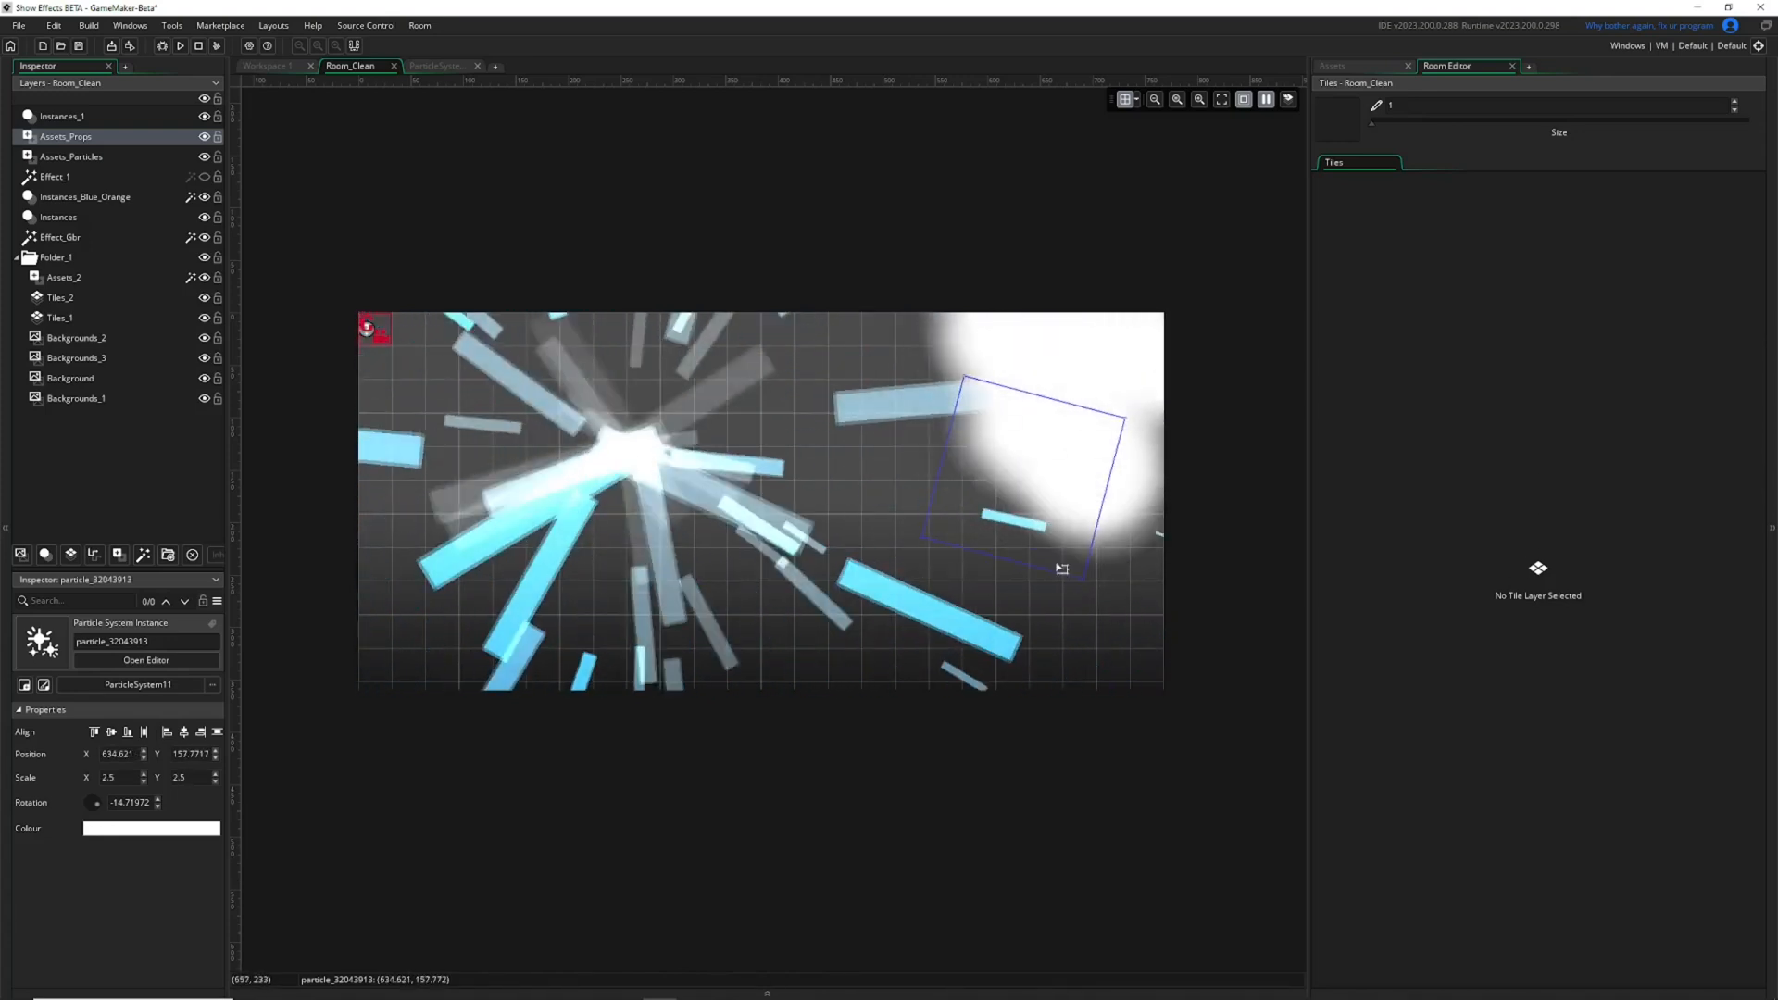
pyautogui.moveTo(1037, 435); pyautogui.dragTo(996, 494)
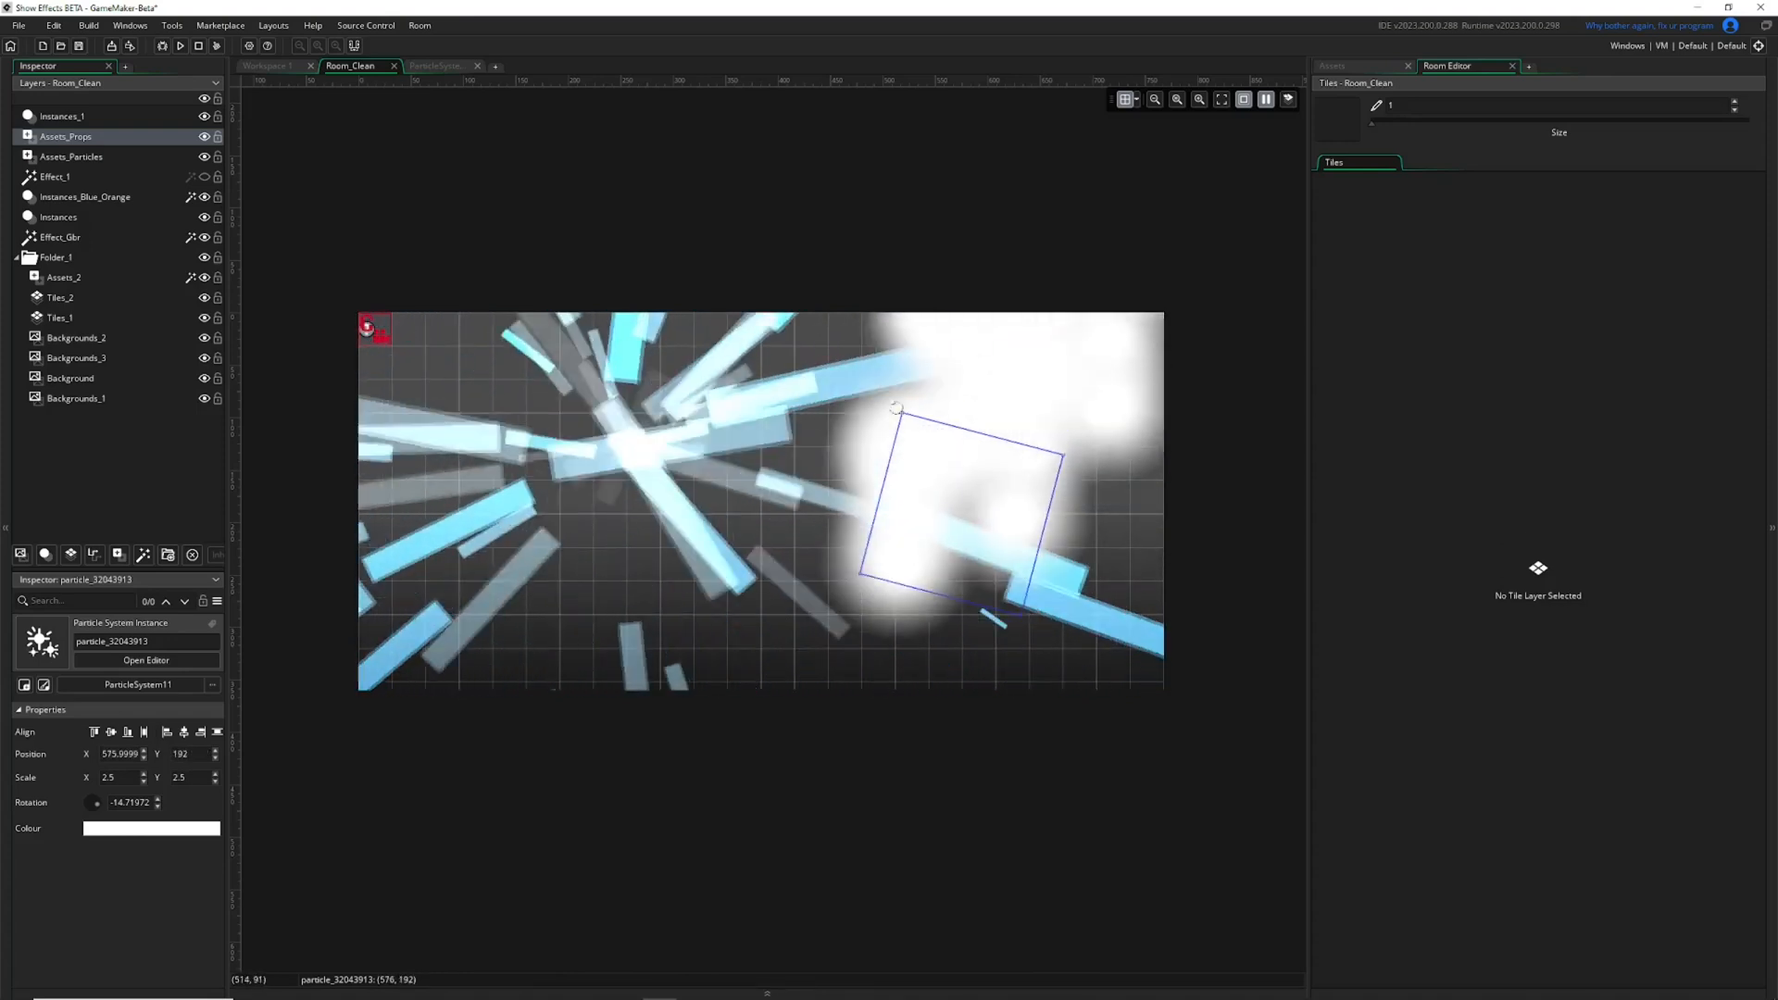
pyautogui.moveTo(895, 404); pyautogui.dragTo(917, 441)
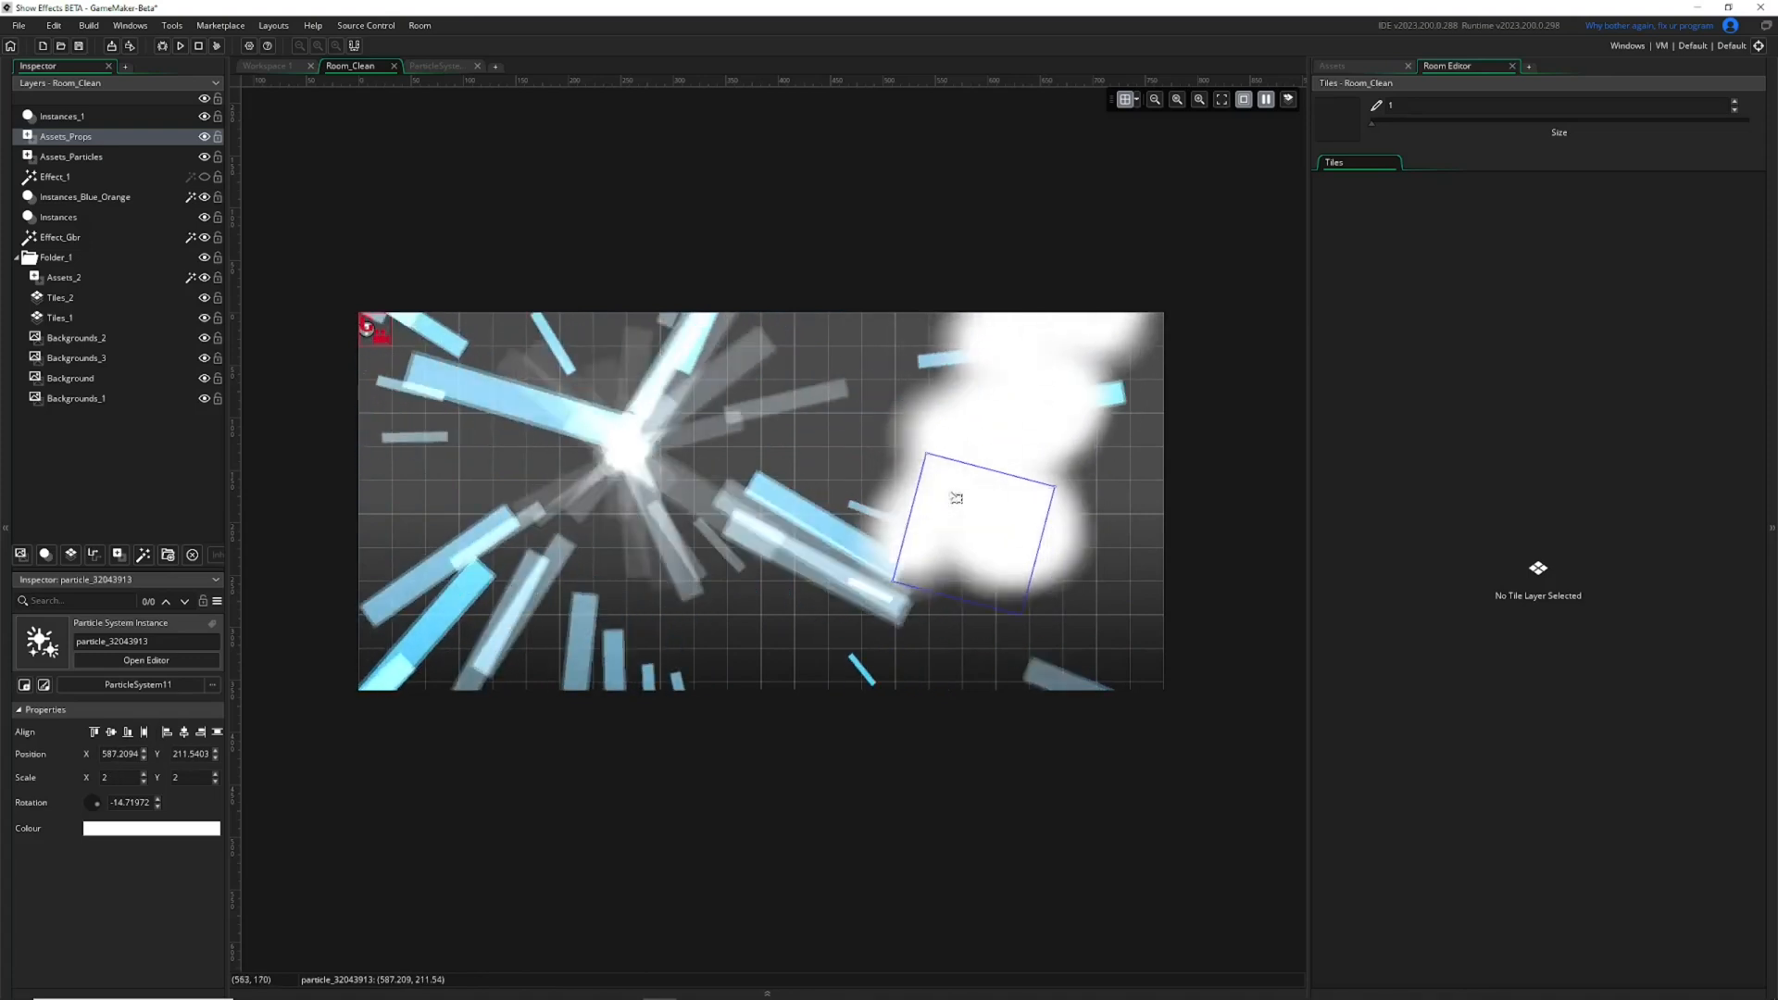
# Set the ParticleSystem11 instance's colour to orange FF5816 and close its properties.
pyautogui.doubleClick(954, 497)
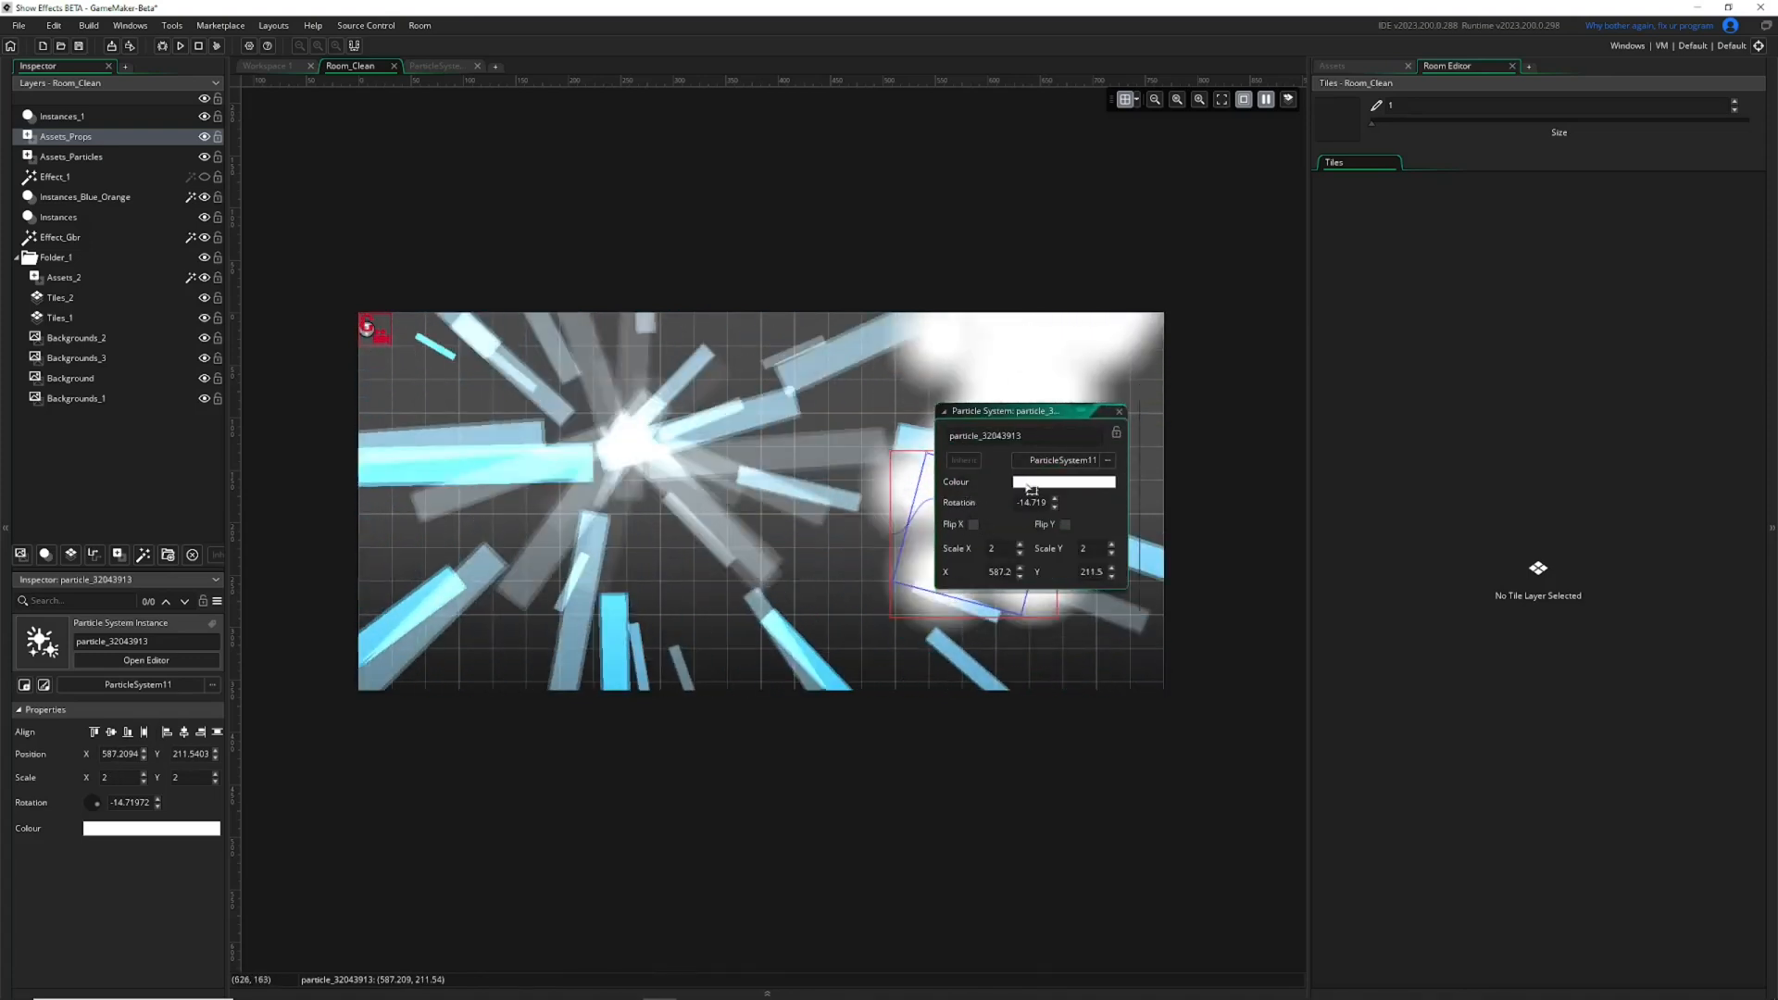
pyautogui.click(1063, 482)
pyautogui.moveTo(100, 176); pyautogui.dragTo(55, 108)
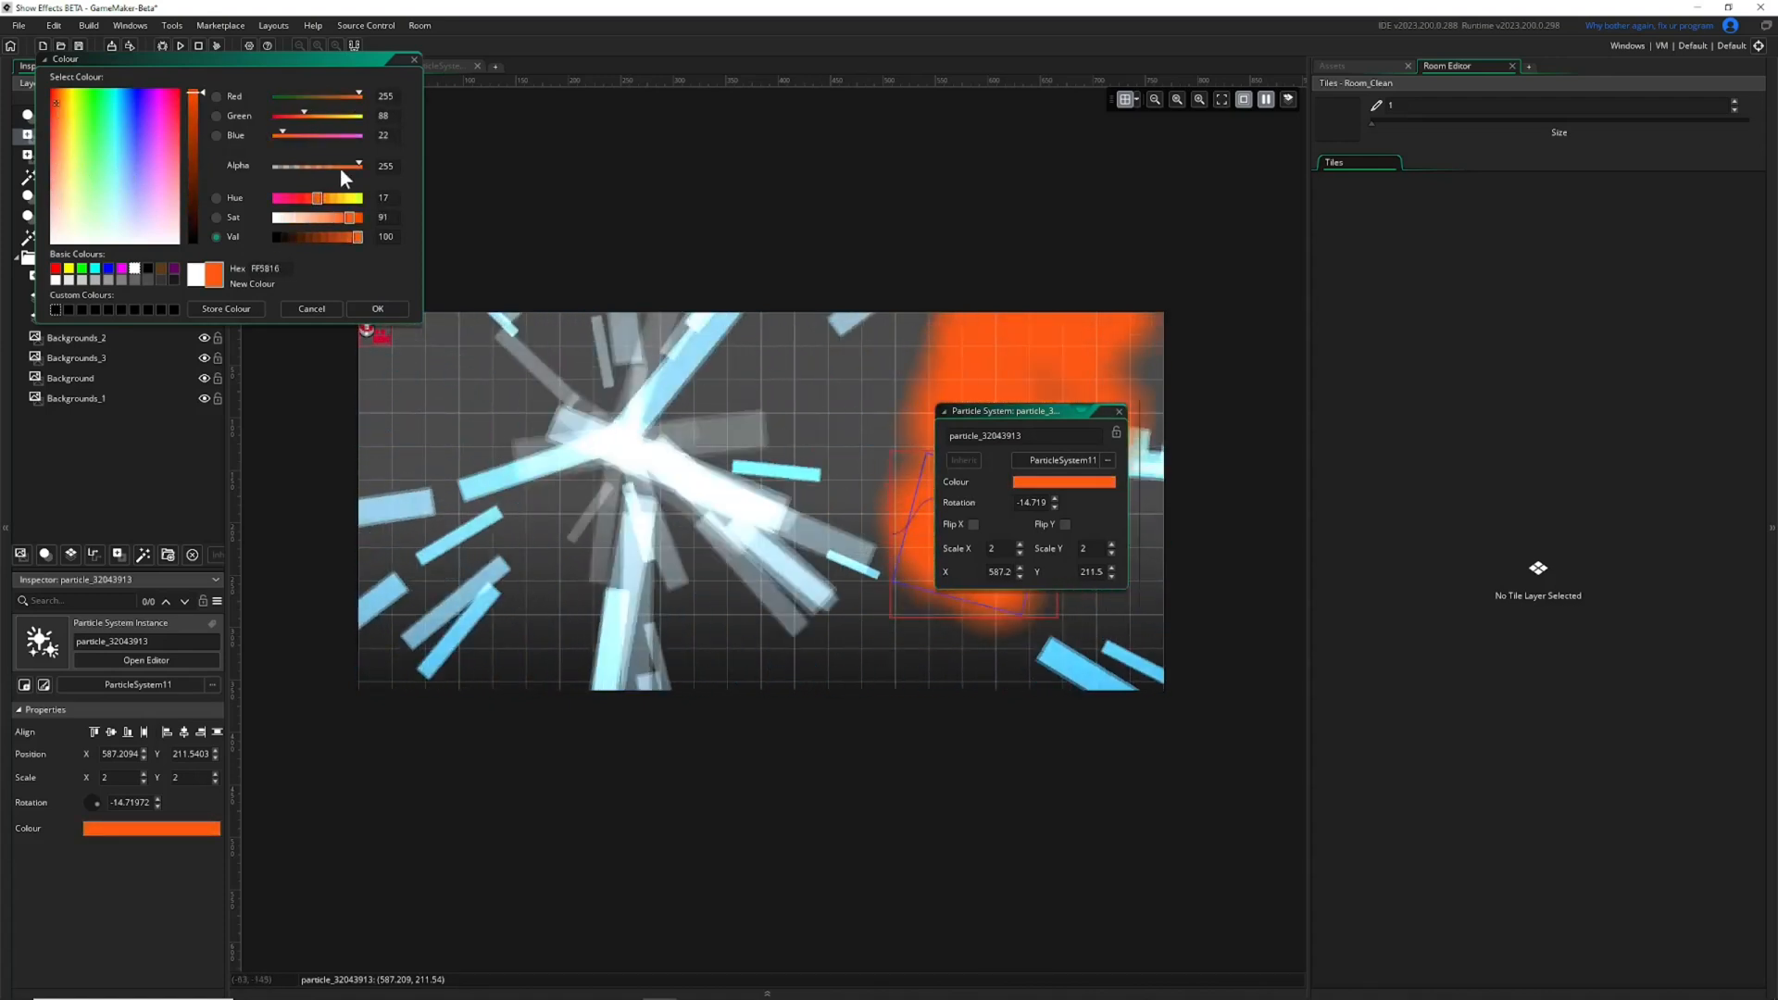
pyautogui.click(377, 307)
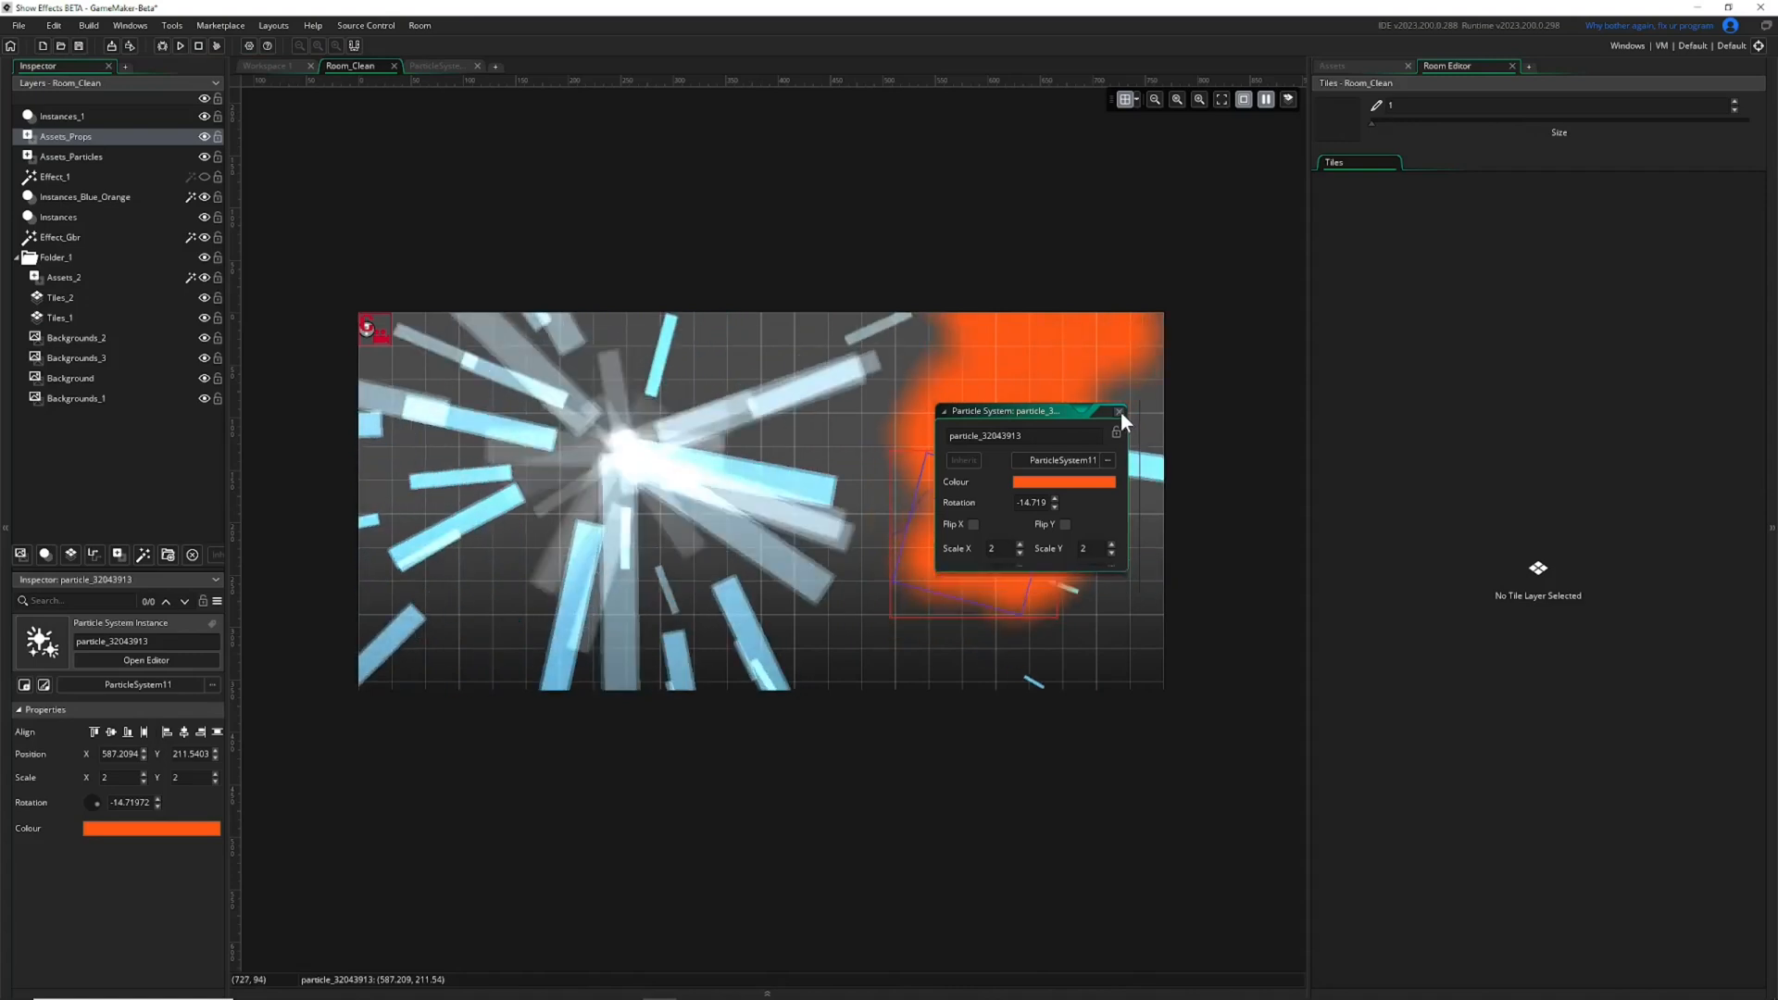
pyautogui.click(1119, 412)
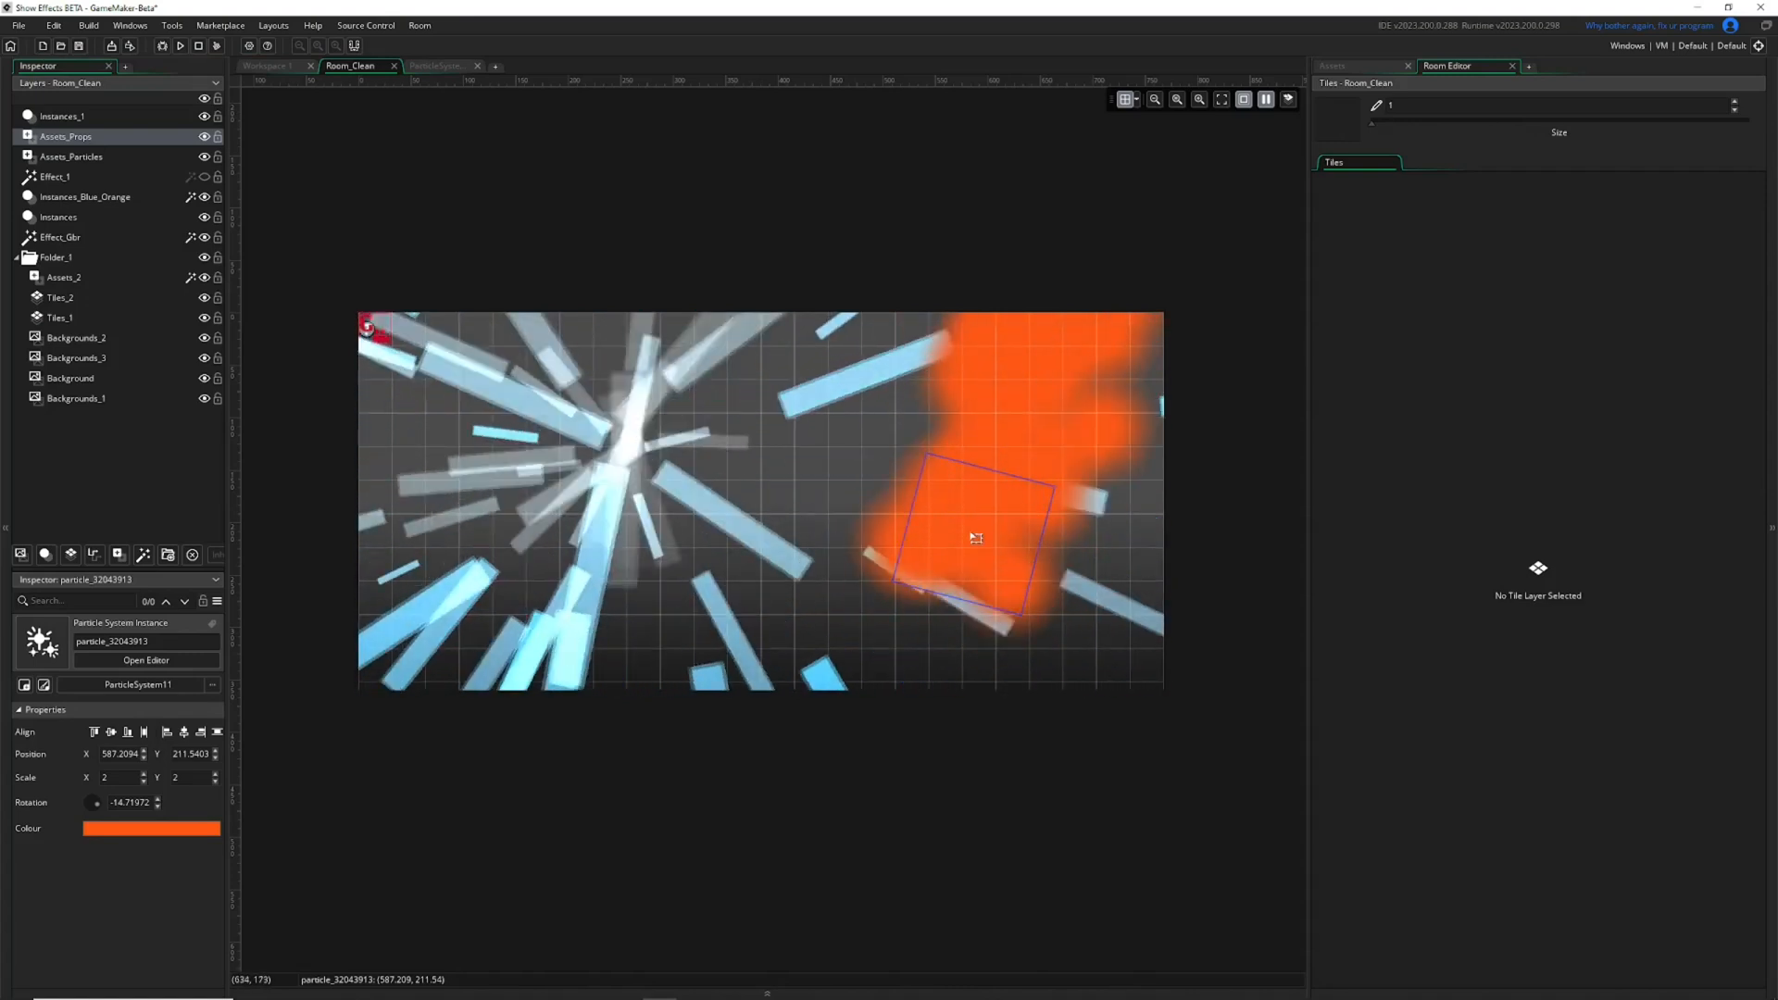
# Reposition the orange particle instance to about 630, 263 and reduce its scale to 1 on both axes.
pyautogui.moveTo(1084, 536); pyautogui.dragTo(1001, 515)
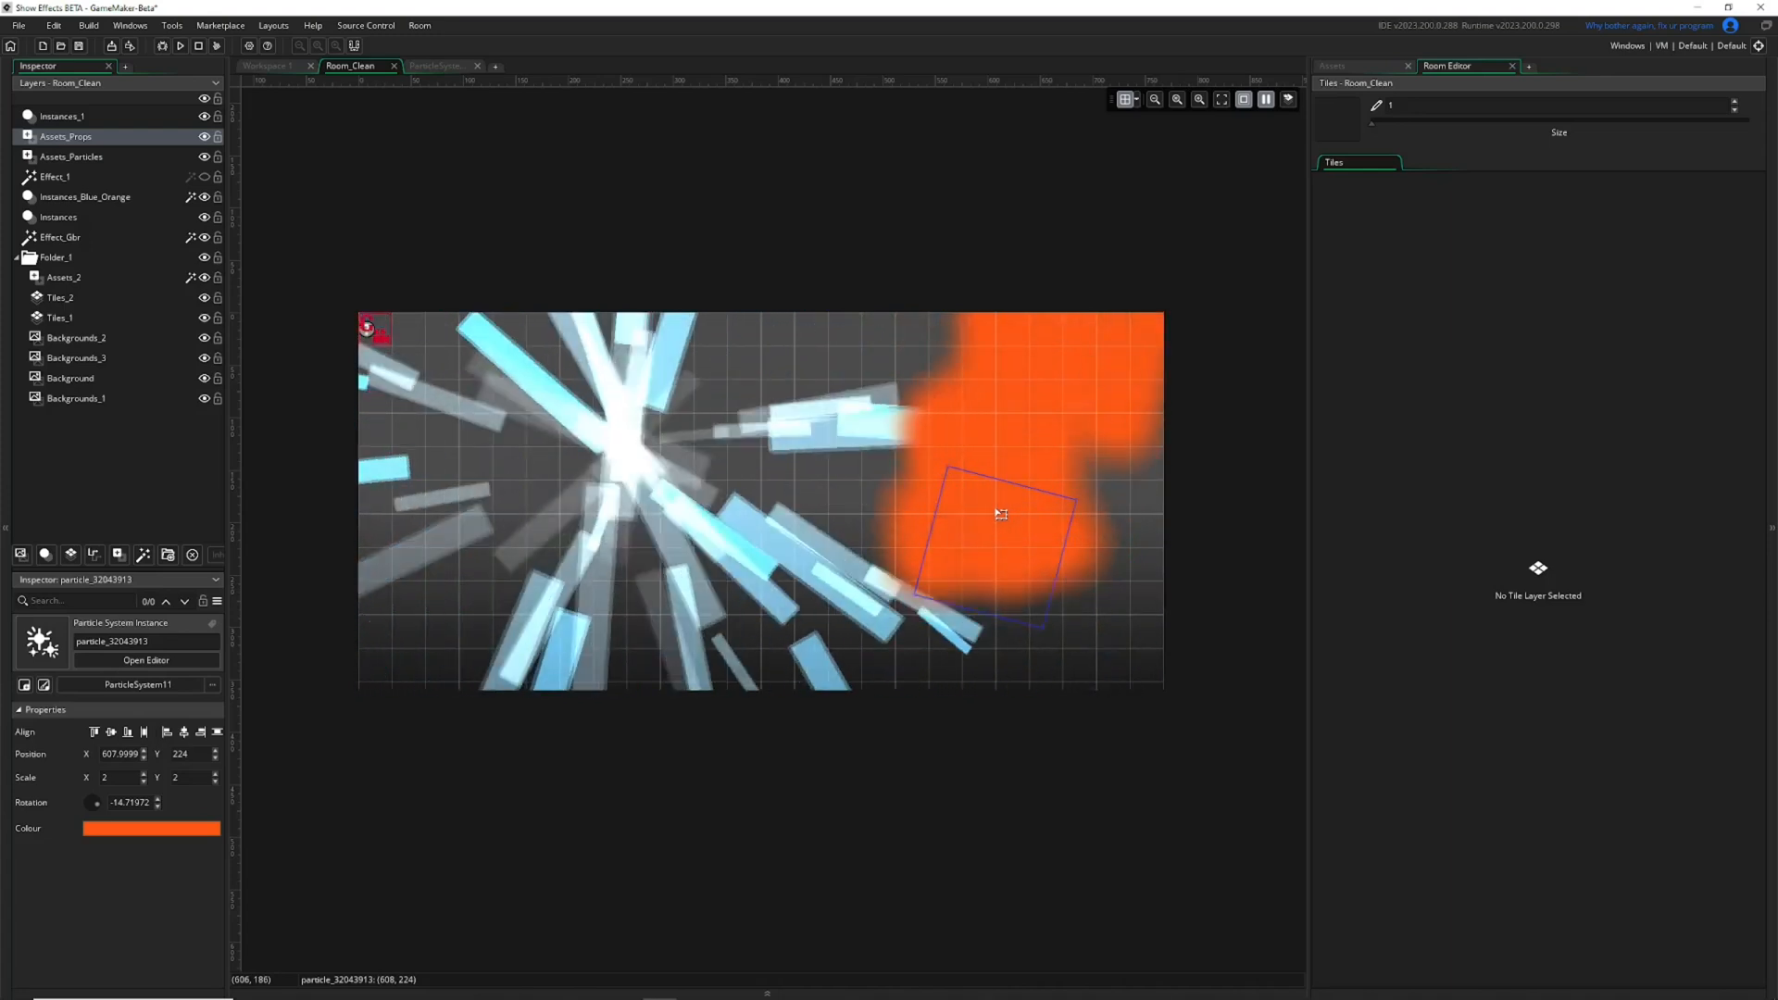
pyautogui.moveTo(946, 465); pyautogui.dragTo(1025, 553)
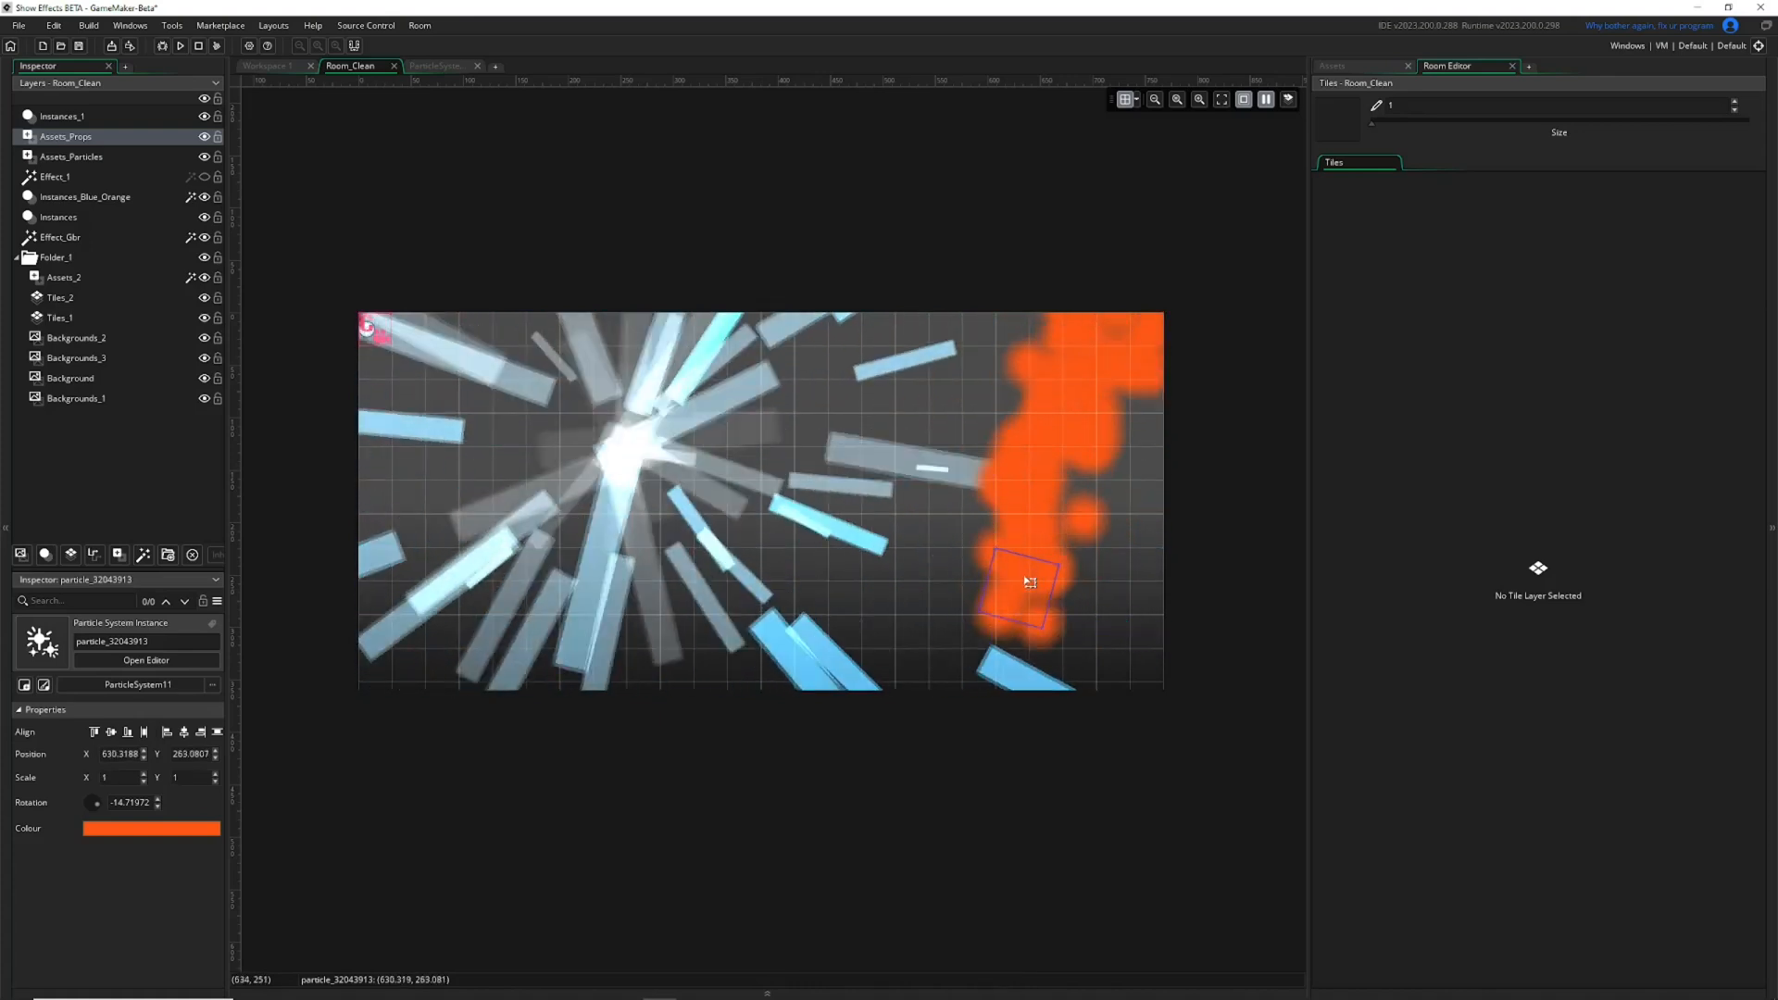
# Delete the orange particle instance, stop the room's animation preview and delete the remaining particle instance from Room_Clean.
pyautogui.press('Delete')
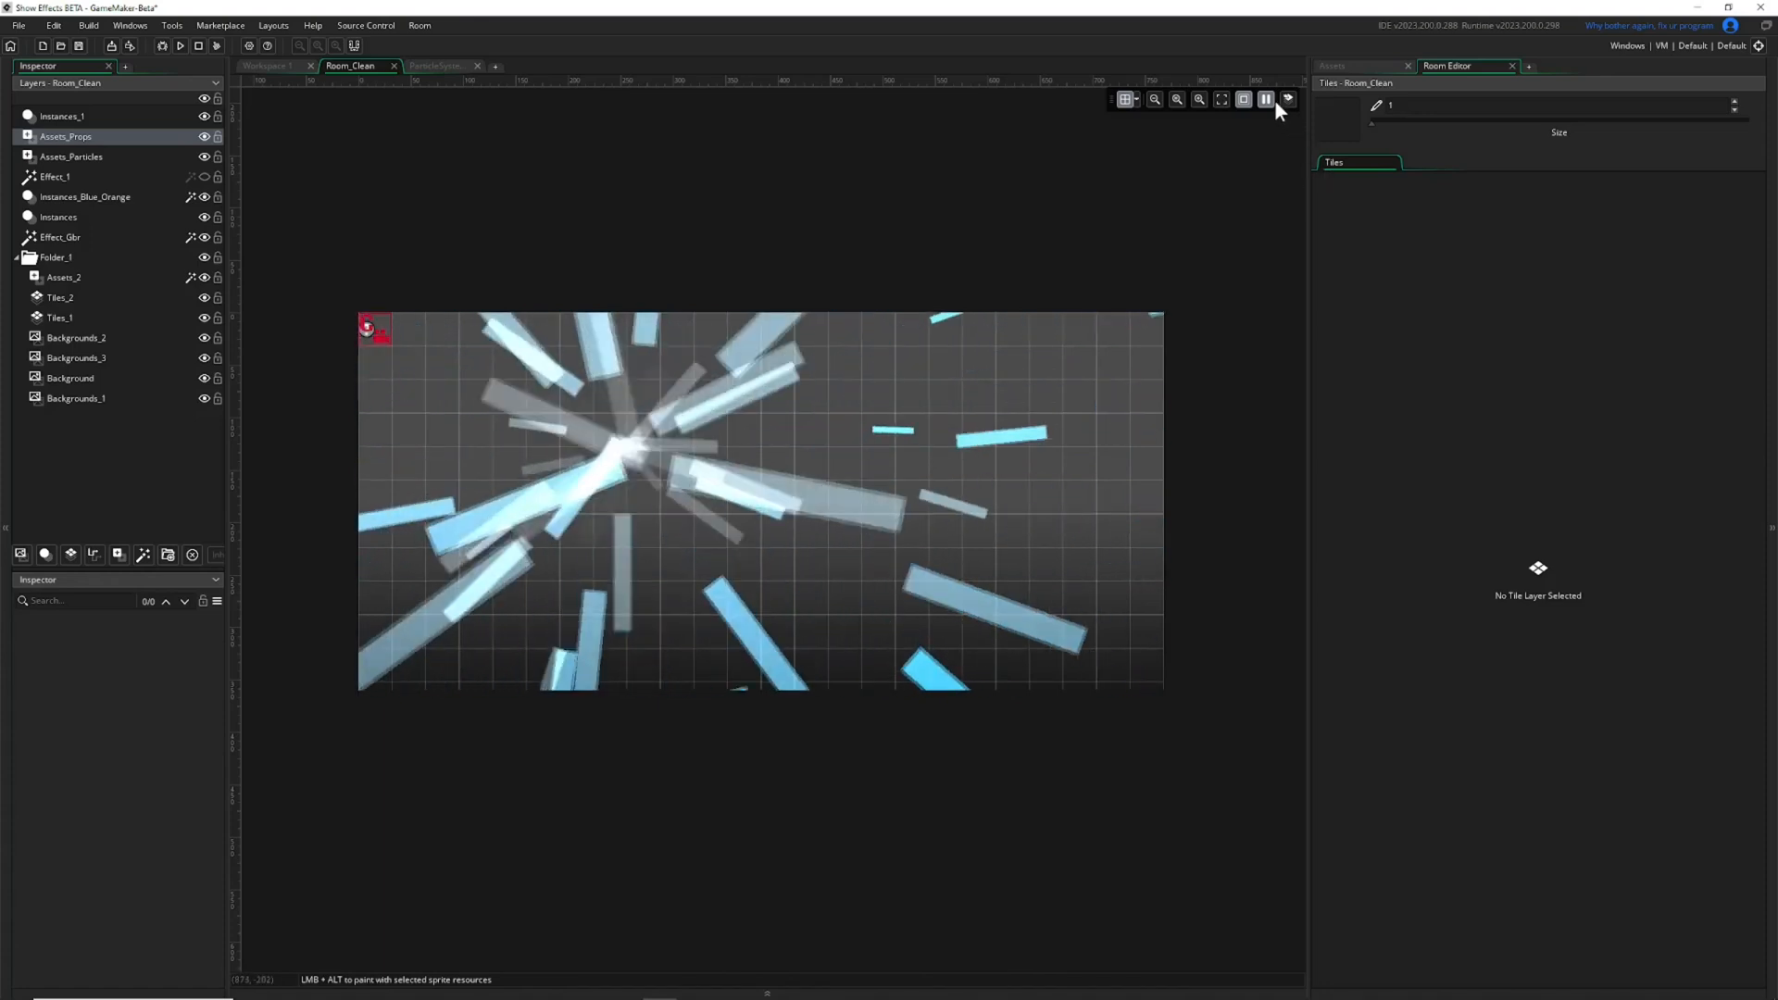
pyautogui.click(1266, 101)
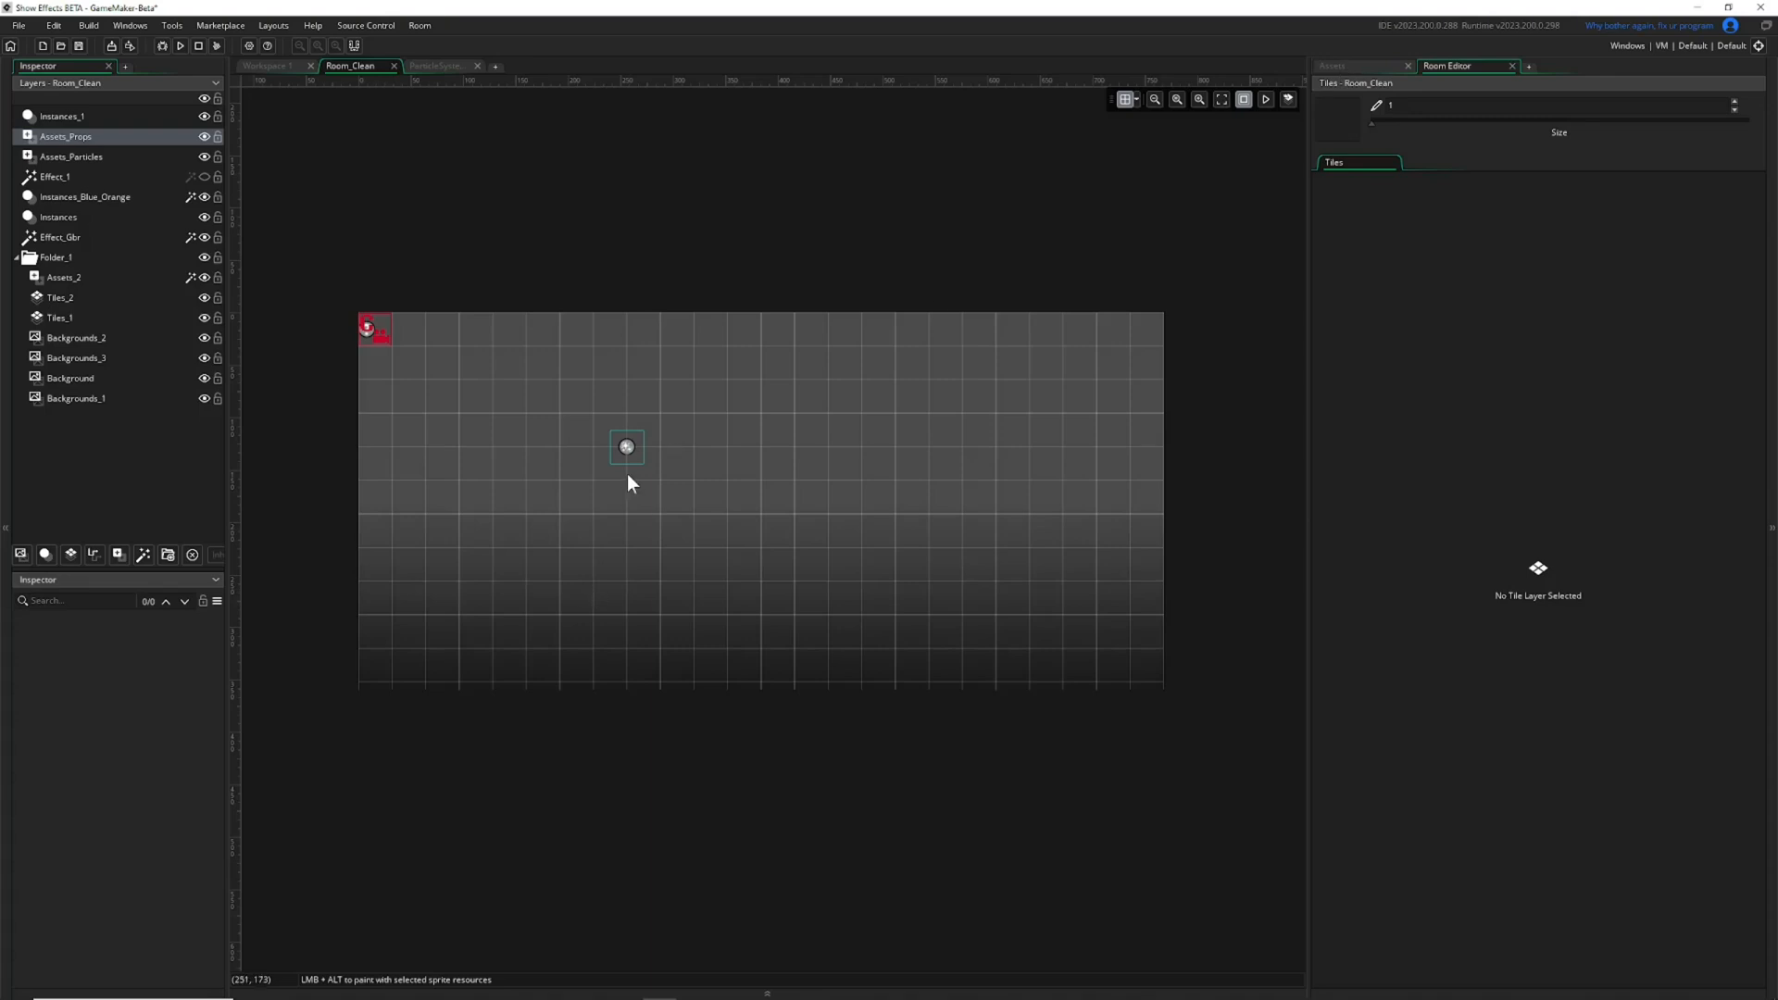
pyautogui.click(67, 139)
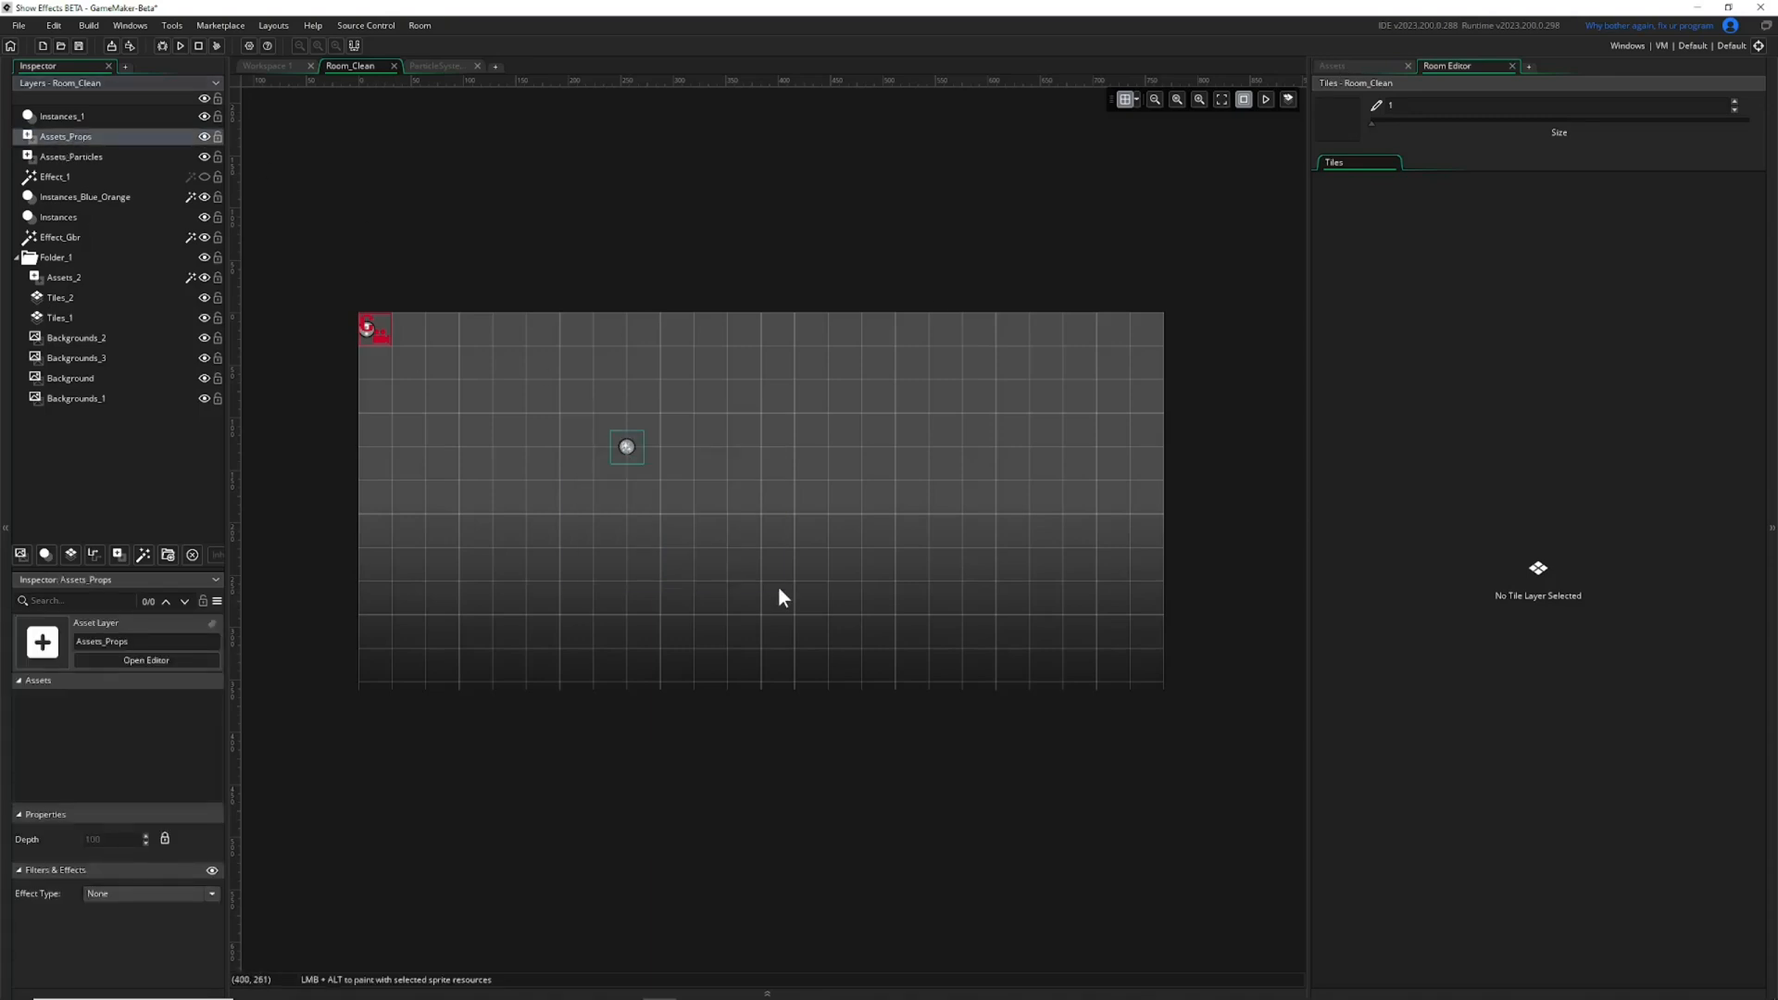
pyautogui.click(627, 449)
pyautogui.press('Delete')
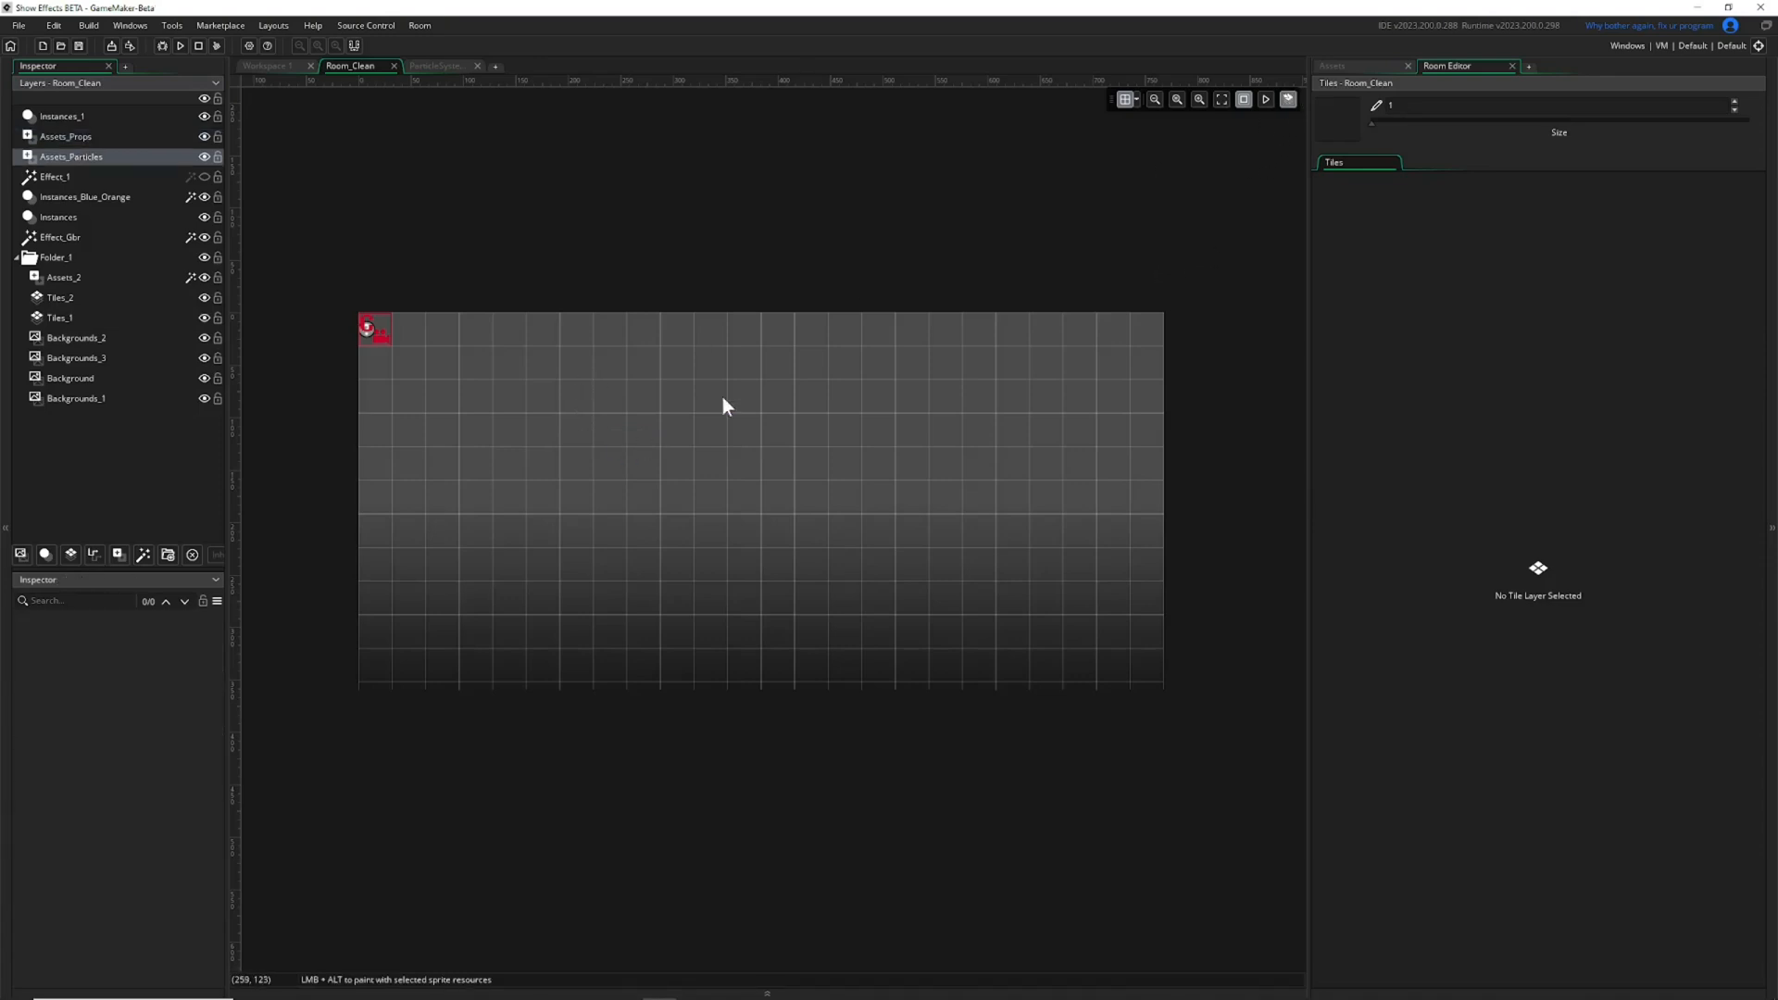
# Open the Alarm 0 event code of obj_Create_Burst and widen the code workspace.
pyautogui.click(1348, 65)
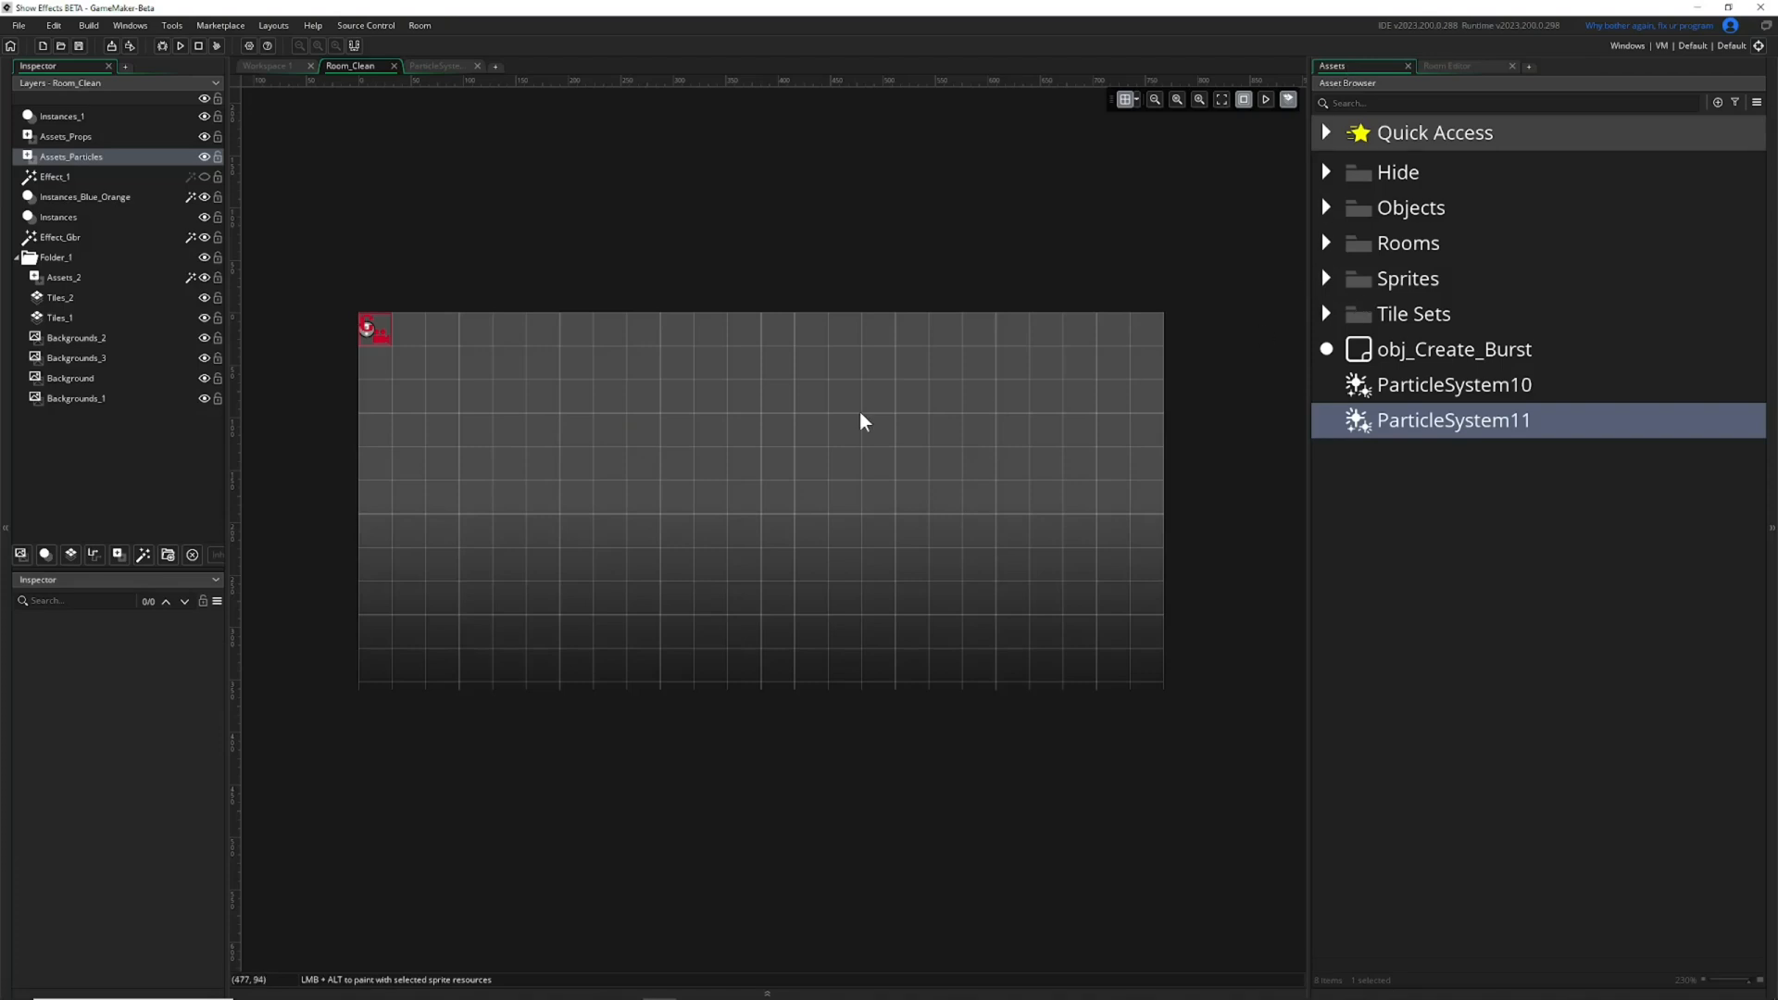
pyautogui.doubleClick(1406, 351)
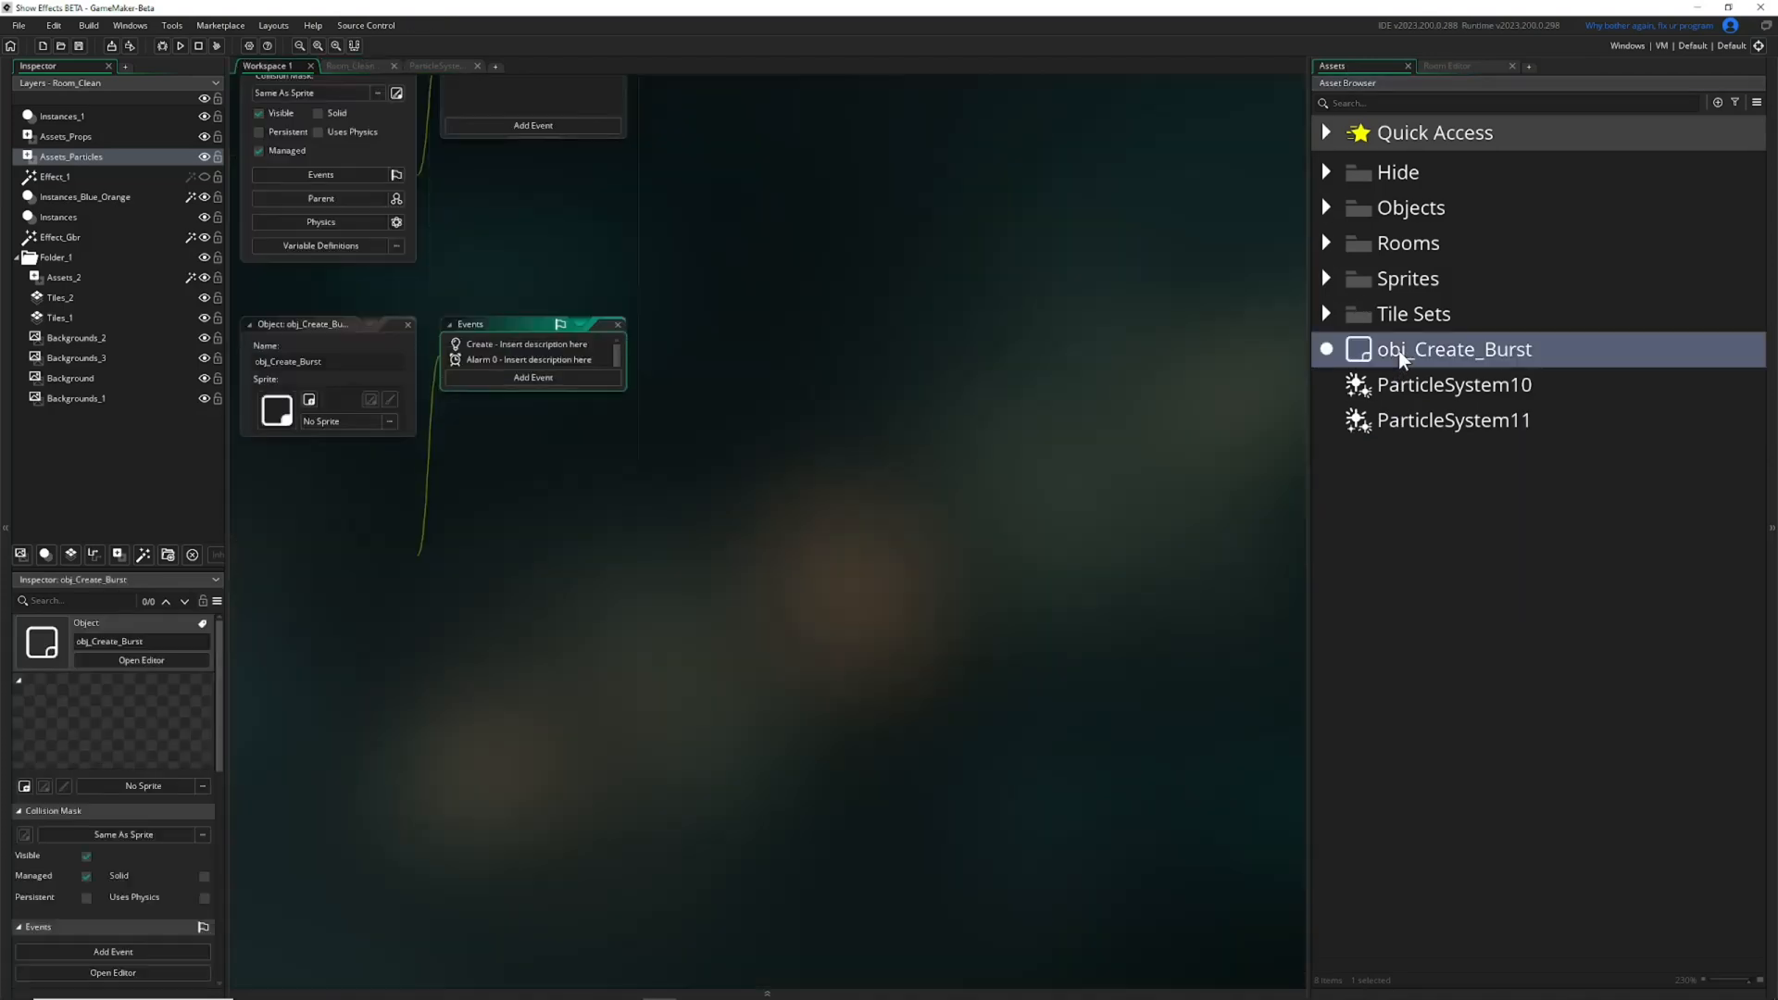
pyautogui.doubleClick(526, 358)
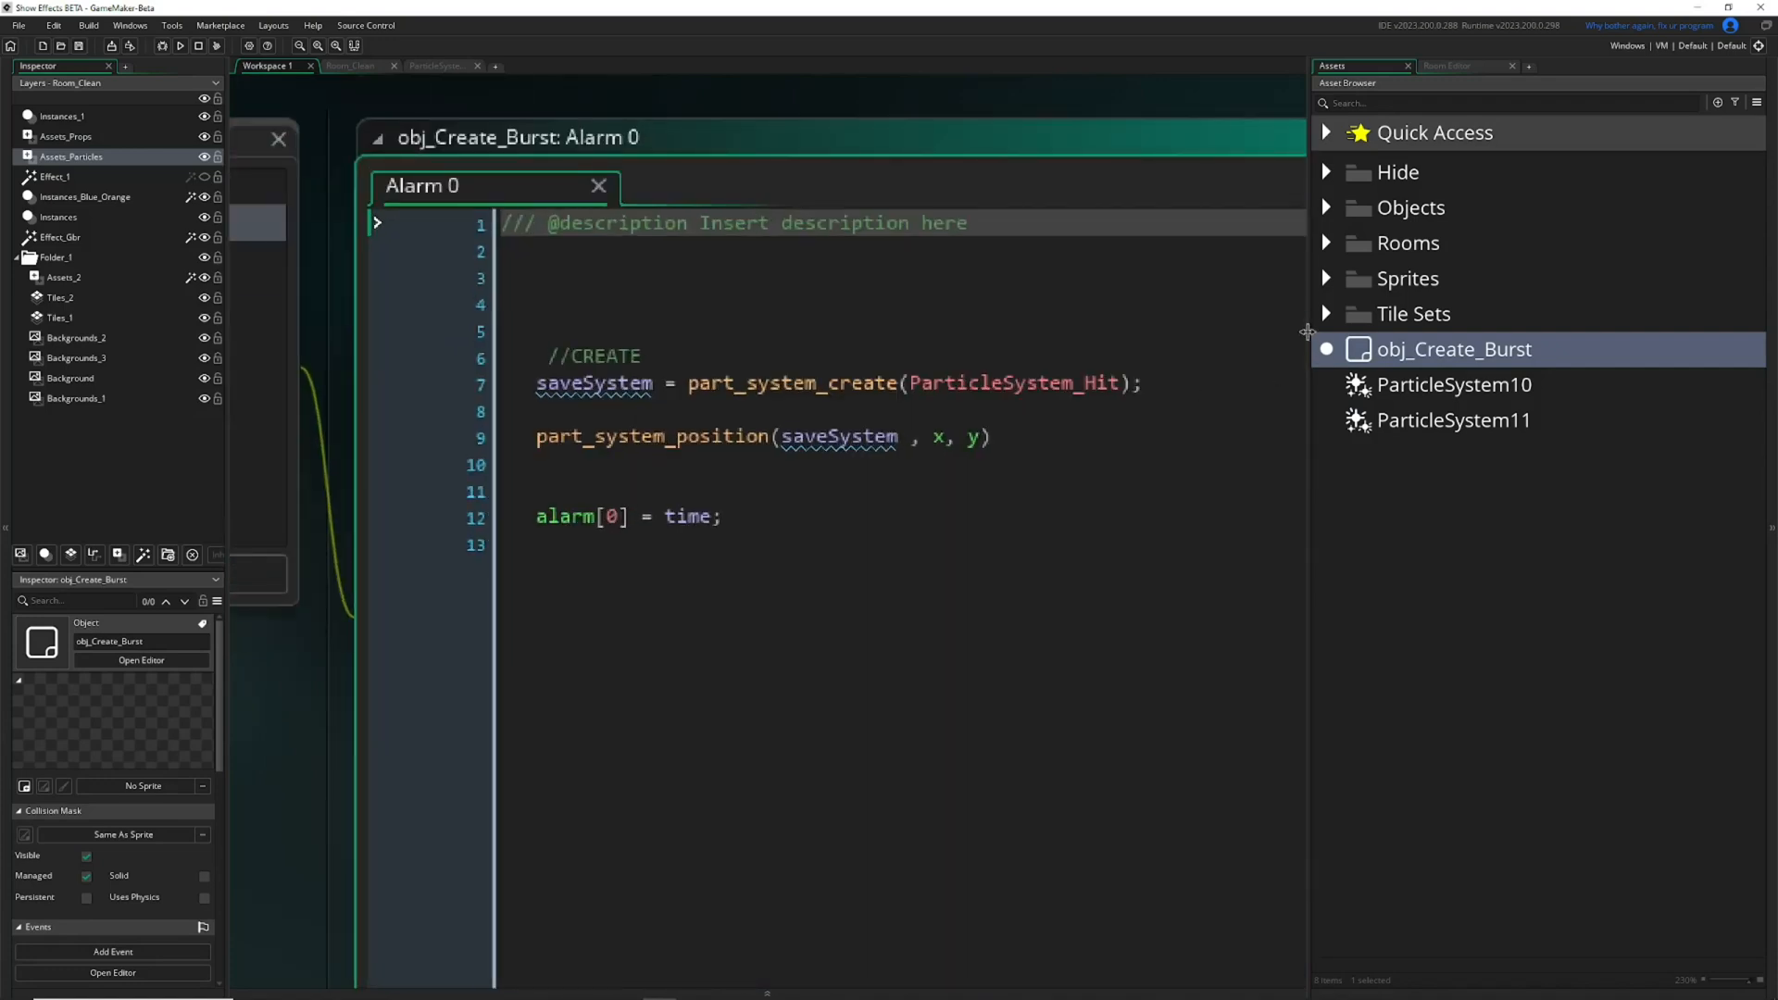
pyautogui.moveTo(1321, 268); pyautogui.dragTo(1598, 278)
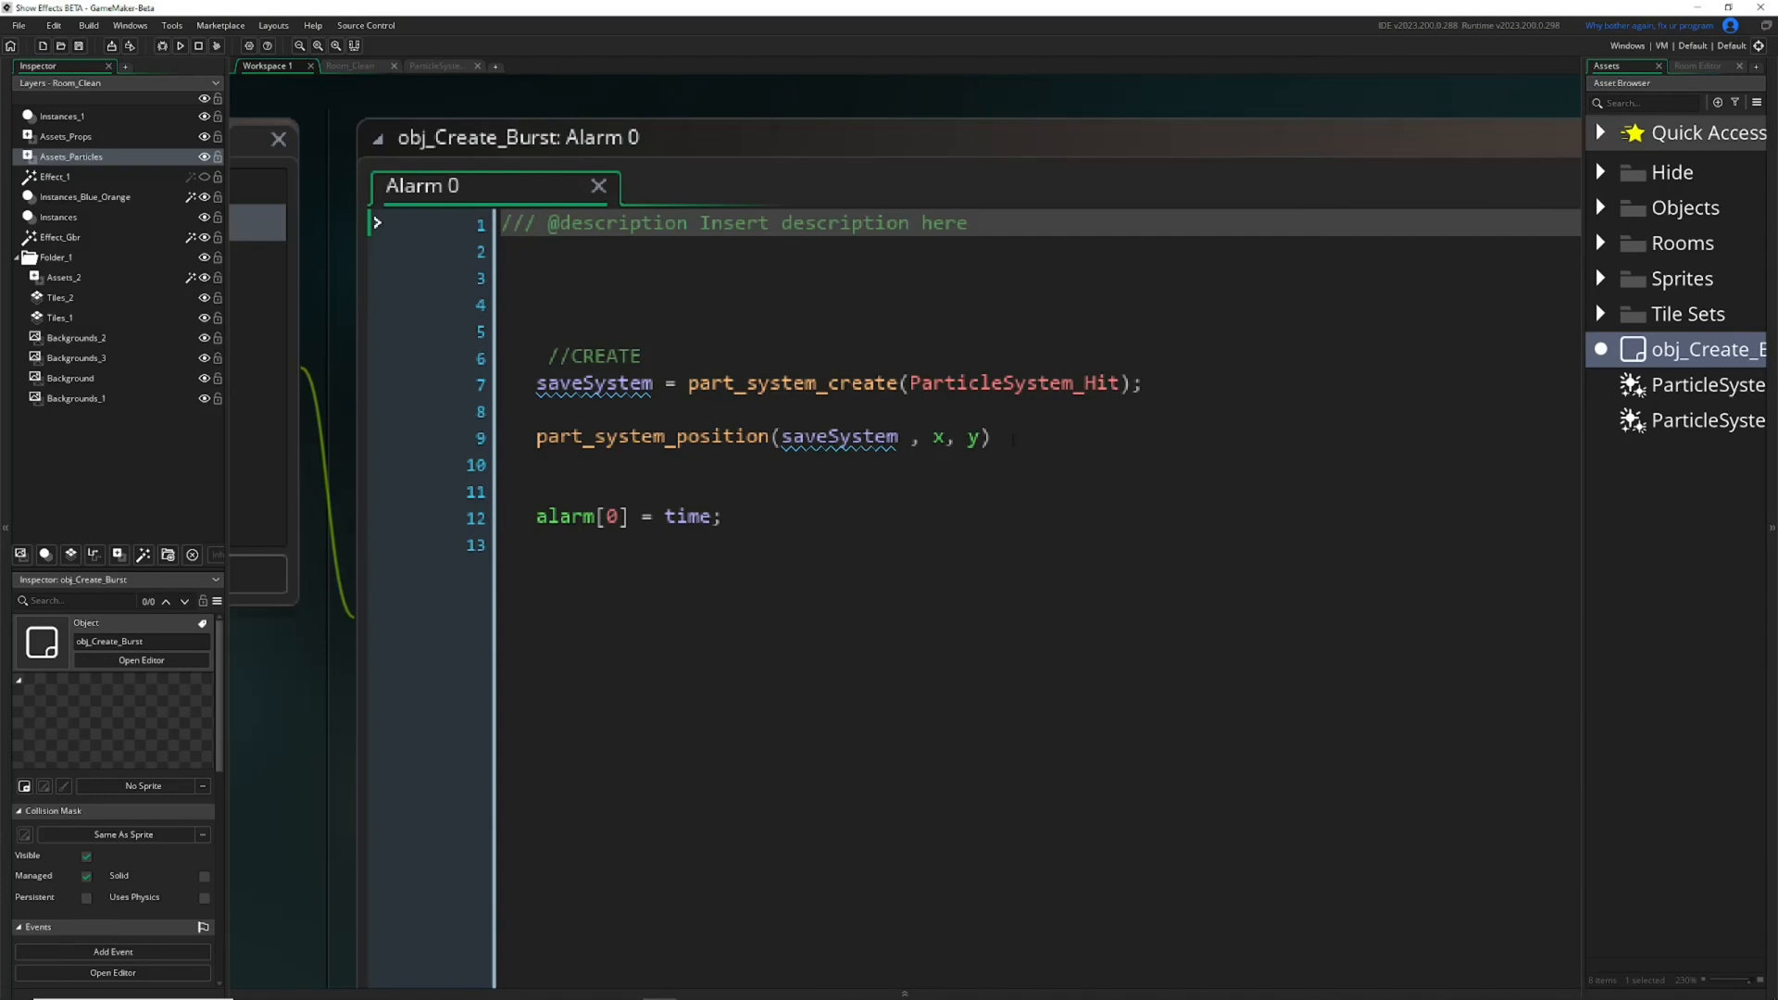
# Examine the saveSystem variable and the part_system_create function on line 7 of the Alarm 0 code.
pyautogui.keyDown('ctrl'); pyautogui.scroll(1, 626, 393); pyautogui.keyUp('ctrl')
pyautogui.moveTo(619, 389)
pyautogui.mouseDown()
pyautogui.moveTo(555, 389)
pyautogui.moveTo(617, 385)
pyautogui.mouseUp()
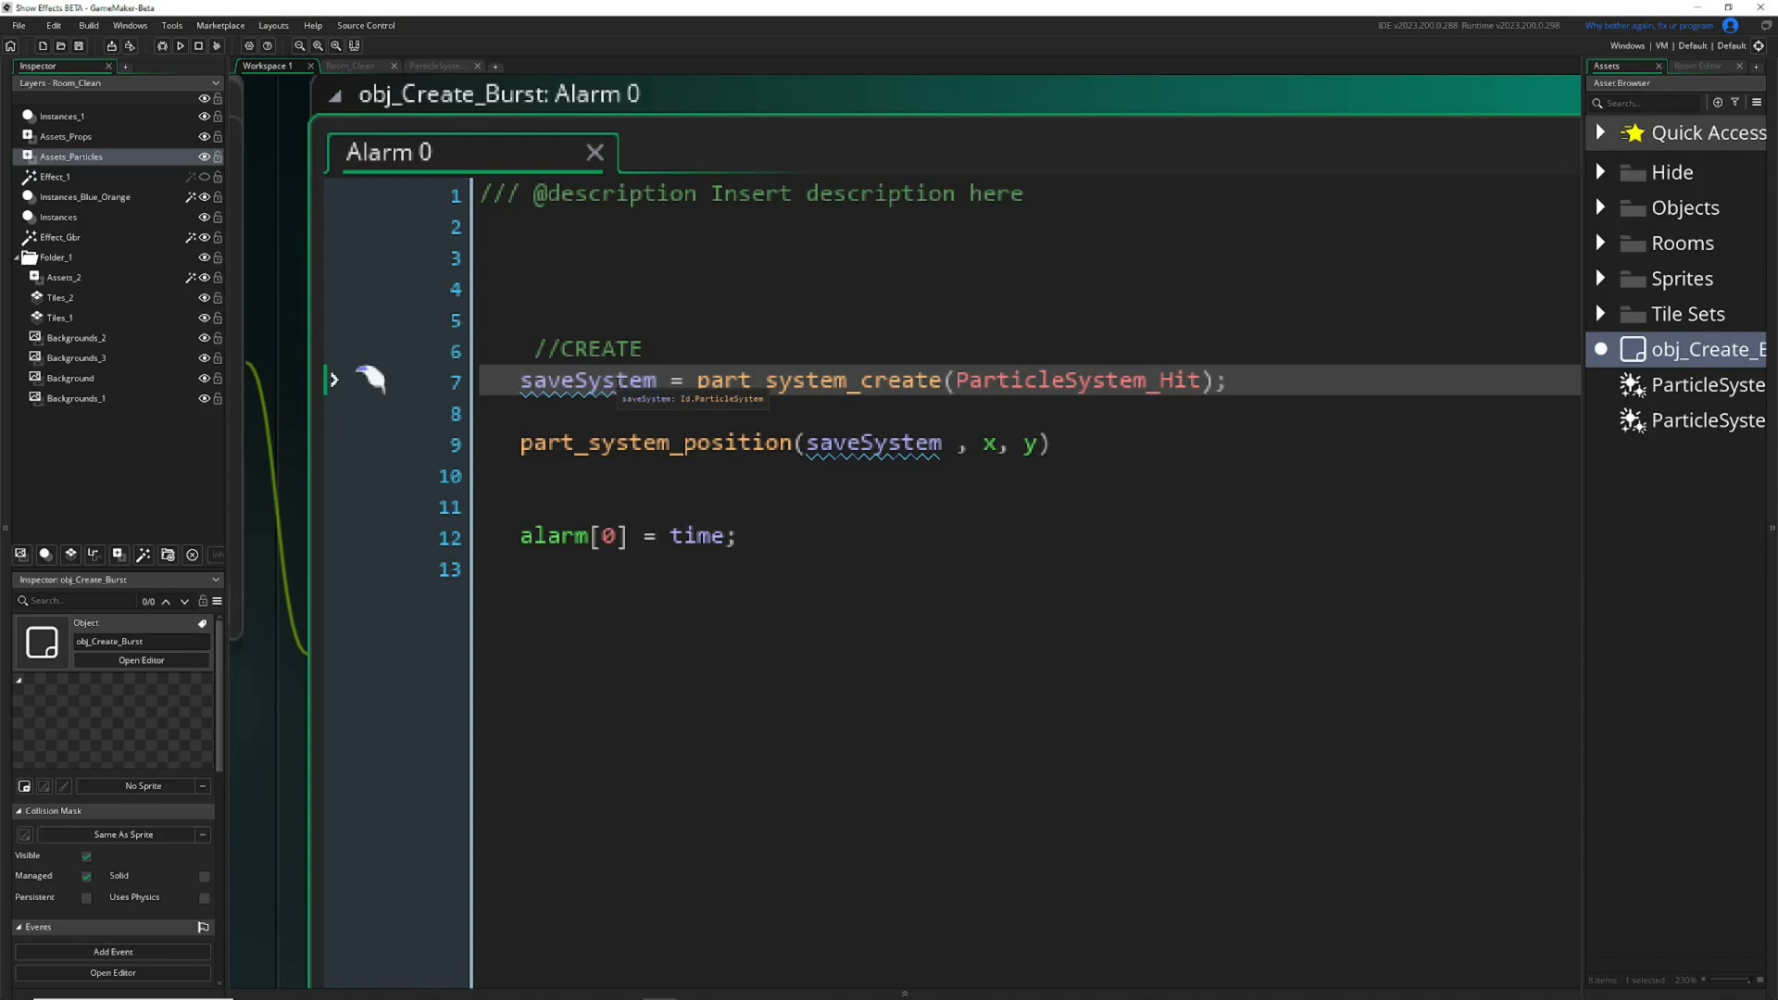
pyautogui.doubleClick(618, 385)
pyautogui.moveTo(699, 383); pyautogui.dragTo(876, 387)
# Clear the ParticleSystem_Hit argument of part_system_create, list the code completion suggestions for it, and undo the deletion.
pyautogui.doubleClick(1017, 382)
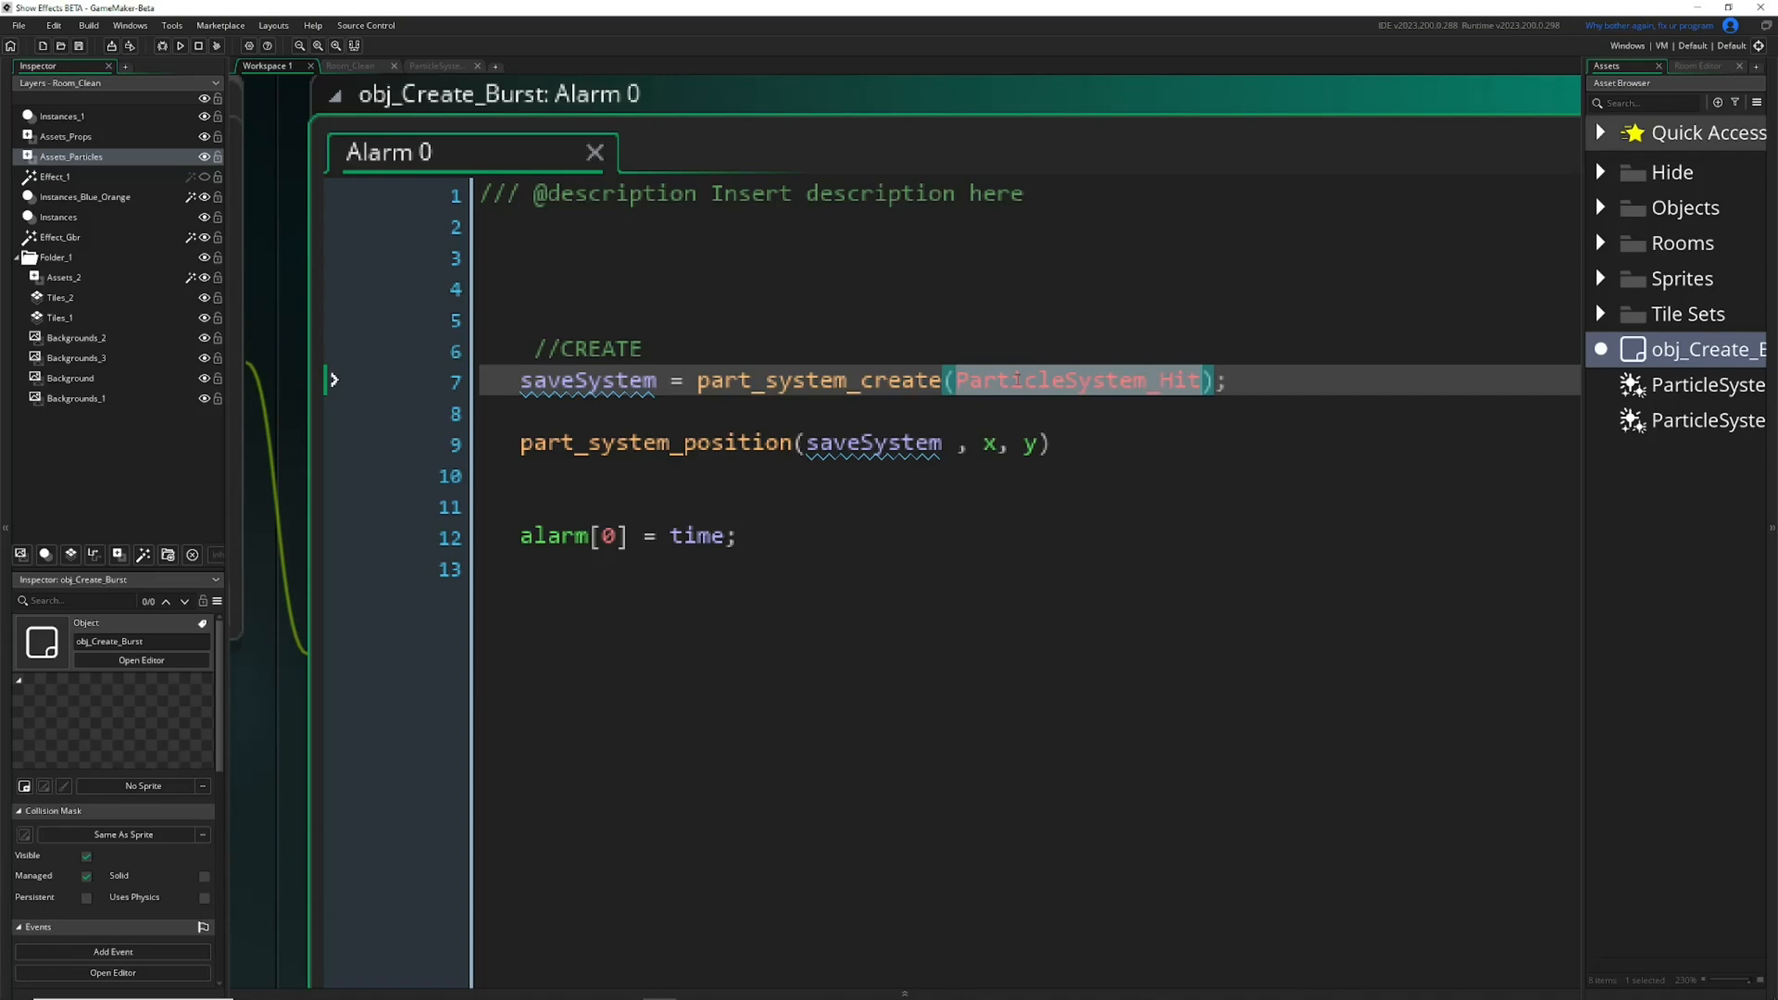
pyautogui.press('BackSpace')
pyautogui.hotkey('ctrl', 'space')
pyautogui.keyDown('ctrl'); pyautogui.scroll(-1, 1017, 381); pyautogui.keyUp('ctrl')
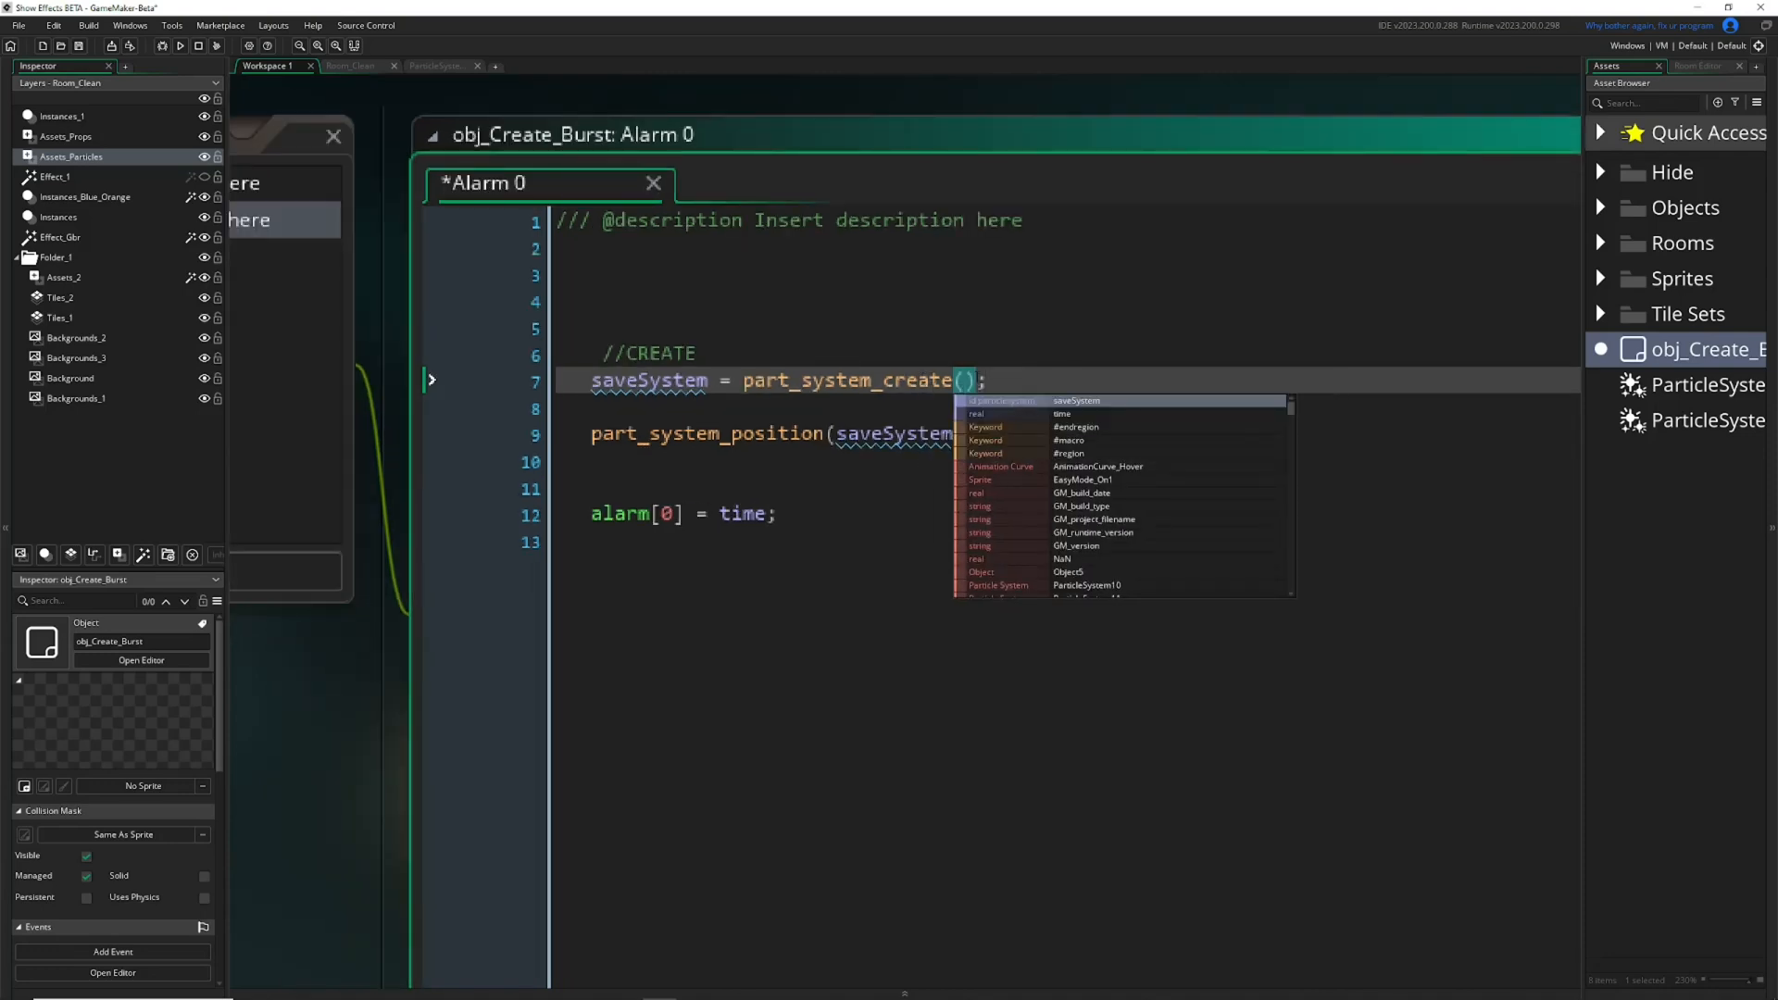
pyautogui.hotkey('ctrl', 'z')
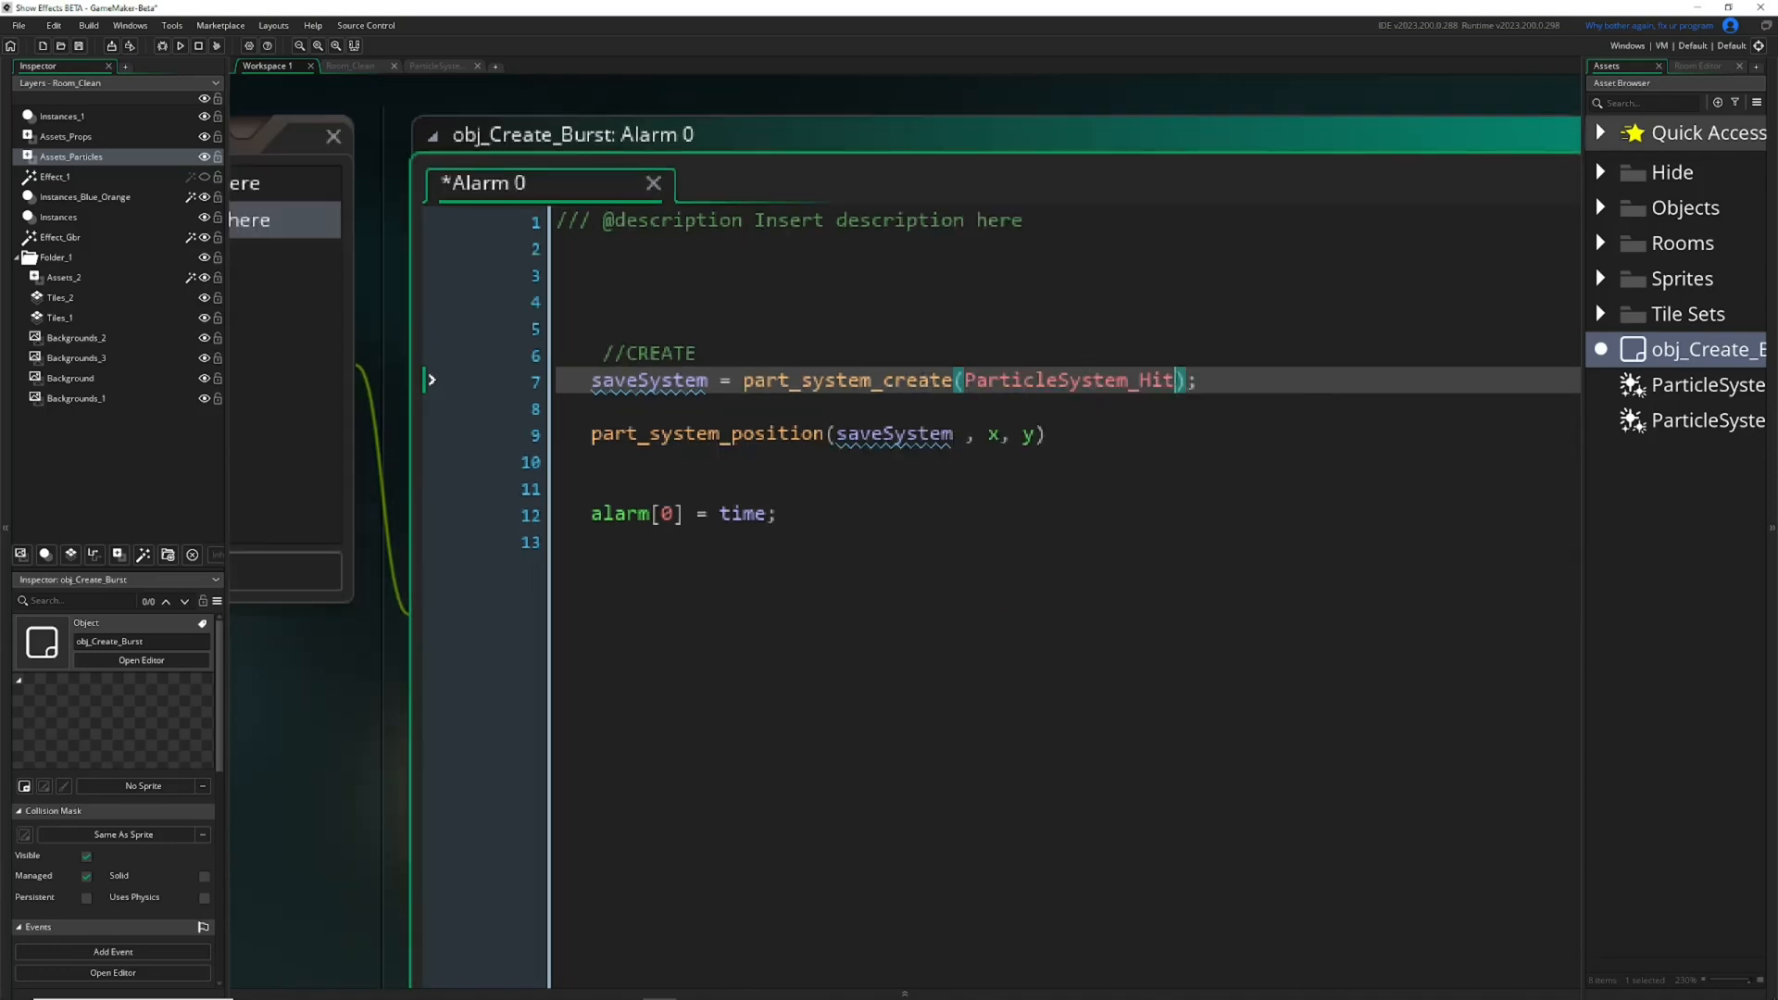
# Examine the ParticleSystem_Hit argument and the part_system_position call, widening the asset list to show the full particle system names.
pyautogui.hotkey('shift', 'Left')
pyautogui.hotkey('shift', 'Left')
pyautogui.hotkey('shift', 'Left')
pyautogui.hotkey('shift', 'Left')
pyautogui.hotkey('shift', 'Left')
pyautogui.hotkey('shift', 'Left')
pyautogui.hotkey('shift', 'Left')
pyautogui.hotkey('shift', 'Left')
pyautogui.hotkey('shift', 'Left')
pyautogui.hotkey('shift', 'Left')
pyautogui.hotkey('shift', 'Left')
pyautogui.hotkey('shift', 'Left')
pyautogui.hotkey('shift', 'Left')
pyautogui.hotkey('shift', 'Left')
pyautogui.hotkey('shift', 'Left')
pyautogui.hotkey('shift', 'Left')
pyautogui.hotkey('shift', 'Left')
pyautogui.hotkey('shift', 'Left')
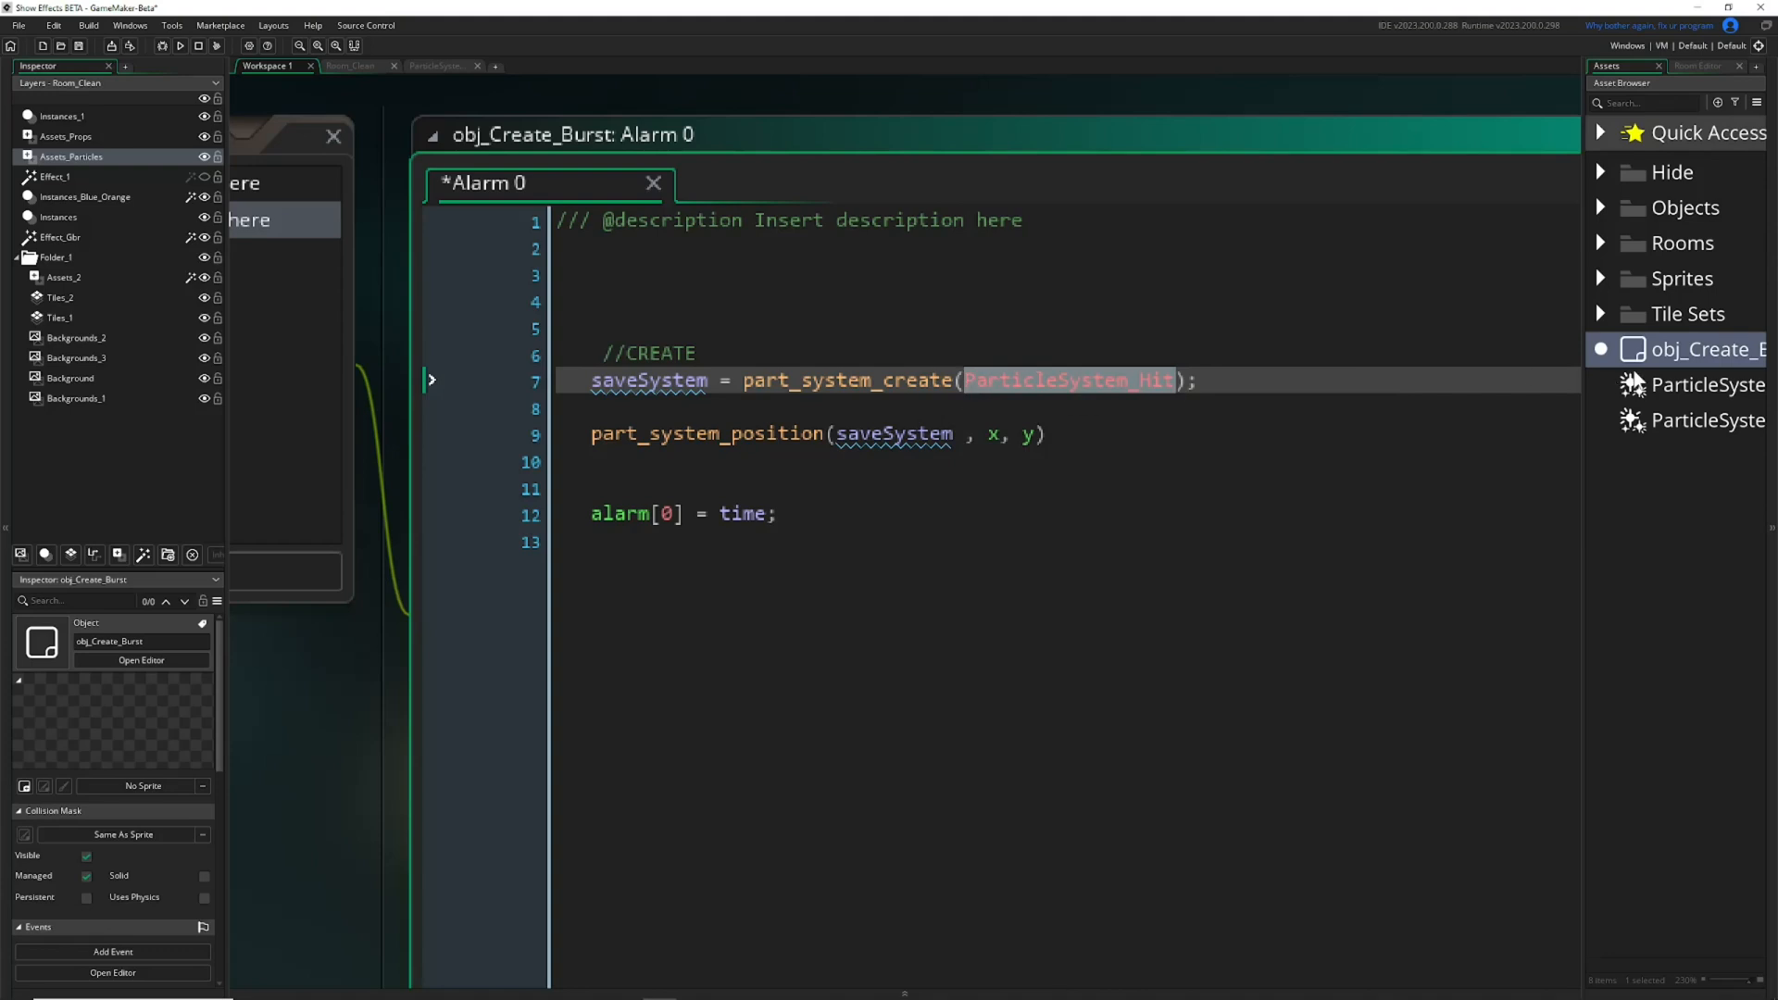
pyautogui.moveTo(1583, 404); pyautogui.dragTo(1497, 407)
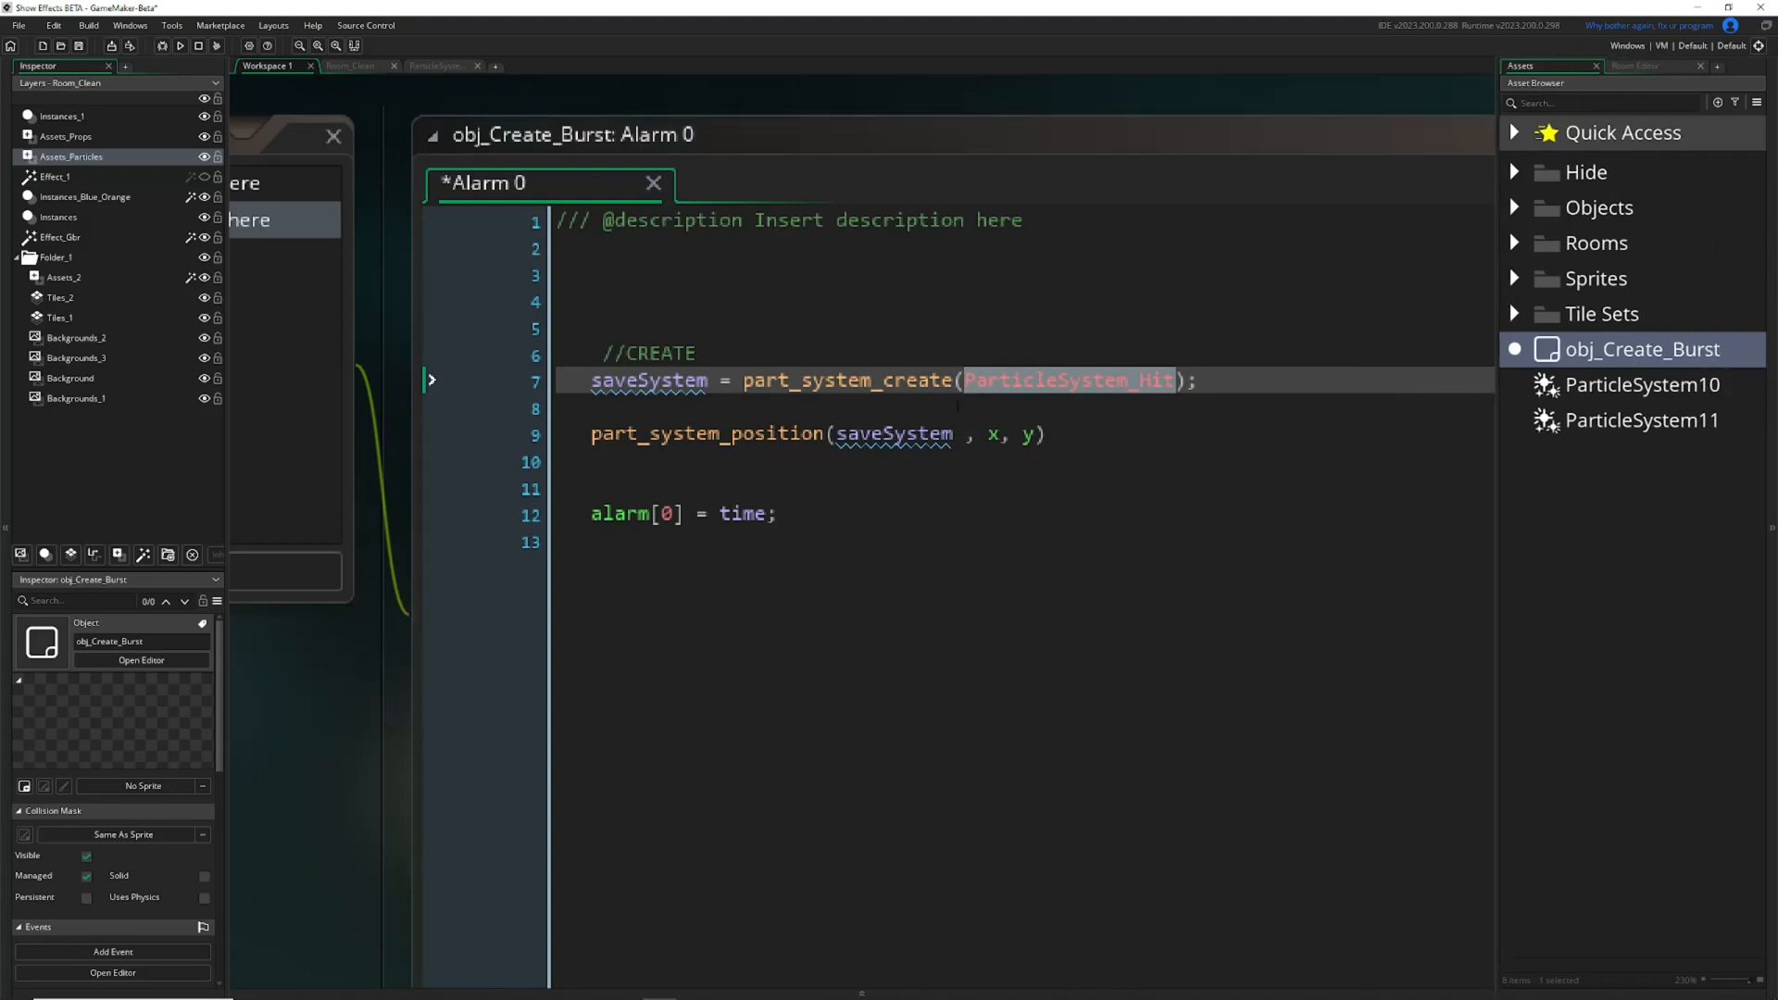
pyautogui.keyDown('ctrl'); pyautogui.scroll(1, 958, 466); pyautogui.keyUp('ctrl')
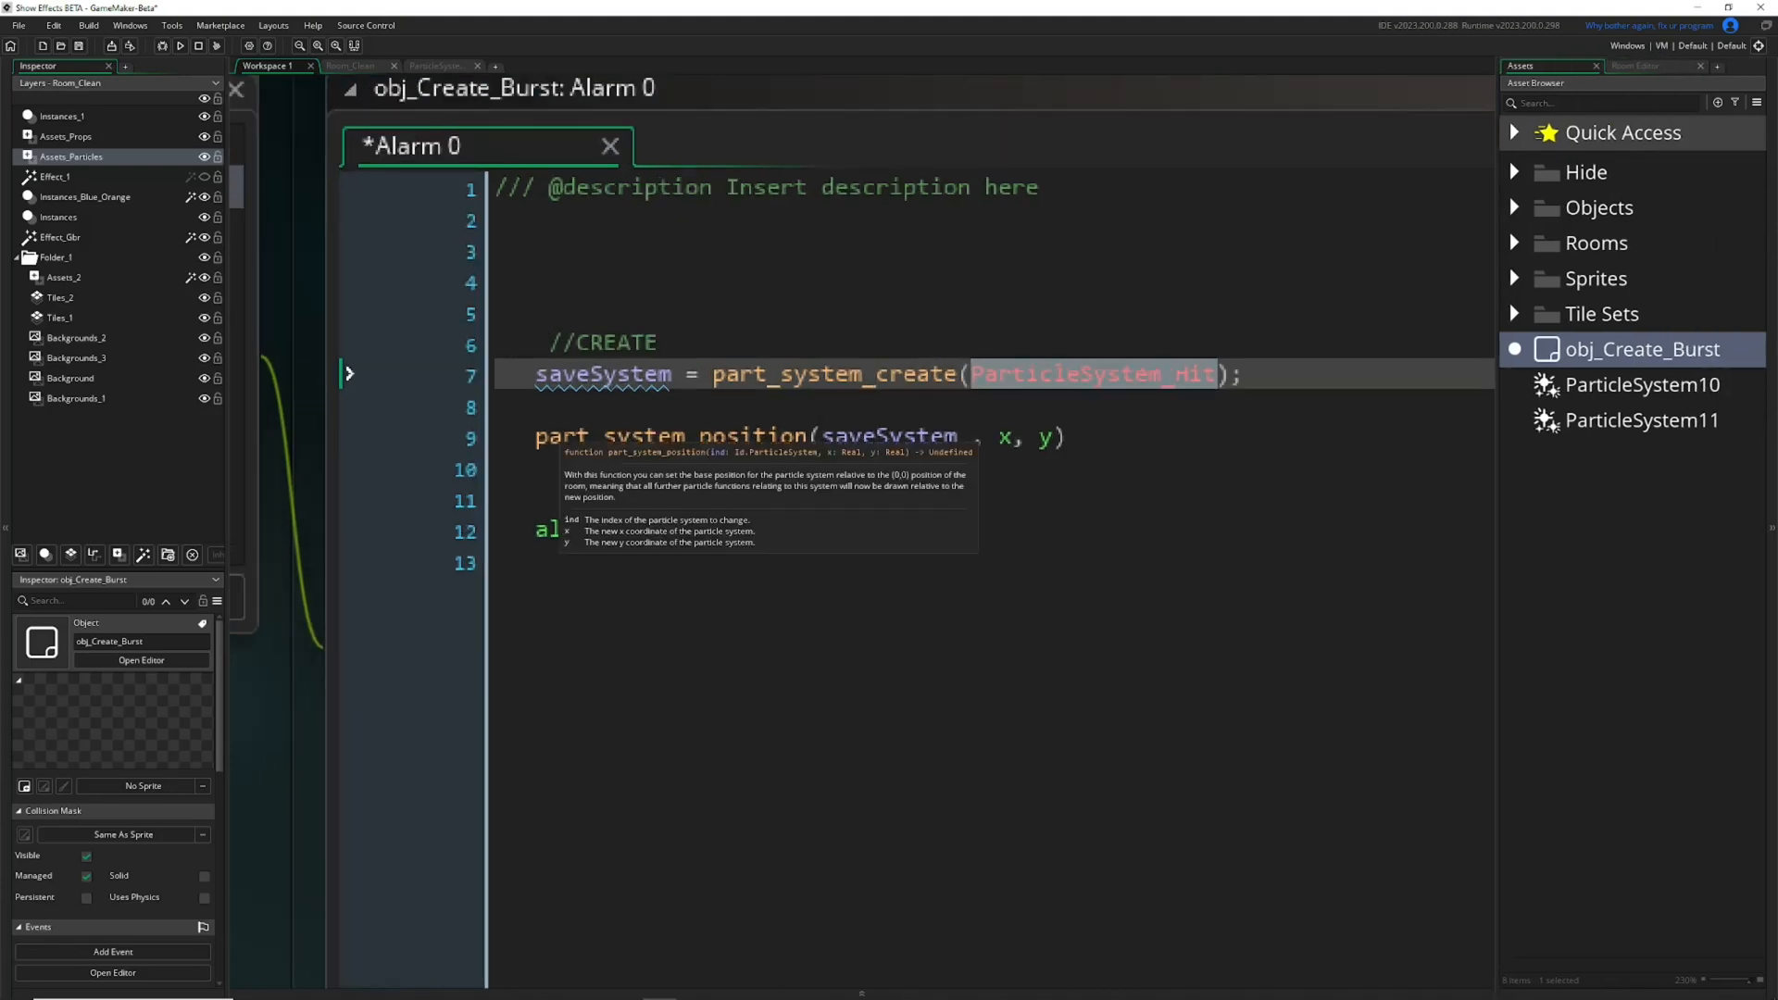
pyautogui.click(894, 435)
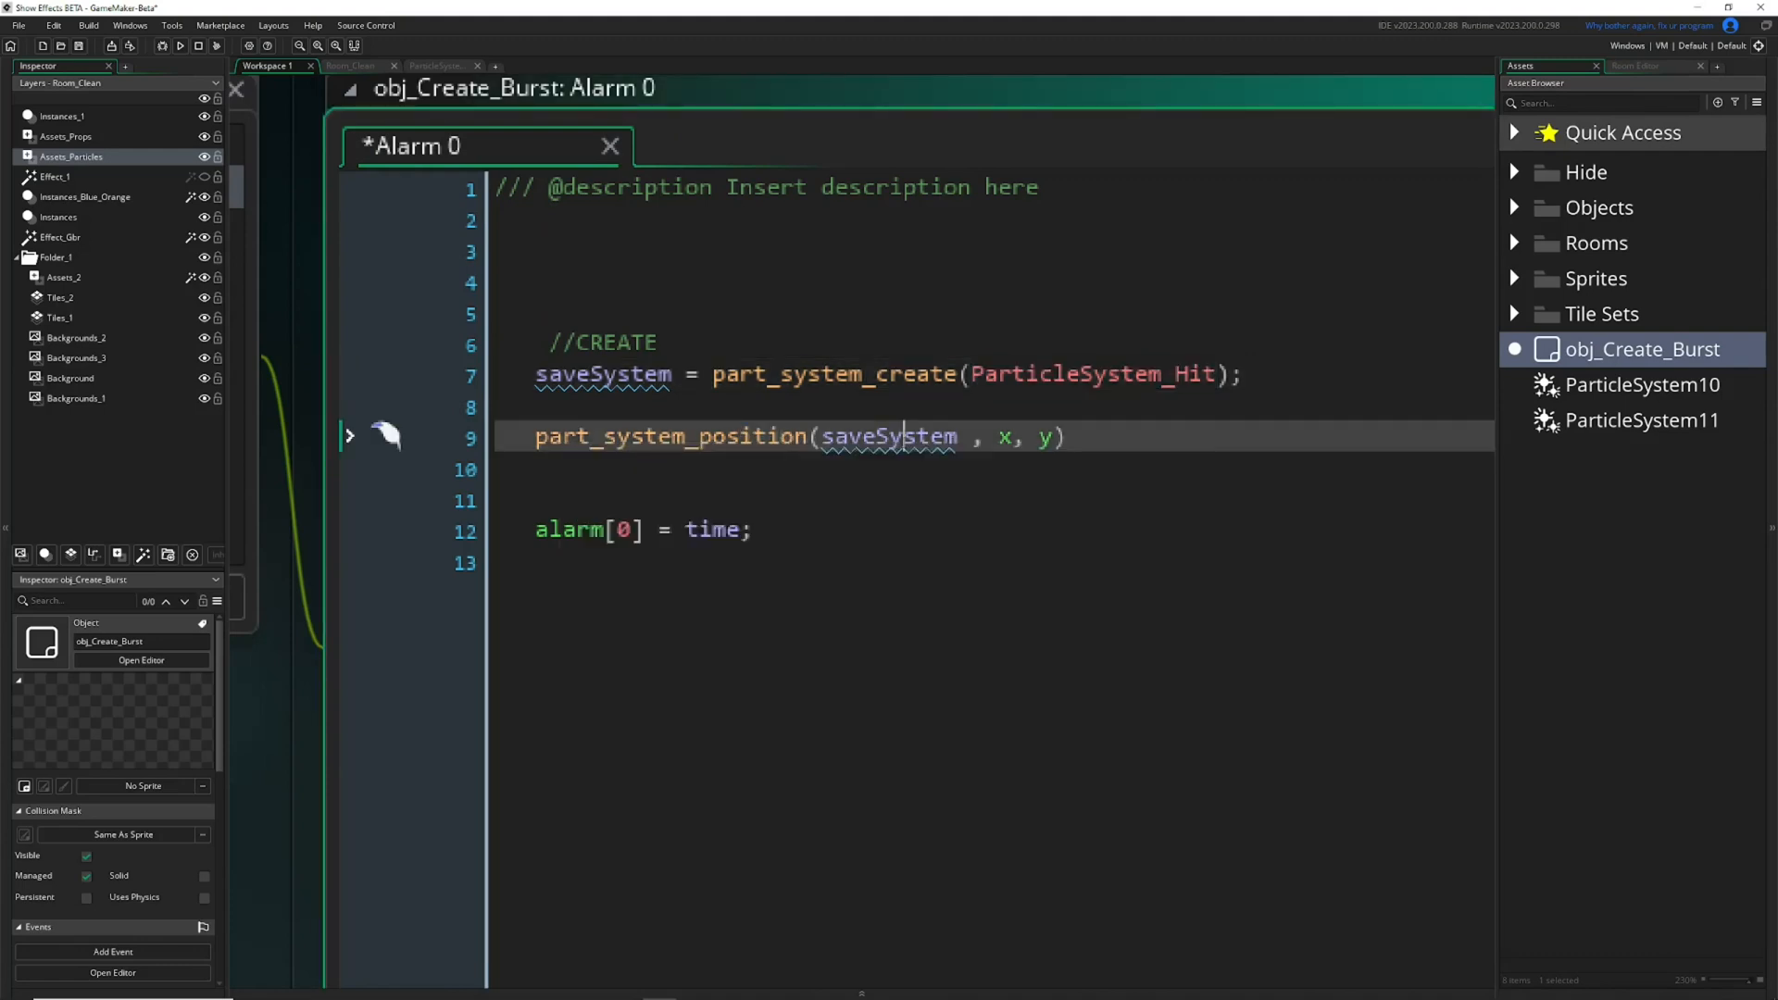
pyautogui.moveTo(1095, 375); pyautogui.dragTo(1138, 377)
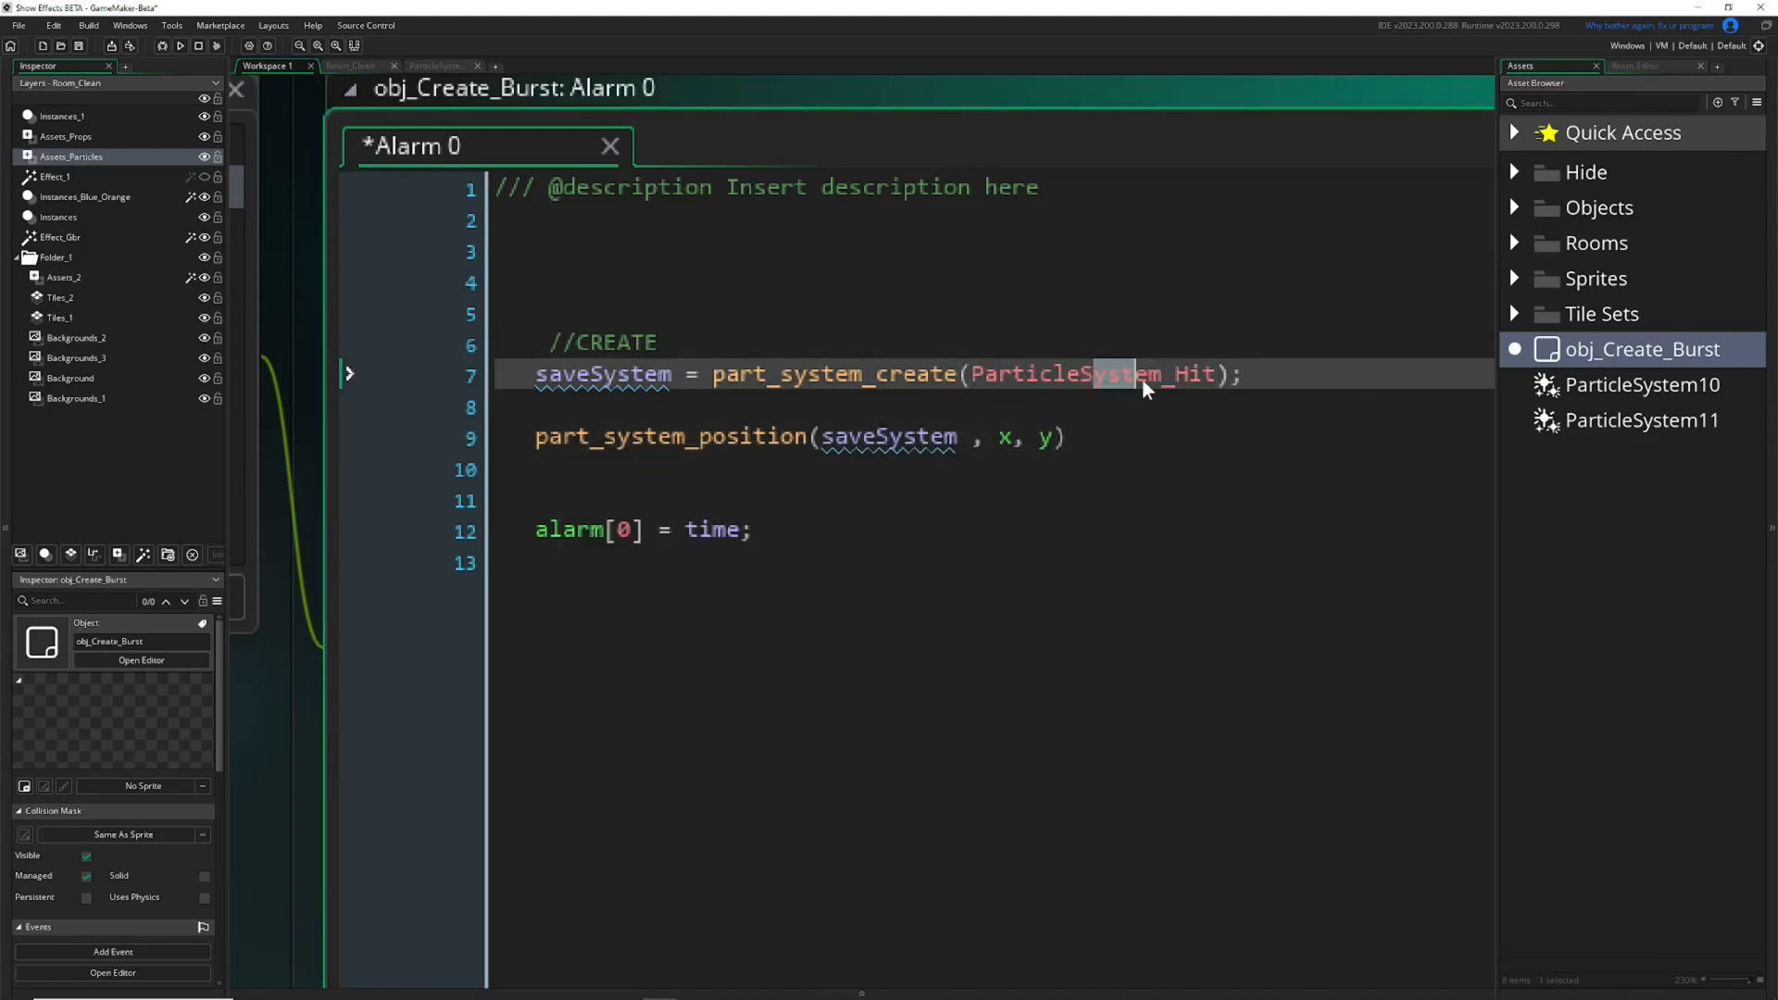
pyautogui.moveTo(1056, 437); pyautogui.dragTo(460, 375)
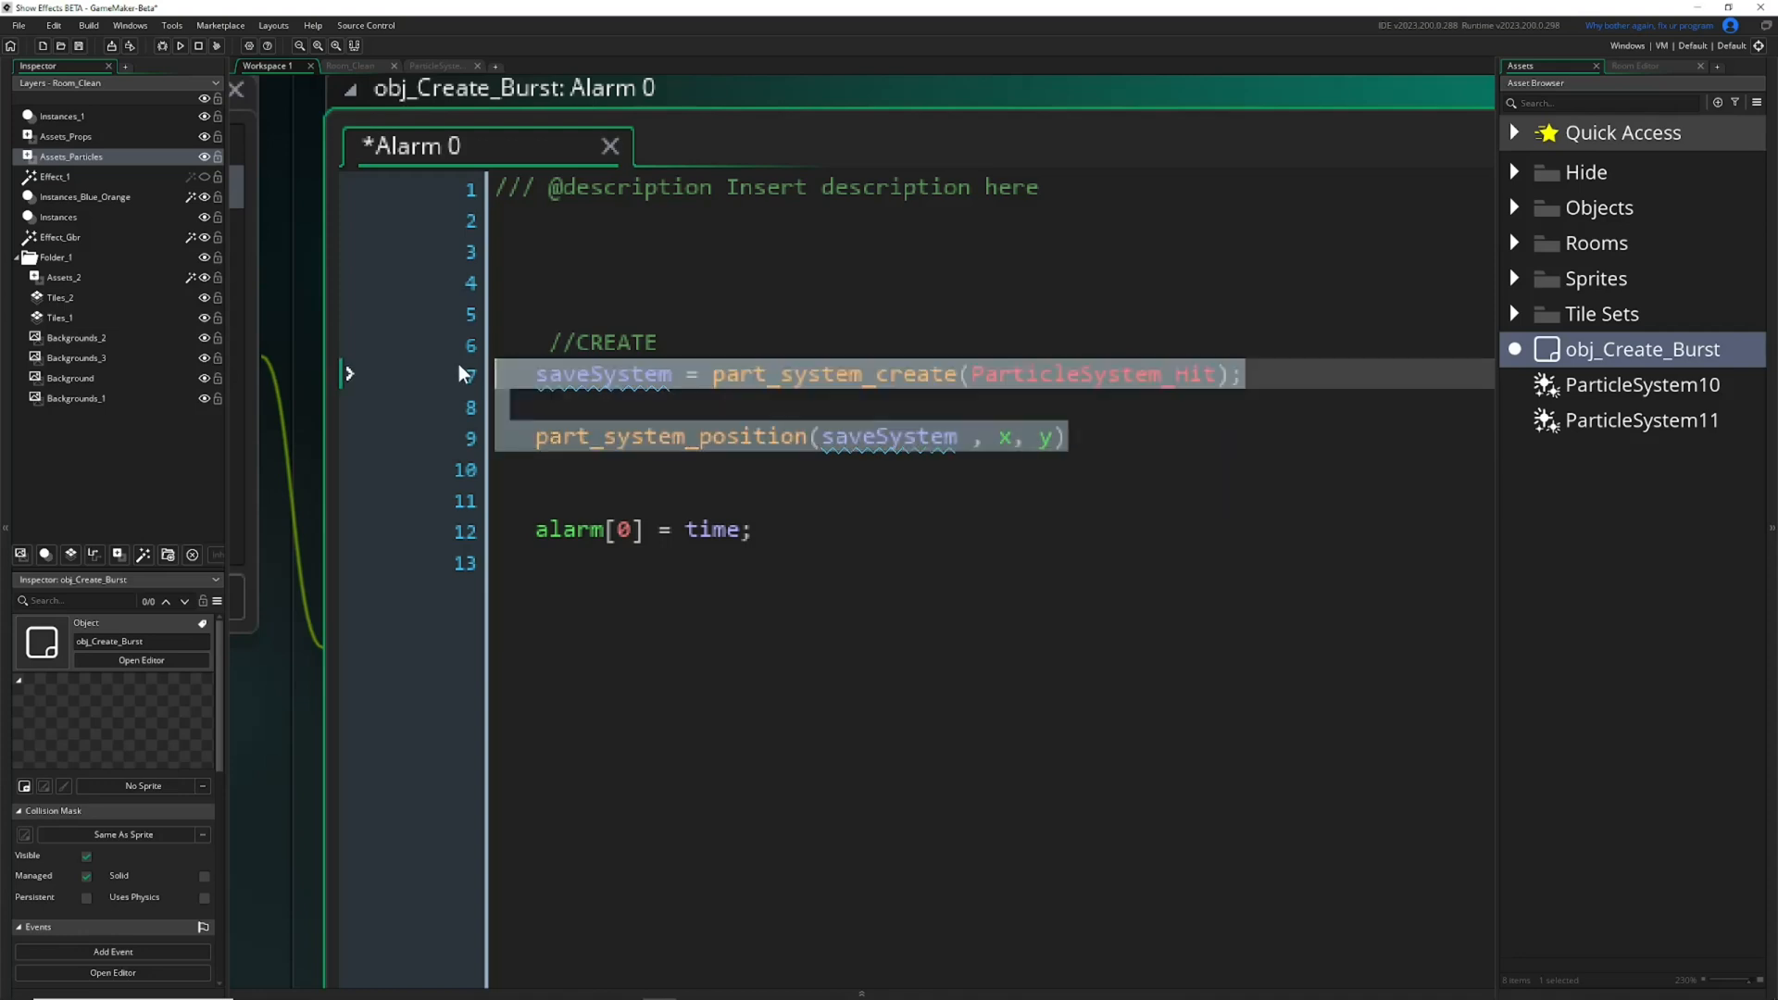
# Delete the alarm[0] = time; line from the end of the Alarm 0 code and save.
pyautogui.click(535, 499)
pyautogui.moveTo(535, 499); pyautogui.dragTo(537, 563)
pyautogui.press('BackSpace')
pyautogui.hotkey('ctrl', 's')
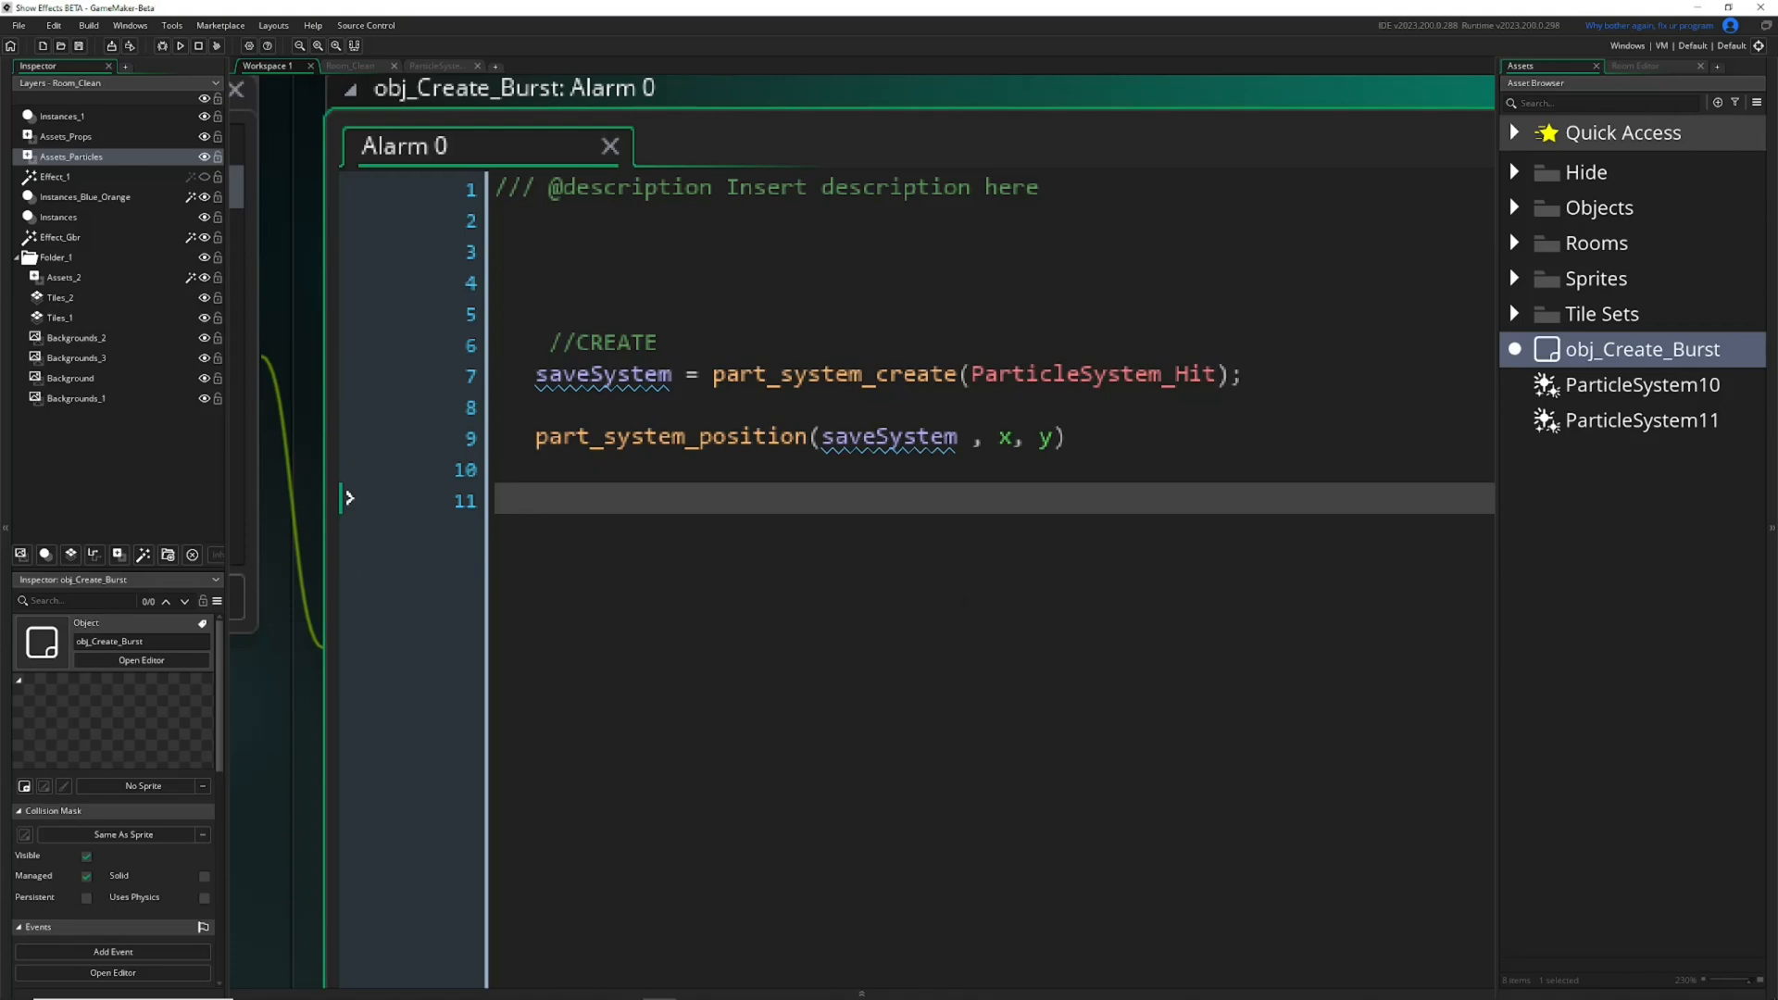
# Review how line 7 stores the created ParticleSystem_Hit in saveSystem and how line 9 positions it.
pyautogui.click(1080, 437)
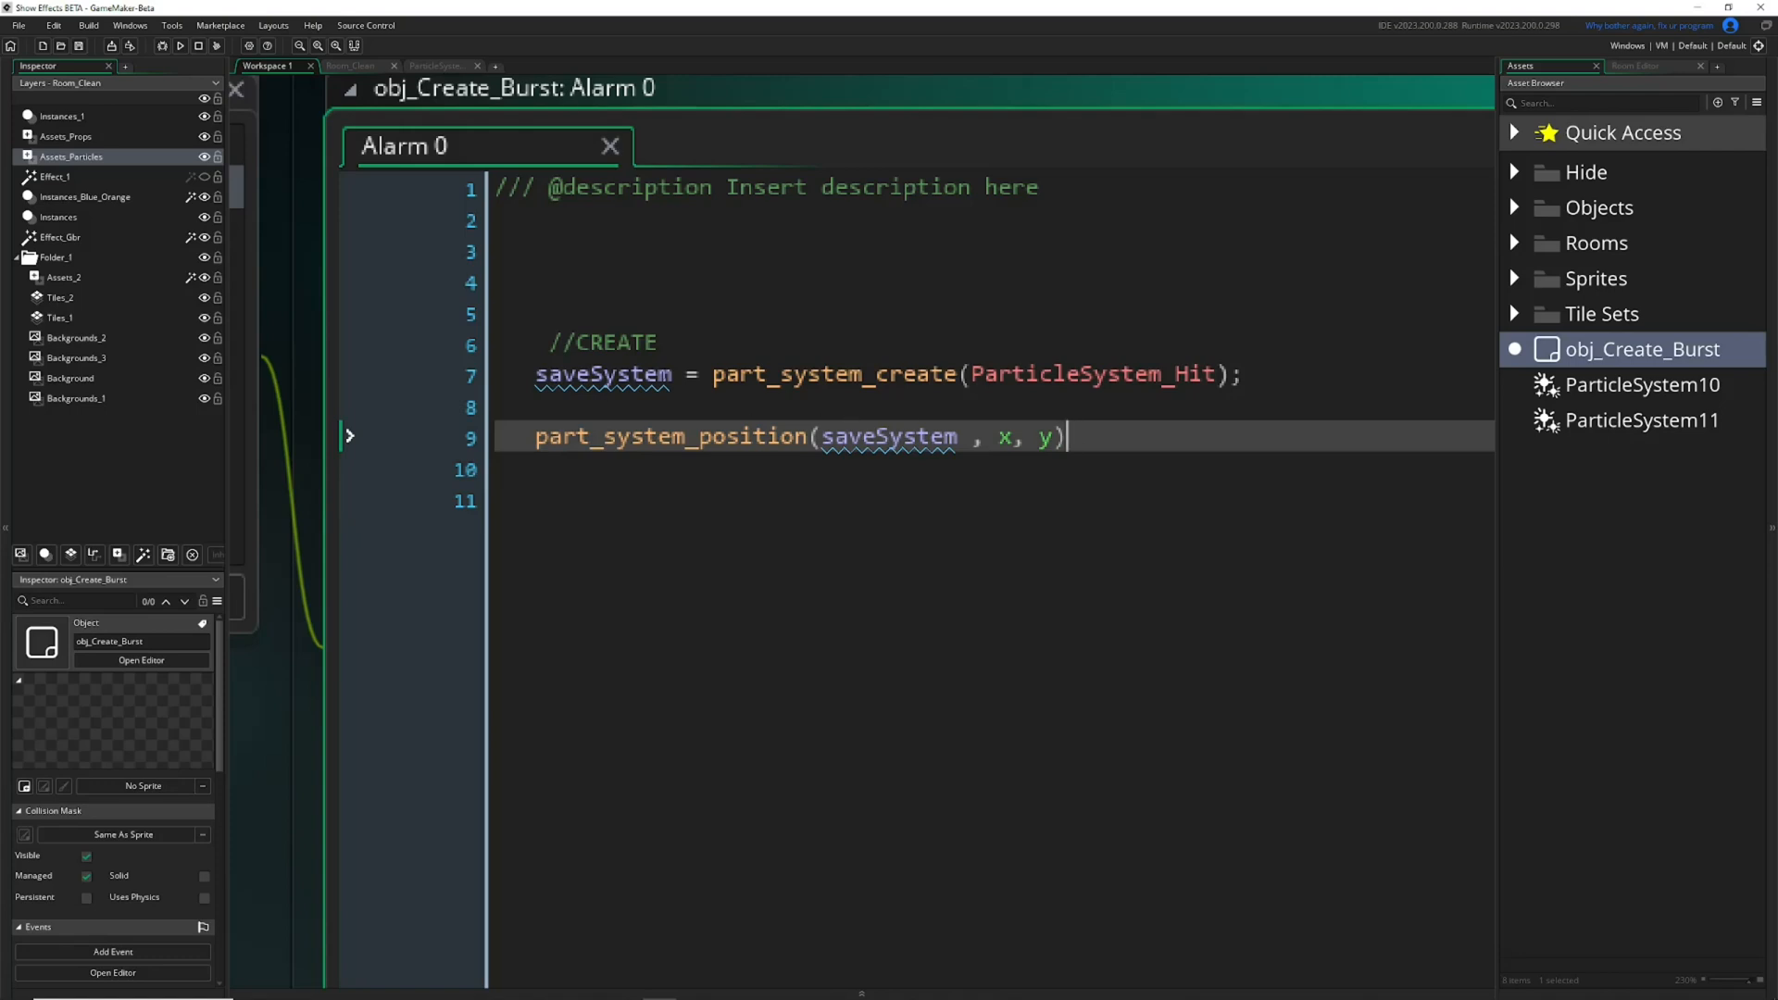
pyautogui.moveTo(672, 378); pyautogui.dragTo(539, 381)
pyautogui.moveTo(1040, 375); pyautogui.dragTo(1129, 383)
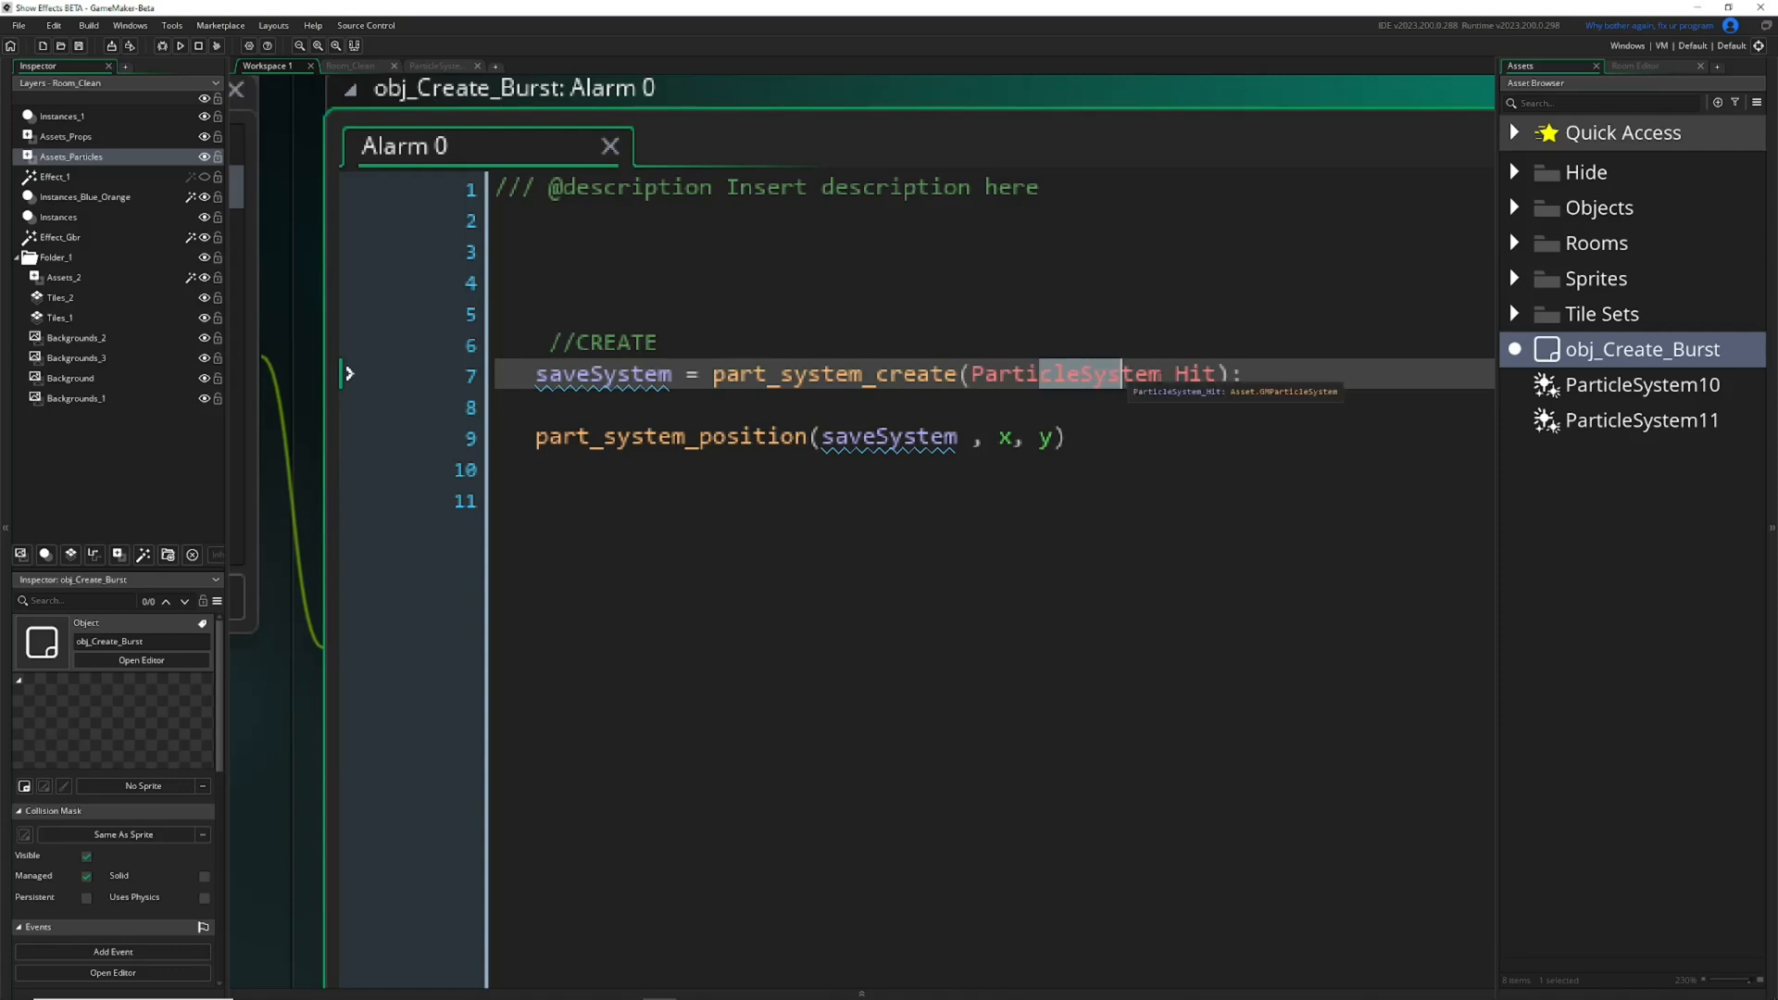
pyautogui.doubleClick(1158, 377)
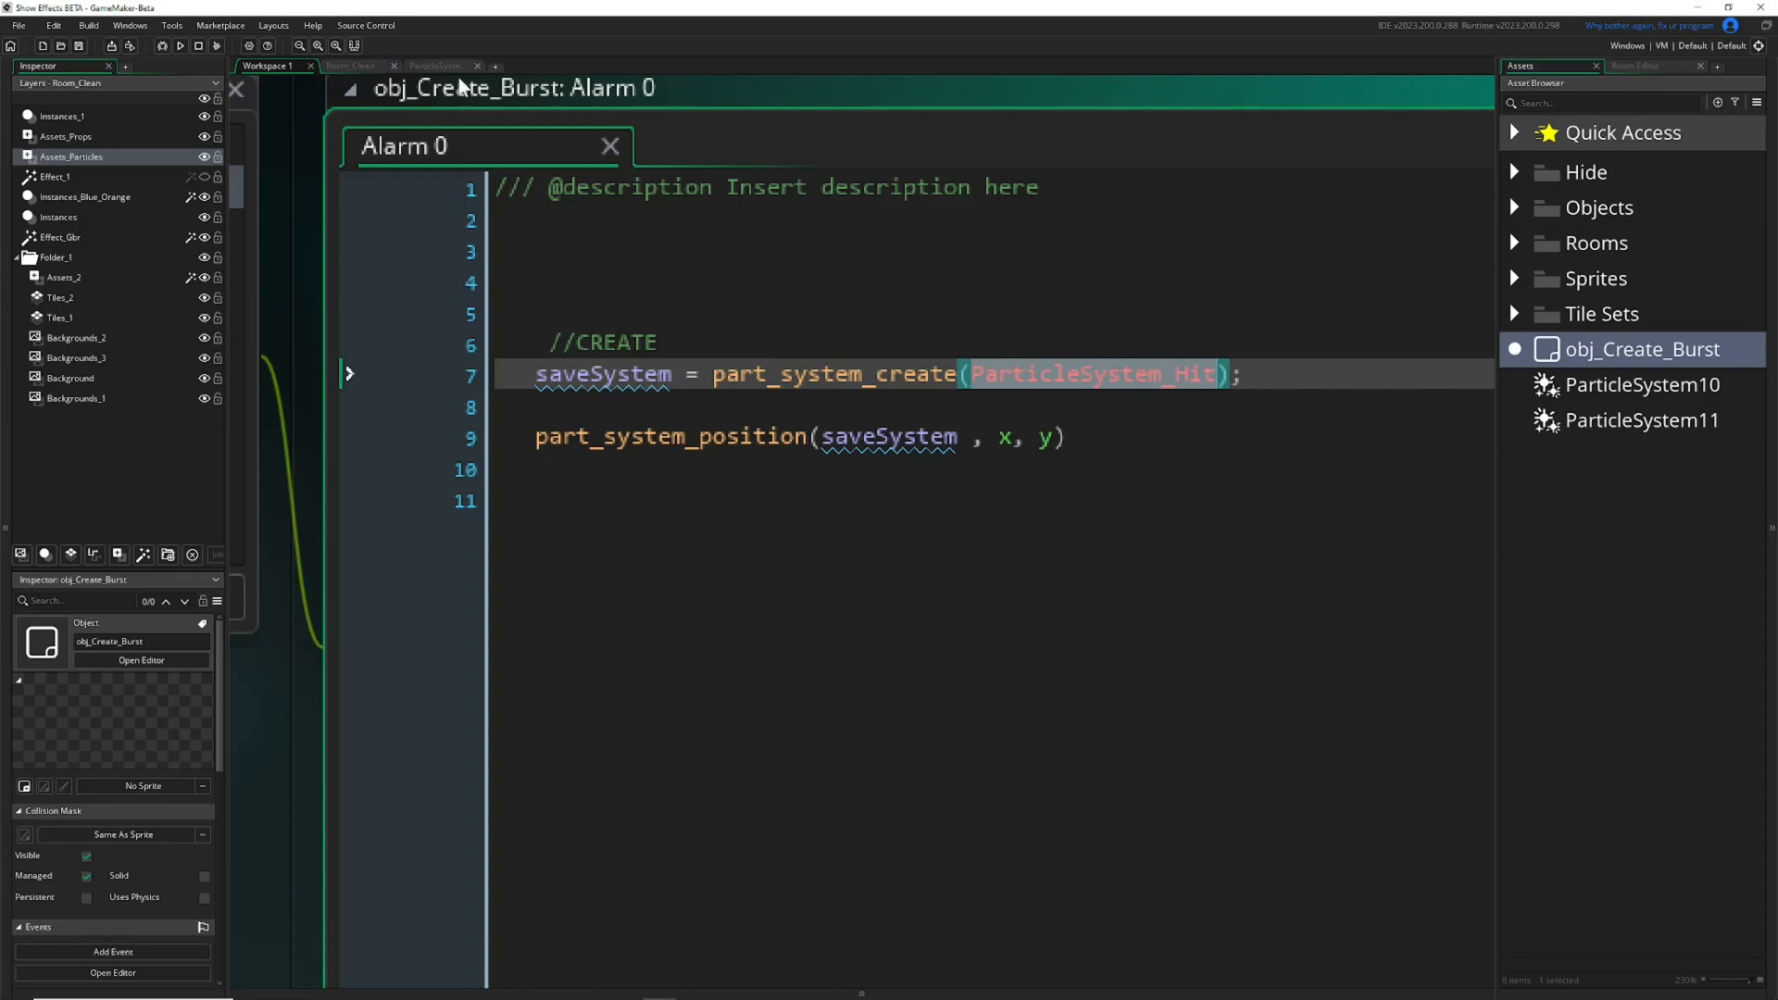
pyautogui.moveTo(1013, 377); pyautogui.dragTo(1141, 384)
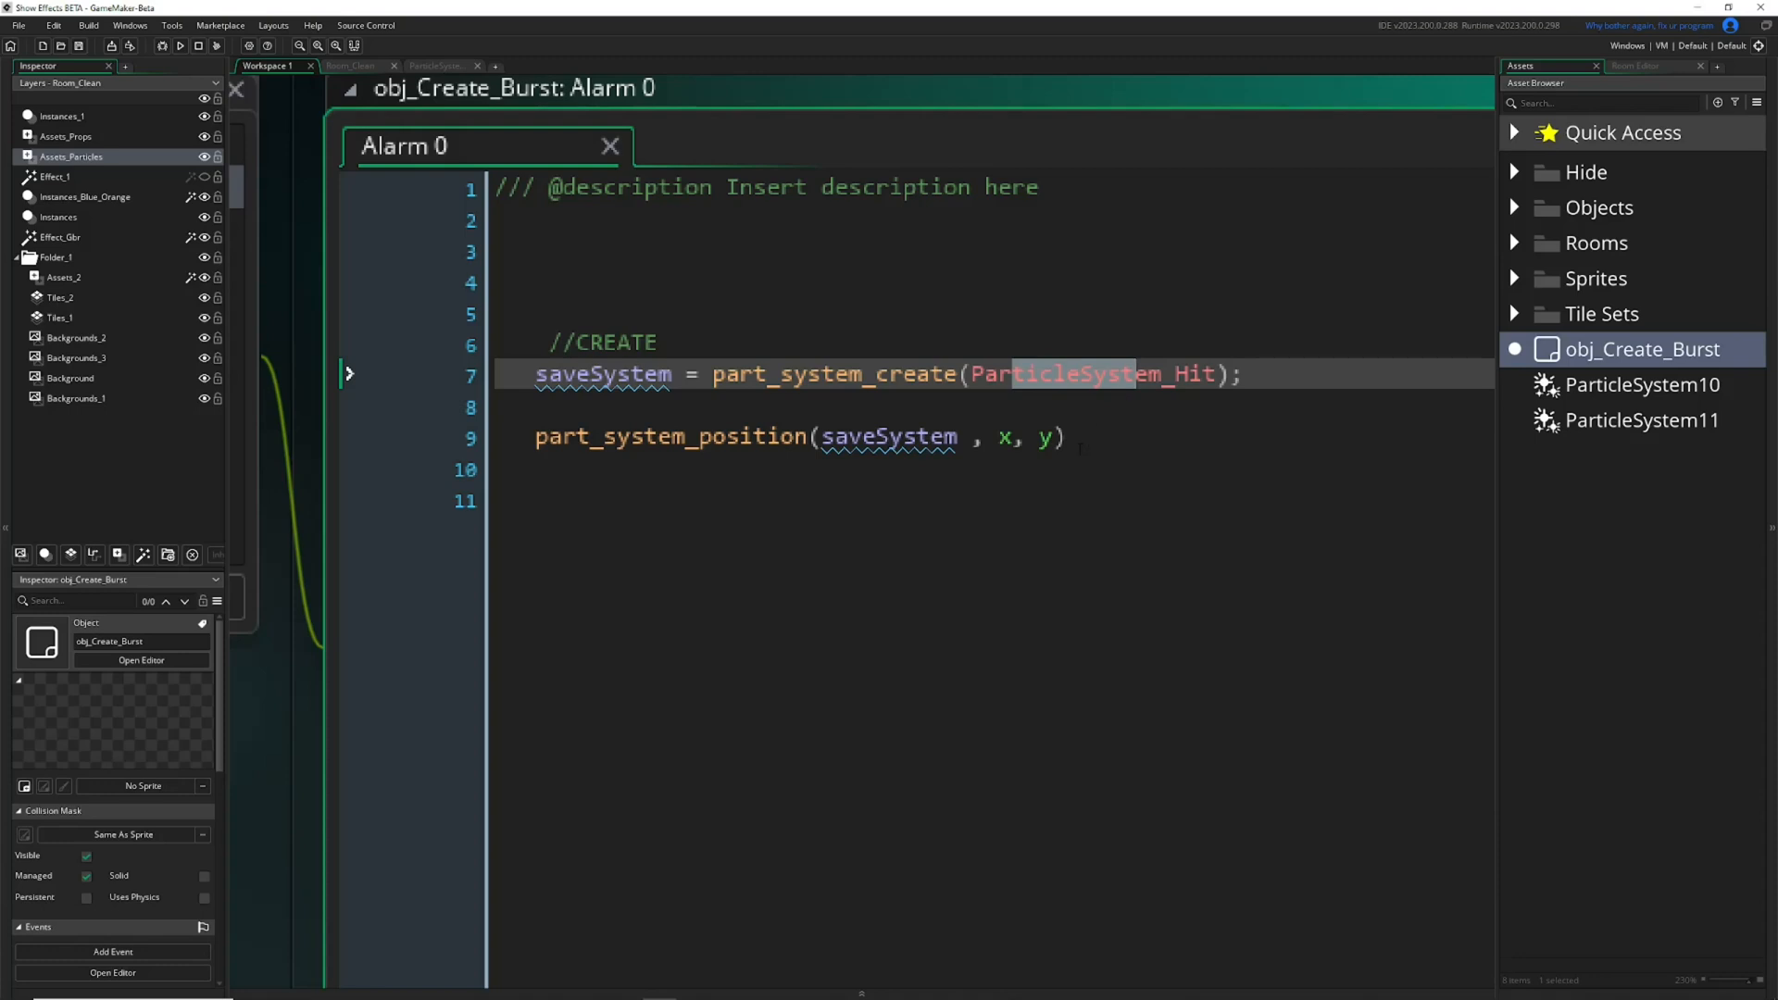
pyautogui.click(1080, 443)
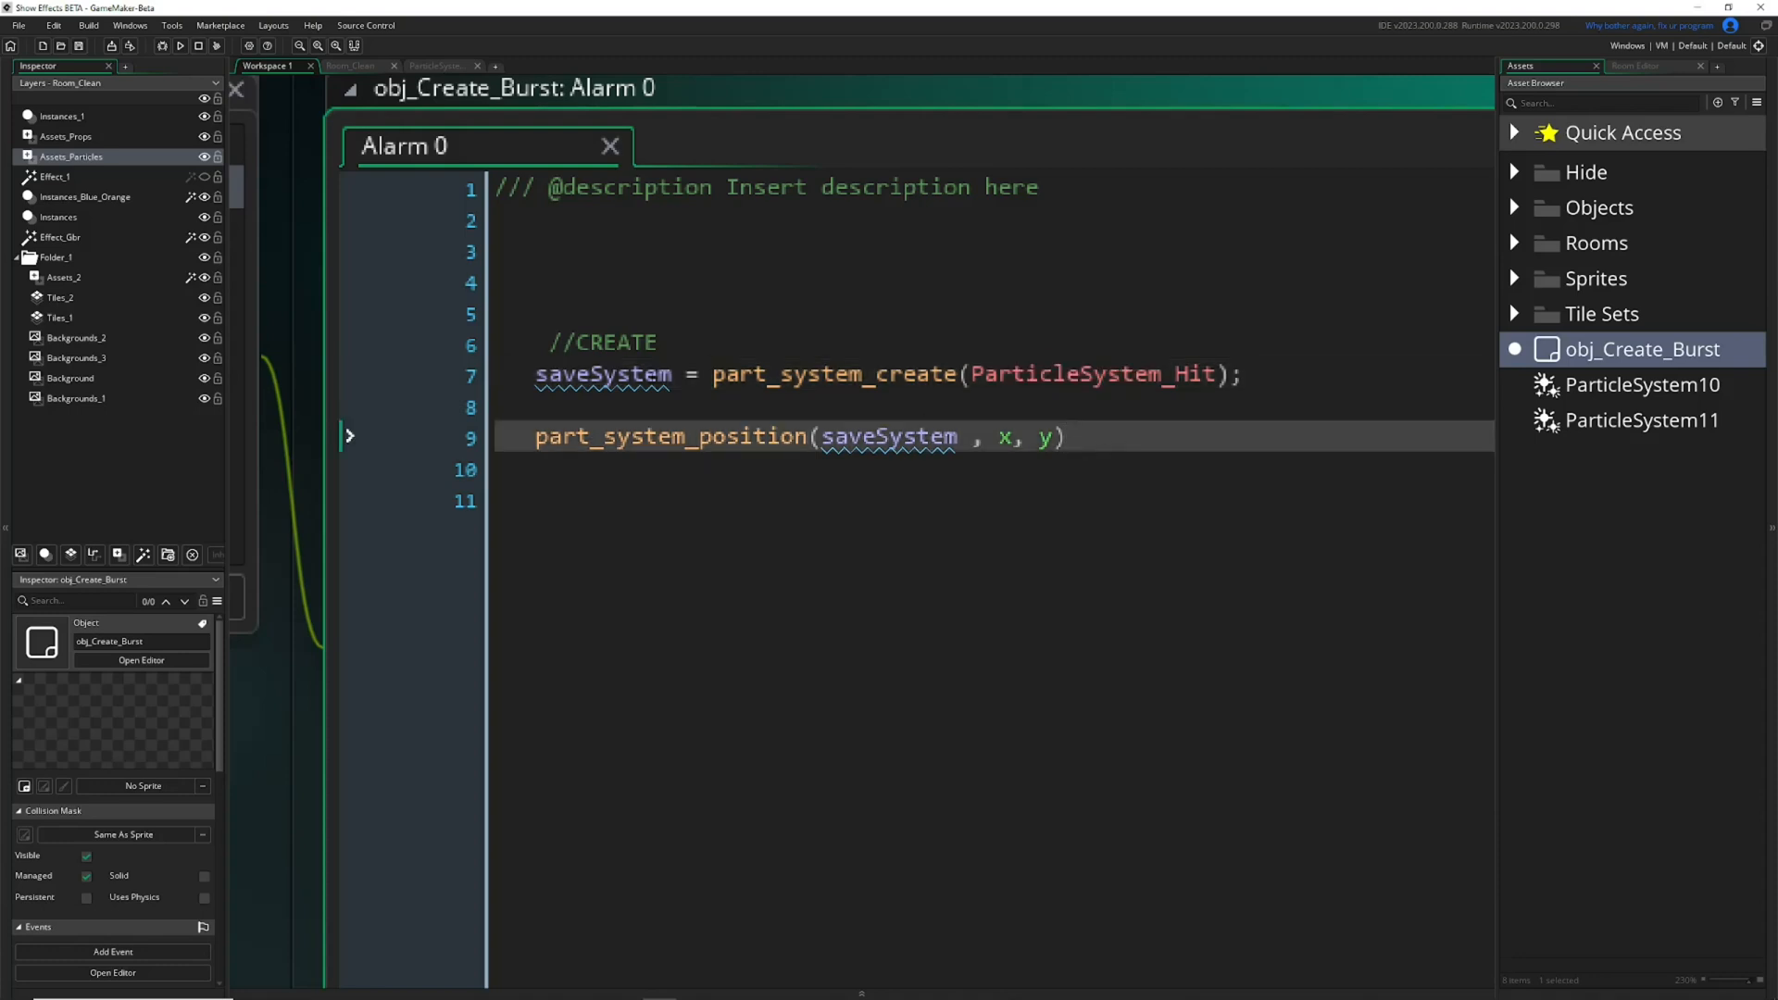
# Turn the saveSystem variable assigned on line 7 into an array entry with index [0].
pyautogui.moveTo(673, 376); pyautogui.dragTo(542, 383)
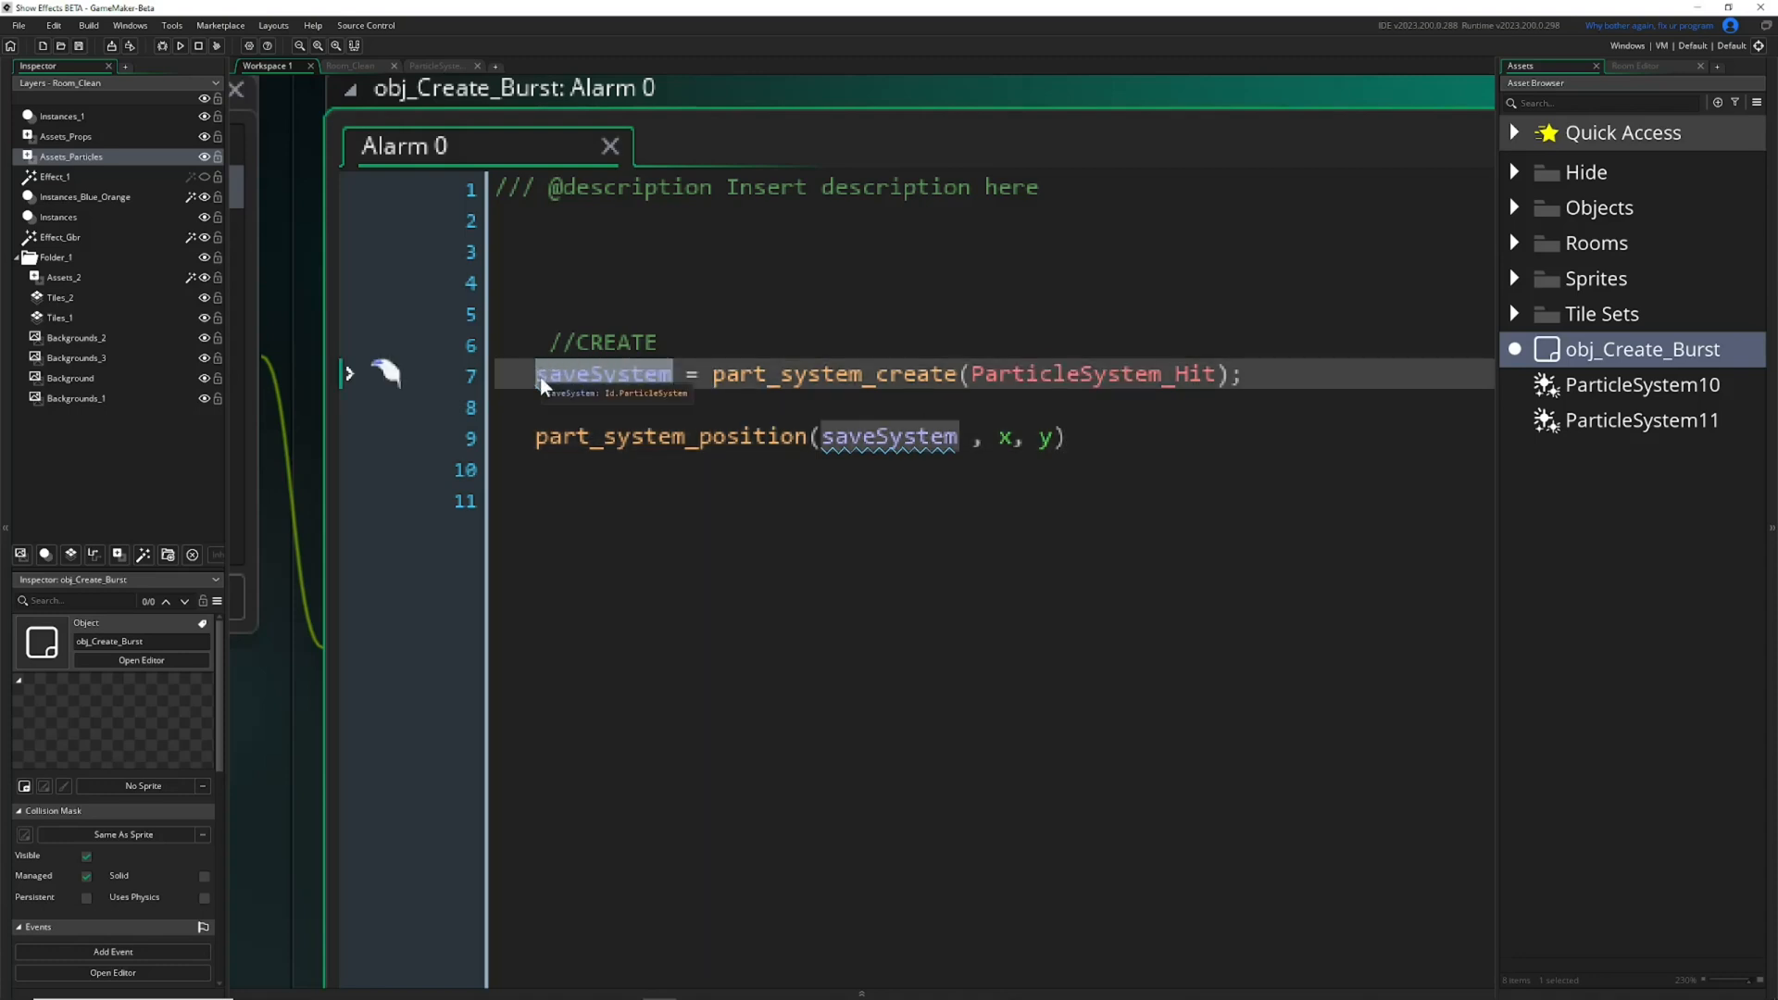
pyautogui.click(674, 376)
pyautogui.write(']')
pyautogui.write('0')
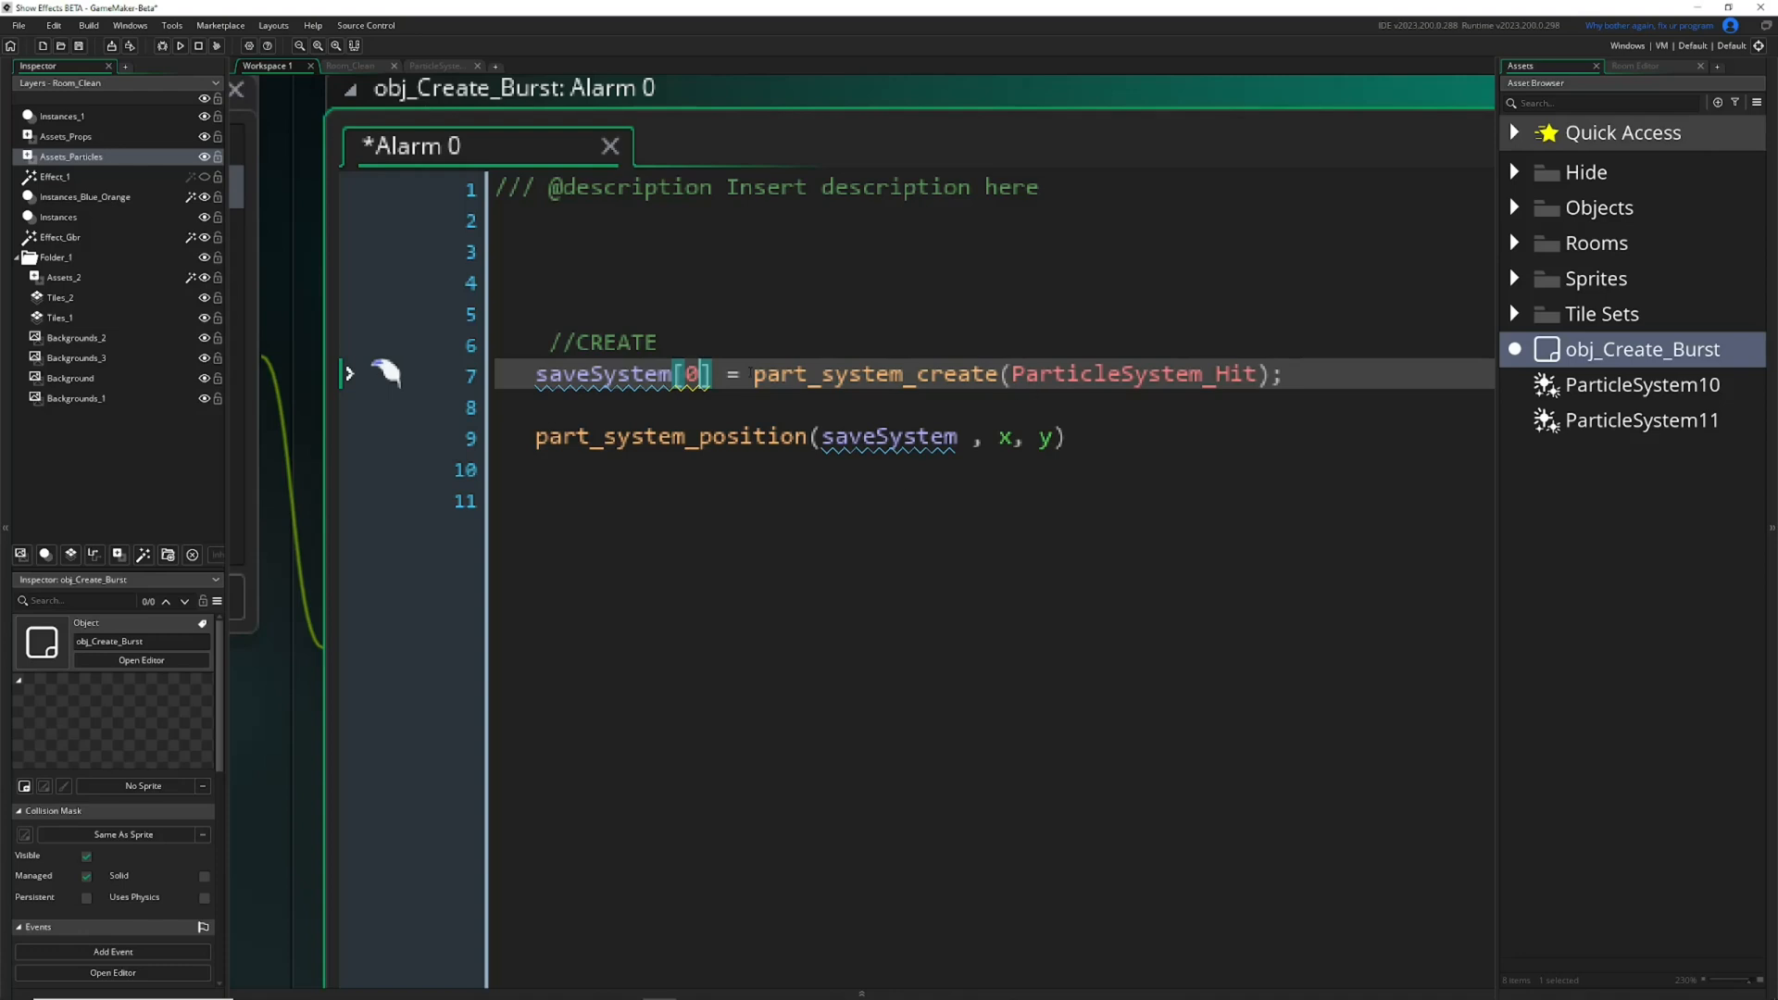
# Add a part_system_destroy() call on line 11, below the part_system_position line.
pyautogui.click(816, 505)
pyautogui.write('p')
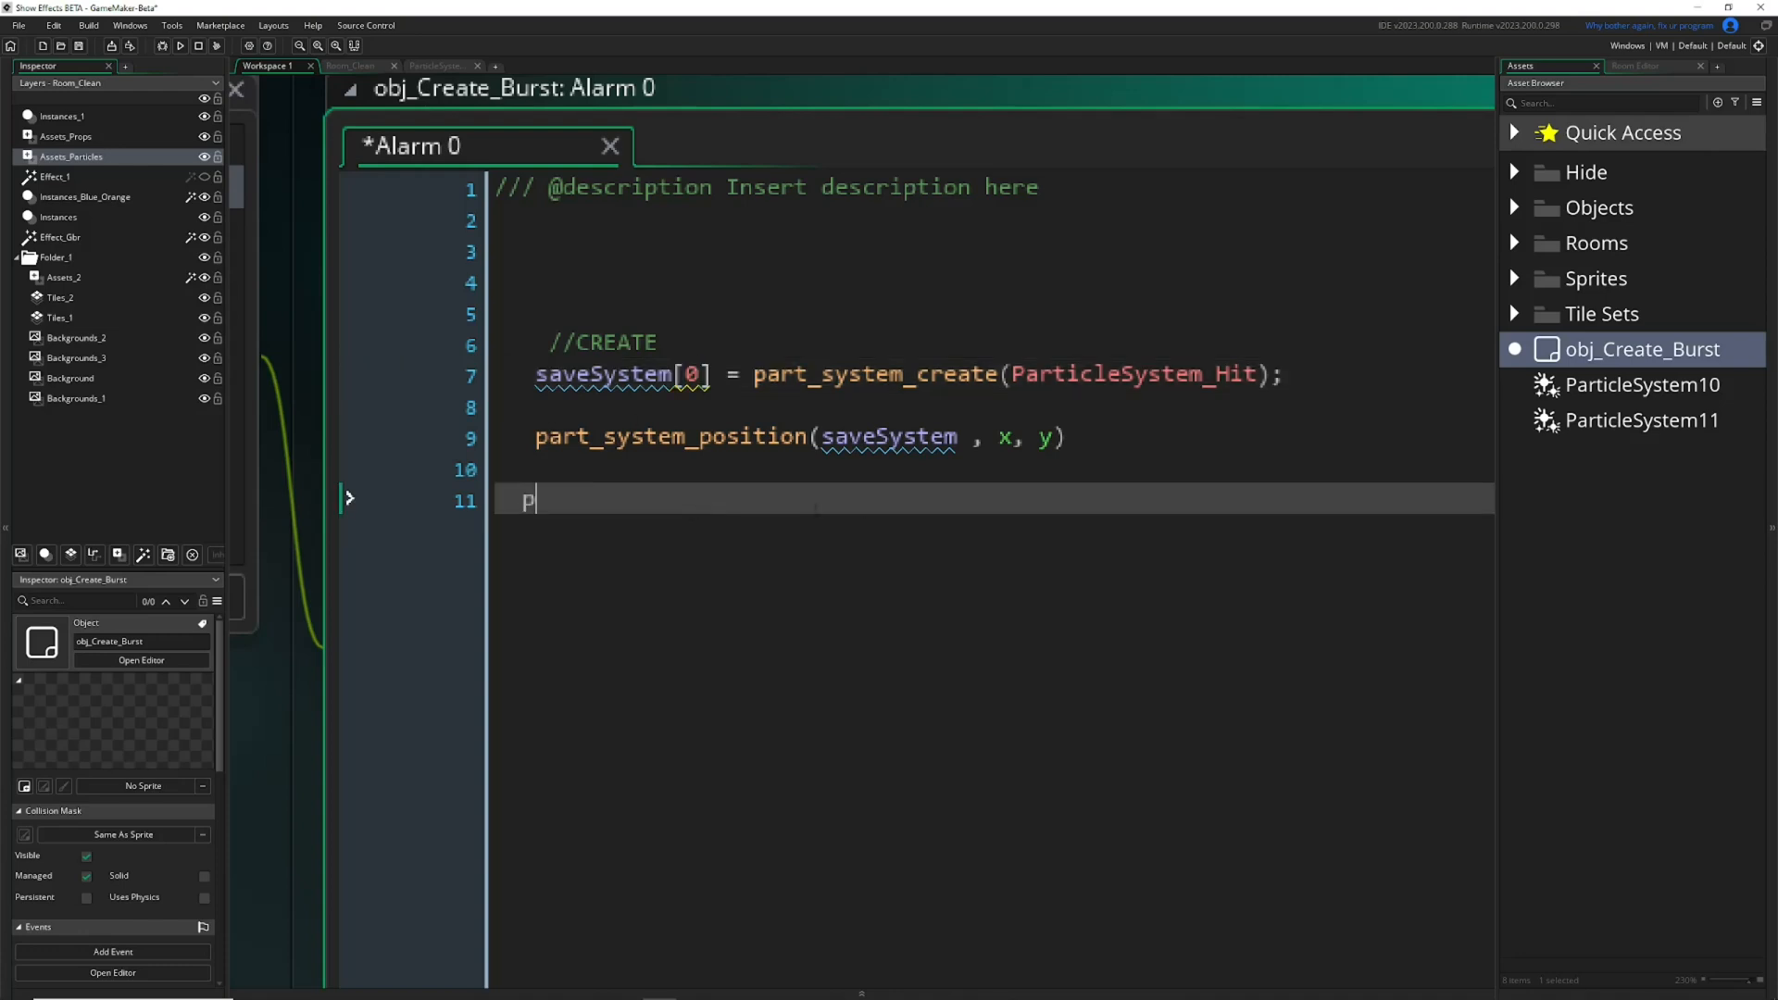
pyautogui.write('article_system')
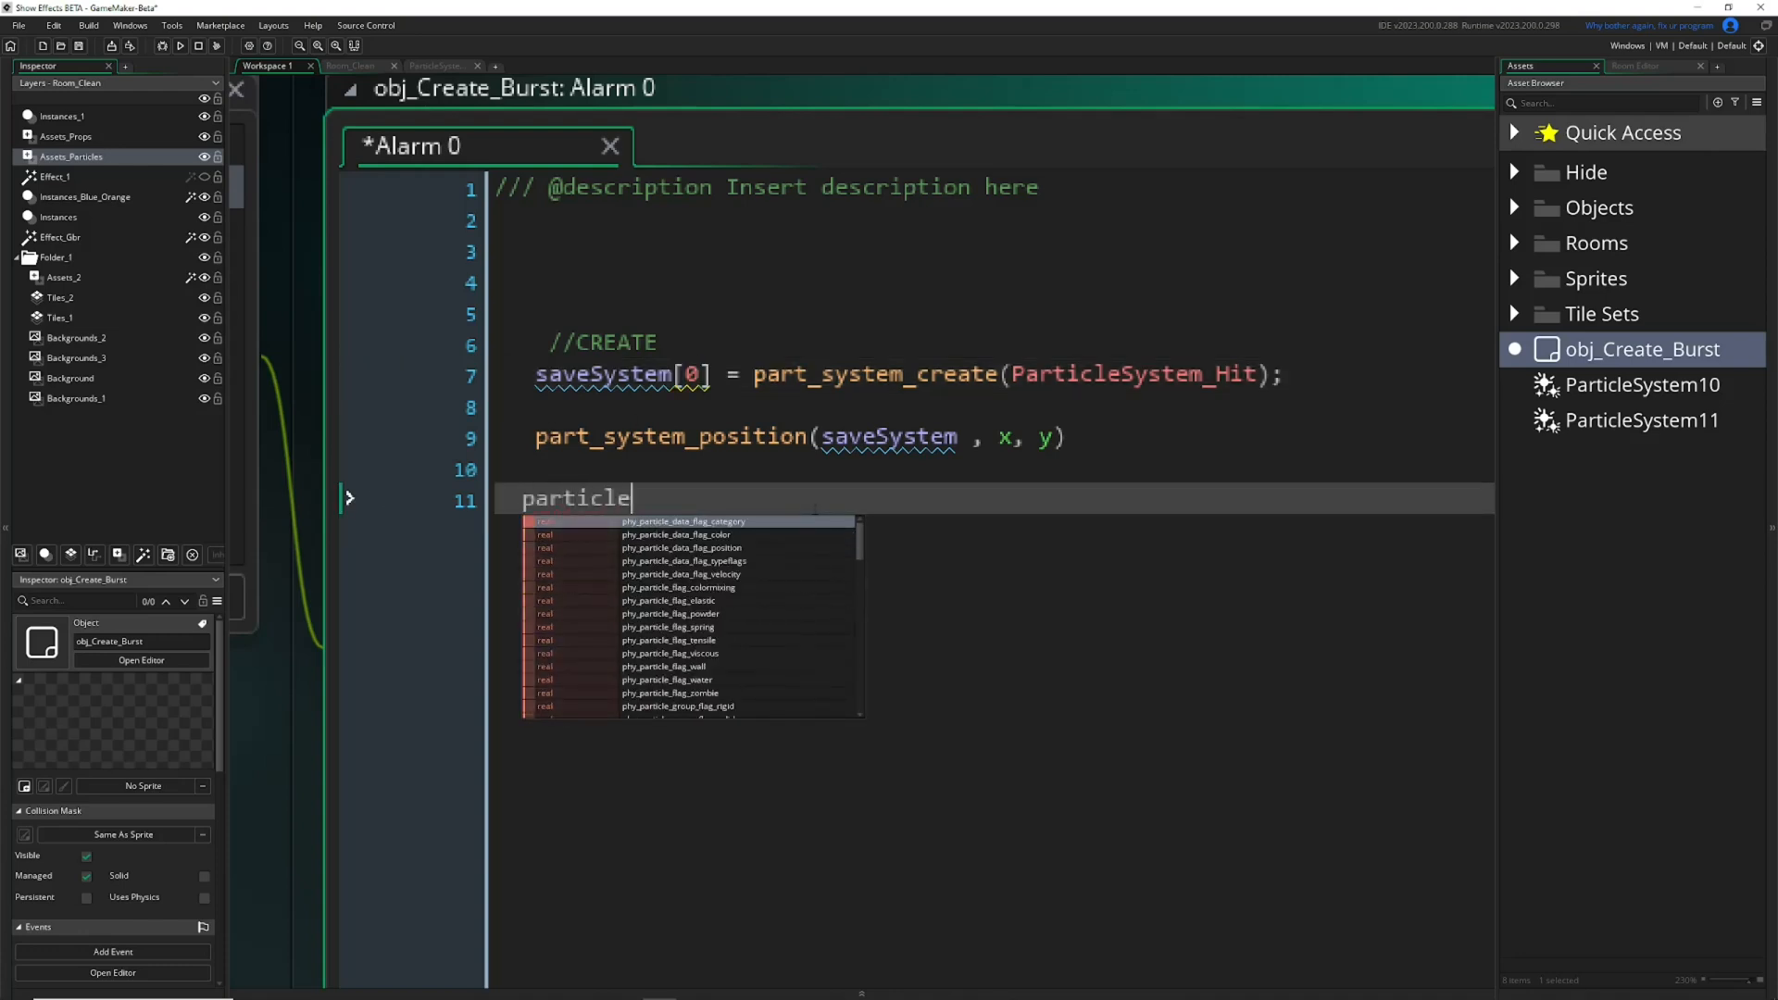
pyautogui.press('BackSpace')
pyautogui.press('BackSpace')
pyautogui.press('BackSpace')
pyautogui.press('BackSpace')
pyautogui.press('BackSpace')
pyautogui.press('BackSpace')
pyautogui.press('BackSpace')
pyautogui.press('BackSpace')
pyautogui.press('BackSpace')
pyautogui.press('BackSpace')
pyautogui.press('BackSpace')
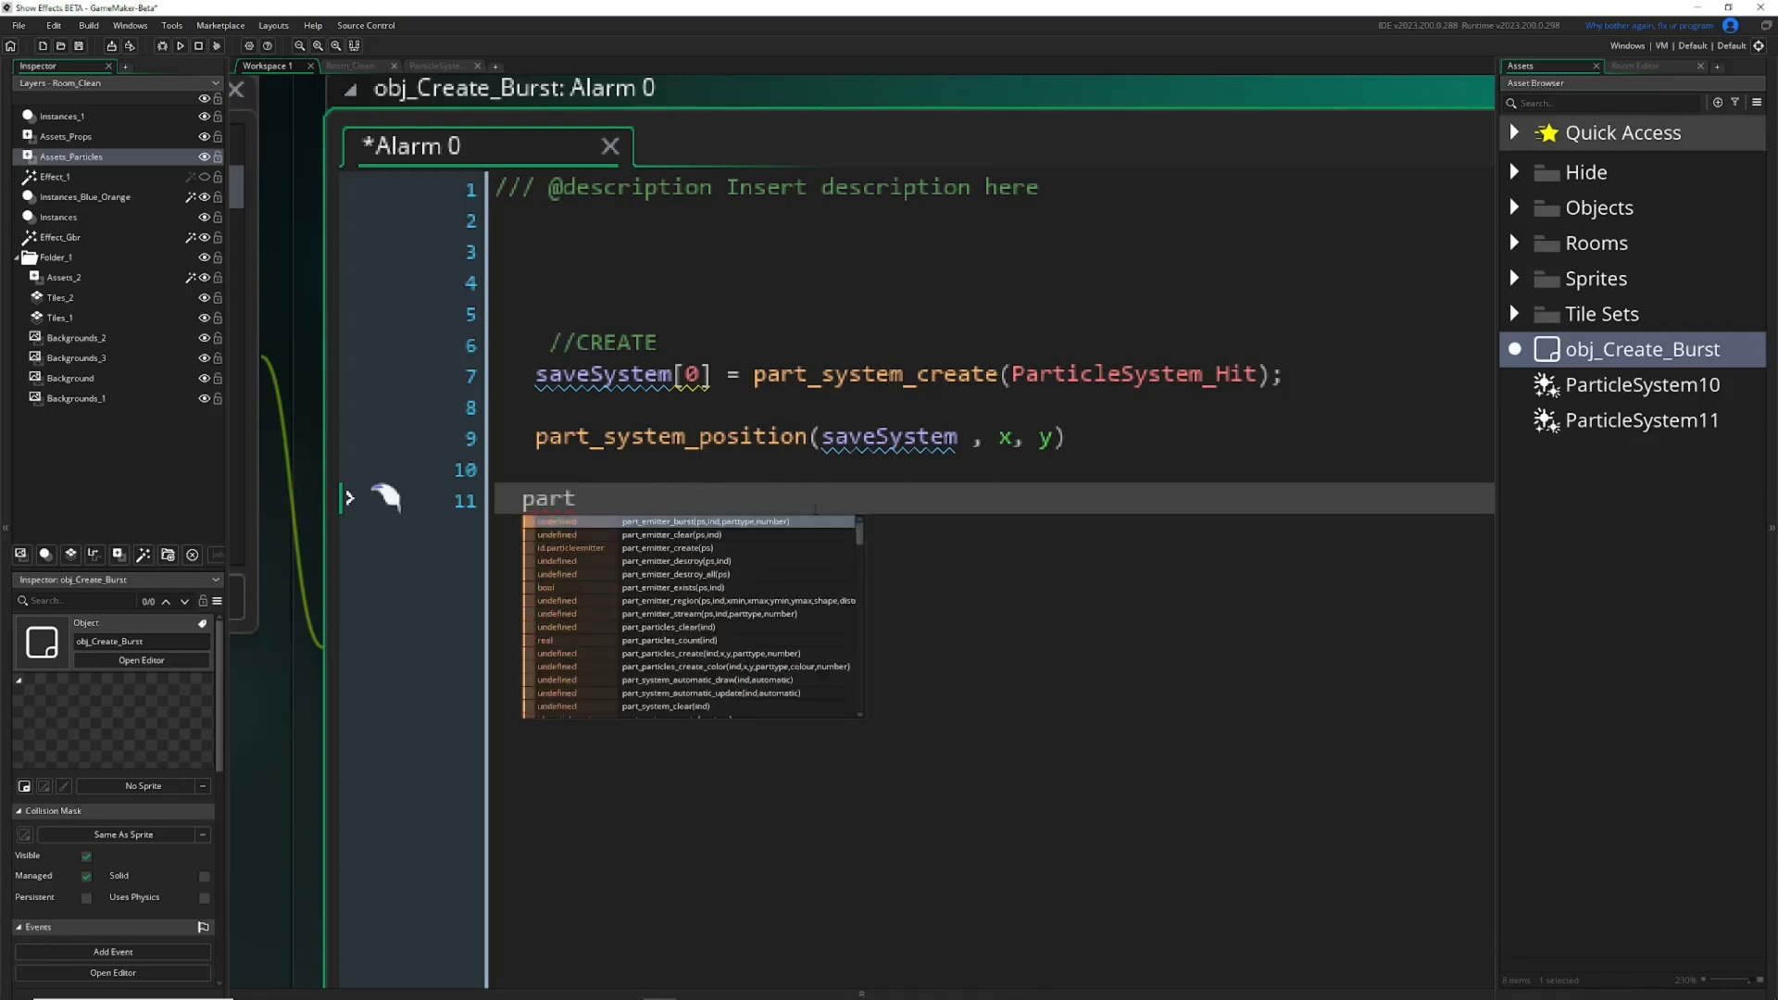
pyautogui.write('_syste')
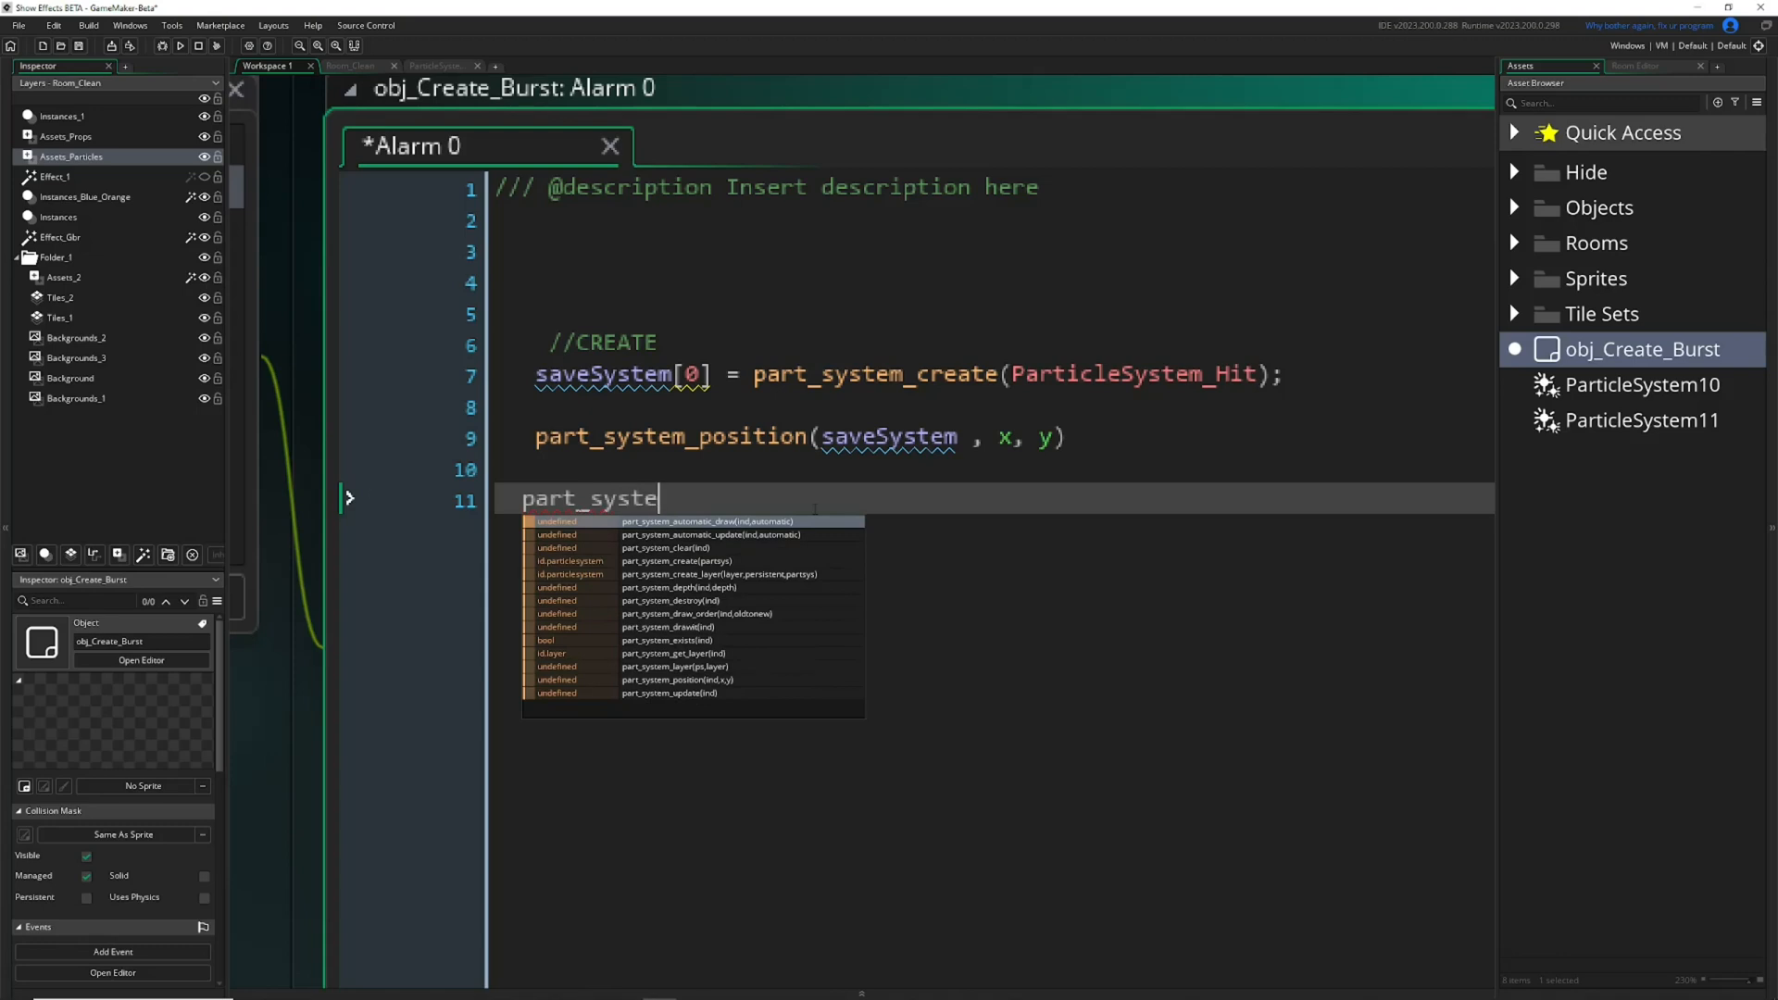
pyautogui.write('m_de')
pyautogui.press('Down')
pyautogui.press('Return')
# Pass saveSystem[0], copied from line 7, as the argument of part_system_destroy, with a space inside each parenthesis.
pyautogui.moveTo(712, 374); pyautogui.dragTo(389, 370)
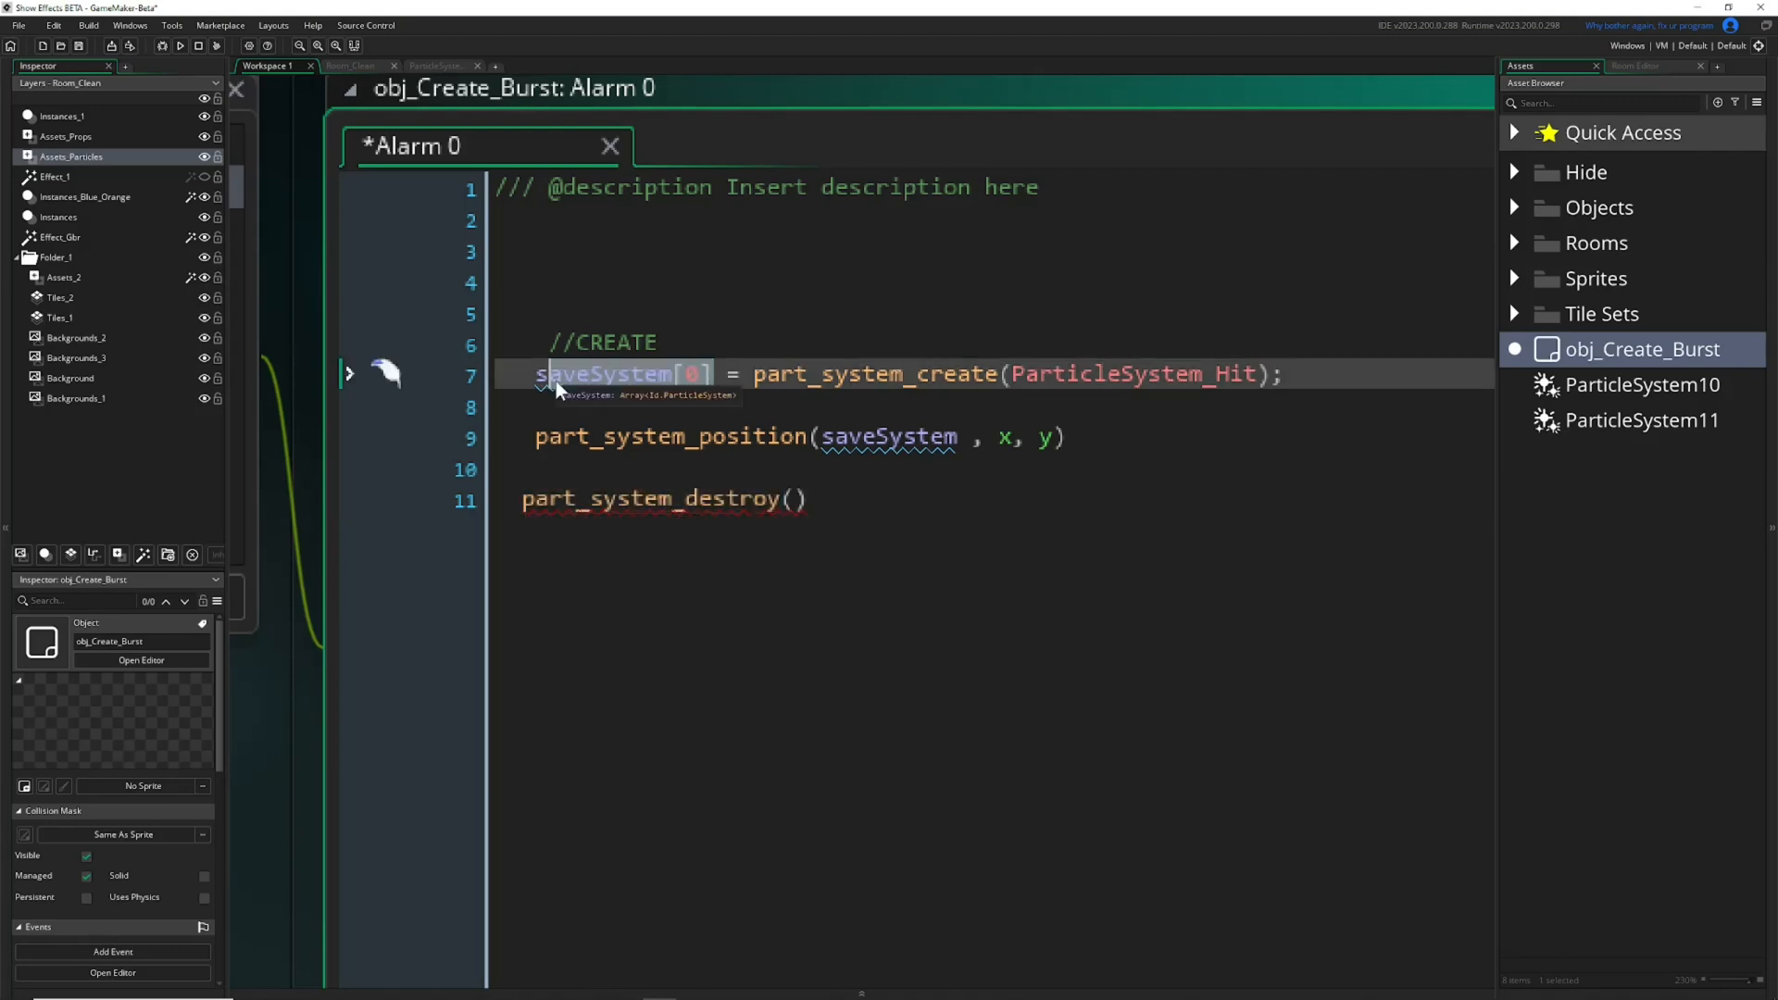
pyautogui.hotkey('ctrl', 'c')
pyautogui.click(794, 499)
pyautogui.hotkey('ctrl', 'v')
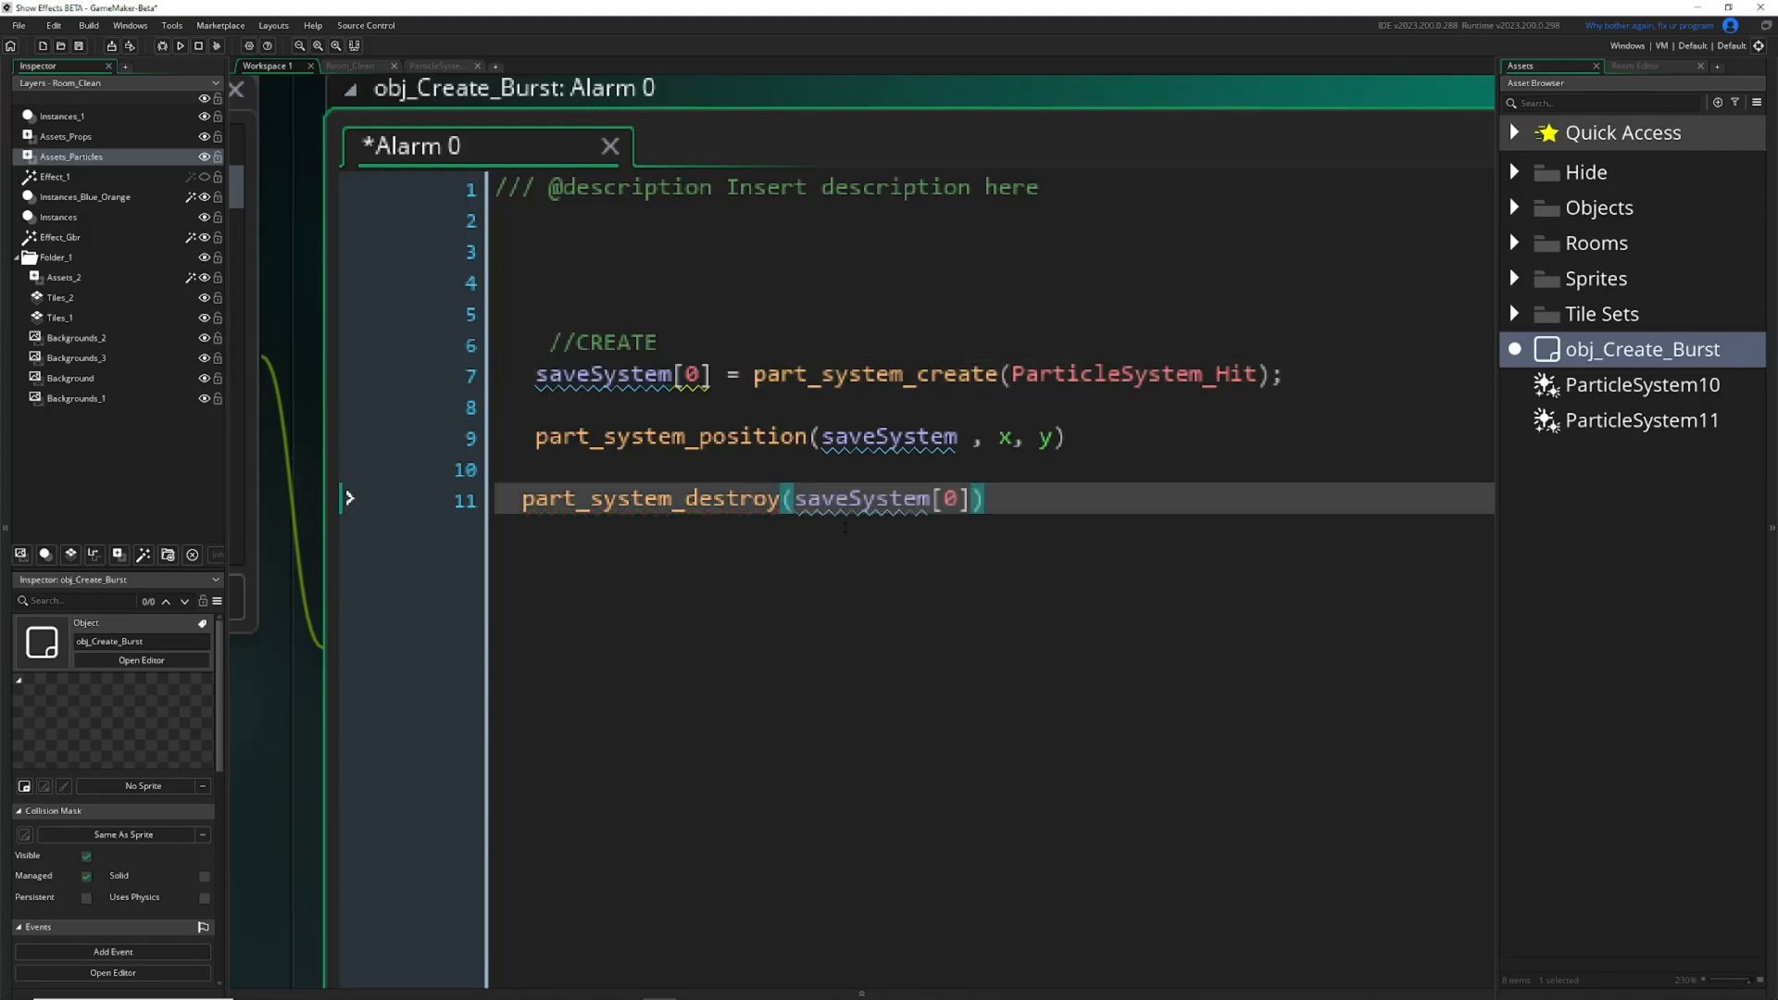
pyautogui.click(795, 500)
pyautogui.click(986, 502)
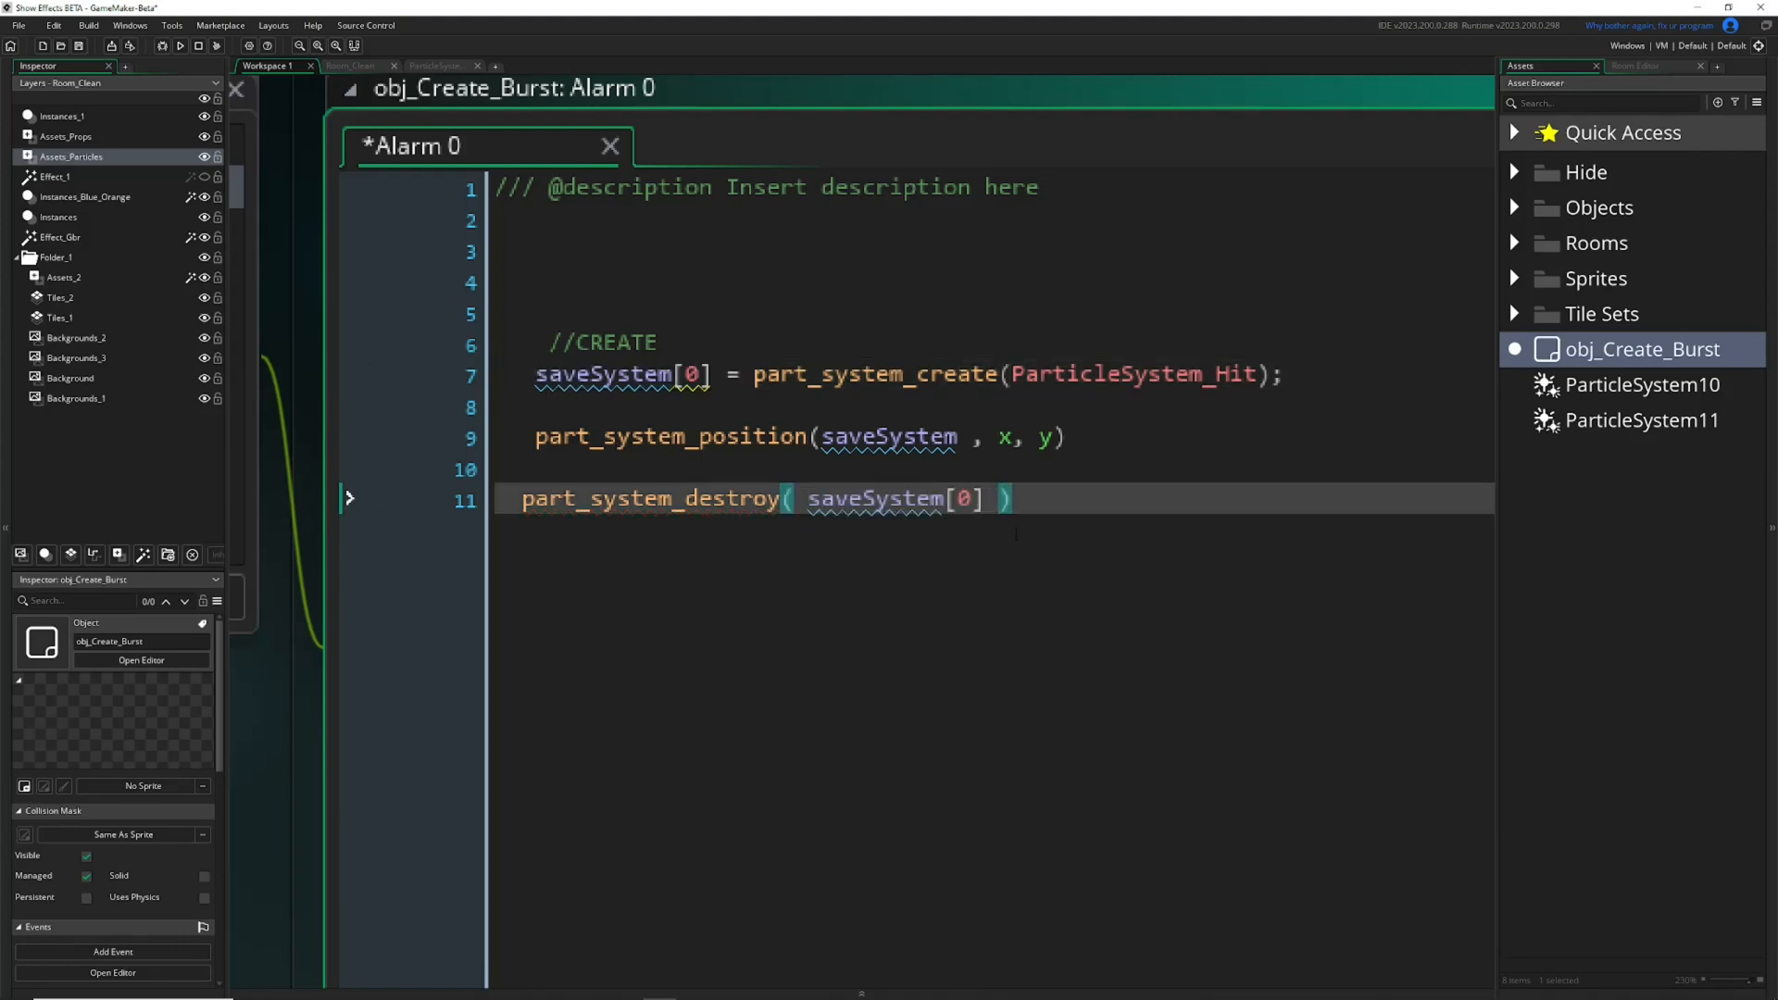
# Return to Room_Clean and switch on to the ParticleSystem10 editor to view its particle effect.
pyautogui.click(362, 66)
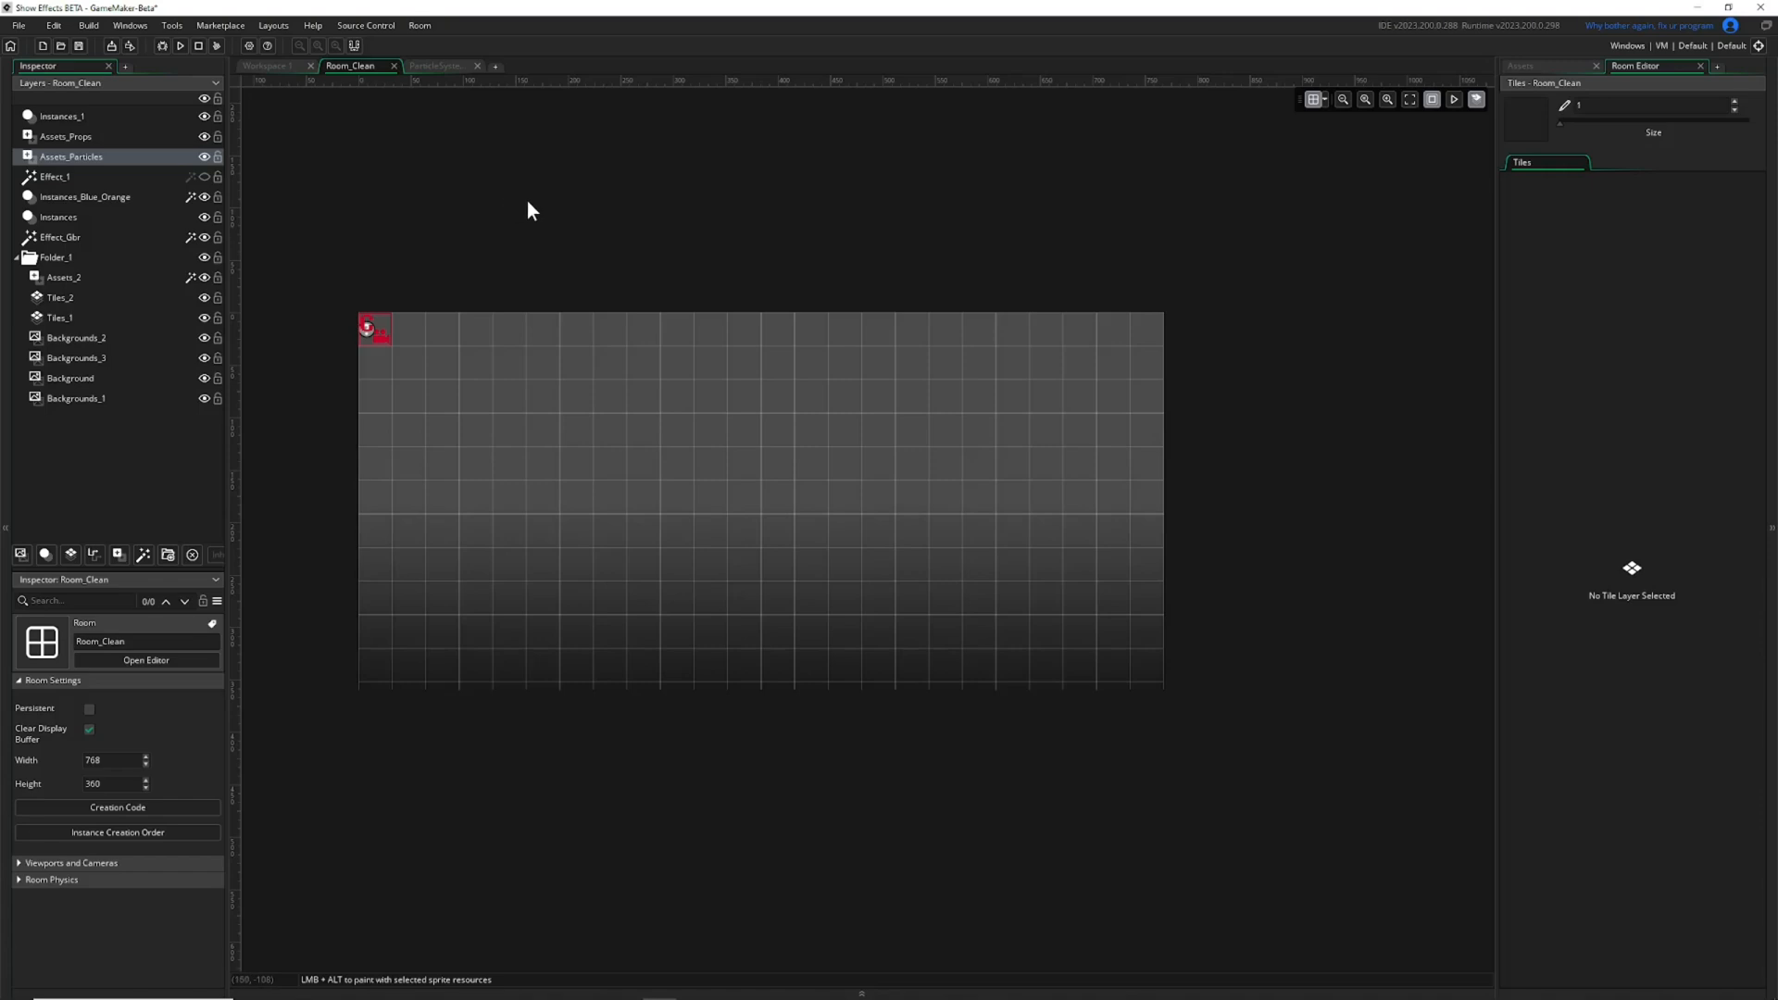
pyautogui.click(436, 65)
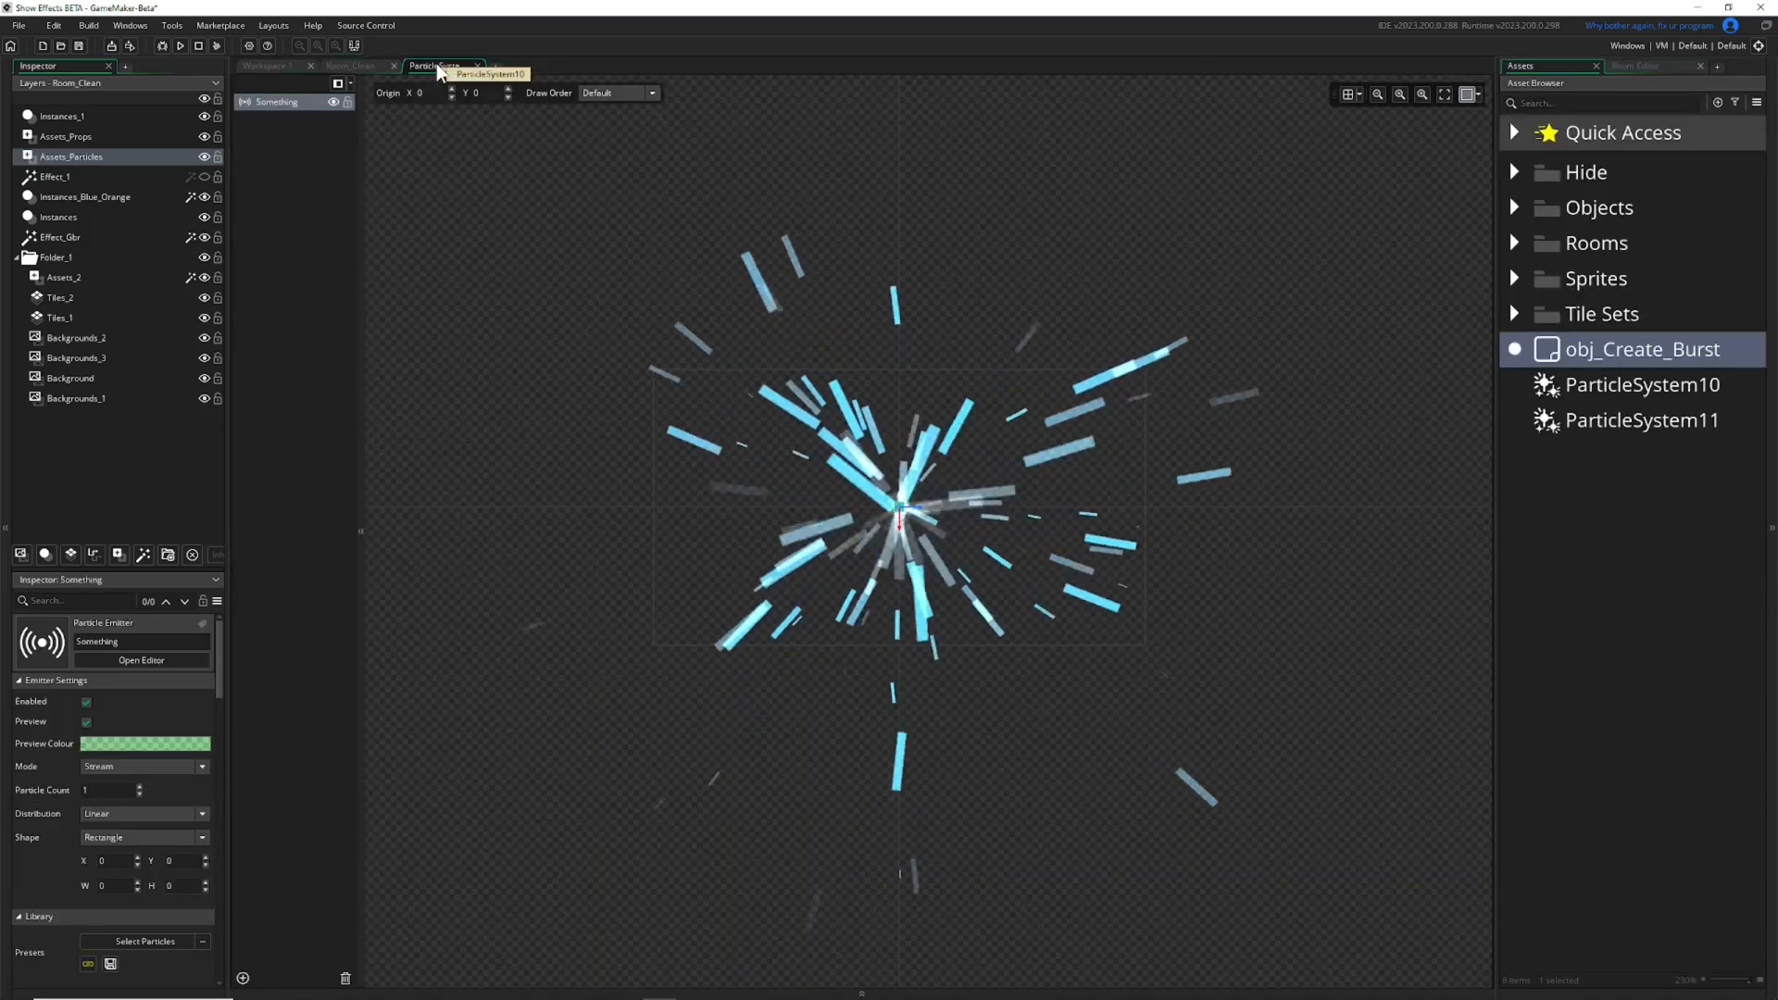
# Return to the Alarm 0 code of obj_Create_Burst and remove the [0] index from the part_system_destroy argument on line 11.
pyautogui.click(328, 66)
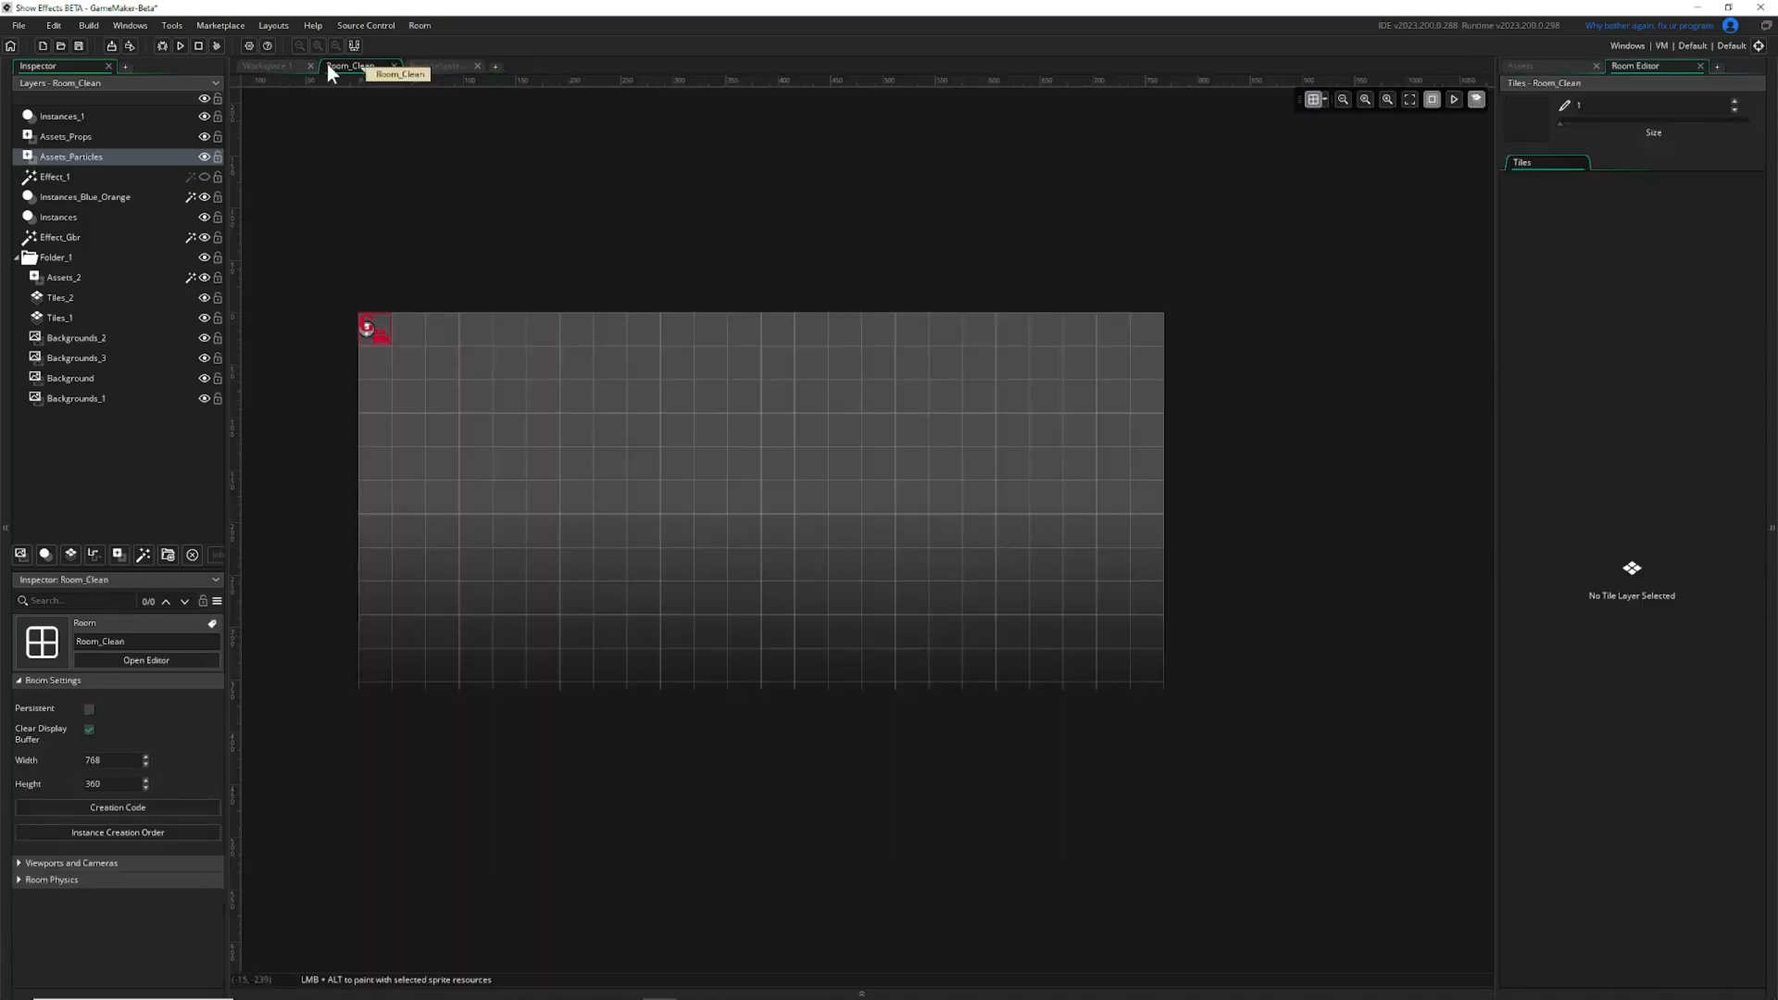
pyautogui.click(278, 65)
pyautogui.moveTo(990, 500); pyautogui.dragTo(809, 502)
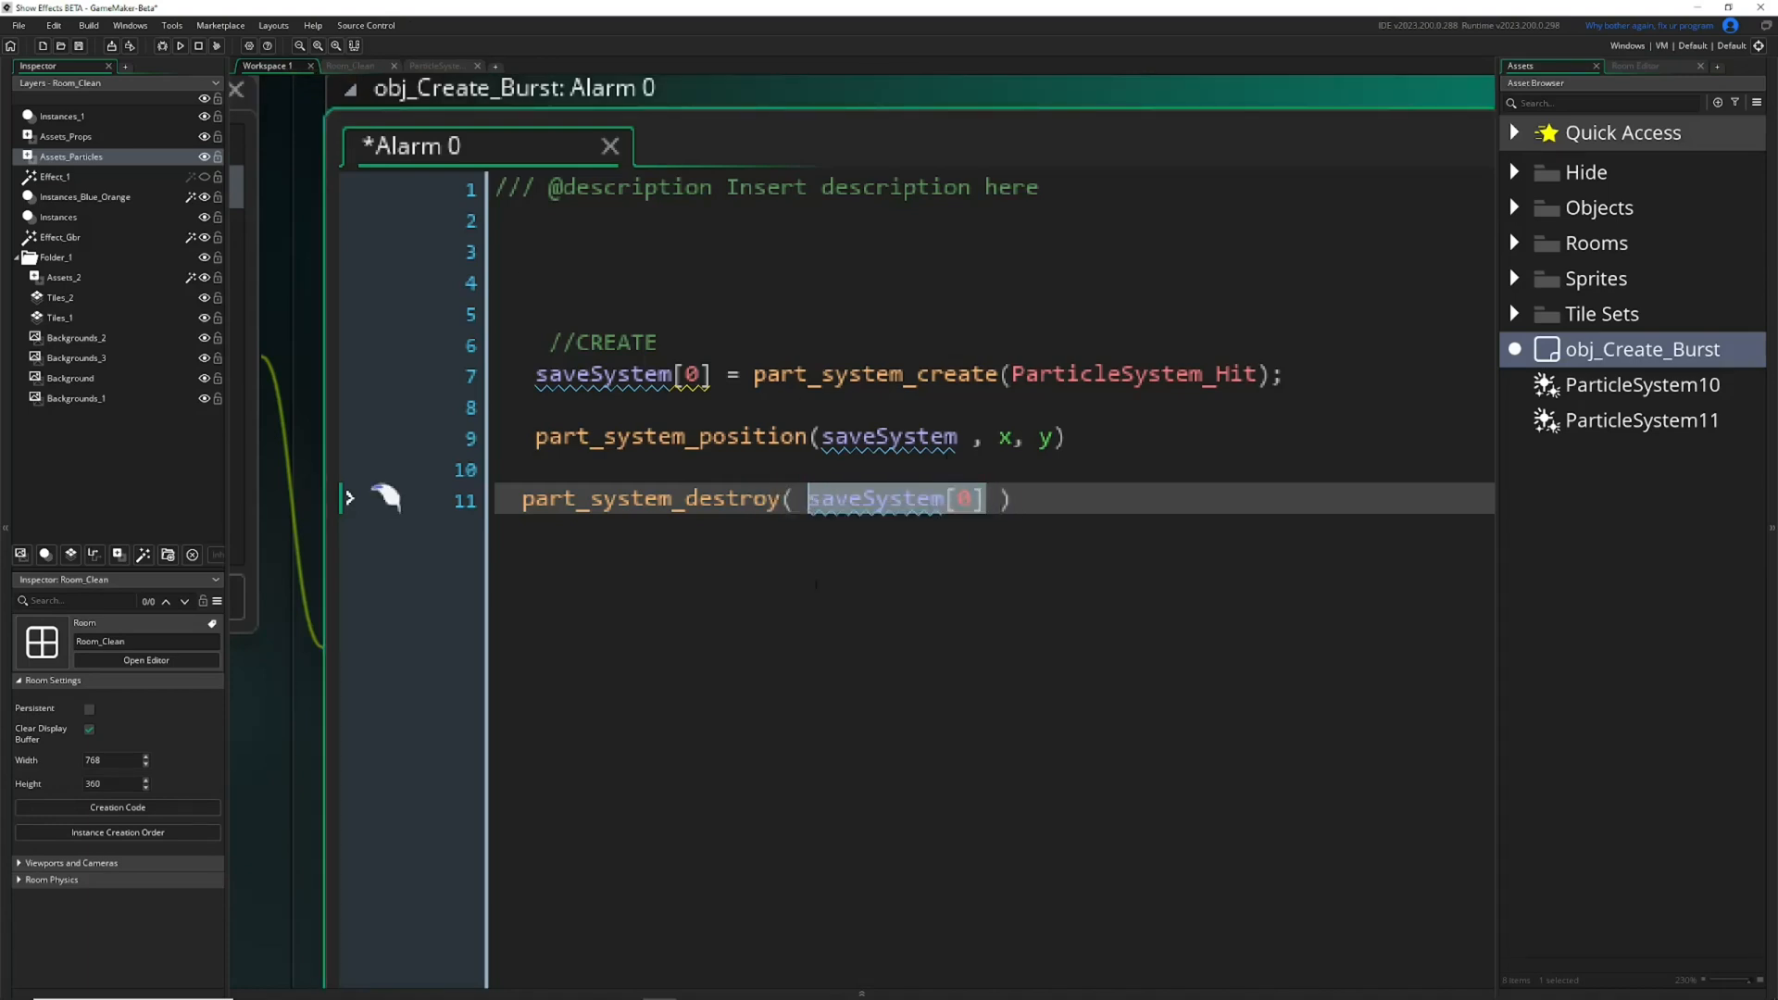
pyautogui.click(938, 505)
pyautogui.moveTo(985, 502); pyautogui.dragTo(952, 510)
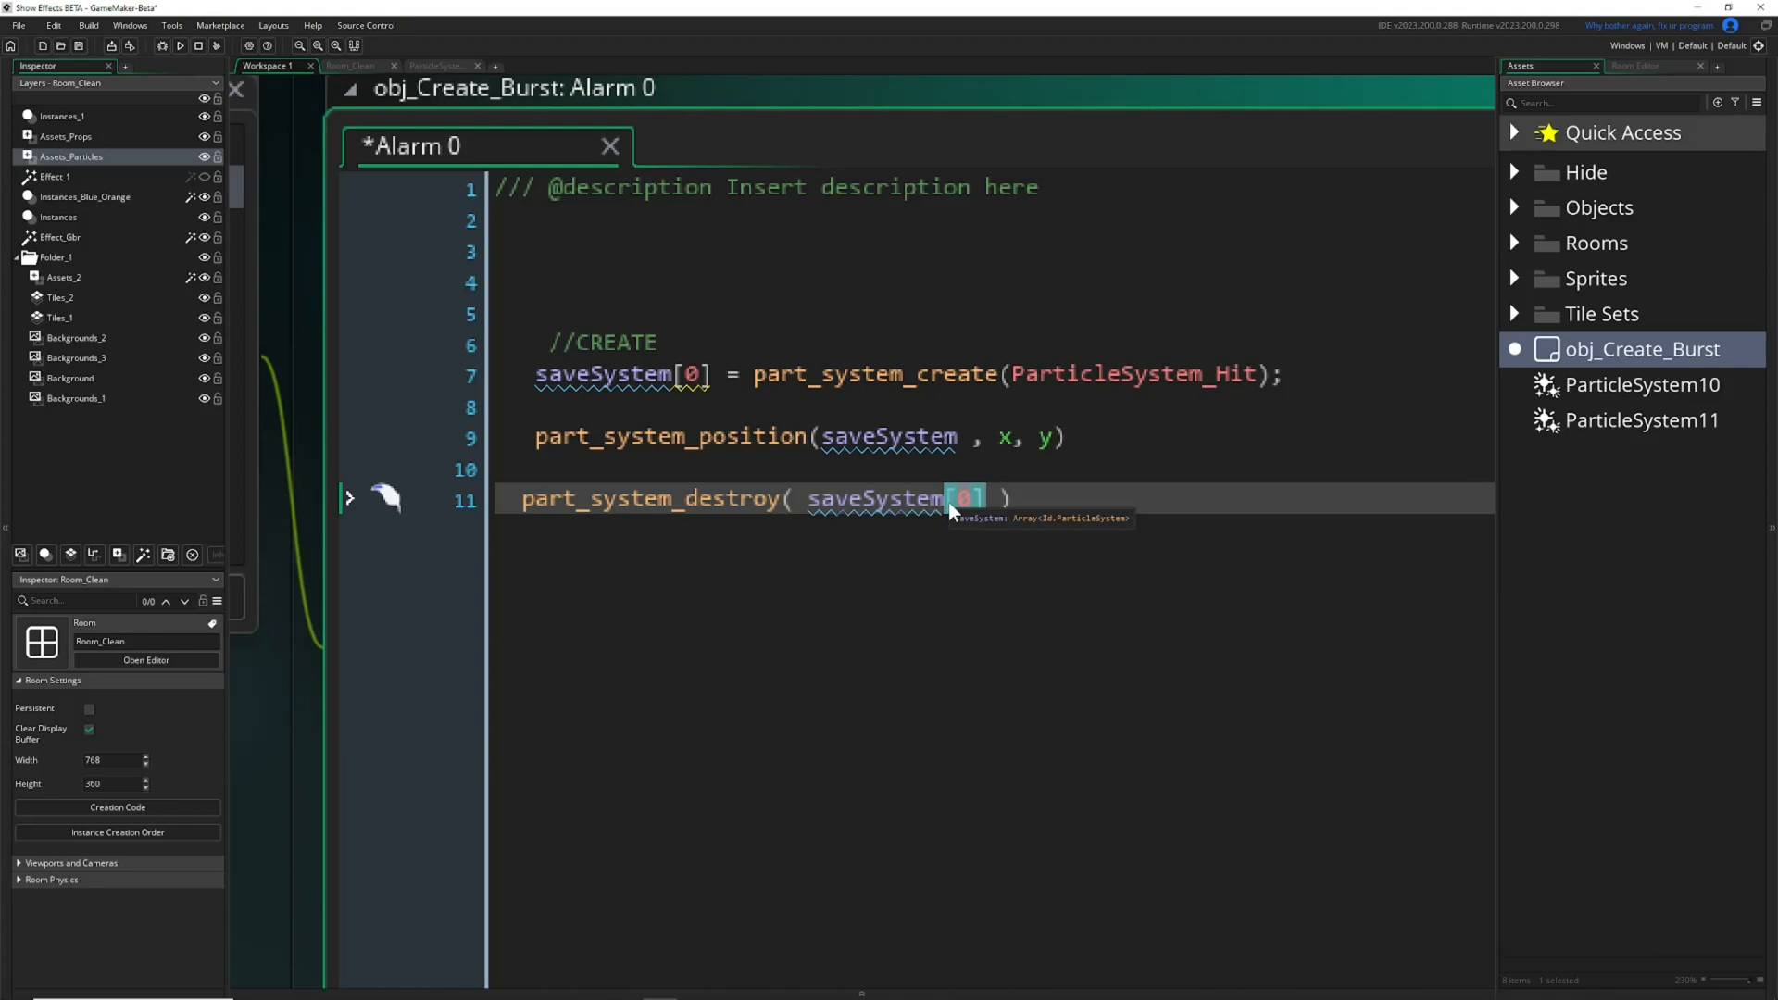
pyautogui.press('BackSpace')
# Delete the part_system_destroy call from line 11 of the Alarm 0 code and save the project.
pyautogui.doubleClick(880, 499)
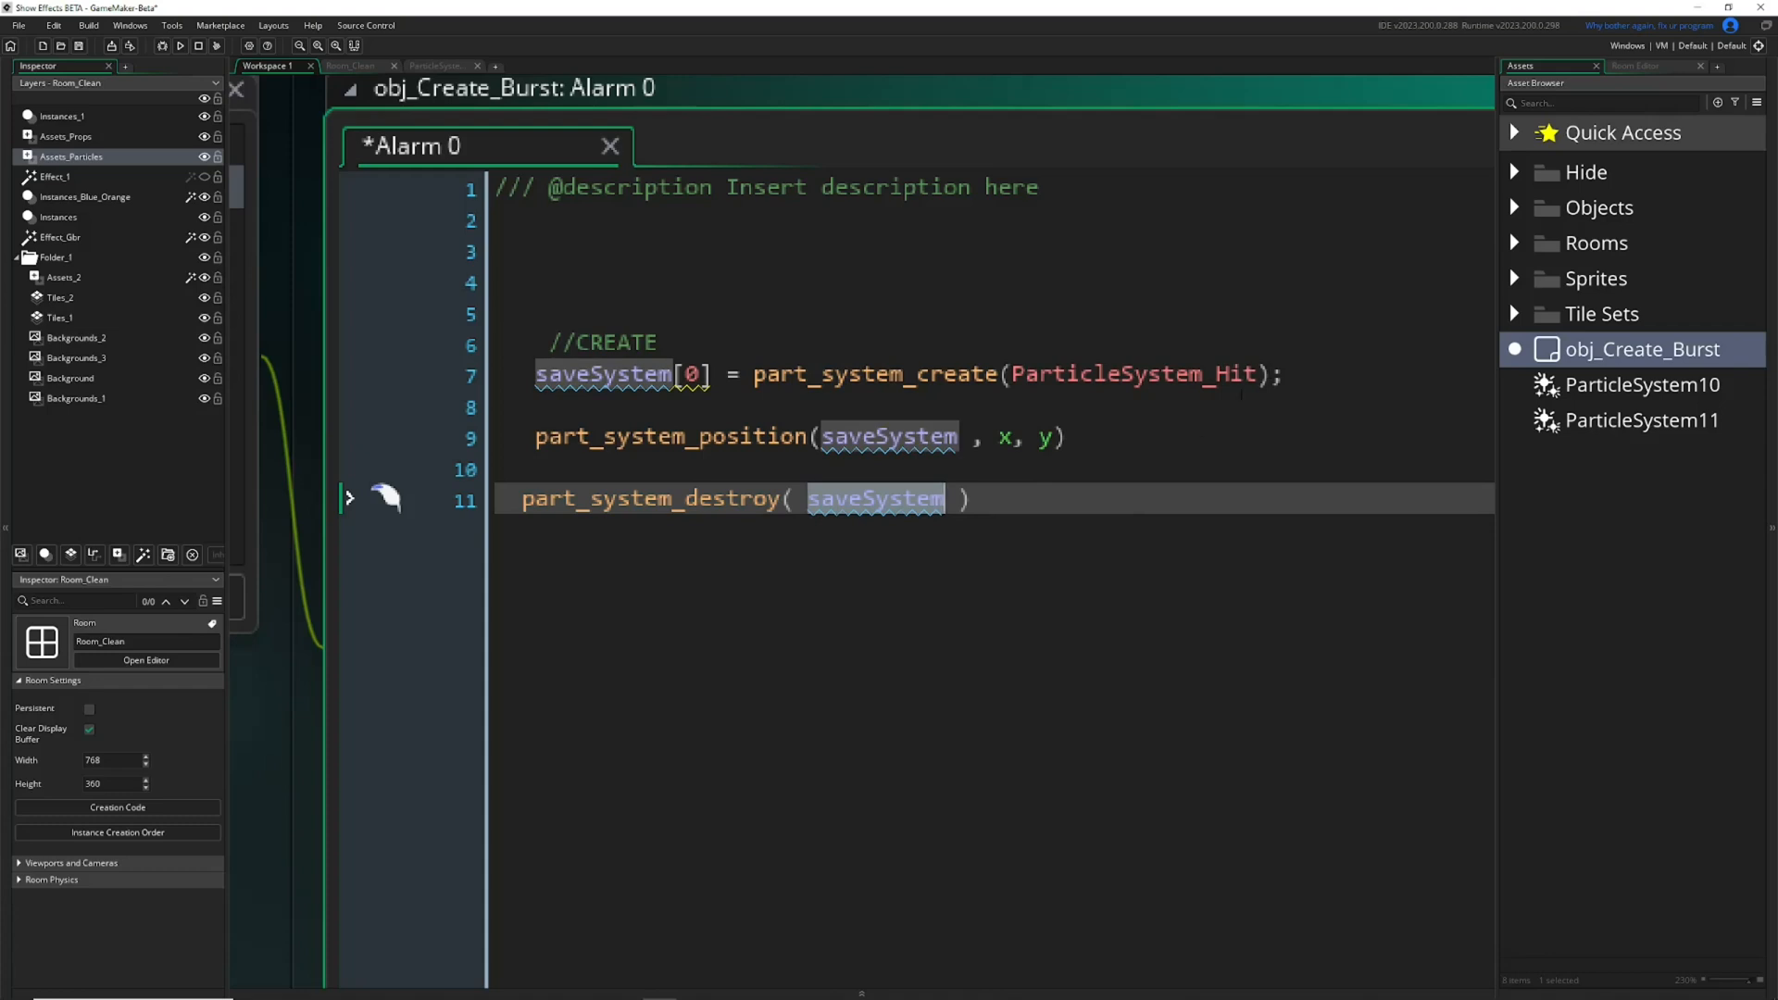
pyautogui.moveTo(564, 501); pyautogui.dragTo(691, 503)
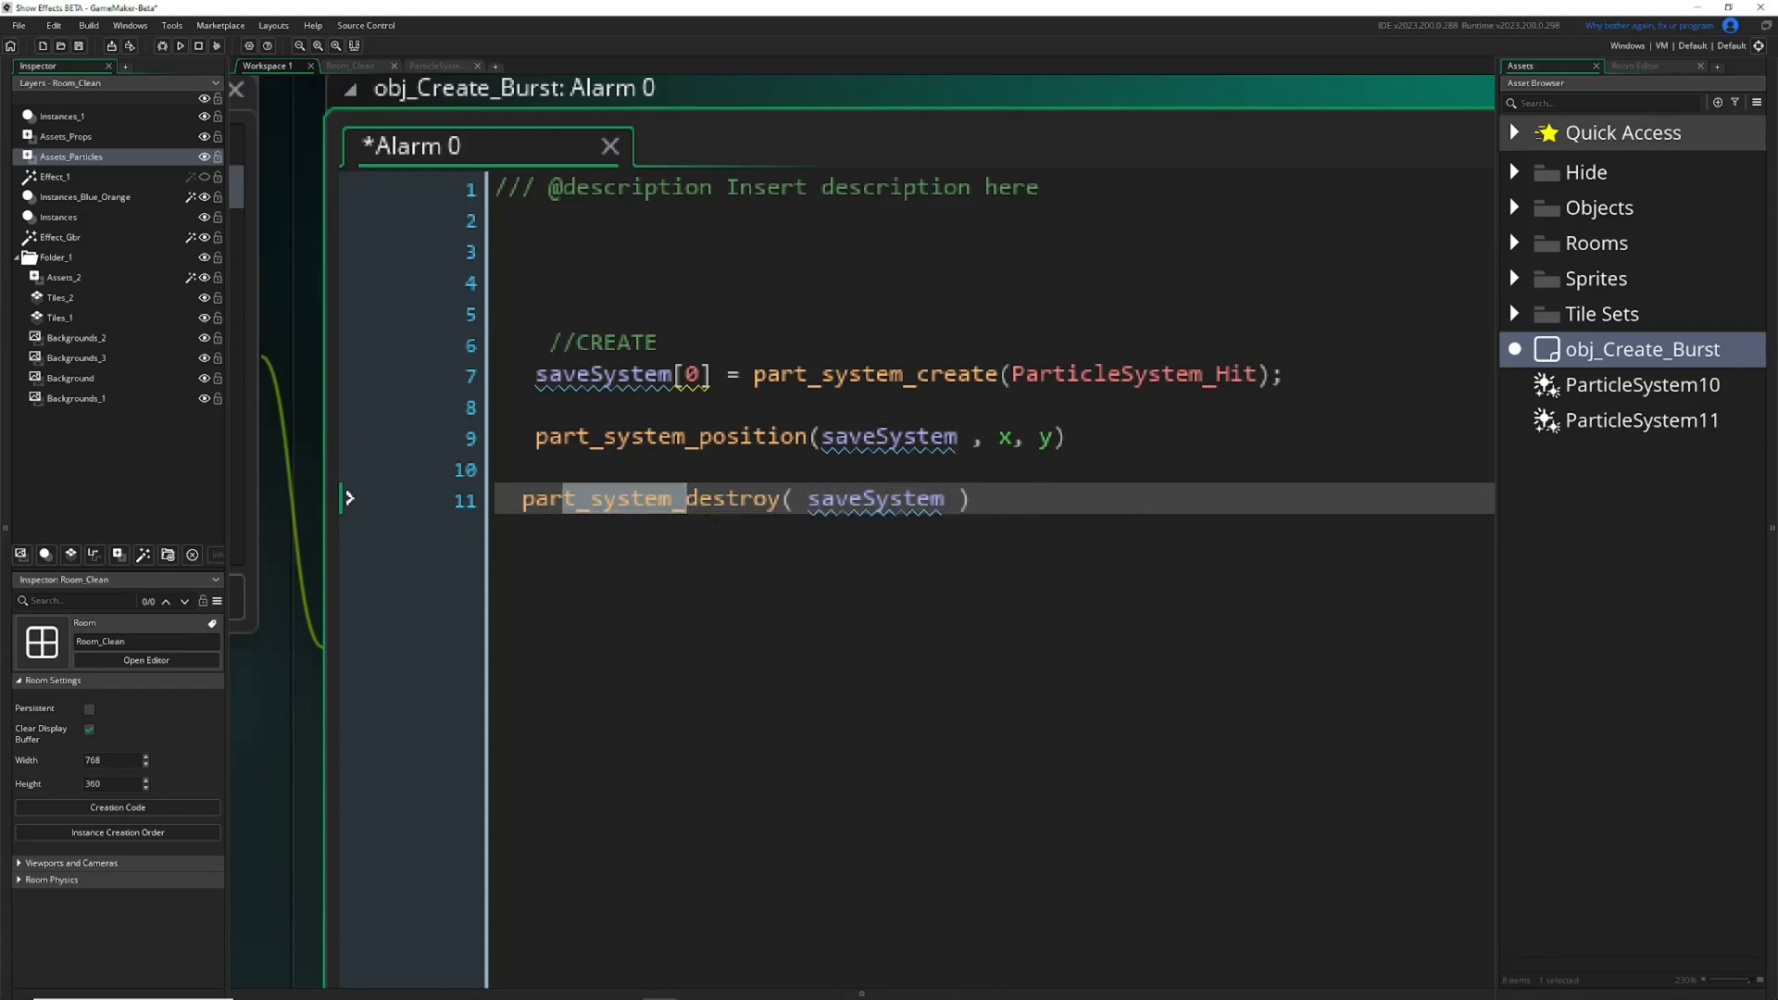
pyautogui.click(740, 502)
pyautogui.moveTo(1258, 375); pyautogui.dragTo(1019, 387)
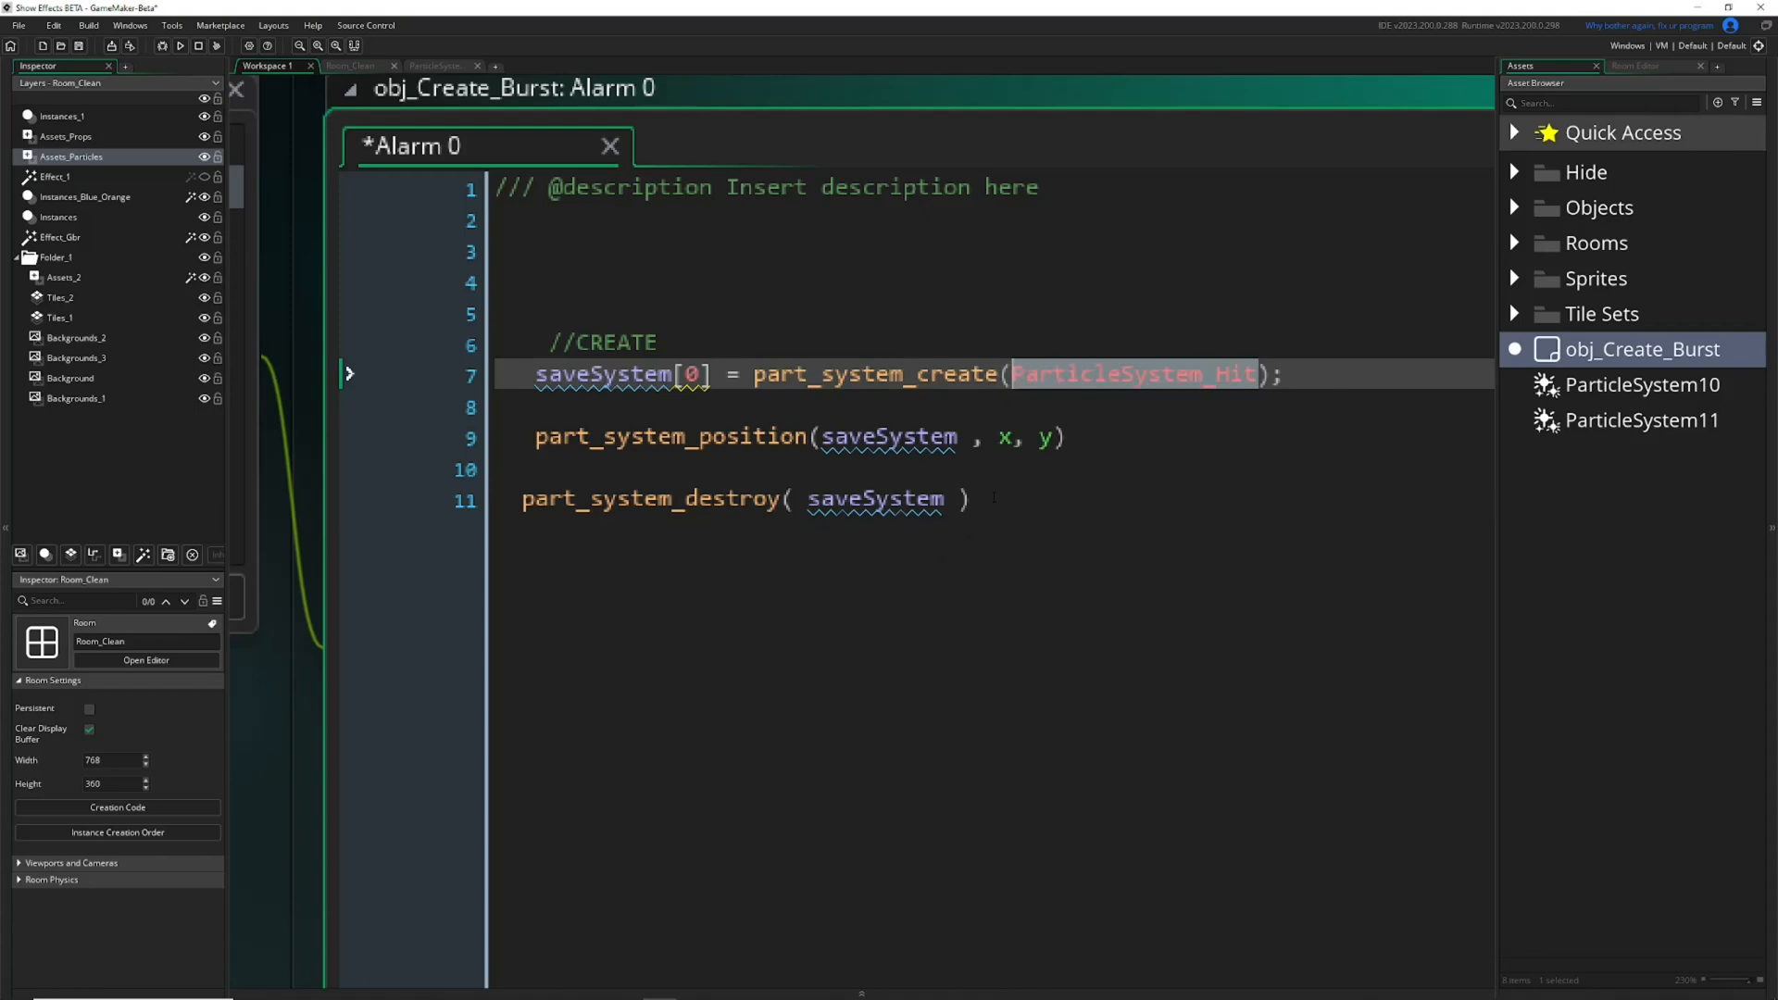
pyautogui.moveTo(994, 497); pyautogui.dragTo(377, 500)
pyautogui.press('BackSpace')
pyautogui.hotkey('ctrl', 's')
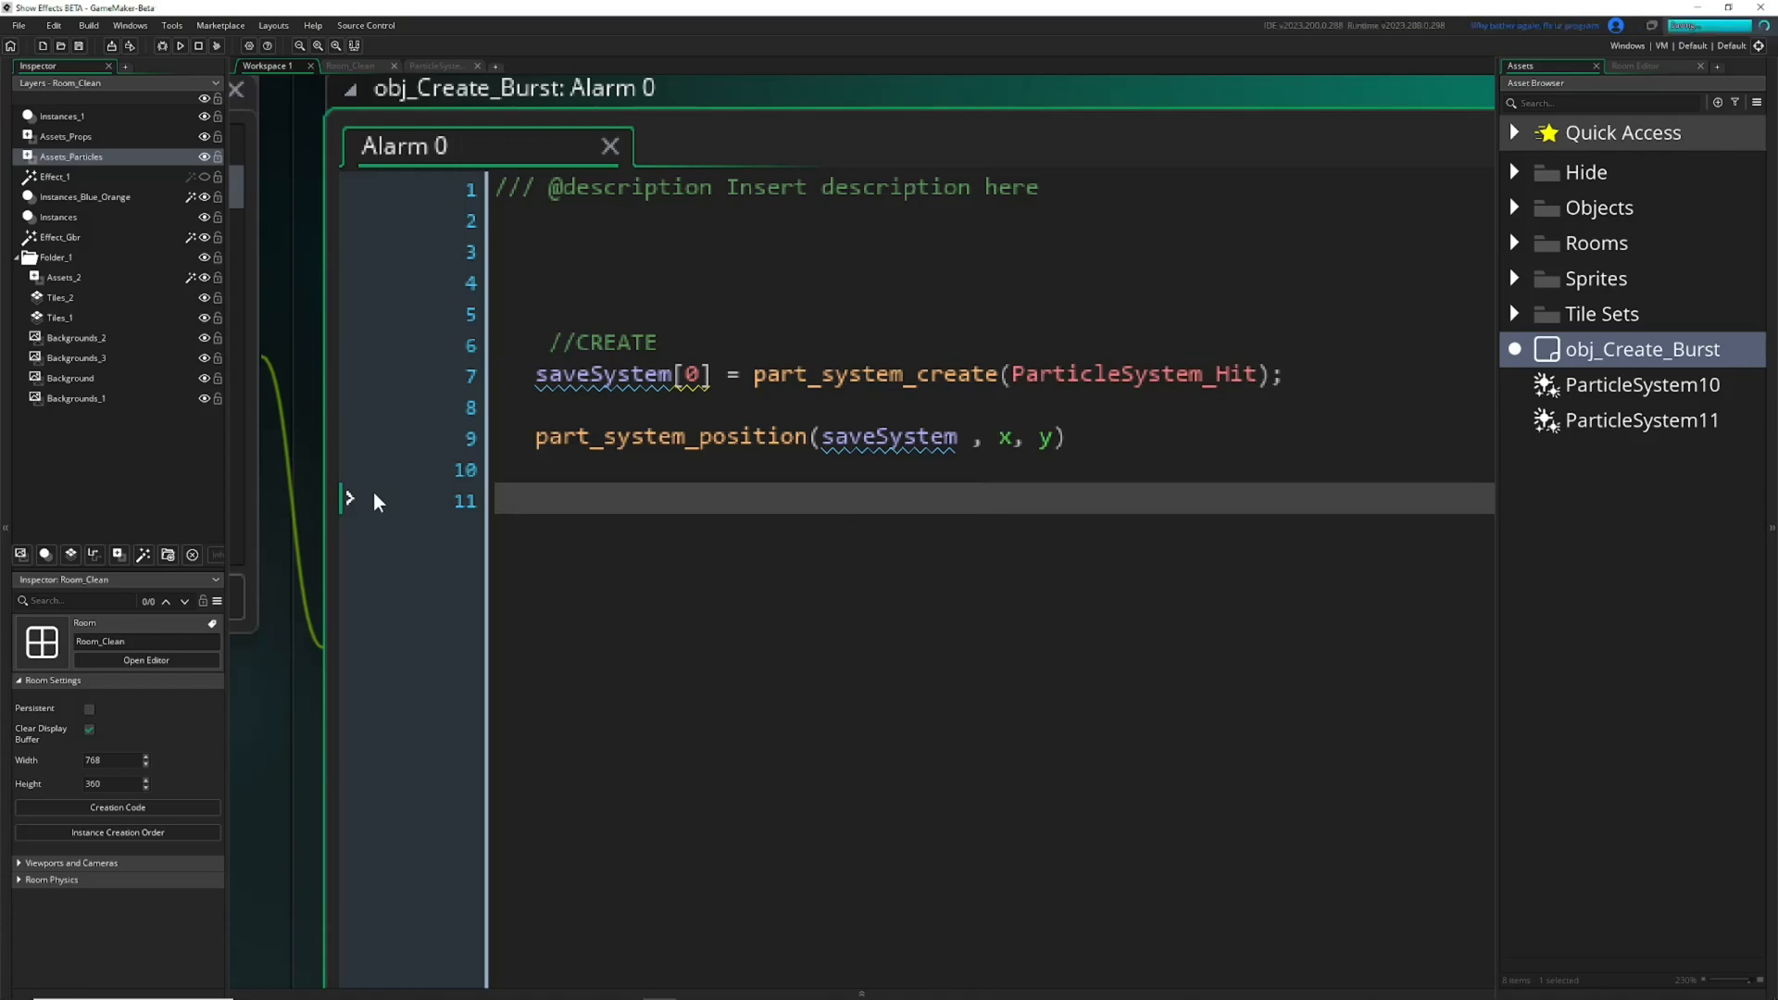
pyautogui.keyDown('ctrl'); pyautogui.scroll(-2, 810, 466); pyautogui.keyUp('ctrl')
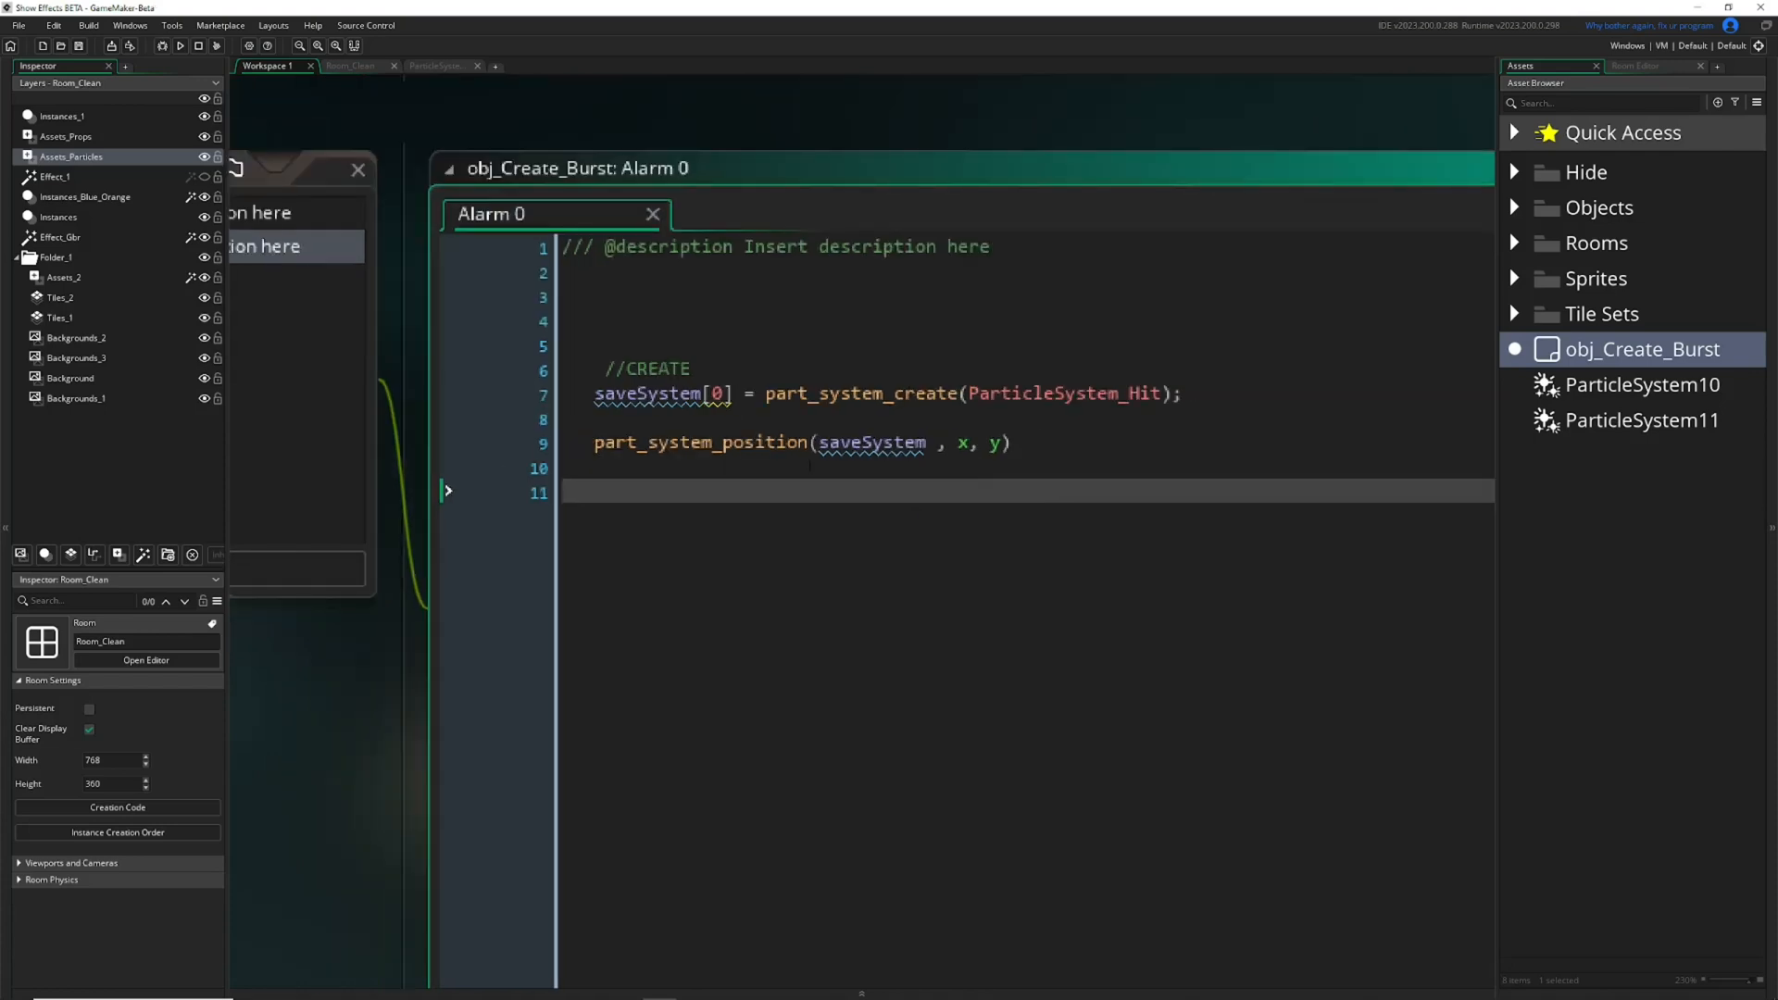
pyautogui.keyDown('ctrl'); pyautogui.scroll(2, 840, 440); pyautogui.keyUp('ctrl')
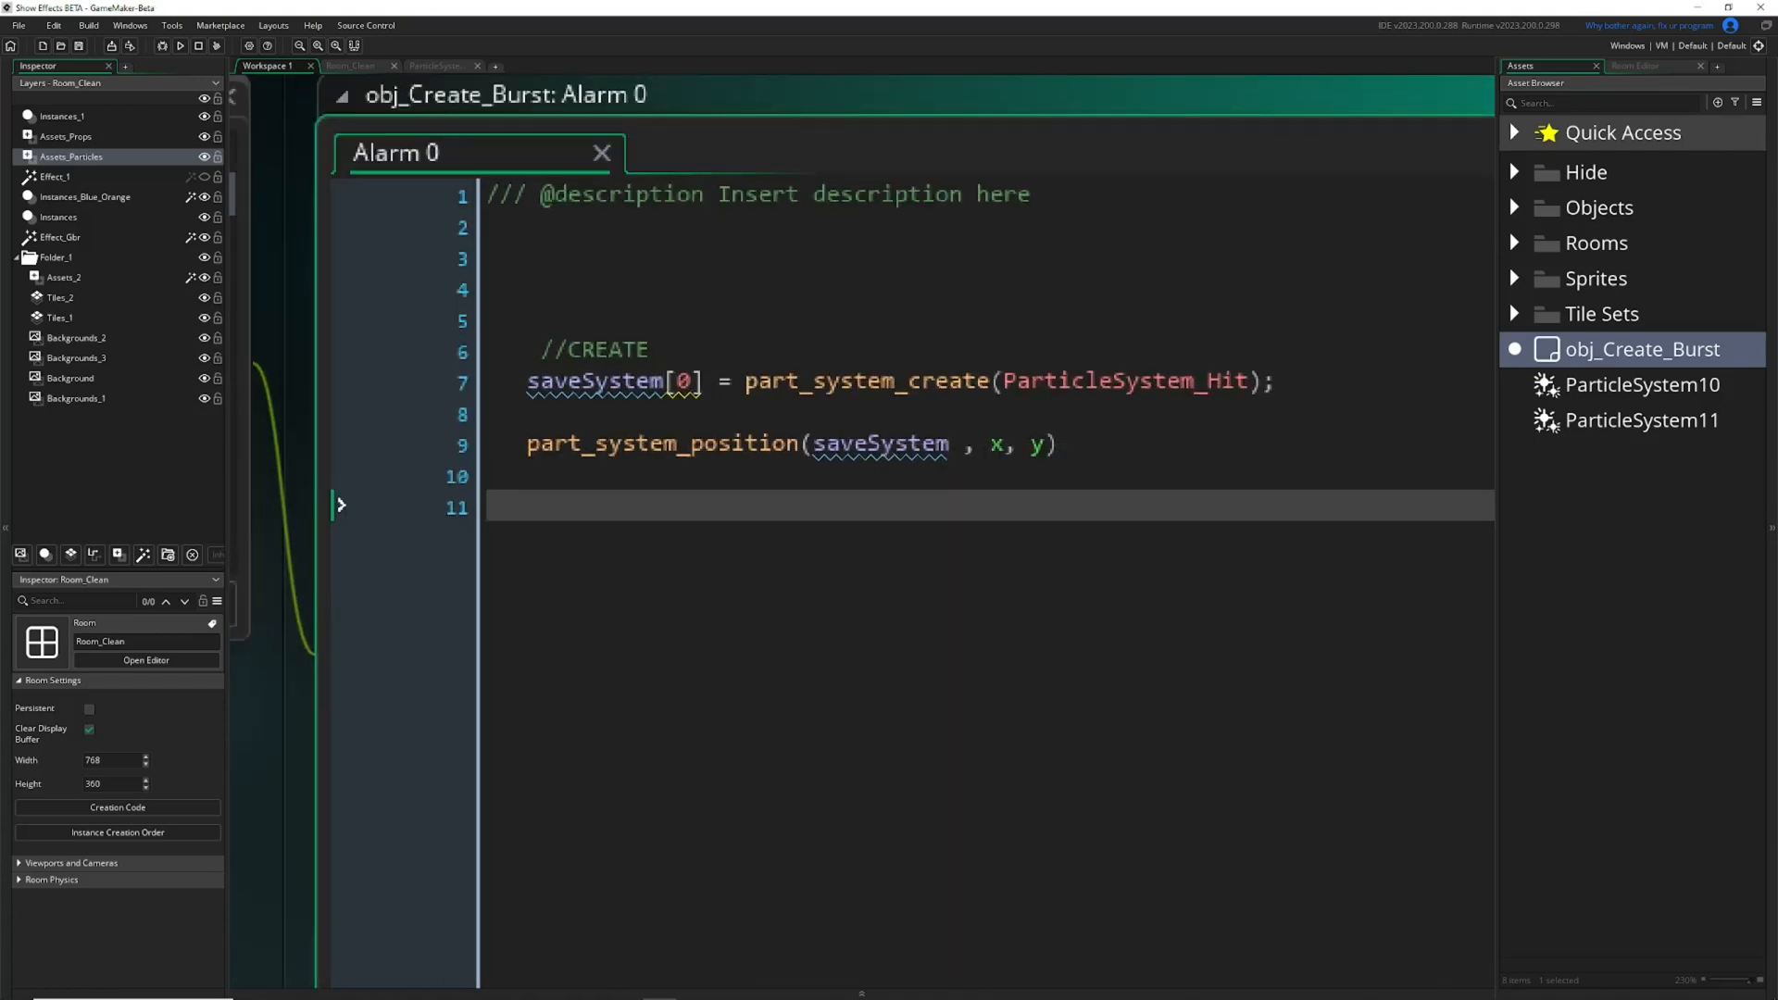
pyautogui.click(1063, 444)
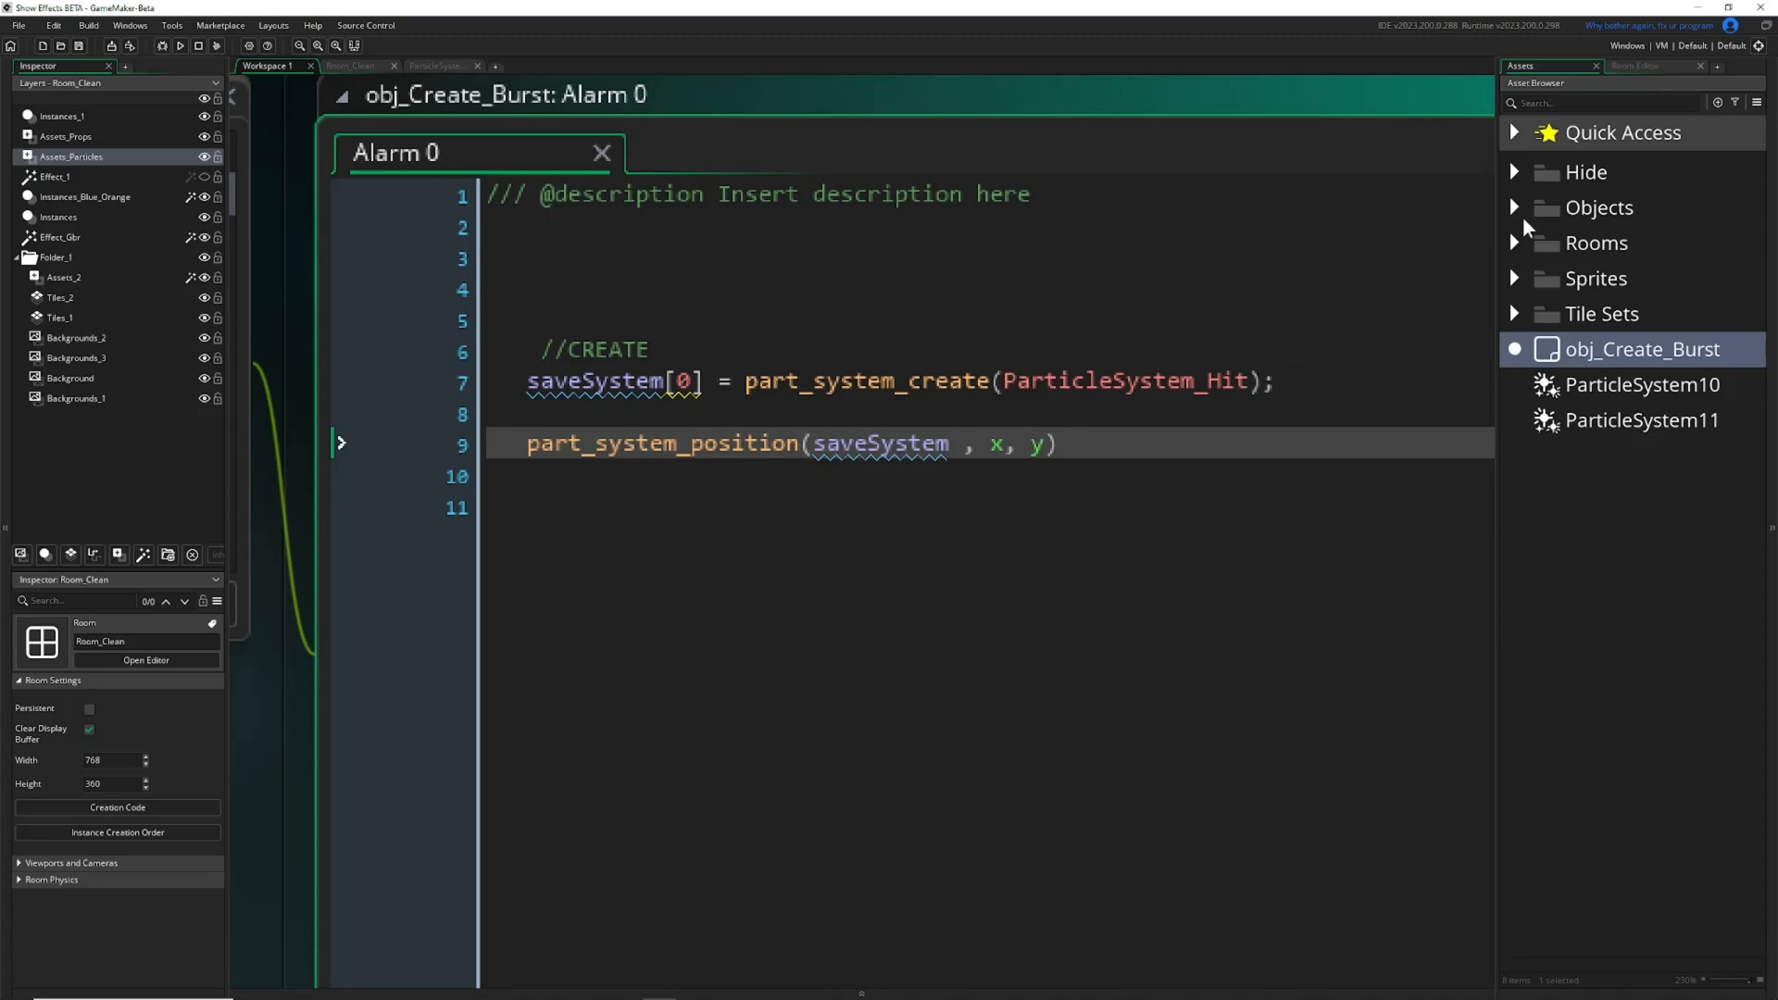
pyautogui.click(956, 433)
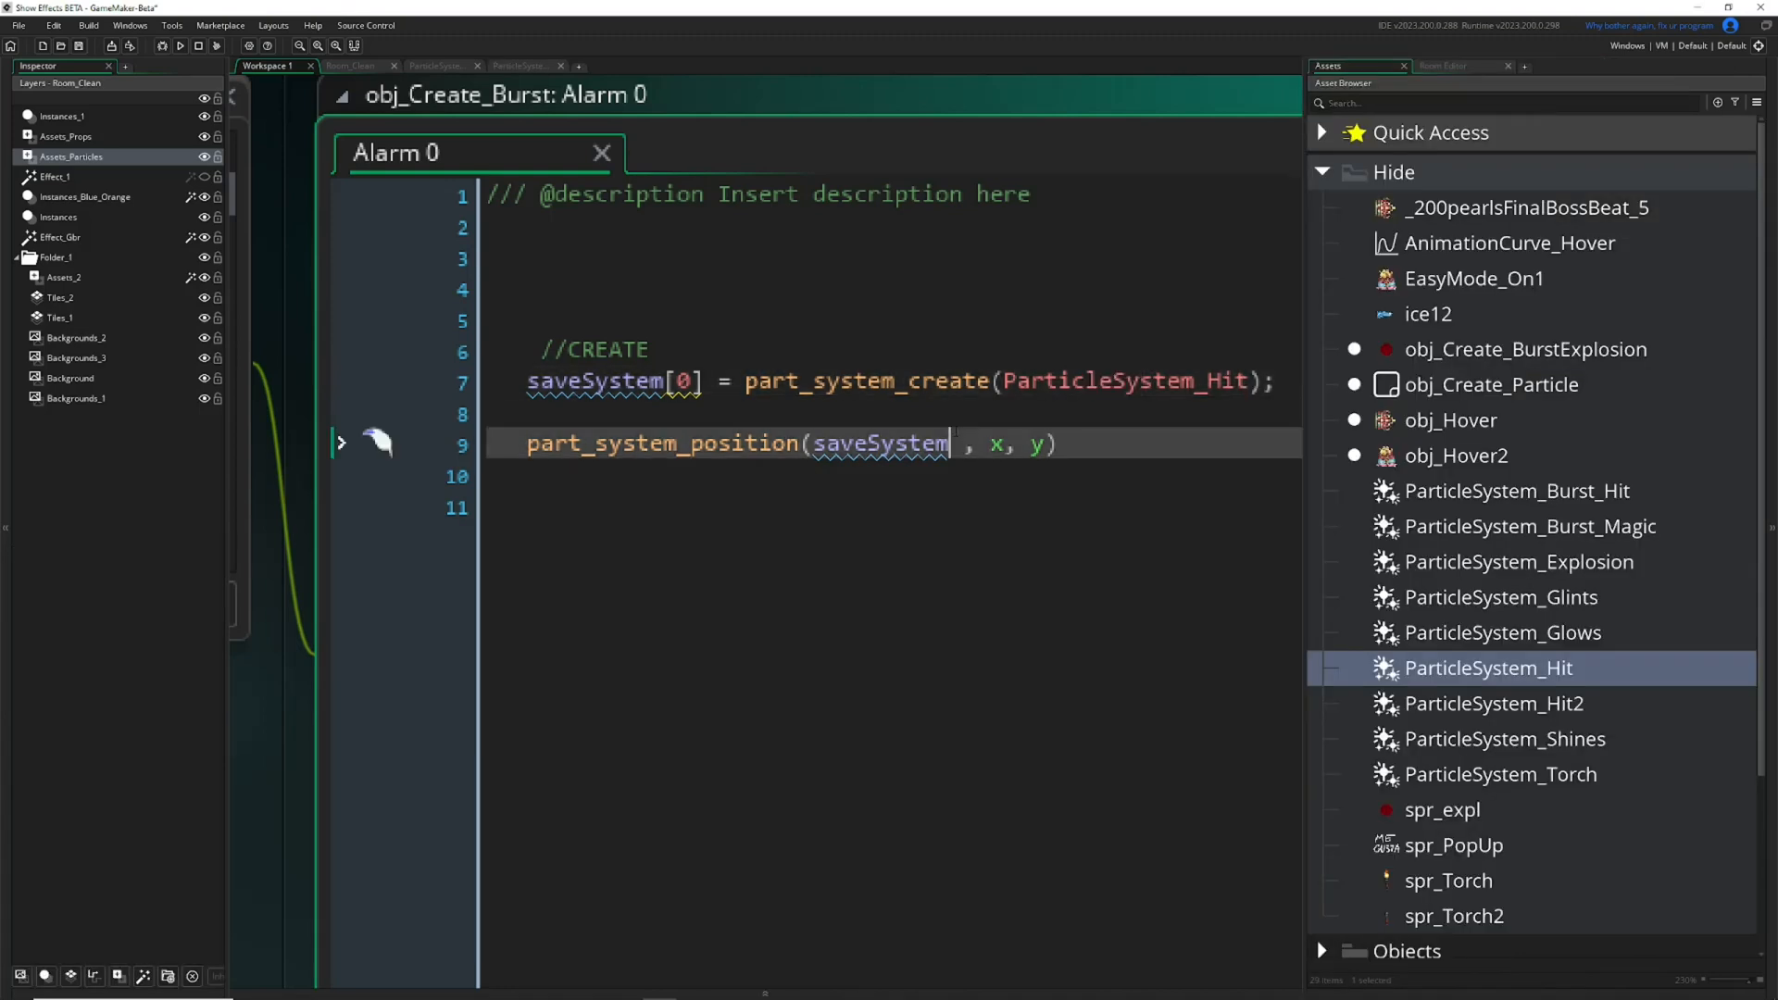
pyautogui.keyDown('ctrl'); pyautogui.scroll(-5, 956, 433); pyautogui.keyUp('ctrl')
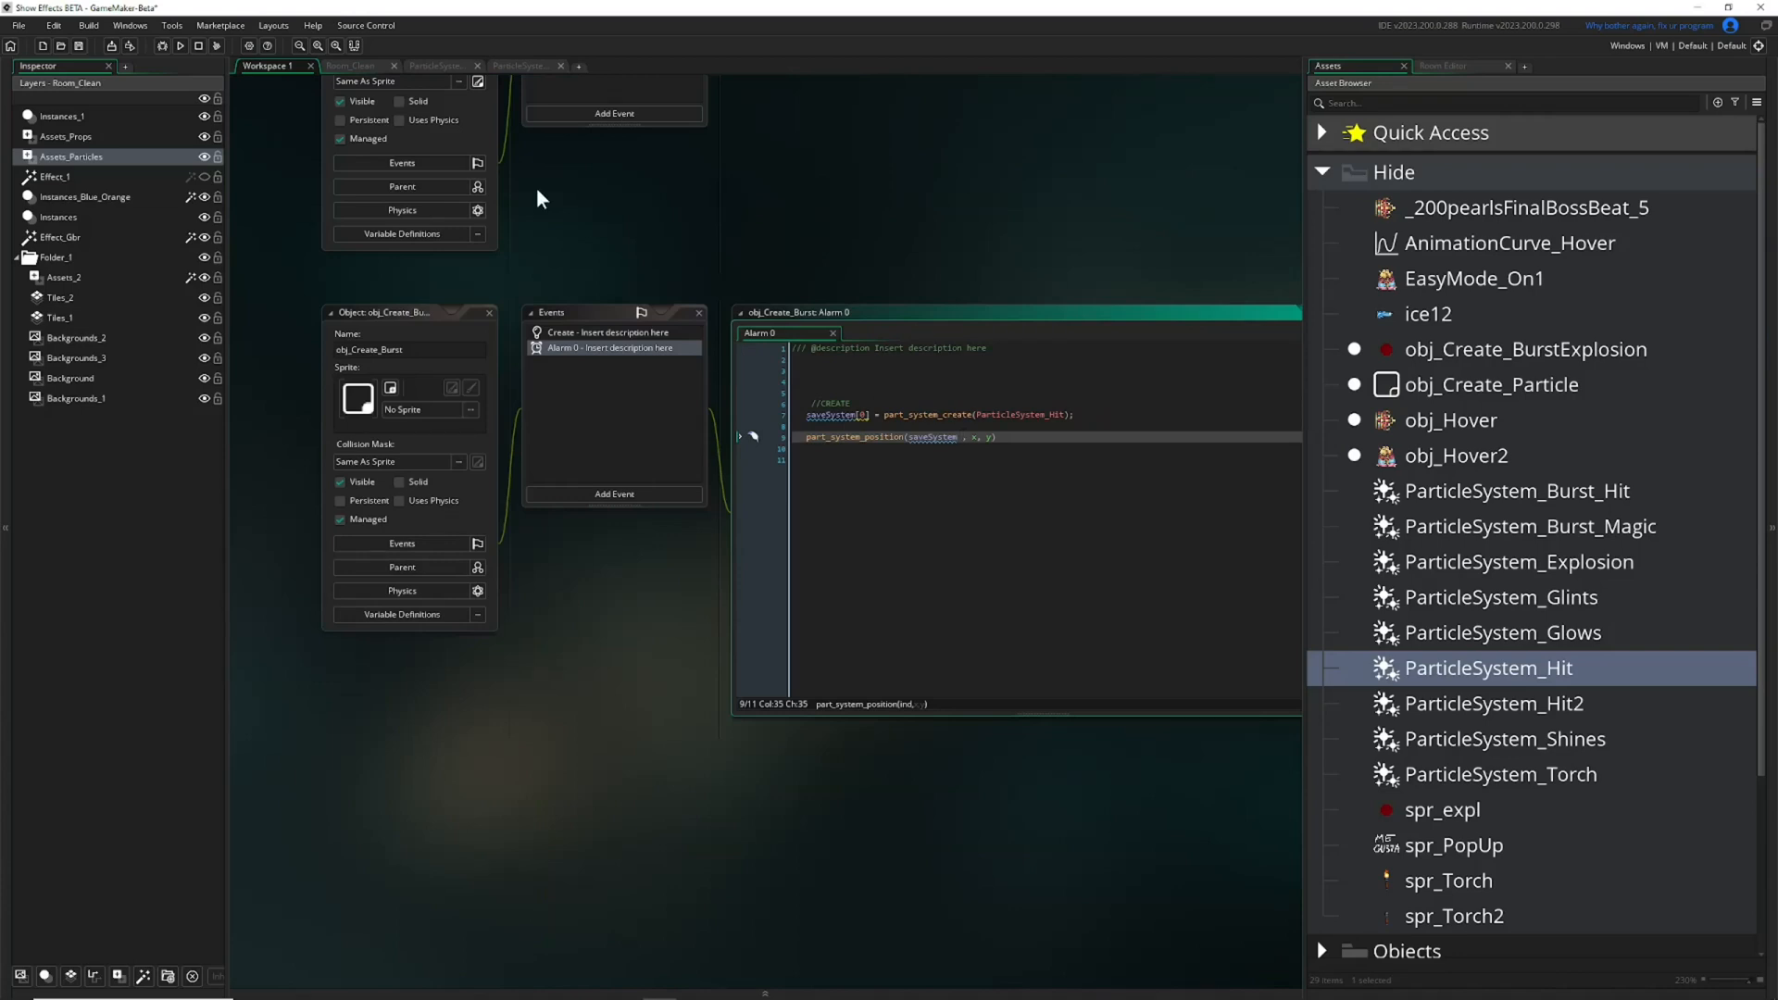
# Switch to Room_Clean and look through the Hide and Objects folders in the asset browser.
pyautogui.click(361, 65)
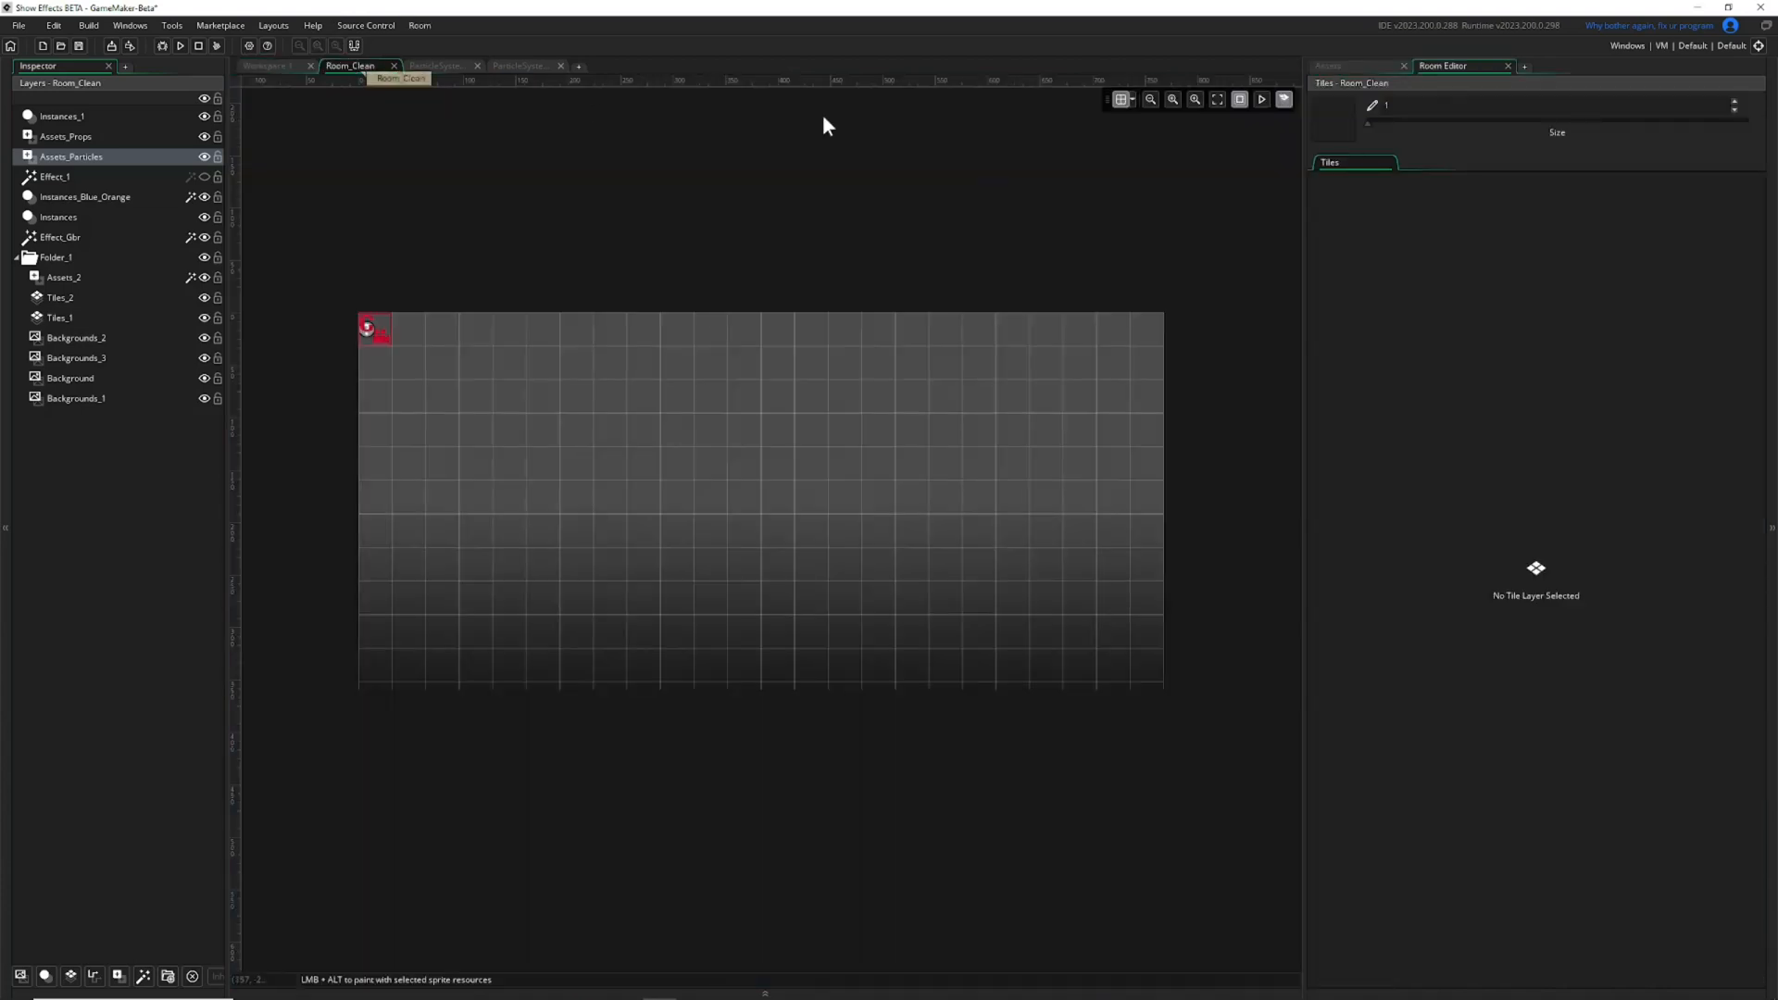
pyautogui.click(1366, 65)
pyautogui.click(1322, 173)
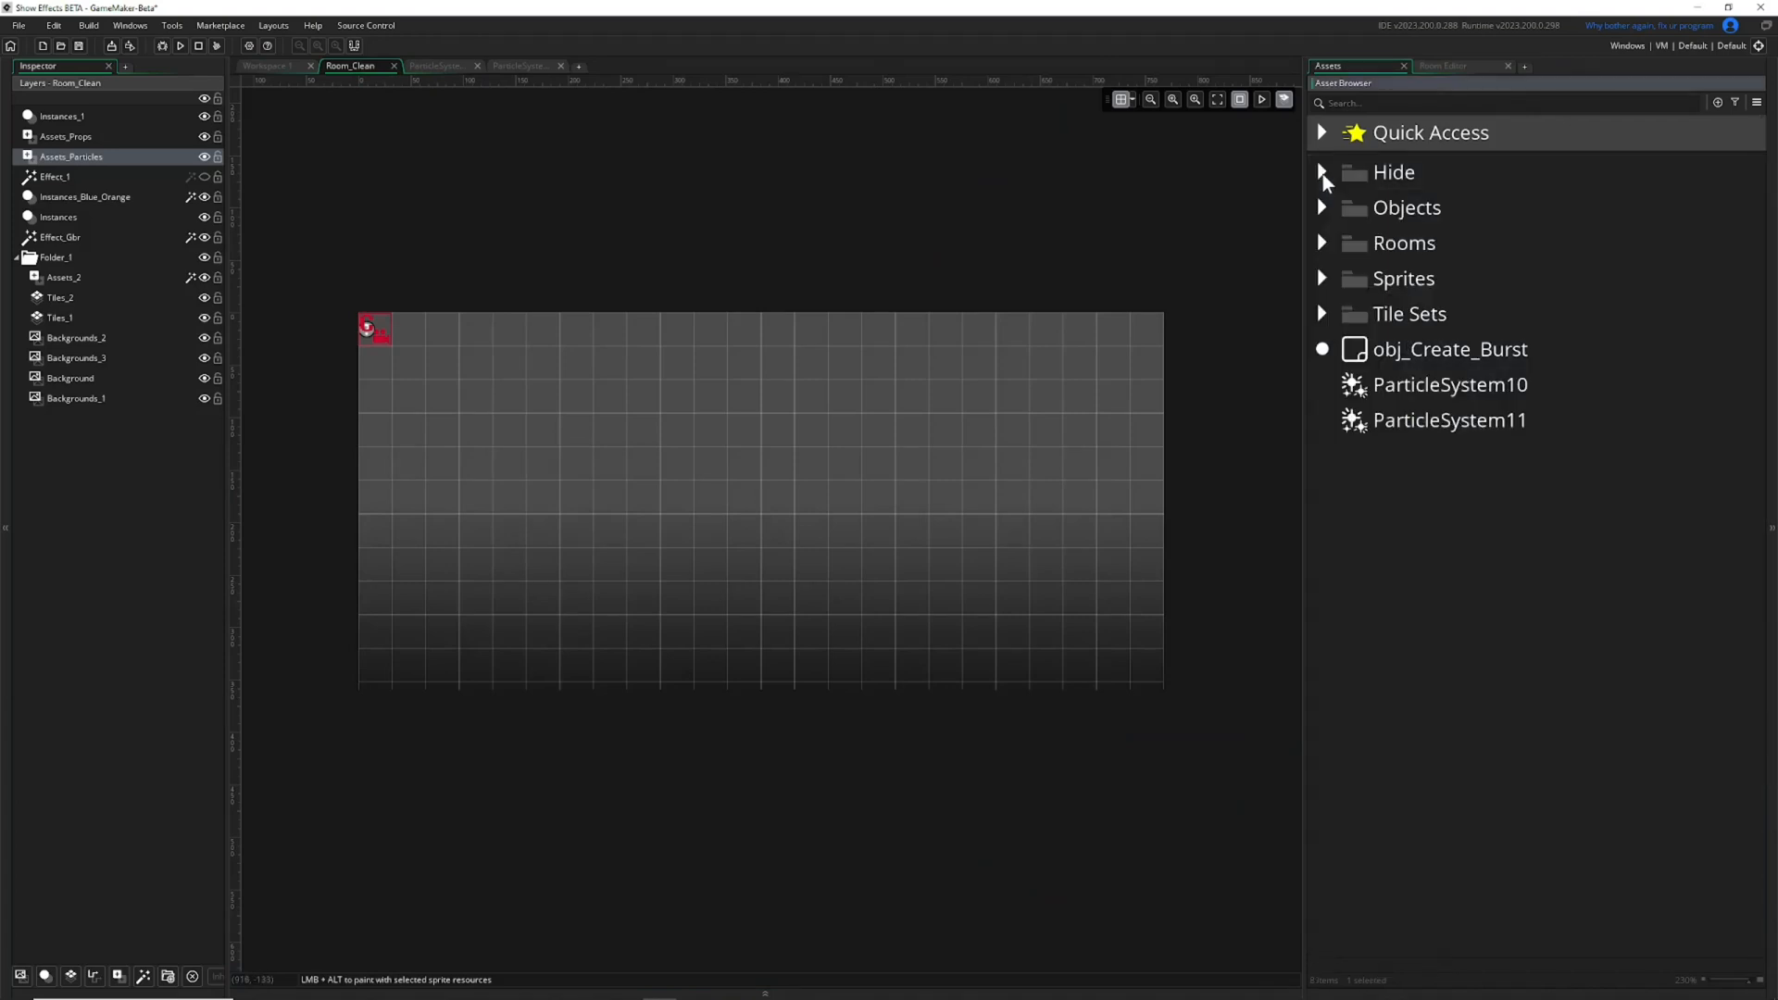
pyautogui.click(1324, 209)
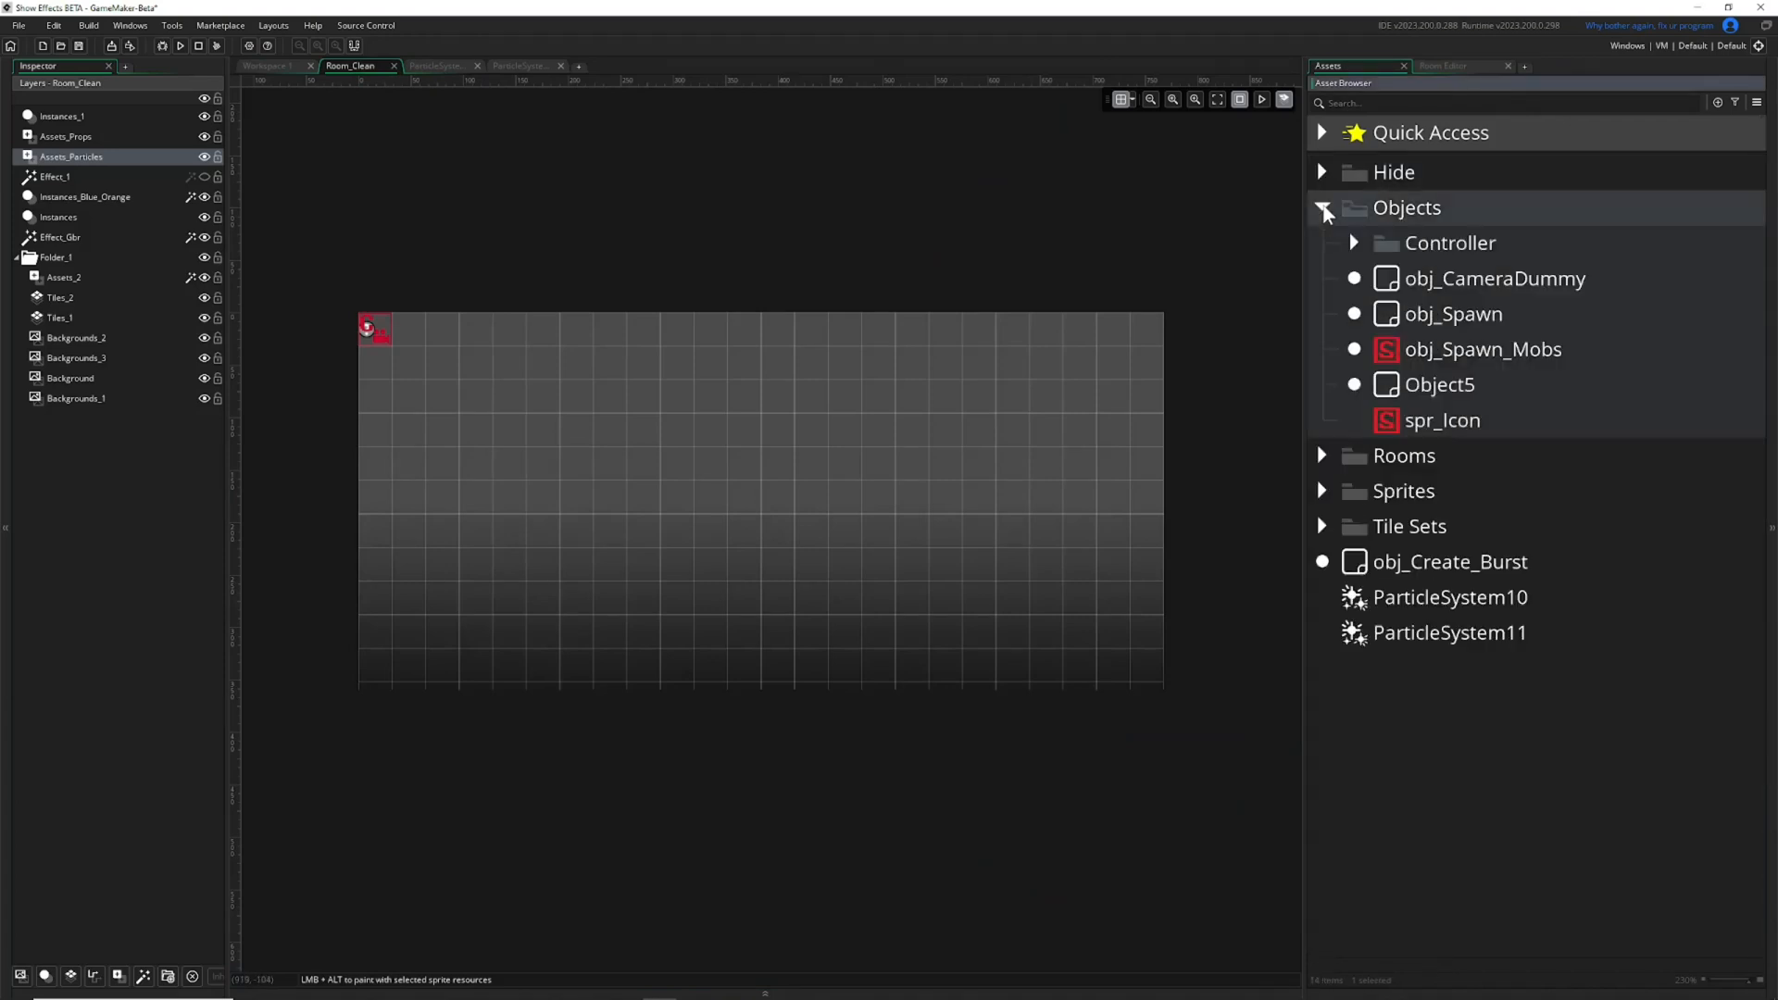
pyautogui.click(1324, 208)
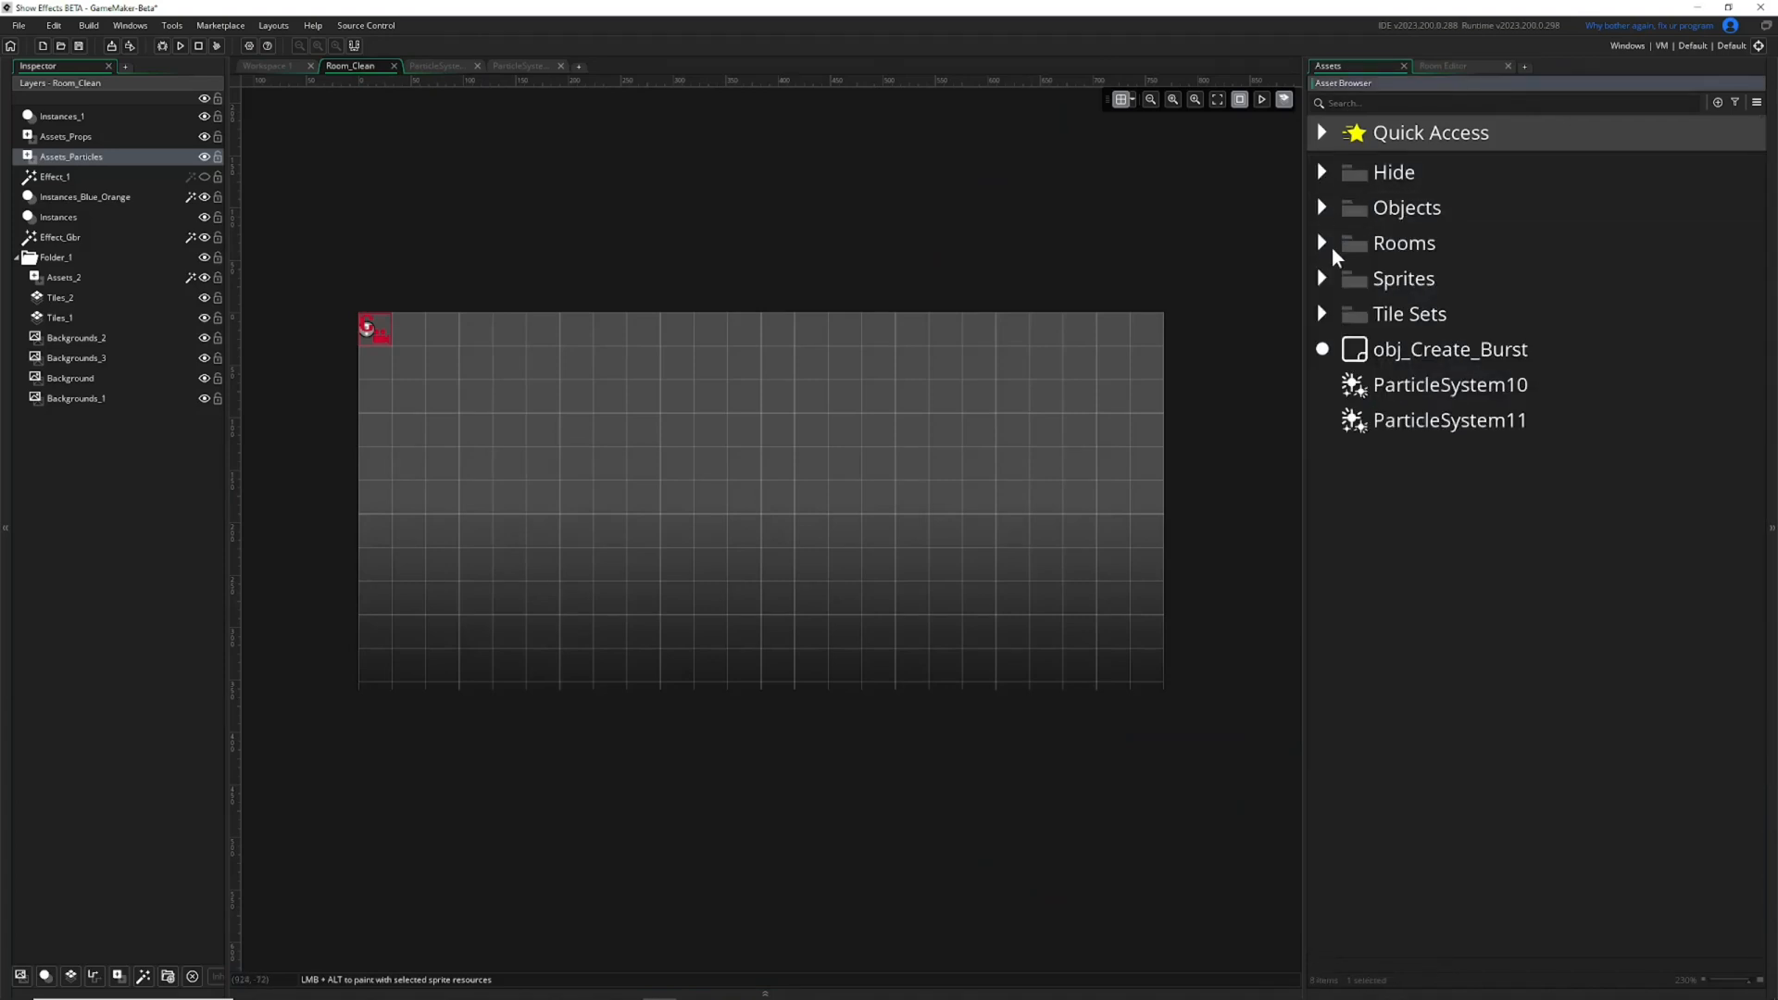
pyautogui.click(1322, 172)
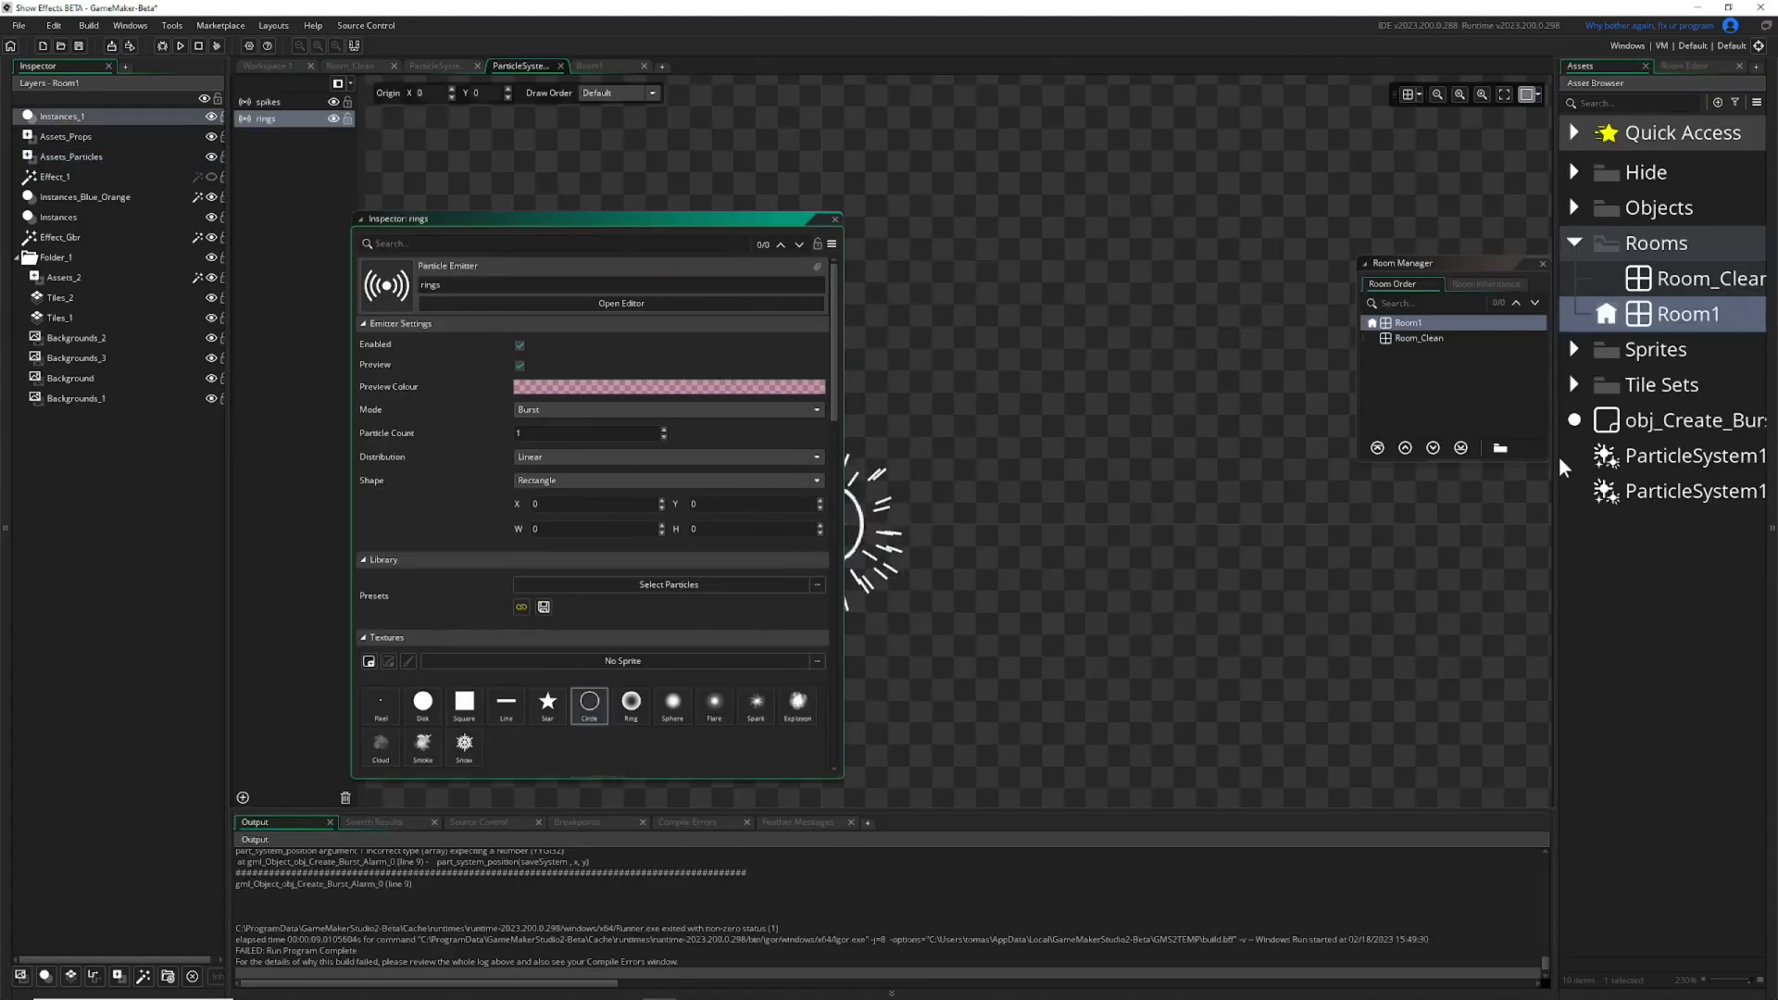
# Widen the asset browser, then move and widen the floating inspector of the rings emitter.
pyautogui.moveTo(1559, 456); pyautogui.dragTo(1299, 446)
pyautogui.moveTo(593, 219); pyautogui.dragTo(1031, 168)
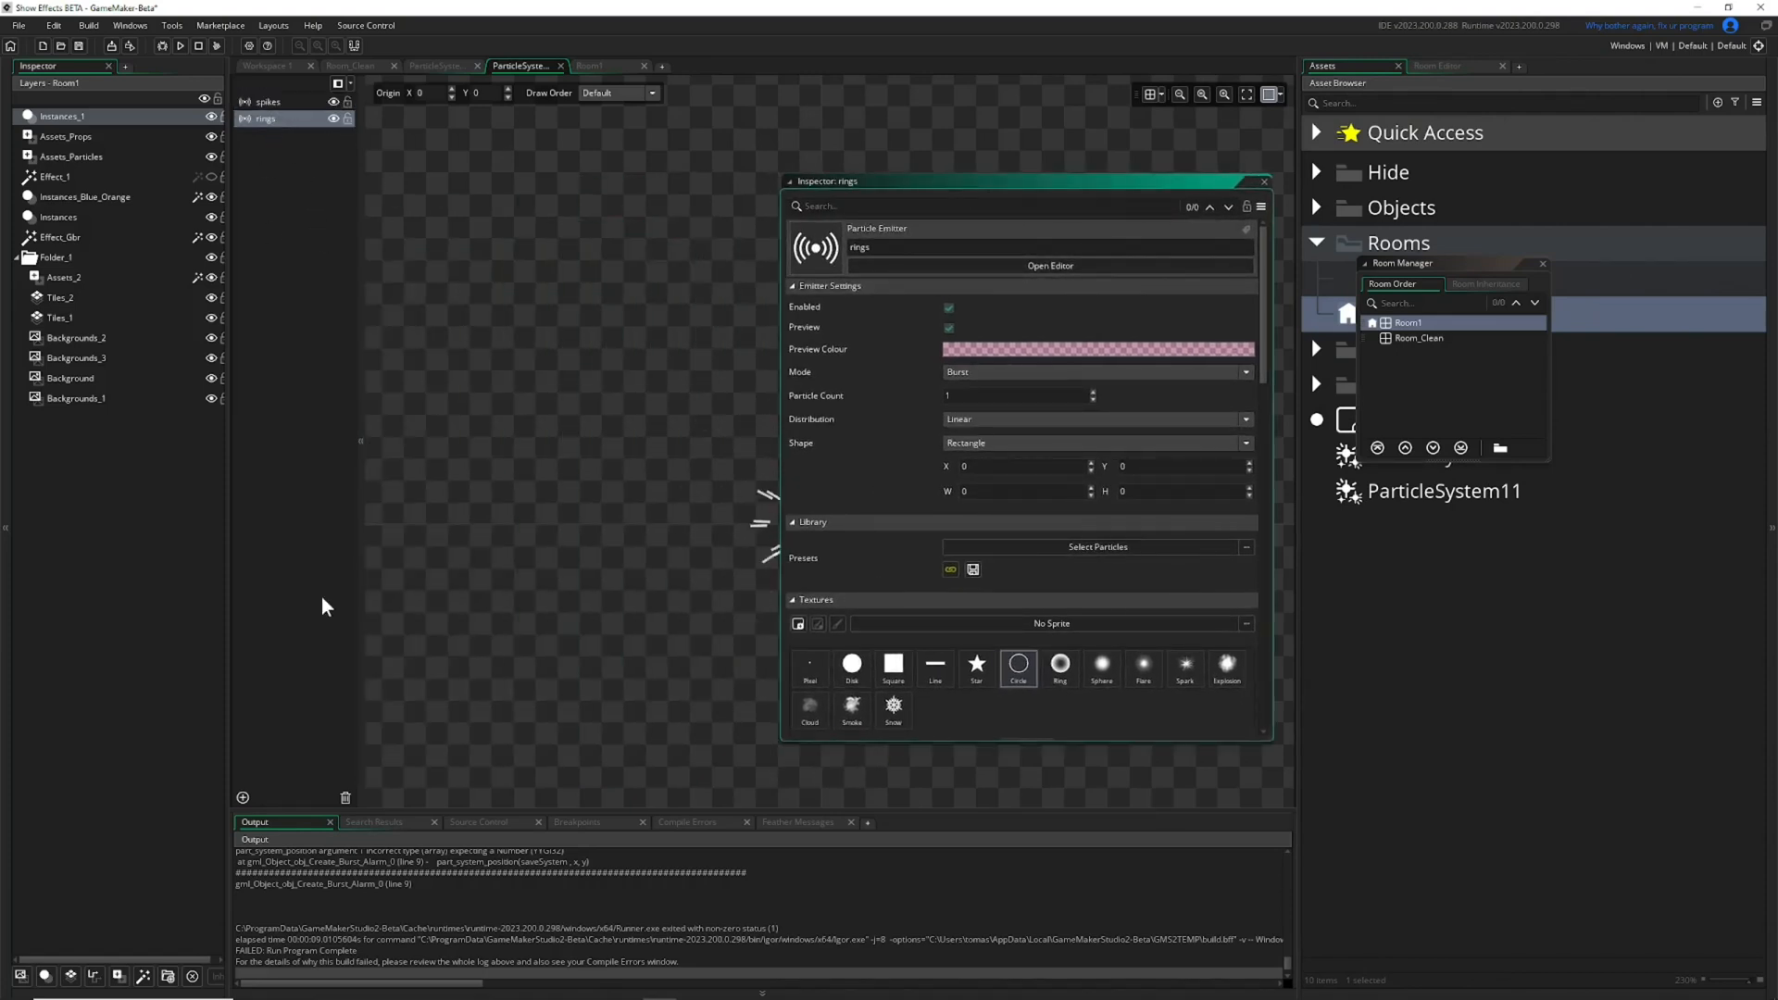
pyautogui.moveTo(780, 331); pyautogui.dragTo(450, 322)
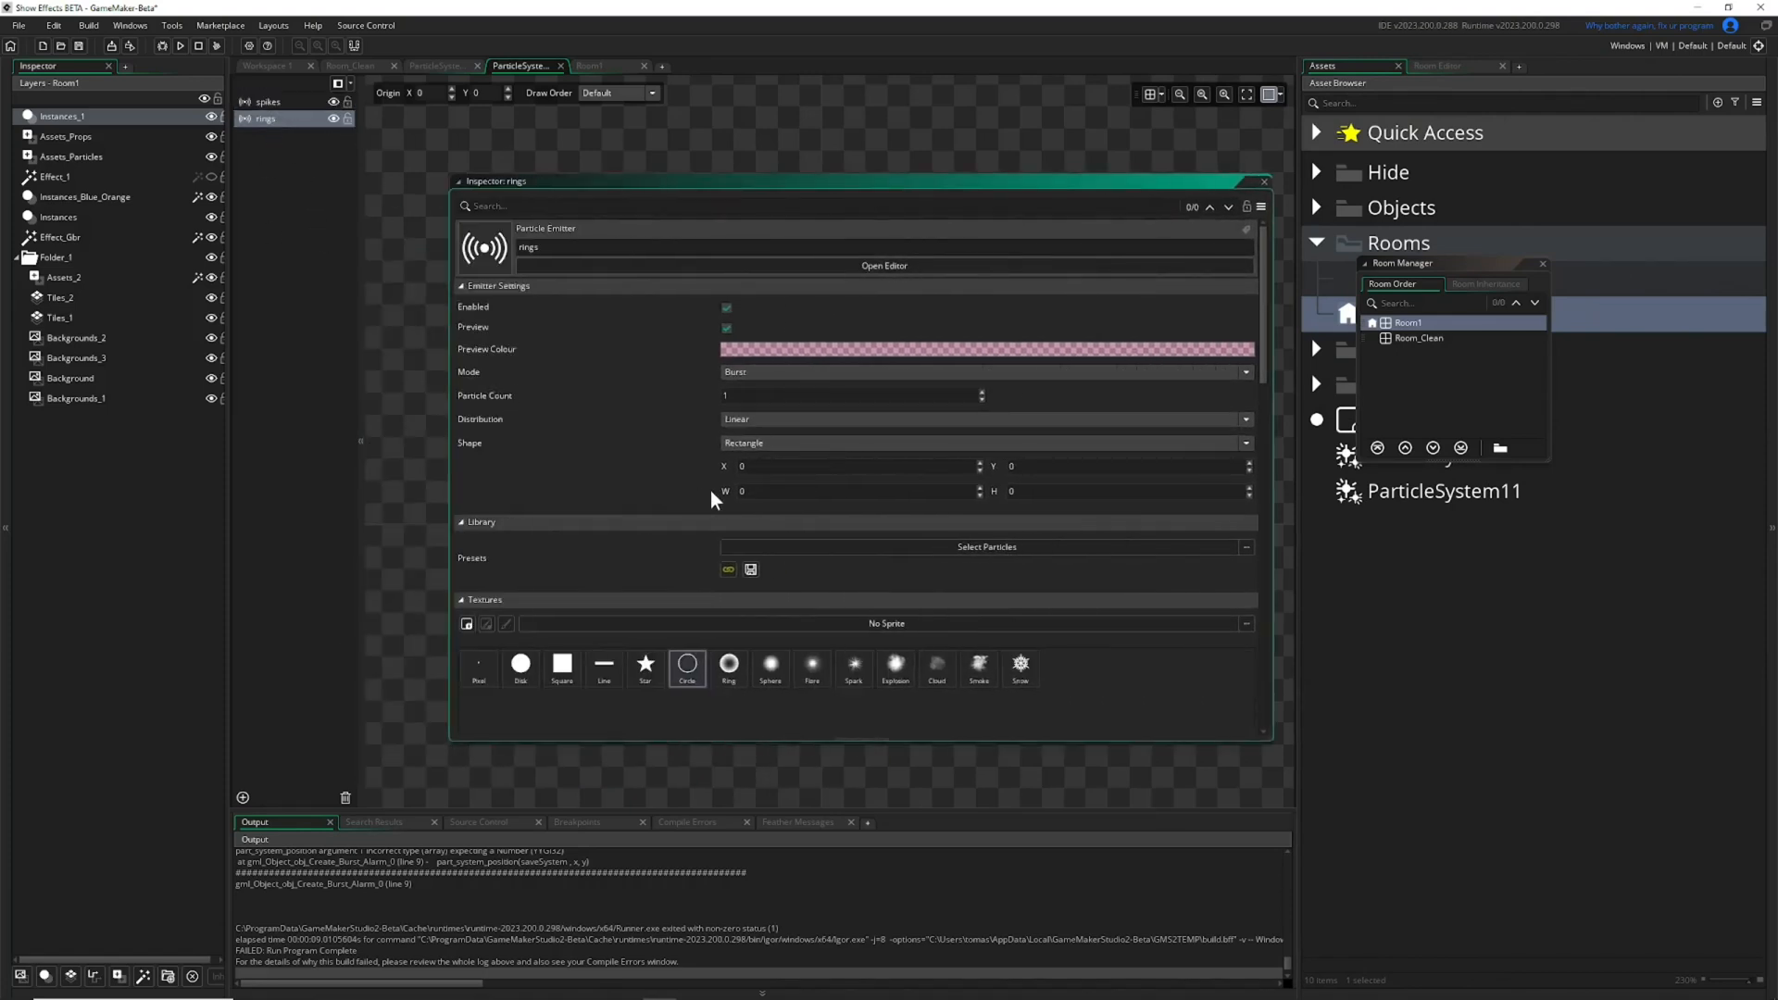
# Collapse the property sections of the rings emitter's inspector, from Emitter Settings down to Subparticles.
pyautogui.click(461, 286)
pyautogui.click(462, 302)
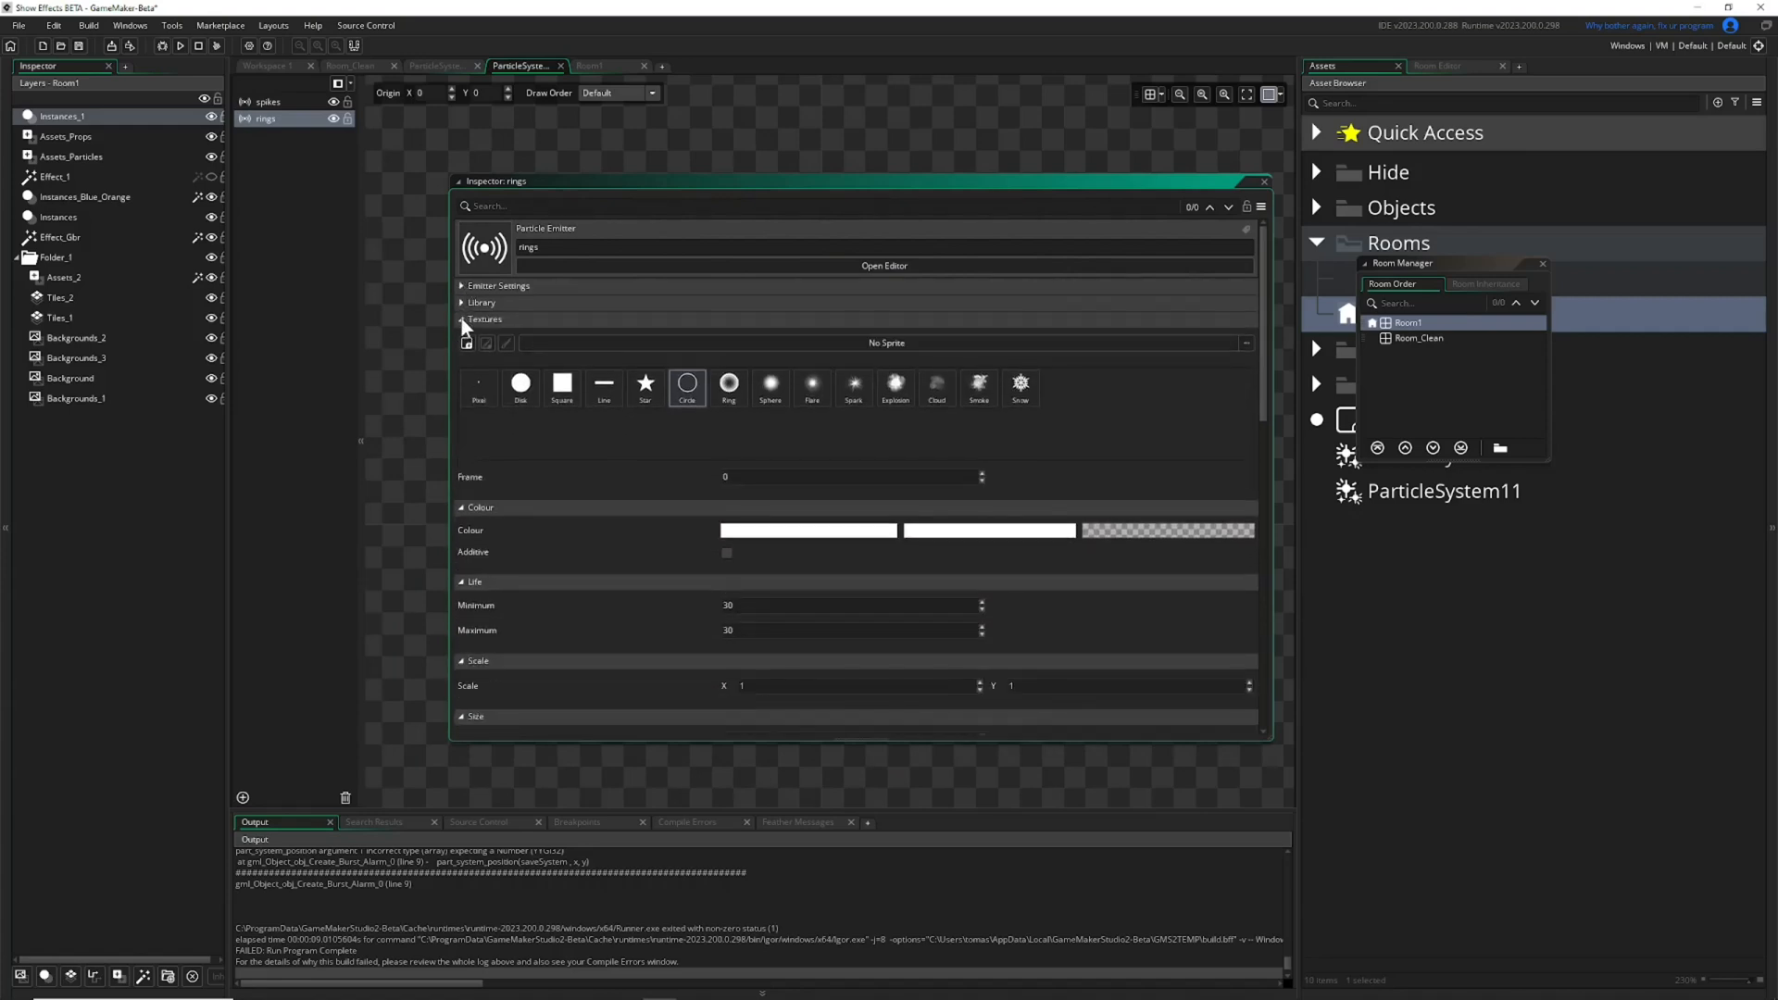
pyautogui.click(461, 319)
pyautogui.click(461, 335)
pyautogui.click(463, 352)
pyautogui.click(463, 368)
pyautogui.click(463, 385)
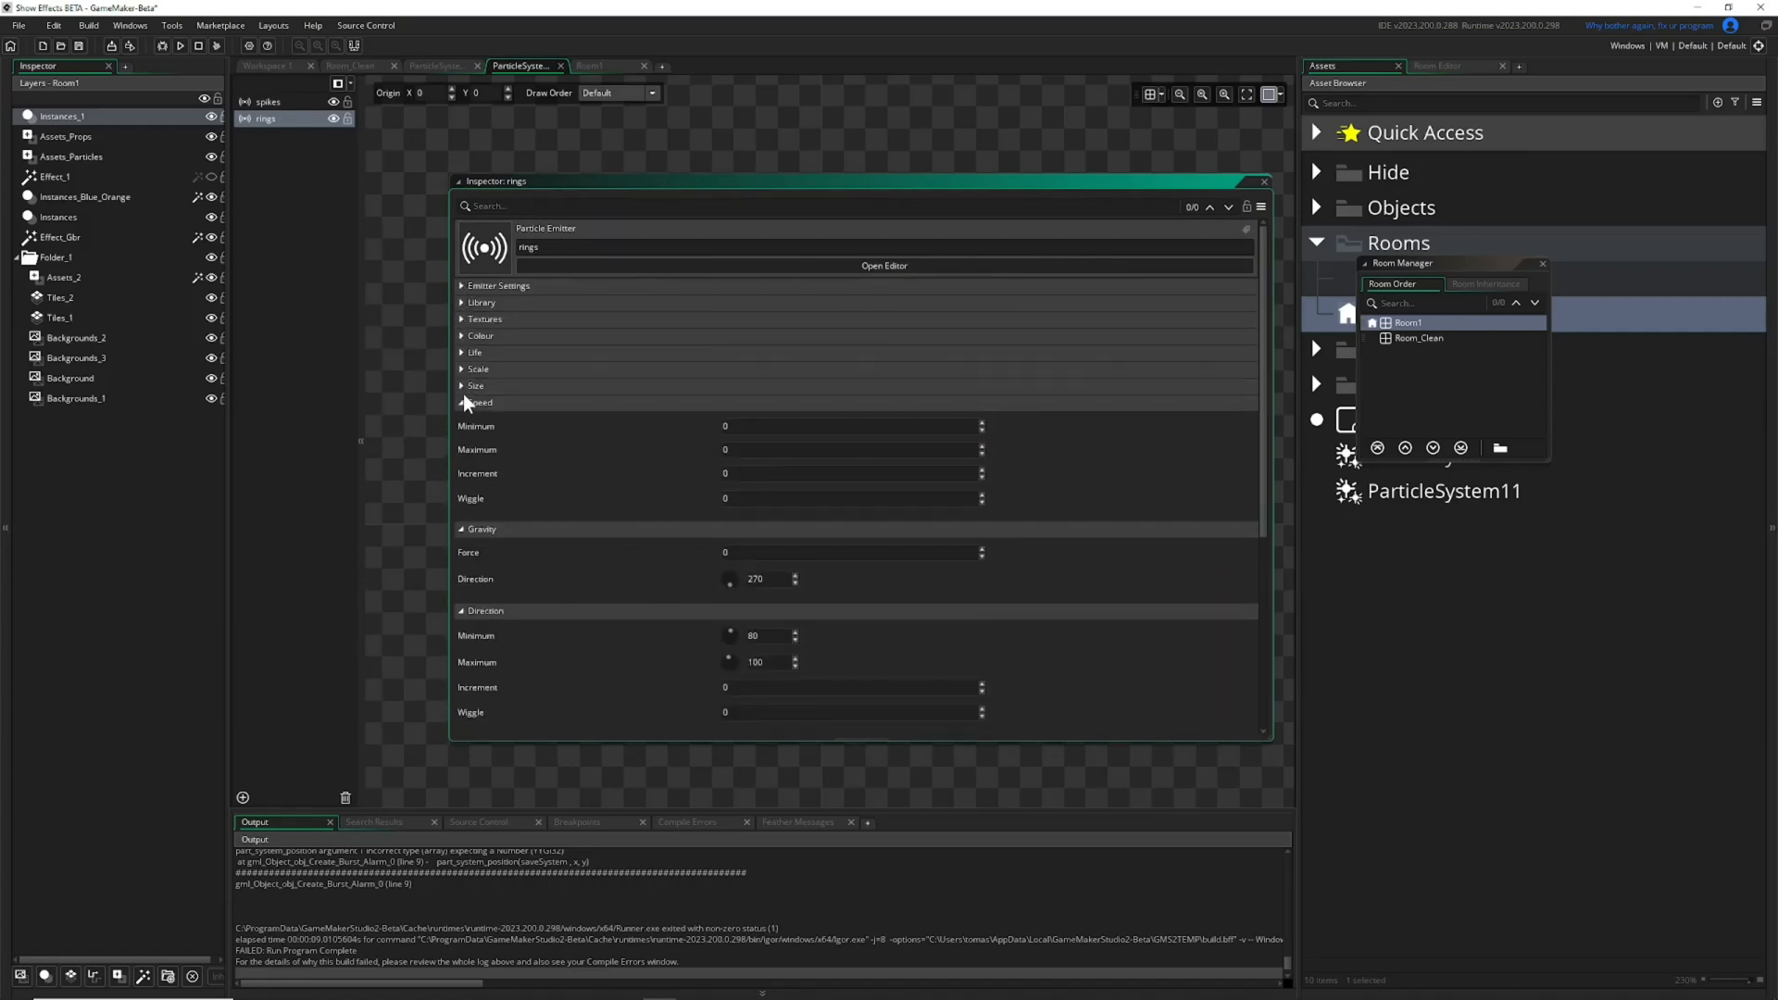
pyautogui.click(465, 402)
pyautogui.click(463, 419)
pyautogui.click(463, 435)
pyautogui.click(463, 452)
pyautogui.click(463, 469)
# Examine the Emitter Settings and Library sections of the rings emitter one after the other, collapsing each again.
pyautogui.click(461, 286)
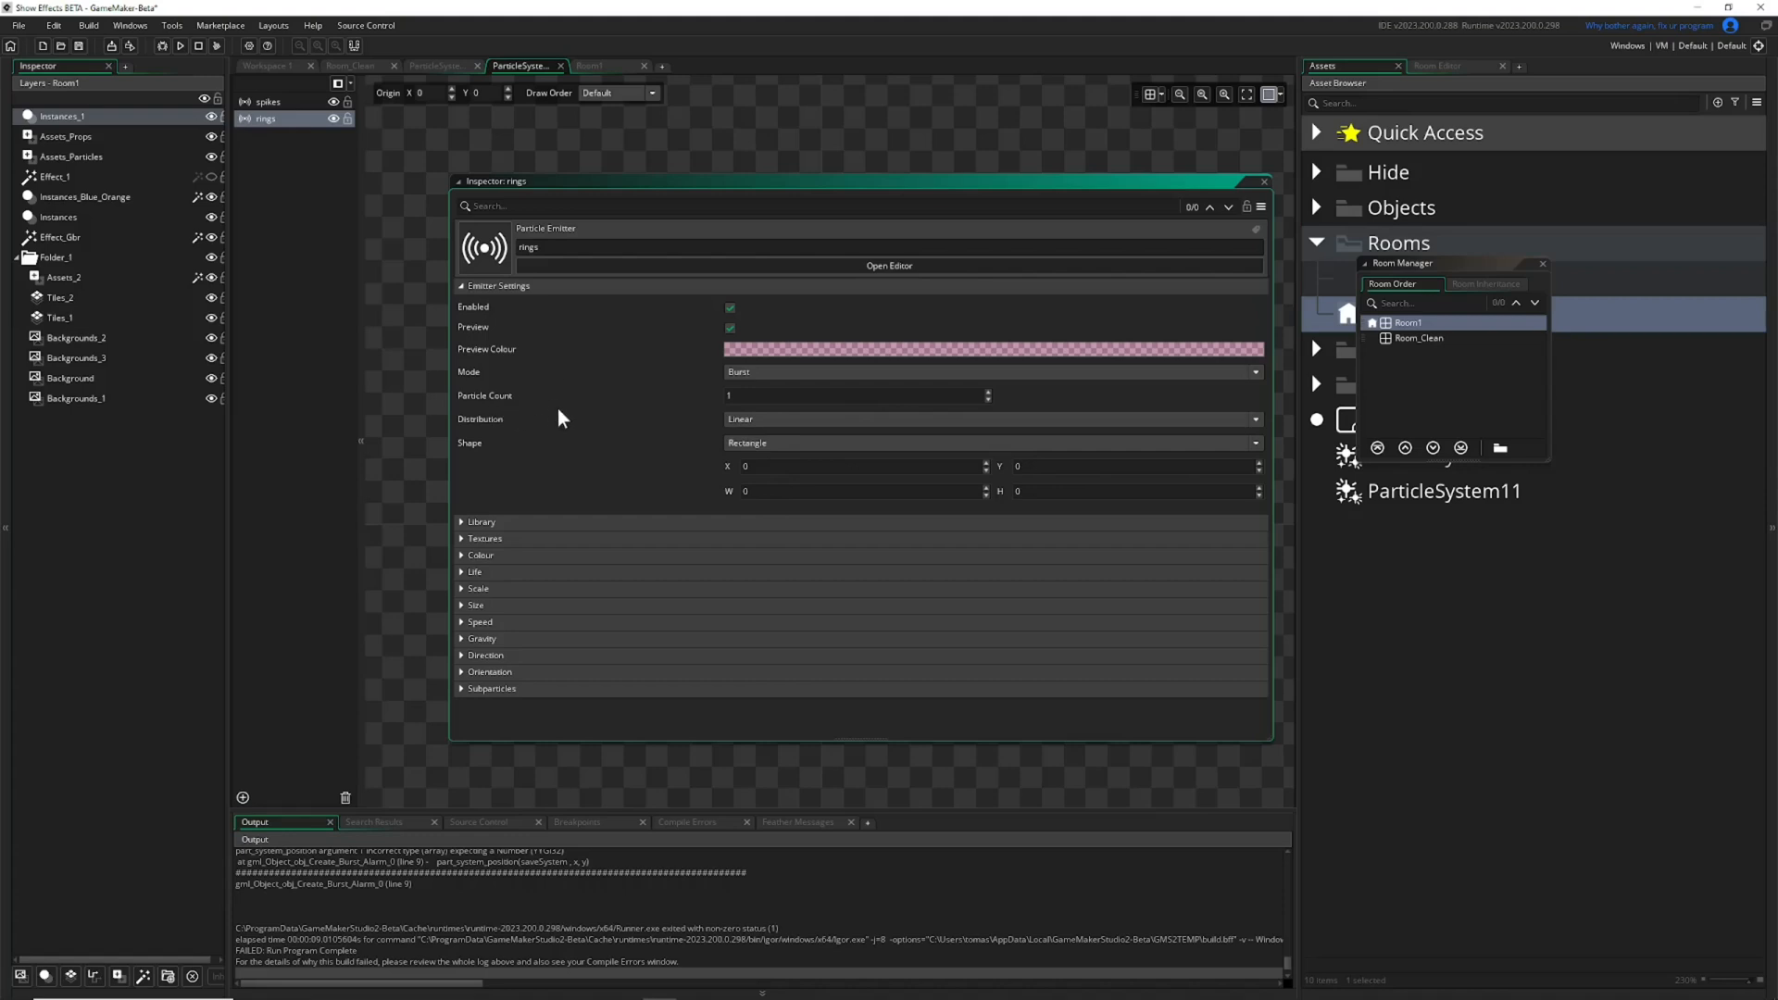
pyautogui.click(462, 289)
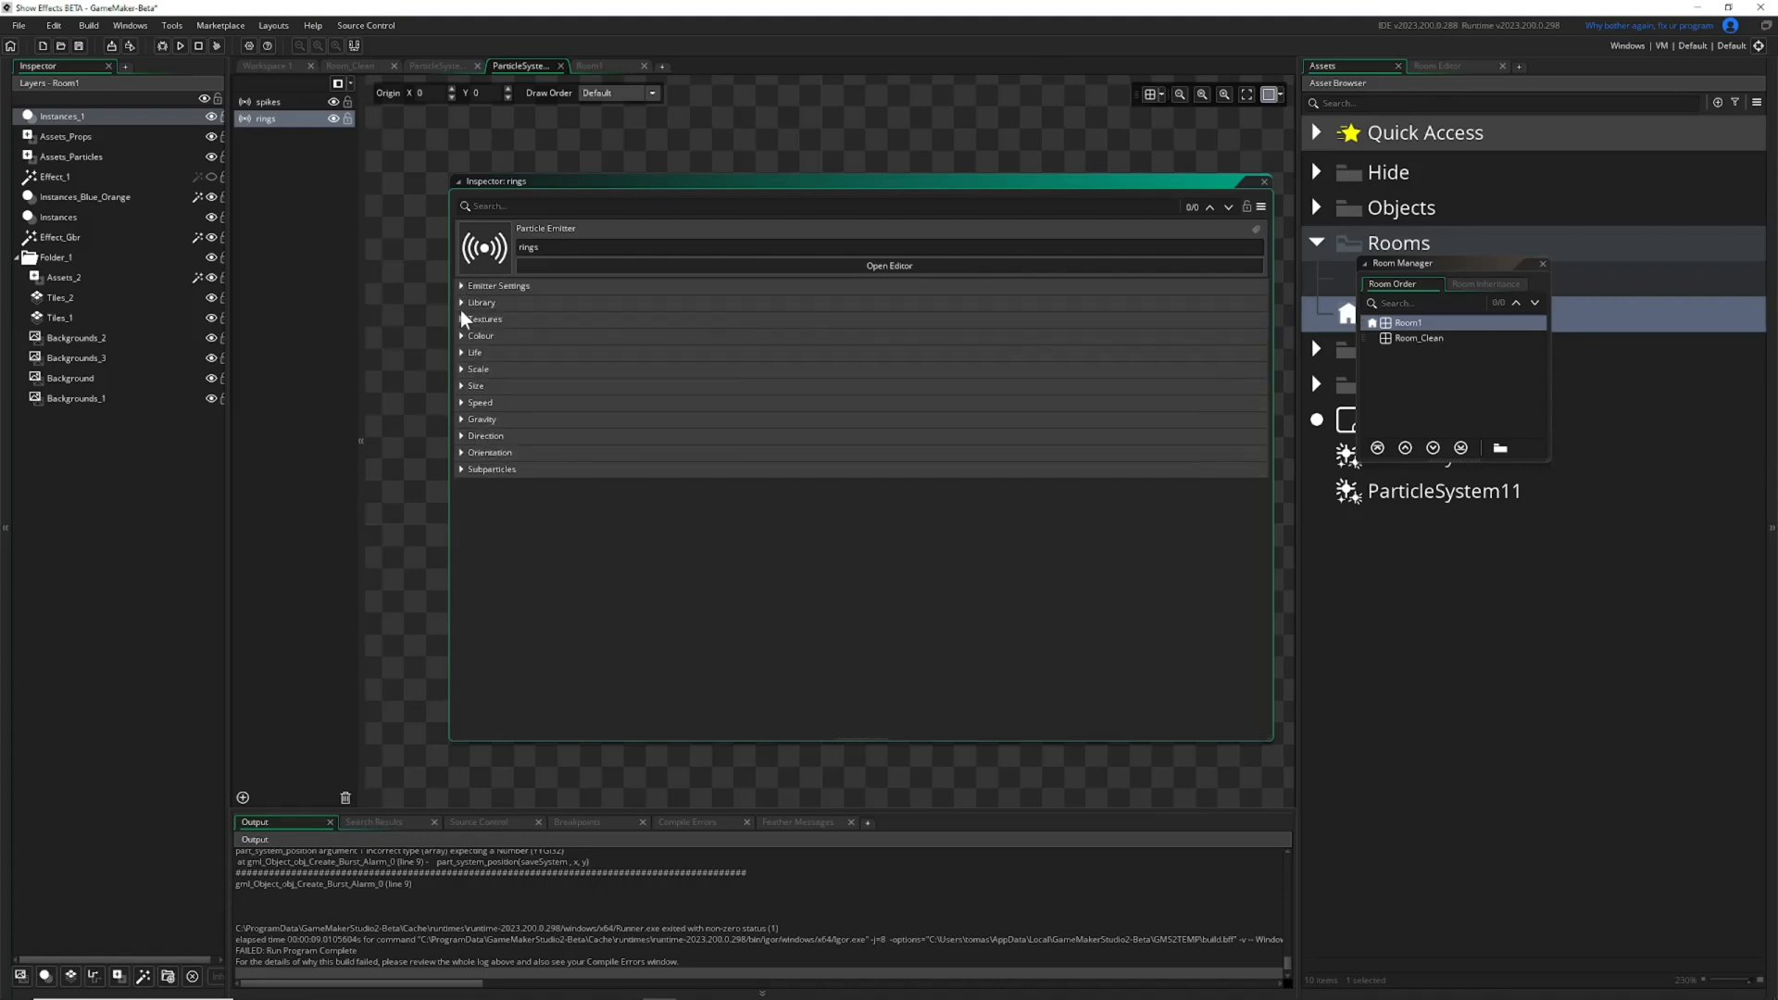
pyautogui.click(463, 304)
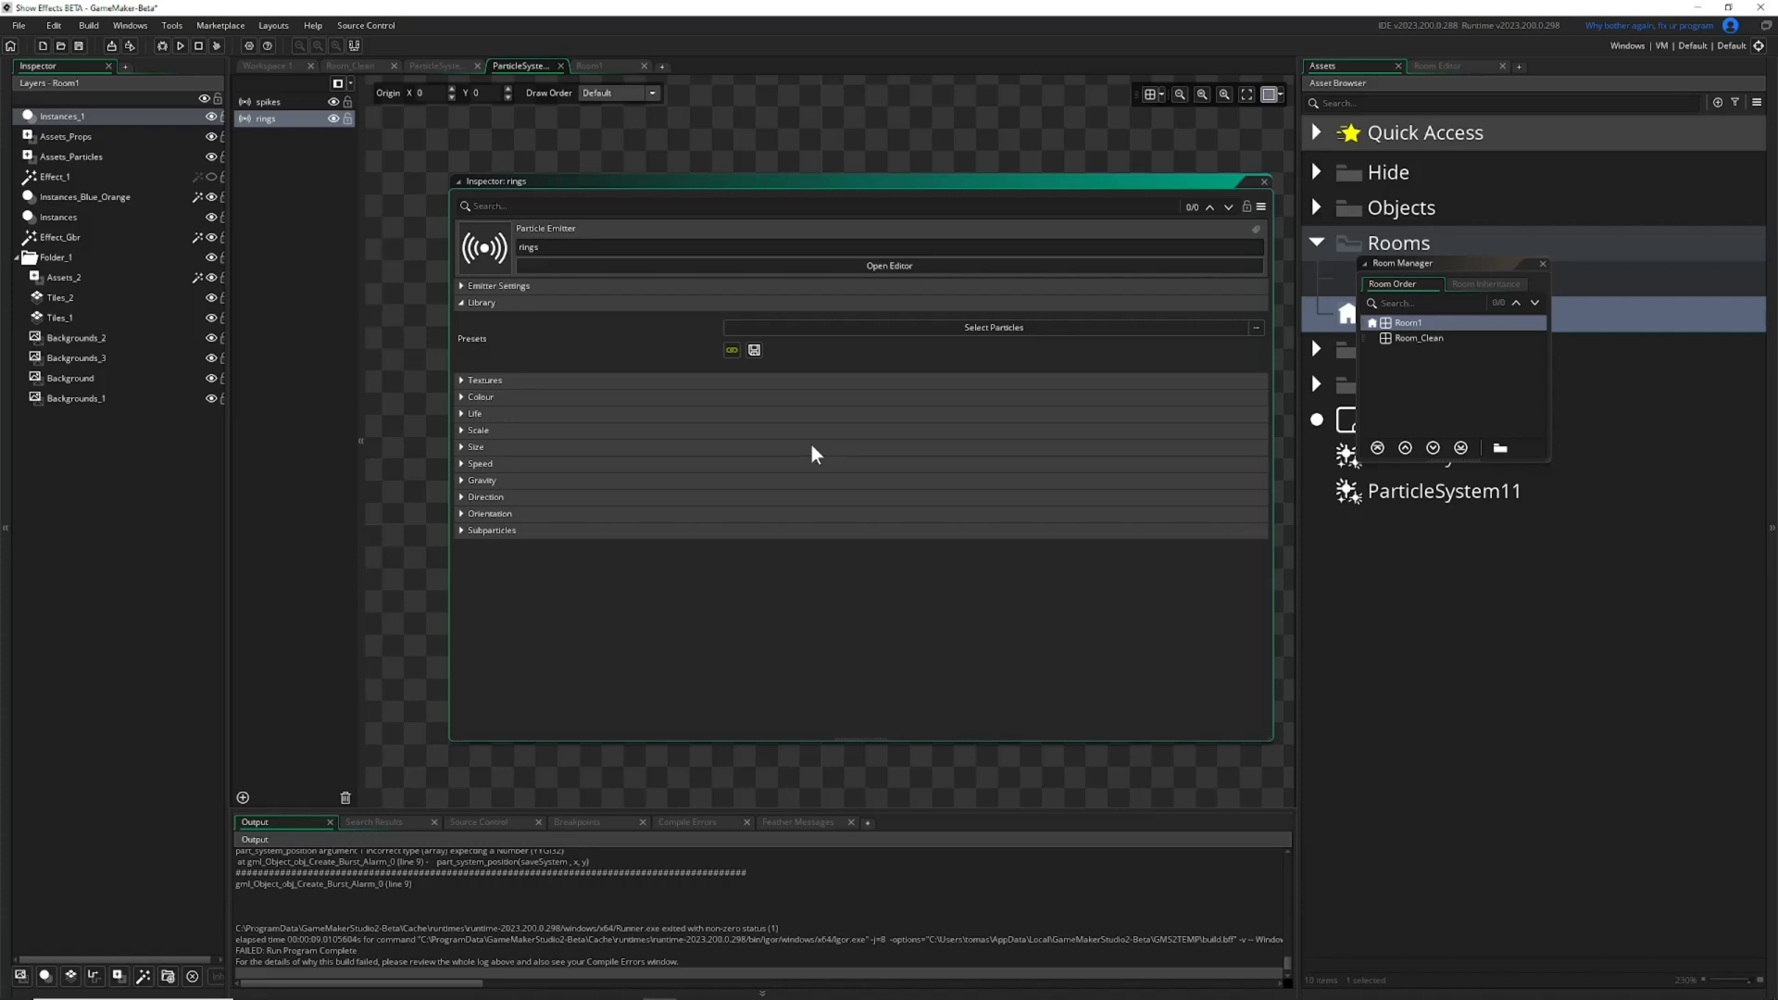
pyautogui.click(463, 303)
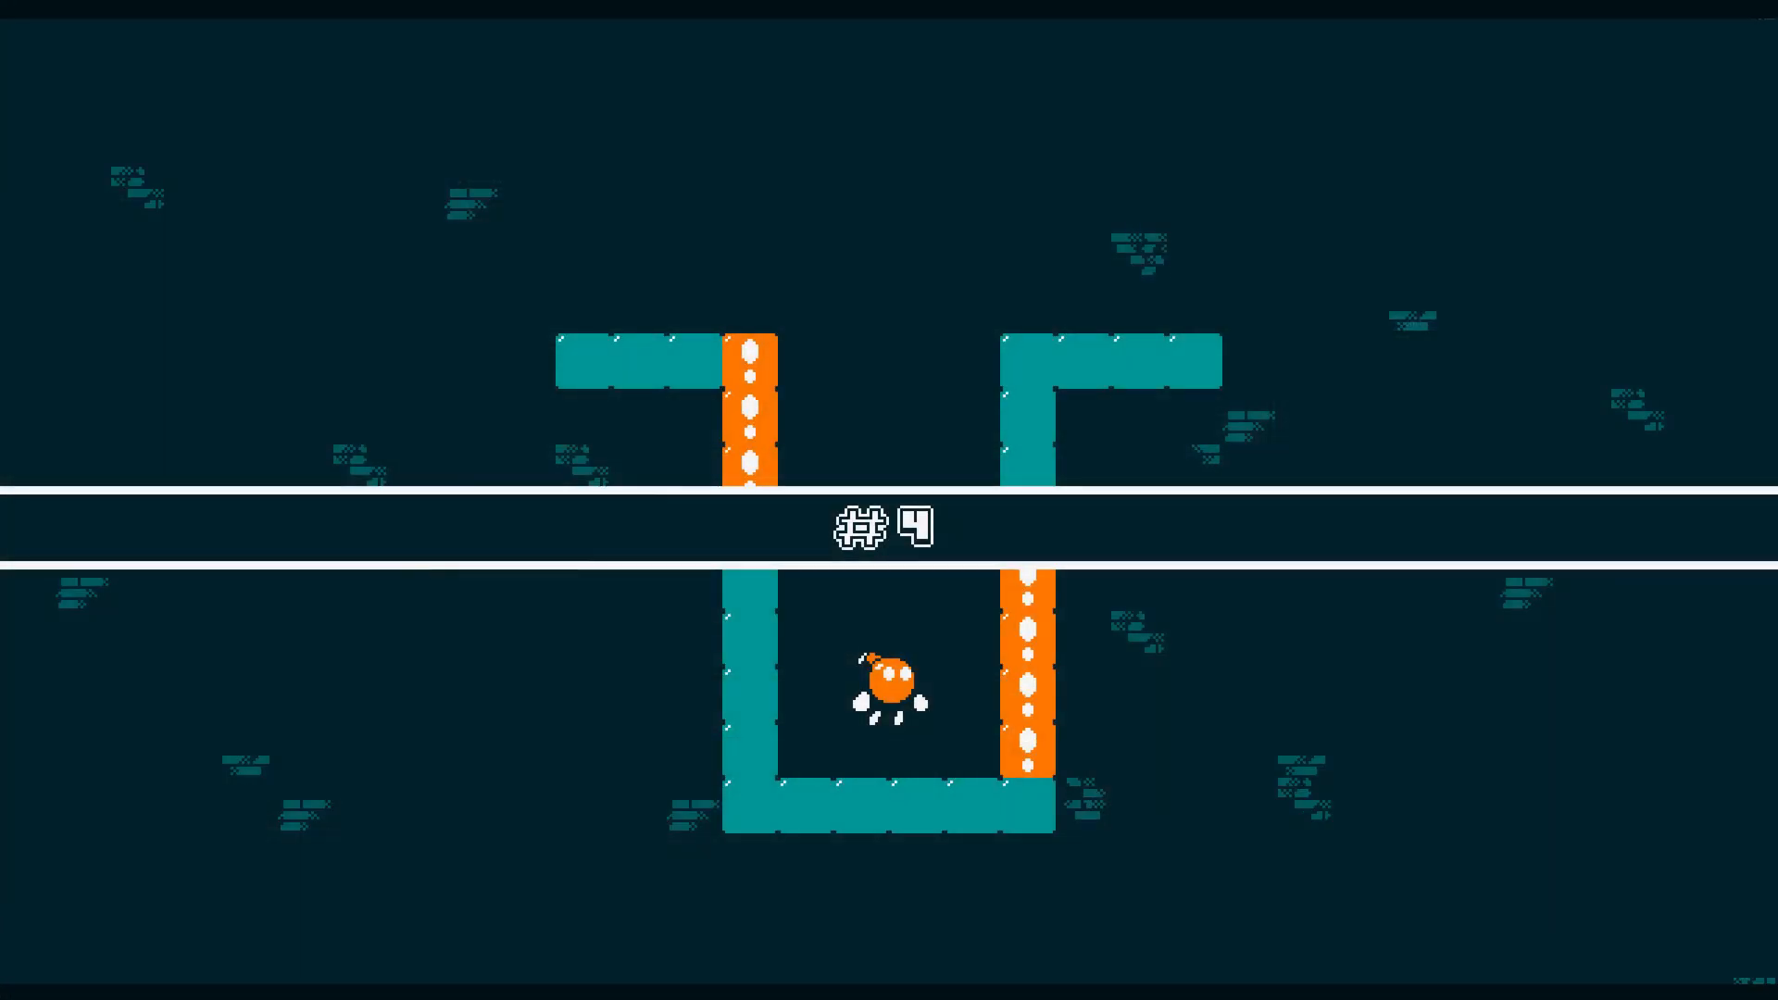
pyautogui.press('Right')
pyautogui.press('space')
pyautogui.press('space')
pyautogui.press('space')
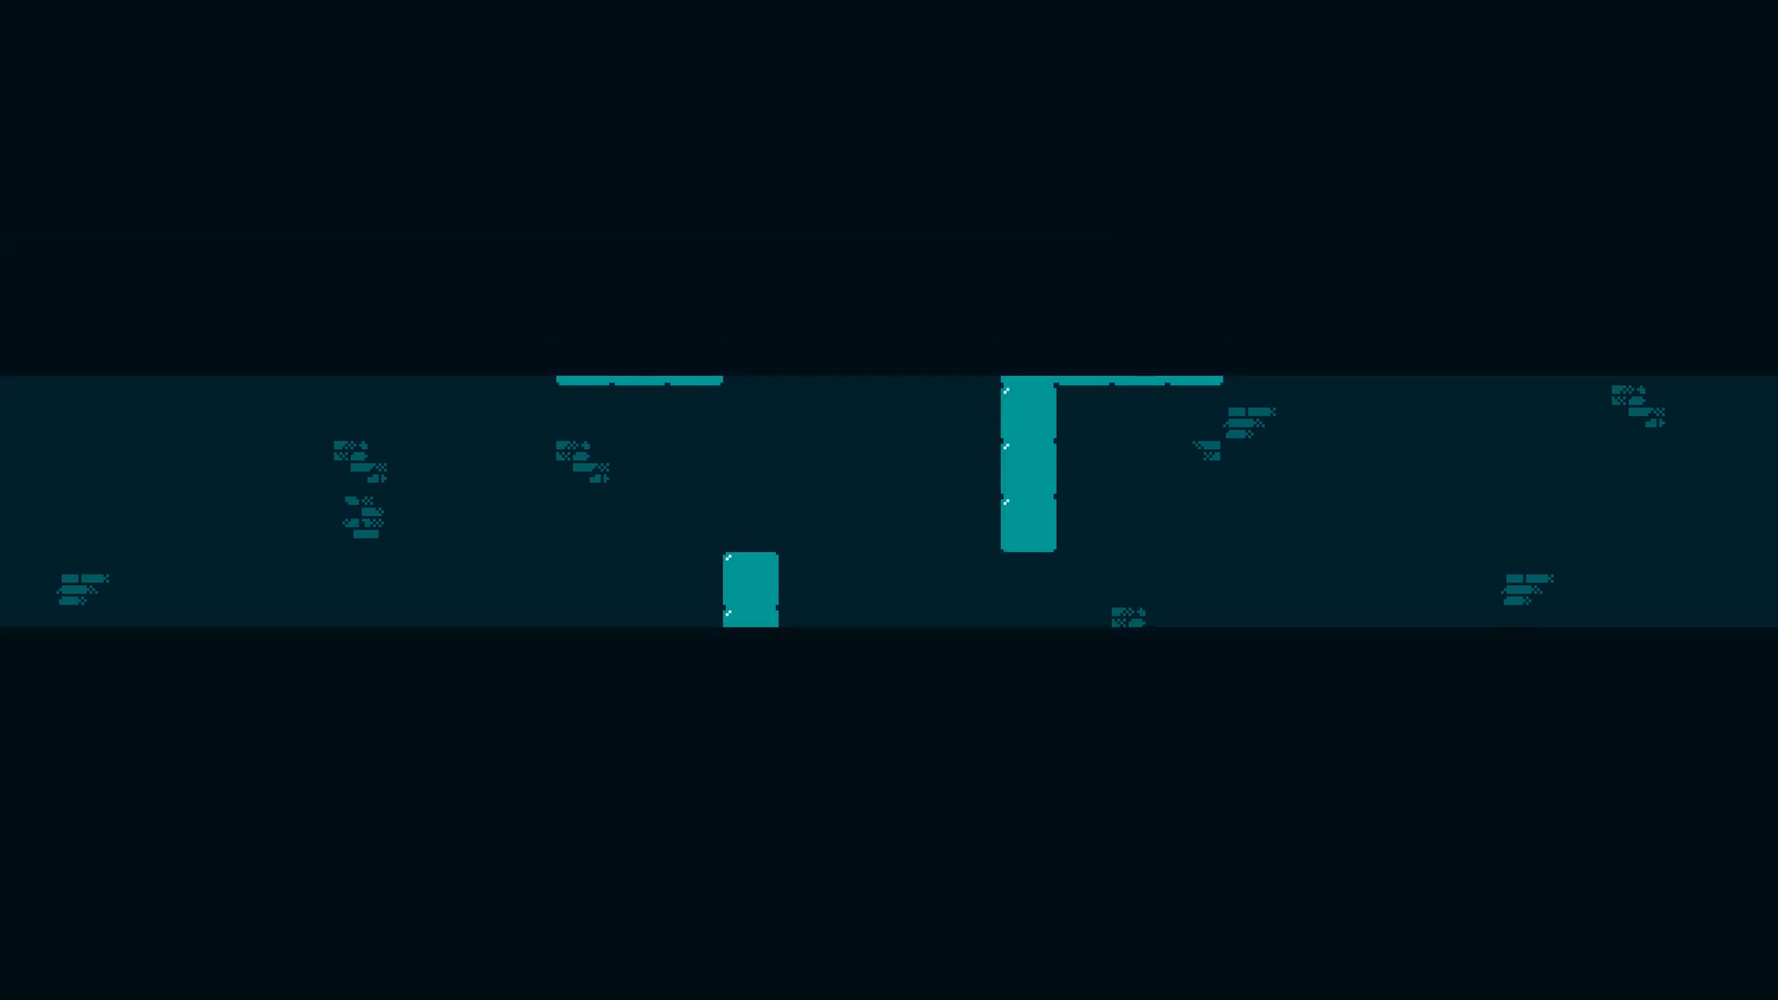
pyautogui.press('Right')
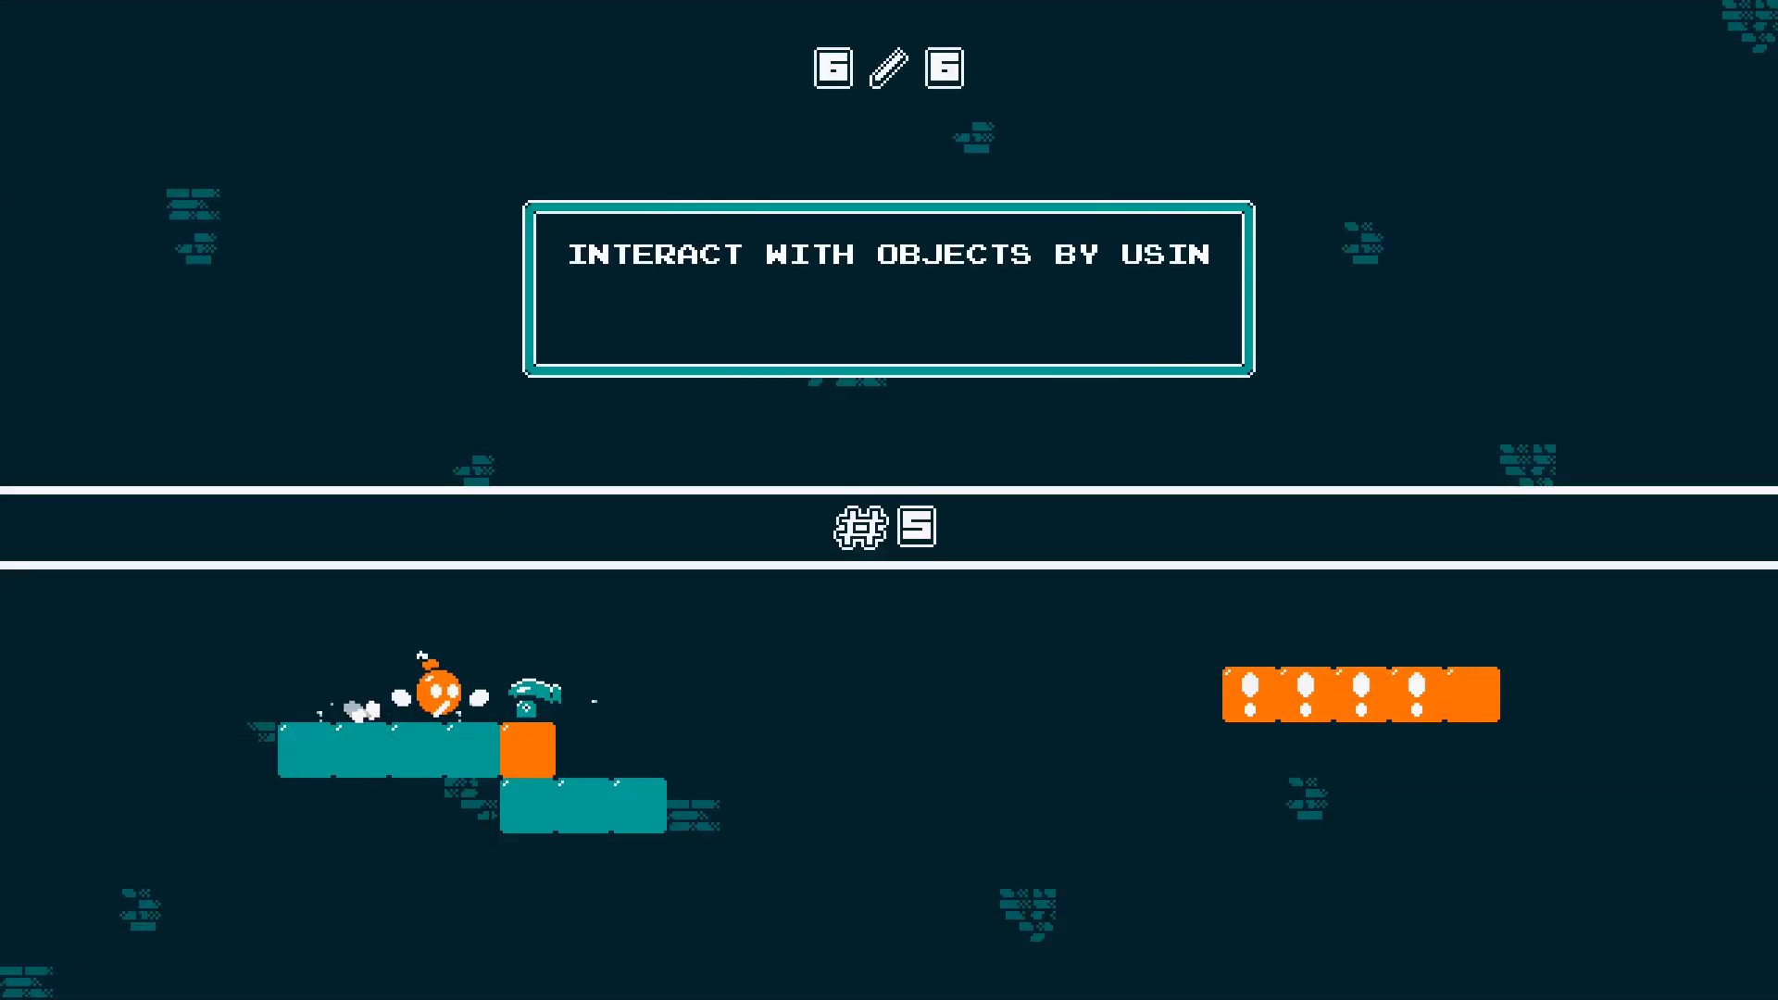
pyautogui.press('space')
pyautogui.press('Left')
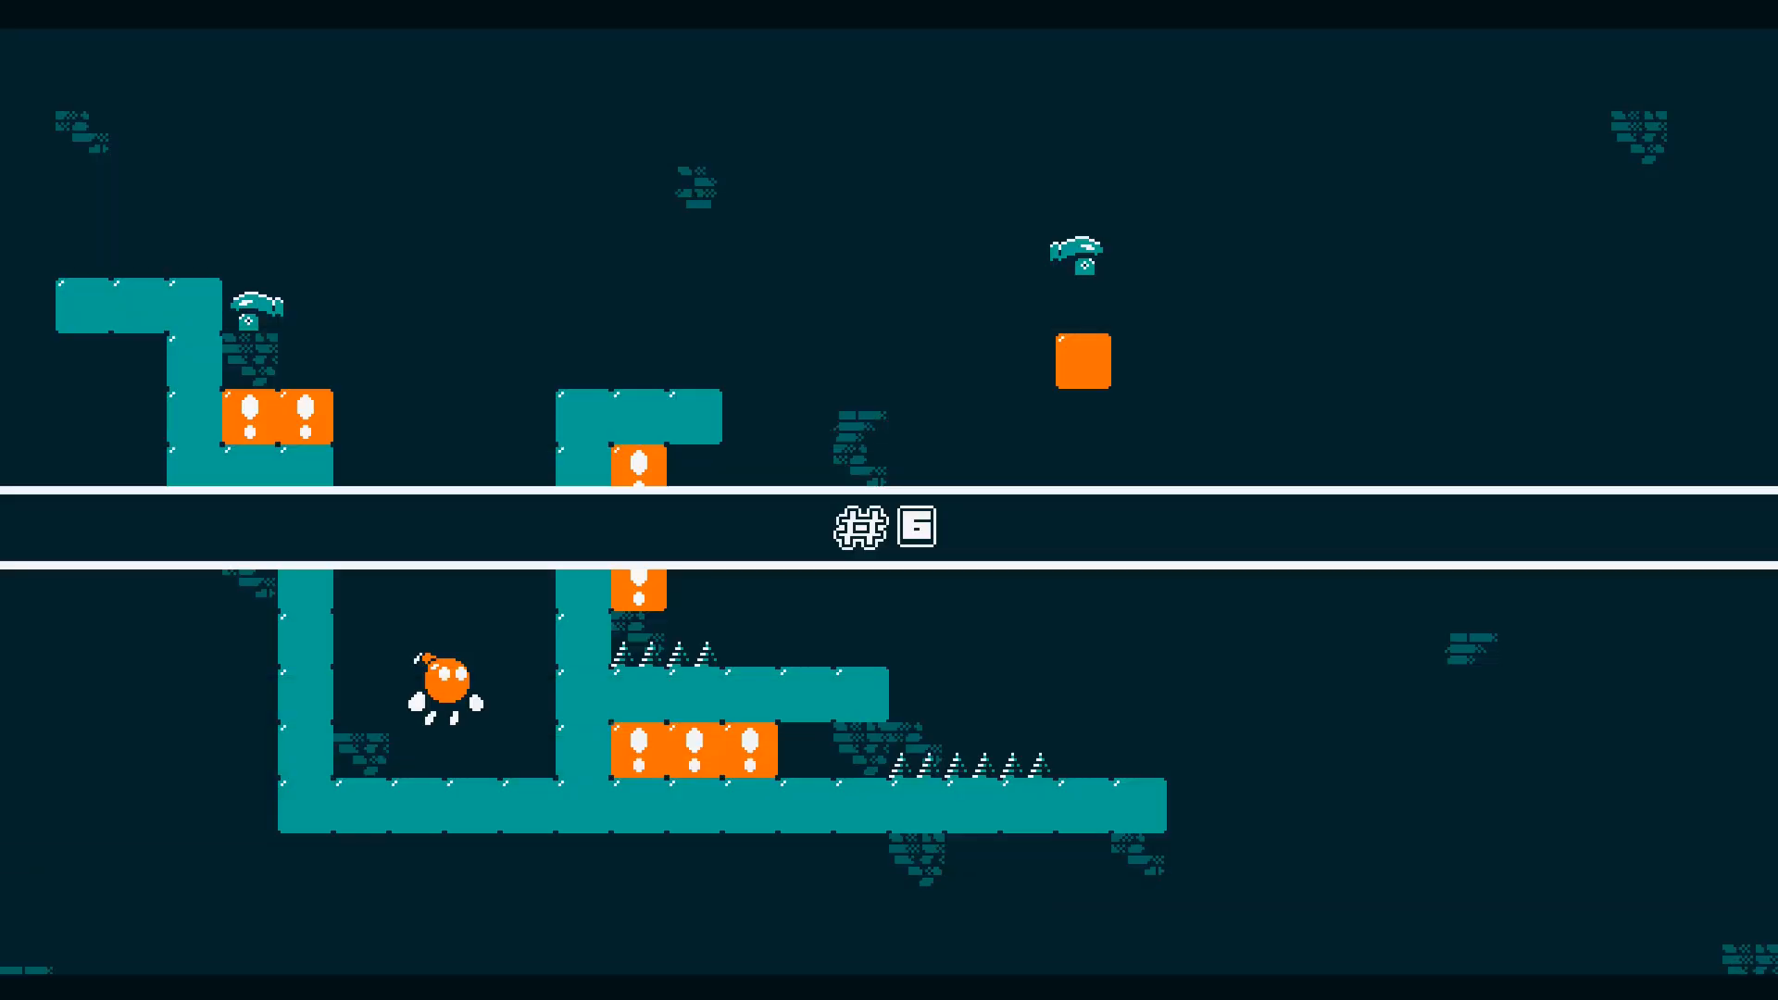
pyautogui.press('Right')
pyautogui.press('space')
pyautogui.press('Left')
pyautogui.press('space')
pyautogui.press('Right')
pyautogui.press('space')
pyautogui.press('Left')
pyautogui.press('space')
pyautogui.press('space')
pyautogui.press('Right')
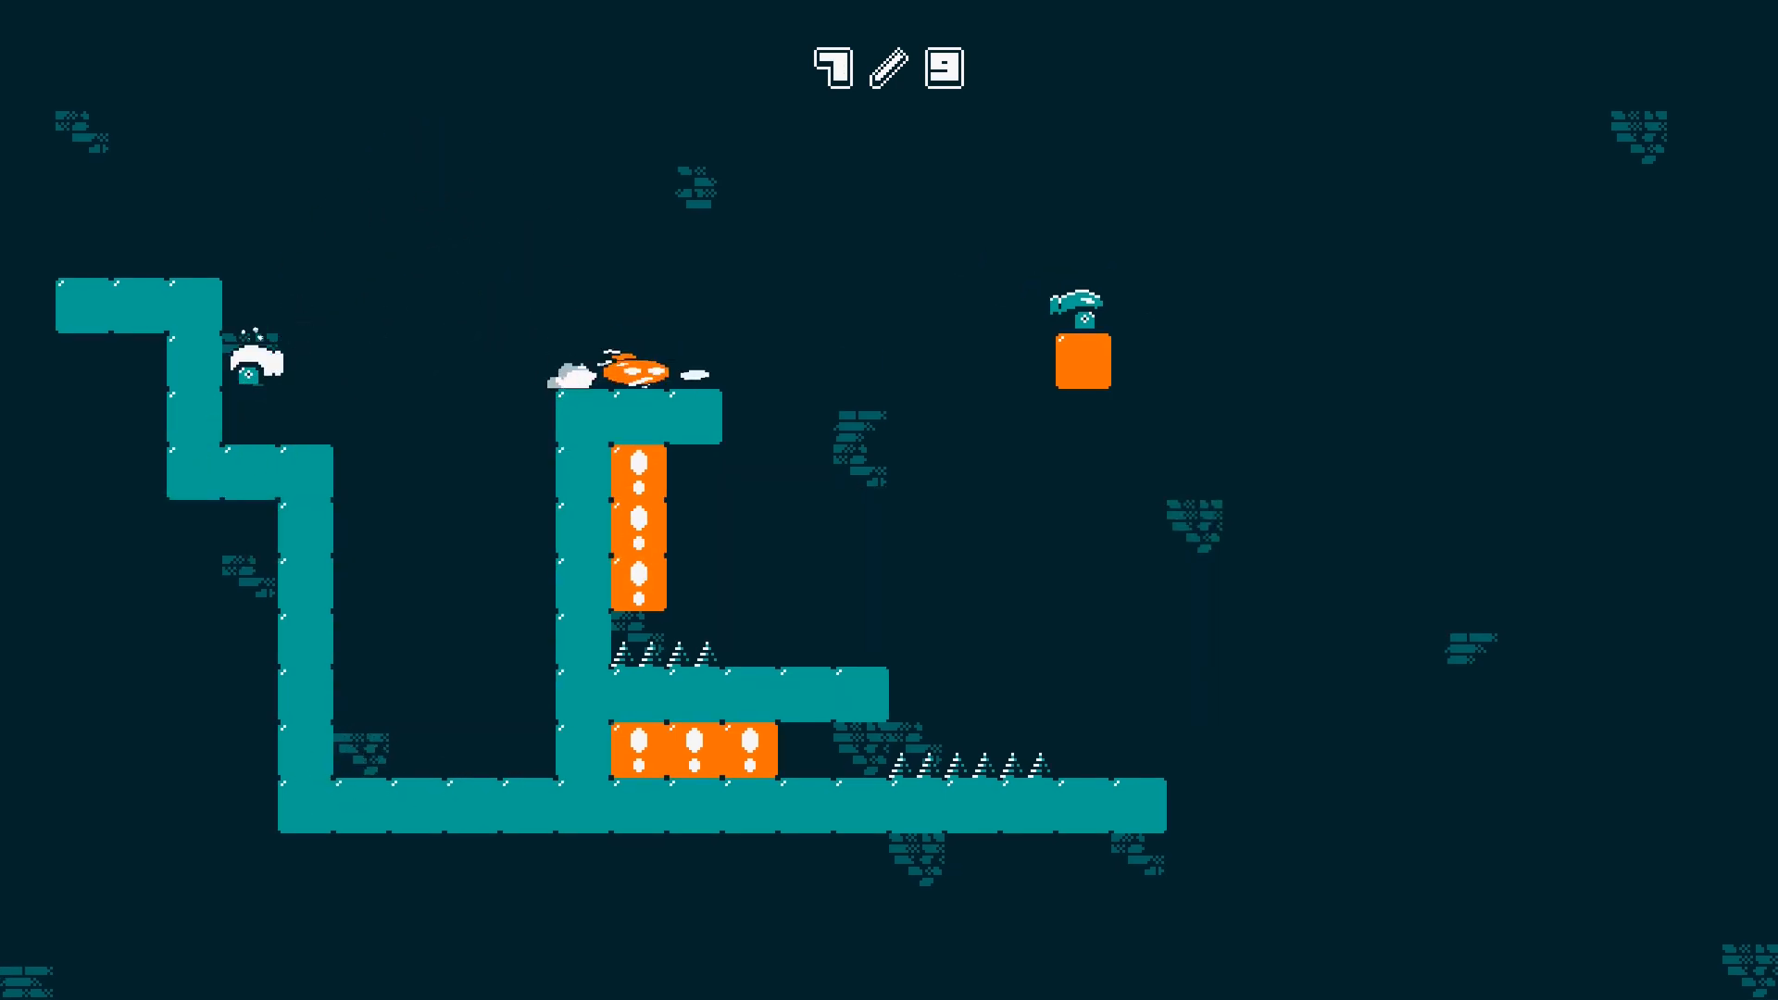
pyautogui.press('Left')
pyautogui.press('space')
pyautogui.press('space')
pyautogui.press('Right')
pyautogui.press('Left')
pyautogui.press('space')
pyautogui.press('Right')
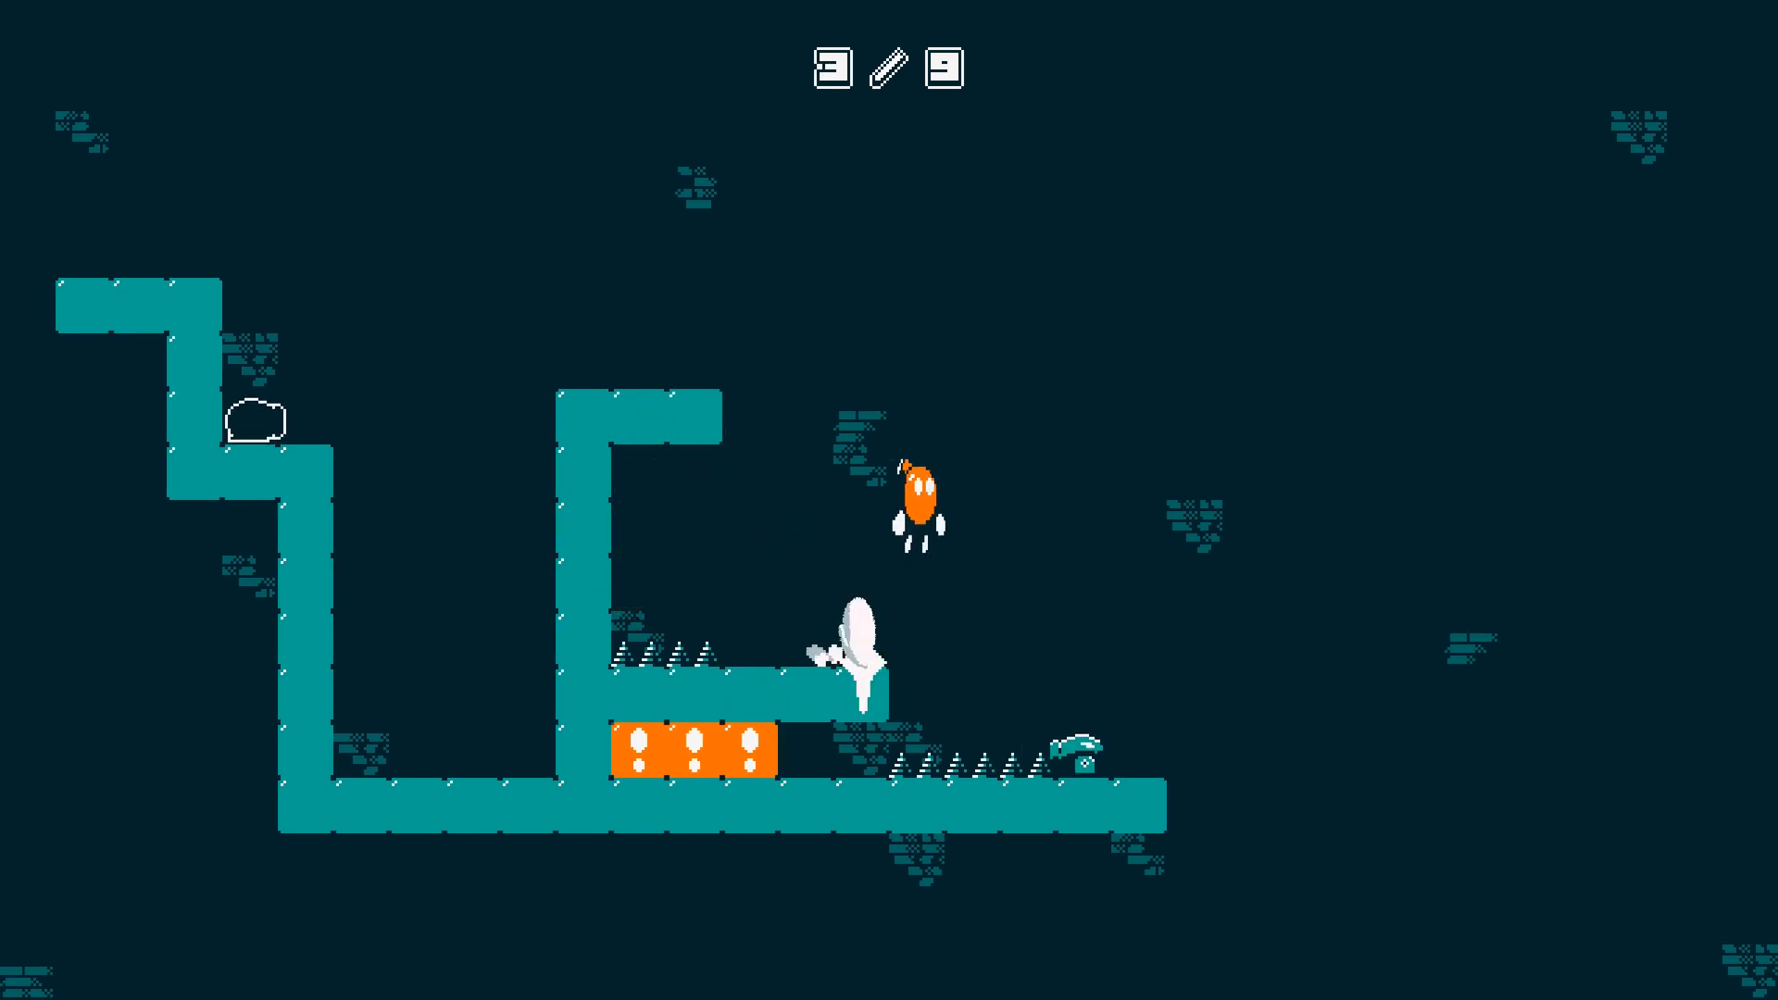